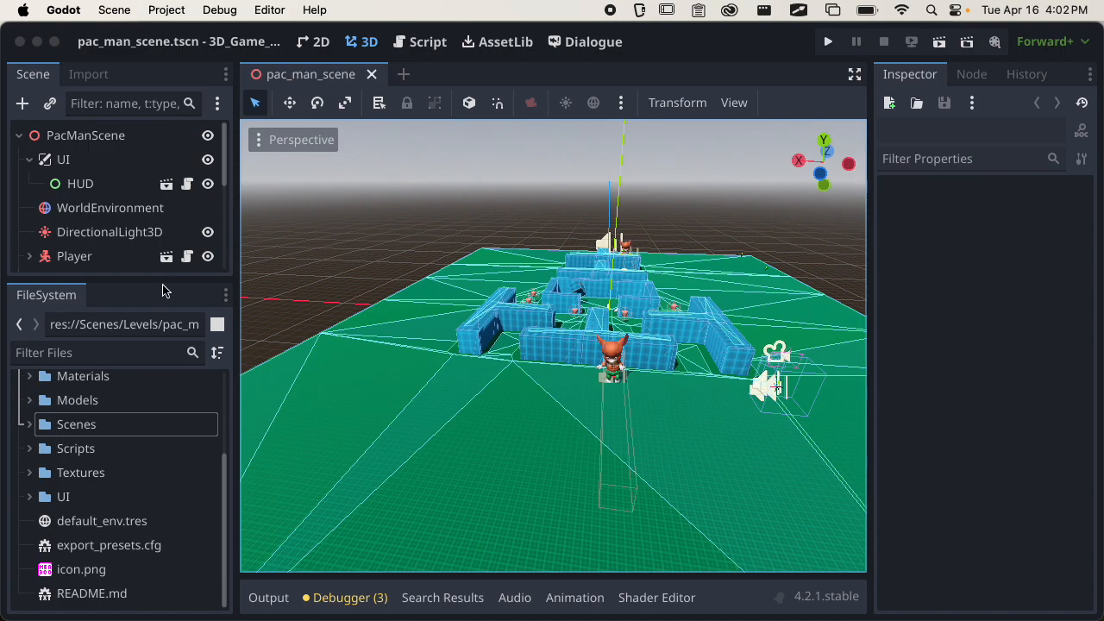
Enlarge the scene tree area, review its nodes and collapse the UI node.
left_click_drag(123, 278, 143, 457)
scroll(164, 332, "down", 1)
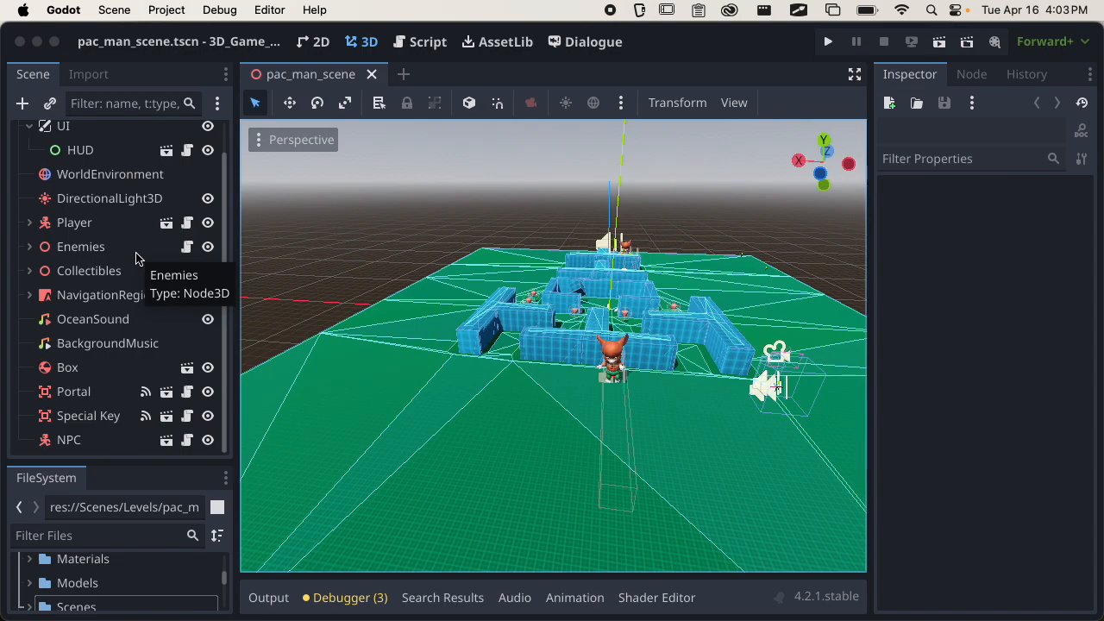
left_click_drag(226, 191, 225, 157)
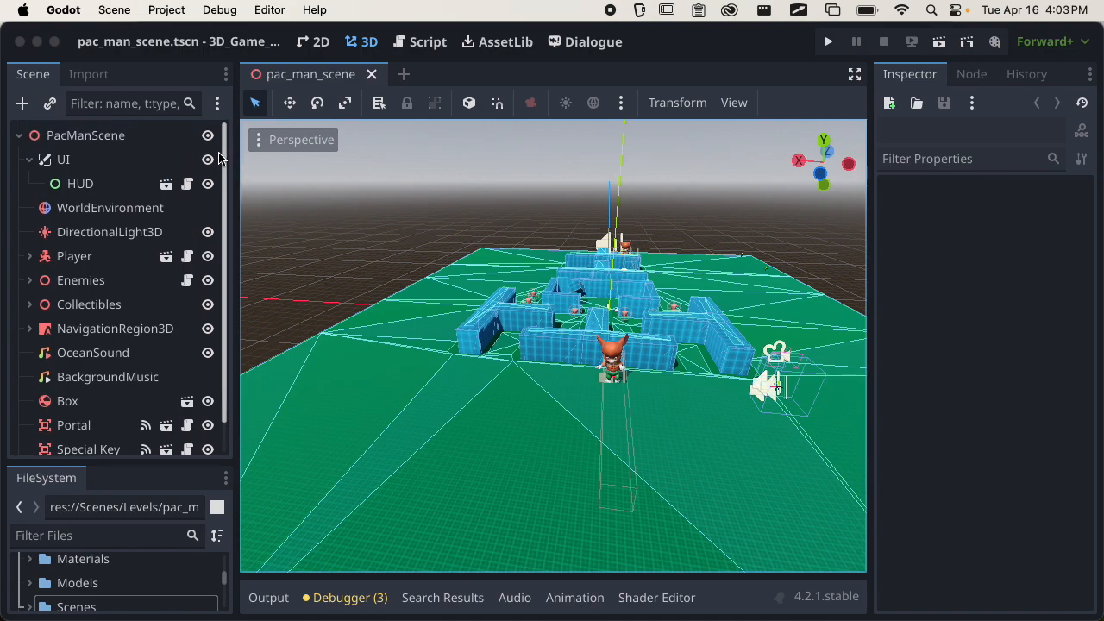
left_click(30, 161)
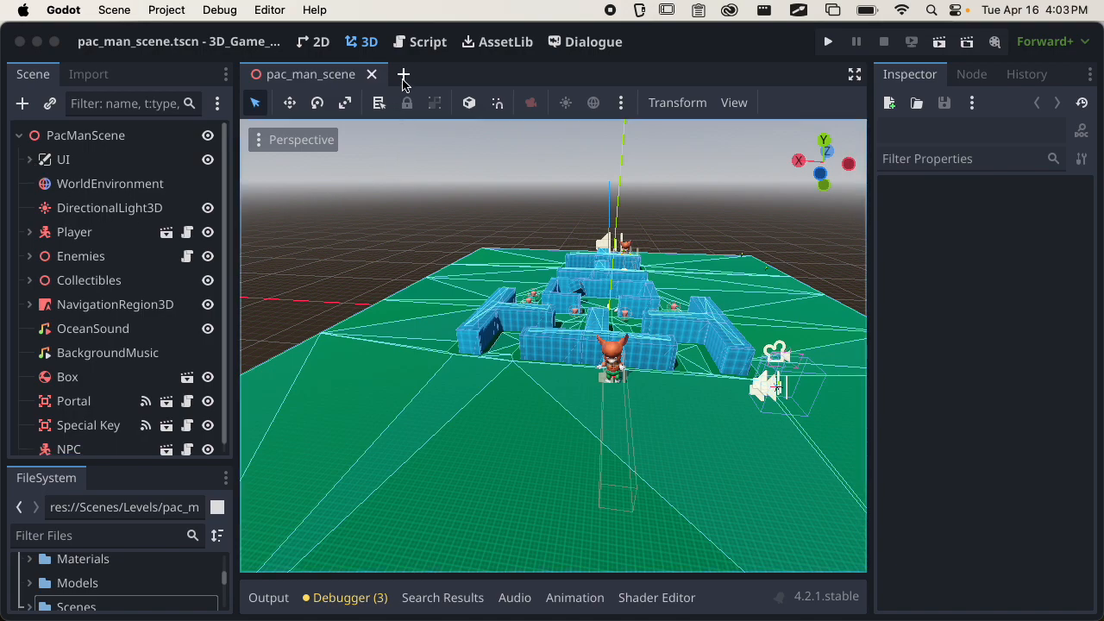
Create a new scene with a 3D root node named ghost_explosion.
left_click(403, 74)
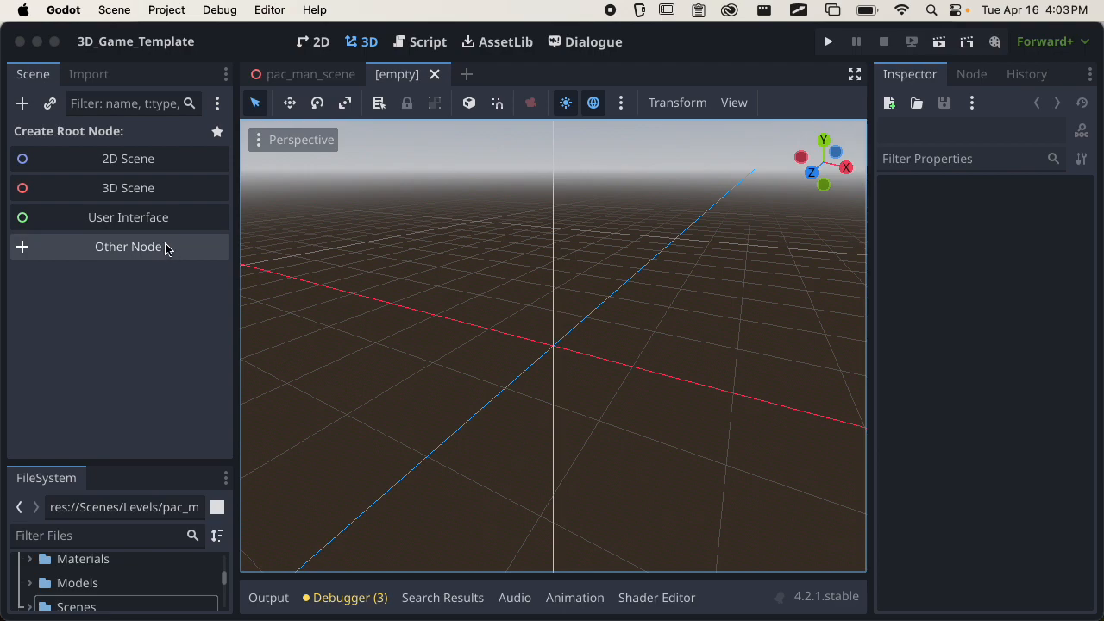
left_click(103, 188)
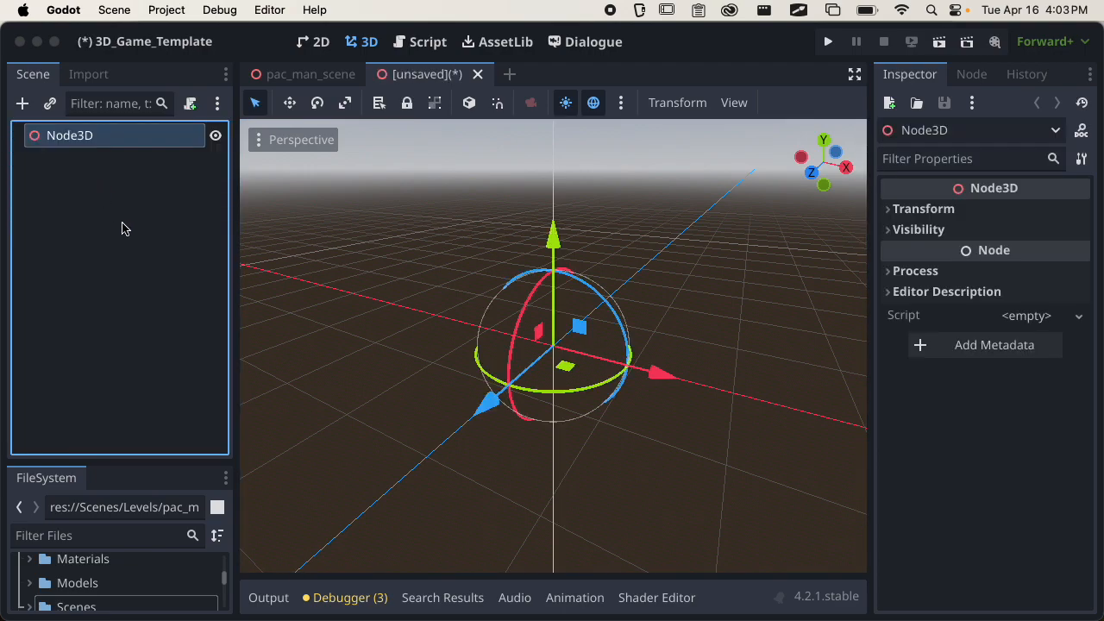
double_click(94, 138)
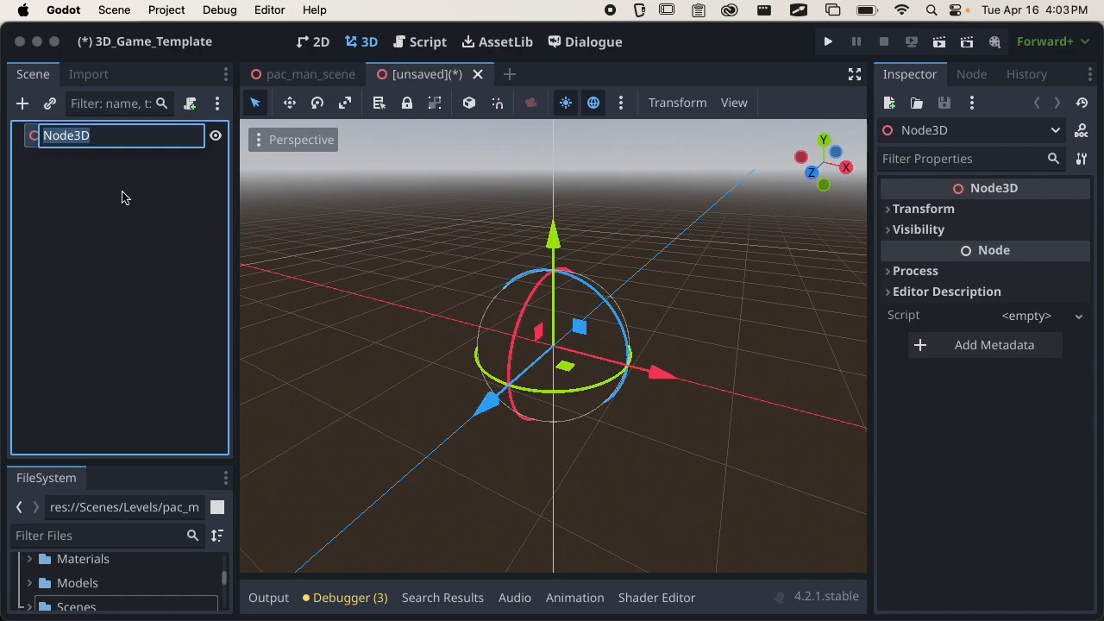
type("Particles")
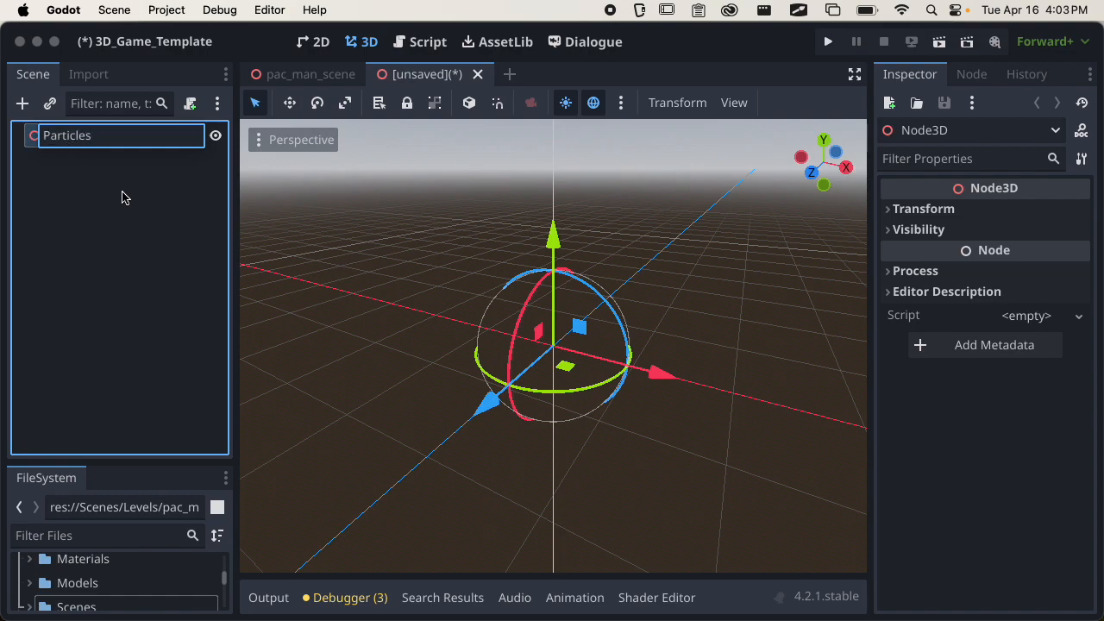
key("BackSpace")
key("BackSpace")
key("BackSpace")
key("BackSpace")
key("BackSpace")
key("BackSpace")
key("BackSpace")
key("BackSpace")
key("BackSpace")
type("ghost_explosion")
key("Return")
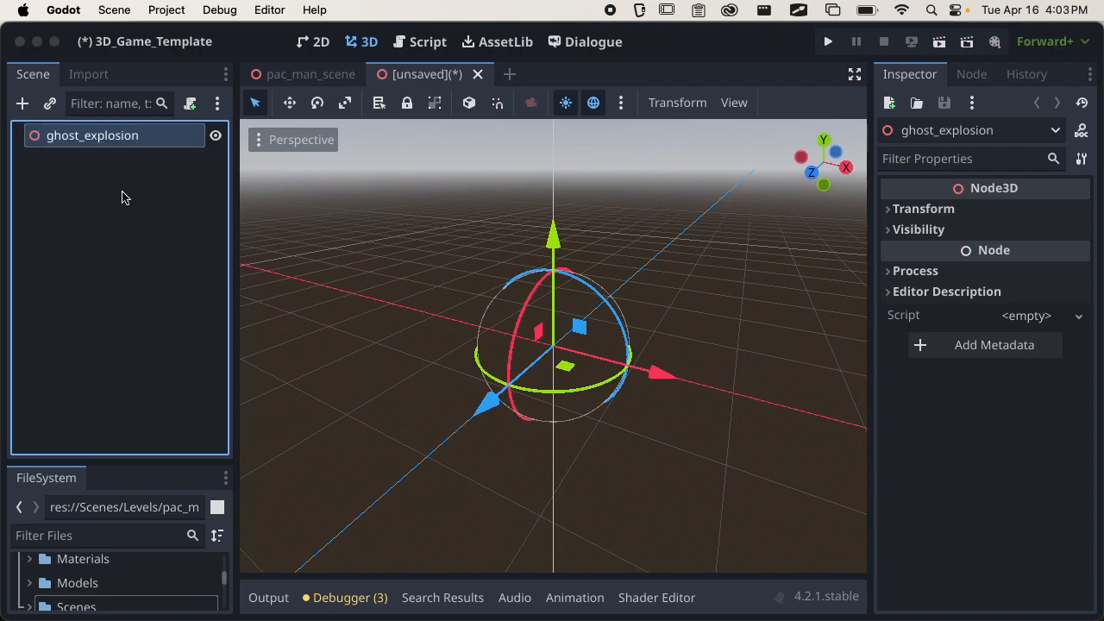
Save the scene as ghost_explosion.tscn in res://Scenes/Components.
key("super+s")
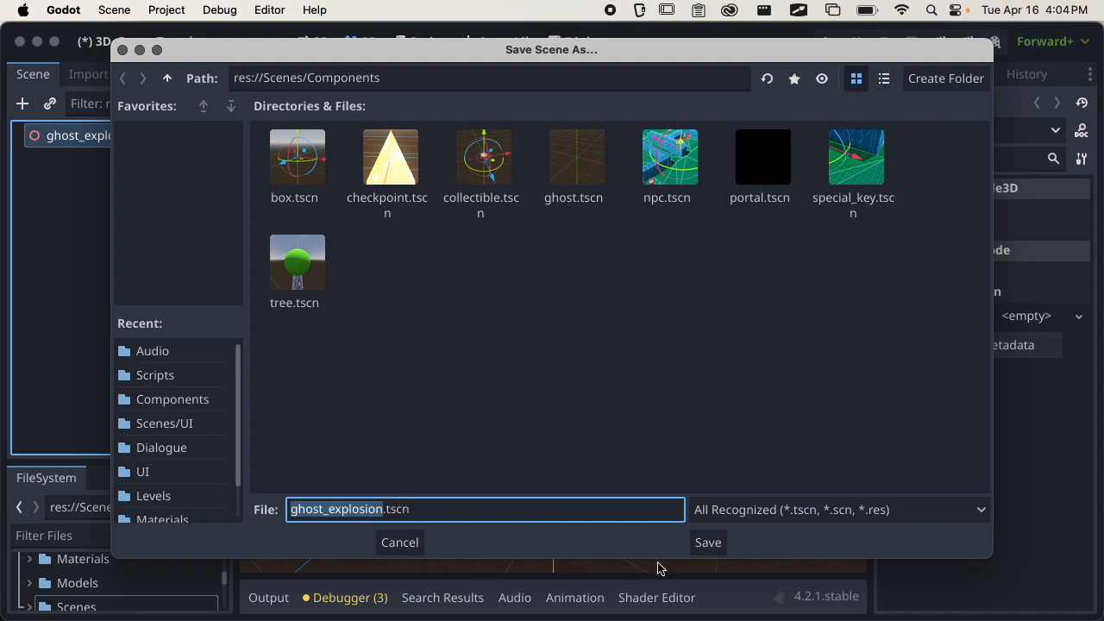
left_click(707, 543)
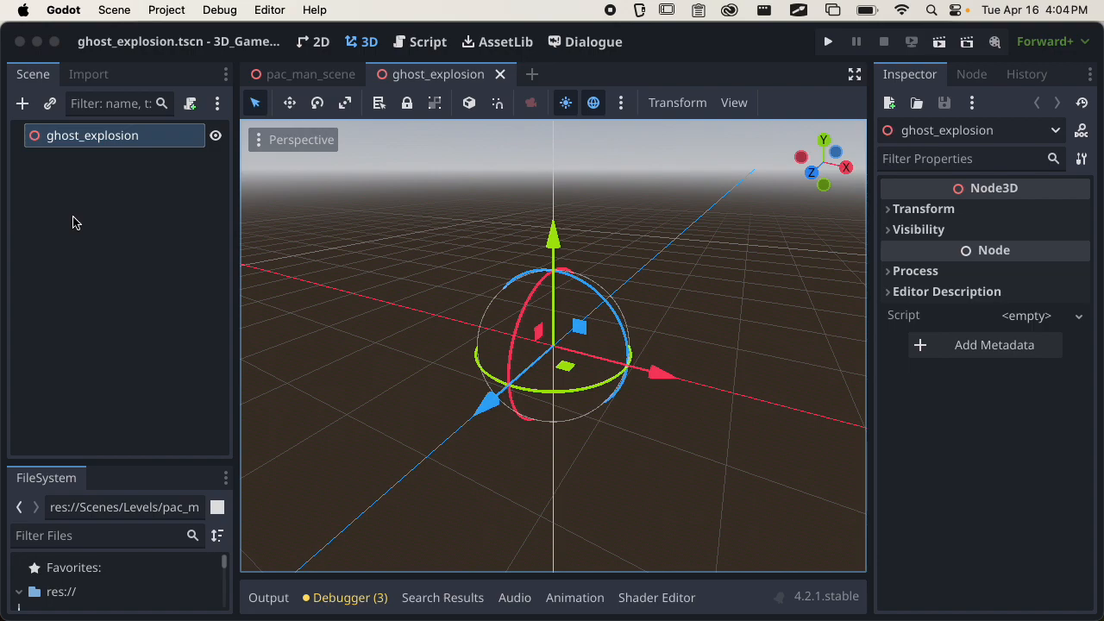
Switch to Chrome and run a Google image search for "particle texture" in a new tab.
key("super+Tab")
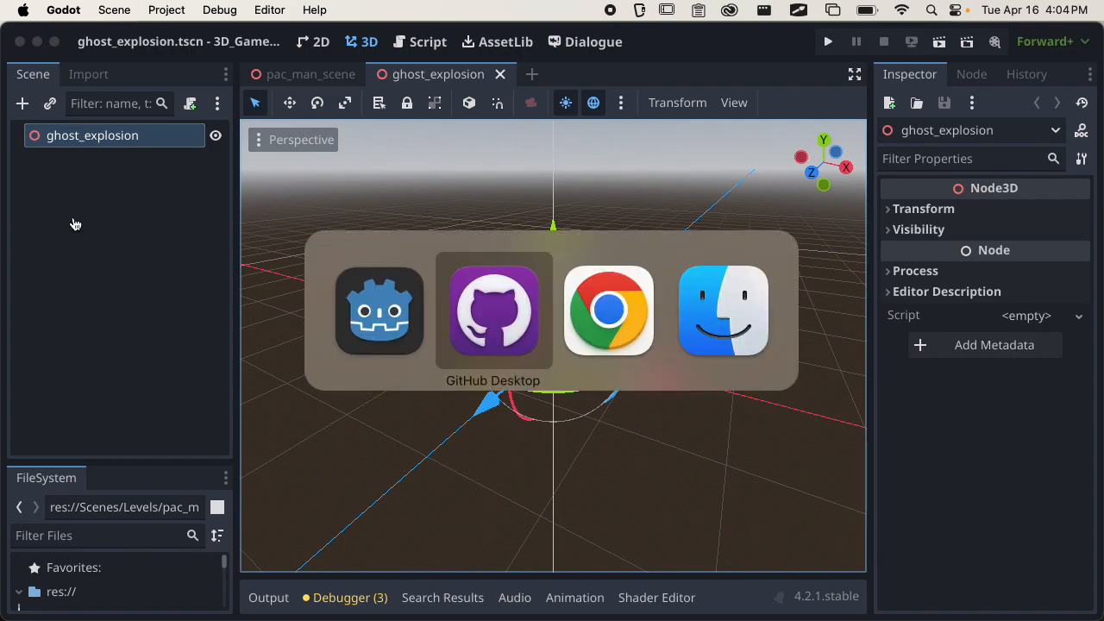
key("super+Tab")
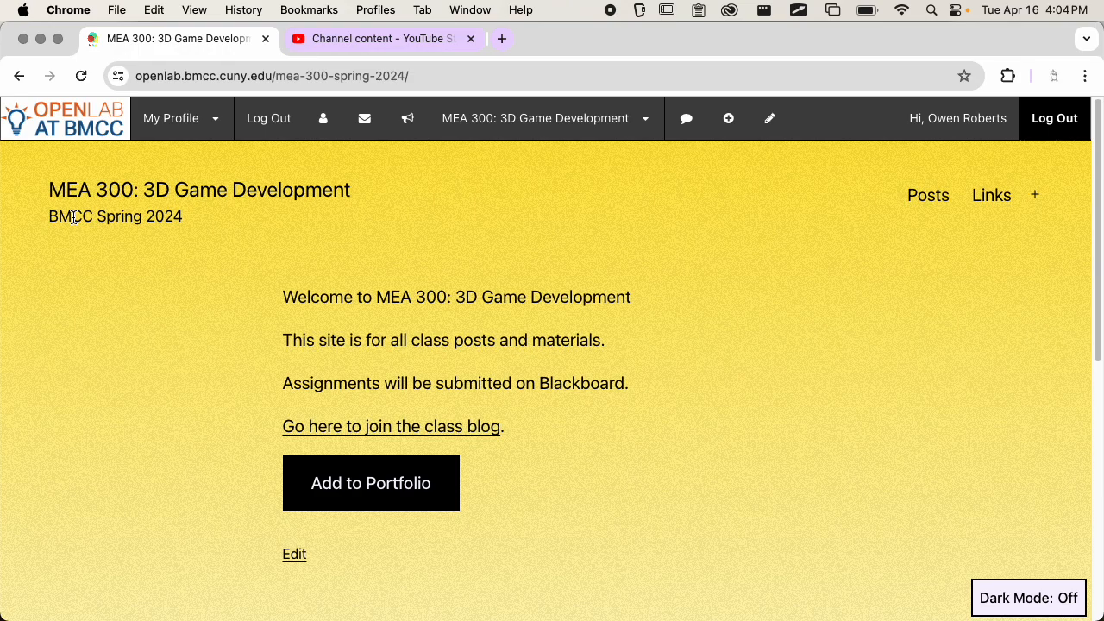
key("super+t")
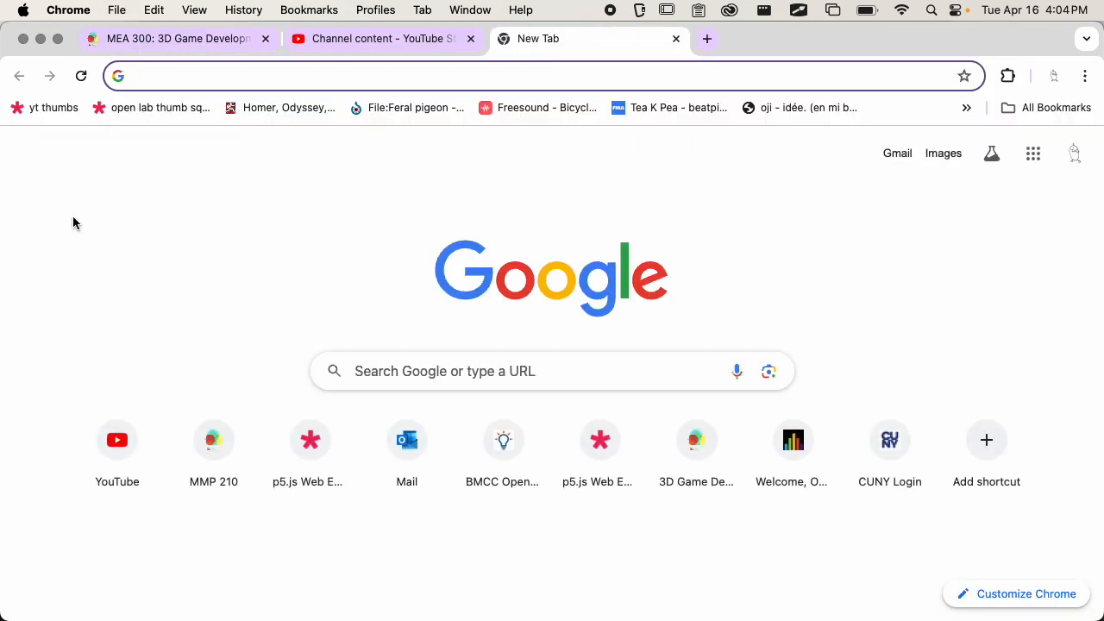
type("par")
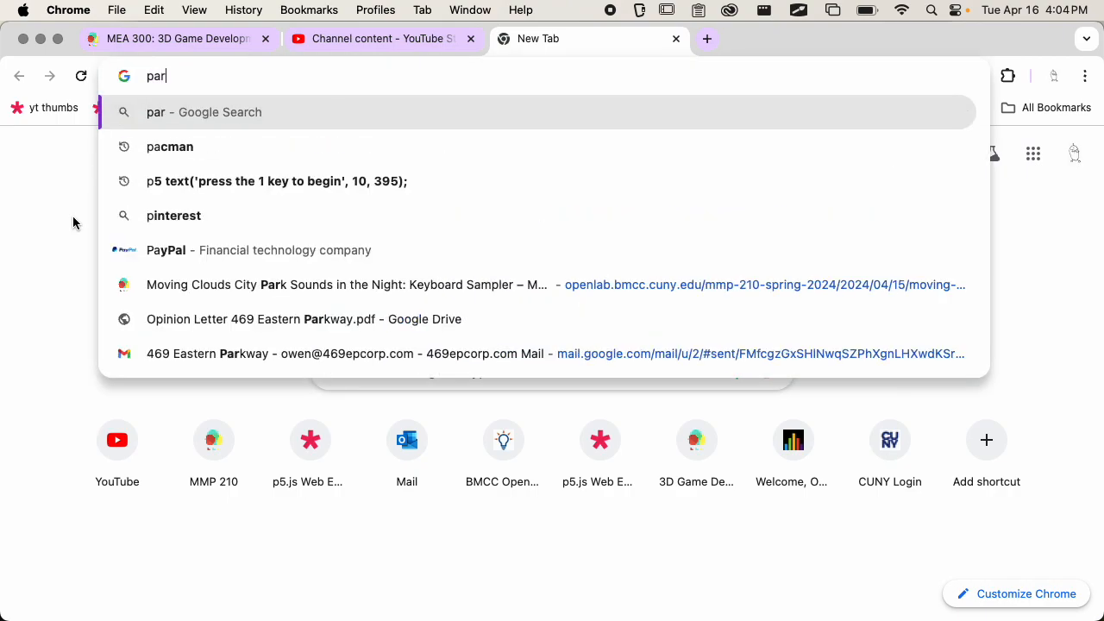
type("ticle texure")
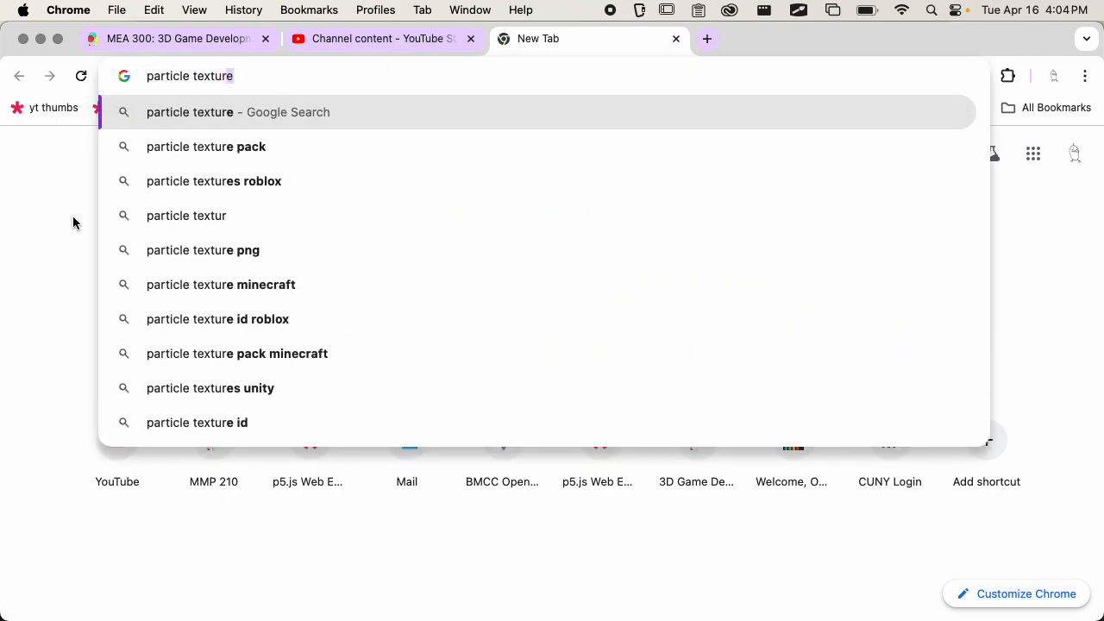
key("Return")
scroll(73, 223, "down", 5)
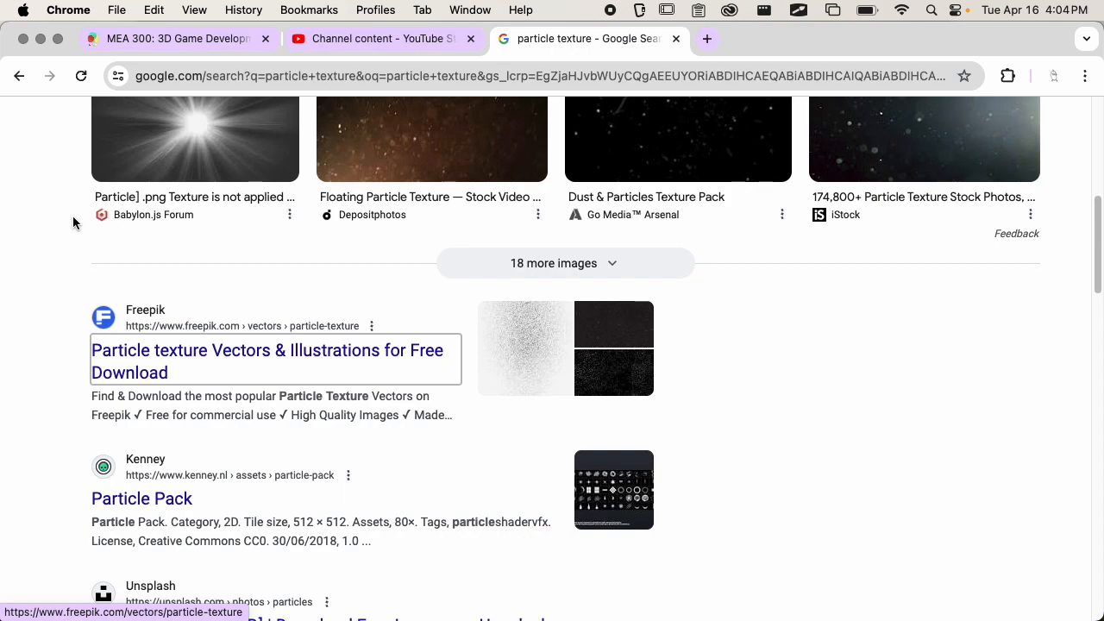
scroll(73, 223, "up", 5)
left_click(150, 193)
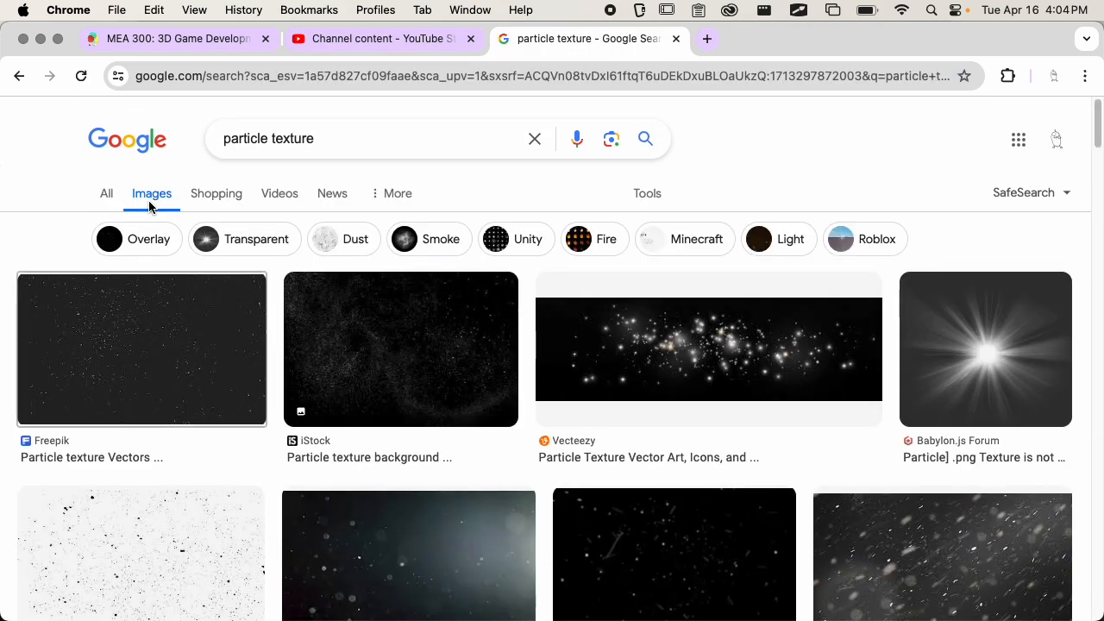
Examine particle texture examples in the image results, including the light burst, the Kenney particle set and the smoke cloud.
left_click(990, 320)
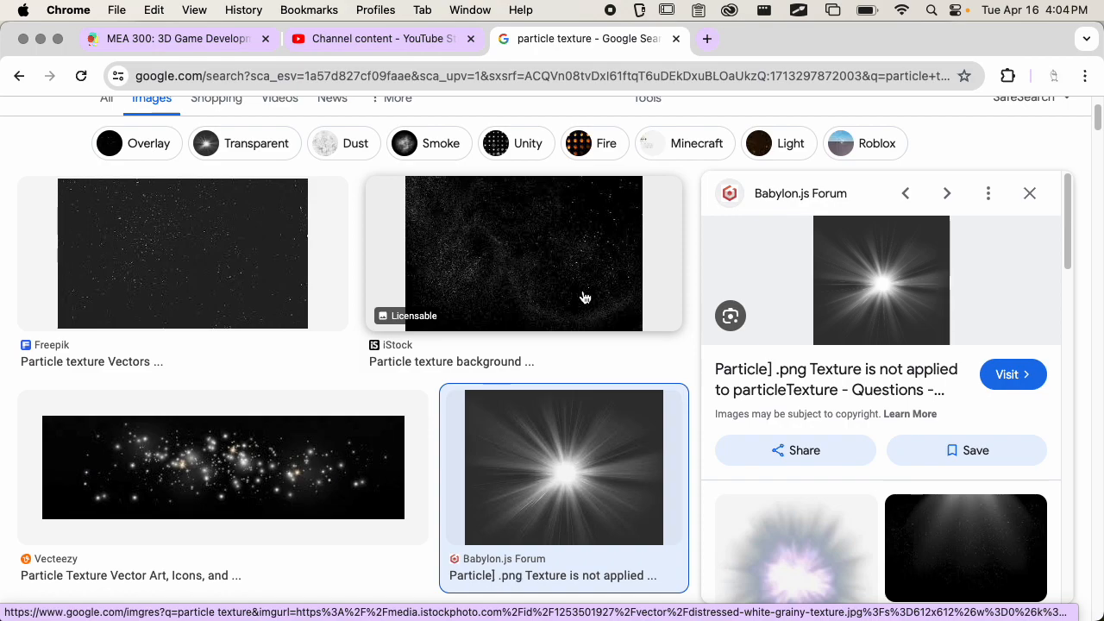
left_click(195, 267)
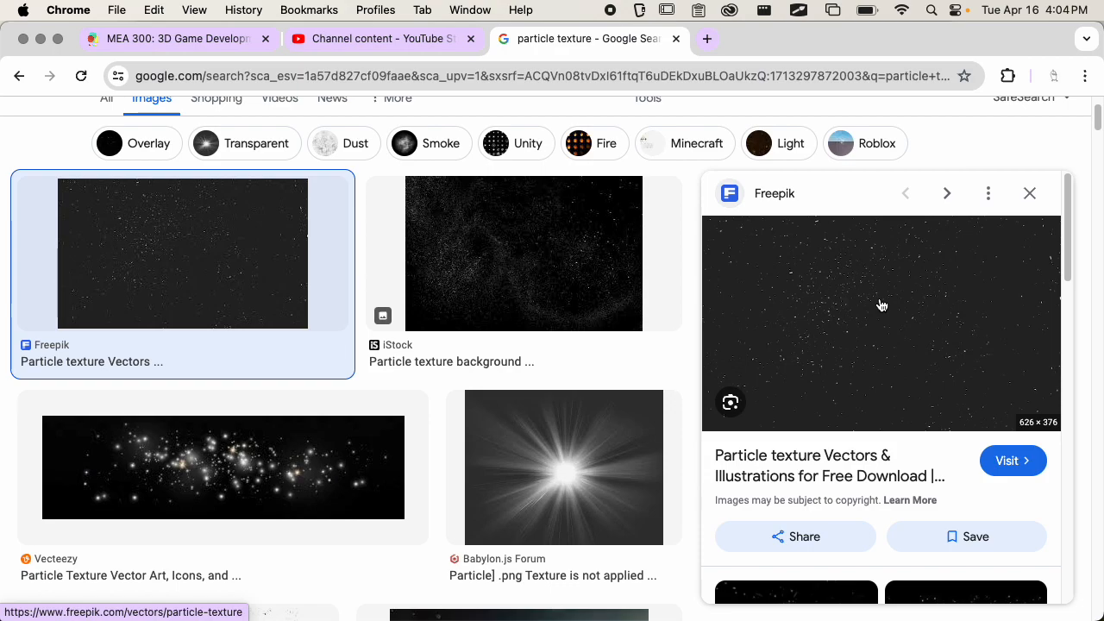
left_click(591, 471)
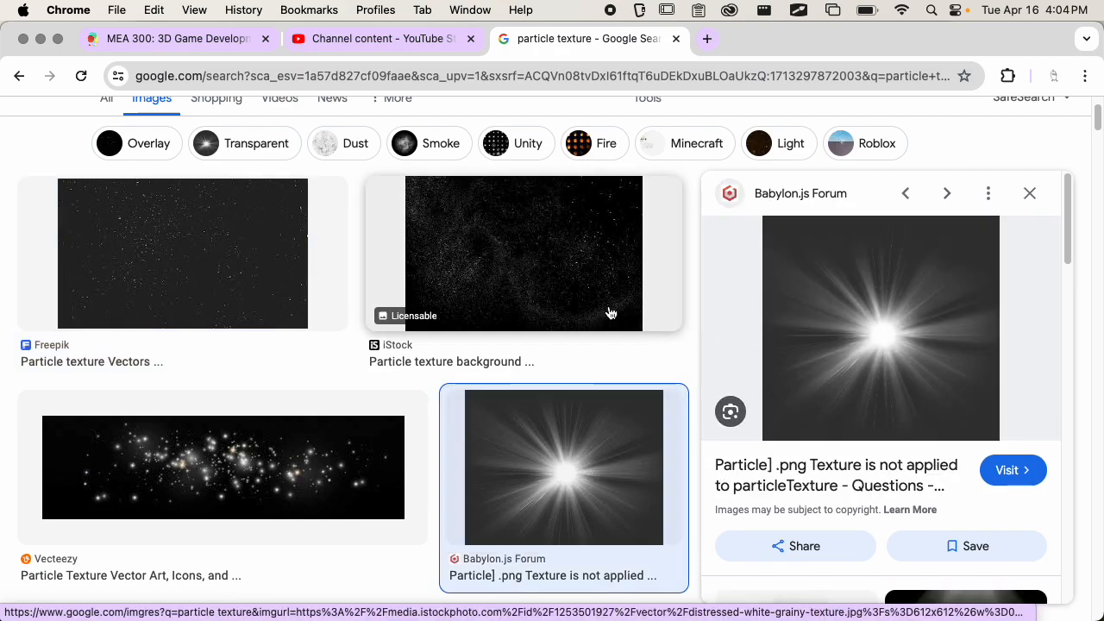
scroll(609, 312, "down", 5)
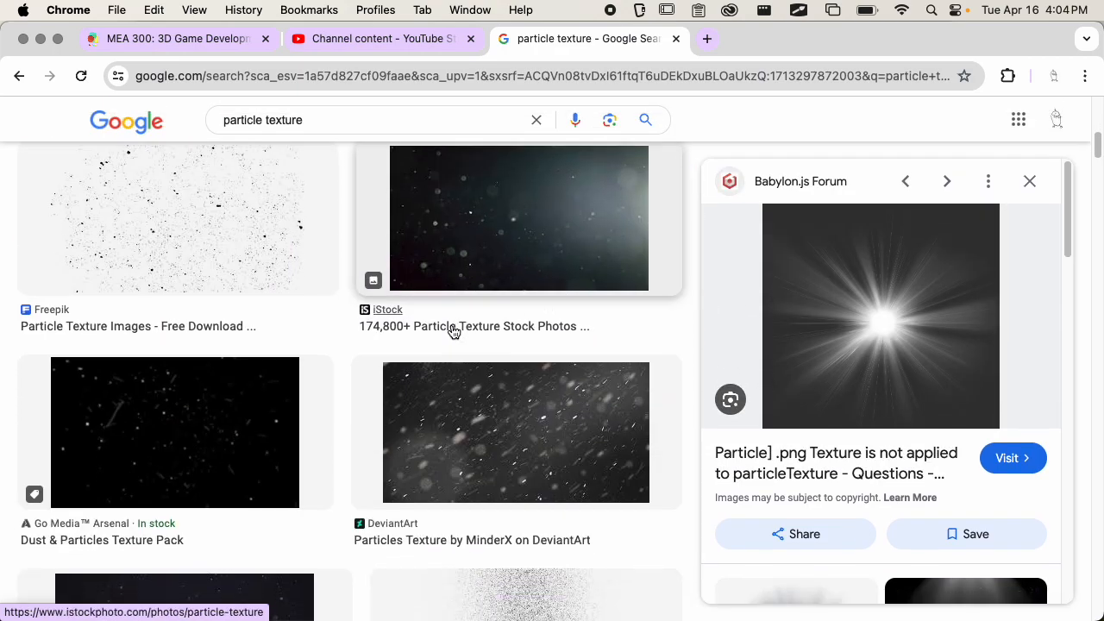
scroll(447, 330, "down", 5)
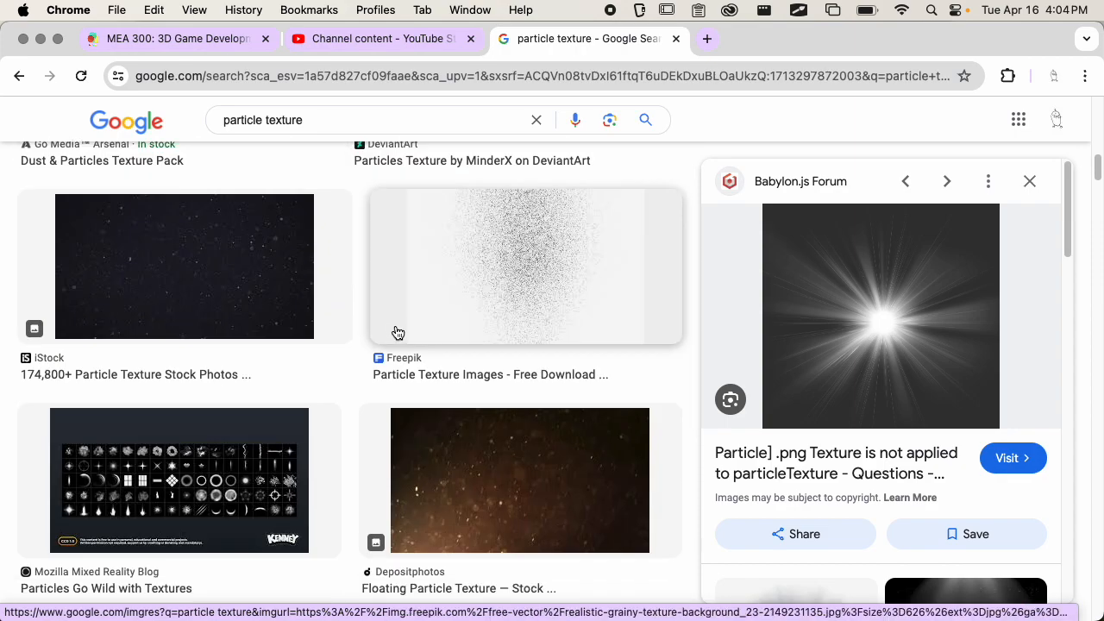
left_click(319, 423)
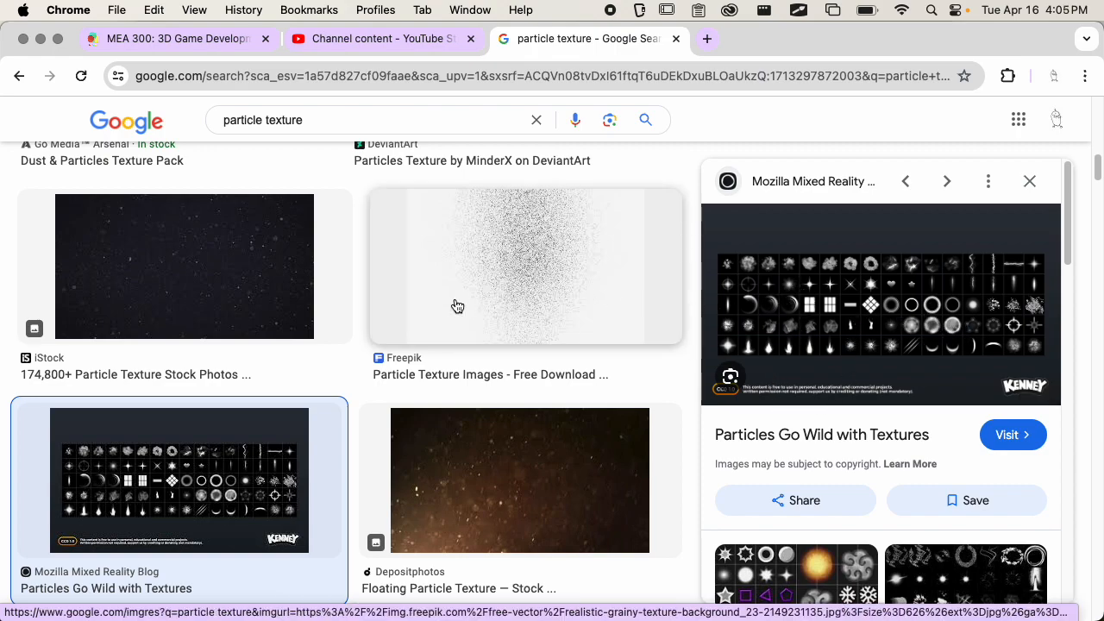
scroll(431, 311, "down", 5)
scroll(427, 302, "down", 1)
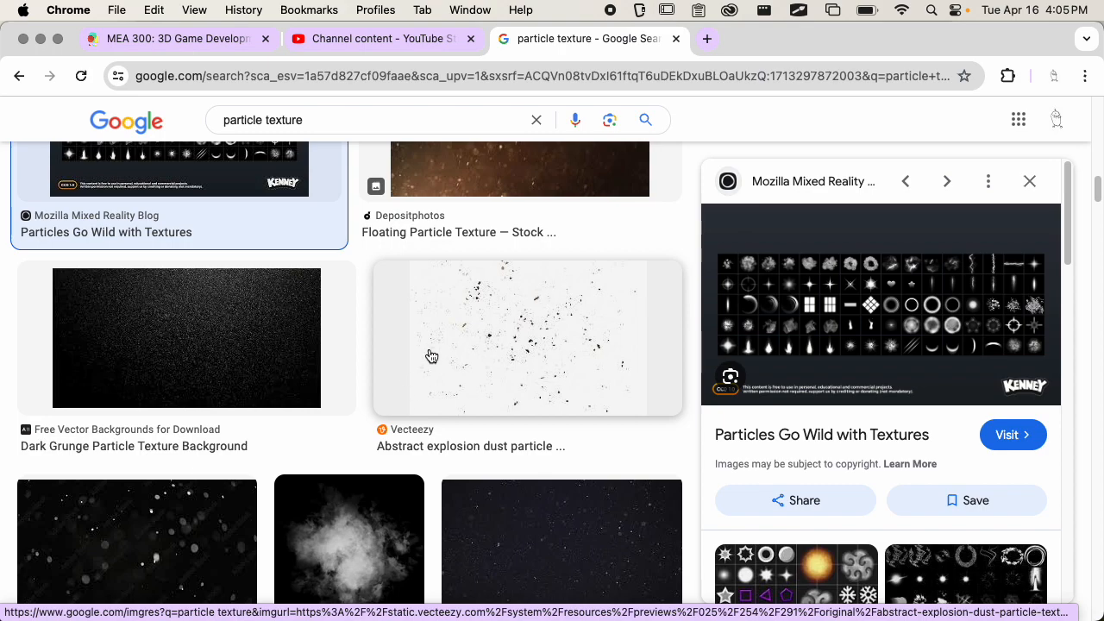
scroll(429, 357, "down", 3)
scroll(483, 333, "down", 2)
left_click(370, 370)
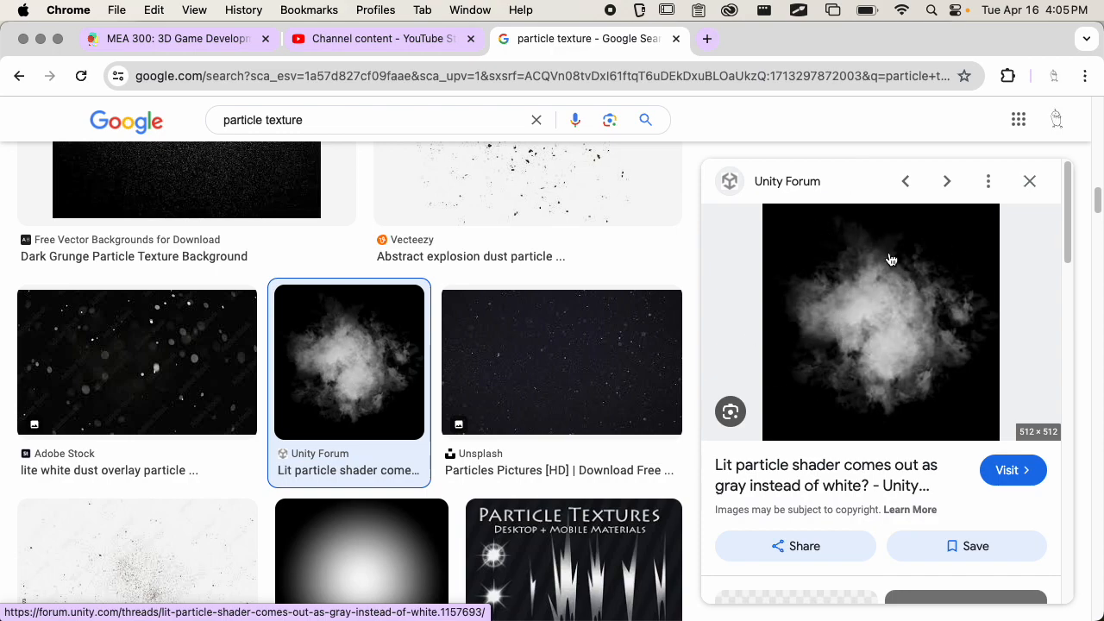
scroll(421, 326, "down", 3)
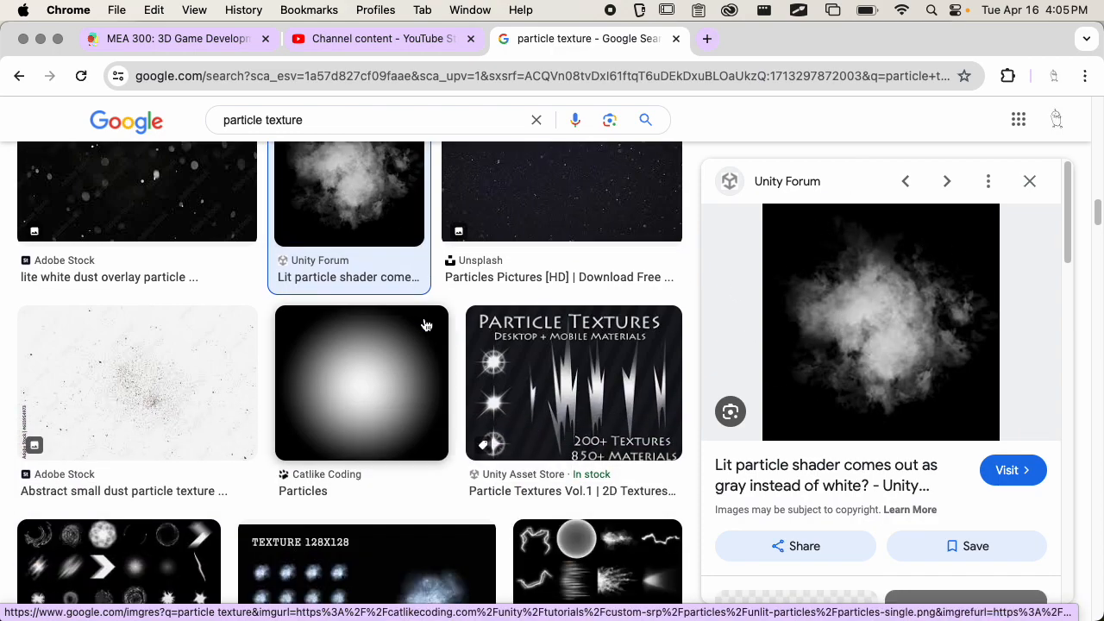
Launch Adobe Photoshop 2024.
key("super+space")
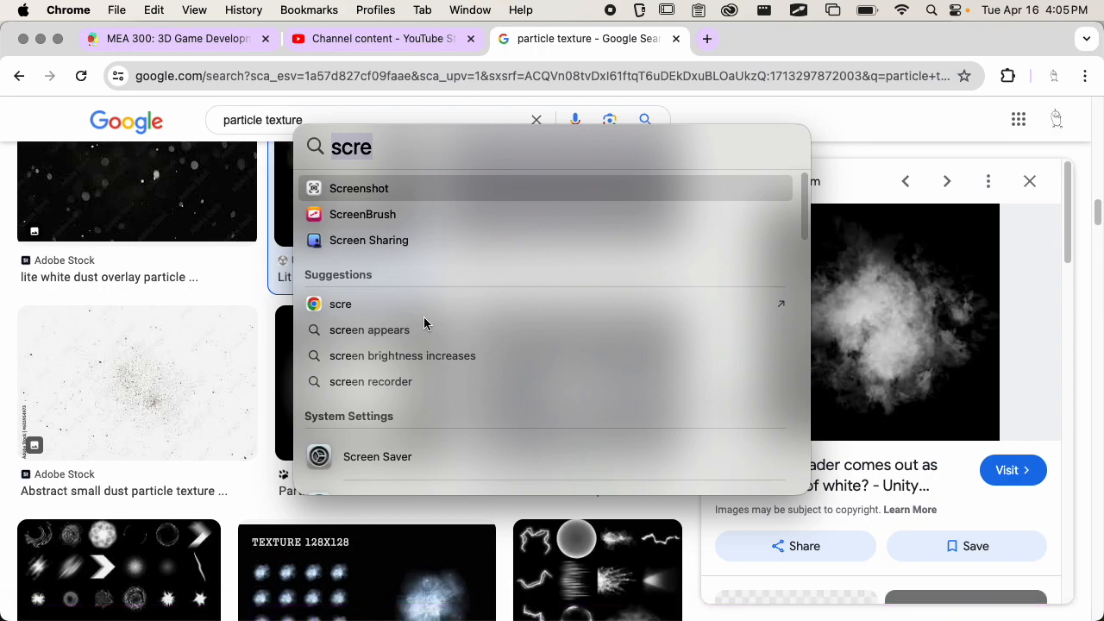
type("phto")
key("BackSpace")
key("BackSpace")
type("otos")
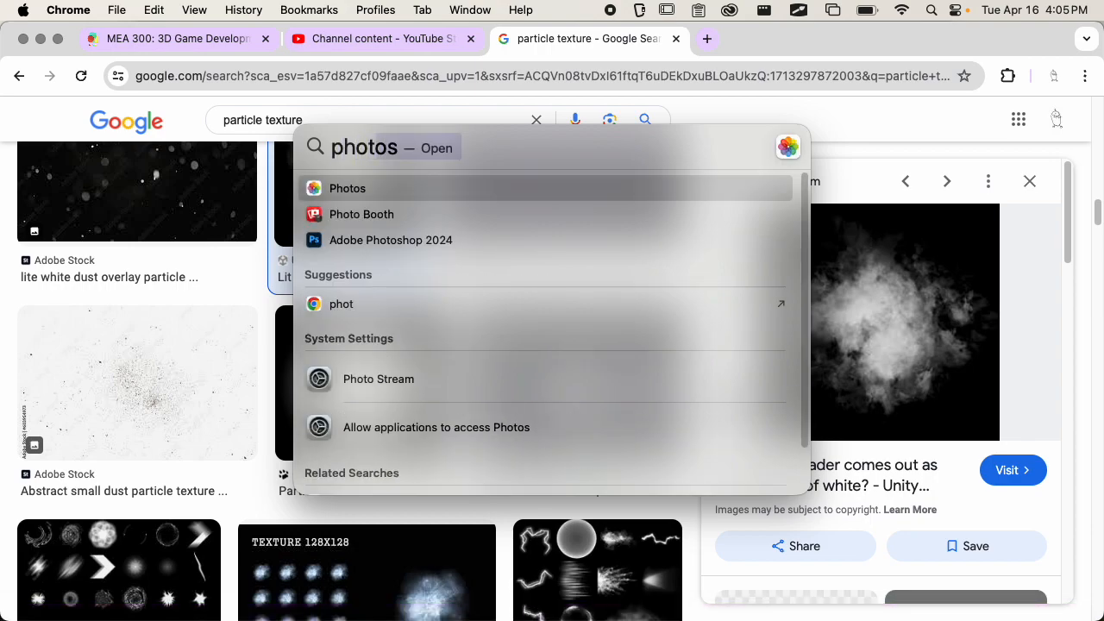
key("Down")
key("Down")
key("Return")
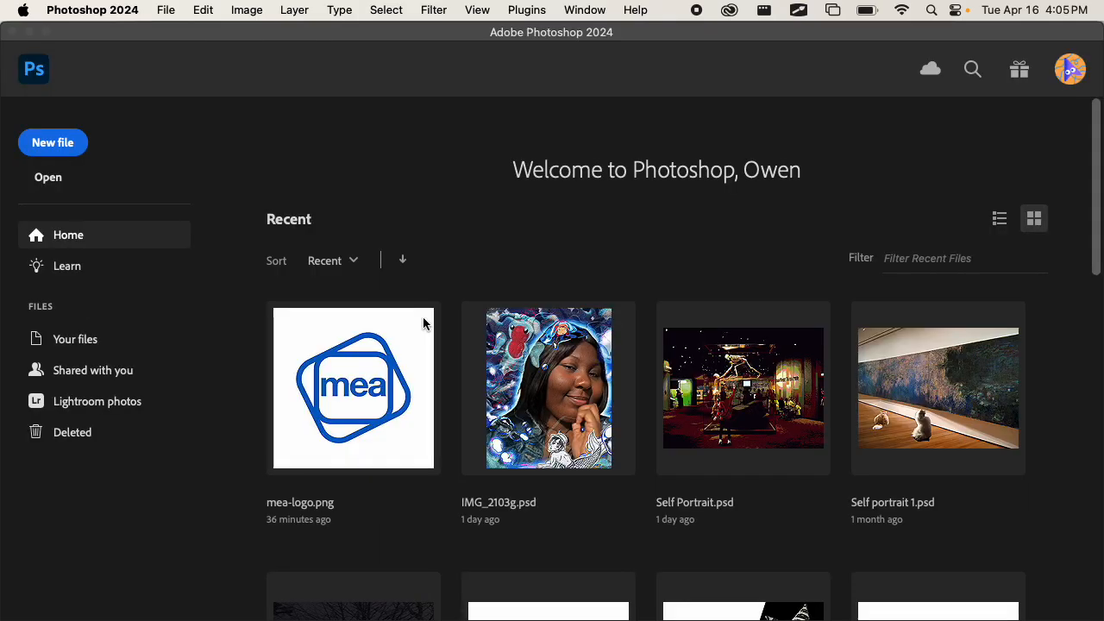
Create a new document 256 pixels wide and 256 pixels high.
left_click(58, 143)
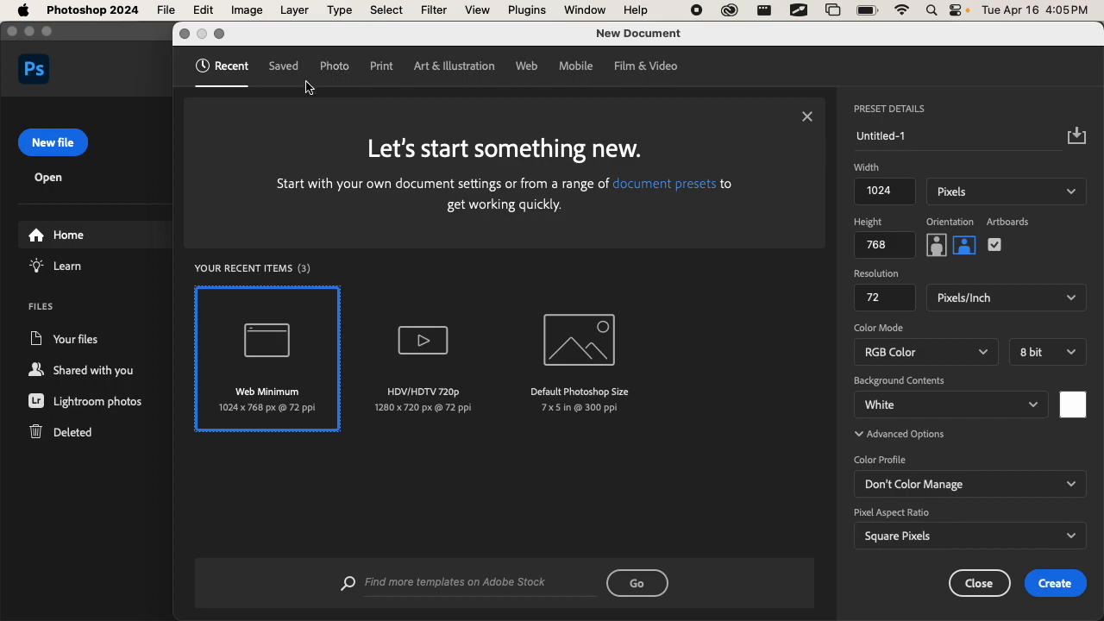
double_click(876, 190)
type("256")
key("Tab")
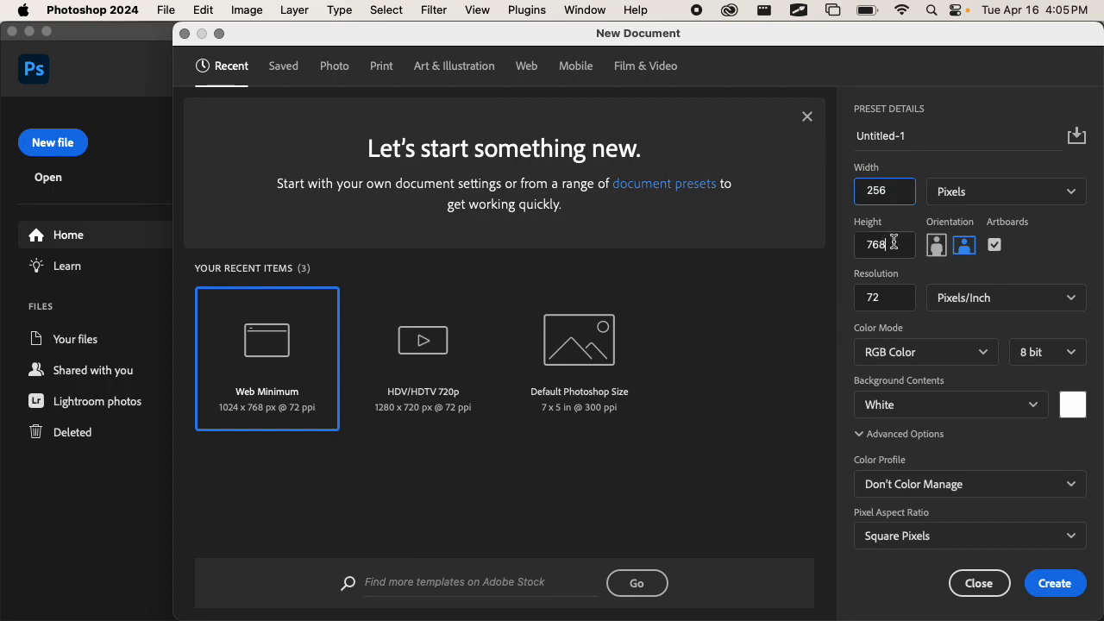
type("256")
left_click(1066, 586)
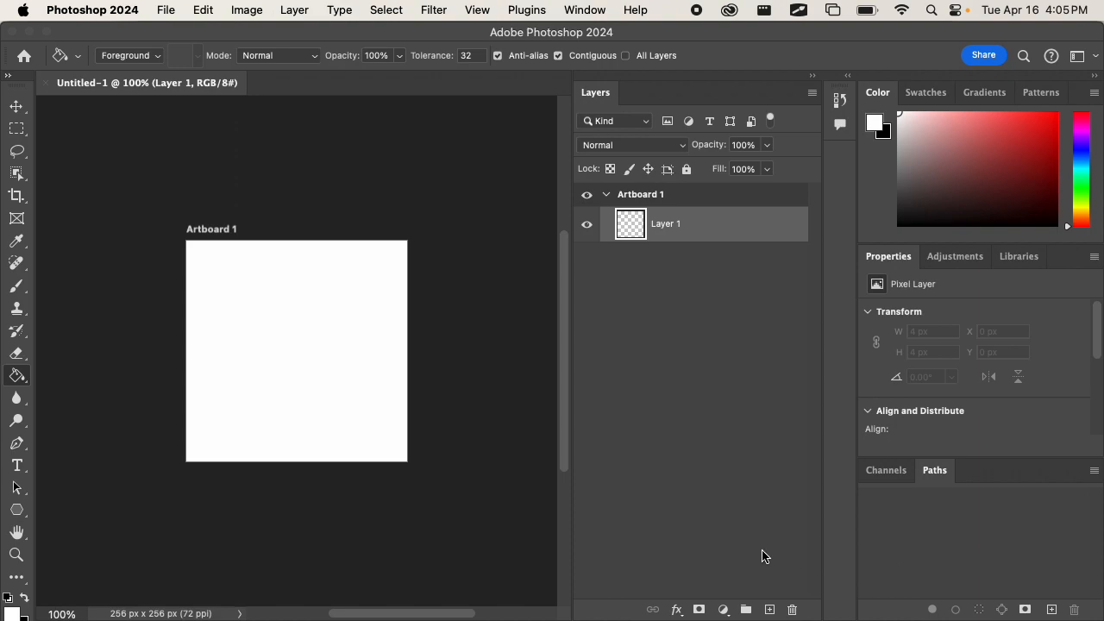
Close the artboard document and create another 256 x 256 pixel document with artboards turned off.
left_click(46, 84)
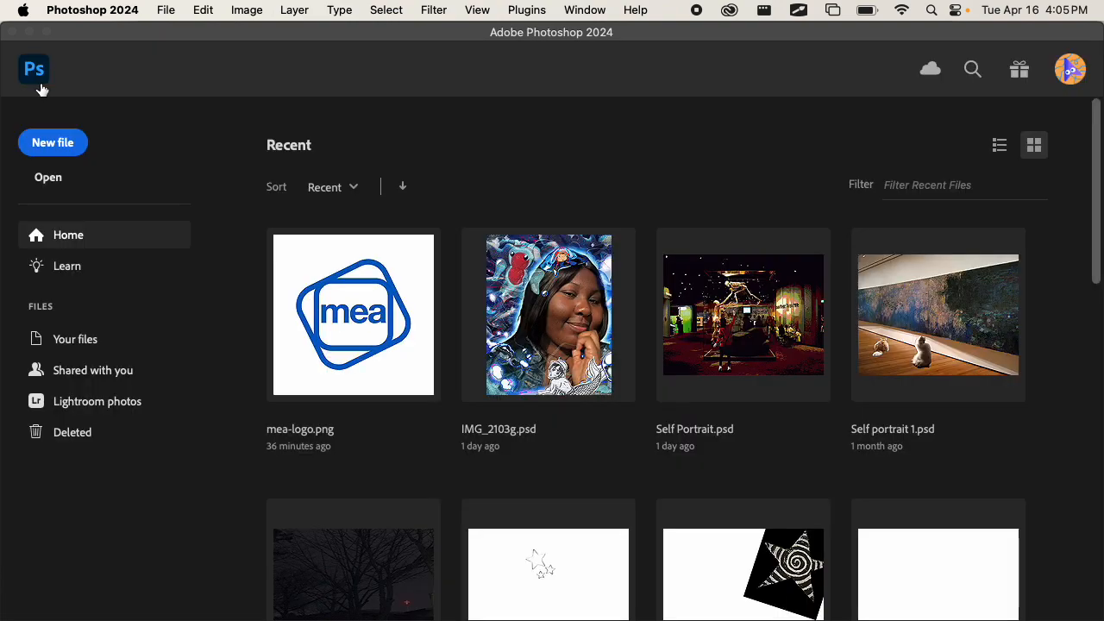
key("super+n")
left_click(995, 245)
left_click(1049, 587)
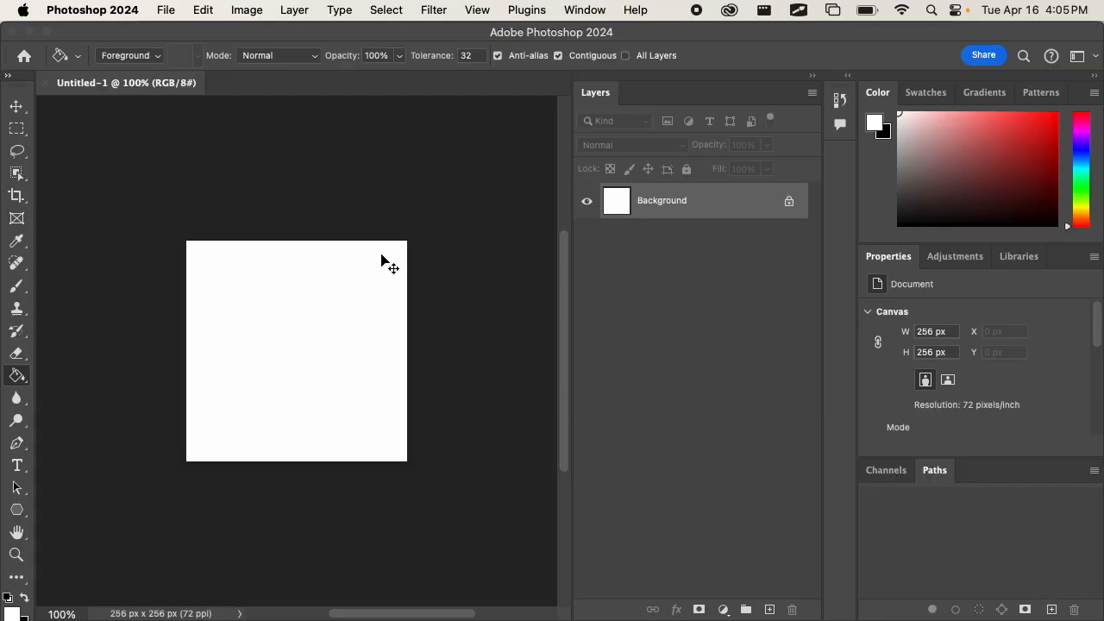
Convert the locked Background into a regular layer named Layer 0 and erase its entire white fill to transparency.
key("super+equal")
double_click(705, 209)
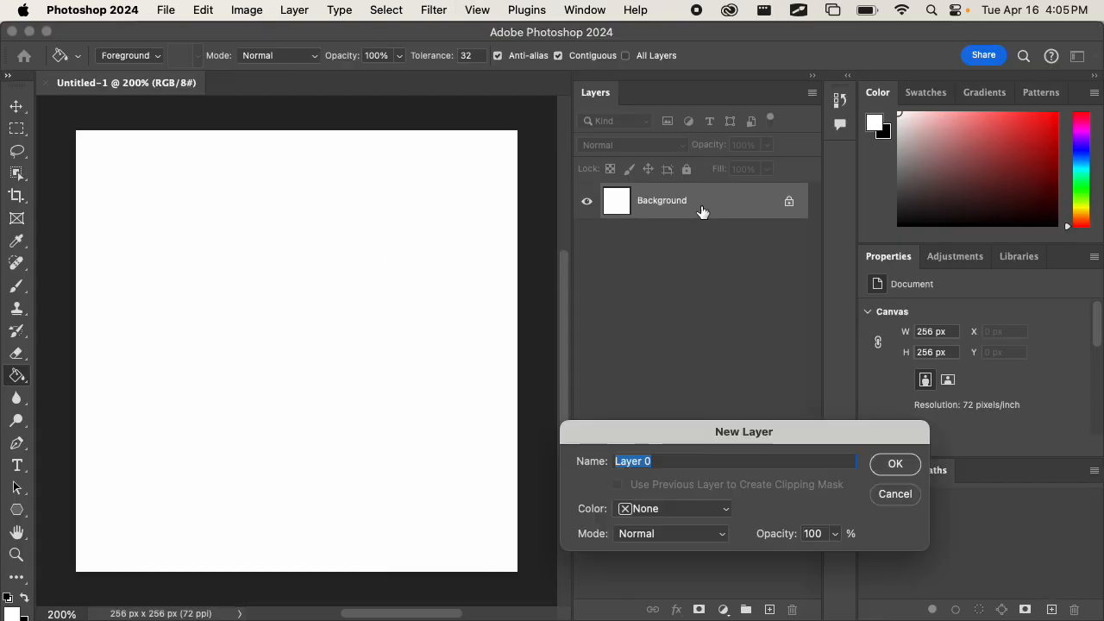
left_click(905, 470)
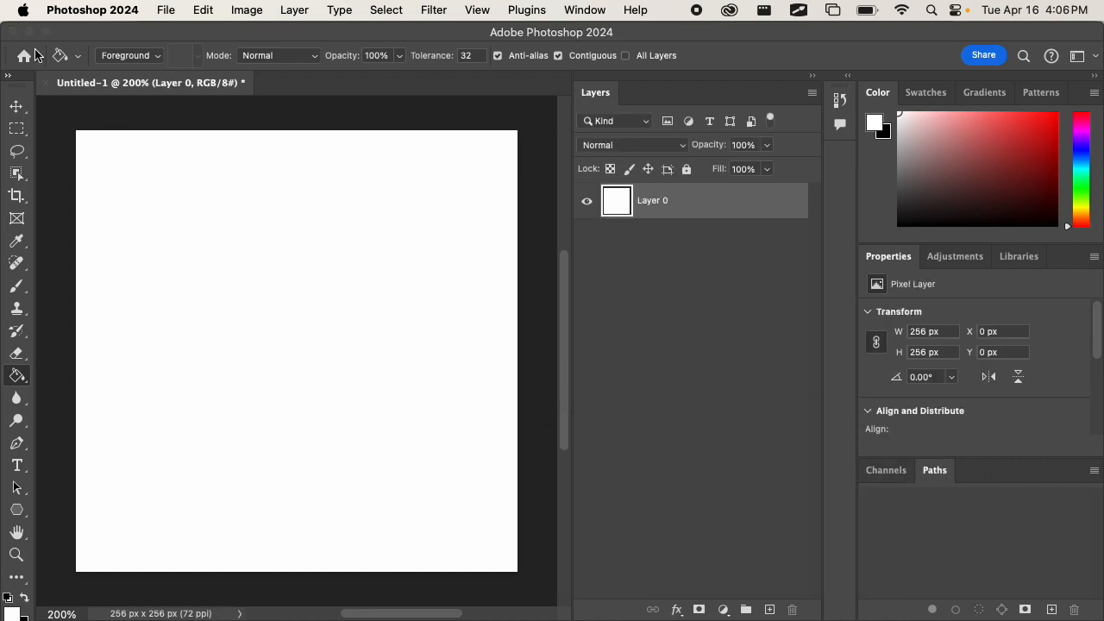
left_click(16, 128)
key("super+a")
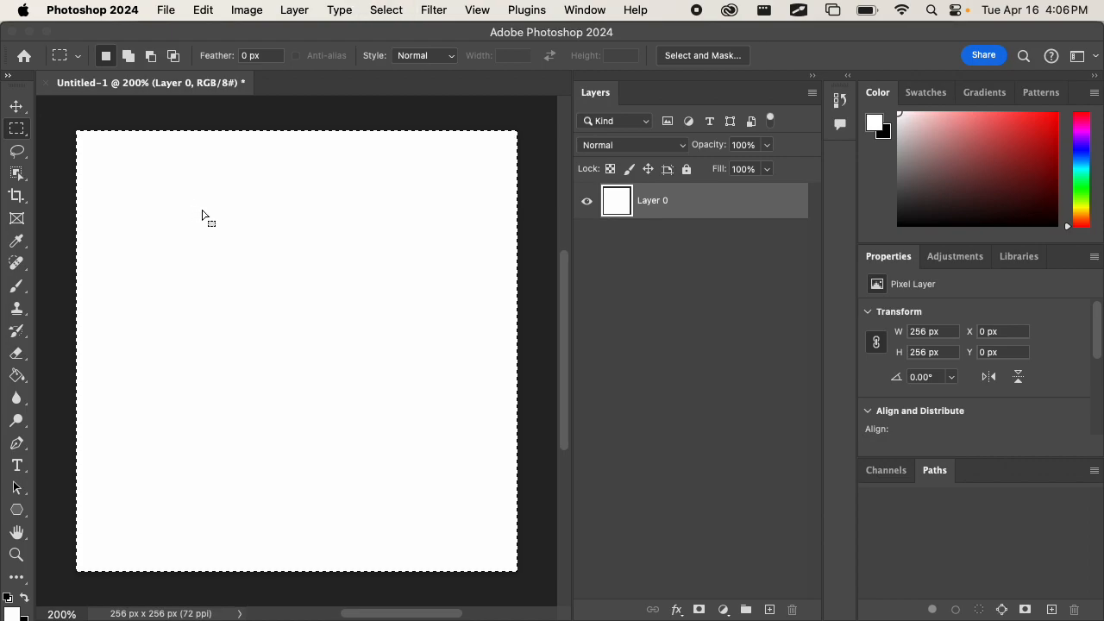
key("Delete")
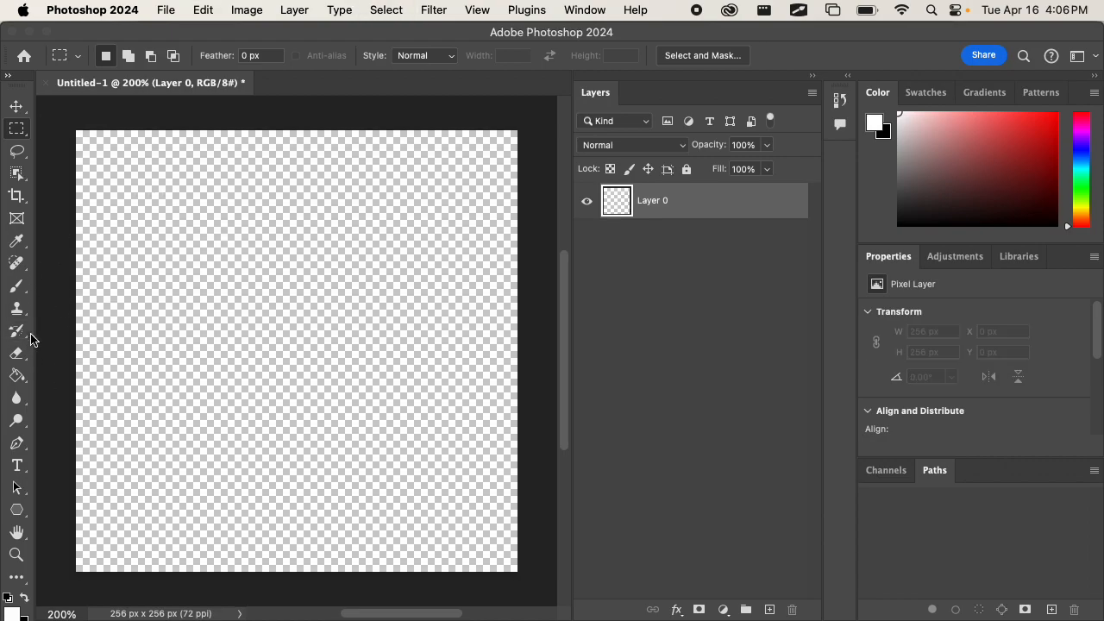
Try a stroke on the canvas with the 174 px Kyle's Concept Brushes preset from the Special Effects Brushes.
left_click(17, 286)
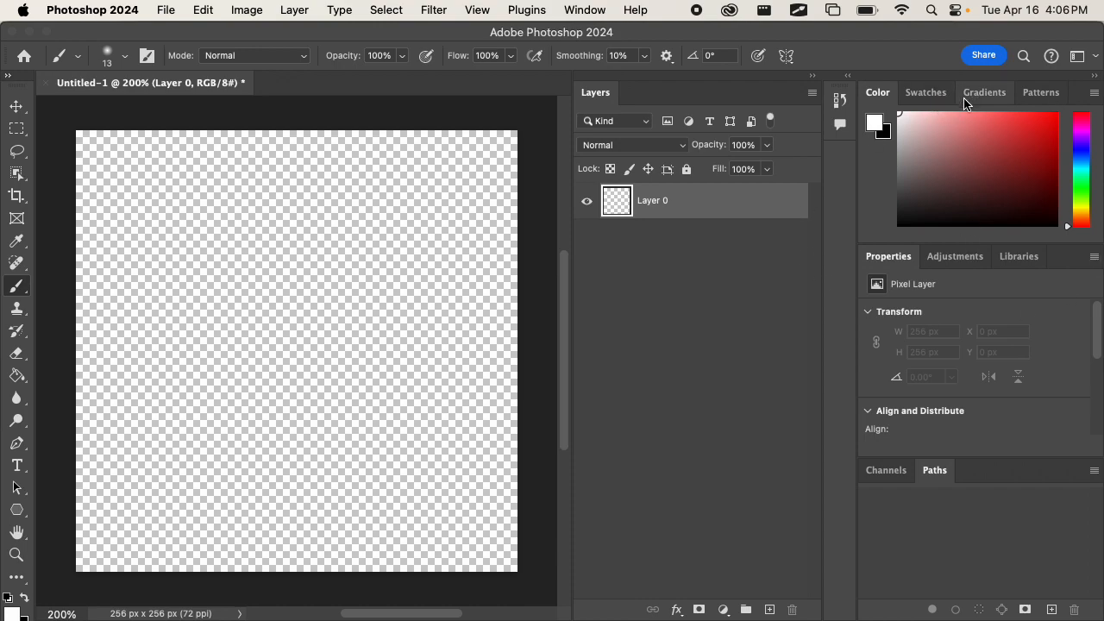
left_click(583, 9)
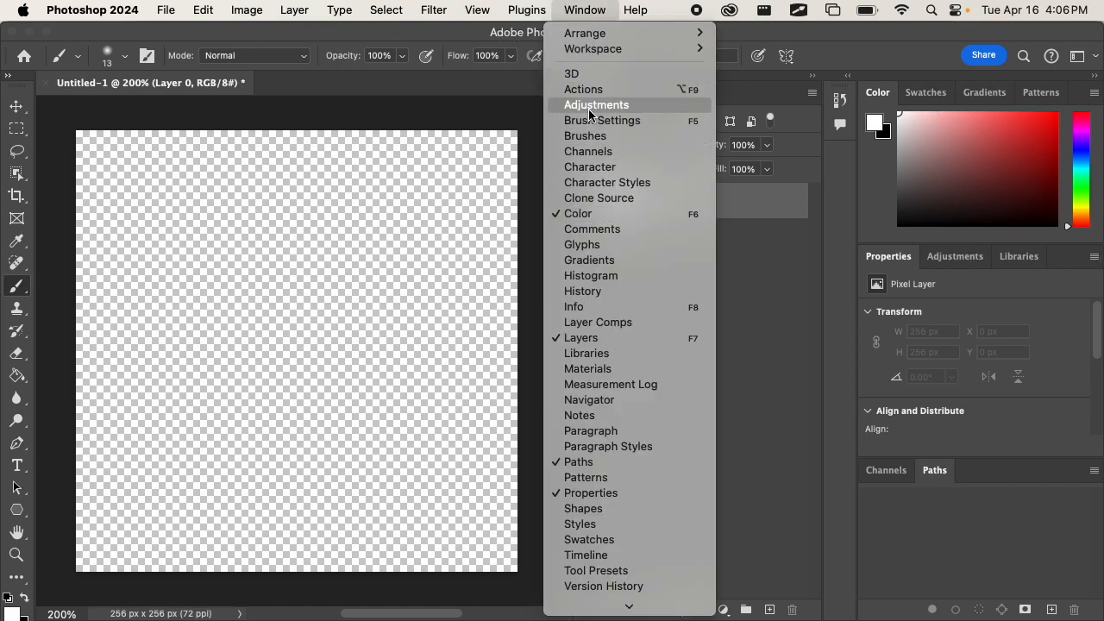
left_click(592, 138)
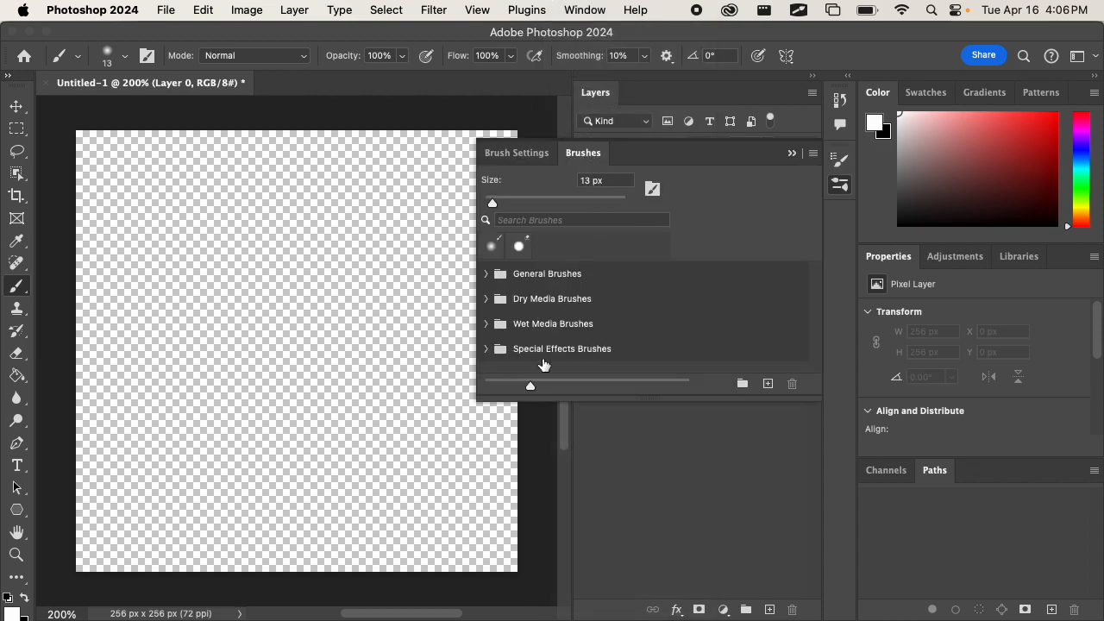
left_click_drag(589, 396, 590, 521)
left_click(488, 349)
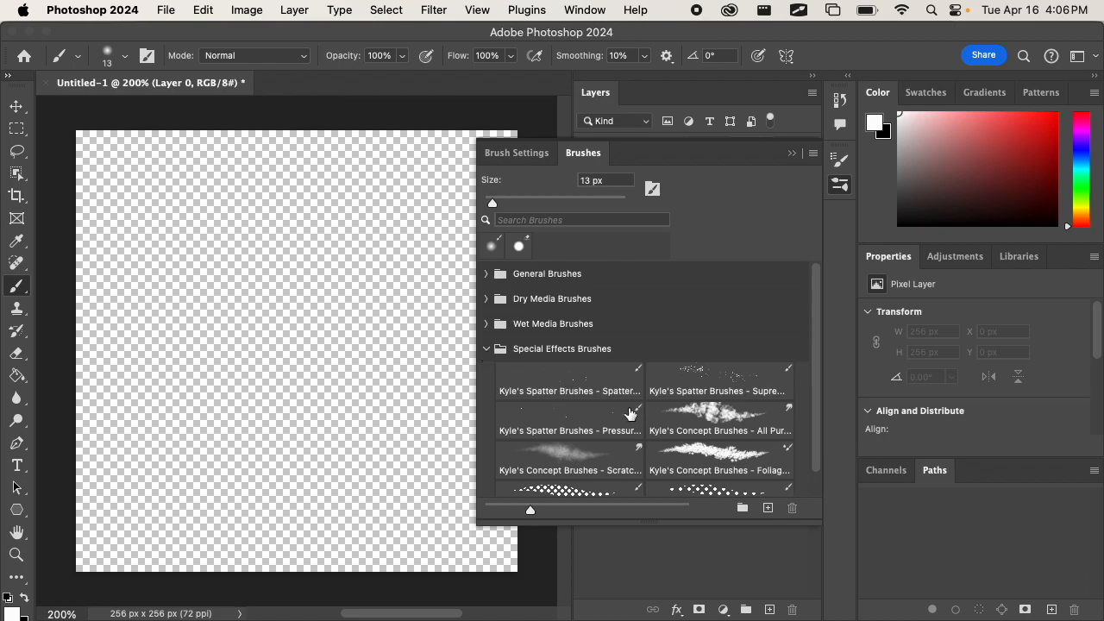
left_click(716, 416)
mouse_move(298, 306)
left_mouse_down()
mouse_move(308, 320)
mouse_move(126, 394)
mouse_move(188, 448)
left_mouse_up()
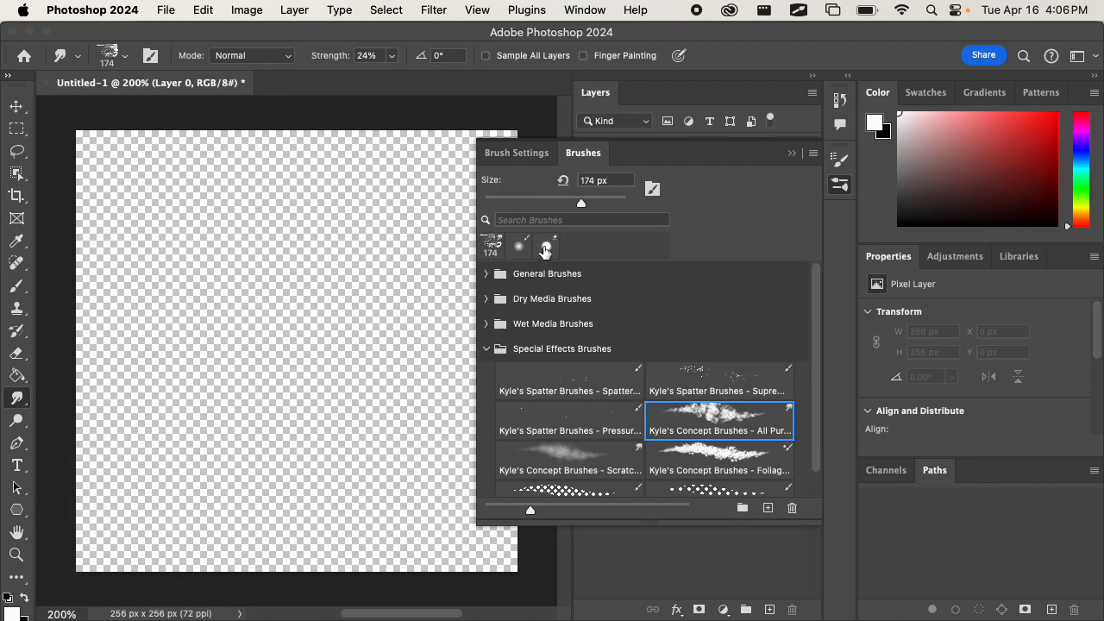
left_click(790, 155)
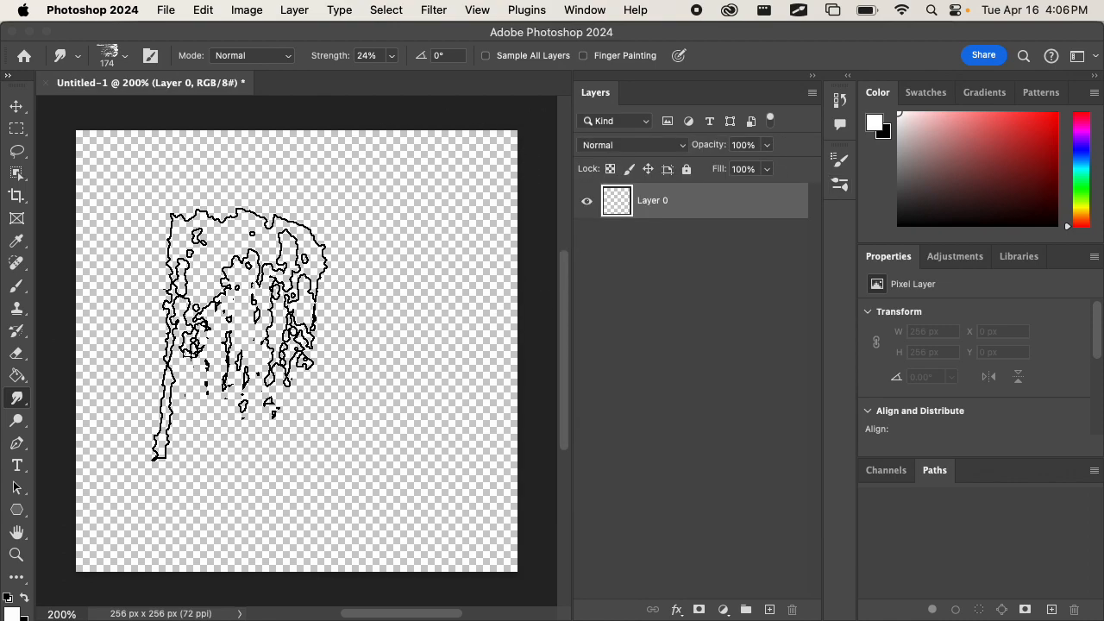
Reset the foreground and background colours to the default black and white, and choose the round textured 60 px brush tip.
left_click(841, 160)
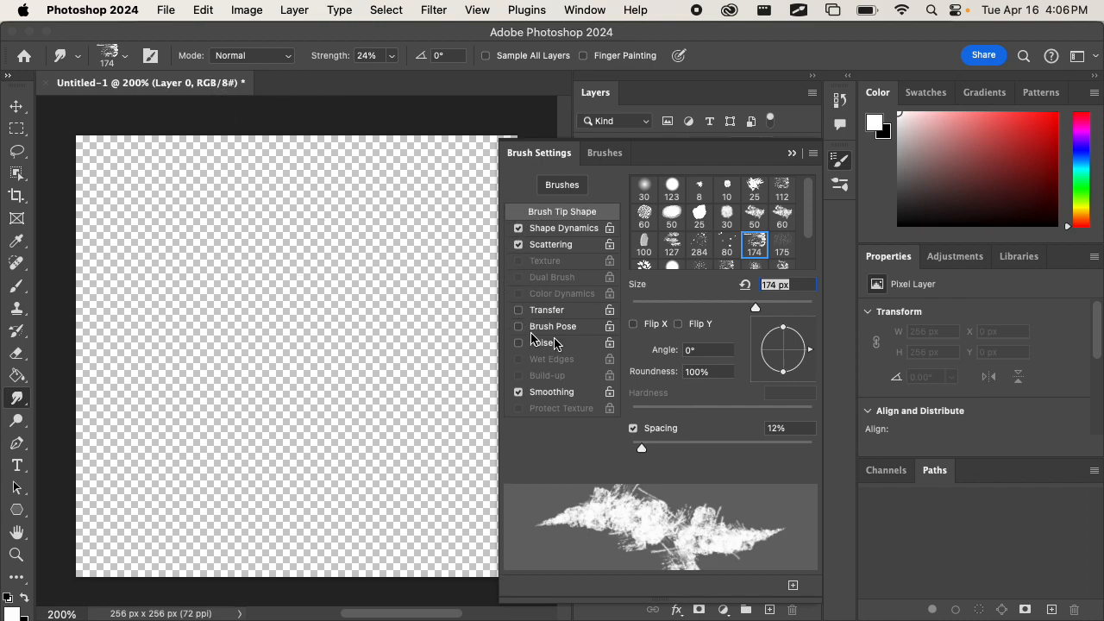
left_click(604, 155)
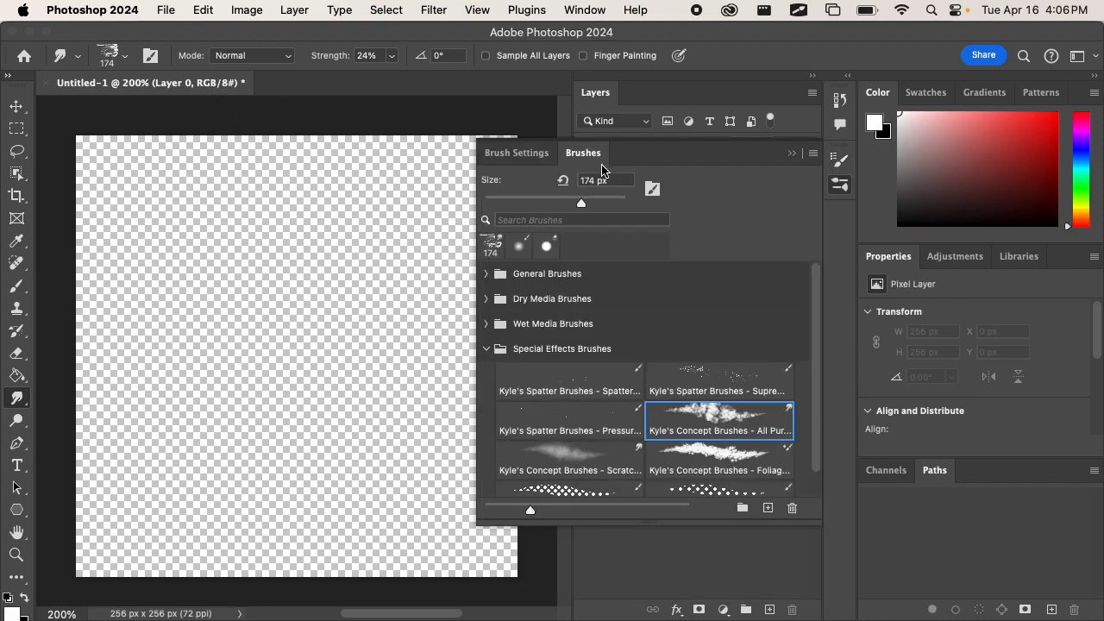
scroll(660, 414, "down", 1)
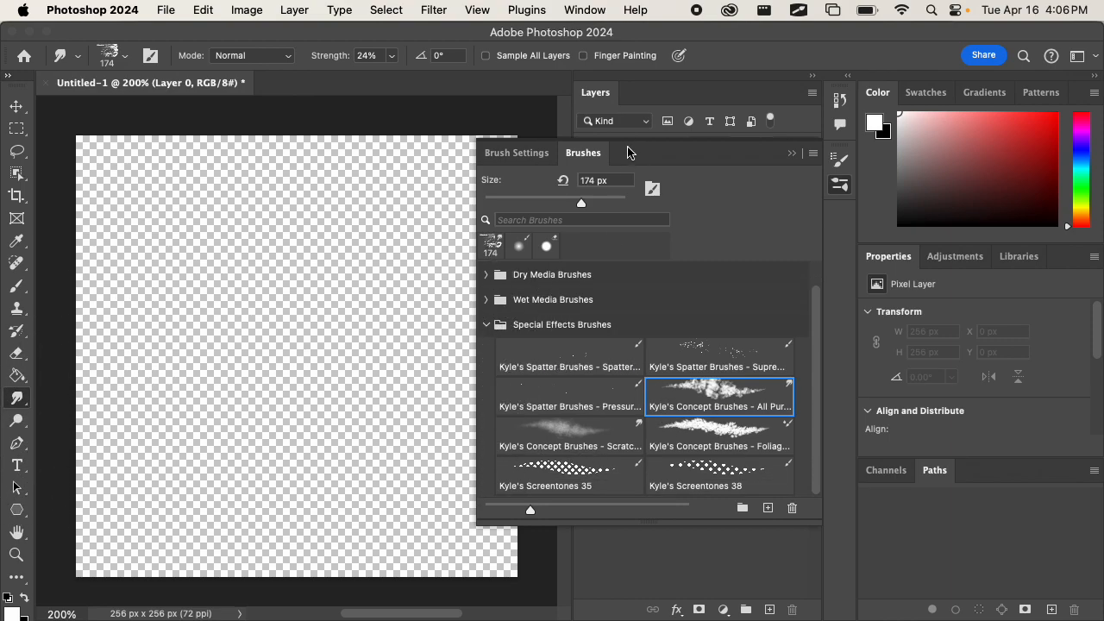
left_click(839, 185)
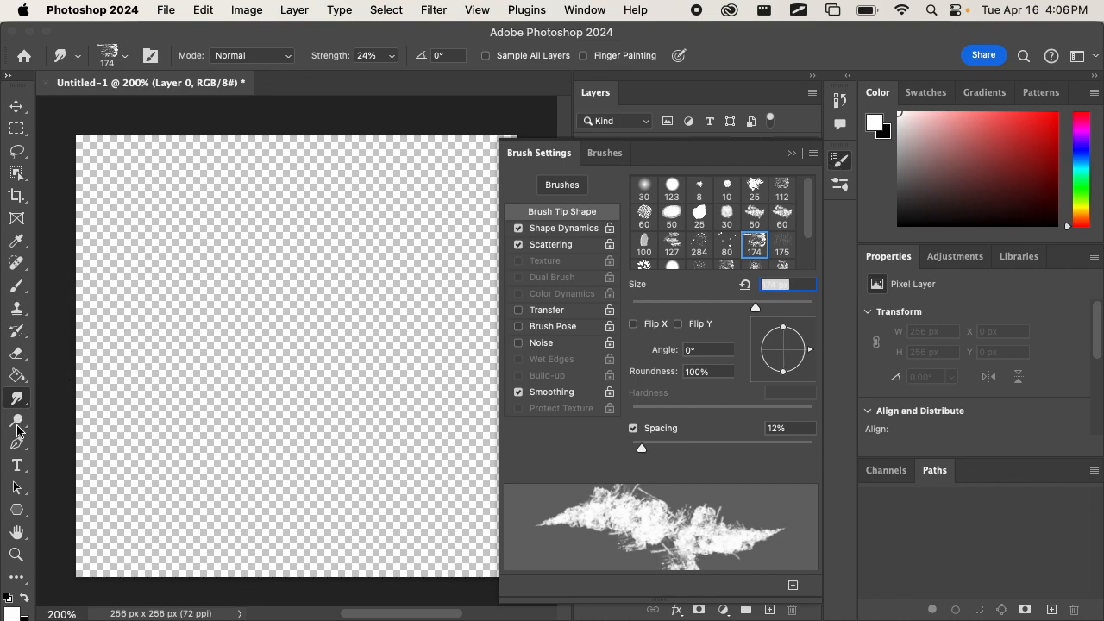
scroll(17, 490, "down", 1)
left_click(9, 596)
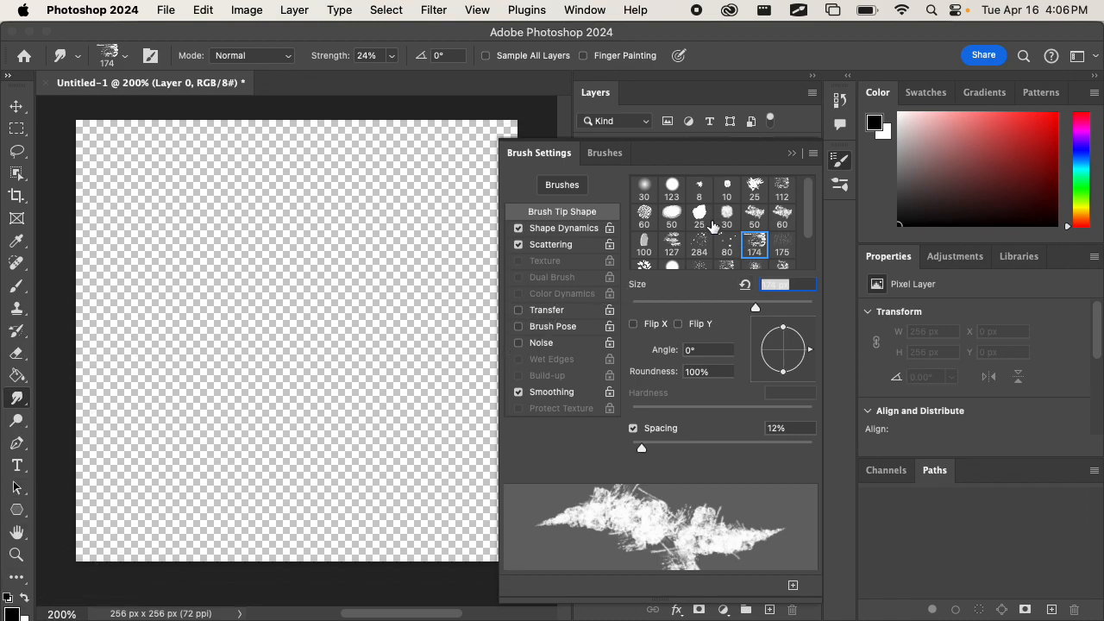
left_click(672, 216)
left_click(643, 215)
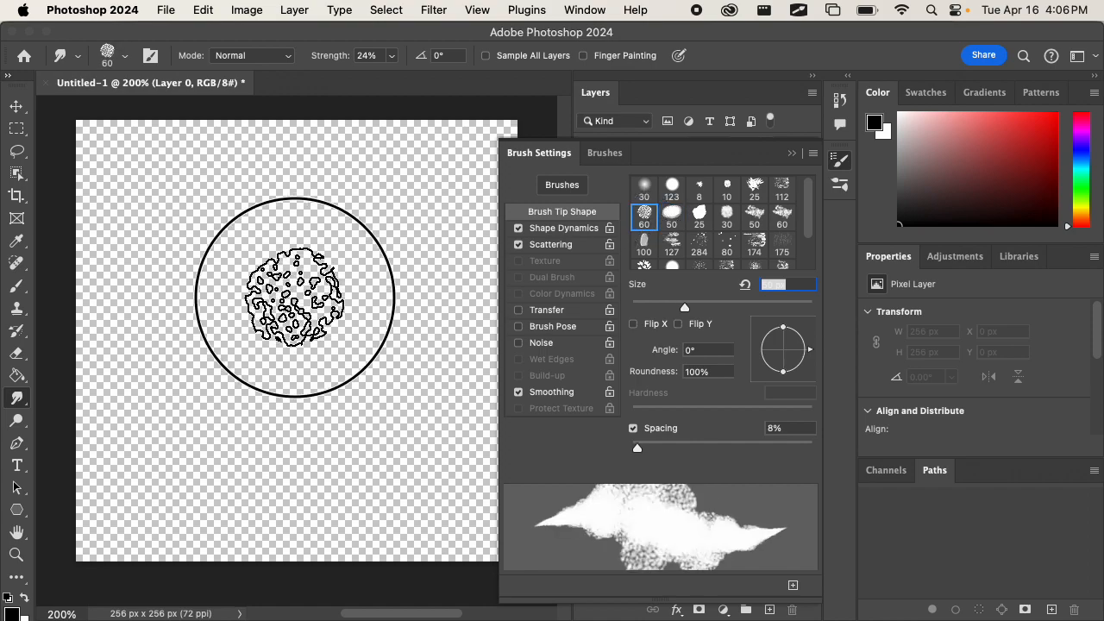
left_click(791, 154)
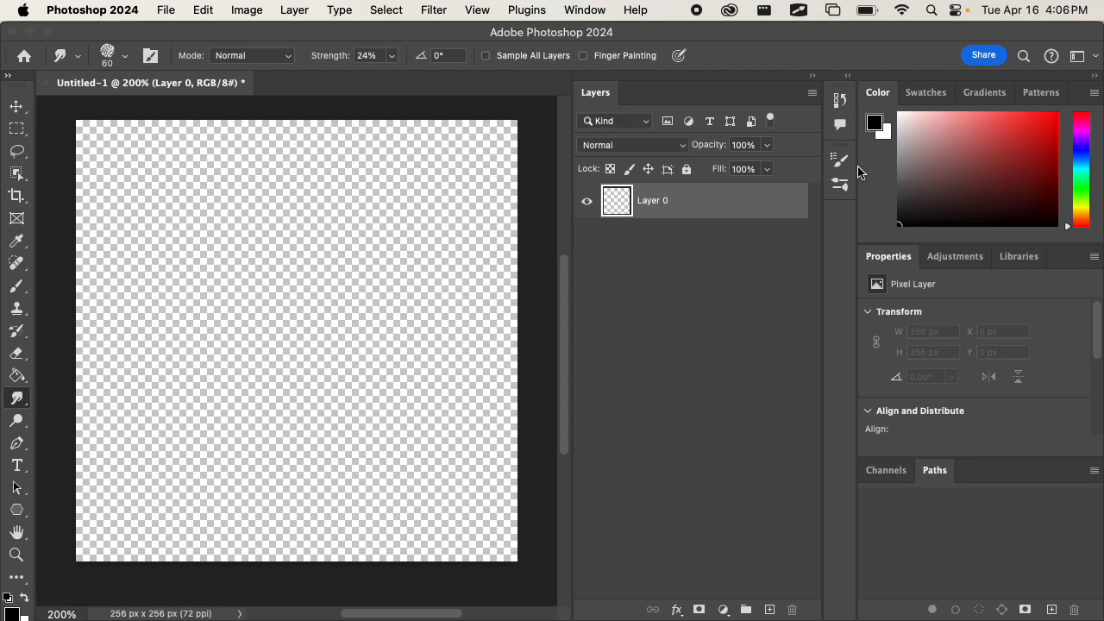
Try a black test stroke with the Brush tool's soft 13 px brush mid-canvas and undo it.
right_click(15, 402)
left_click(15, 286)
mouse_move(293, 320)
left_mouse_down()
mouse_move(313, 298)
mouse_move(312, 321)
left_mouse_up()
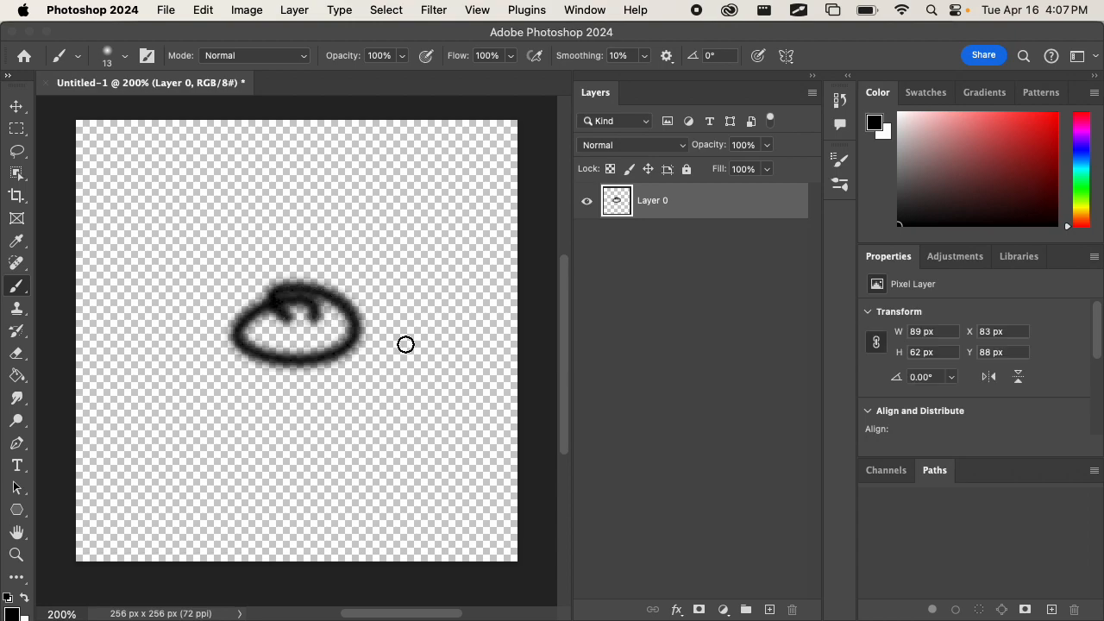
key("super+z")
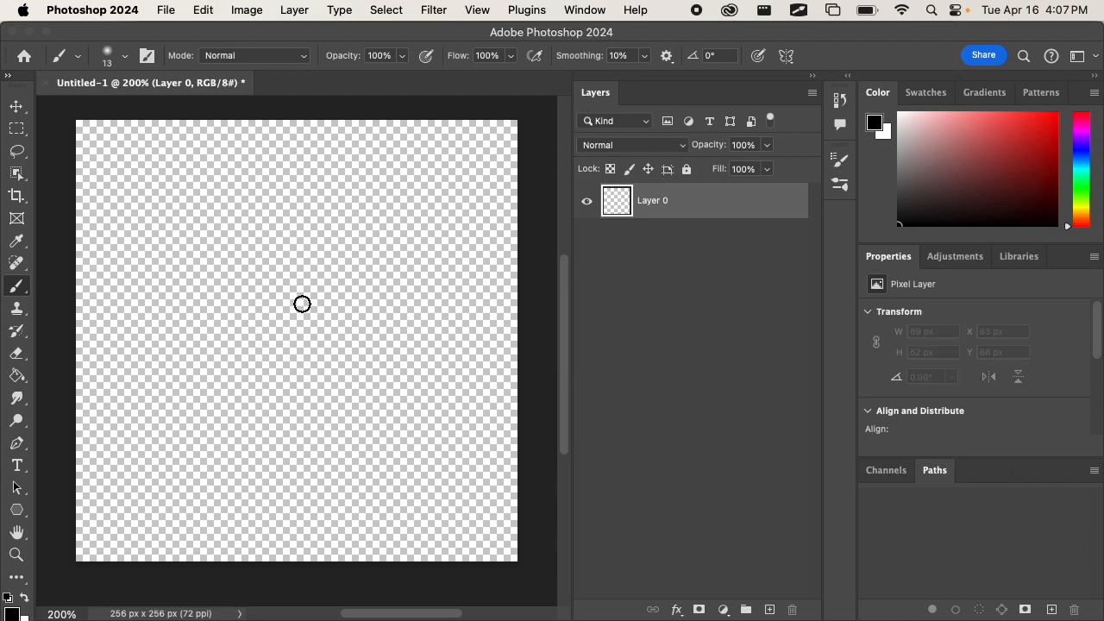
Choose Kyle's Drawing Box - Happy HB from the Dry Media Brushes, try a looped stroke mid-canvas and undo it.
left_click(841, 183)
left_click(493, 326)
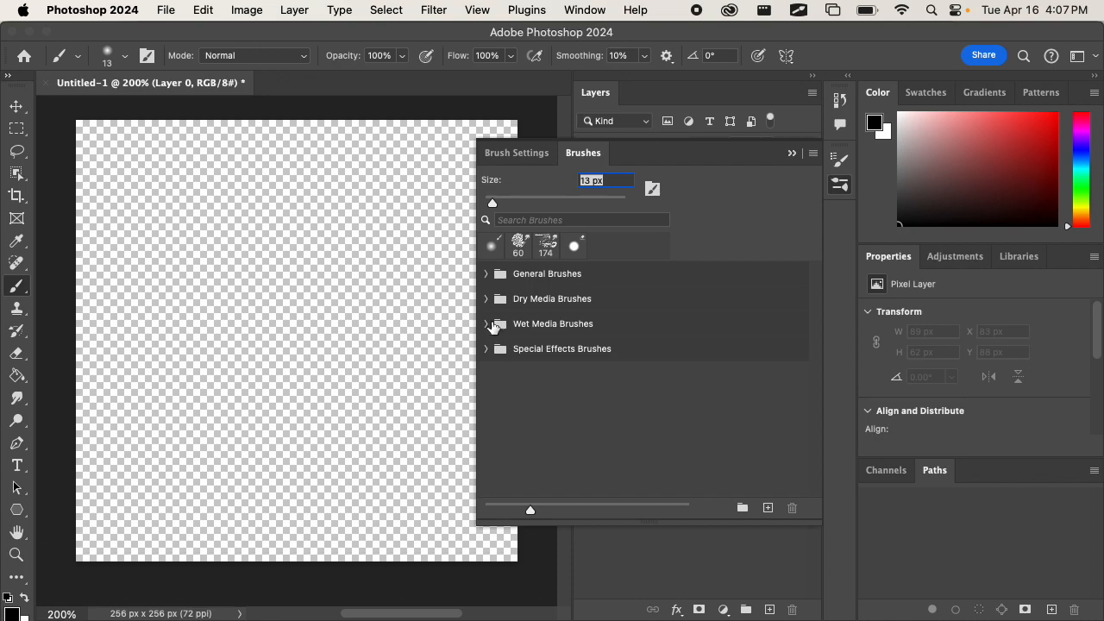
left_click(486, 275)
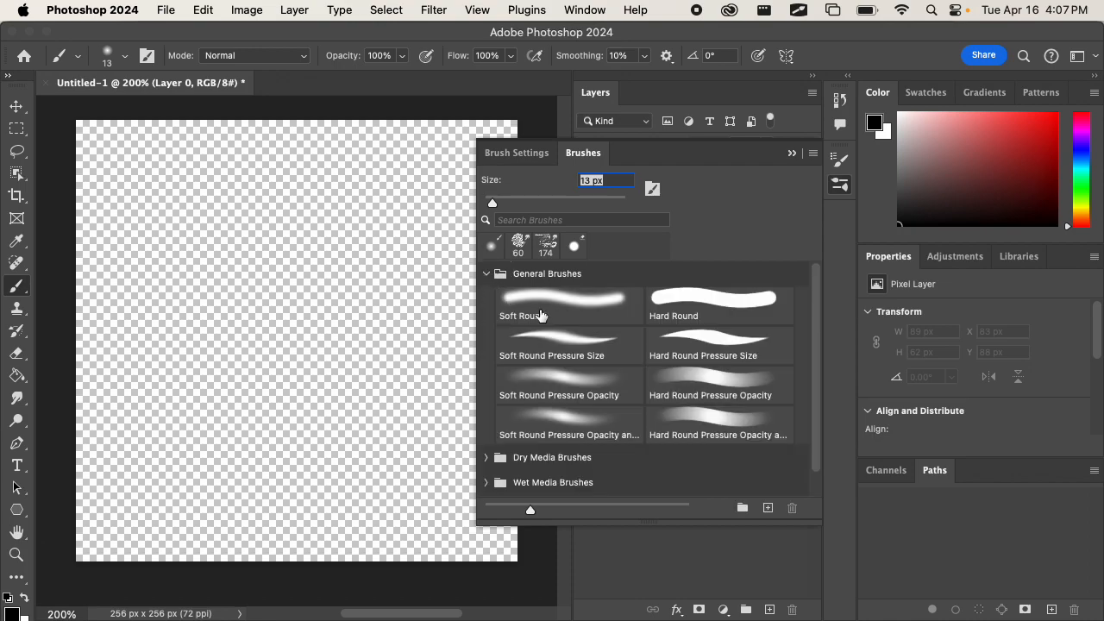
left_click(489, 274)
left_click(486, 297)
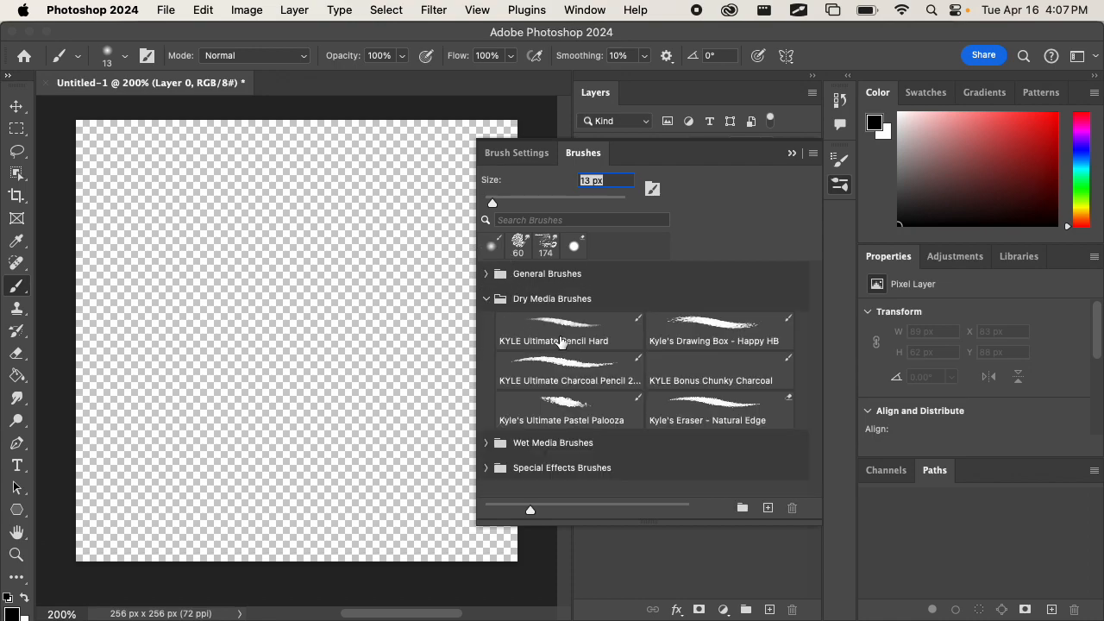
left_click(691, 338)
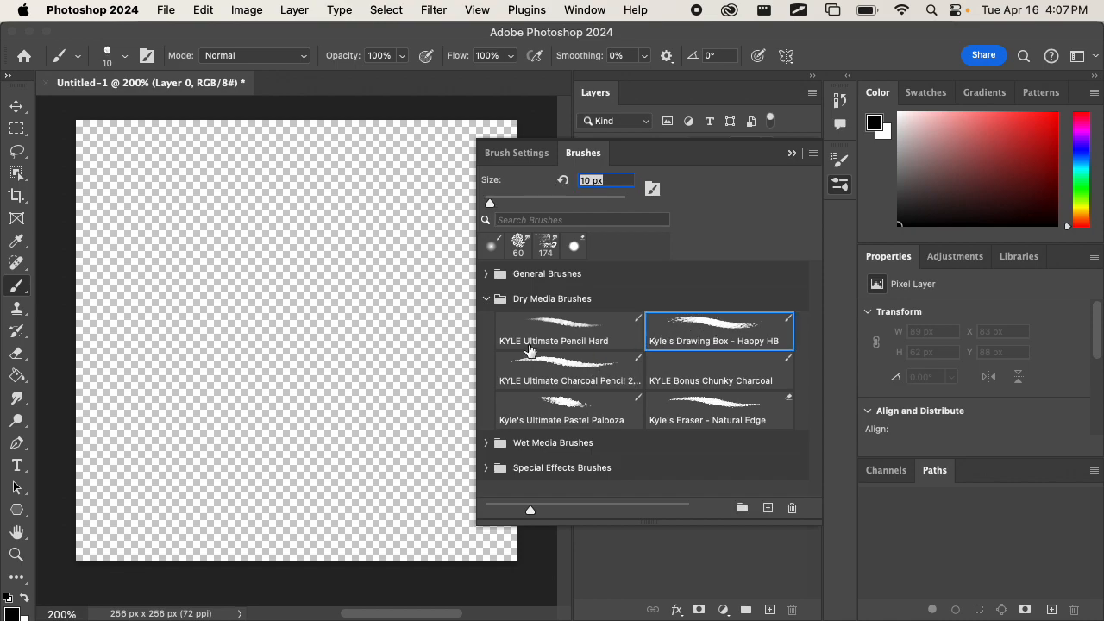
mouse_move(303, 305)
left_mouse_down()
mouse_move(293, 330)
mouse_move(326, 313)
left_mouse_up()
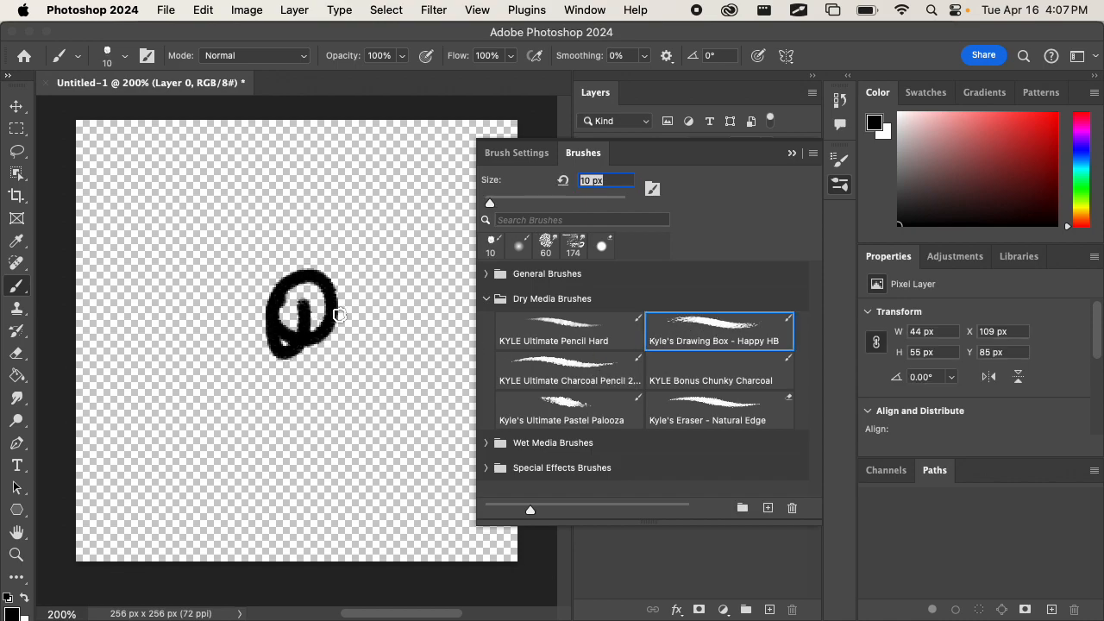
key("super+z")
Choose Kyle's Impressionist Blender 1 from the Wet Media Brushes, then try a stroke with the Brush tool and undo it.
left_click(488, 442)
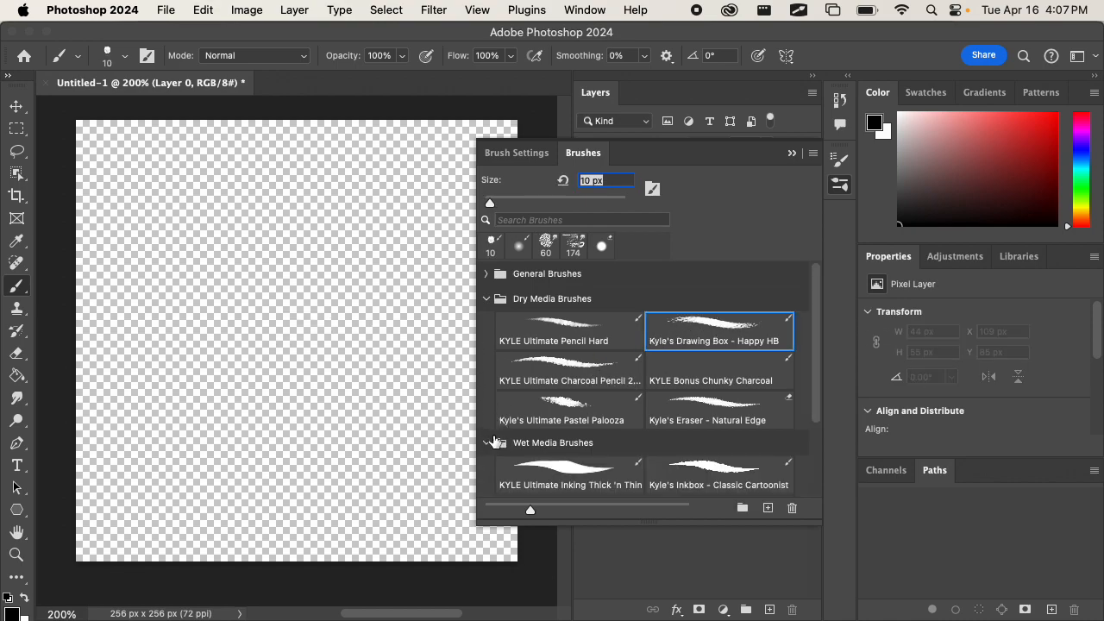
scroll(548, 402, "down", 3)
left_click(707, 462)
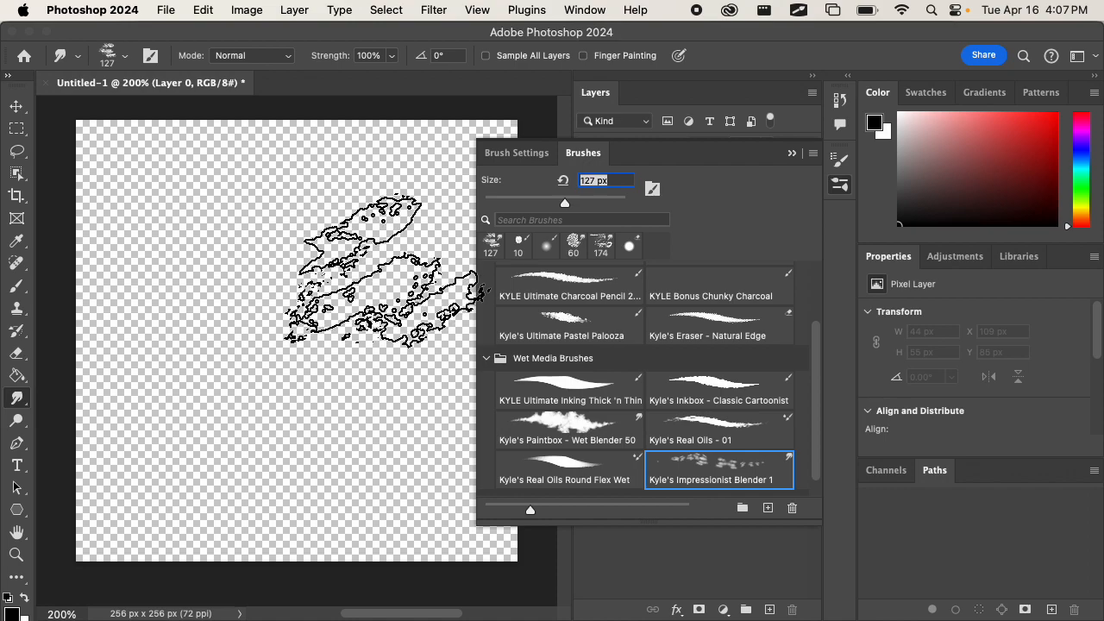
left_click(16, 286)
mouse_move(213, 291)
left_mouse_down()
mouse_move(207, 315)
mouse_move(245, 314)
left_mouse_up()
key("super+z")
Choose Kyle's Paintbox - Wet Blender 50 from the Wet Media Brushes and inspect its Smudge tool.
scroll(552, 358, "down", 2)
left_click(573, 397)
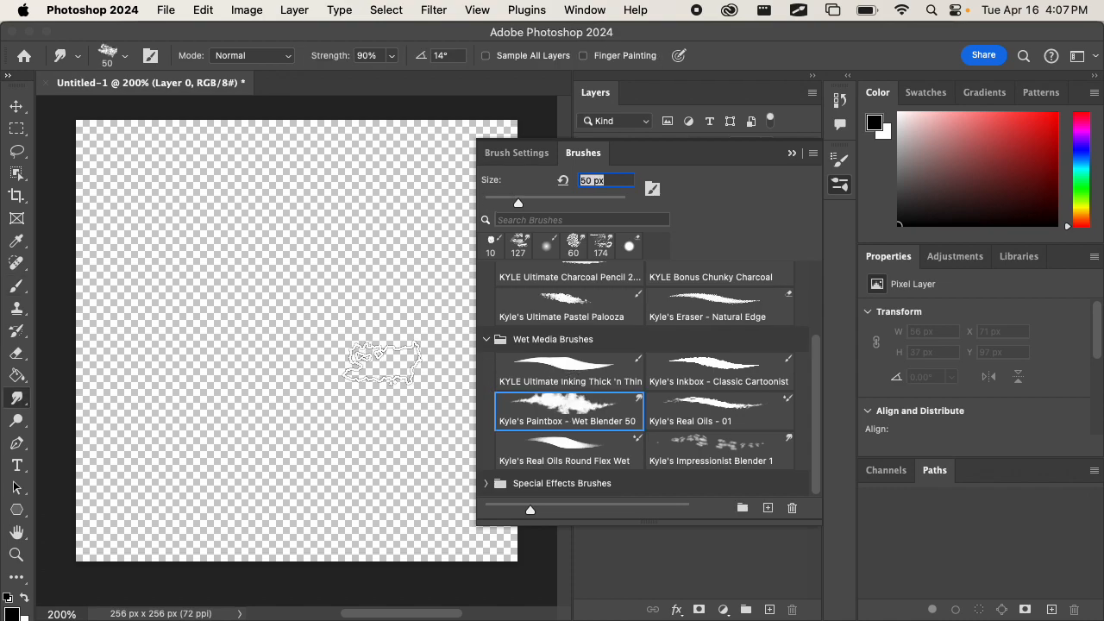
left_click(20, 400)
left_click(21, 399)
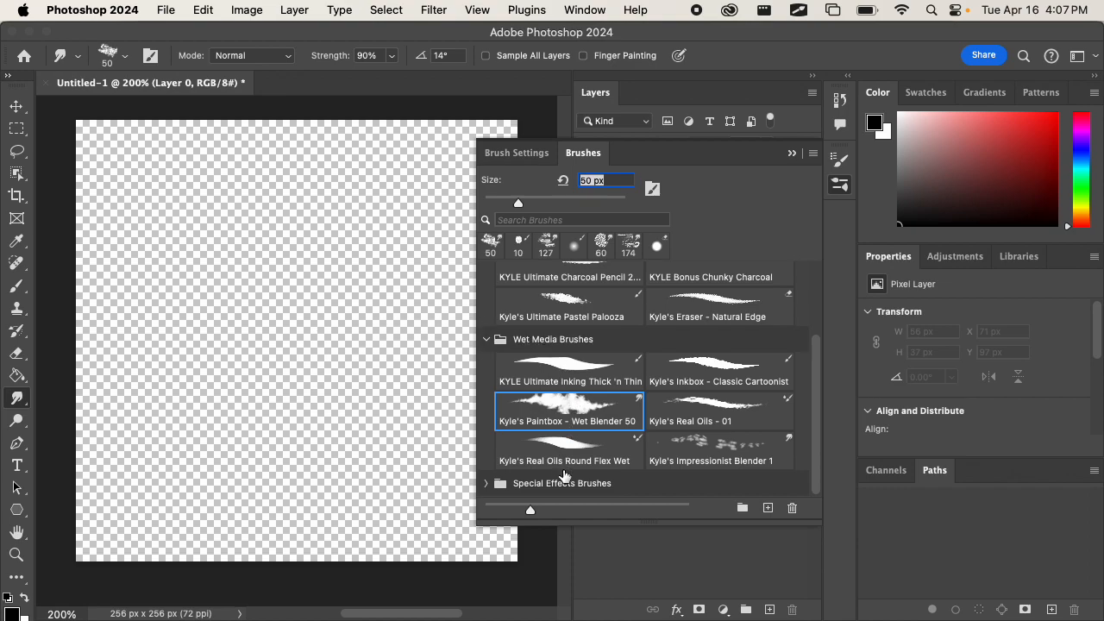
Select the 174 px Kyle's Concept Brushes preset under Special Effects Brushes, then try a Brush tool stroke and undo it.
double_click(563, 481)
left_click(486, 483)
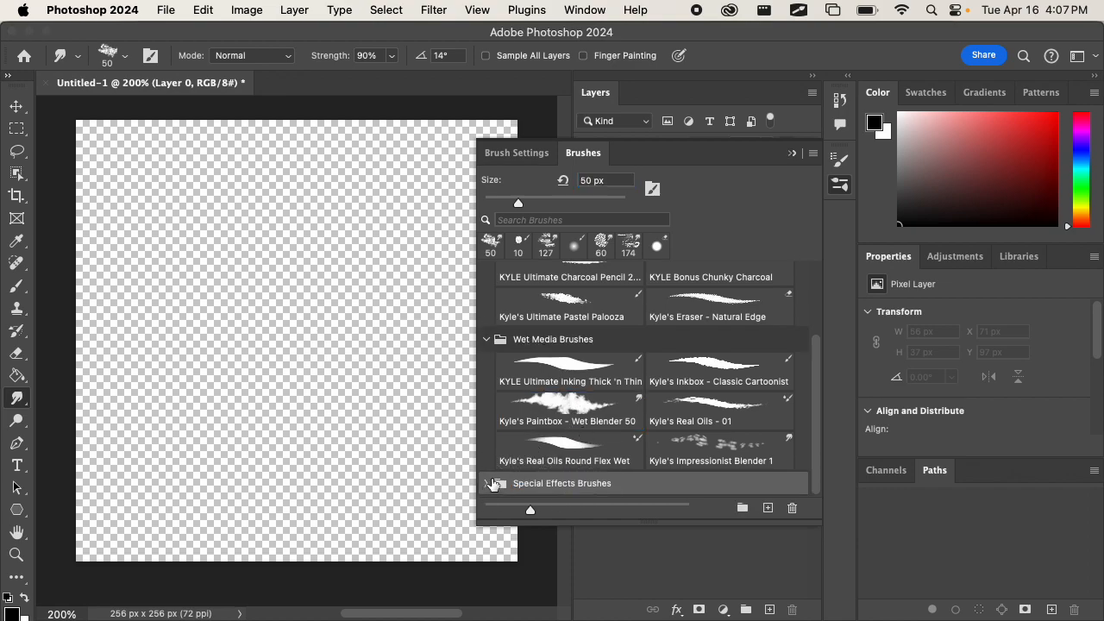
scroll(523, 447, "down", 3)
scroll(595, 414, "down", 3)
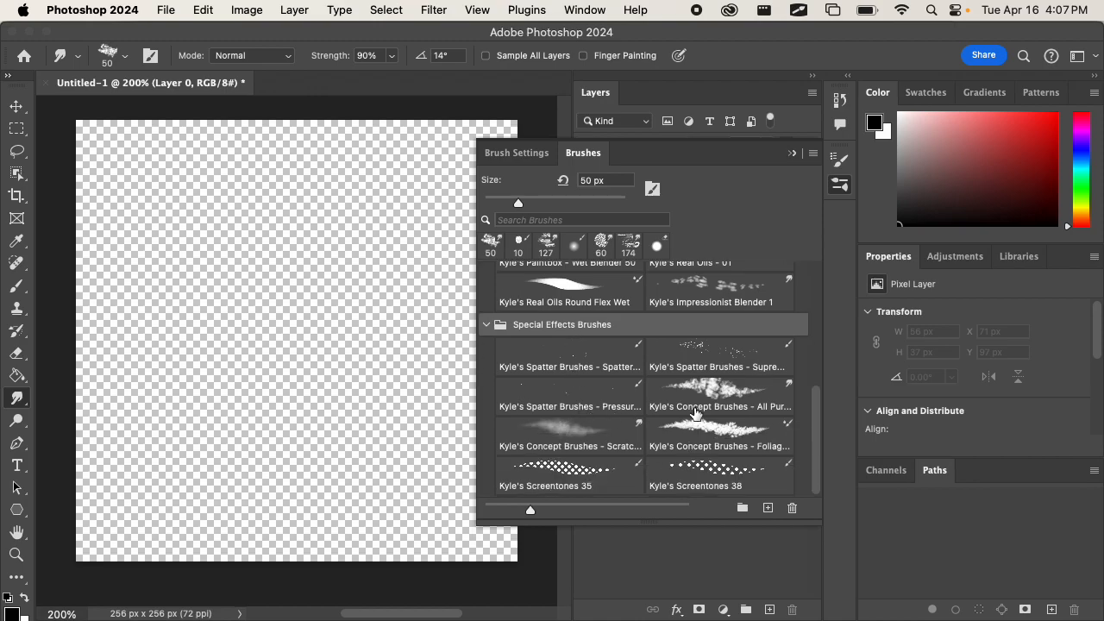
left_click(695, 414)
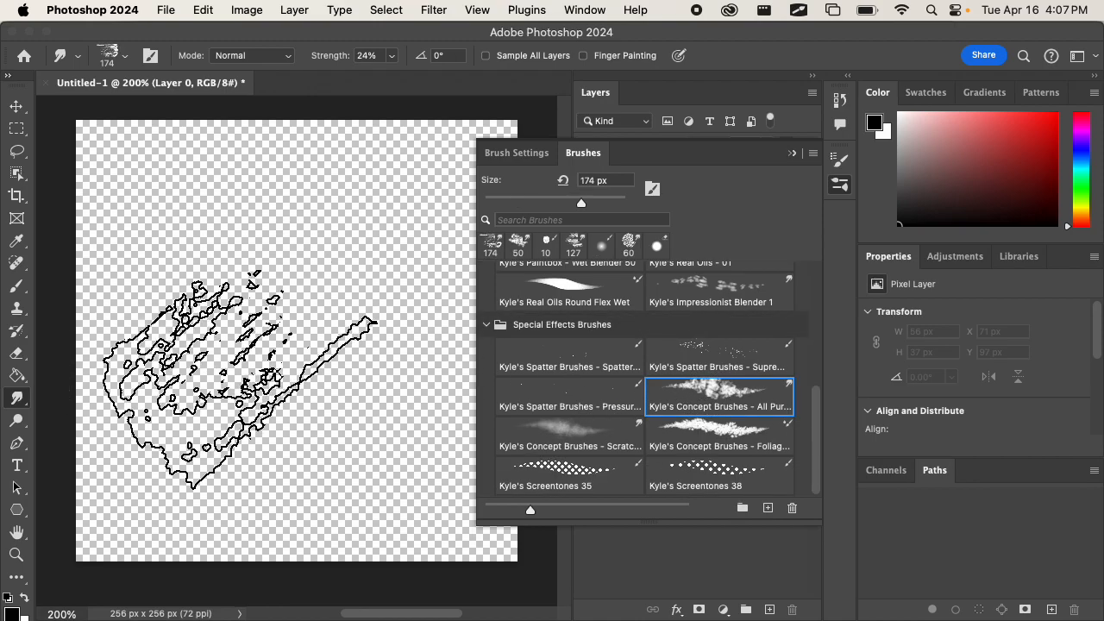
left_click(16, 285)
mouse_move(252, 290)
left_mouse_down()
mouse_move(251, 319)
mouse_move(283, 347)
left_mouse_up()
key("ctrl+z")
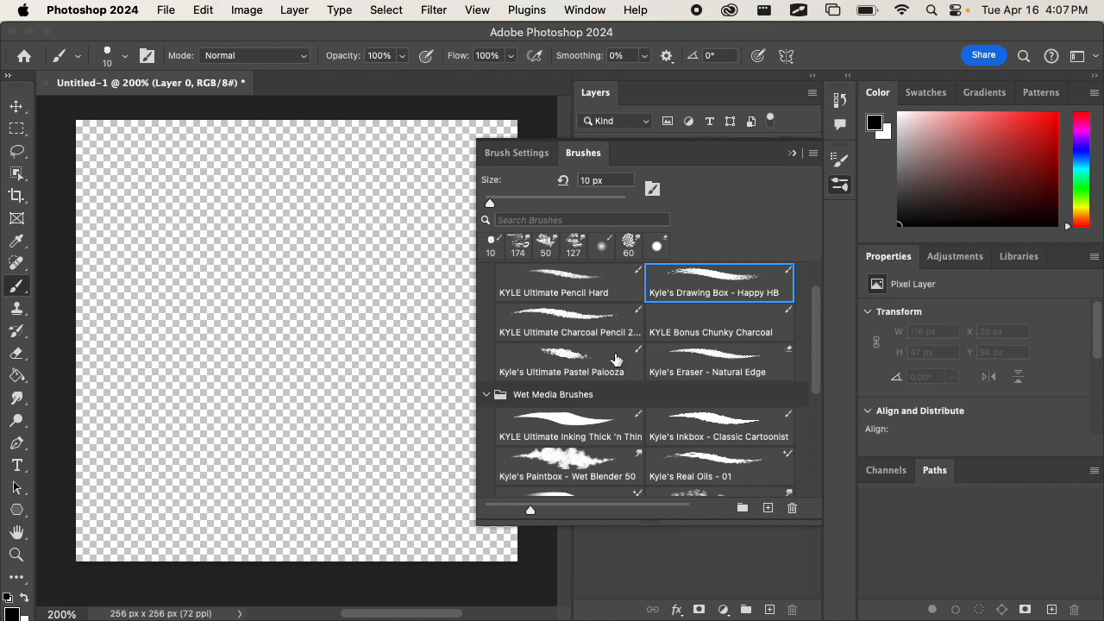
Reselect Kyle's Drawing Box - Happy HB, try a wide stroke across the canvas and undo it.
scroll(618, 358, "up", 2)
left_click(695, 336)
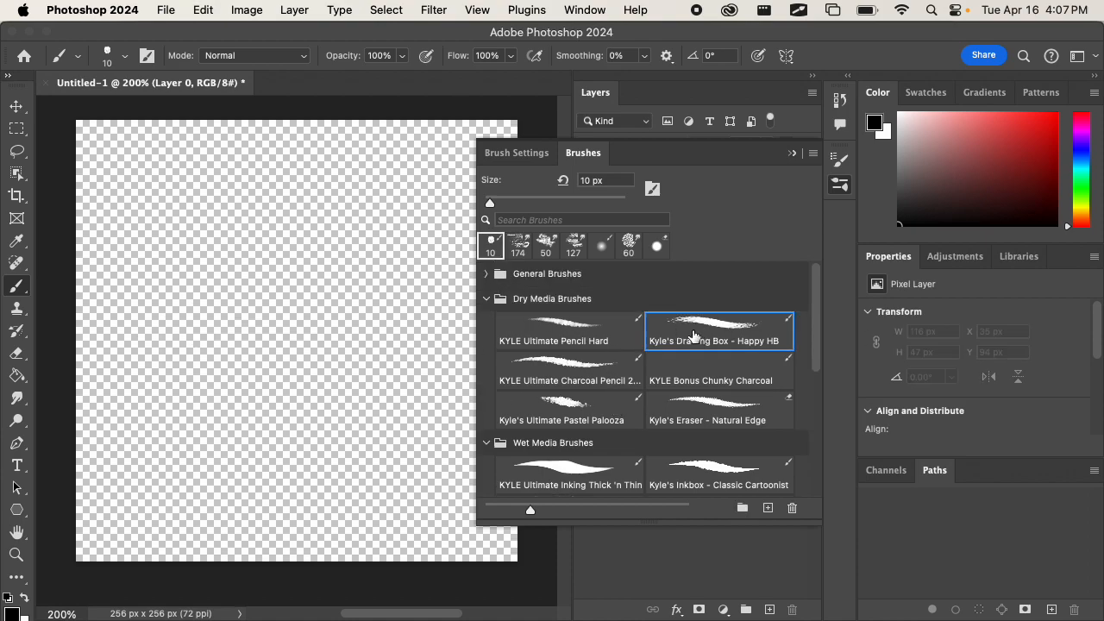
left_click_drag(172, 274, 397, 349)
key("super+z")
Try Kyle's Paintbox - Wet Blender 50 with two smudge strokes on the canvas, then return to the Brush tool.
scroll(583, 369, "down", 2)
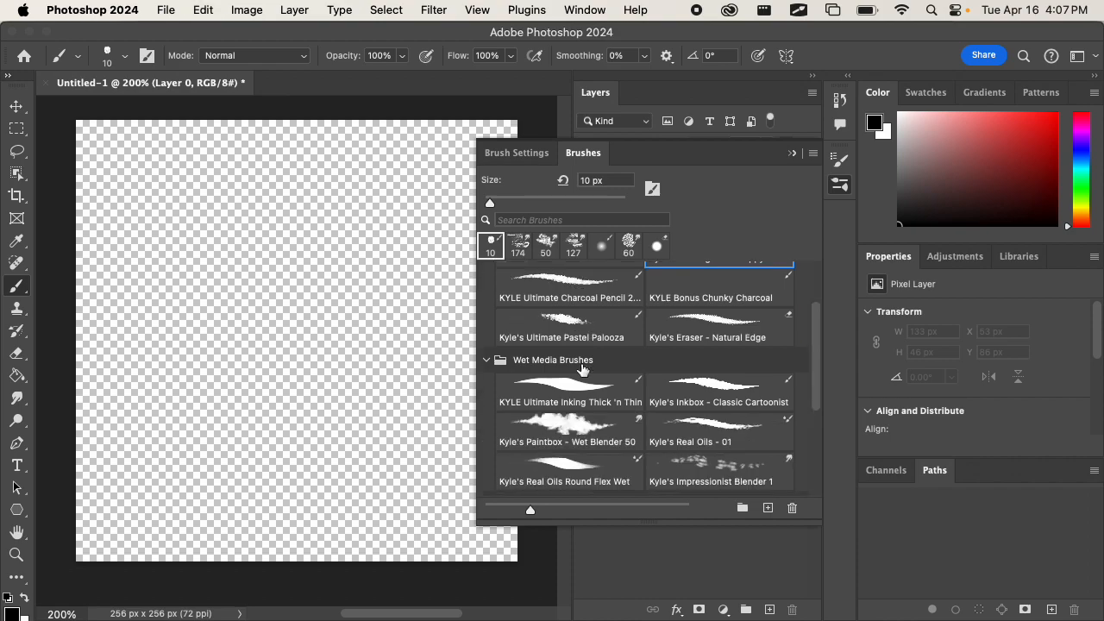
left_click(601, 422)
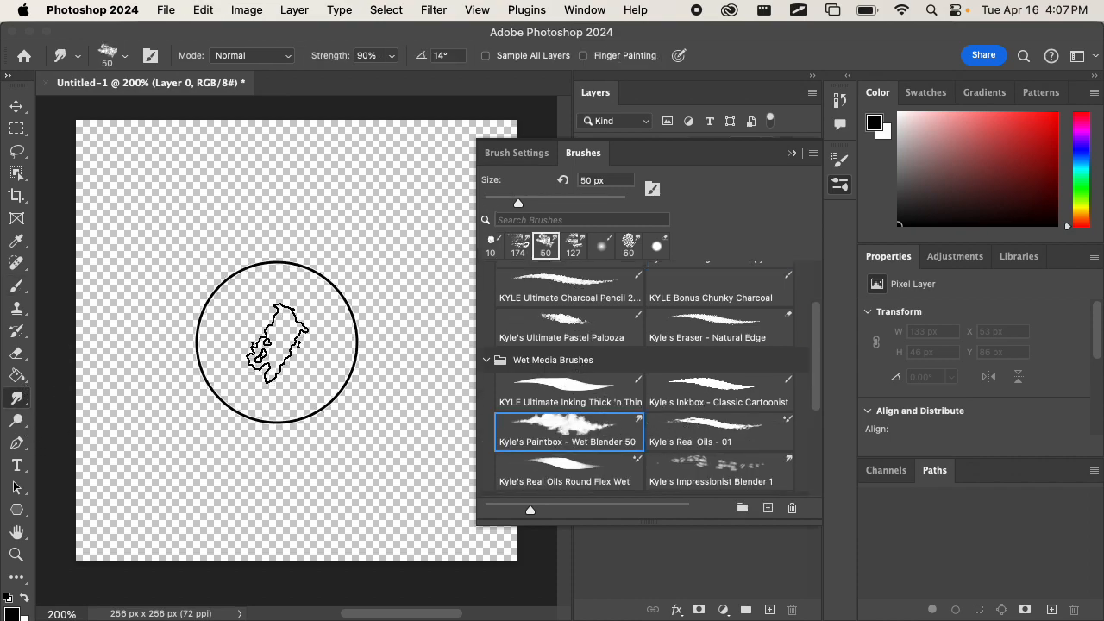
left_click_drag(291, 315, 178, 345)
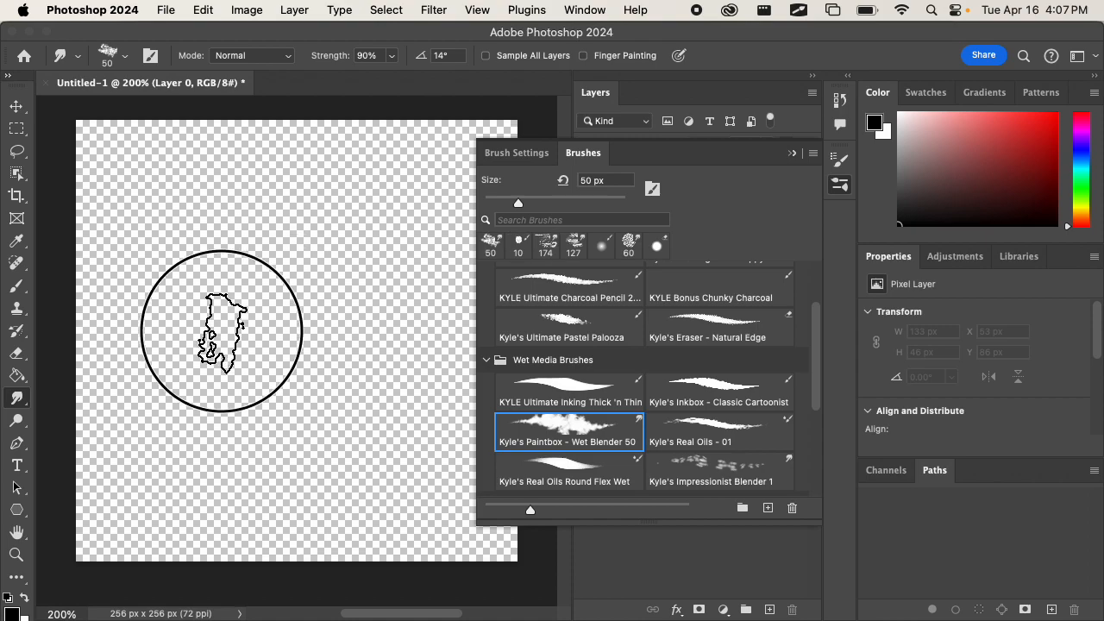
left_click_drag(318, 308, 413, 284)
left_click(27, 286)
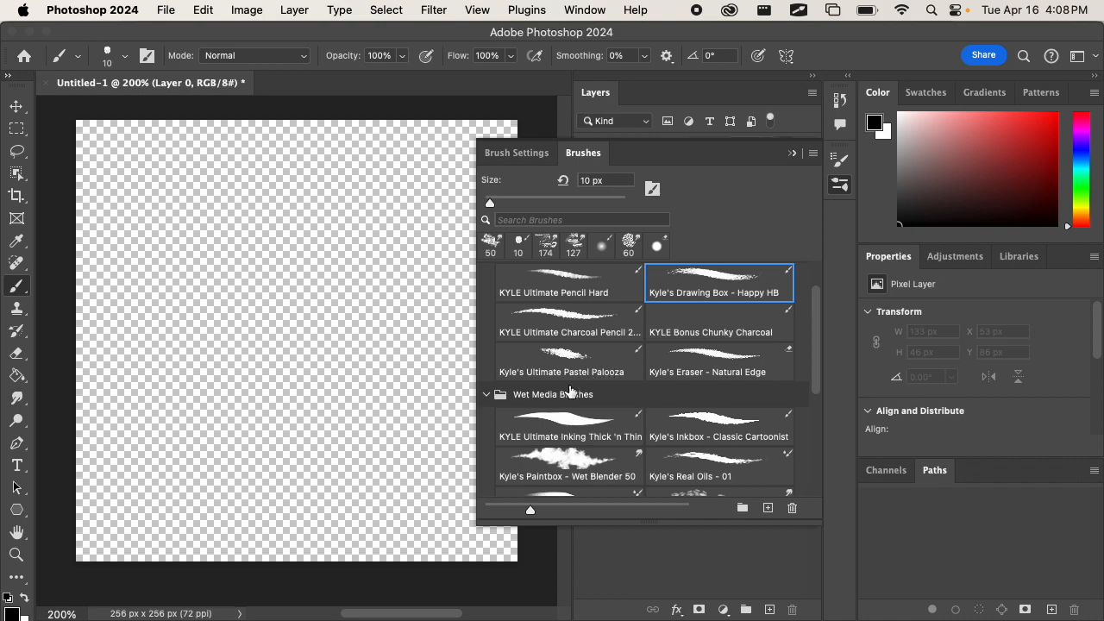
Reselect Kyle's Paintbox - Wet Blender 50, then switch to the "Kyle's Spatter Brushes - Supre..." preset, try a stroke and undo it.
left_click(590, 455)
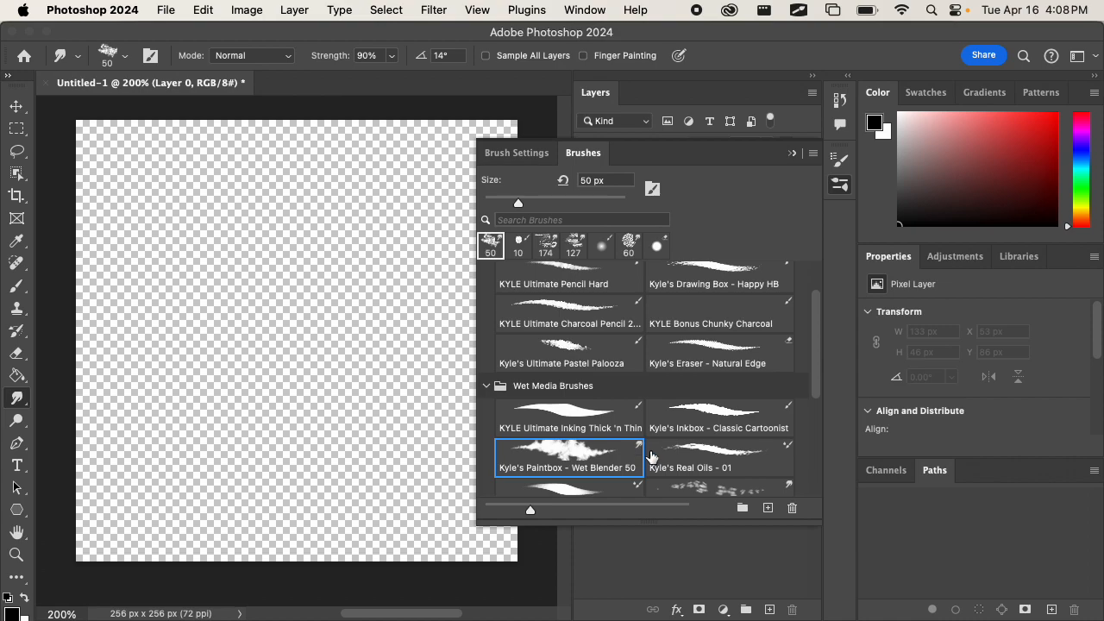
scroll(682, 428, "down", 3)
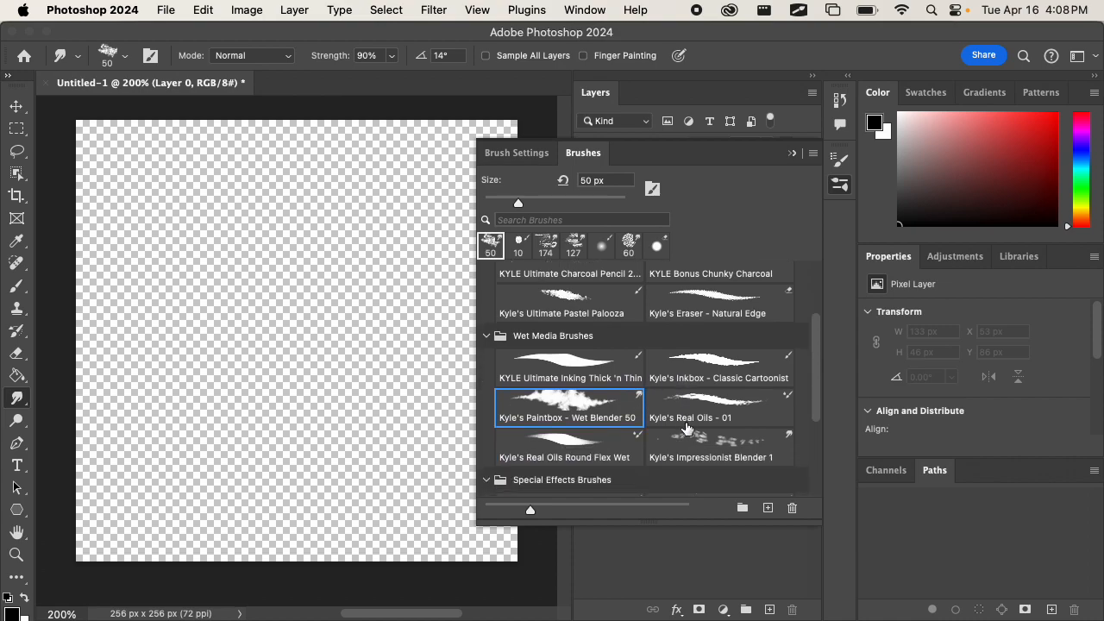
scroll(681, 428, "down", 3)
left_click(709, 406)
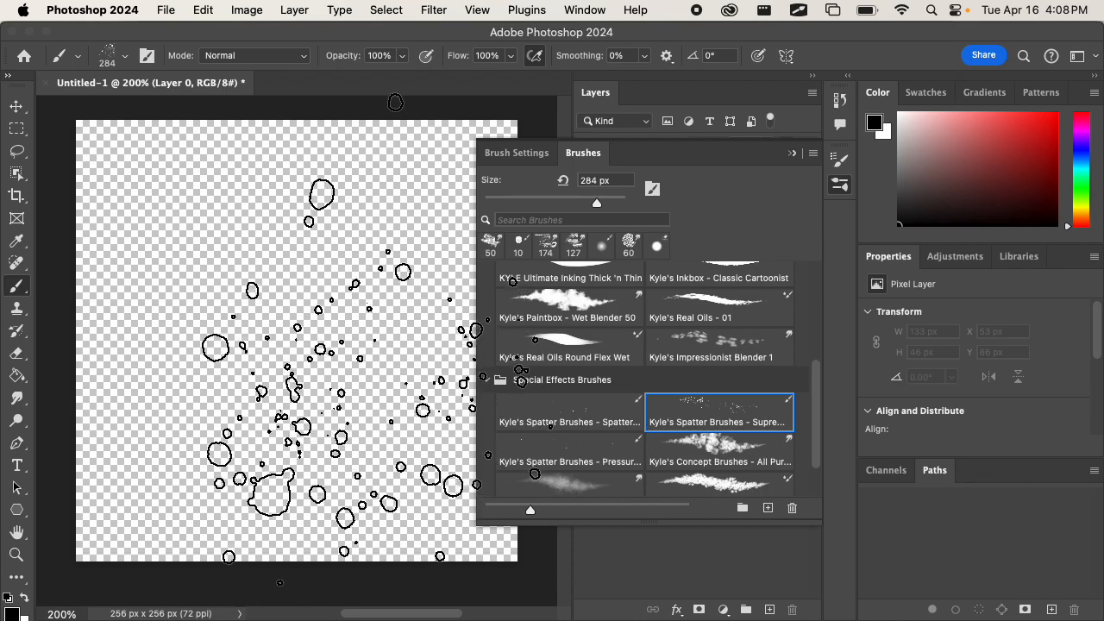
mouse_move(283, 340)
left_mouse_down()
mouse_move(347, 316)
mouse_move(349, 331)
left_mouse_up()
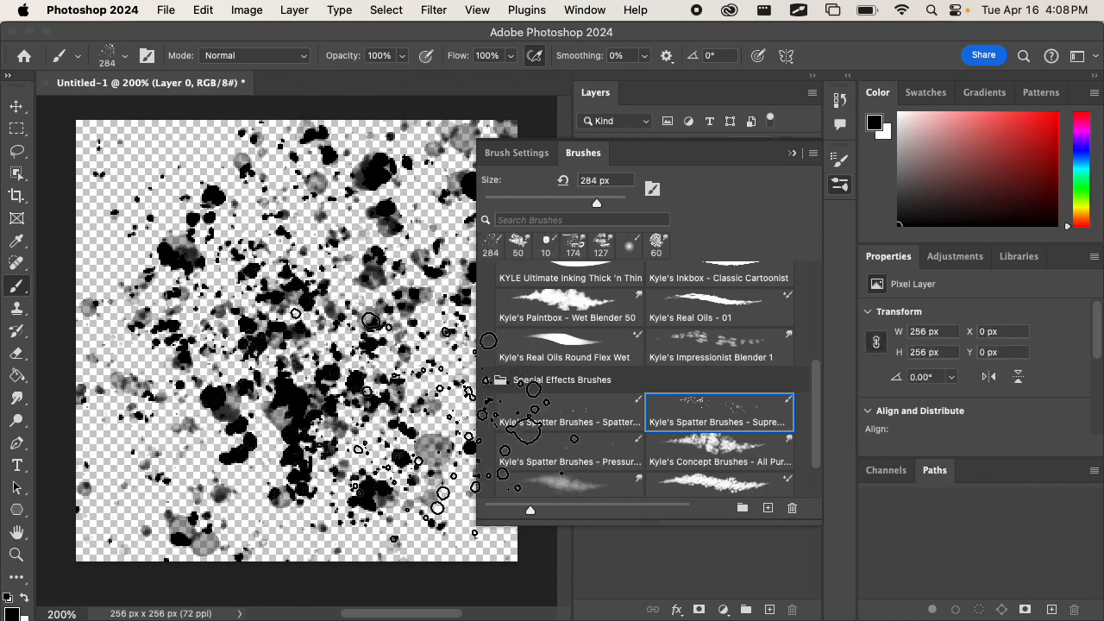
key("super+z")
scroll(629, 427, "down", 1)
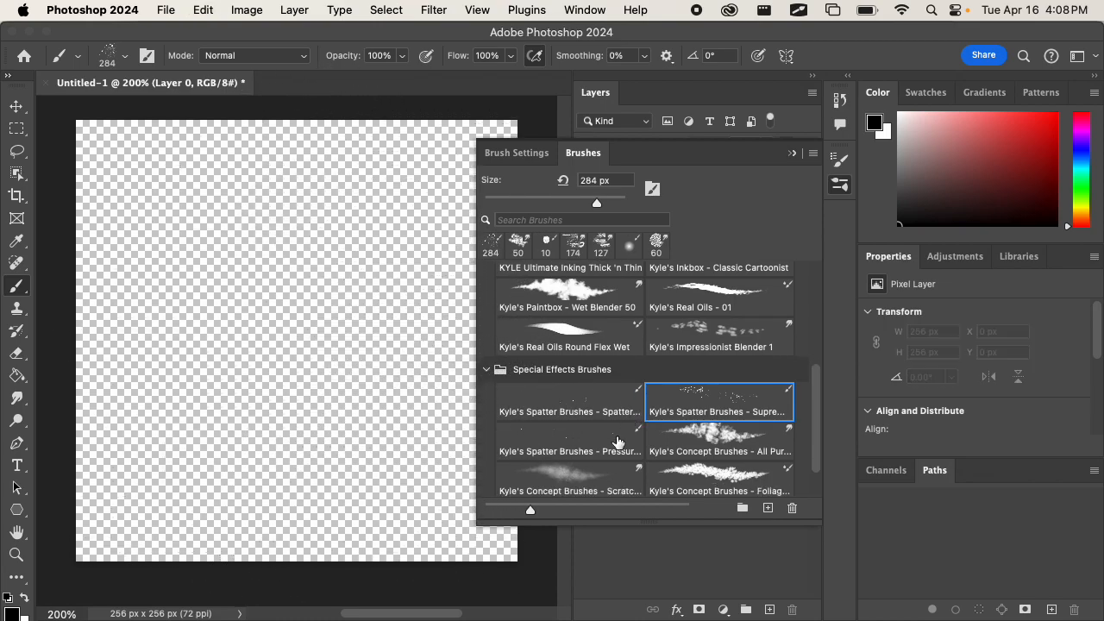
Select the "Kyle's Spatter Brushes - Spatter..." preset, try a short stroke on the canvas and undo it.
left_click(568, 400)
mouse_move(303, 359)
left_mouse_down()
mouse_move(353, 342)
mouse_move(311, 367)
left_mouse_up()
key("super+z")
key("super+z")
key("super+z")
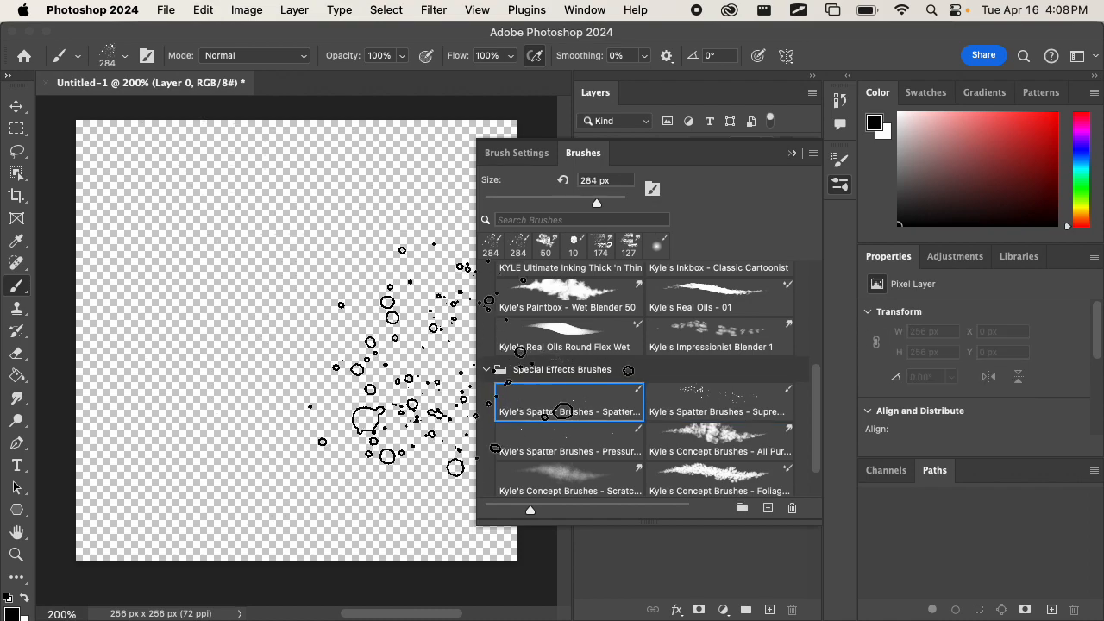
Select Kyle's Screentones 35 from the Special Effects Brushes, try a stroke across the canvas and undo it.
scroll(591, 416, "down", 3)
scroll(578, 452, "down", 2)
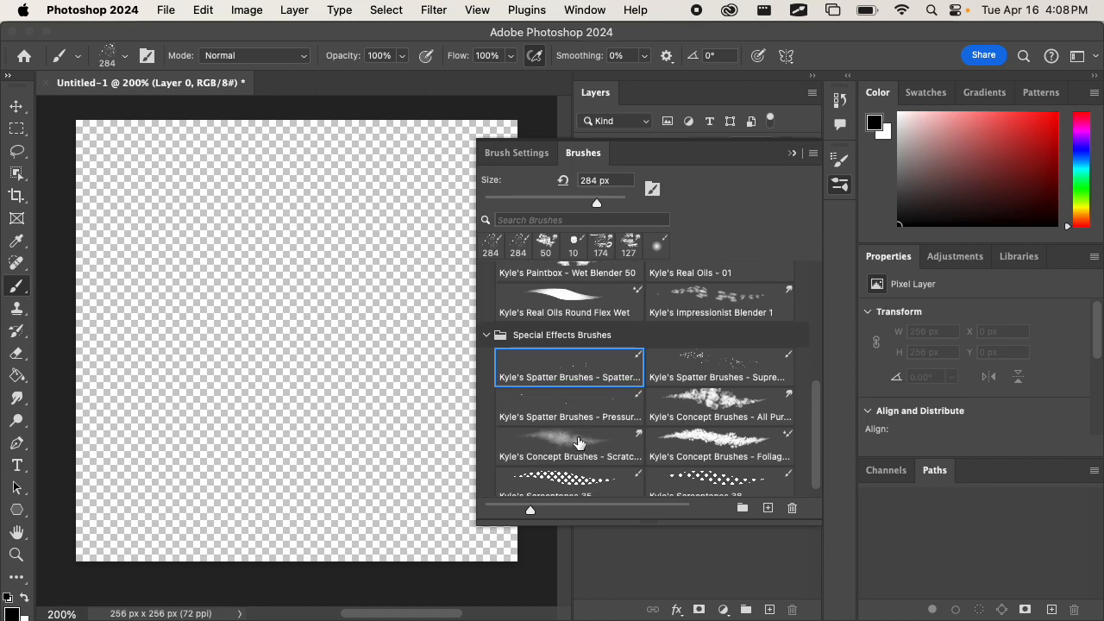
left_click(568, 472)
mouse_move(285, 362)
left_mouse_down()
mouse_move(293, 328)
mouse_move(262, 293)
mouse_move(328, 345)
mouse_move(310, 349)
mouse_move(332, 392)
left_mouse_up()
key("super+z")
Select the 306 px "Kyle's Concept Brushes - Foliag..." preset, try a dab on the canvas and undo it.
left_click(718, 431)
left_click(294, 358)
key("super+z")
scroll(695, 437, "up", 2)
scroll(659, 429, "down", 2)
Select the "Kyle's Spatter Brushes - Supre..." preset, reduce its size to 22 px, try a stroke and undo it.
left_click(703, 362)
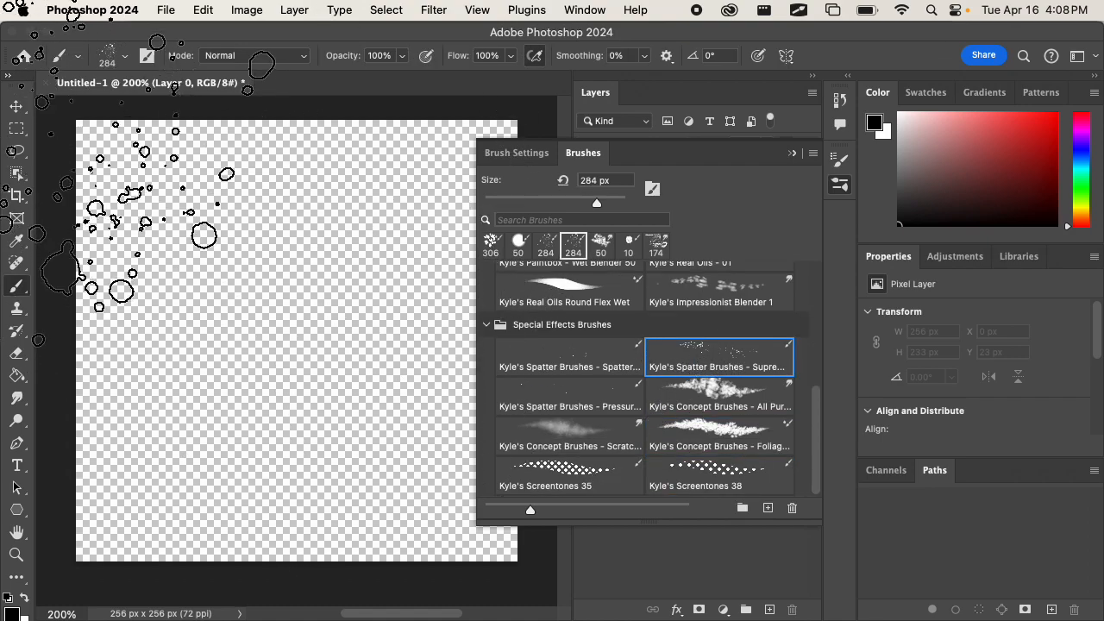
left_click(123, 58)
left_click_drag(181, 109, 109, 108)
left_click(125, 60)
mouse_move(295, 321)
left_mouse_down()
mouse_move(322, 301)
mouse_move(326, 315)
left_mouse_up()
key("super+z")
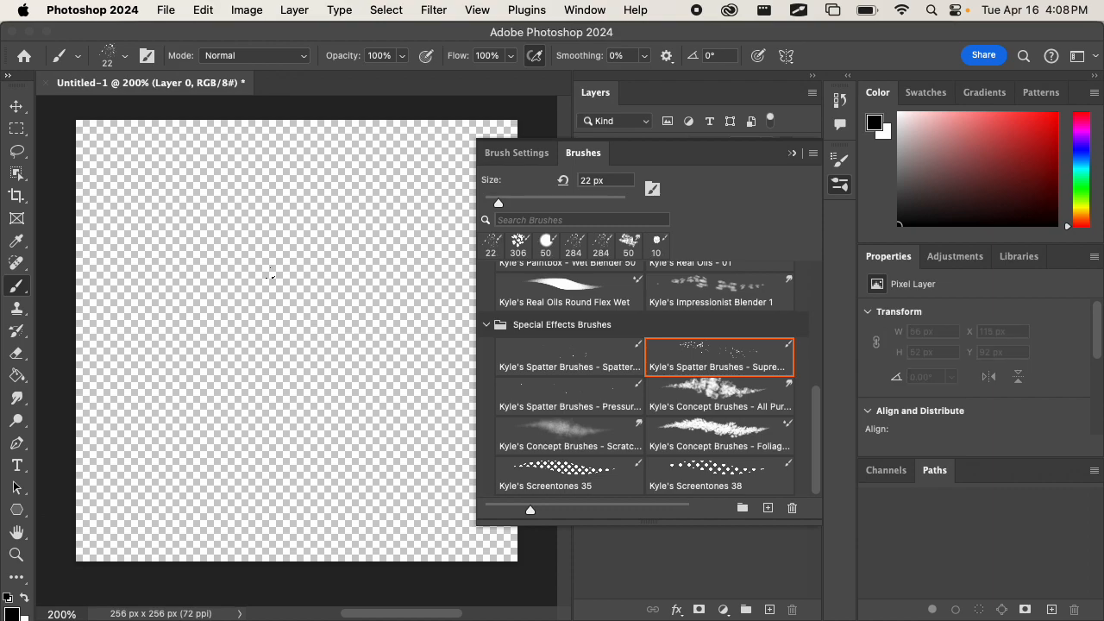
Set the spatter brush to 78 px and paint a dense black splatter about 240 x 223 px around the canvas centre.
left_click(125, 56)
left_click_drag(111, 109, 133, 109)
left_click(126, 56)
mouse_move(242, 332)
left_mouse_down()
mouse_move(320, 345)
mouse_move(294, 264)
mouse_move(304, 345)
left_mouse_up()
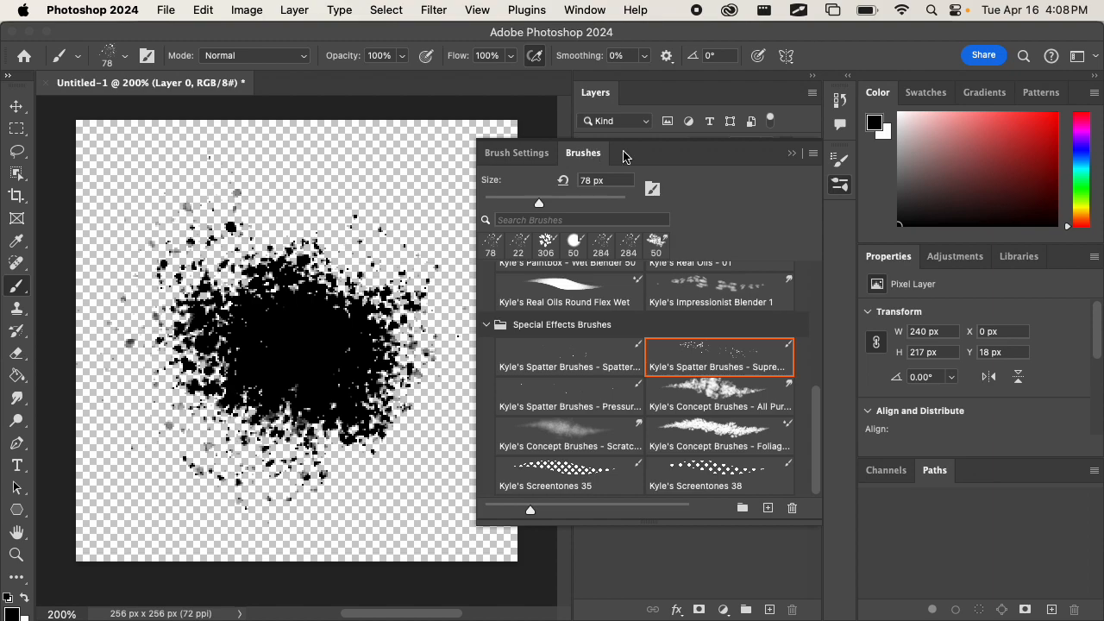
left_click(791, 153)
mouse_move(319, 276)
left_mouse_down()
mouse_move(304, 267)
mouse_move(250, 354)
mouse_move(269, 345)
mouse_move(288, 353)
mouse_move(286, 365)
left_mouse_up()
left_click_drag(314, 423, 311, 403)
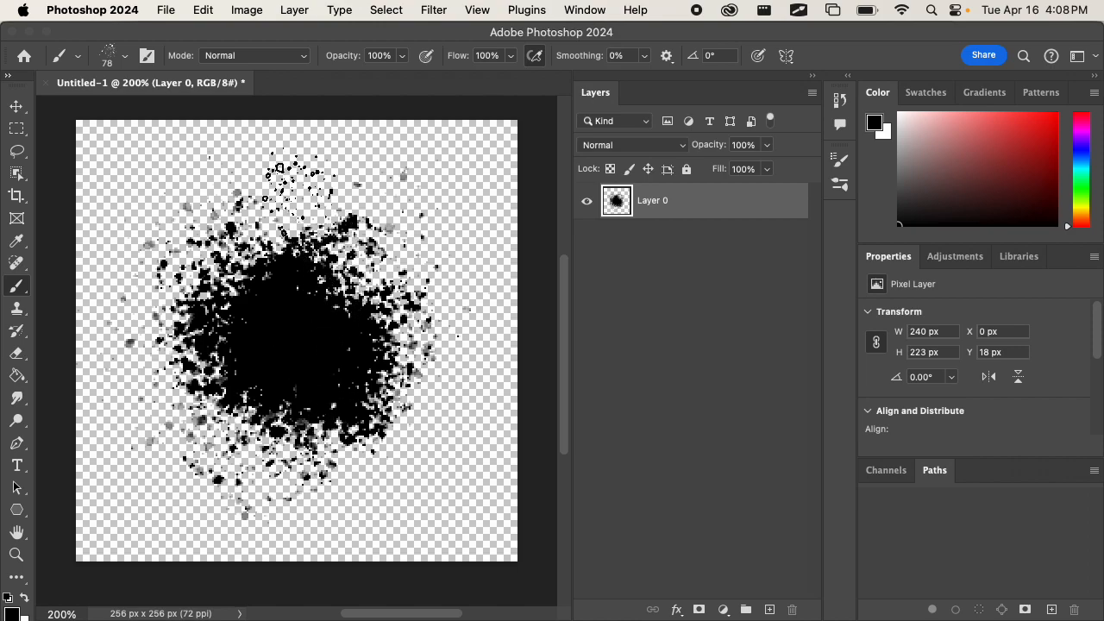
Start a quick PNG export of the image and choose the Textures folder inside 3D_Game_Template on the Desktop as its destination.
left_click(166, 10)
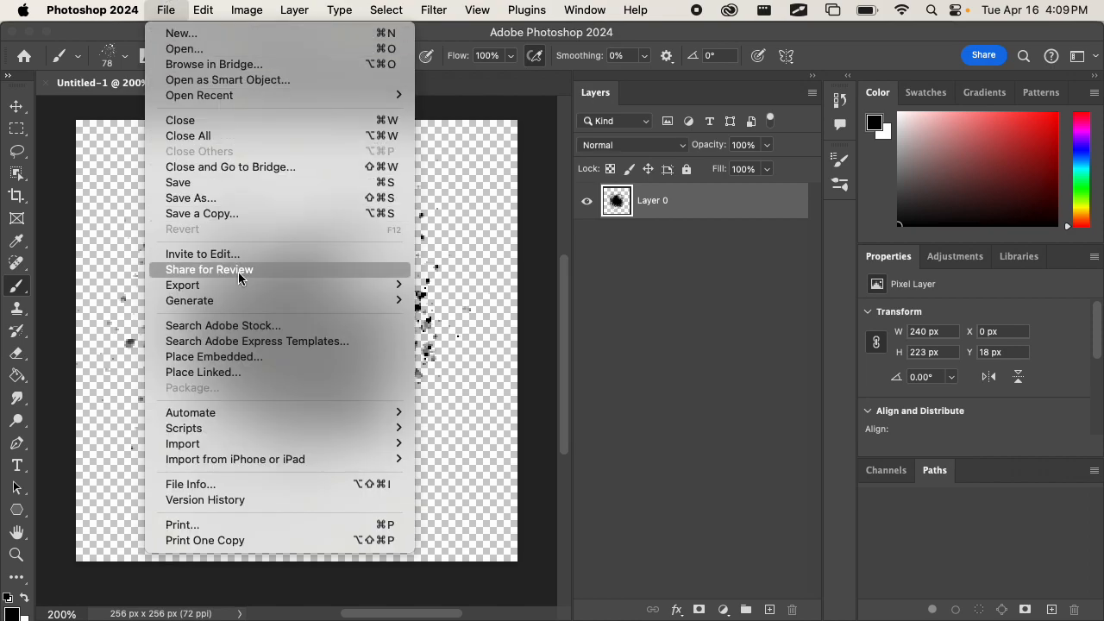
mouse_move(242, 290)
left_click(490, 287)
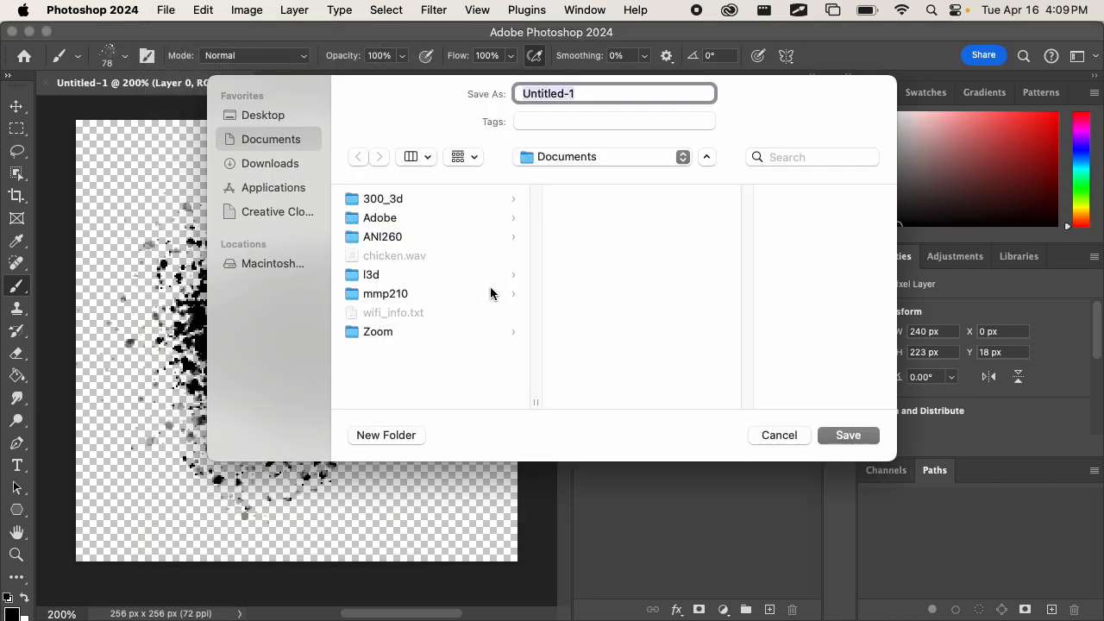
left_click(274, 165)
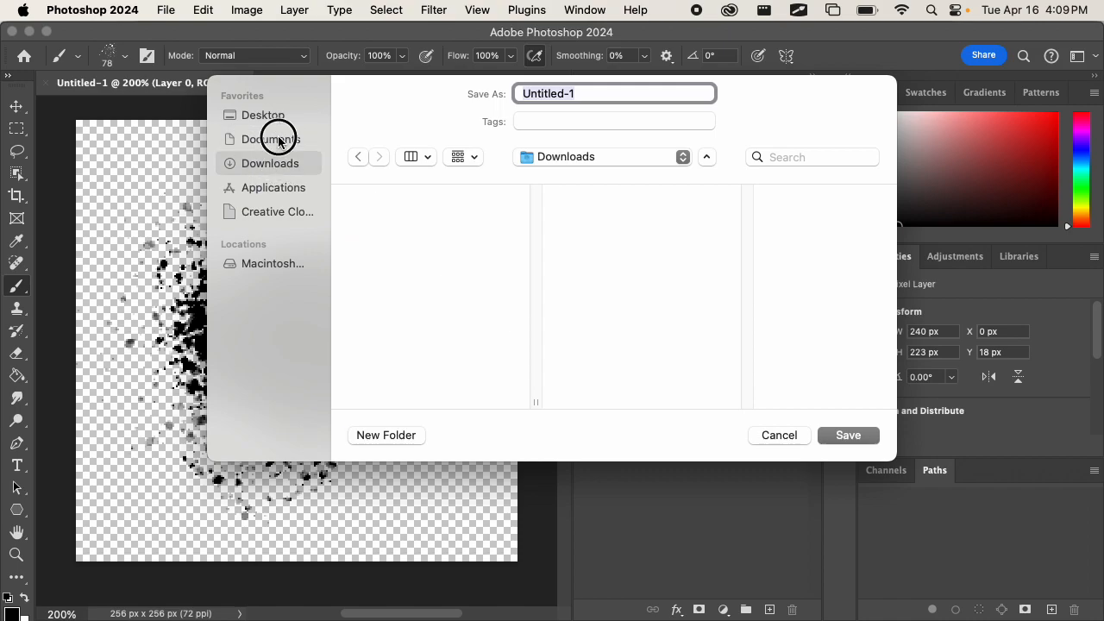
left_click(280, 123)
left_click(426, 199)
left_click(682, 202)
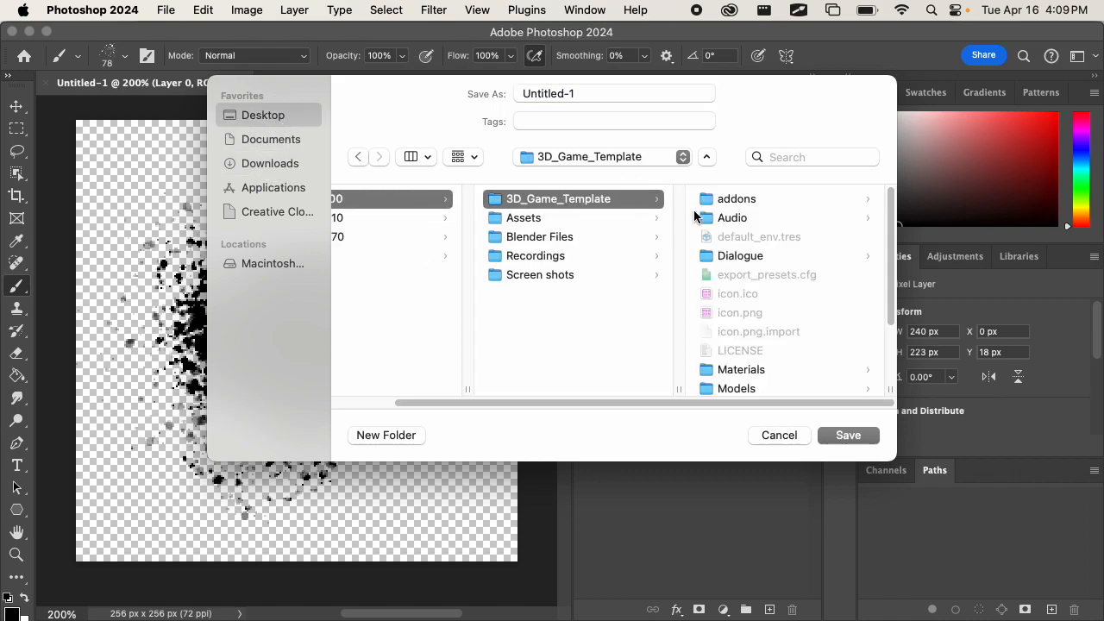
scroll(767, 285, "down", 5)
left_click(749, 360)
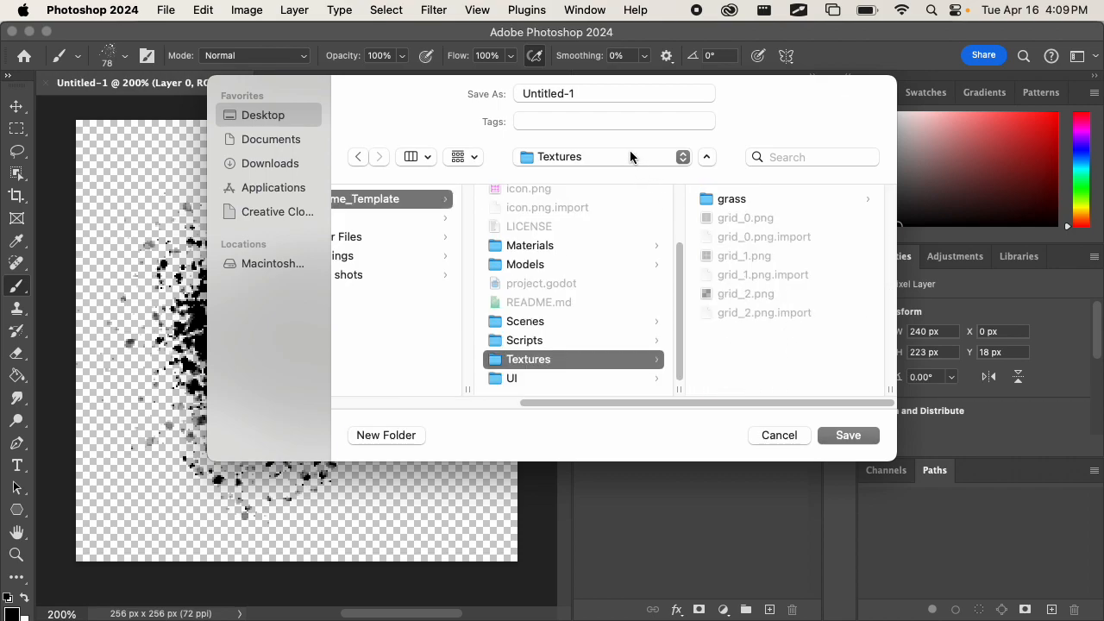
Name the exported image particle_1 and save it.
left_click(609, 92)
type("particle_")
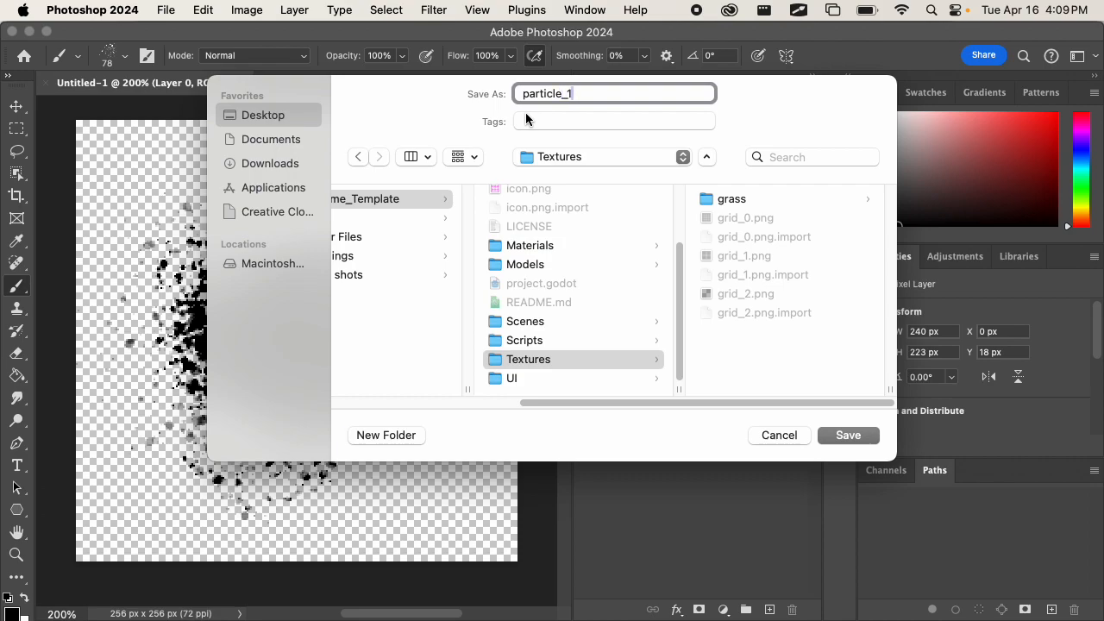
left_click(840, 434)
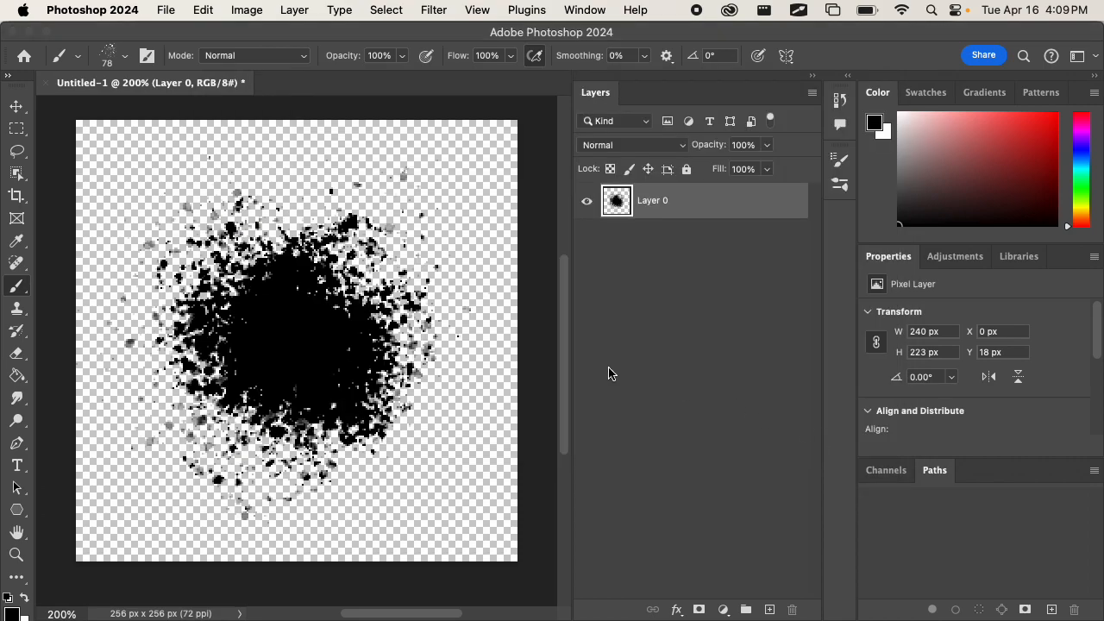
Switch to Finder, browse to 3D_Game_Template's Textures folder in a new window and preview particle_1.png.
key("super+Tab")
left_click(728, 308)
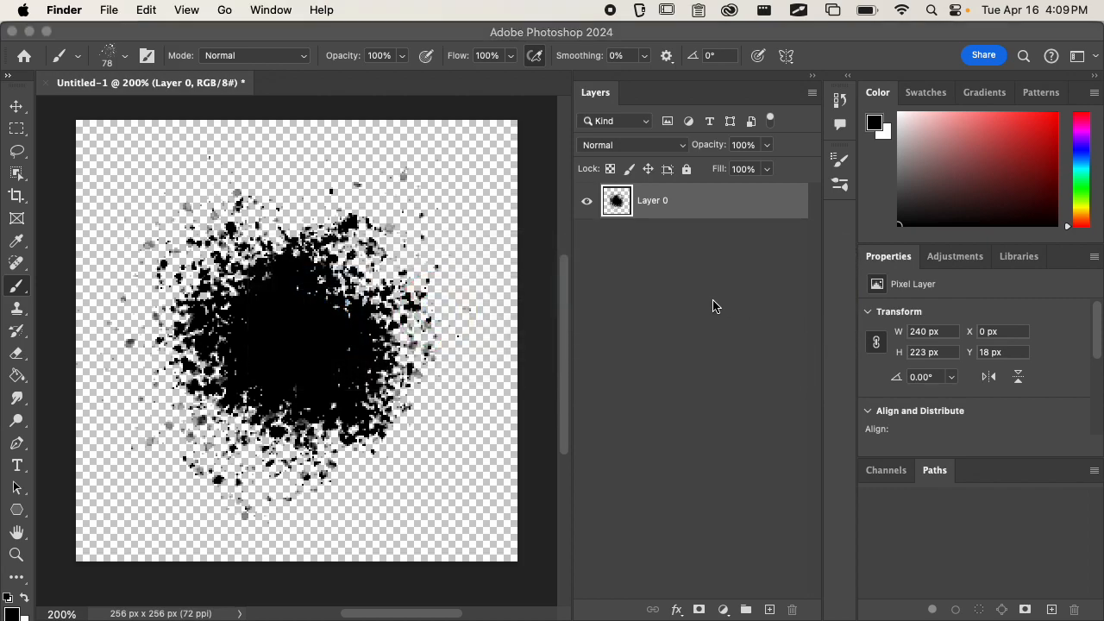
key("super+n")
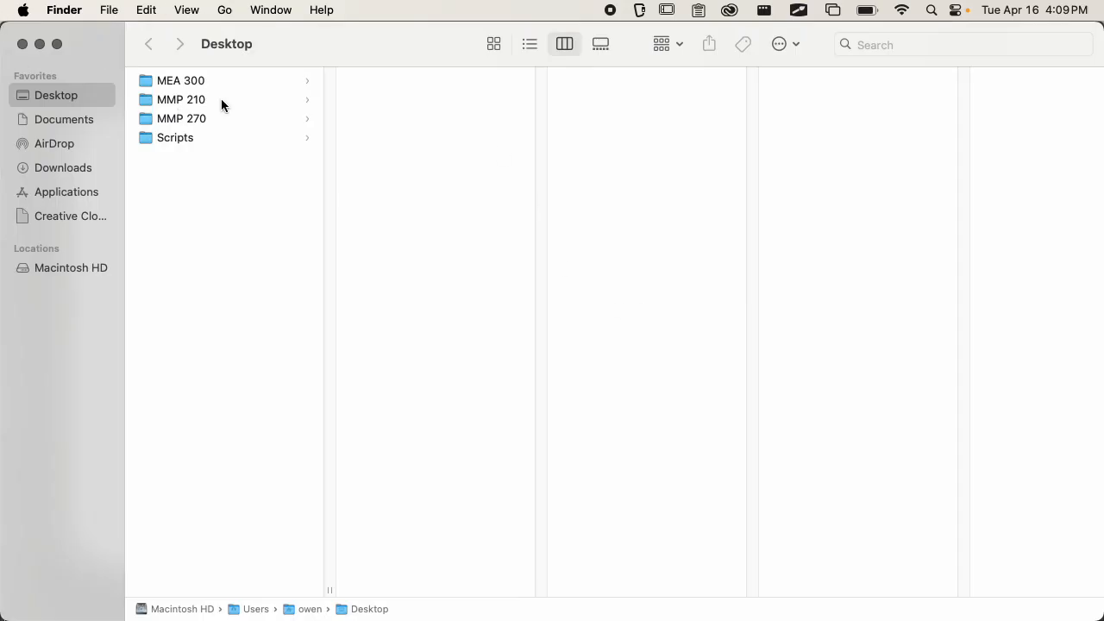
left_click(292, 86)
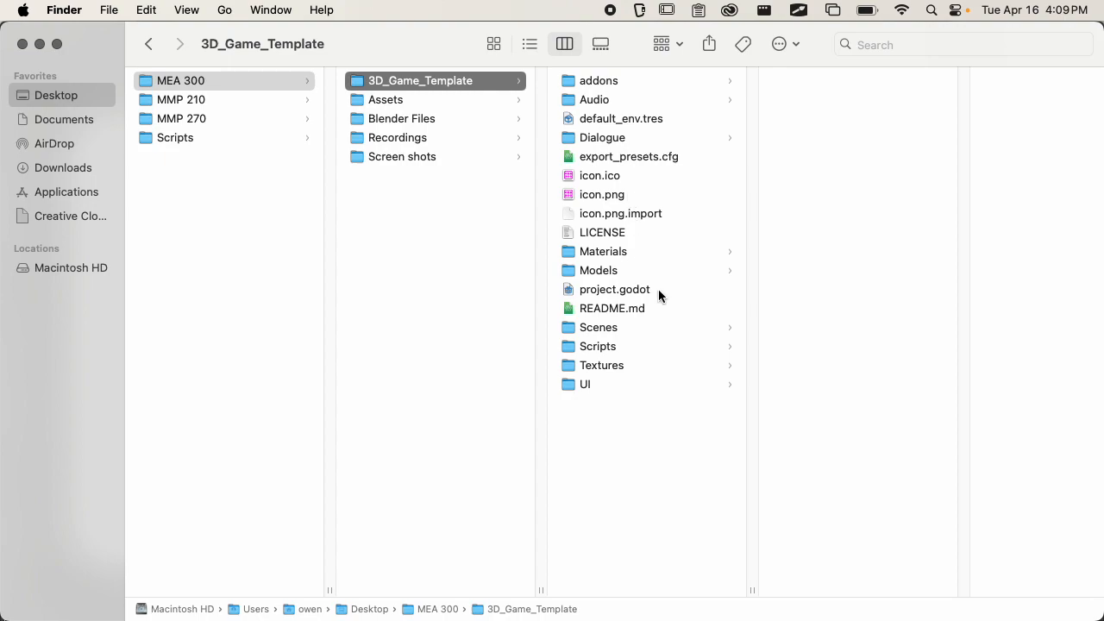
left_click(628, 365)
left_click(824, 216)
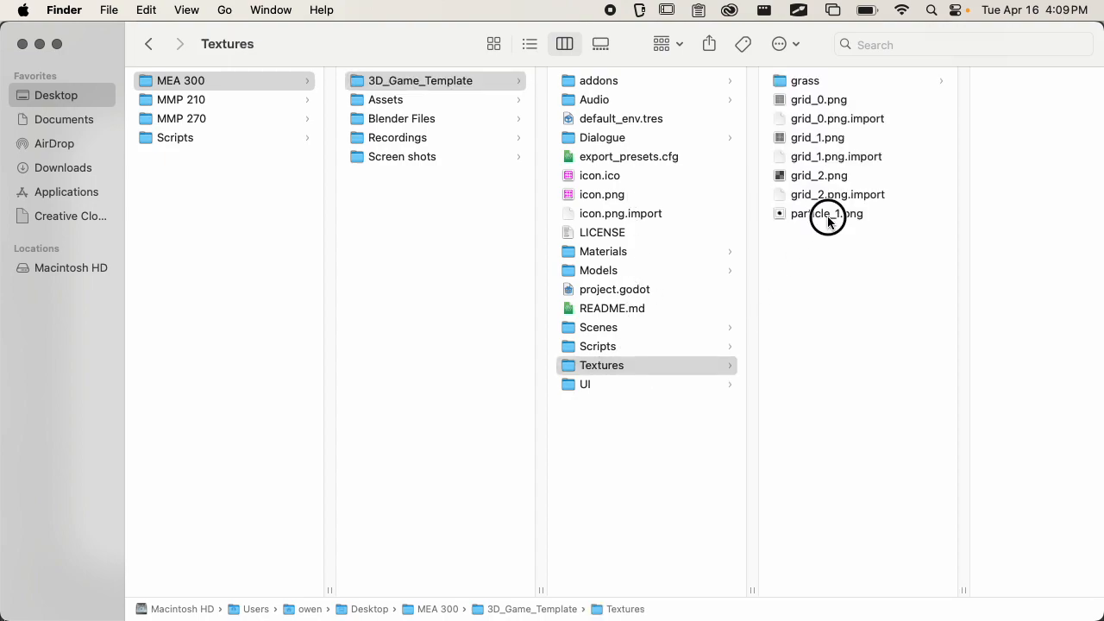
key("space")
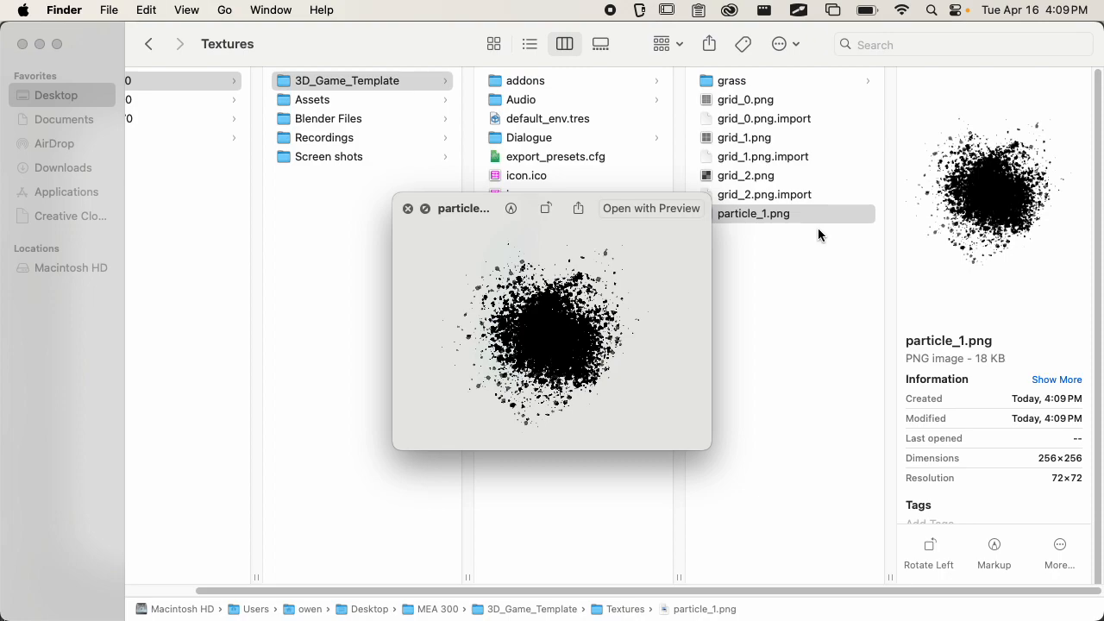
key("space")
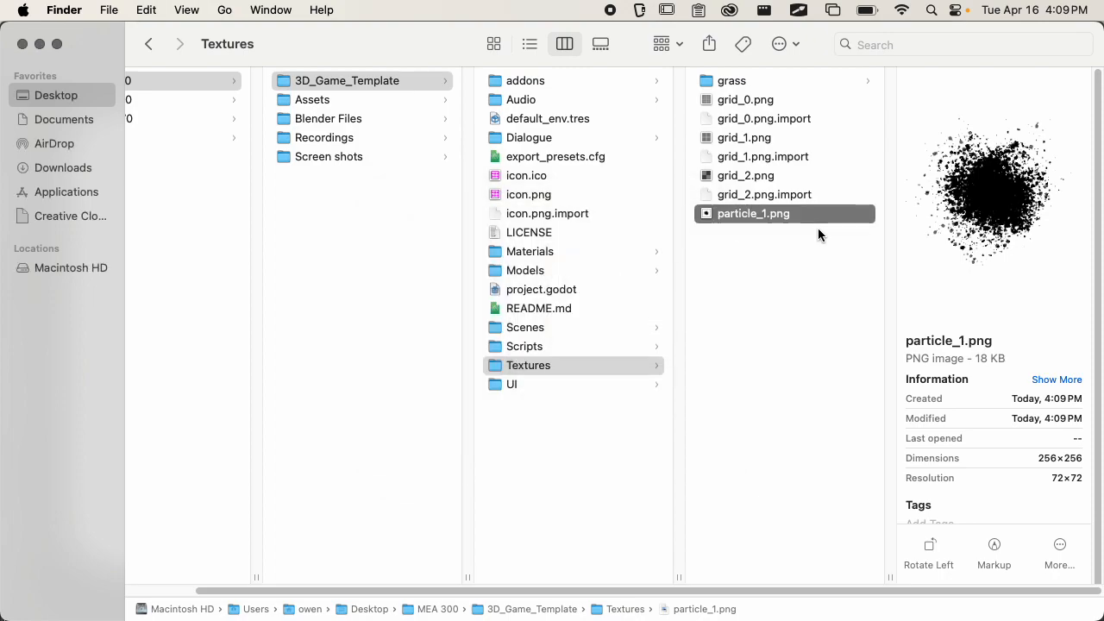
Switch to Godot, start adding a child node to ghost_explosion and search the node types for "particle".
key("super+Tab")
key("super+Tab")
key("super+Tab")
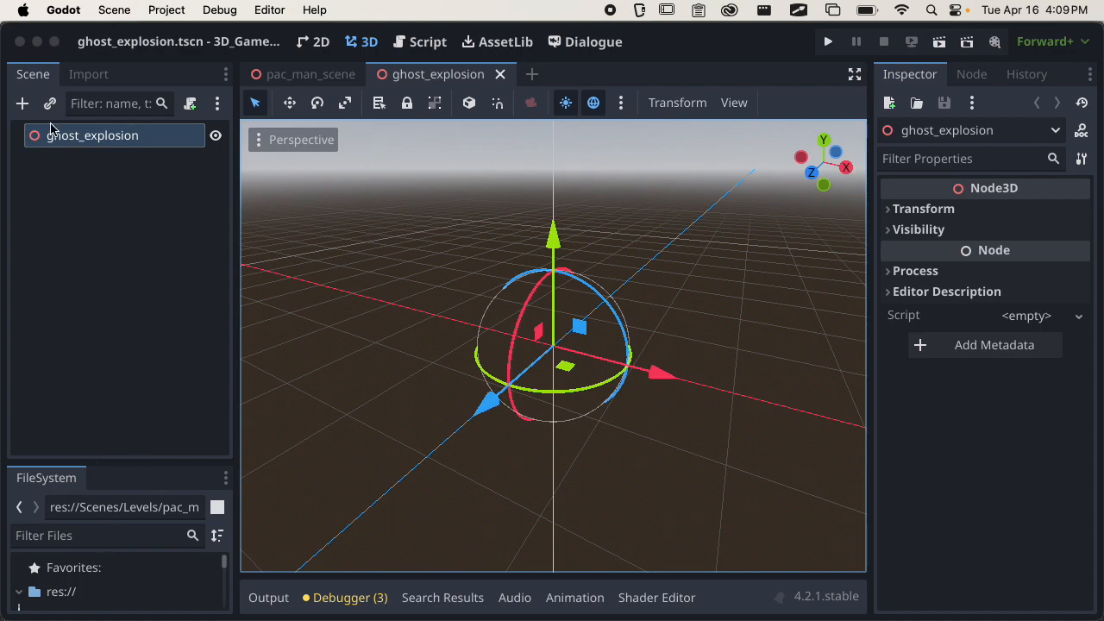
left_click(24, 105)
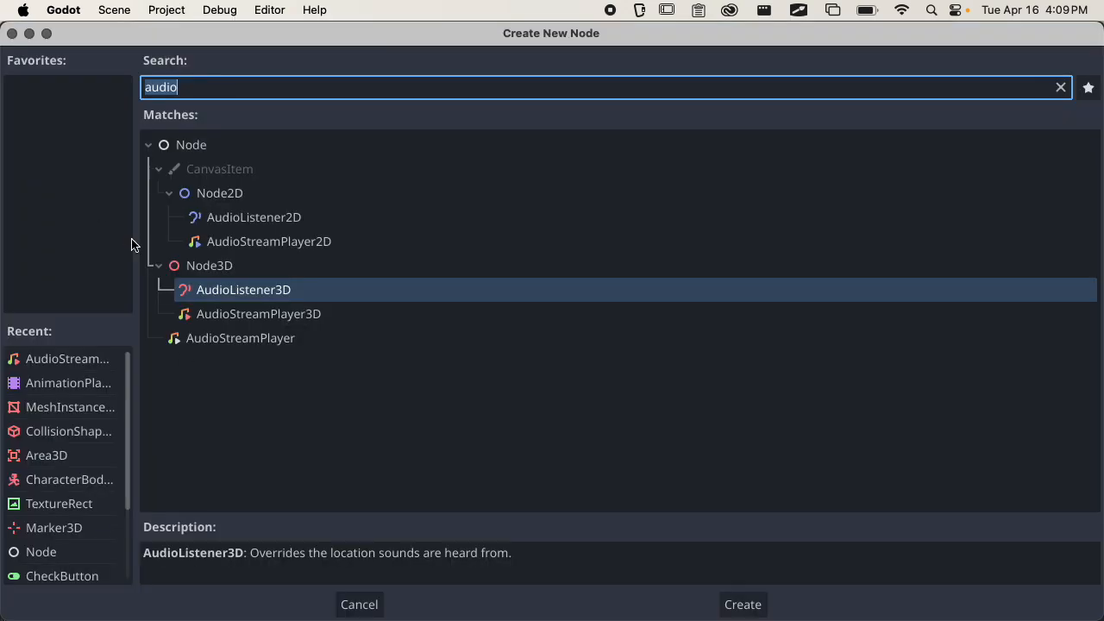
type("particle")
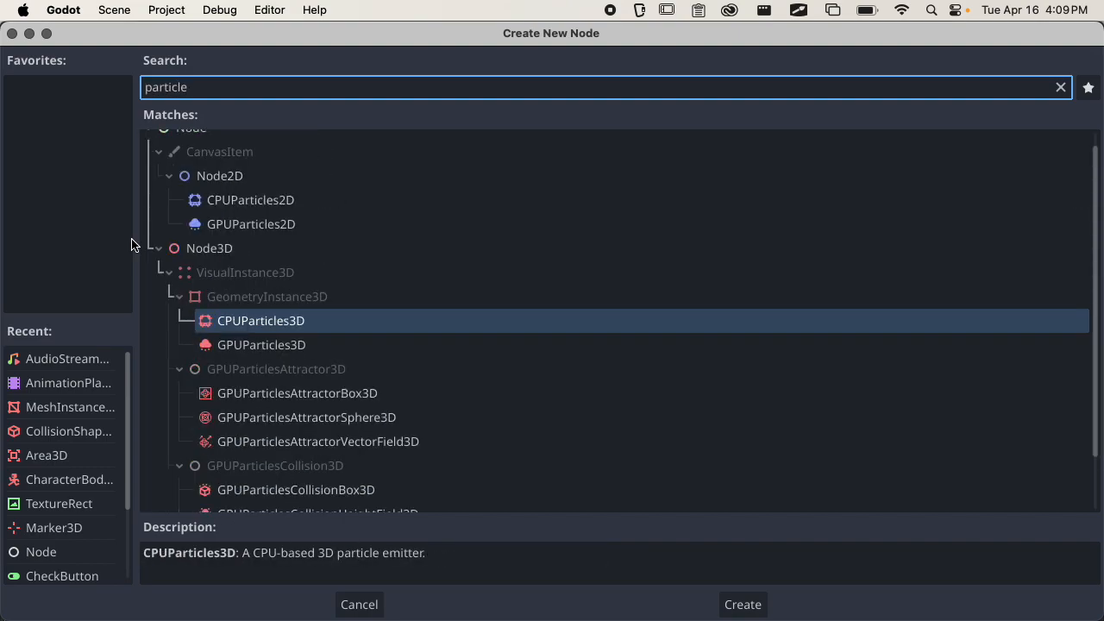
Add a GPUParticles3D node as a child of ghost_explosion.
scroll(703, 350, "down", 2)
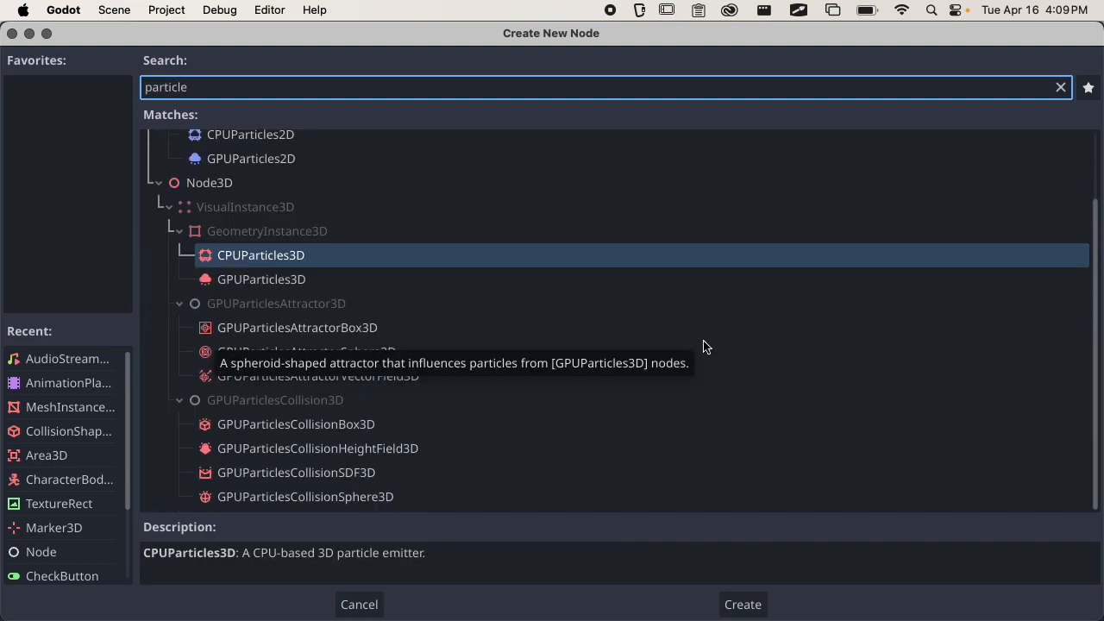
scroll(276, 256, "up", 2)
scroll(293, 259, "down", 2)
left_click(275, 285)
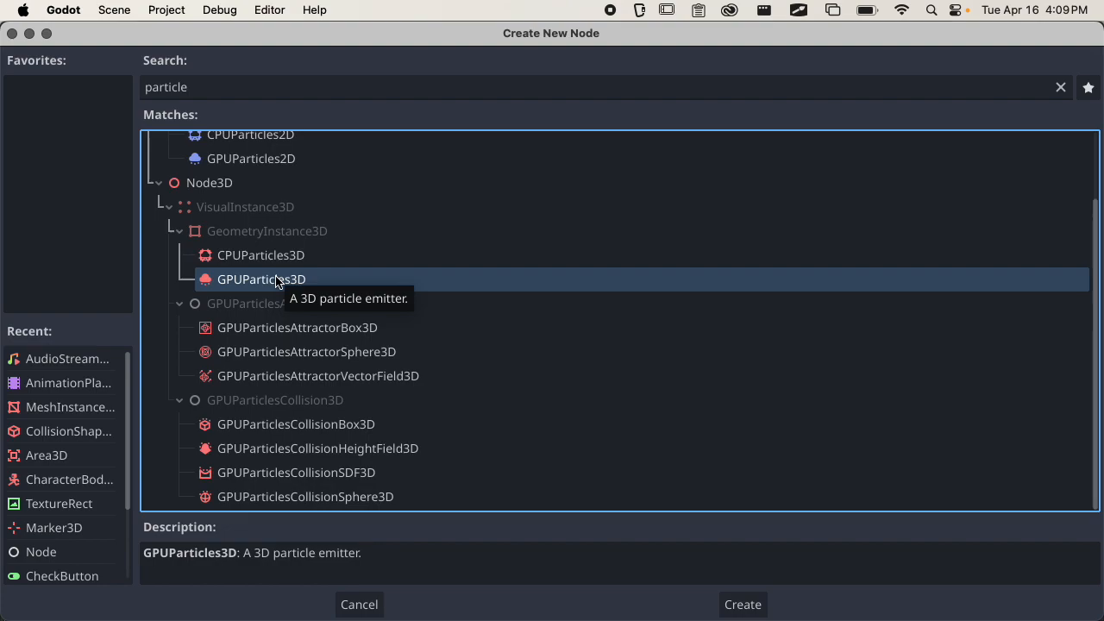
left_click(259, 256)
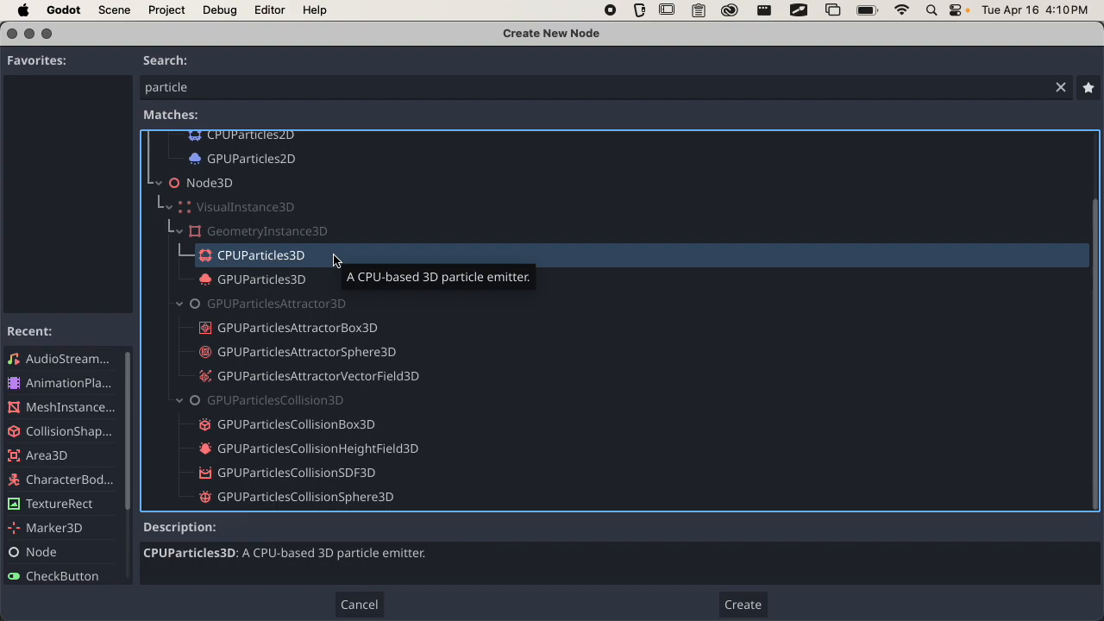
left_click(263, 284)
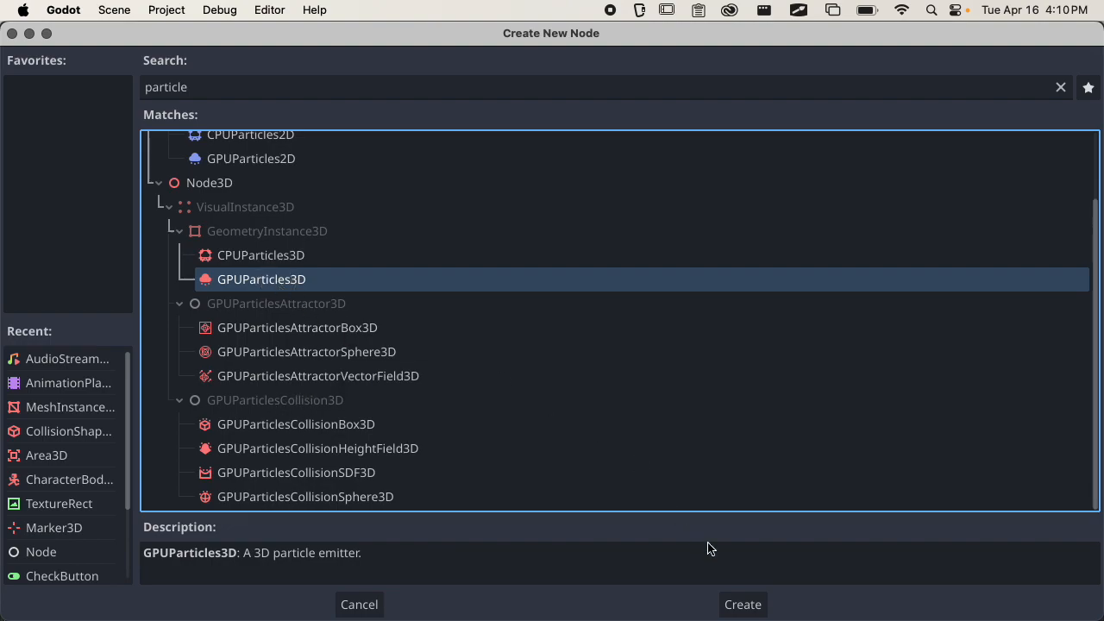
left_click(741, 604)
Read the GPUParticles3D node's configuration warnings and widen the Inspector.
middle_click_drag(544, 338, 518, 376)
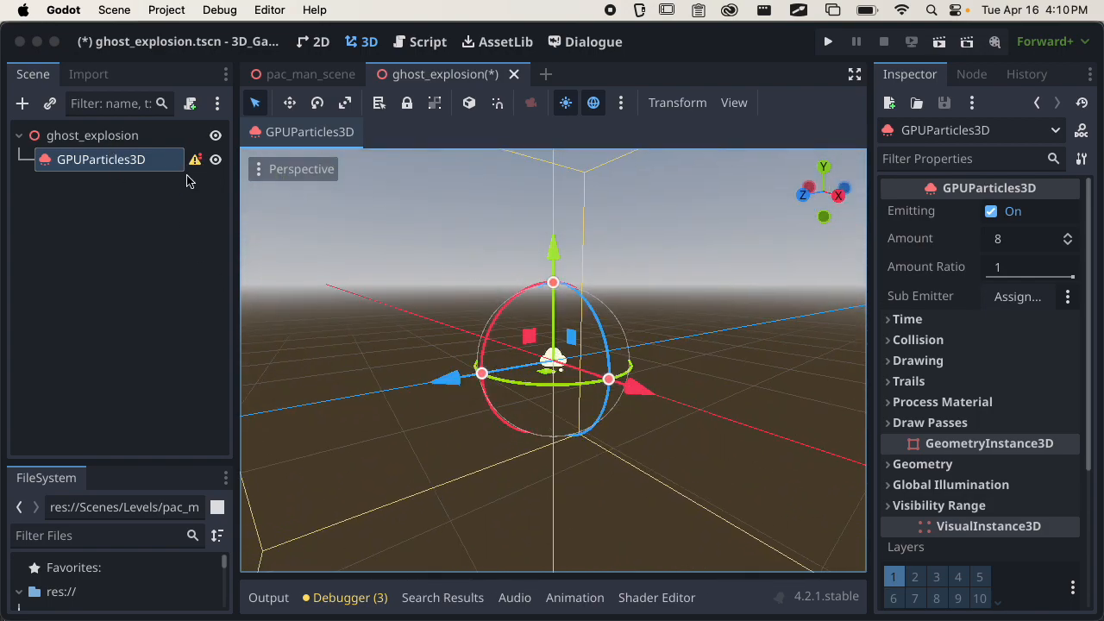
middle_click_drag(552, 379, 371, 244)
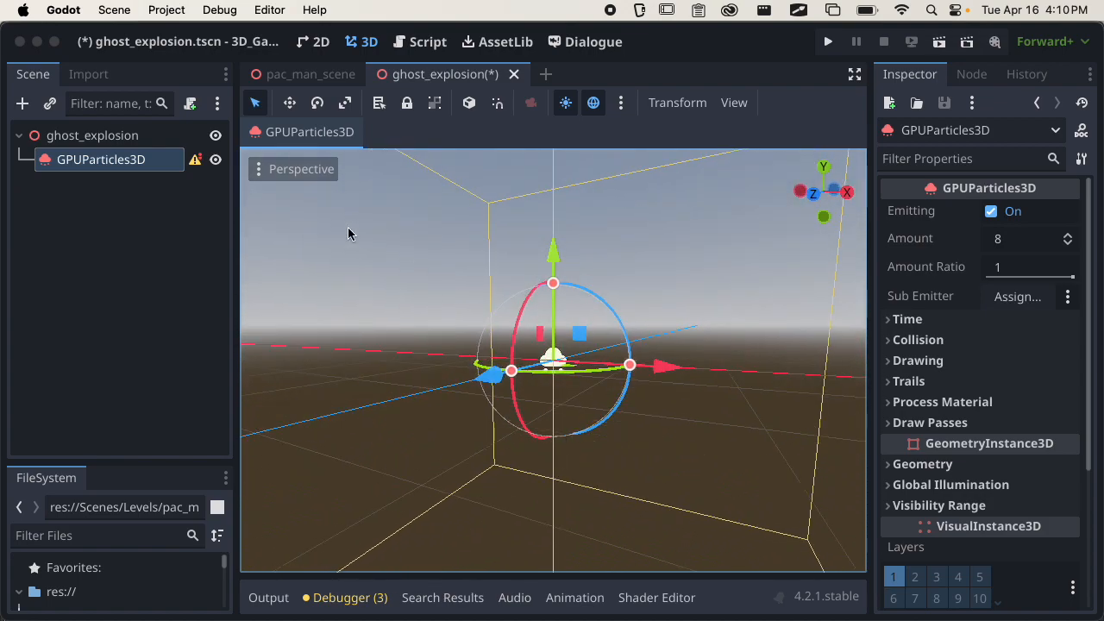
left_click(195, 160)
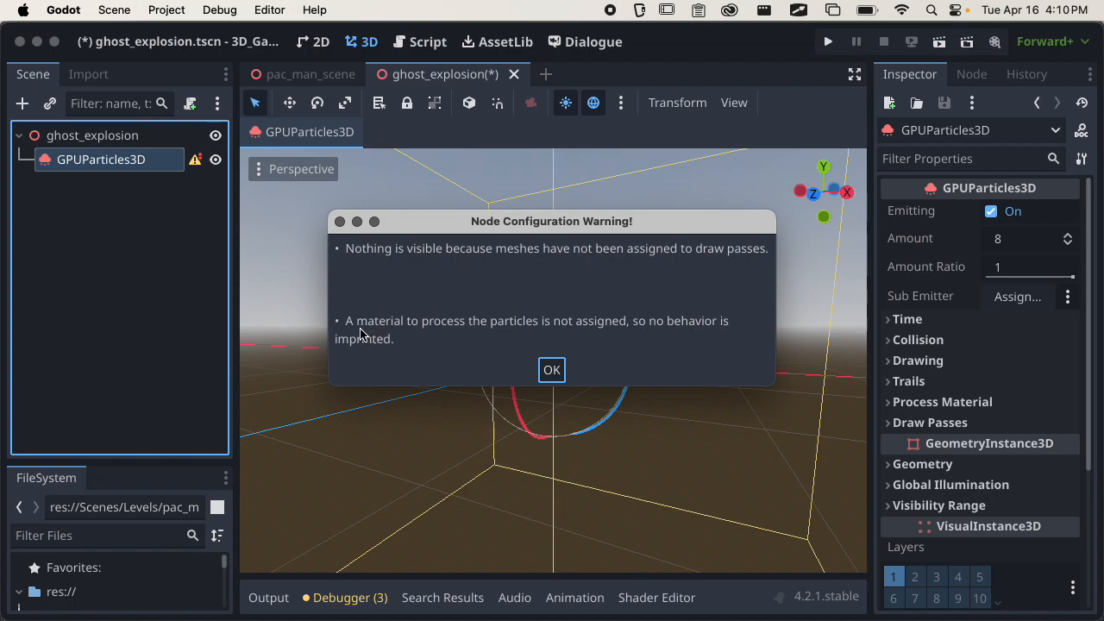
left_click(552, 369)
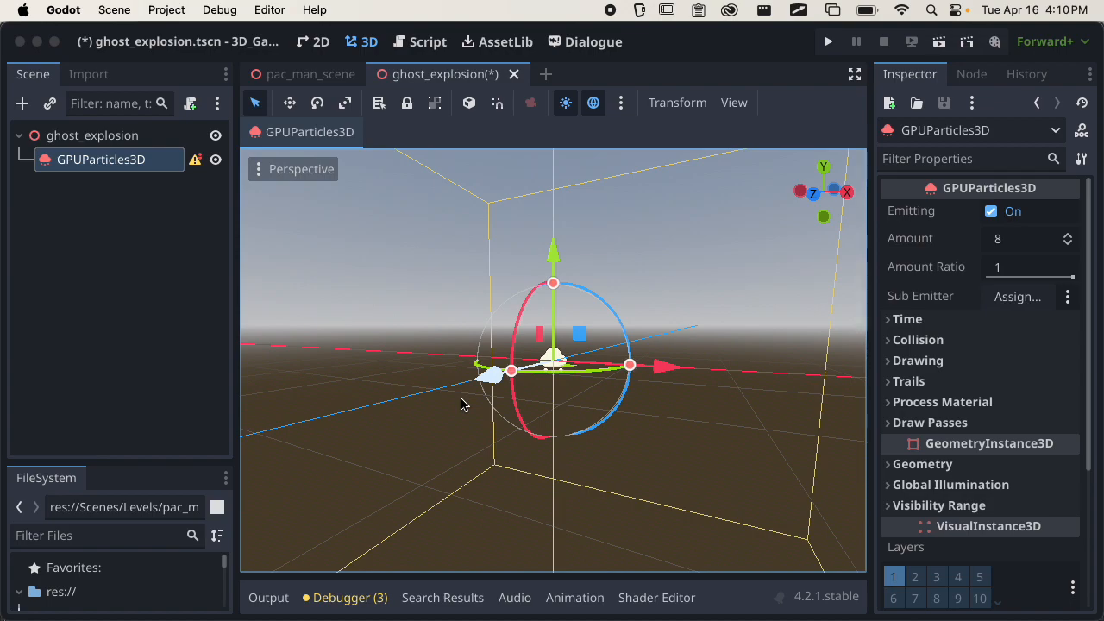
left_click_drag(872, 264, 793, 273)
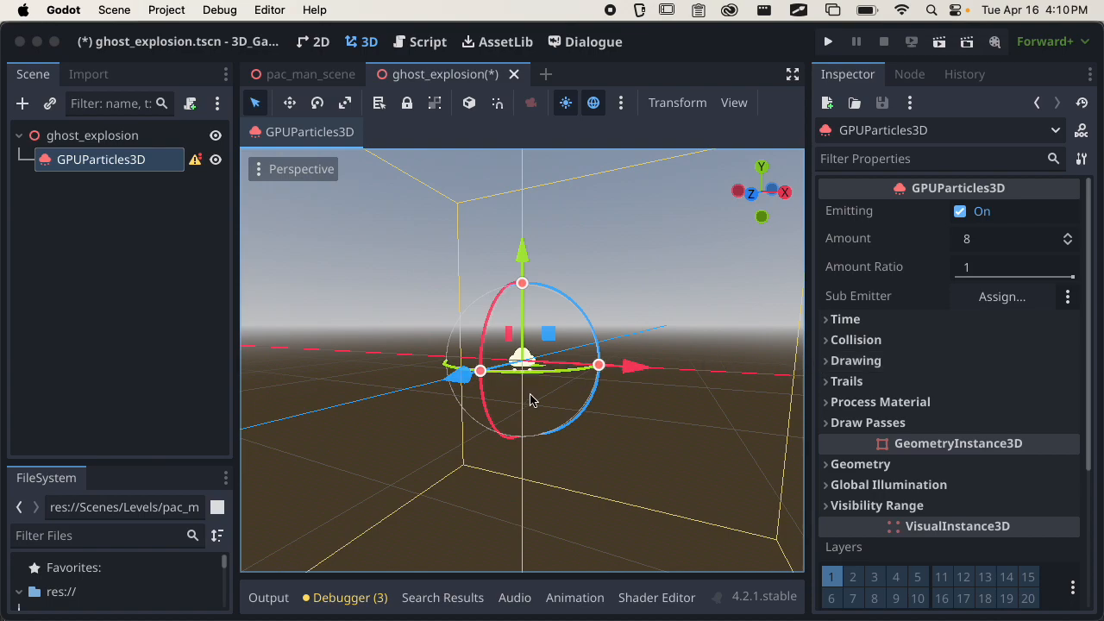
middle_click_drag(611, 394, 578, 429)
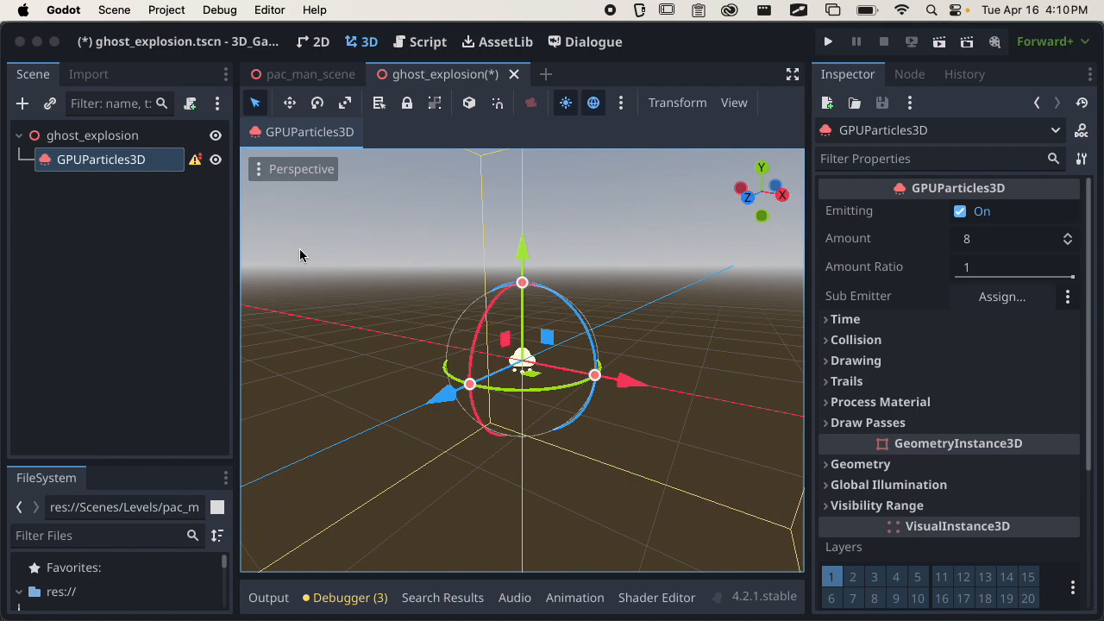
left_click(195, 162)
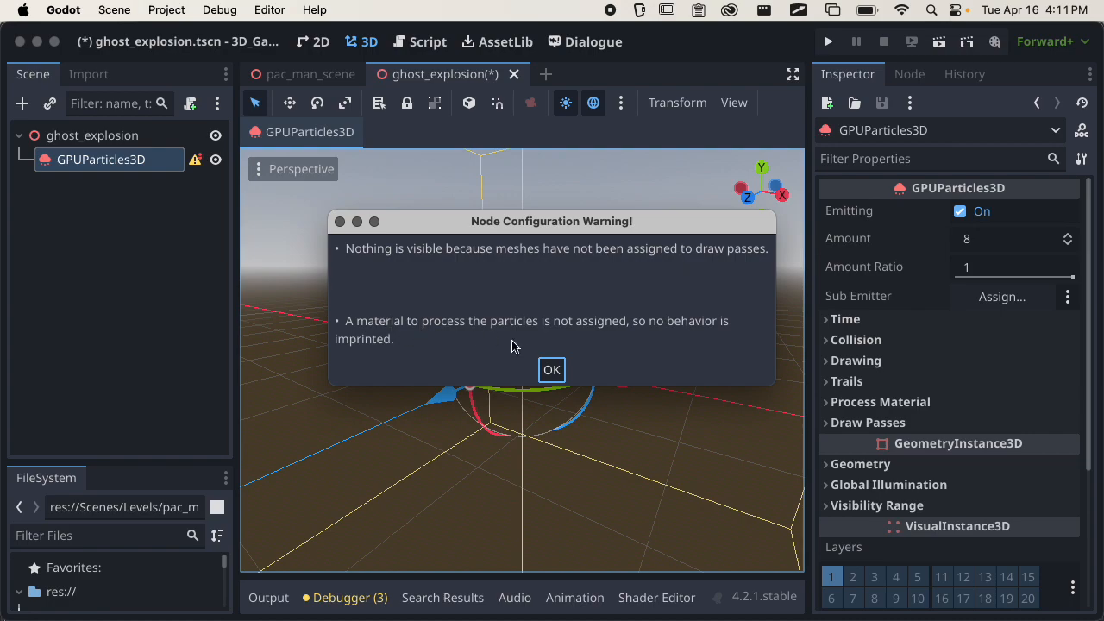
left_click(552, 369)
Assign a new QuadMesh to Pass 1 of the GPUParticles3D node's draw passes.
left_click(895, 431)
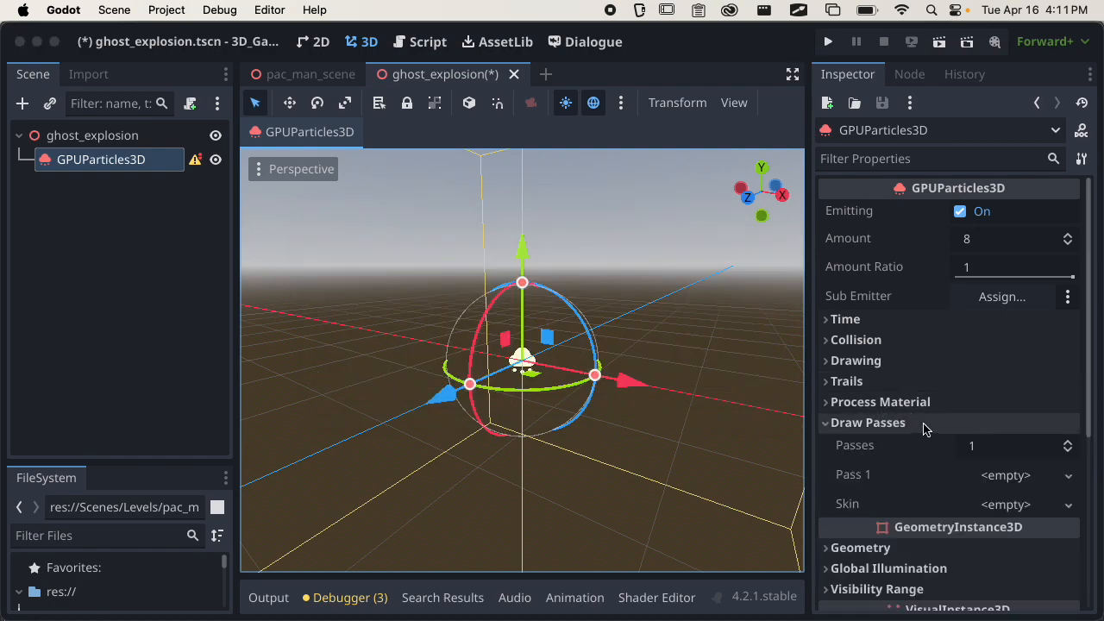
scroll(978, 380, "down", 3)
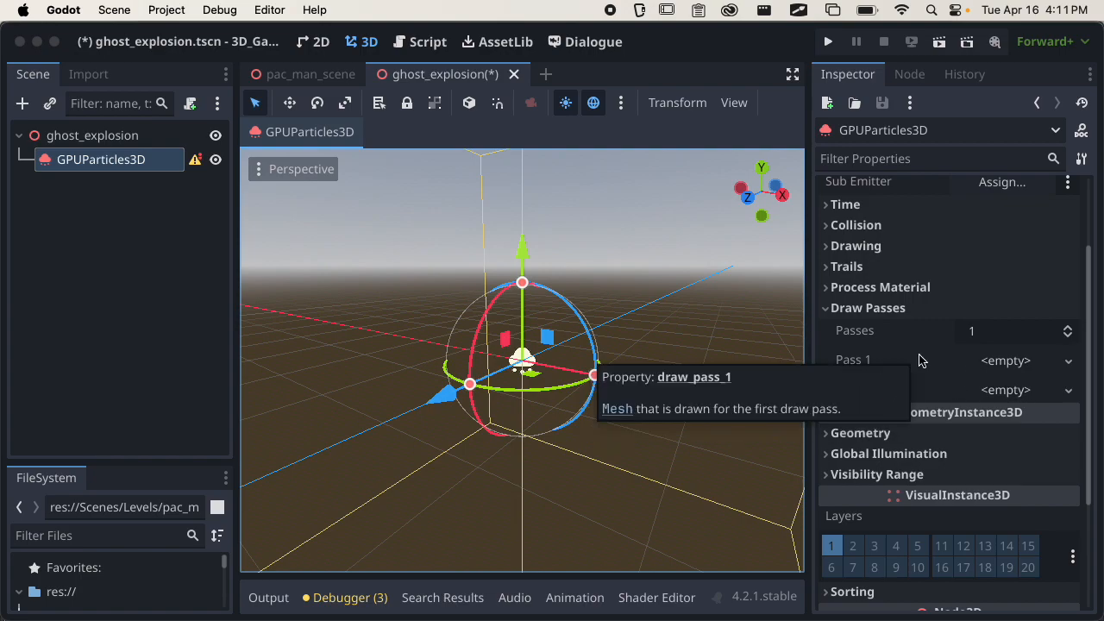
left_click(996, 360)
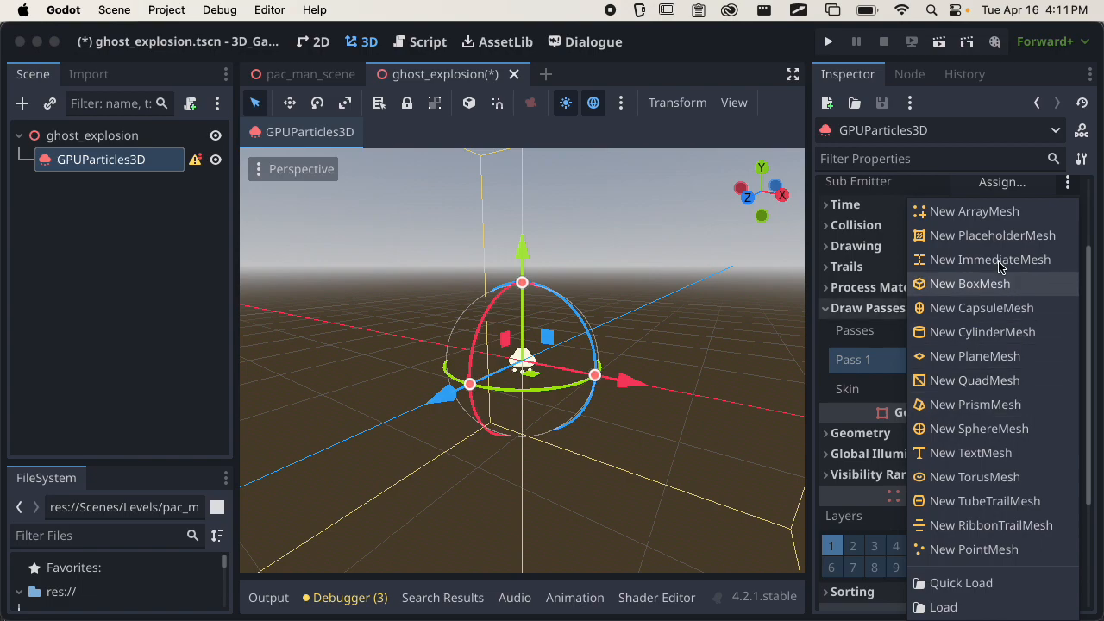
left_click(975, 380)
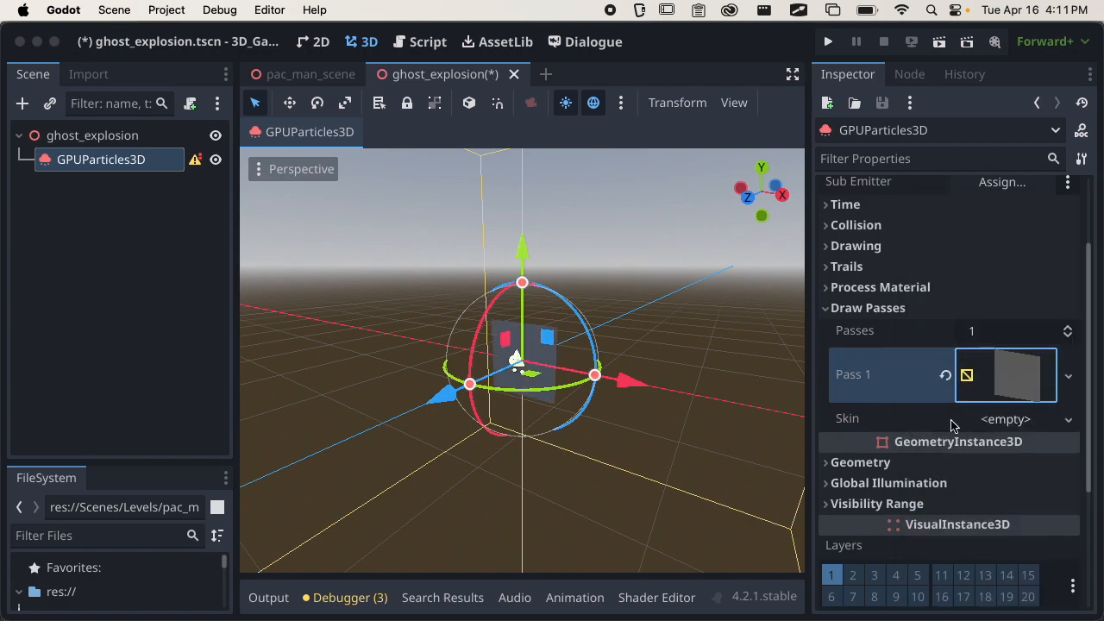
middle_click_drag(635, 446, 764, 345)
scroll(636, 420, "up", 6)
scroll(561, 414, "down", 5)
scroll(701, 366, "up", 4)
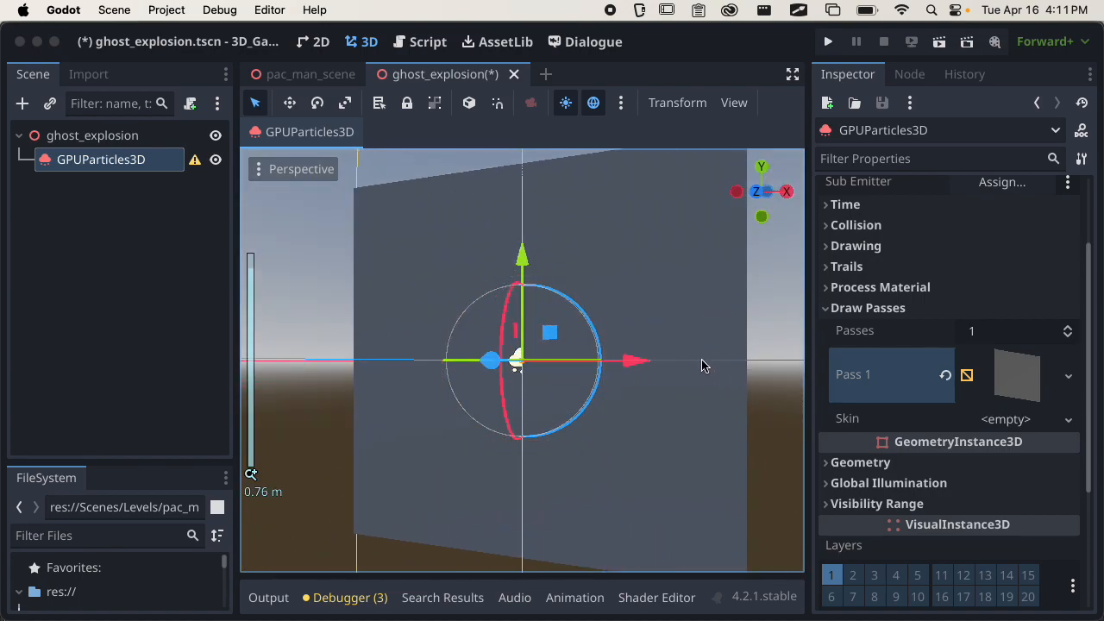
scroll(701, 367, "down", 4)
middle_click_drag(688, 364, 584, 425)
scroll(586, 412, "up", 1)
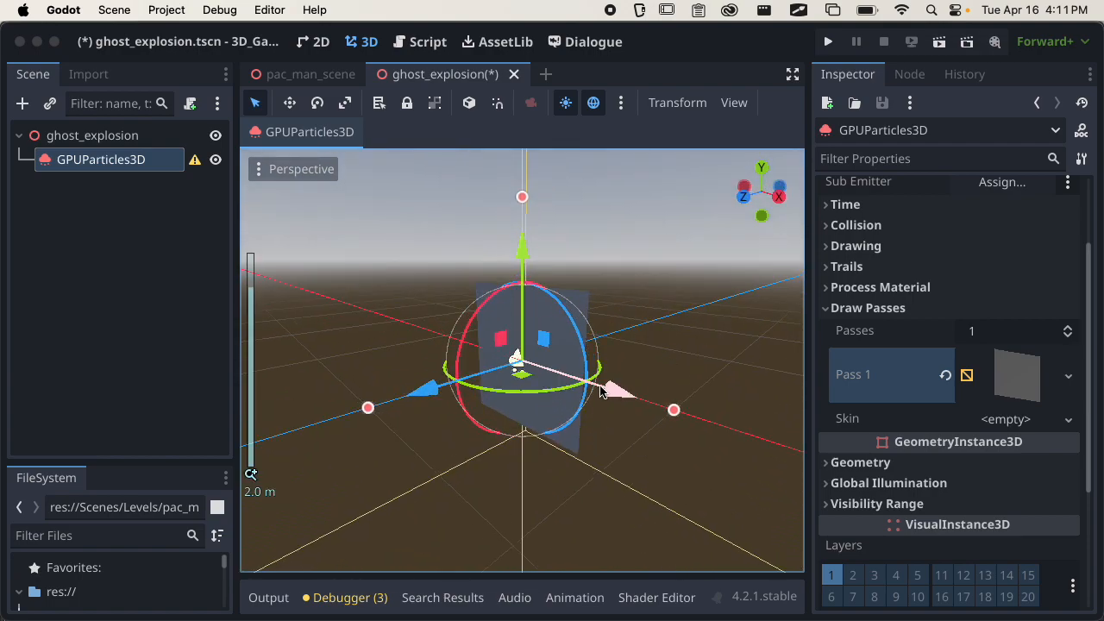
Expand the Pass 1 quad mesh and give it a new StandardMaterial3D as its material.
left_click(891, 311)
left_click(900, 308)
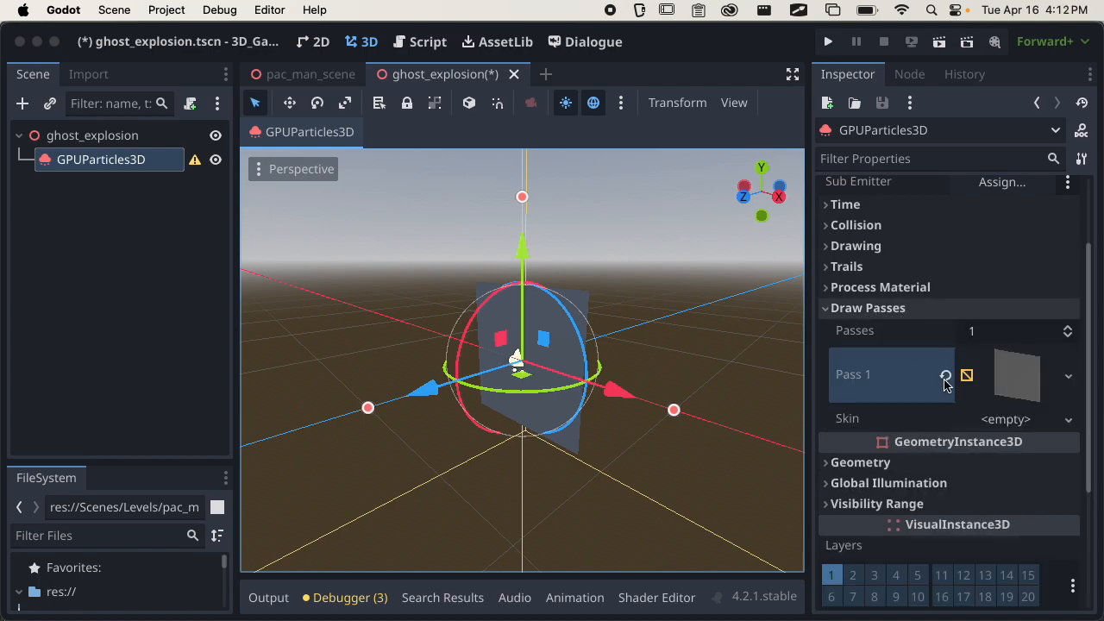
left_click(1028, 373)
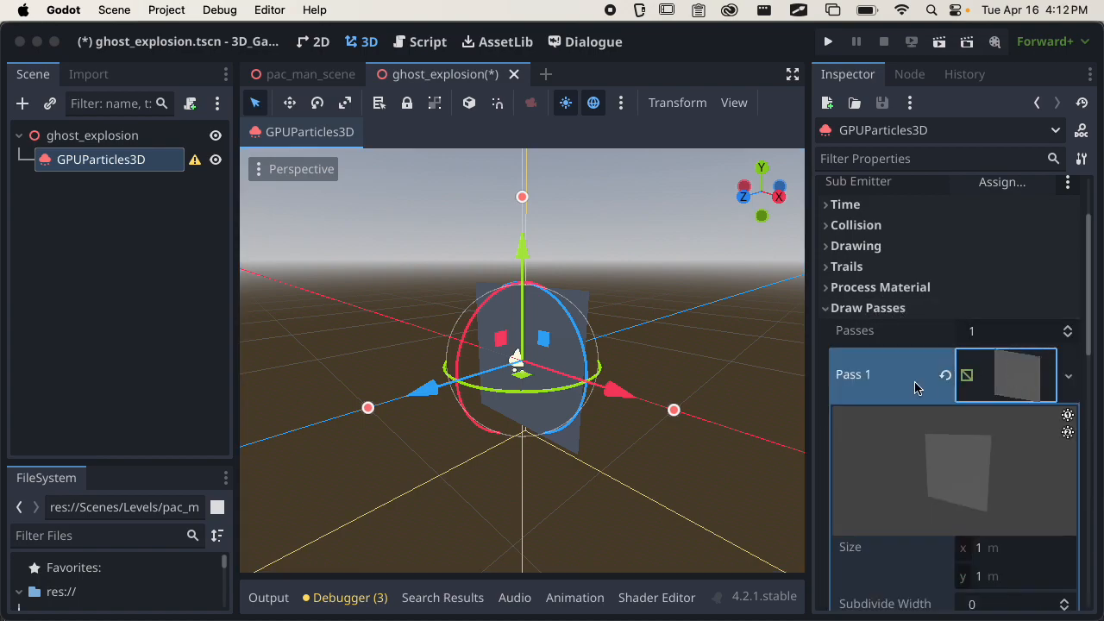
scroll(926, 377, "down", 5)
scroll(931, 370, "up", 5)
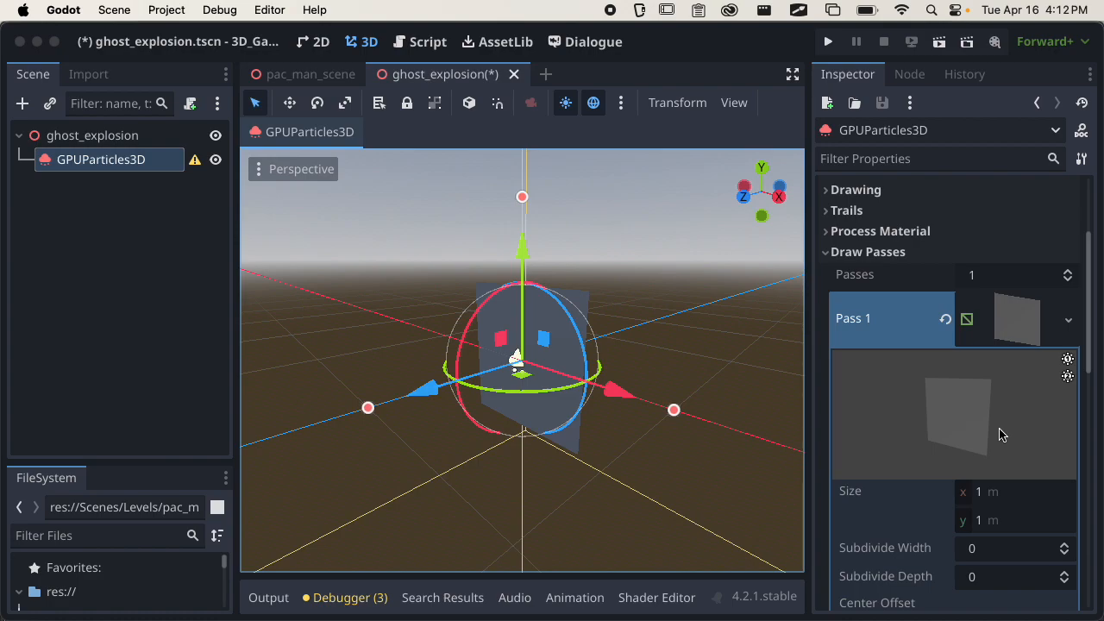
scroll(998, 433, "down", 5)
left_click(1032, 428)
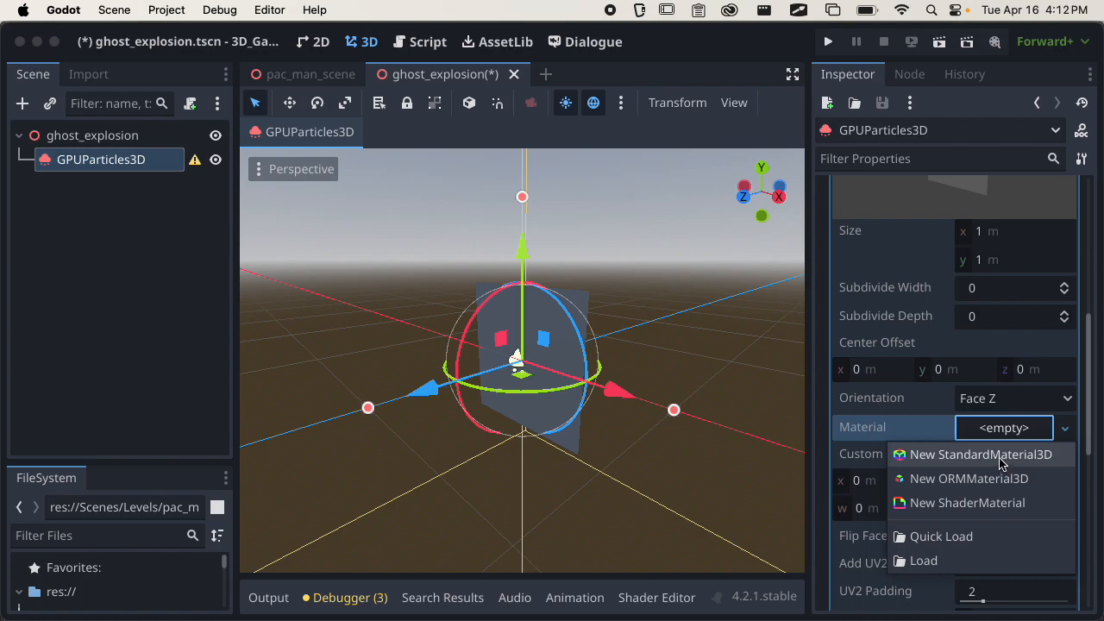
left_click(1002, 462)
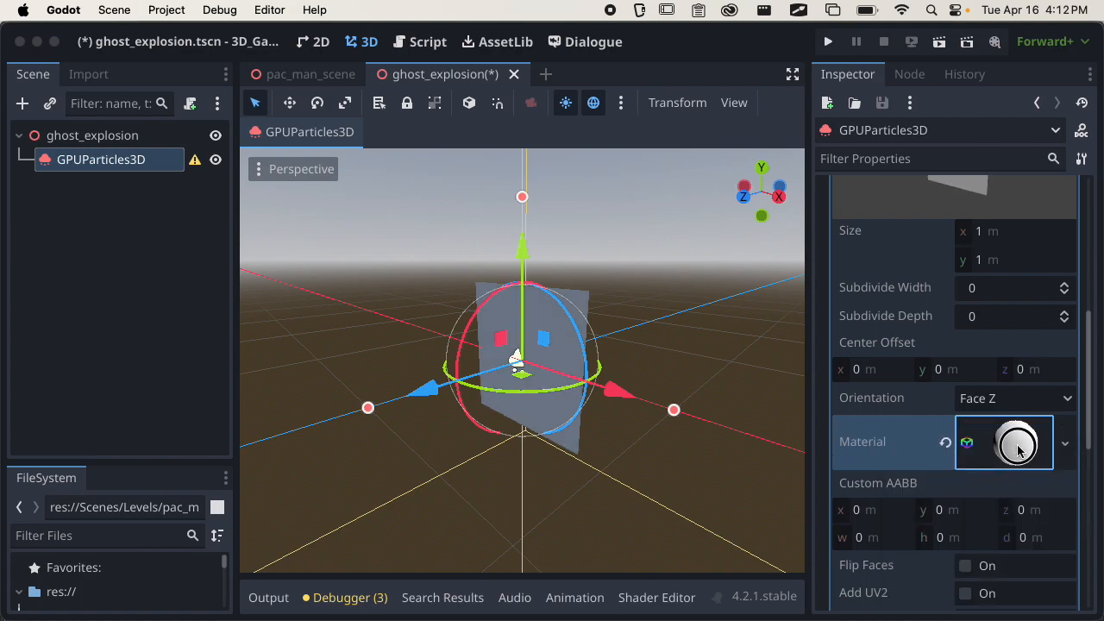
Set the Billboard mode of the quad's StandardMaterial3D to Enabled.
left_click(1019, 447)
scroll(1014, 419, "down", 5)
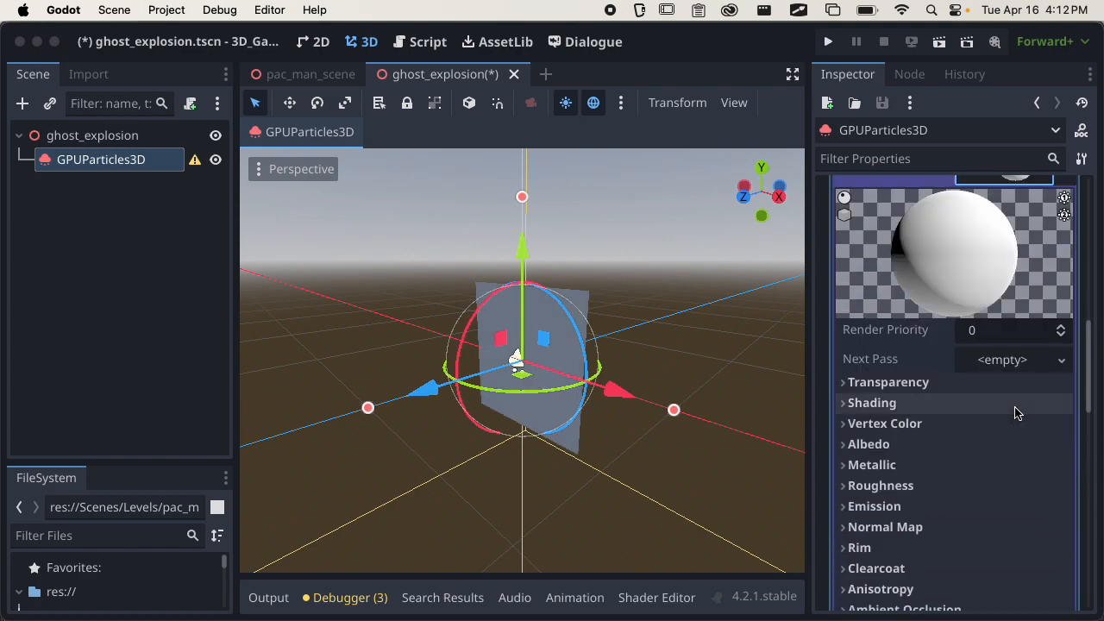
middle_click_drag(604, 432, 649, 446)
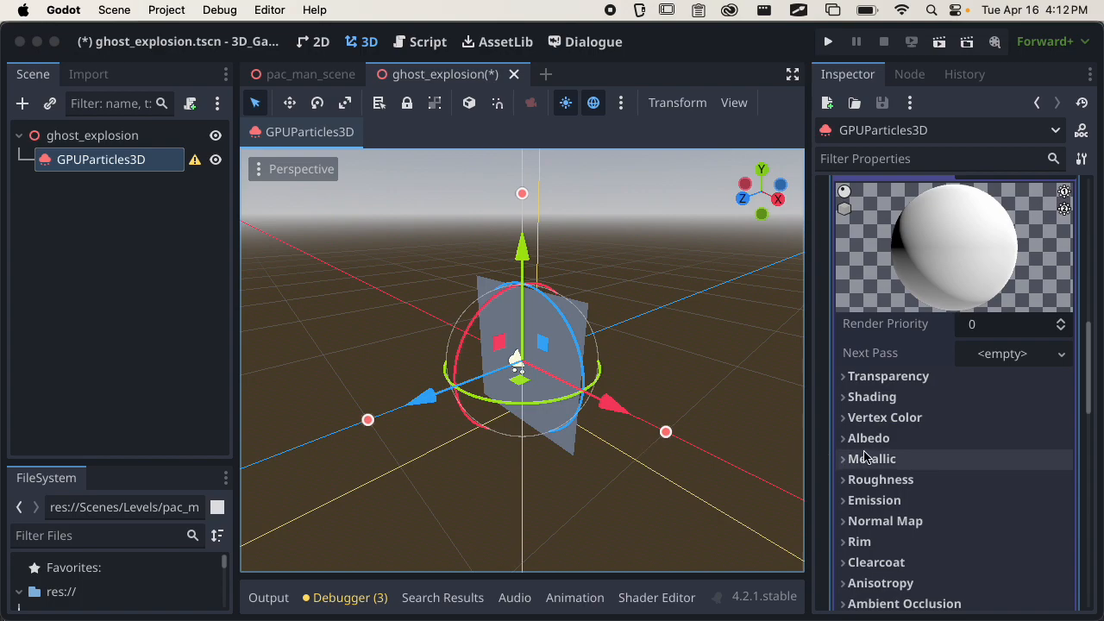
scroll(901, 453, "down", 6)
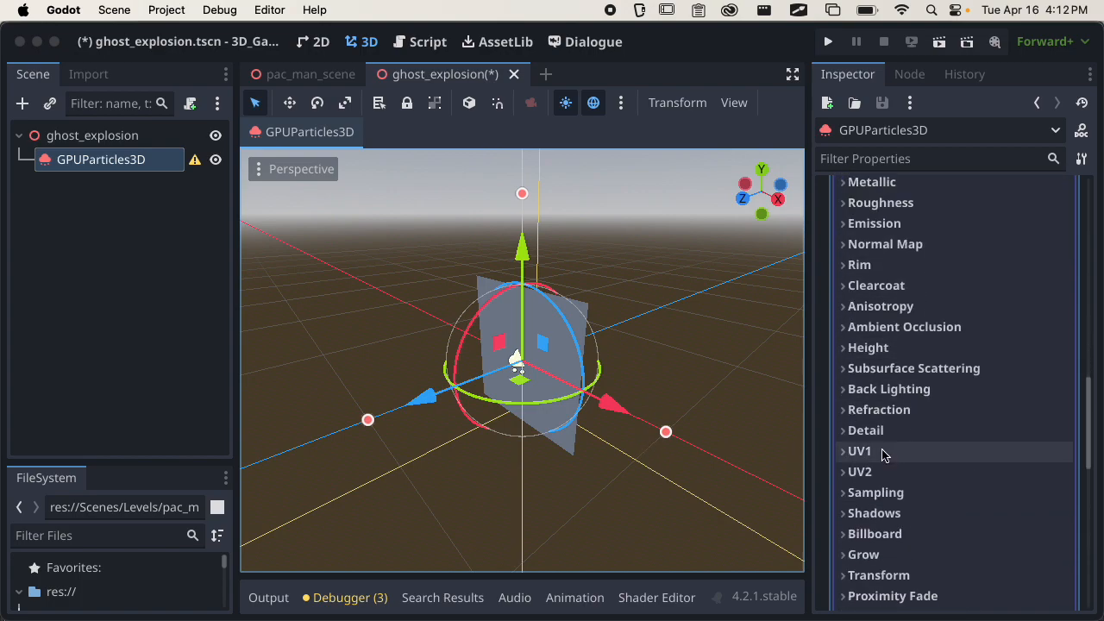
scroll(889, 457, "down", 3)
left_click(904, 471)
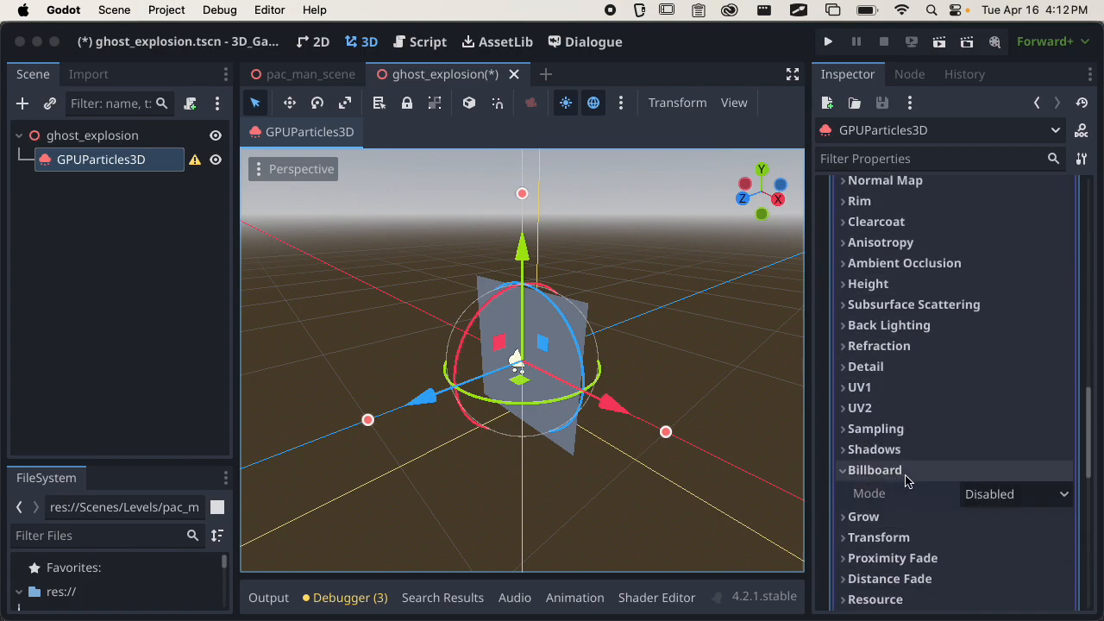
left_click(992, 494)
left_click(1005, 545)
Examine from several angles and distances how the billboard quad faces the camera.
middle_click_drag(709, 446, 574, 486)
scroll(616, 369, "down", 5)
scroll(602, 448, "up", 5)
middle_click_drag(601, 449, 455, 447)
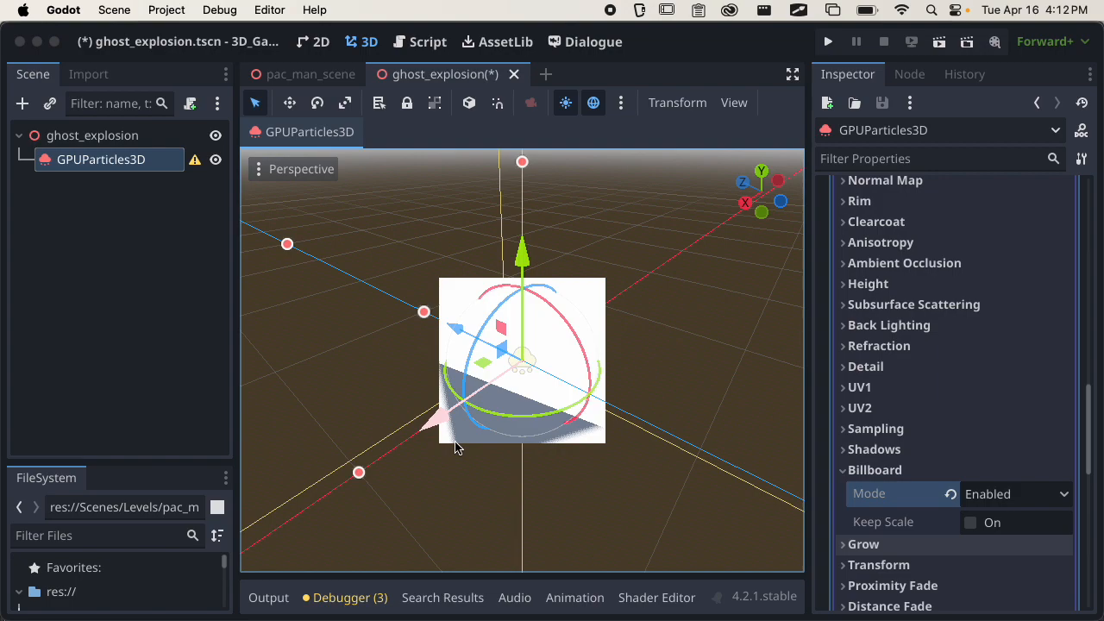
scroll(569, 431, "down", 3)
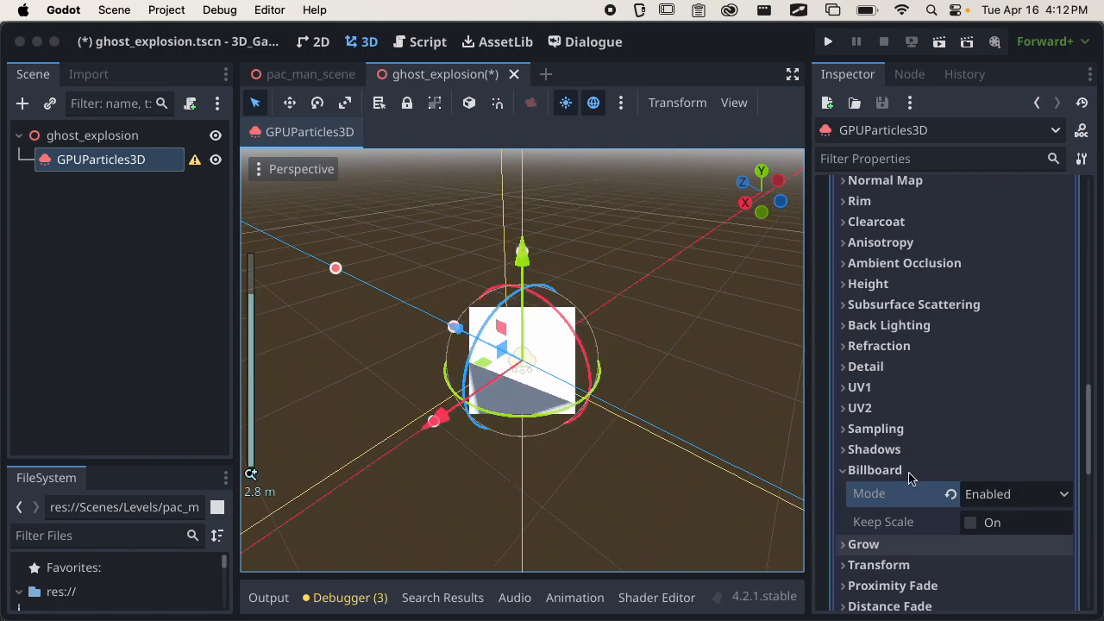
middle_click_drag(613, 382, 544, 432)
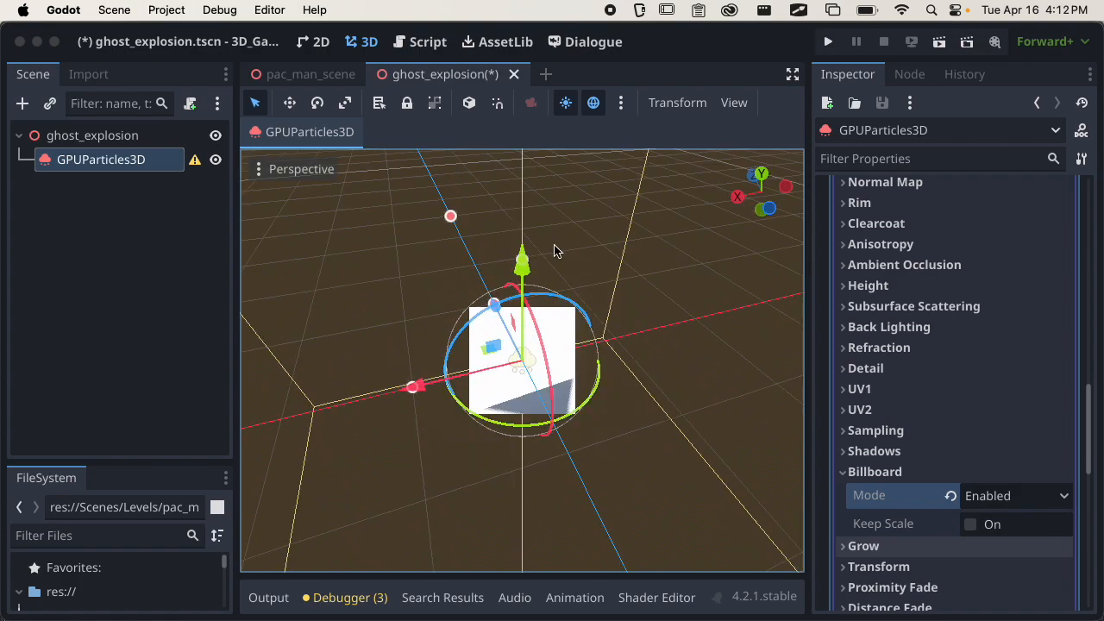
middle_click_drag(559, 300, 690, 431)
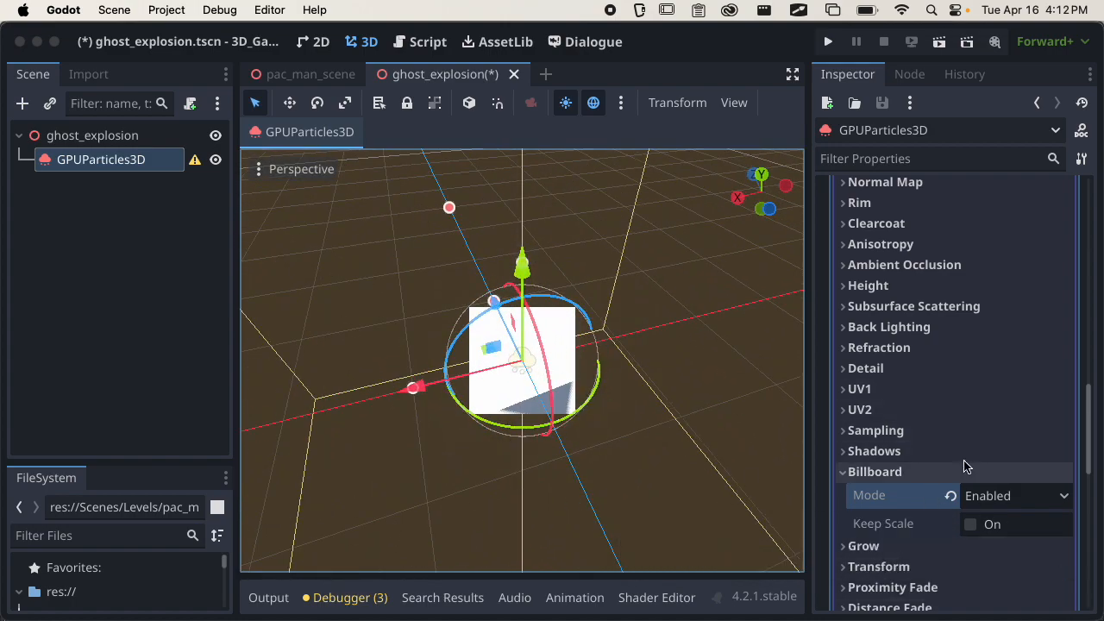
middle_click_drag(665, 412, 707, 414)
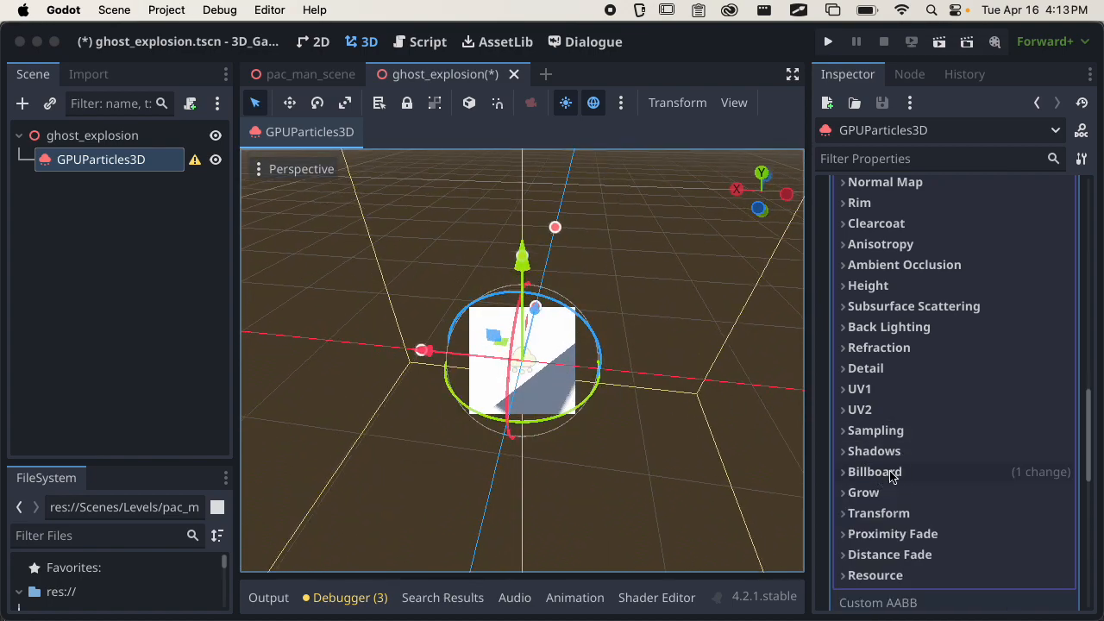
Enable Use as Albedo under Vertex Color in the quad's StandardMaterial3D.
scroll(929, 424, "up", 6)
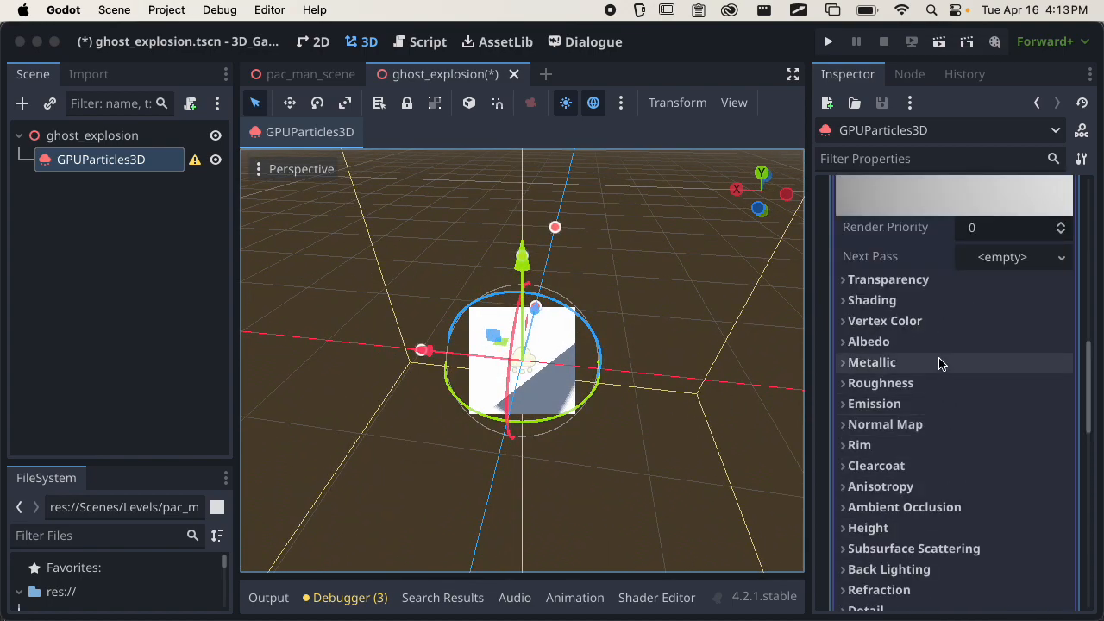
left_click(897, 300)
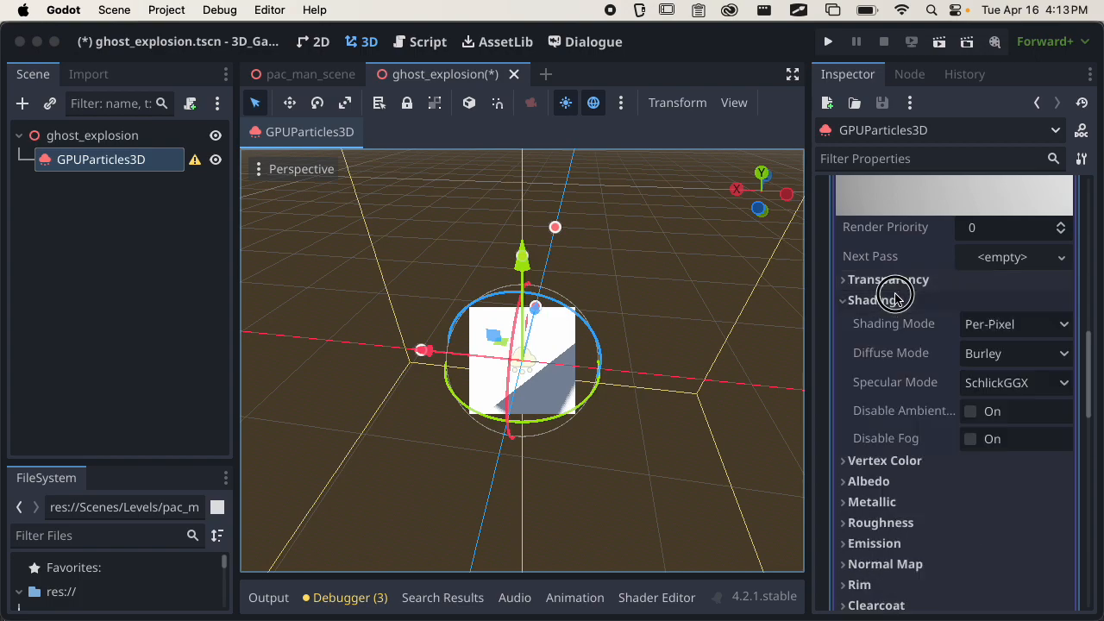
left_click(897, 299)
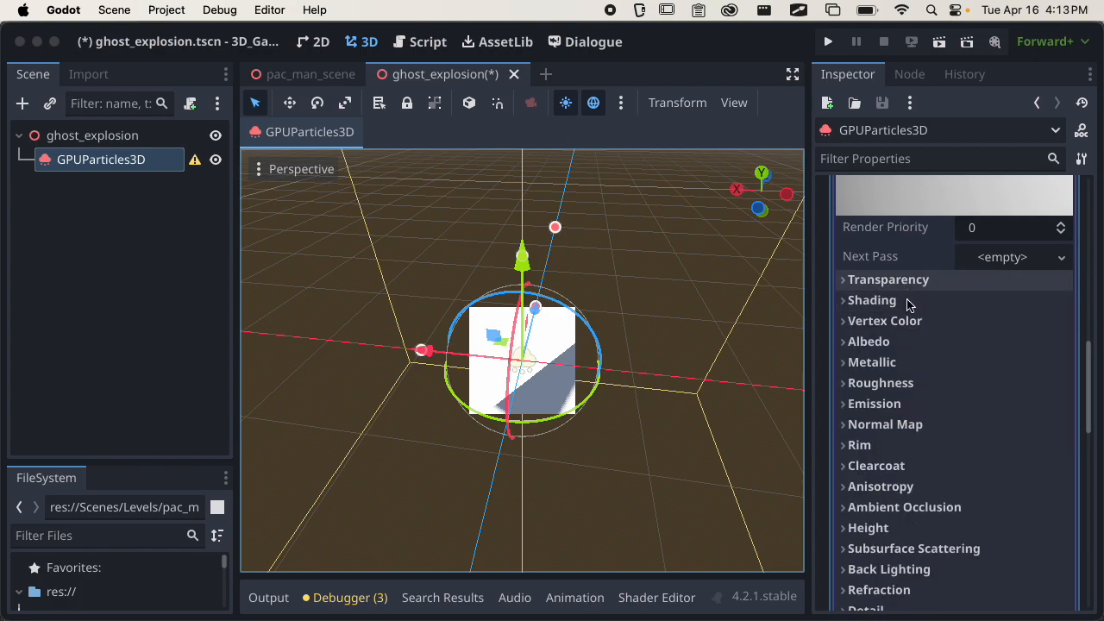
left_click(910, 321)
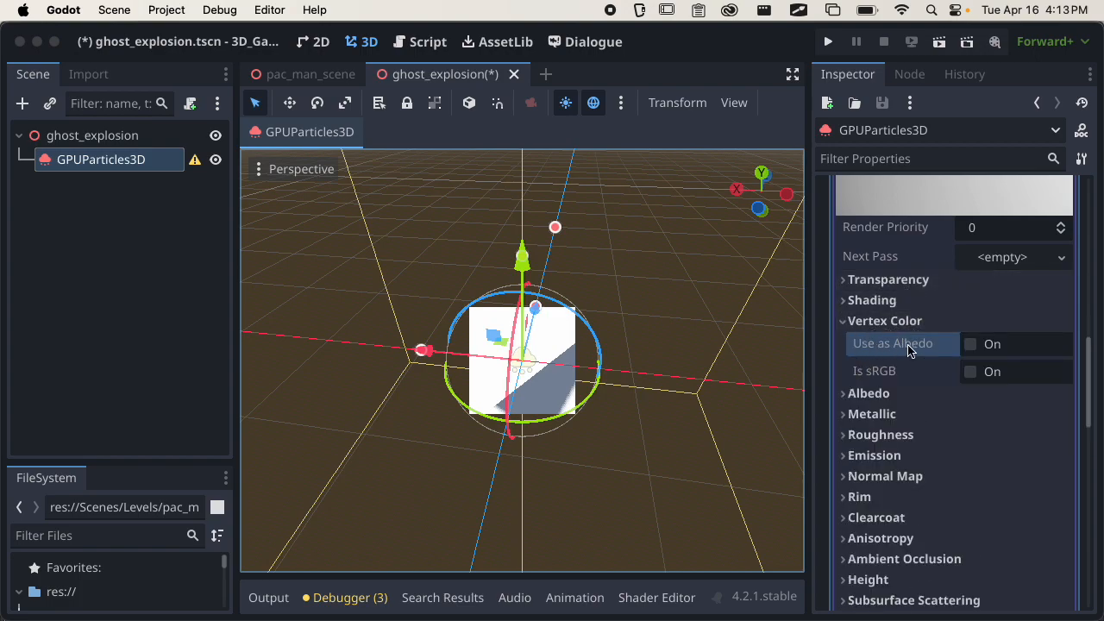
left_click(969, 345)
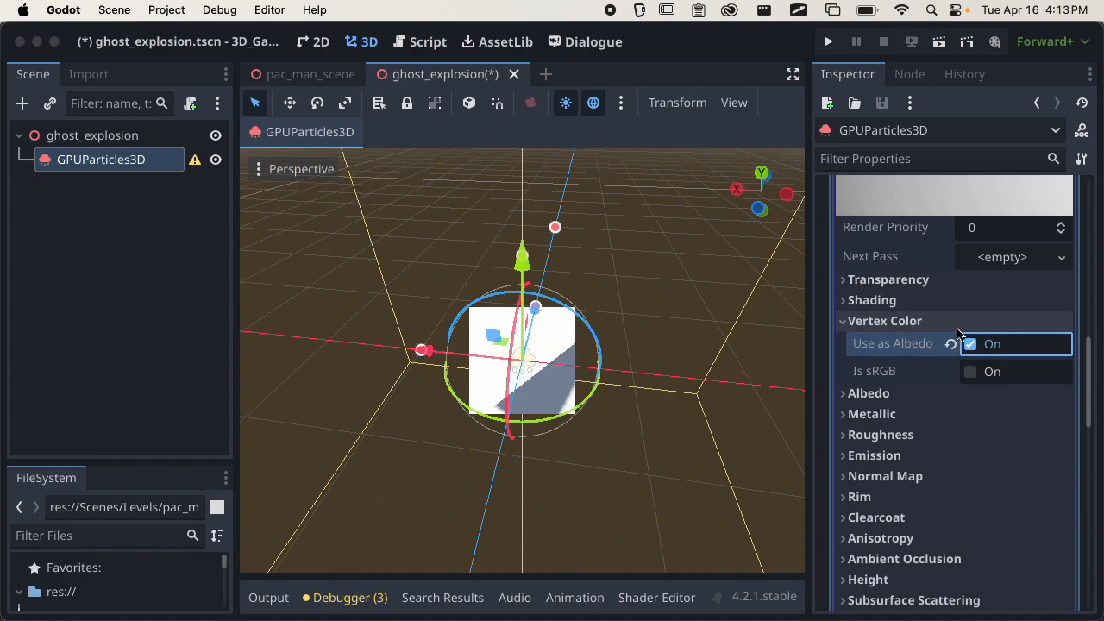
left_click(969, 345)
left_click(903, 323)
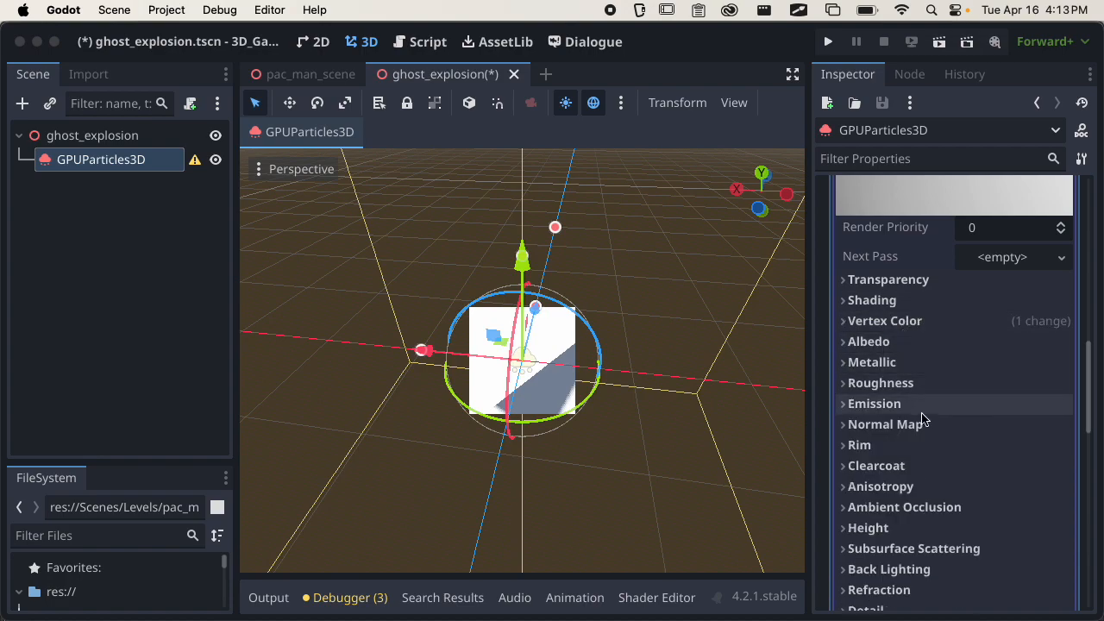
Load particle_1.png from the Textures folder as the albedo texture of the quad's material.
left_click(880, 342)
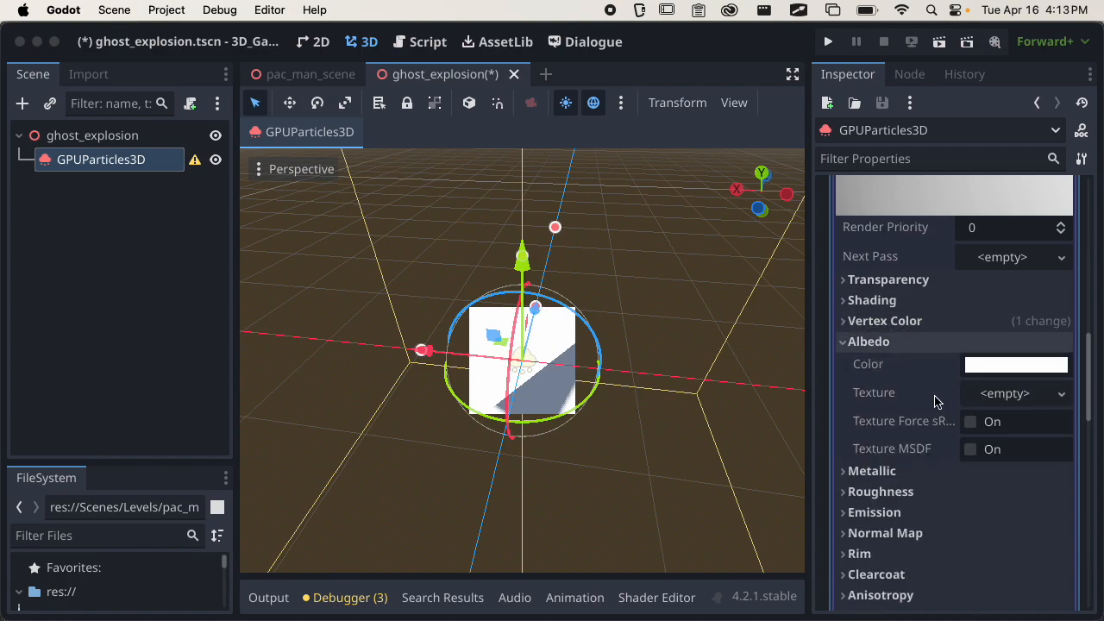
left_click(992, 394)
left_click(883, 604)
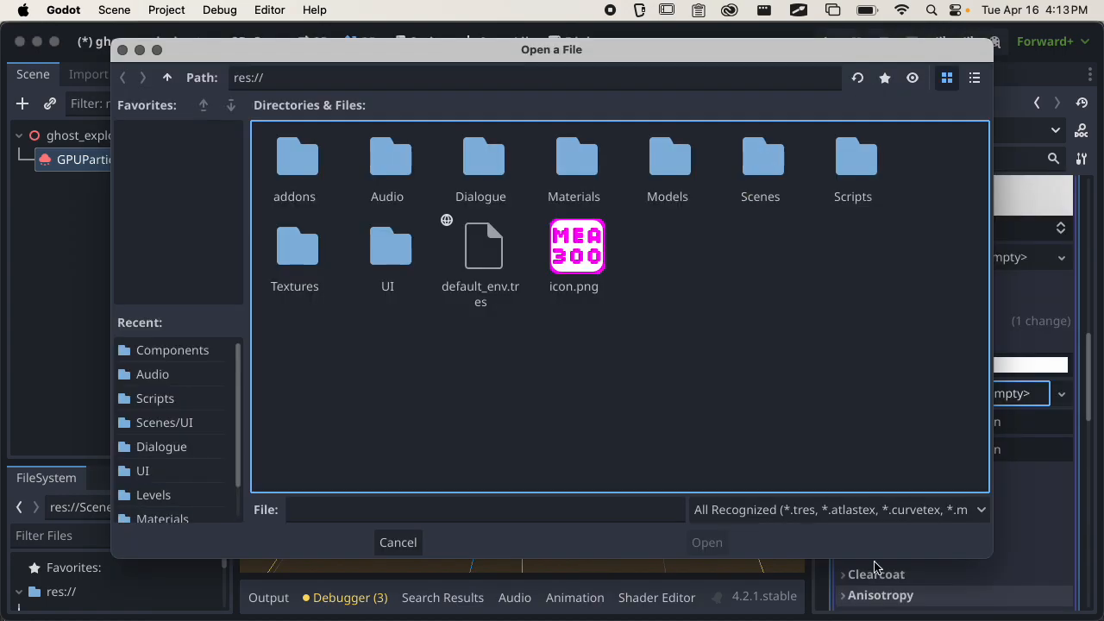
double_click(308, 250)
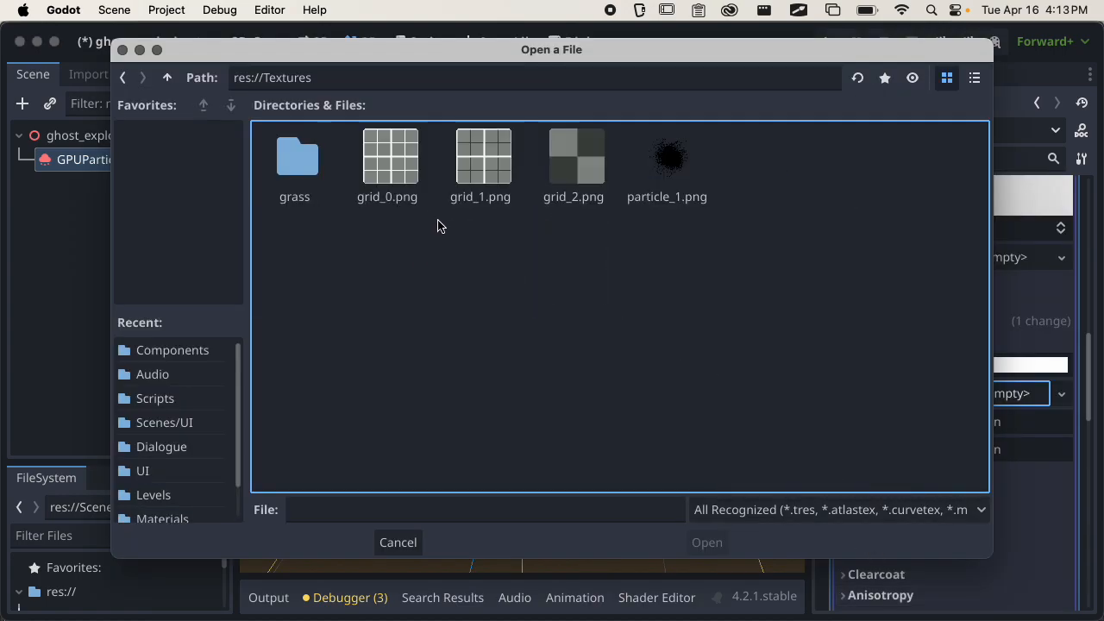
left_click(665, 164)
left_click(704, 542)
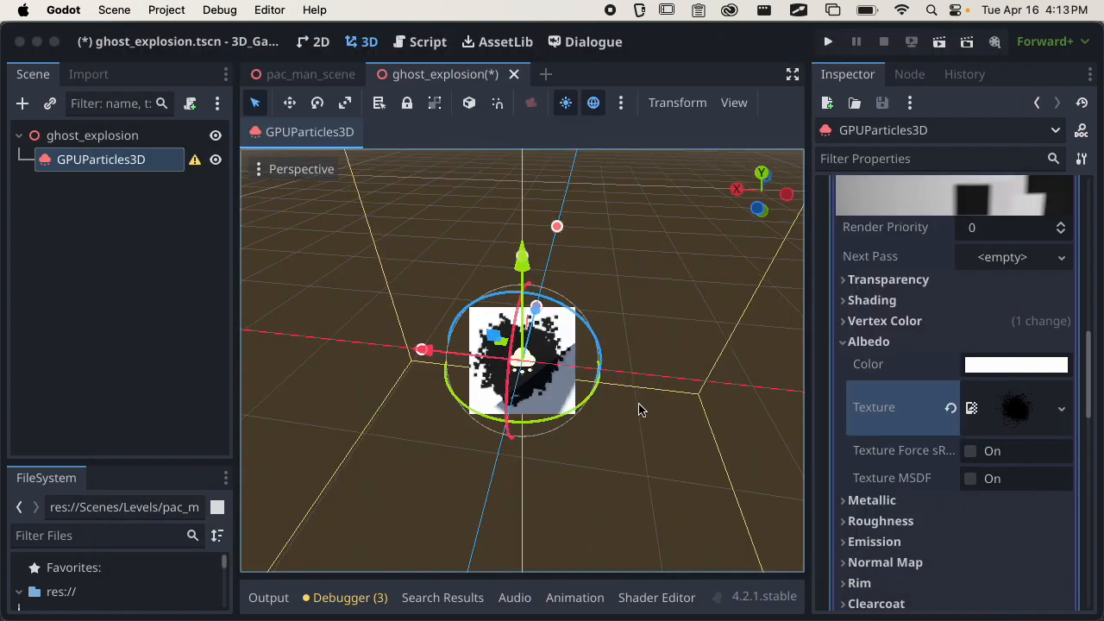
middle_click_drag(653, 409, 525, 391)
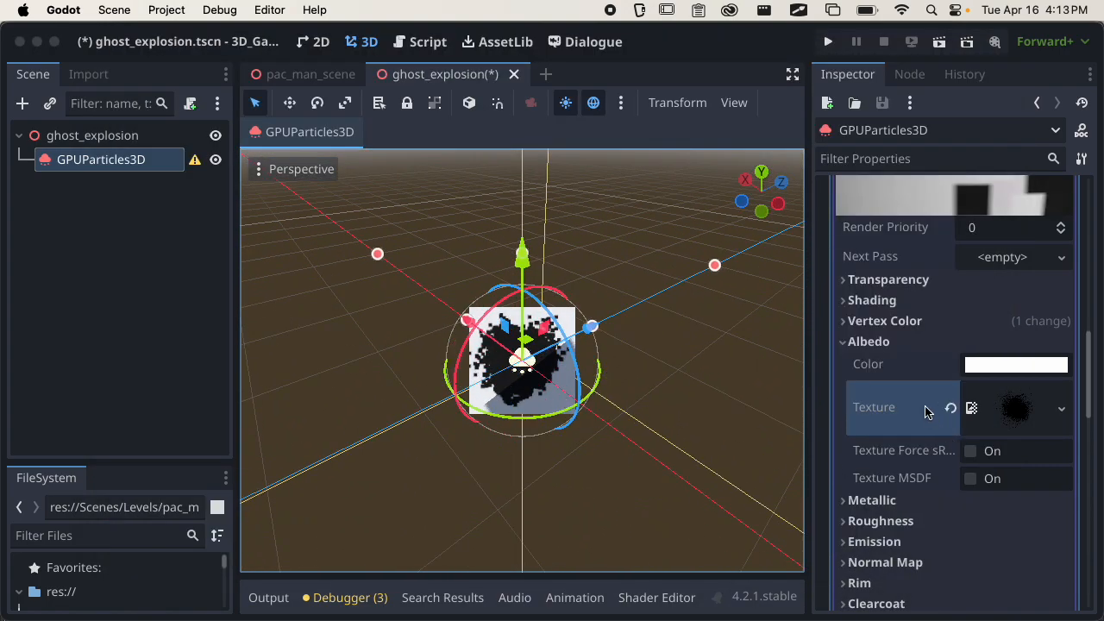
Set the quad material's Transparency mode to Alpha and inspect the textured quad up close.
left_click(888, 280)
left_click(992, 305)
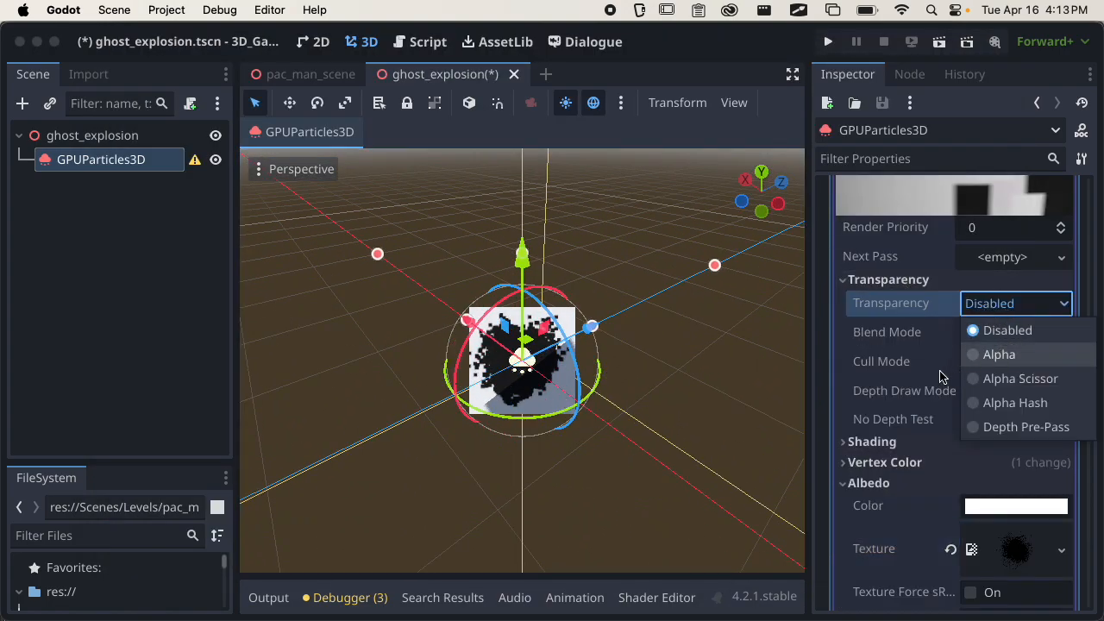
key("Return")
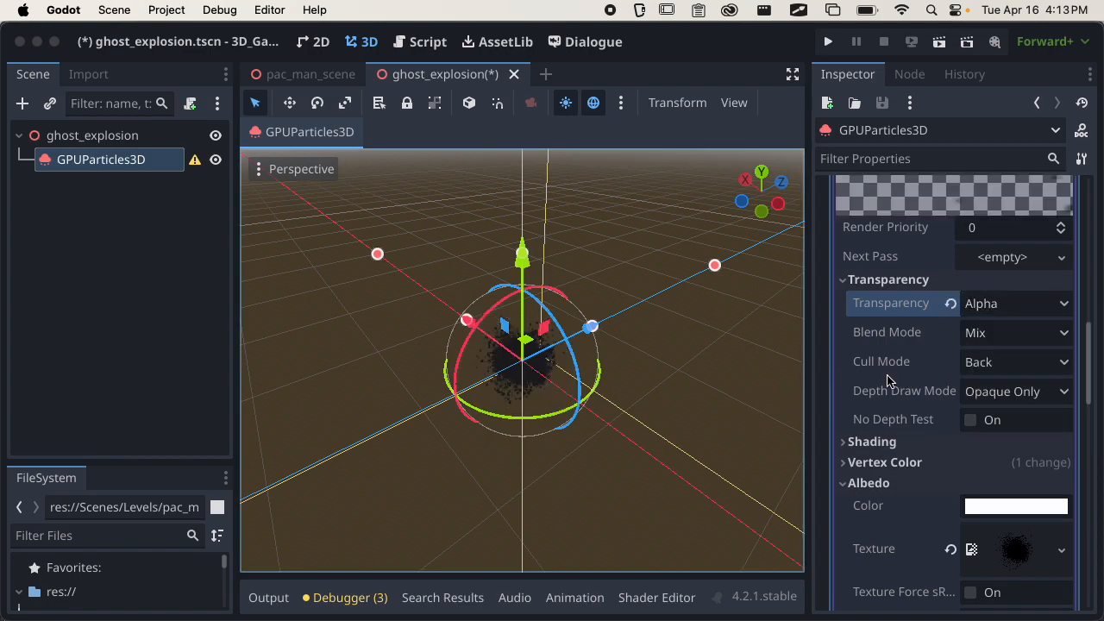
middle_click_drag(633, 414, 690, 360)
scroll(451, 411, "up", 8)
scroll(690, 360, "up", 8)
Set the quad material's Blend Mode to Add and check the quad from different angles.
left_click(1000, 335)
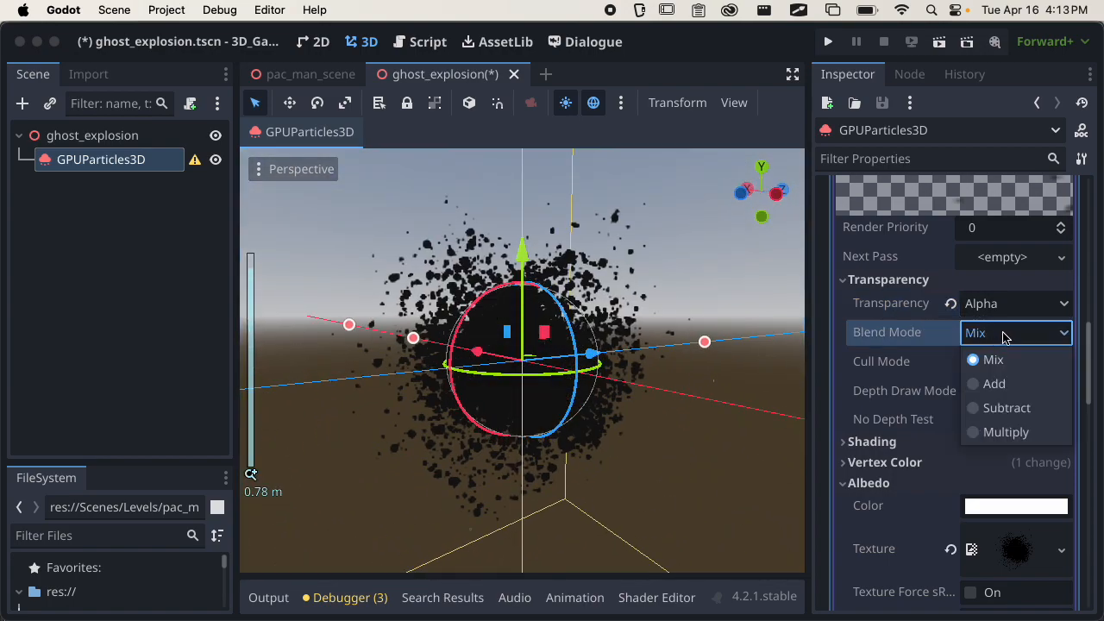
left_click(1008, 384)
middle_click_drag(661, 446, 688, 493)
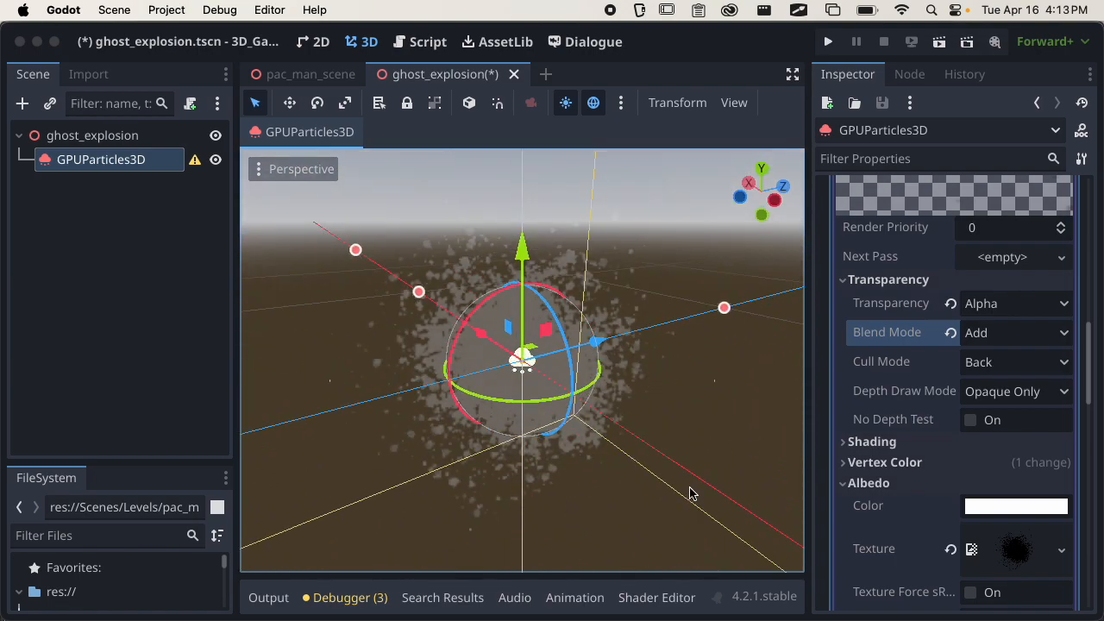
middle_click_drag(676, 421, 620, 432)
scroll(627, 427, "up", 1)
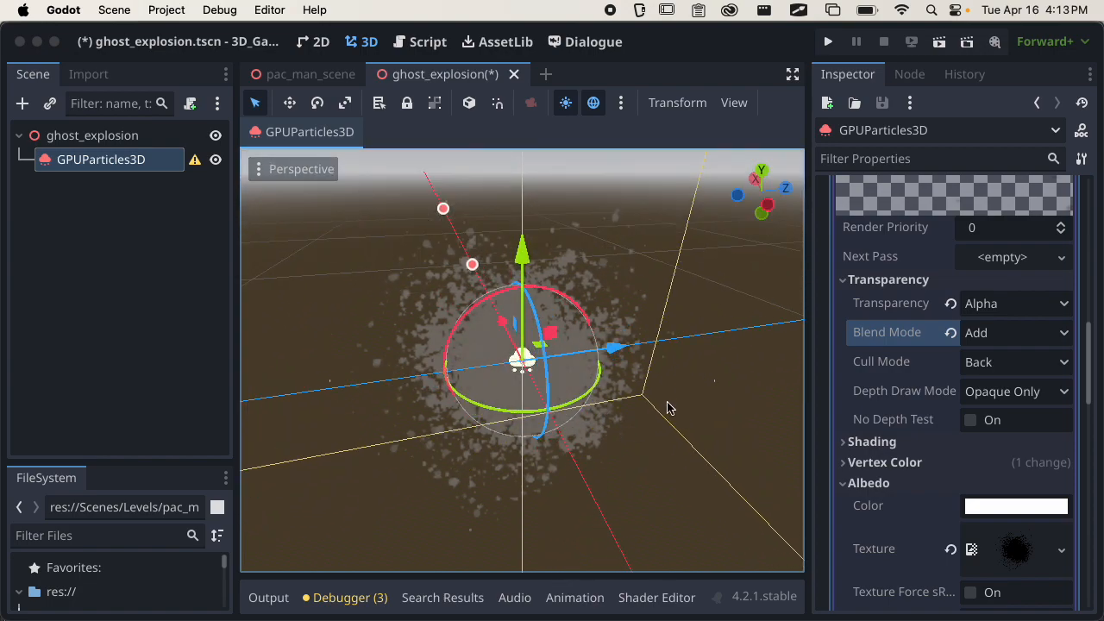
Switch to Photoshop and invert the colours of the black particle splatter on Layer 0.
key("super+Tab")
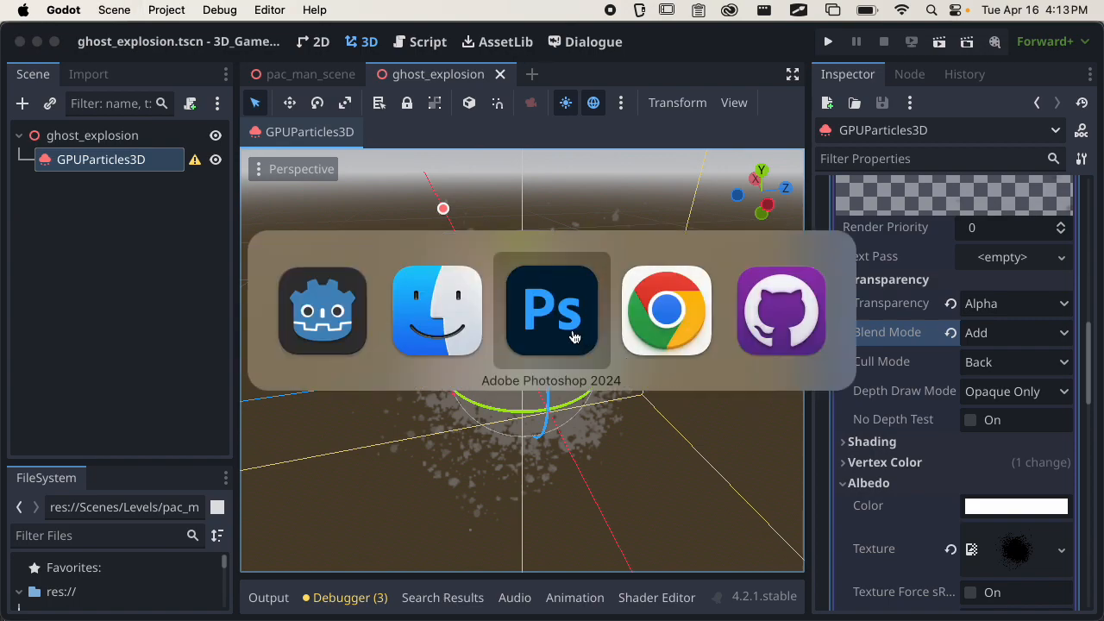
left_click(559, 337)
left_click(448, 309)
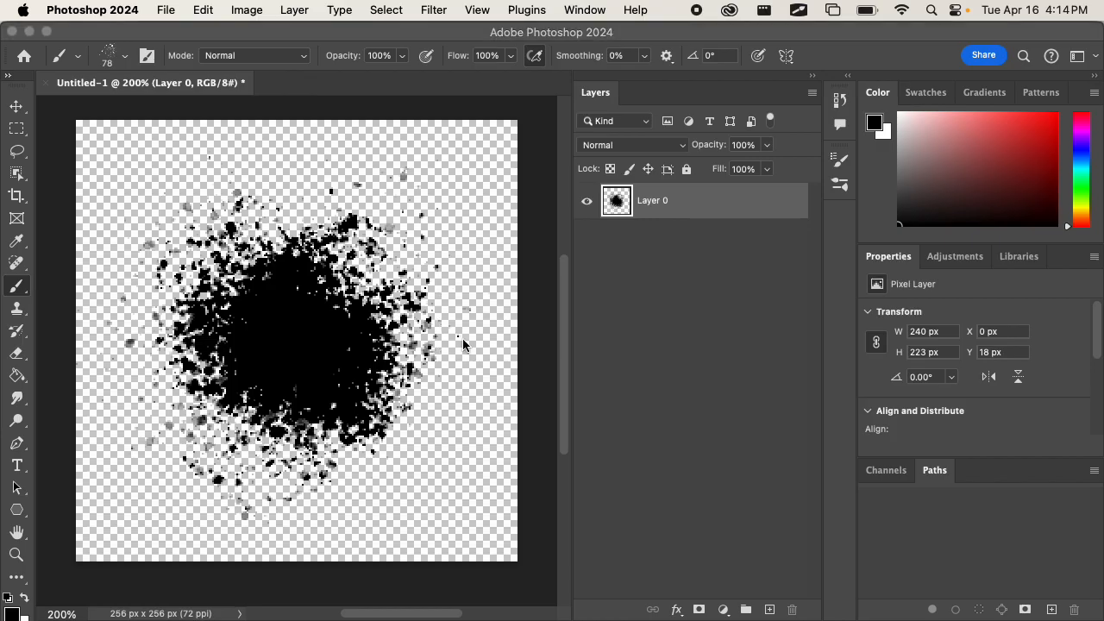
key("super+Tab")
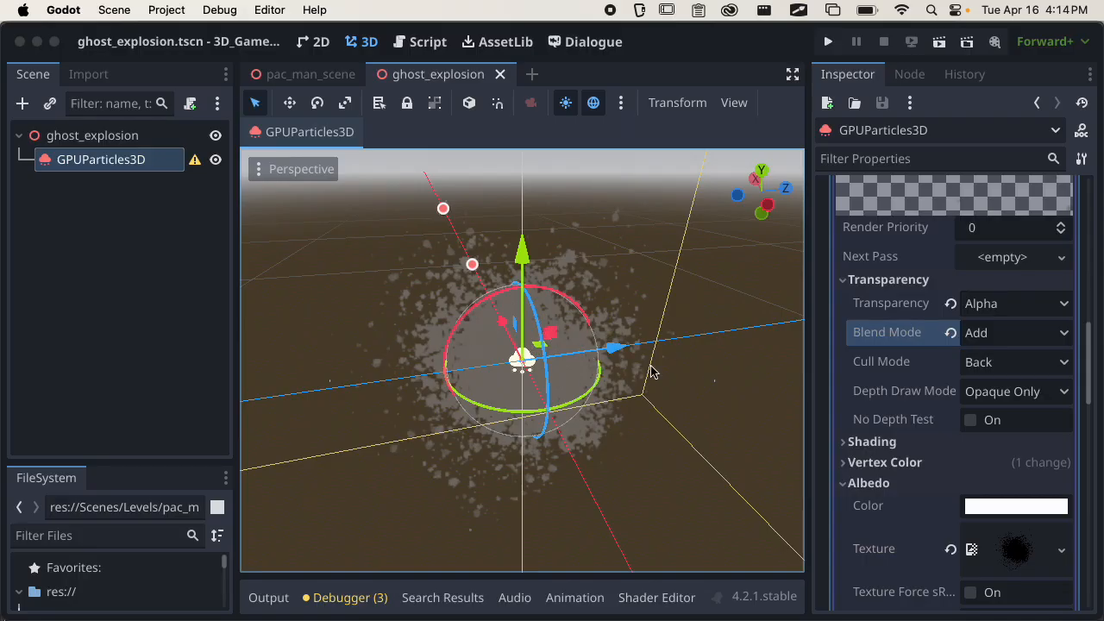
key("super+Tab")
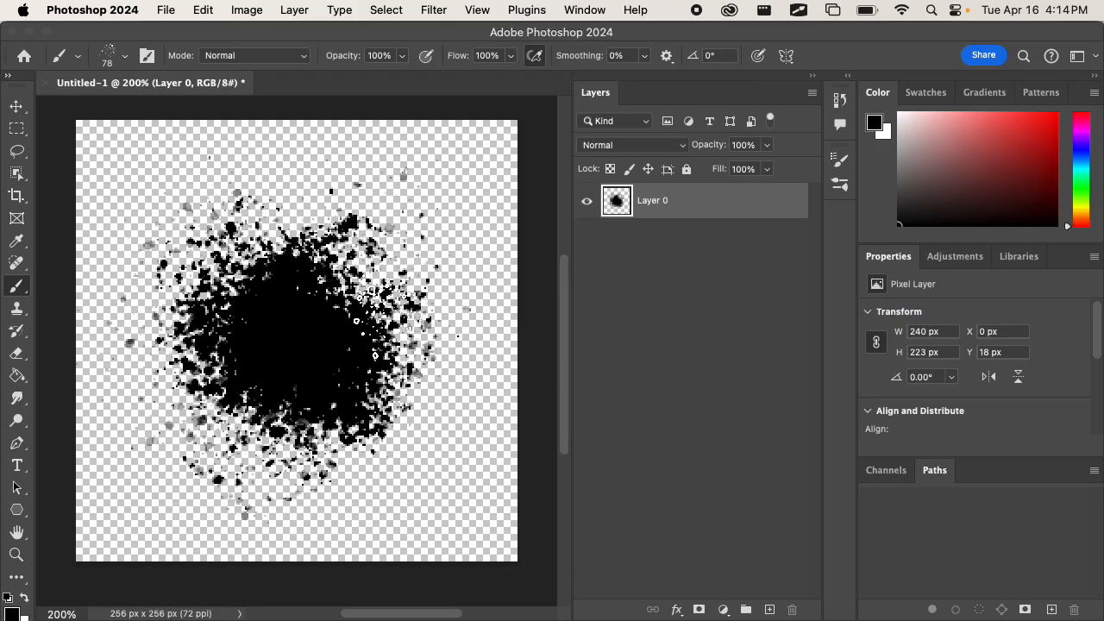
left_click(268, 11)
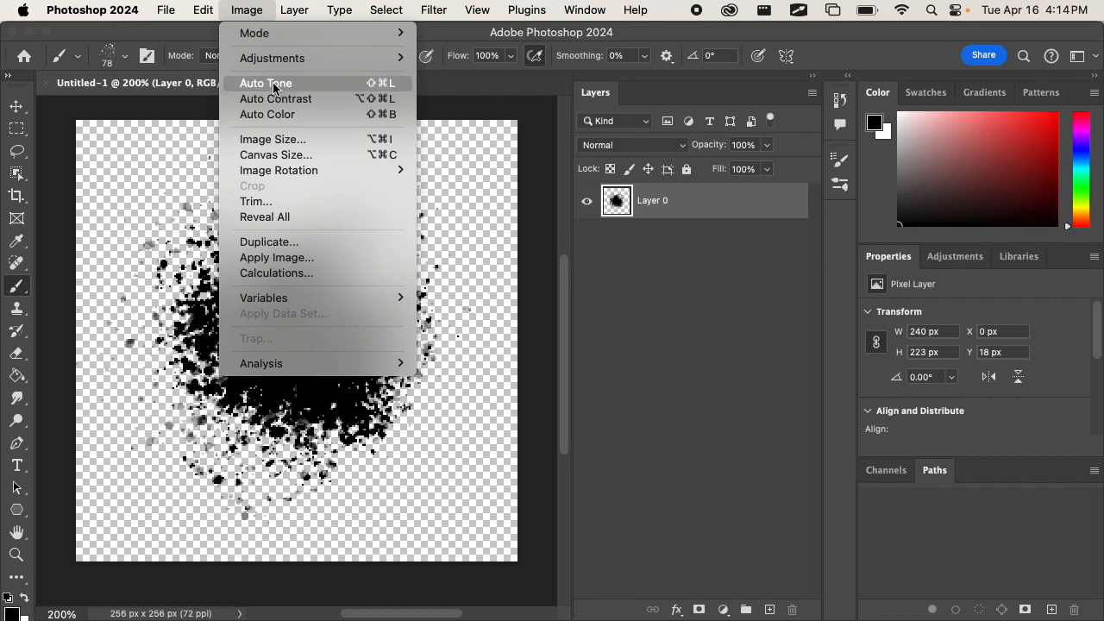
mouse_move(295, 64)
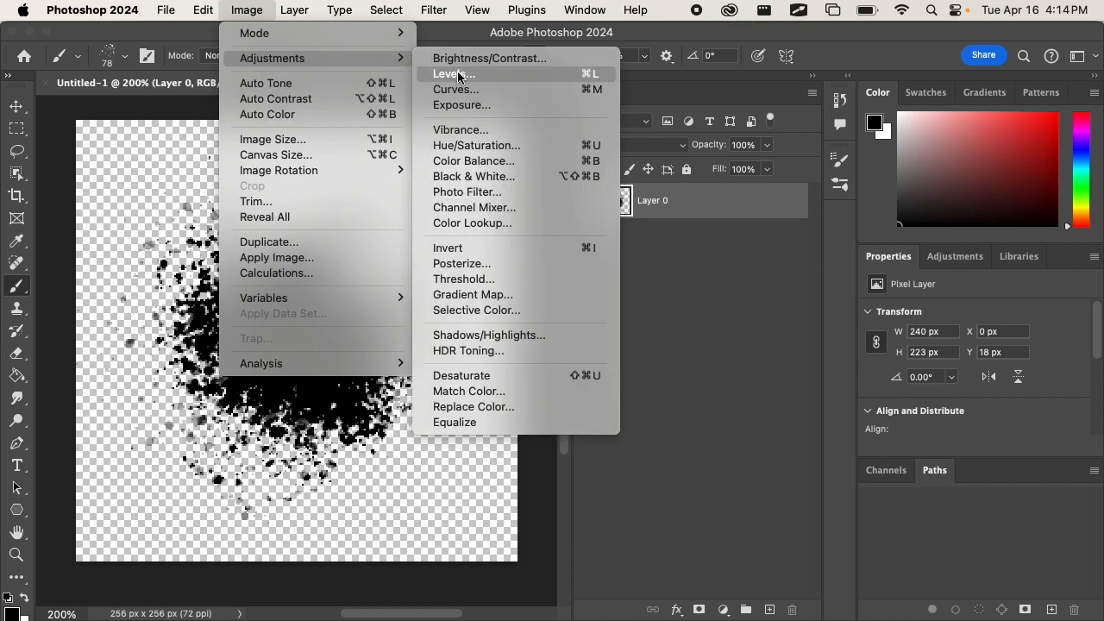
left_click(427, 247)
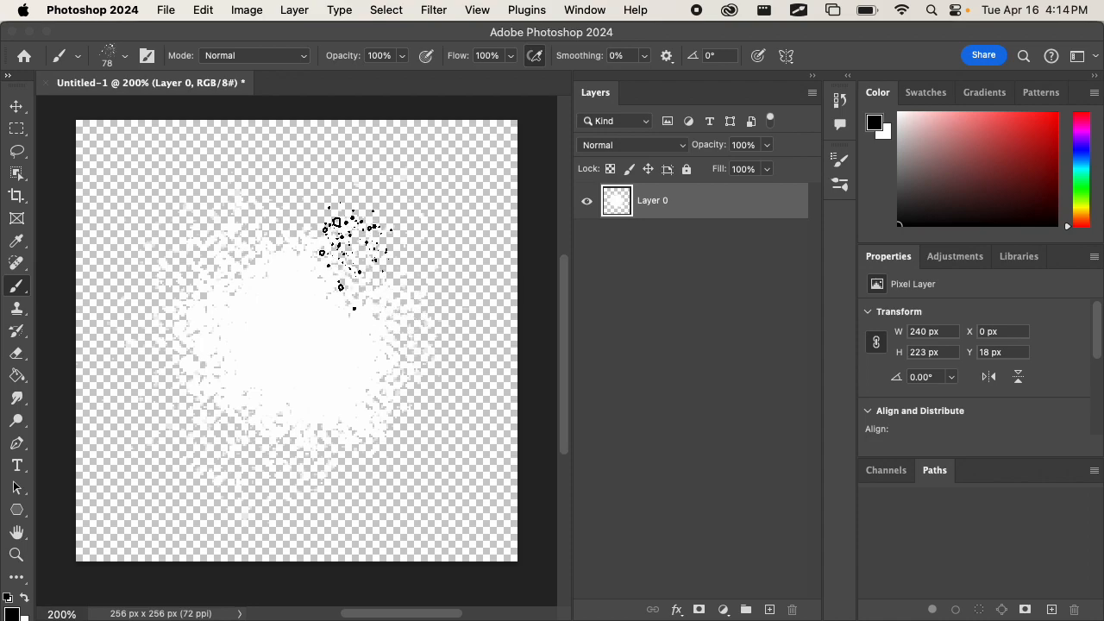
Export the inverted splatter as a PNG to the project's Textures folder, replacing the existing particle_1.png.
left_click(166, 10)
mouse_move(260, 292)
left_click(457, 285)
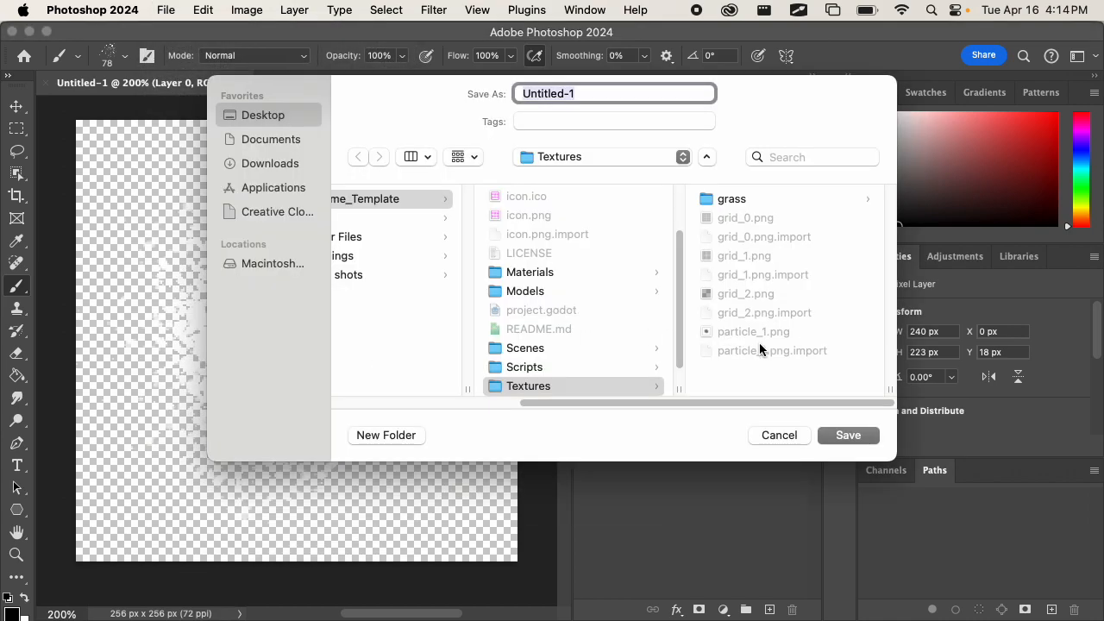
left_click(752, 331)
left_click(845, 434)
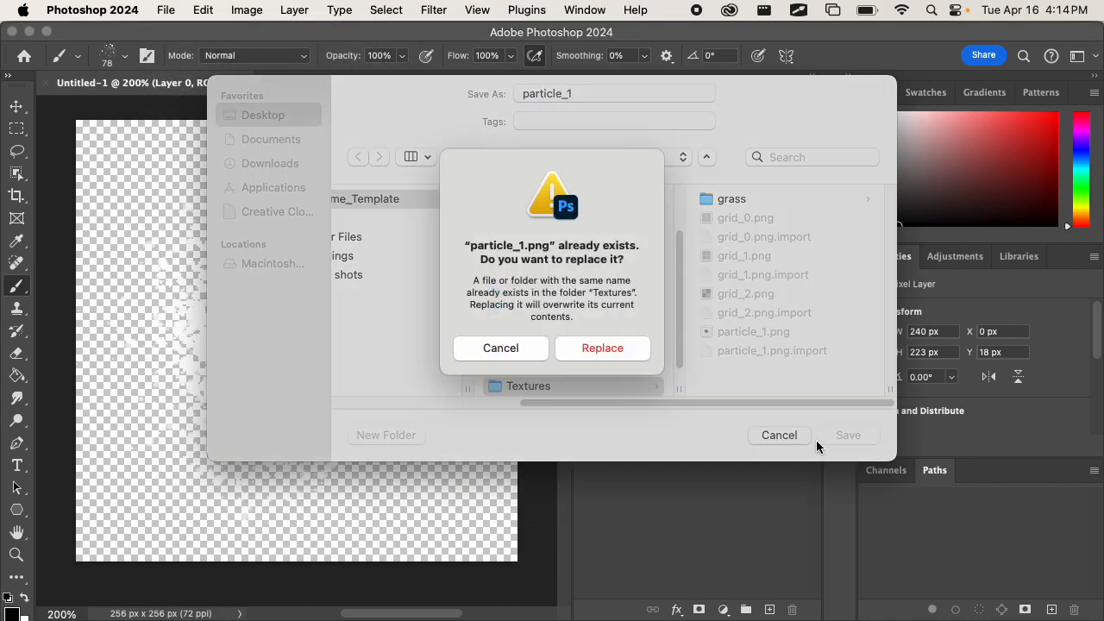
left_click(631, 365)
Switch back to Godot and examine how the updated particle texture renders on the billboard quad.
key("super+Tab")
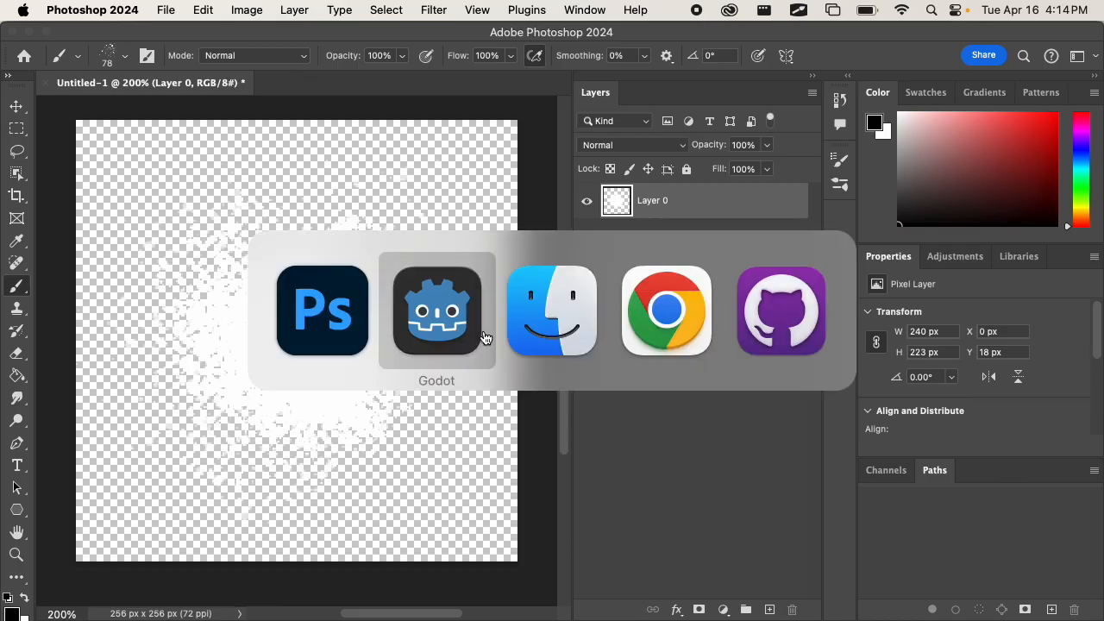
middle_click_drag(608, 392, 641, 362)
scroll(597, 413, "down", 3)
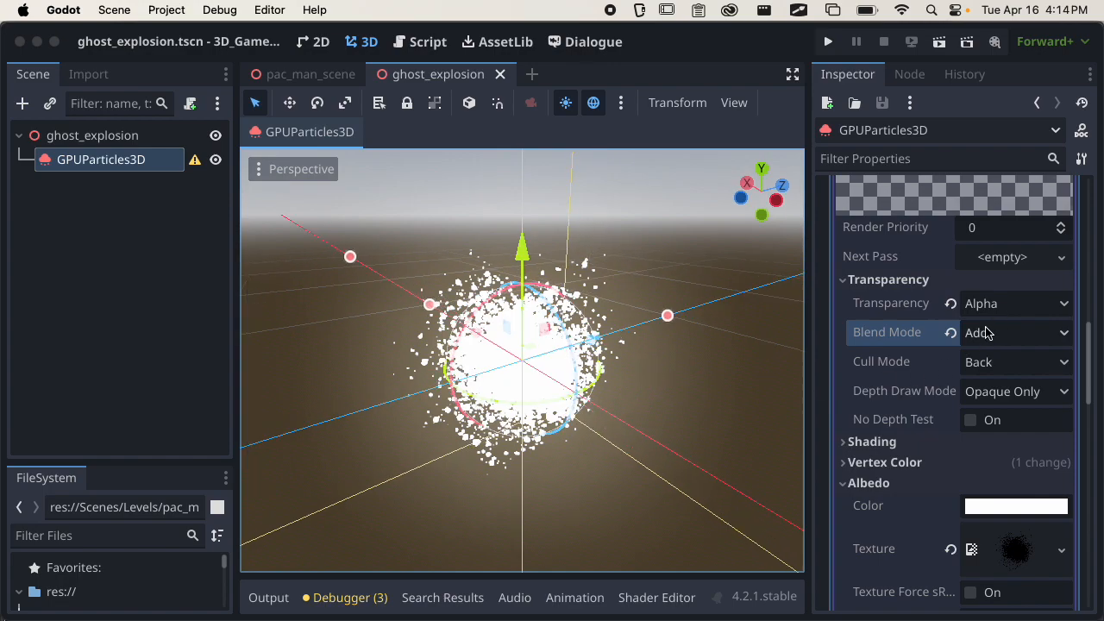
scroll(967, 461, "down", 2)
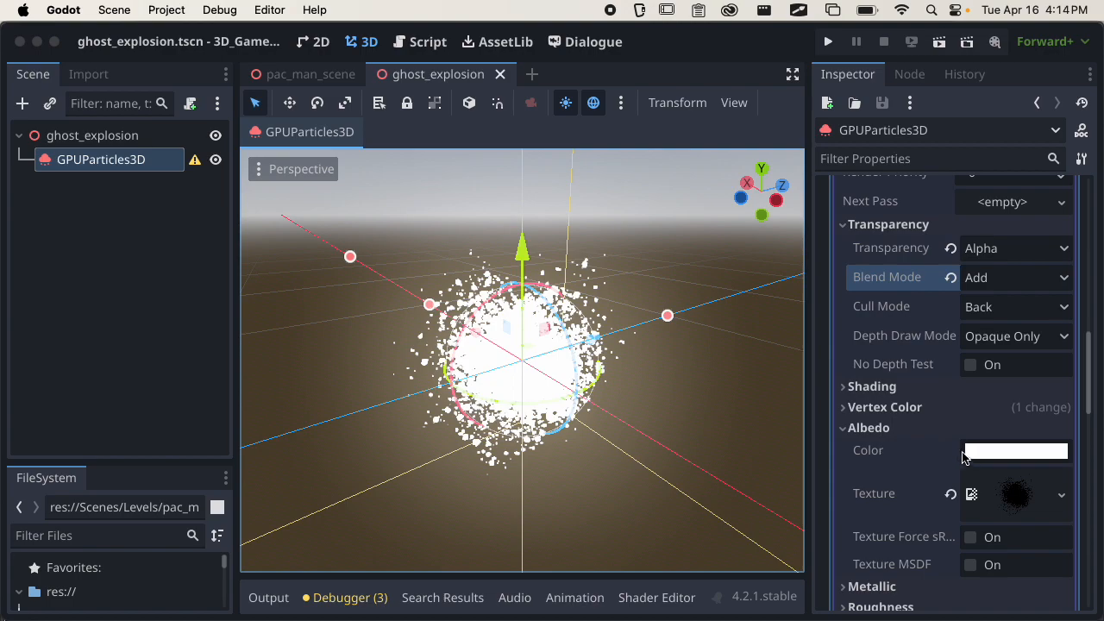
scroll(900, 437, "up", 4)
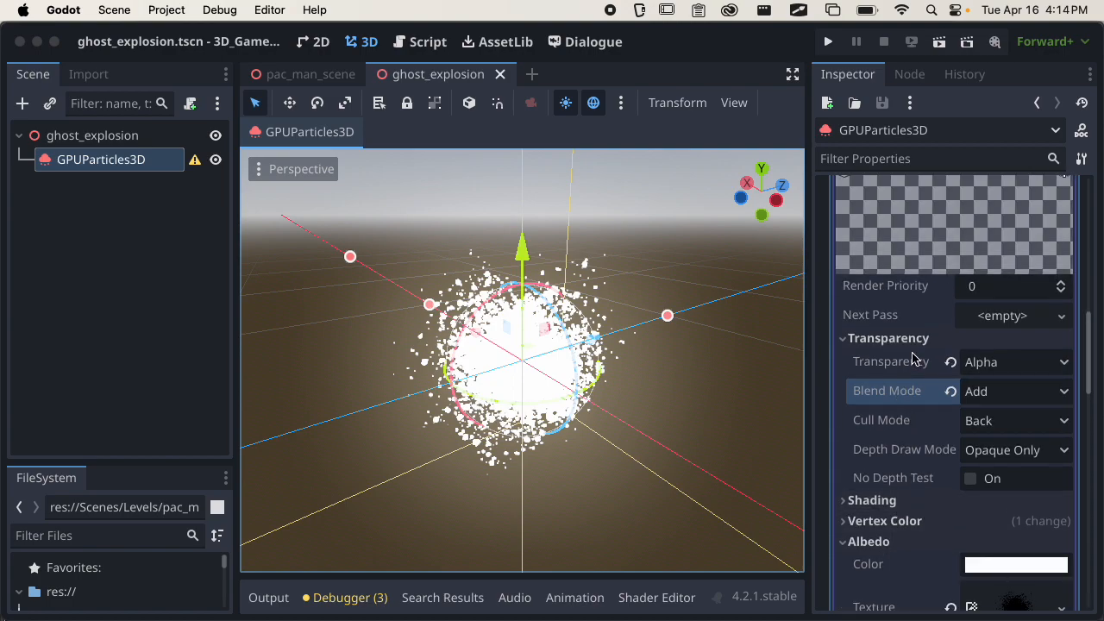
Collapse the material's Transparency and Albedo settings, the StandardMaterial3D and the Pass 1 mesh, and view the particle from farther away.
left_click(903, 339)
left_click(888, 400)
scroll(901, 402, "up", 9)
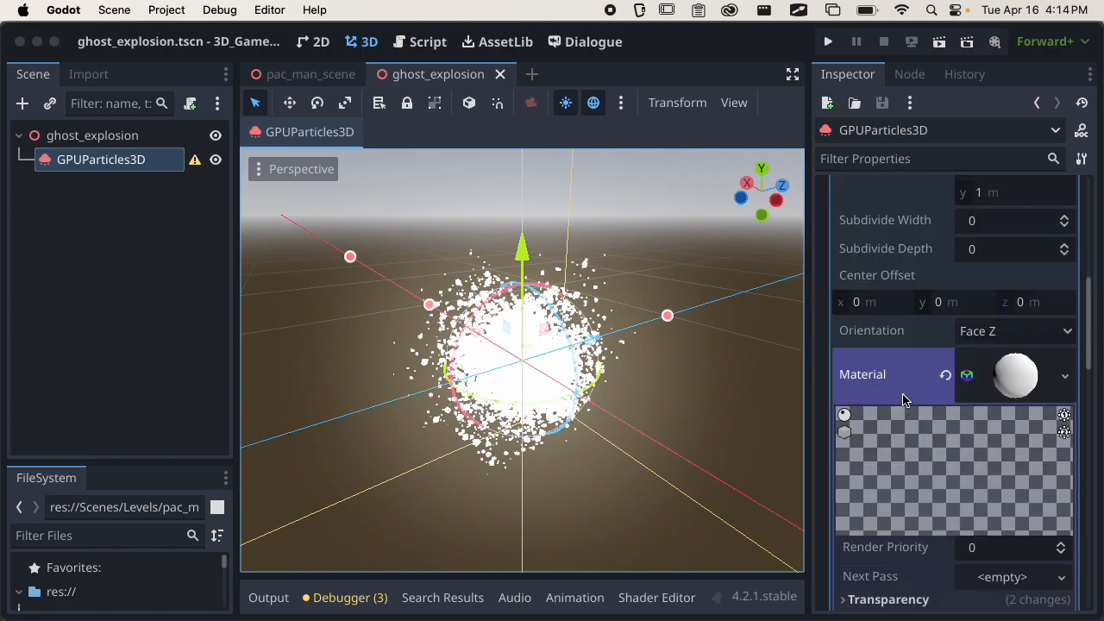
left_click(1014, 373)
scroll(1017, 414, "up", 12)
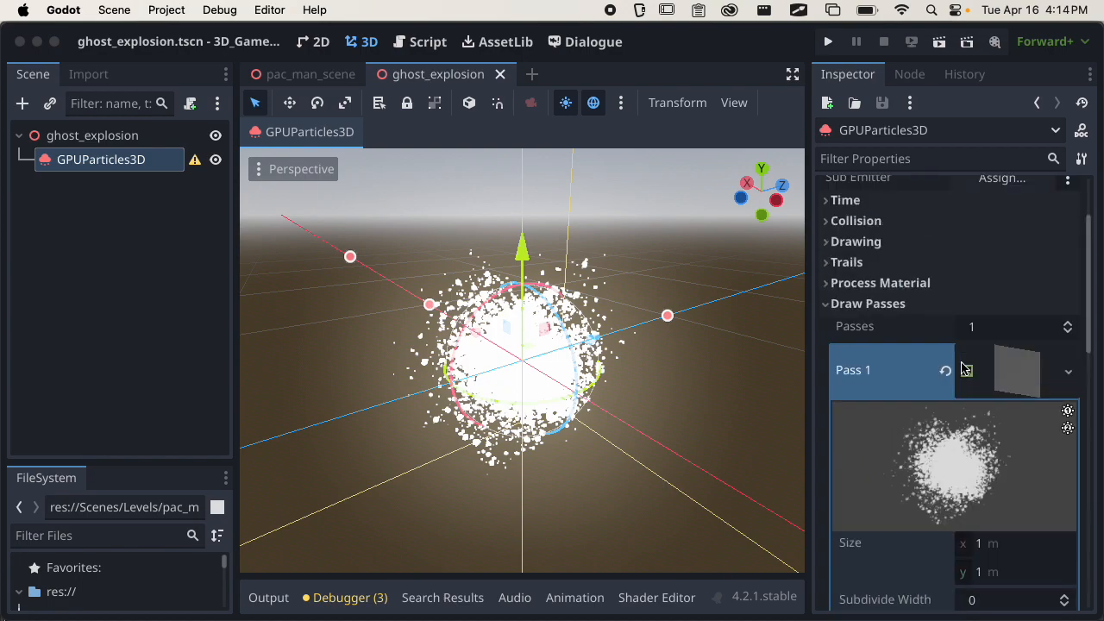
left_click(1022, 440)
middle_click_drag(571, 419, 486, 407)
scroll(485, 409, "down", 10)
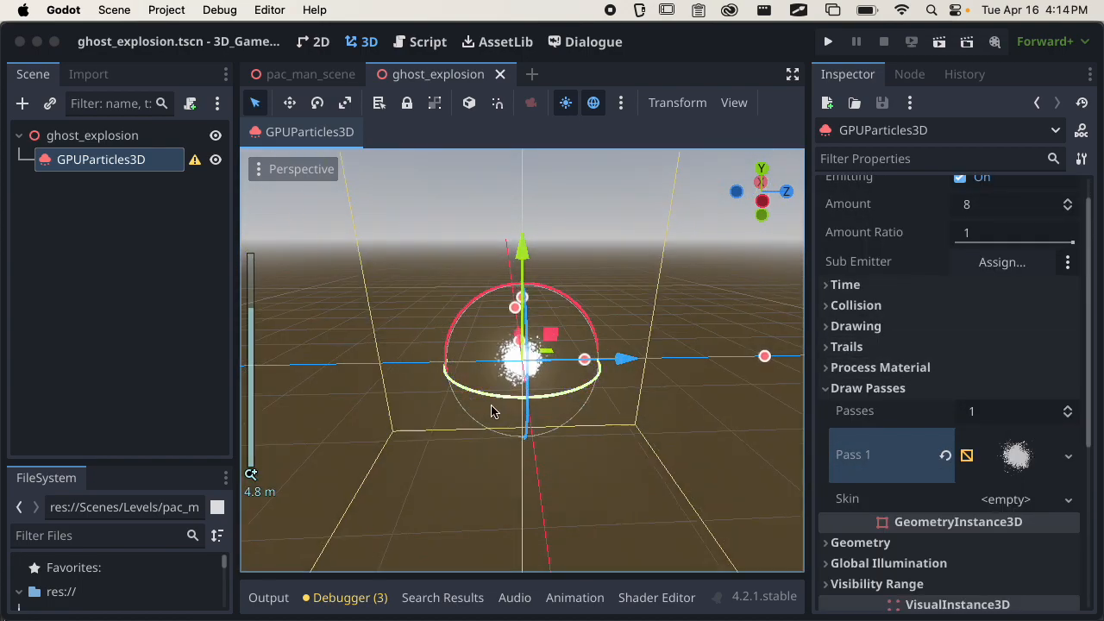
middle_click_drag(546, 375, 617, 372)
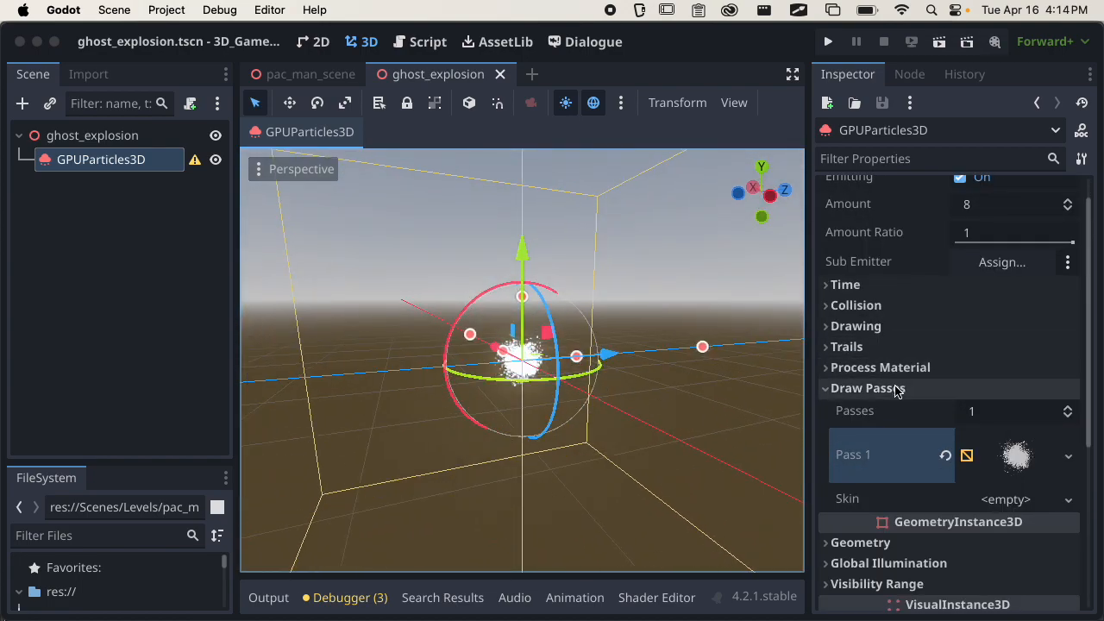
Collapse the draw passes and assign a new ParticleProcessMaterial as the node's process material.
left_click(902, 390)
left_click(919, 367)
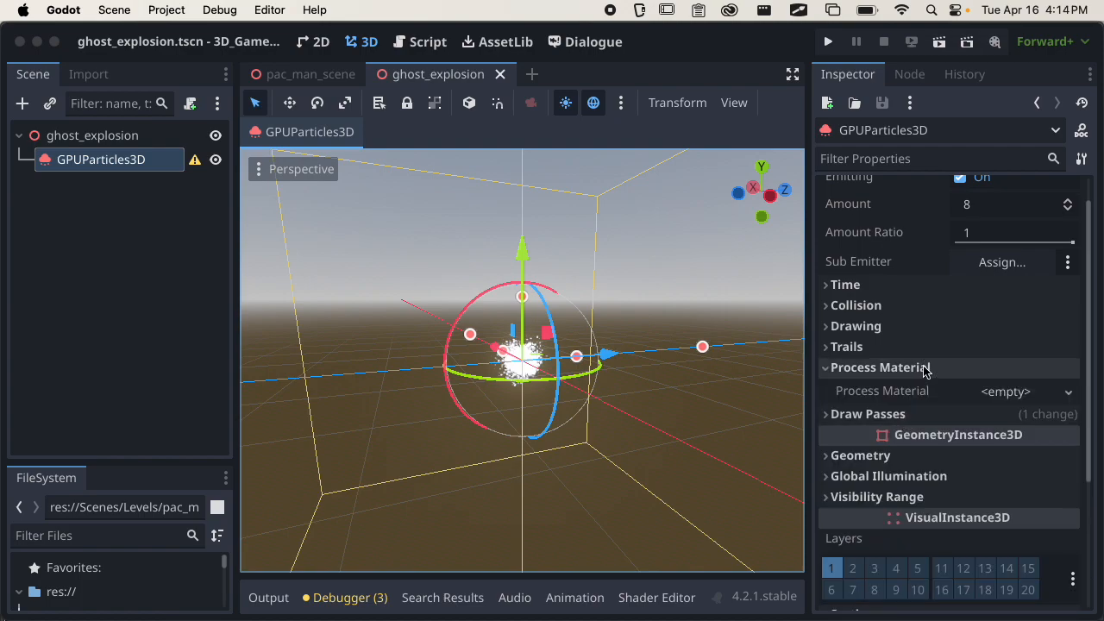
left_click(1000, 393)
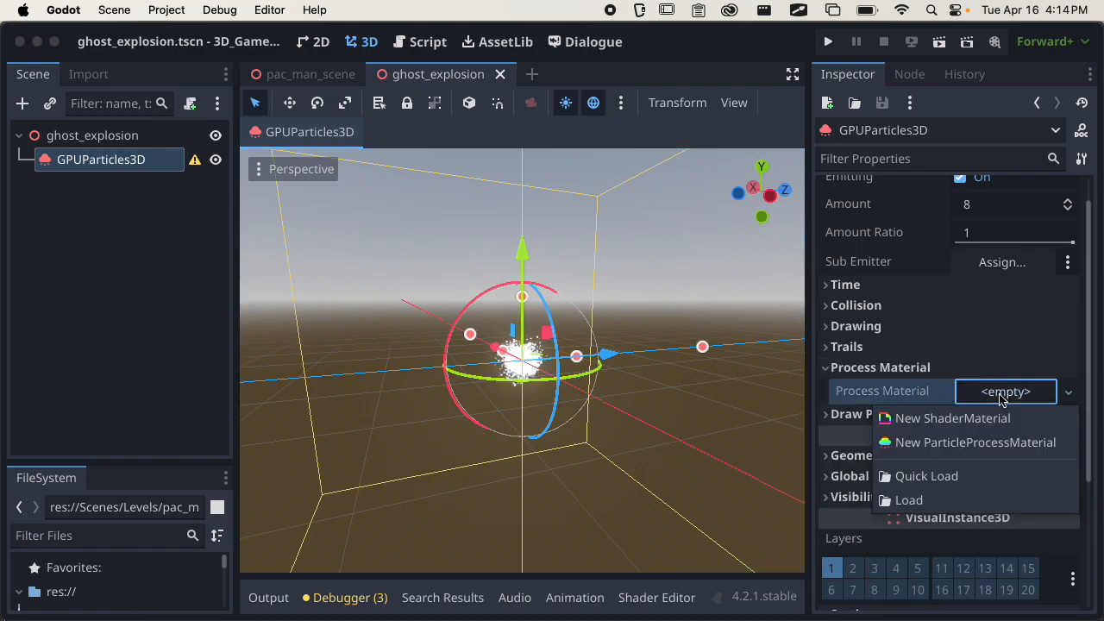
left_click(959, 449)
Examine the emitted particle stream around the emitter from several angles and distances.
middle_click_drag(561, 388, 591, 503)
scroll(542, 466, "up", 3)
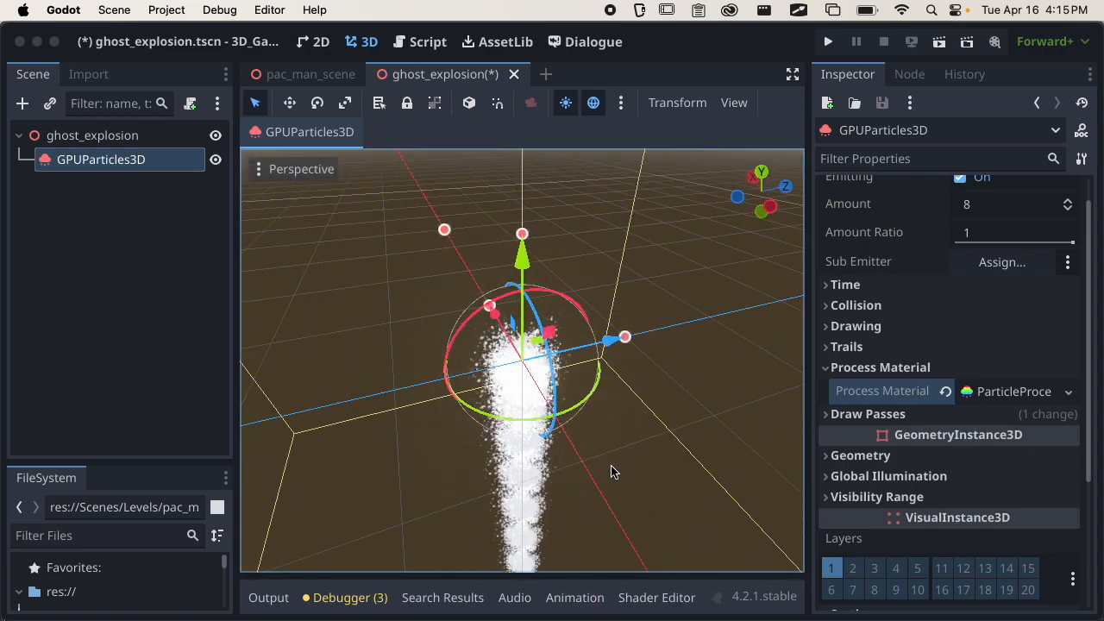
scroll(573, 448, "down", 5)
middle_click_drag(575, 451, 562, 364)
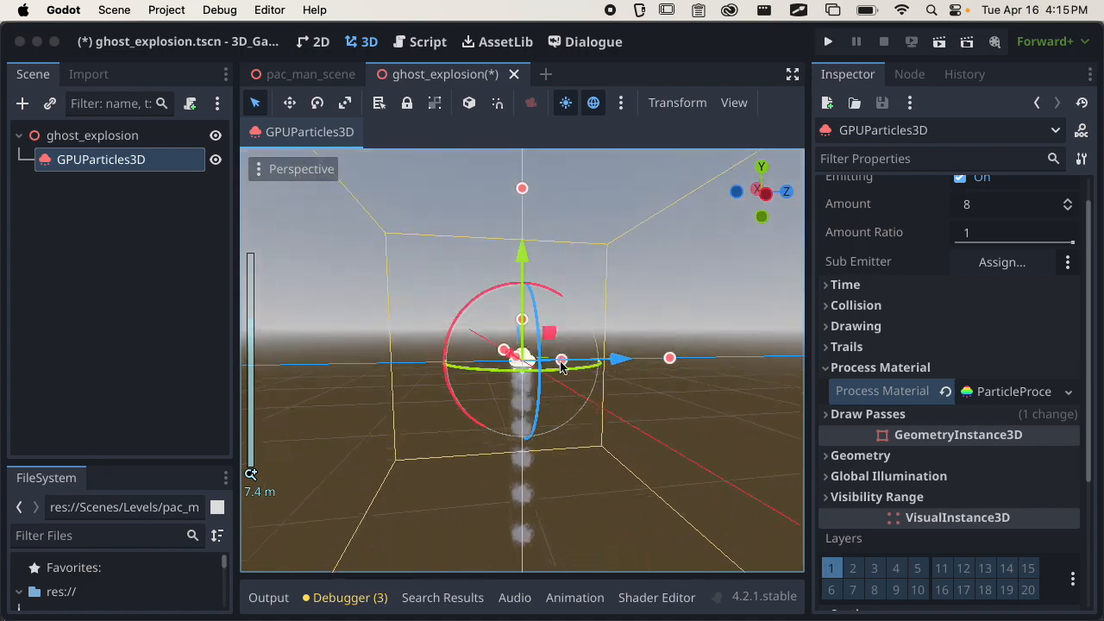
scroll(574, 395, "down", 3)
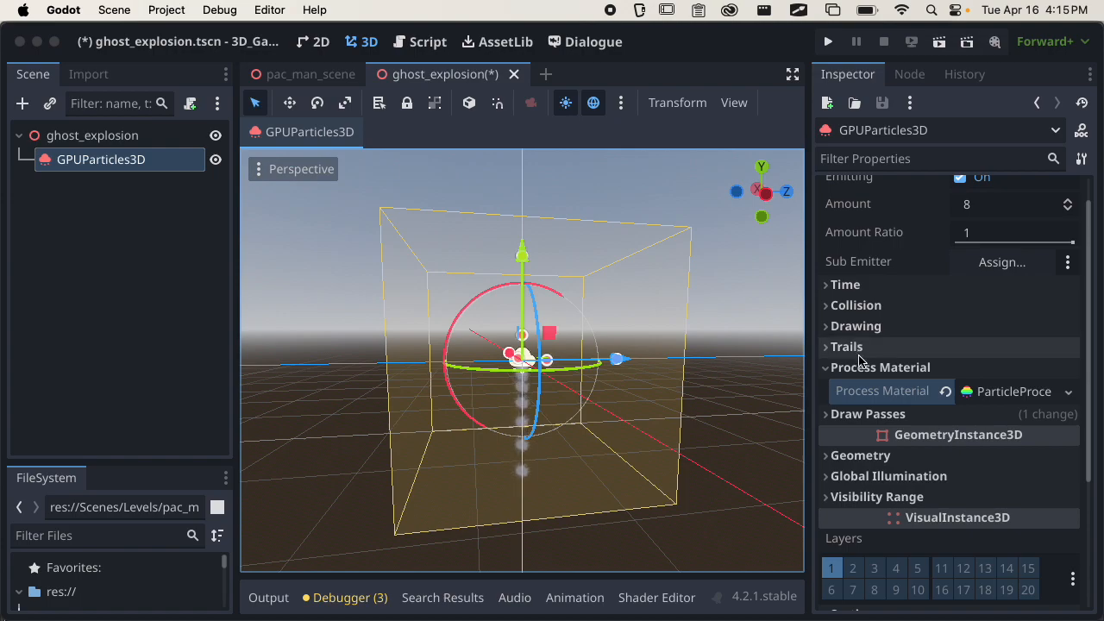
scroll(569, 440, "up", 1)
middle_click_drag(575, 373, 602, 410)
scroll(569, 440, "up", 5)
scroll(601, 410, "up", 8)
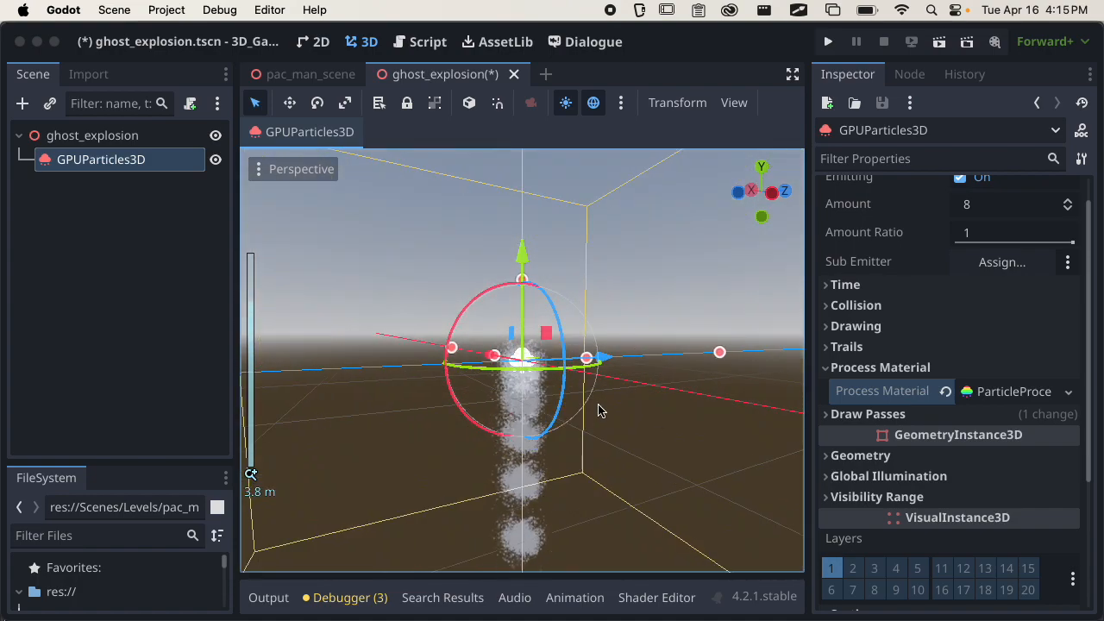
Collapse the process material settings and turn the node's emission off and back on.
left_click(878, 368)
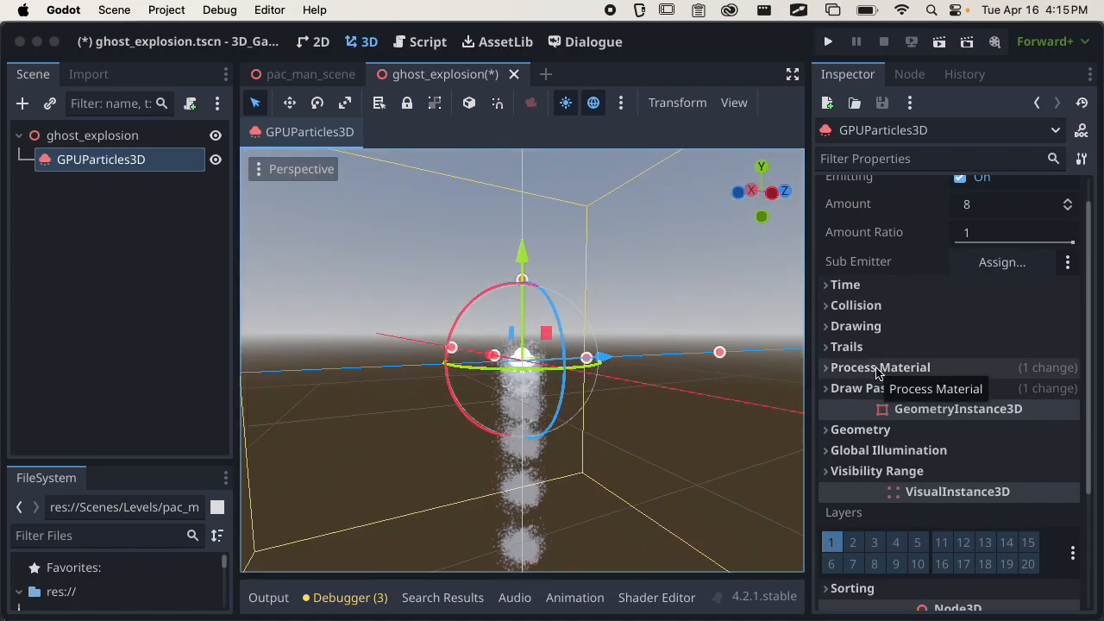
scroll(483, 320, "up", 7)
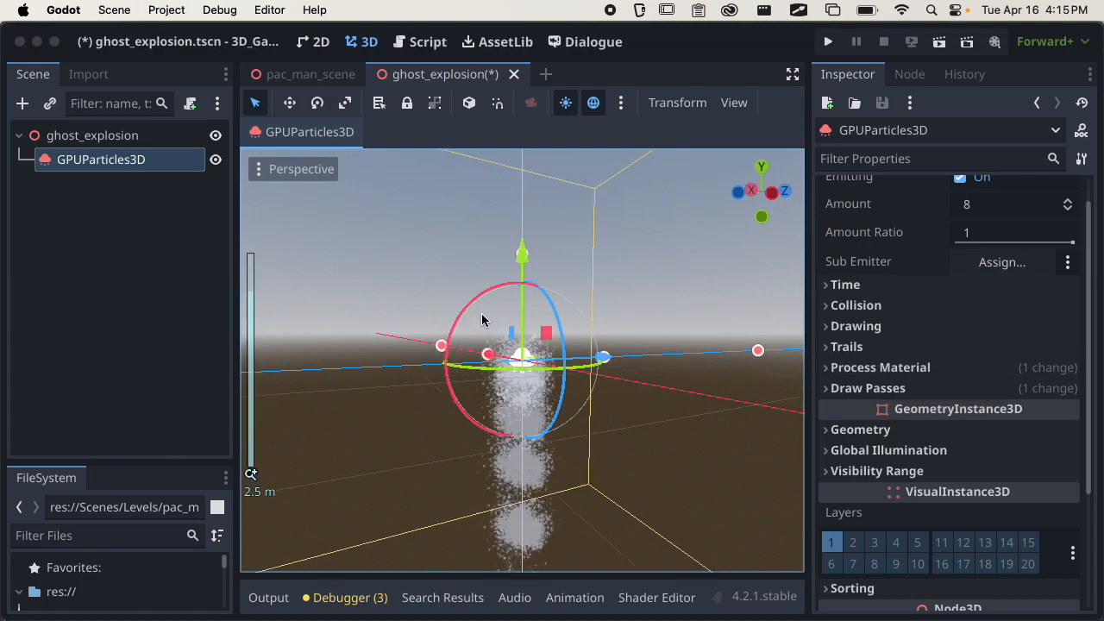
middle_click_drag(557, 394, 813, 328)
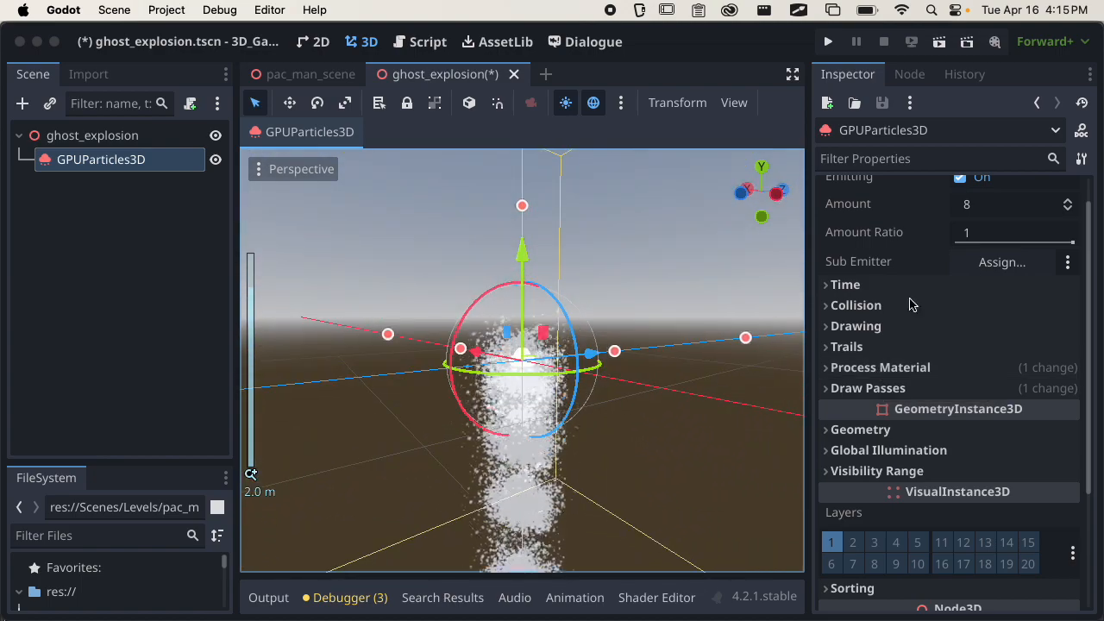
scroll(1003, 279, "up", 2)
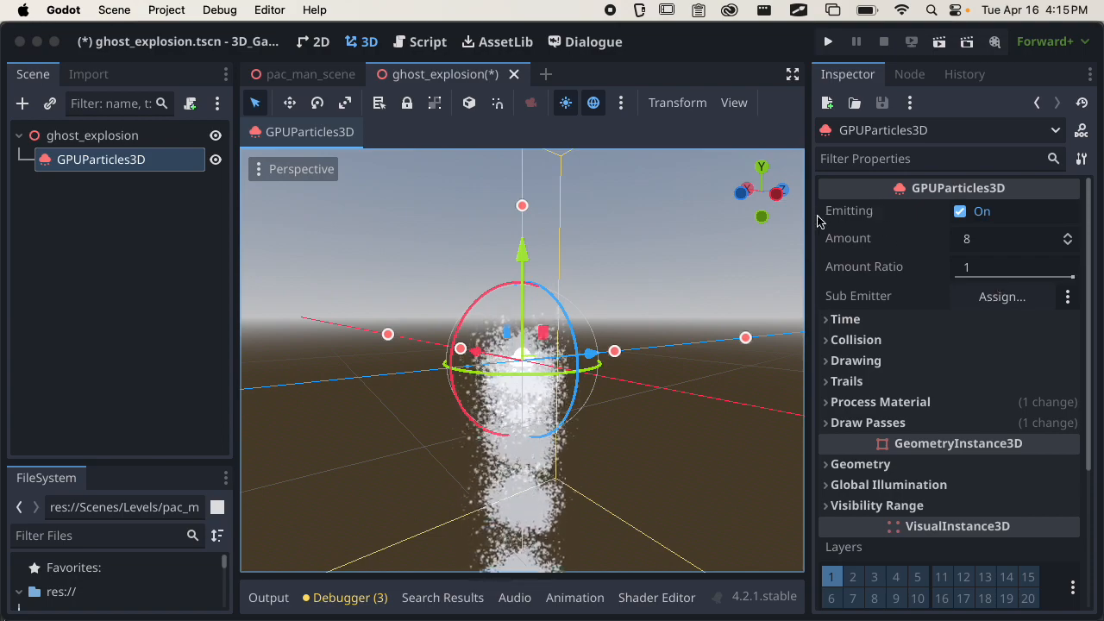
left_click(960, 212)
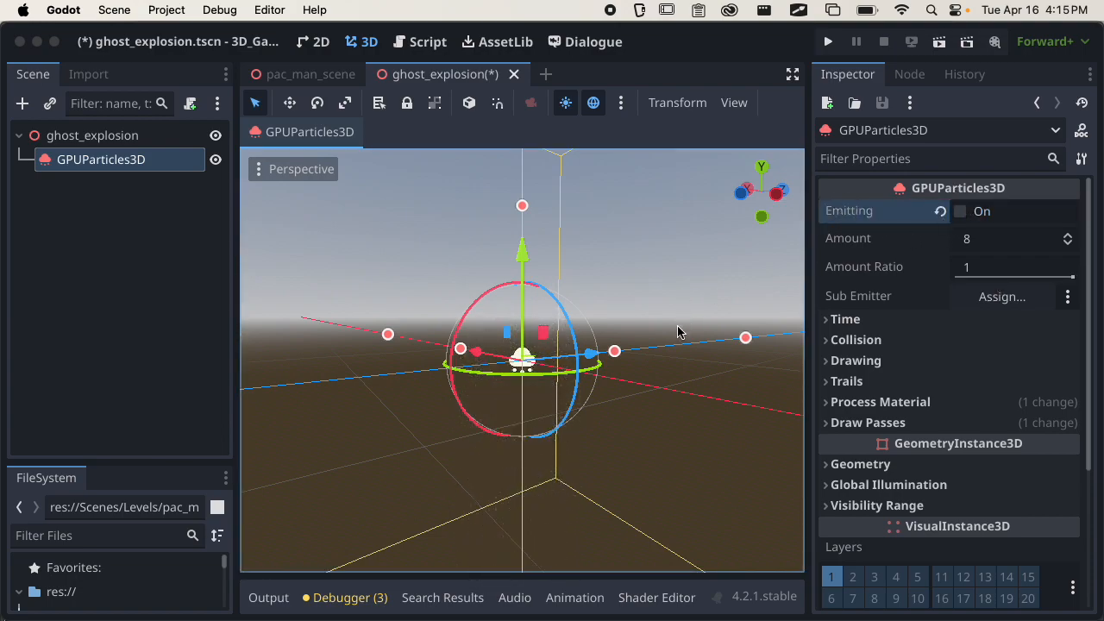
left_click(961, 212)
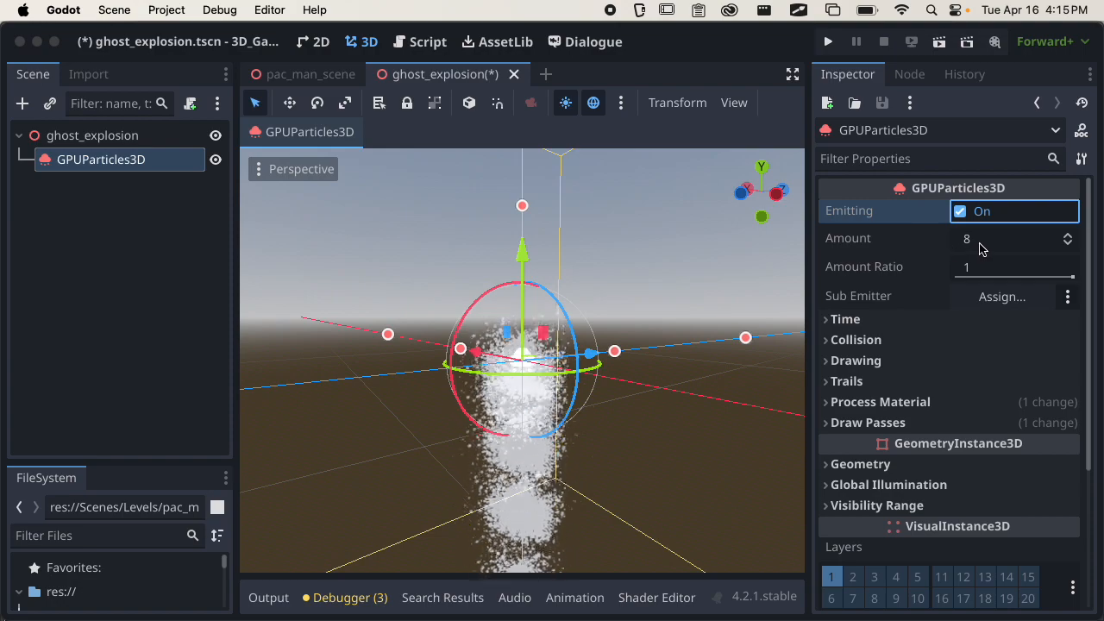
Set the particle amount to 128 and check the denser stream.
left_click(979, 250)
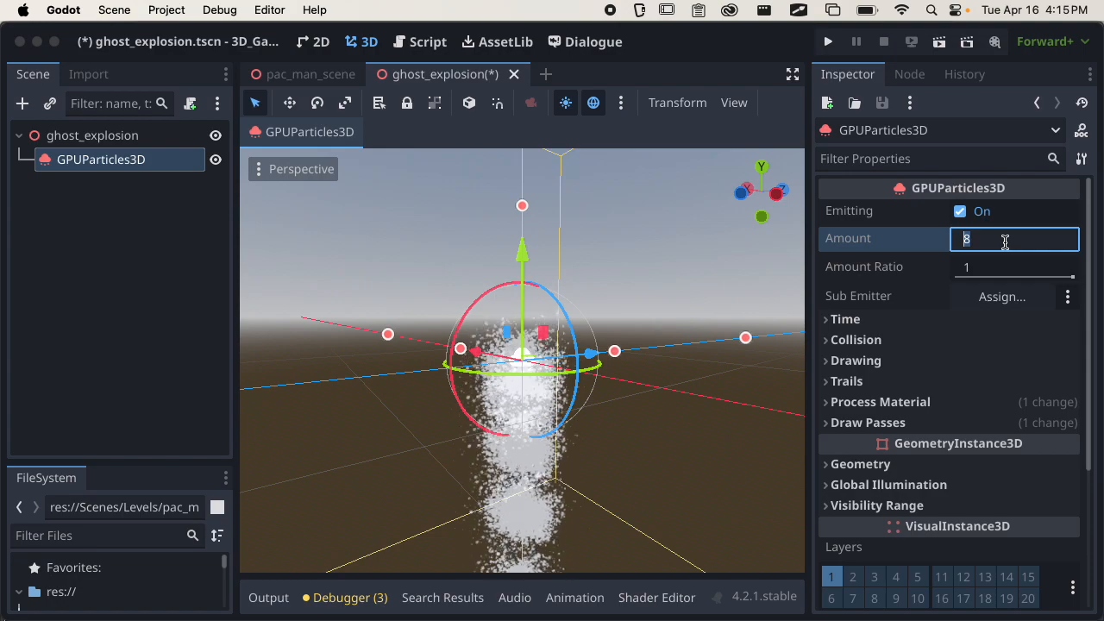
type("128")
key("Return")
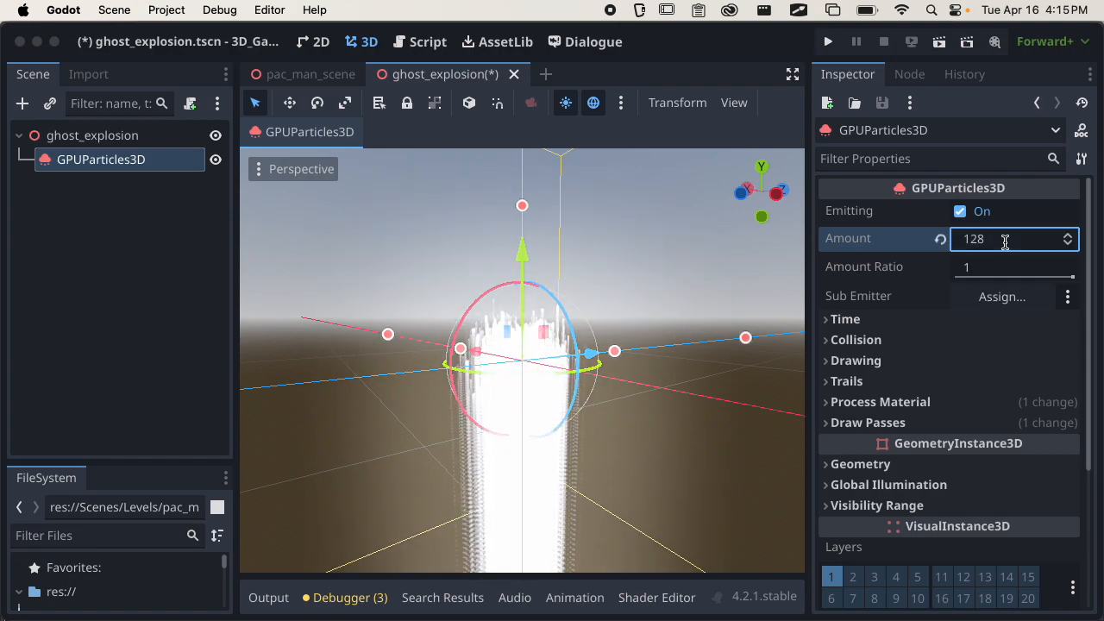
scroll(633, 412, "down", 7)
mouse_move(609, 420)
middle_mouse_down()
mouse_move(564, 475)
mouse_move(614, 375)
mouse_move(598, 433)
middle_mouse_up()
scroll(598, 431, "up", 7)
scroll(619, 413, "down", 9)
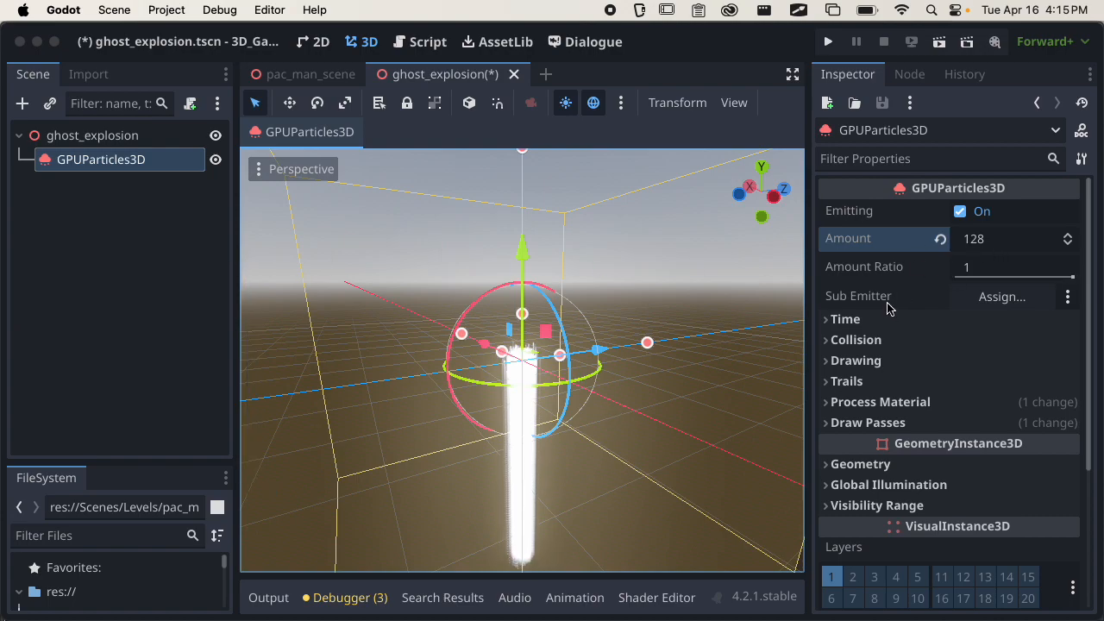
Expand the Time settings of the GPUParticles3D node.
mouse_move(875, 298)
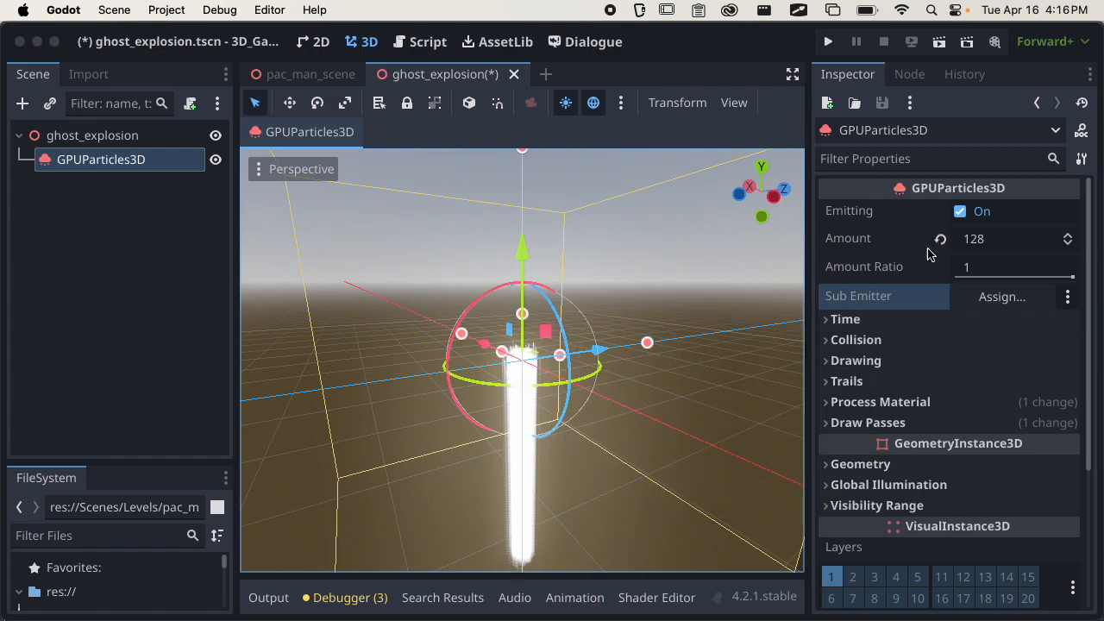
scroll(920, 239, "down", 2)
scroll(931, 239, "up", 2)
left_click(867, 319)
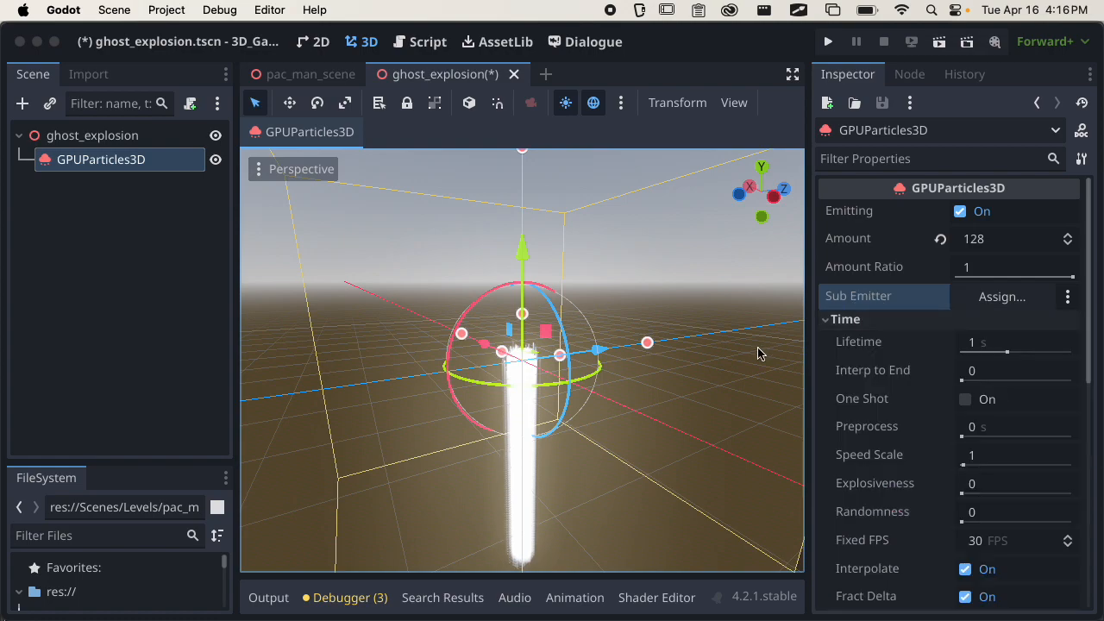
scroll(694, 369, "down", 3)
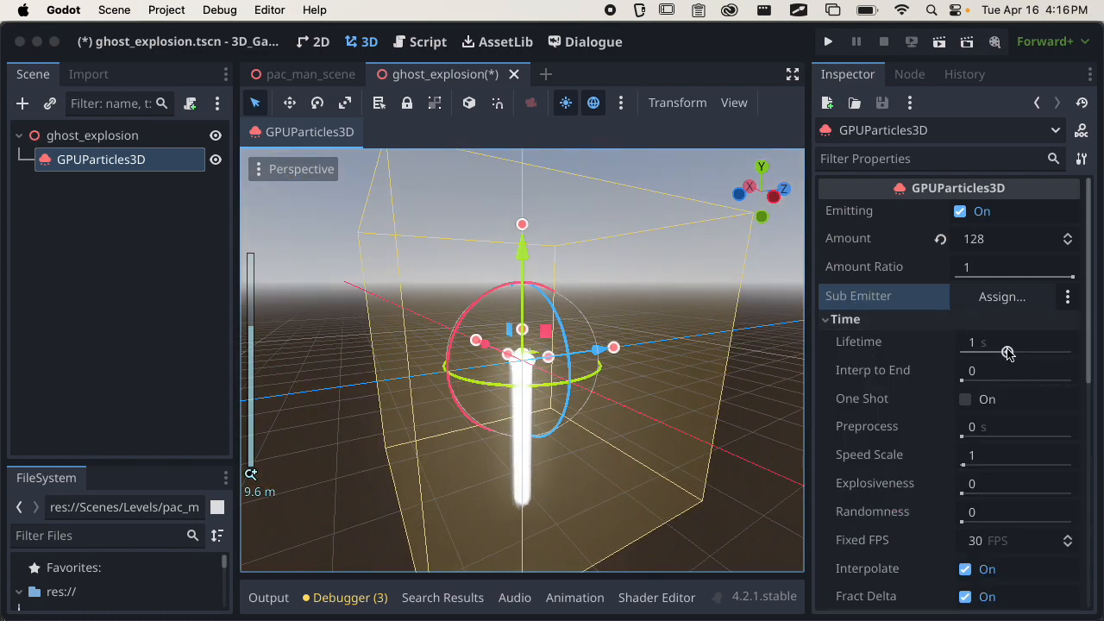
left_click(877, 321)
left_click(878, 321)
Try a particle lifetime of 0.01 s, check the effect up close and reset the lifetime to its default.
left_click_drag(973, 350, 949, 351)
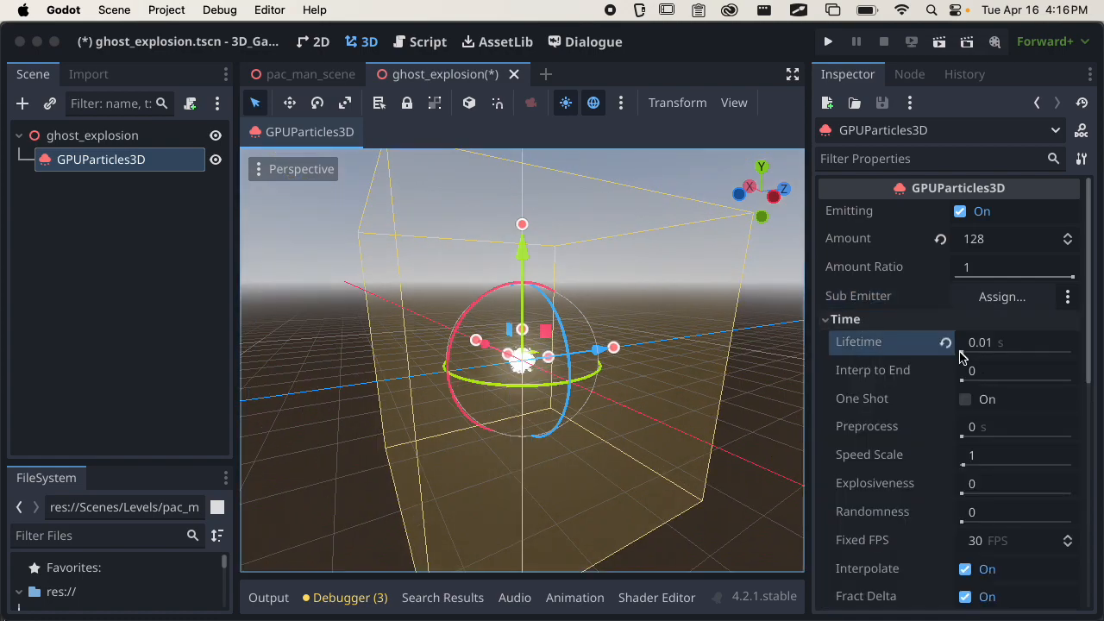
scroll(638, 401, "up", 5)
scroll(617, 401, "up", 10)
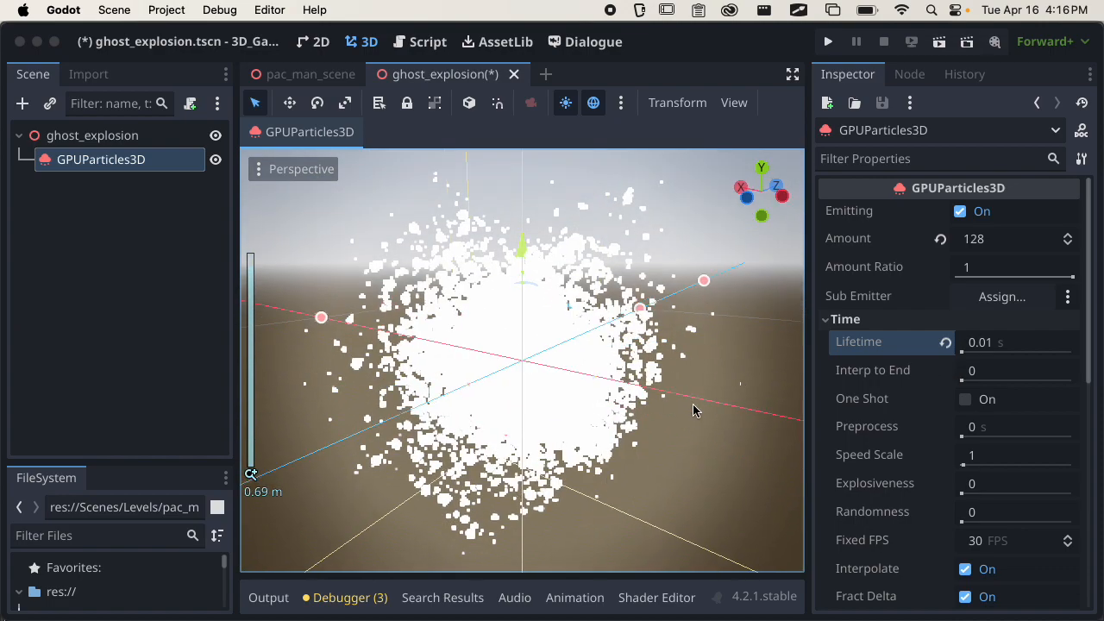
scroll(603, 379, "down", 7)
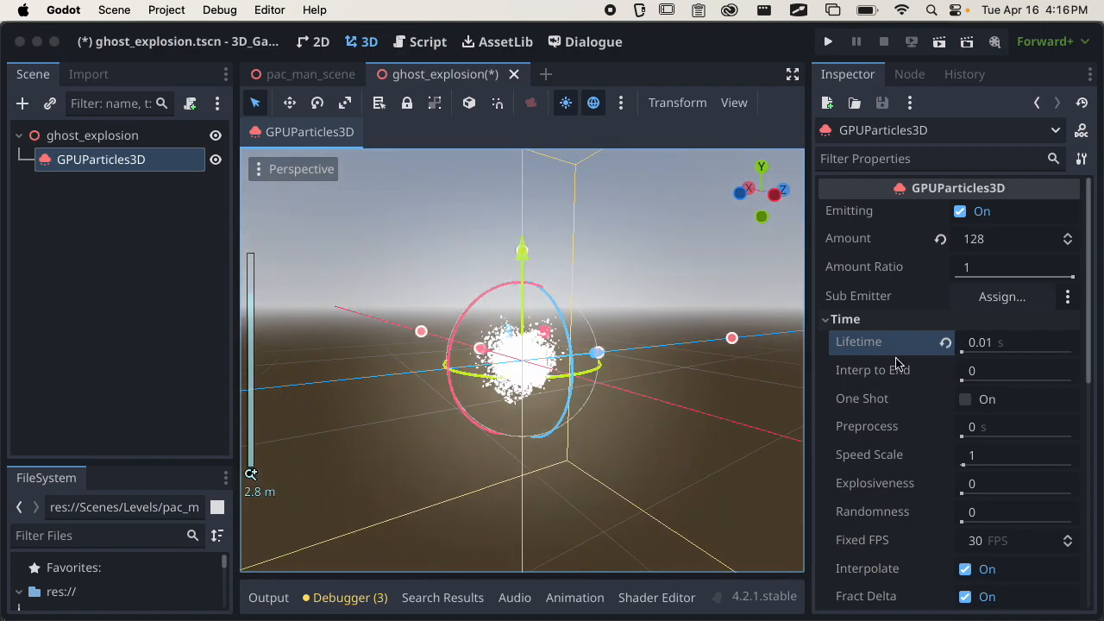
left_click(945, 343)
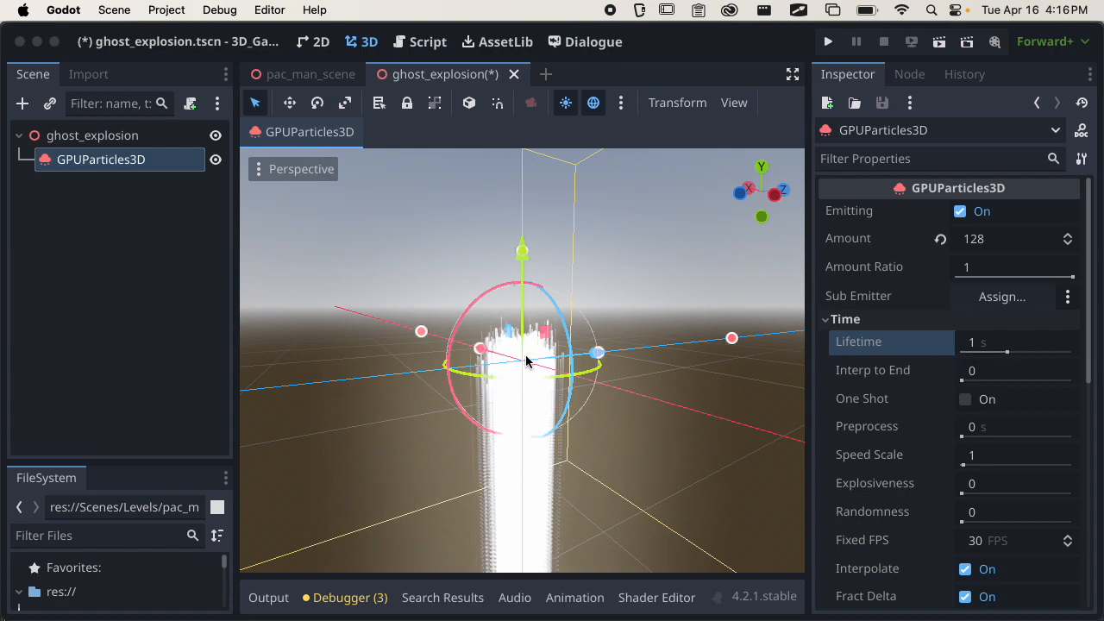
Set the particle lifetime to 0.5 s and check the shortened stream.
scroll(574, 364, "down", 5)
left_click(988, 345)
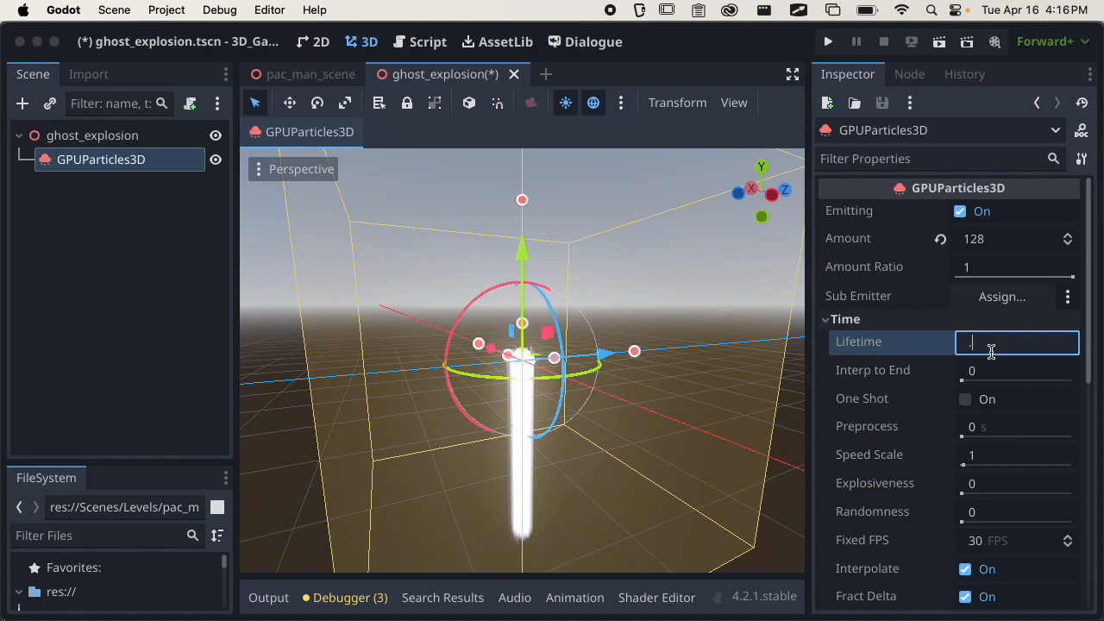
key("Return")
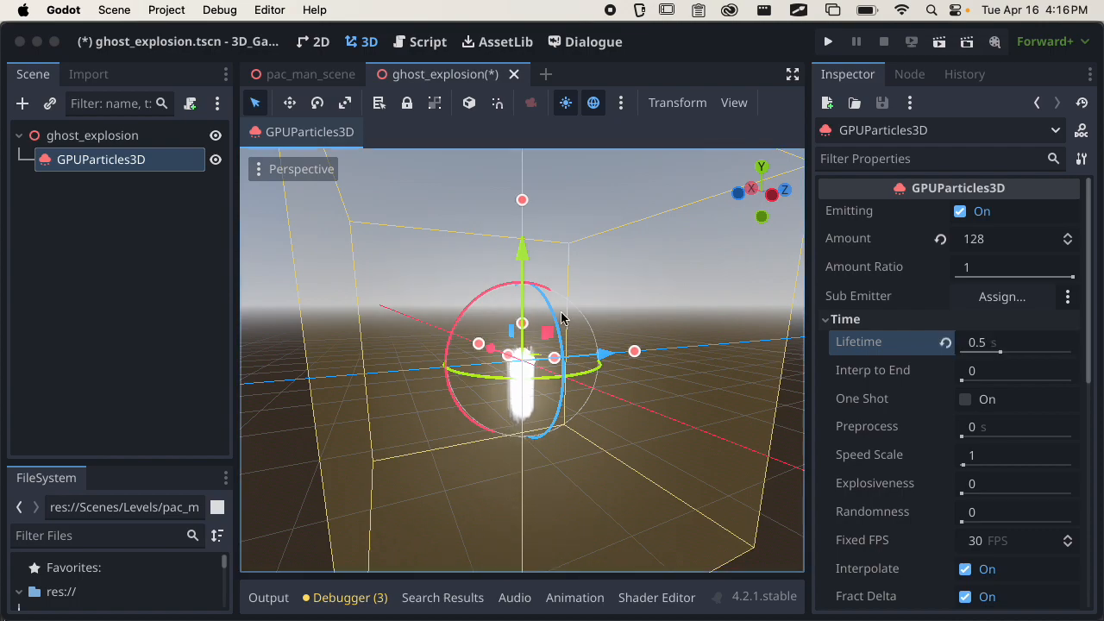
scroll(567, 352, "up", 5)
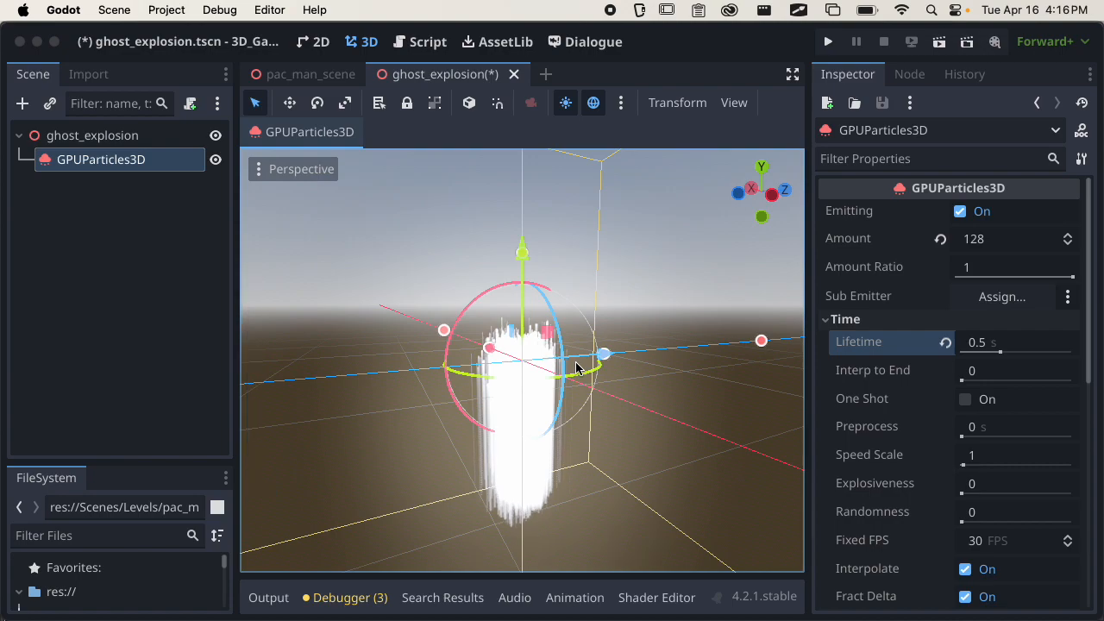
Try One Shot by triggering single emissions, turn it off again and re-enable continuous emitting.
left_click(964, 400)
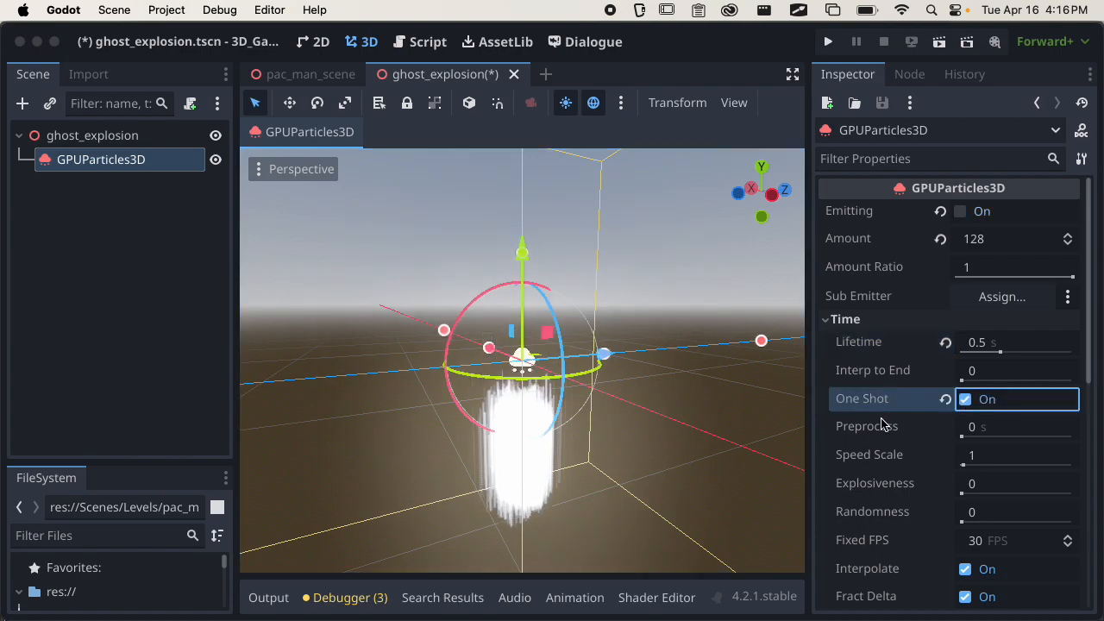
left_click(960, 212)
left_click(961, 213)
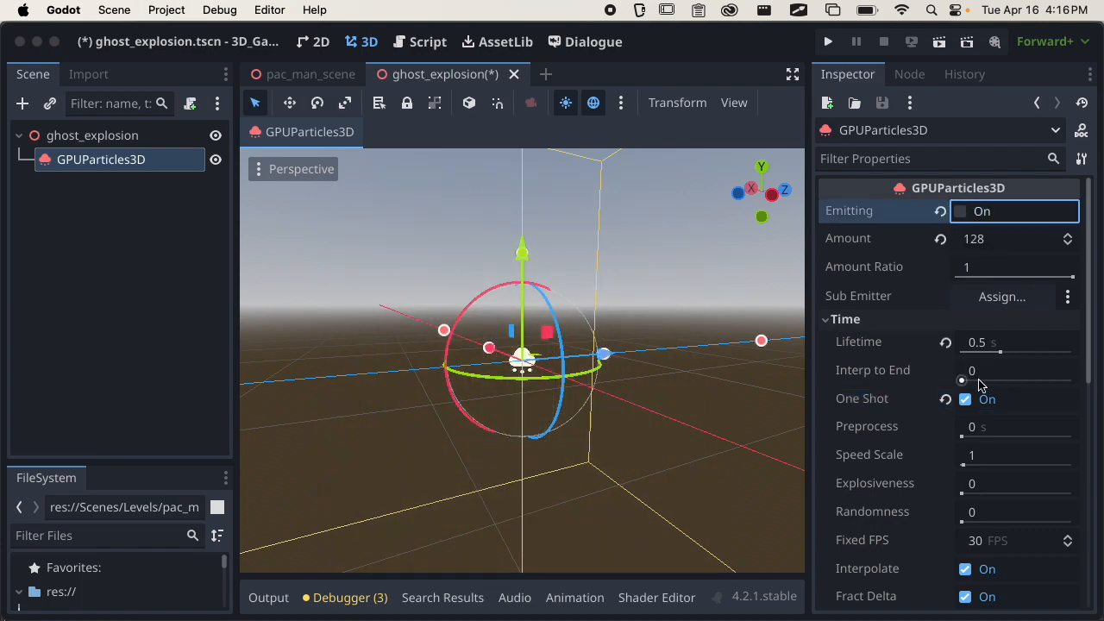
left_click(965, 400)
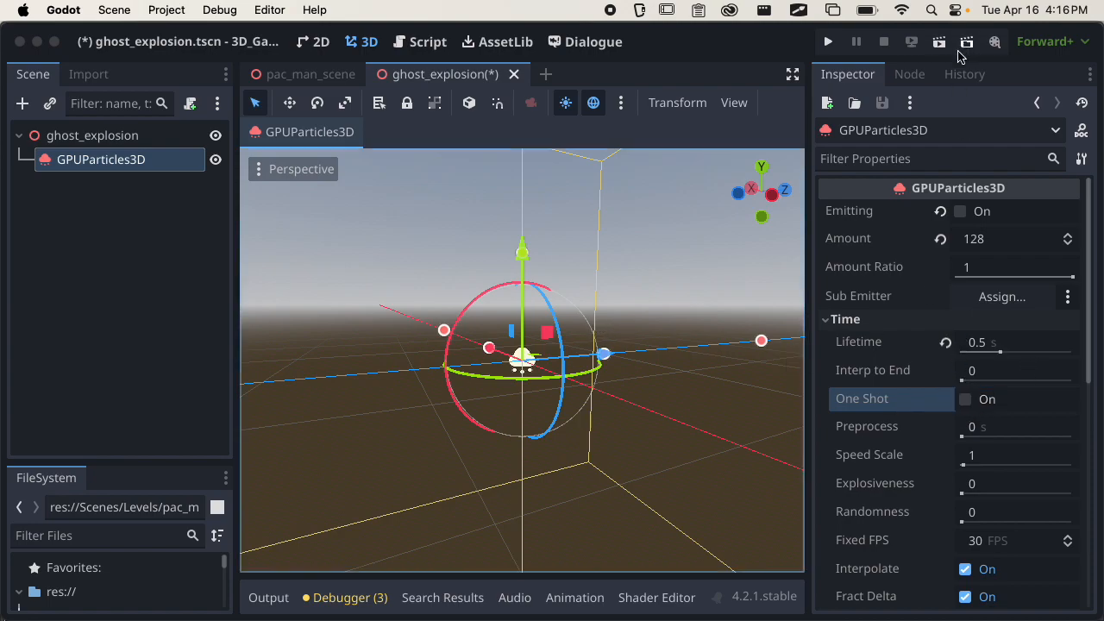
left_click(960, 211)
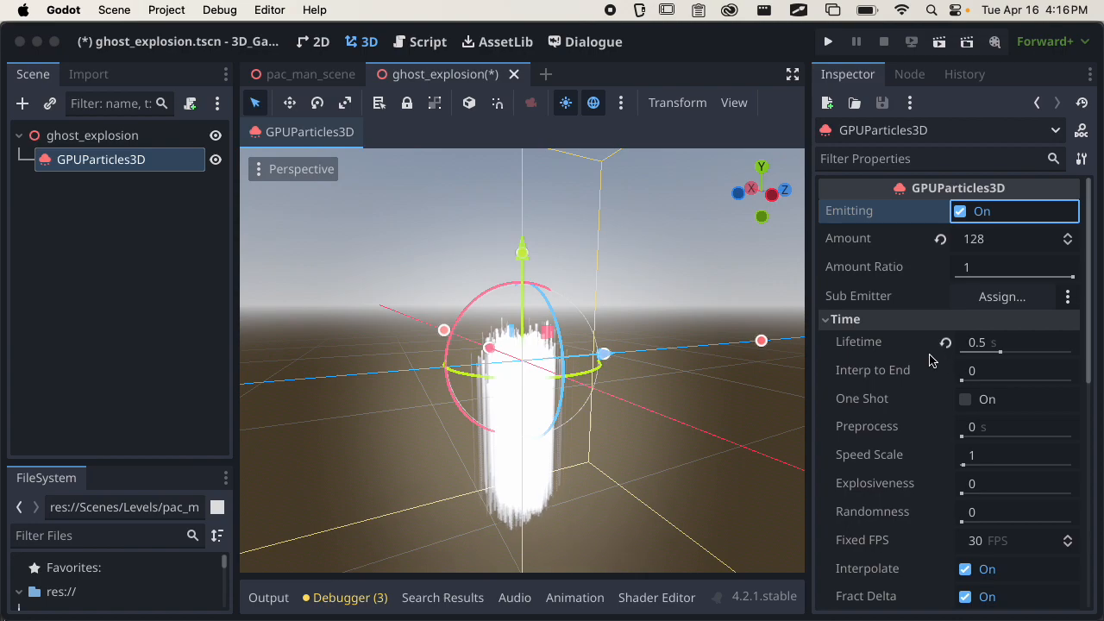
Try a Speed Scale of 64 for the particles and reset it to its default.
scroll(940, 358, "down", 1)
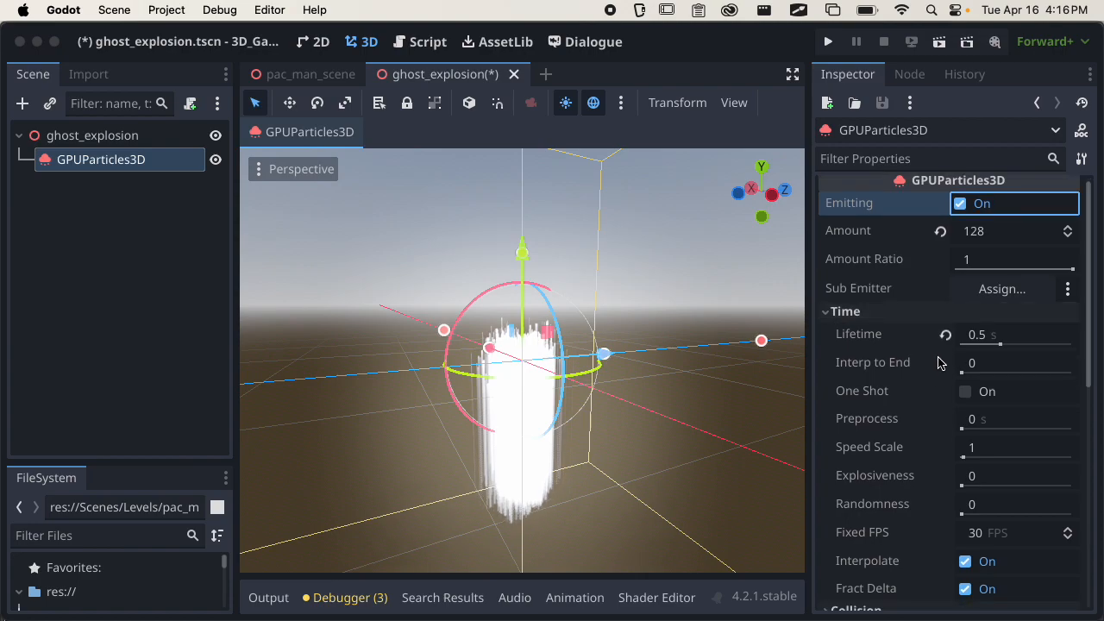
left_click(876, 428)
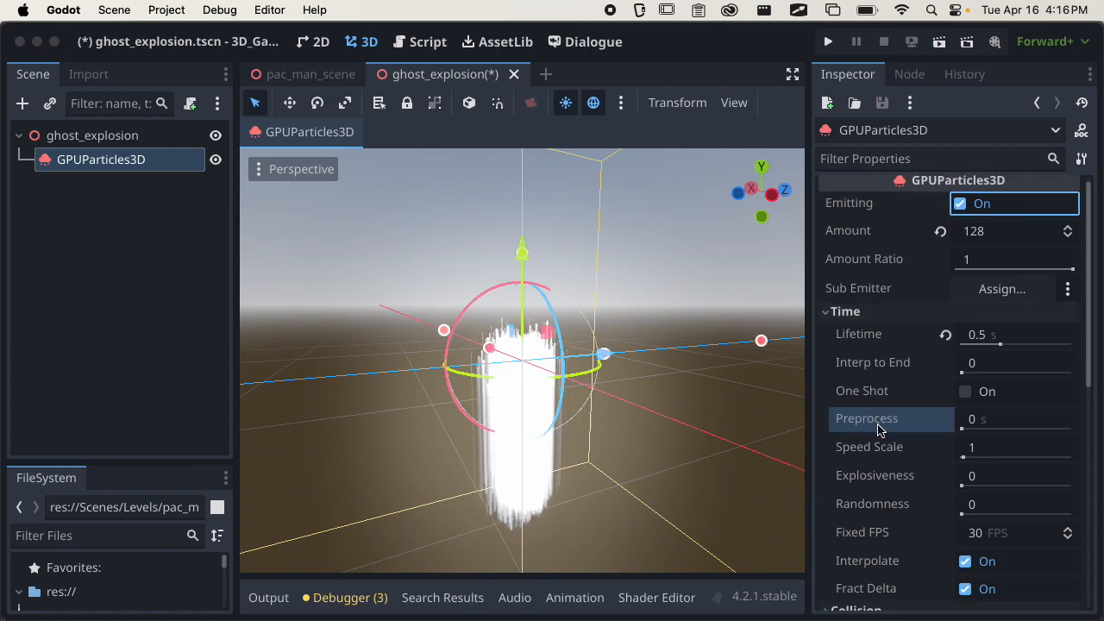
mouse_move(880, 430)
left_click_drag(970, 458, 1076, 447)
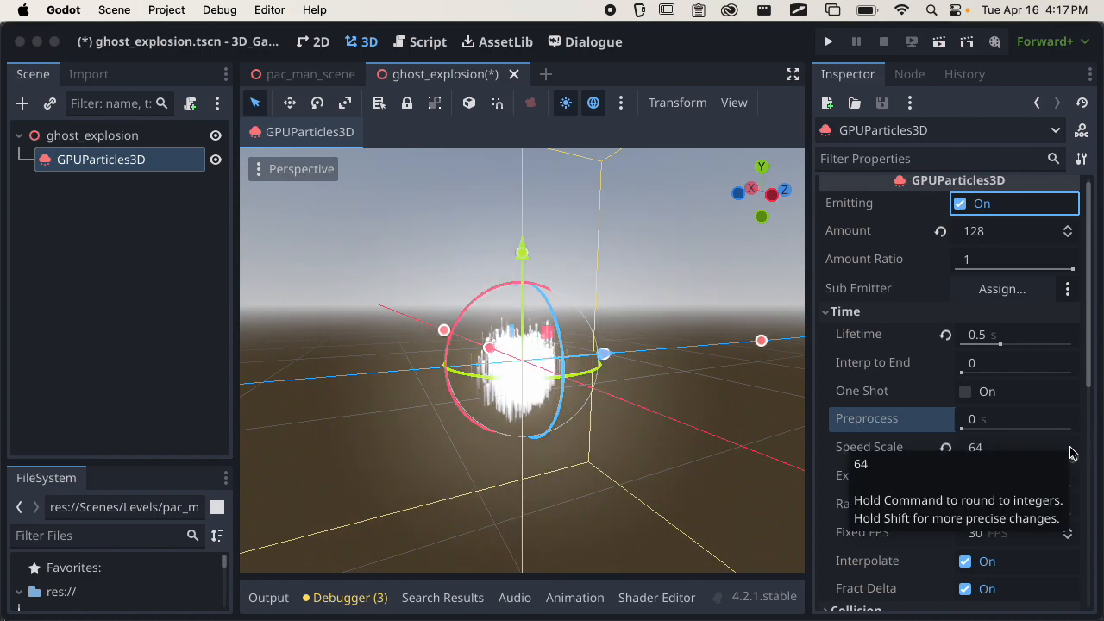
left_click(946, 449)
Try Explosiveness and Randomness at 1, settle both at 0.5 and check the particle effect.
left_click_drag(967, 486, 1085, 475)
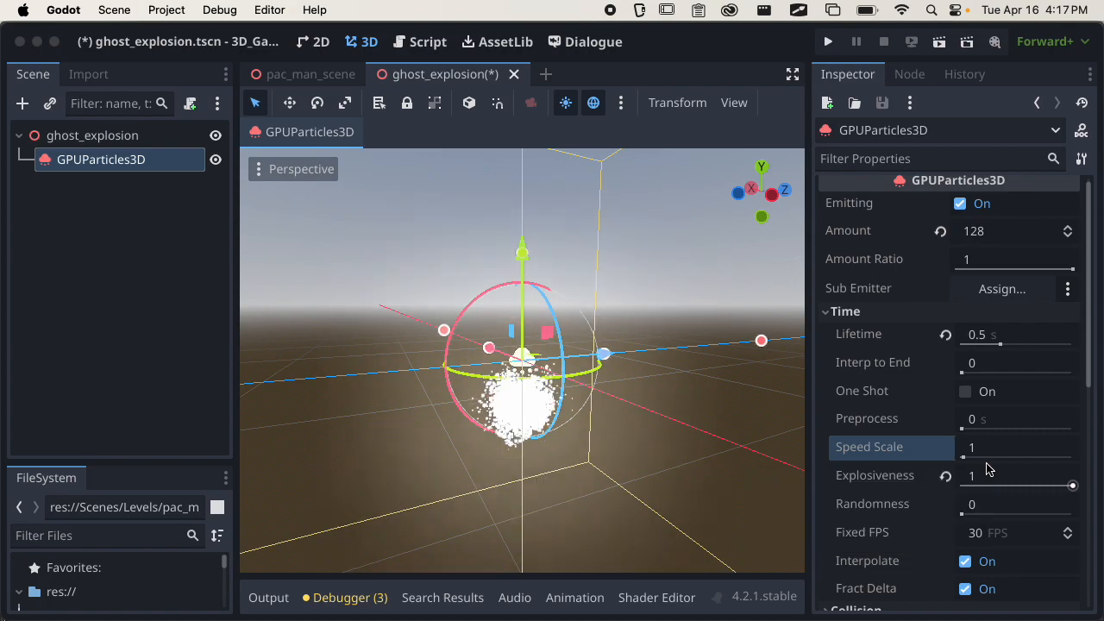
left_click_drag(973, 507, 1070, 507)
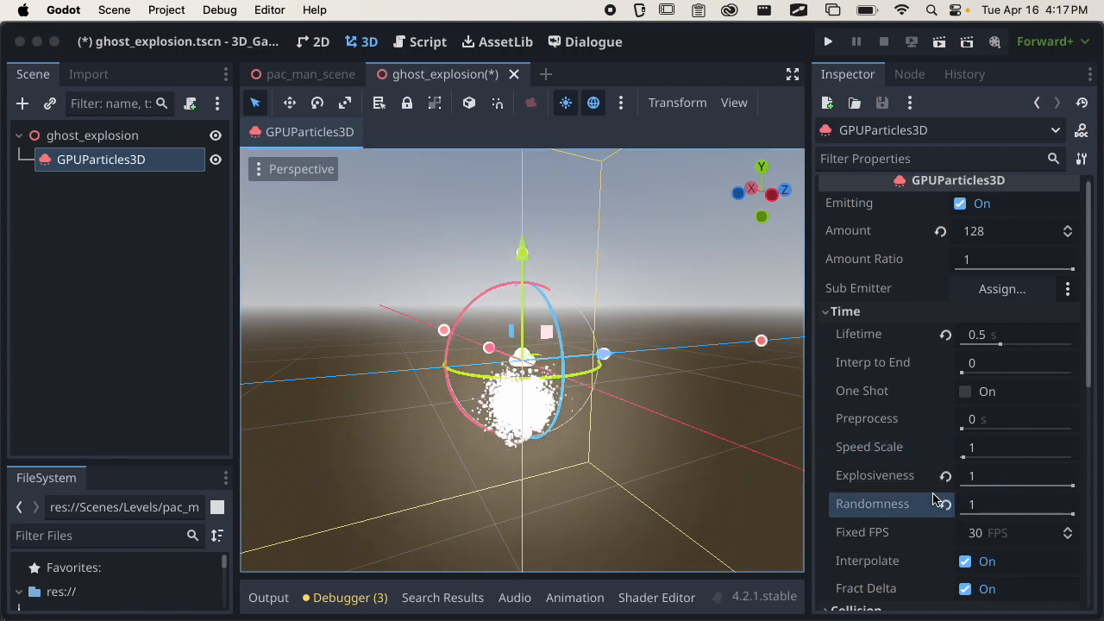
left_click(1000, 476)
type("1")
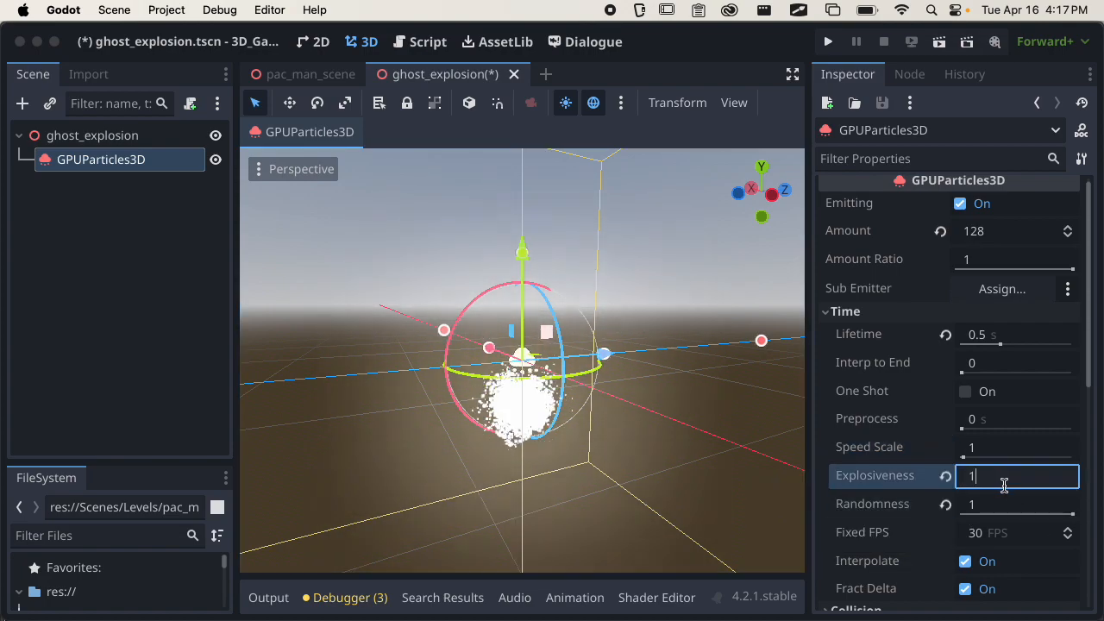
key("Return")
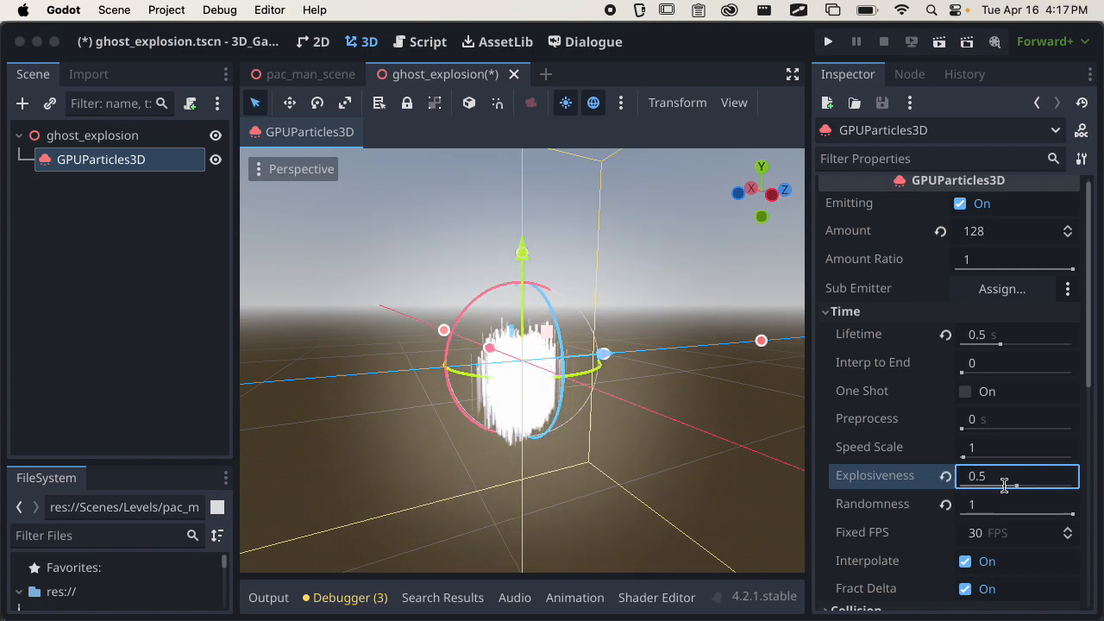
left_click(1000, 508)
type(".5")
key("Return")
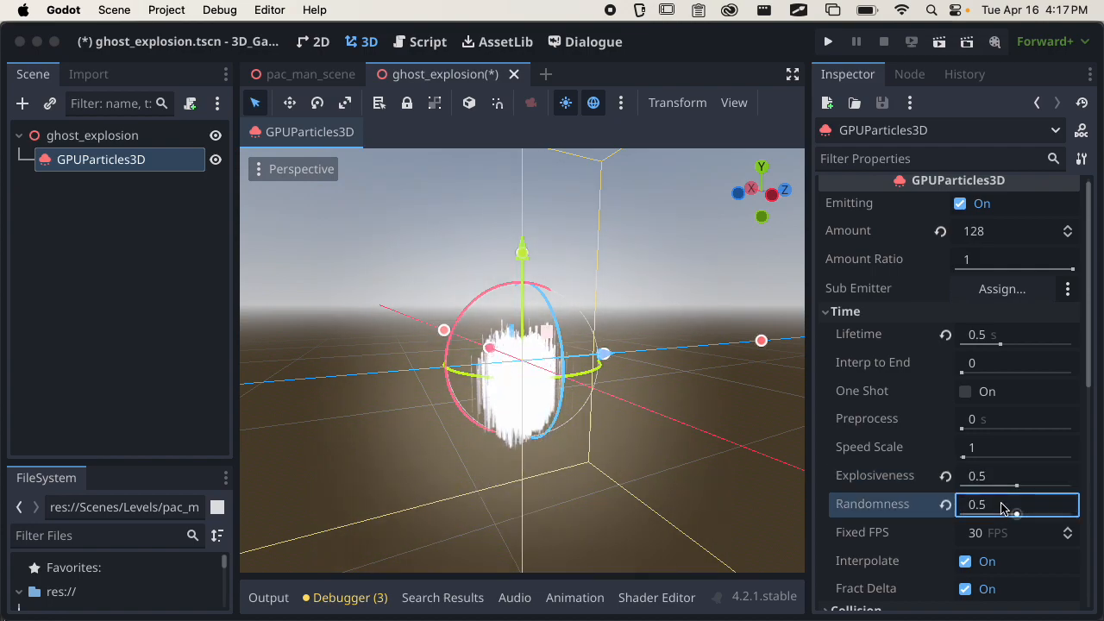
scroll(624, 426, "down", 5)
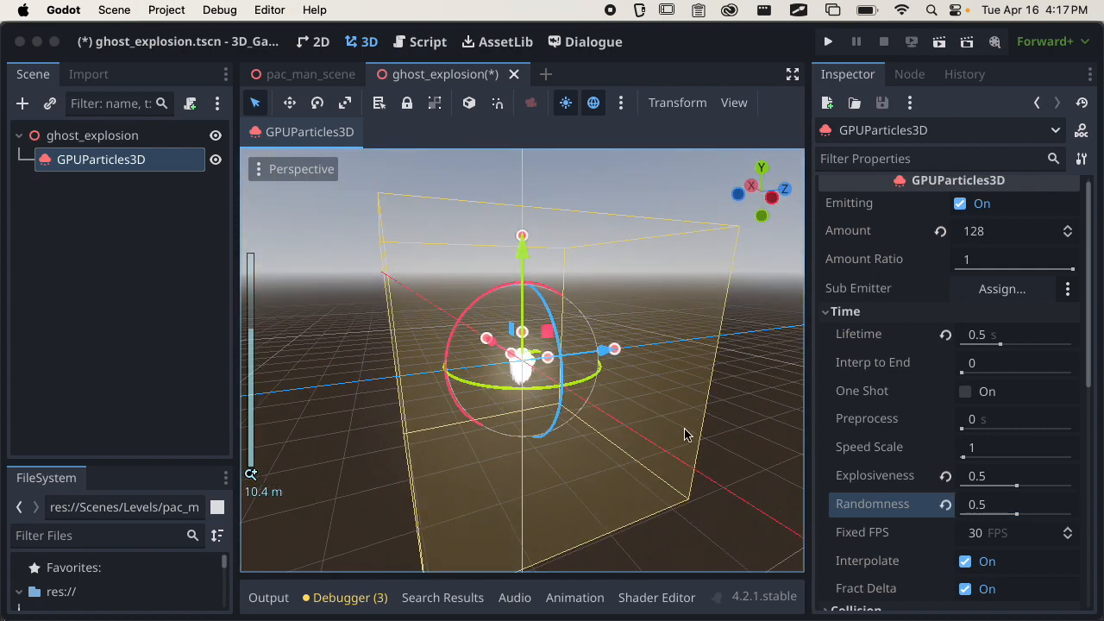
scroll(699, 434, "up", 5)
scroll(923, 442, "down", 1)
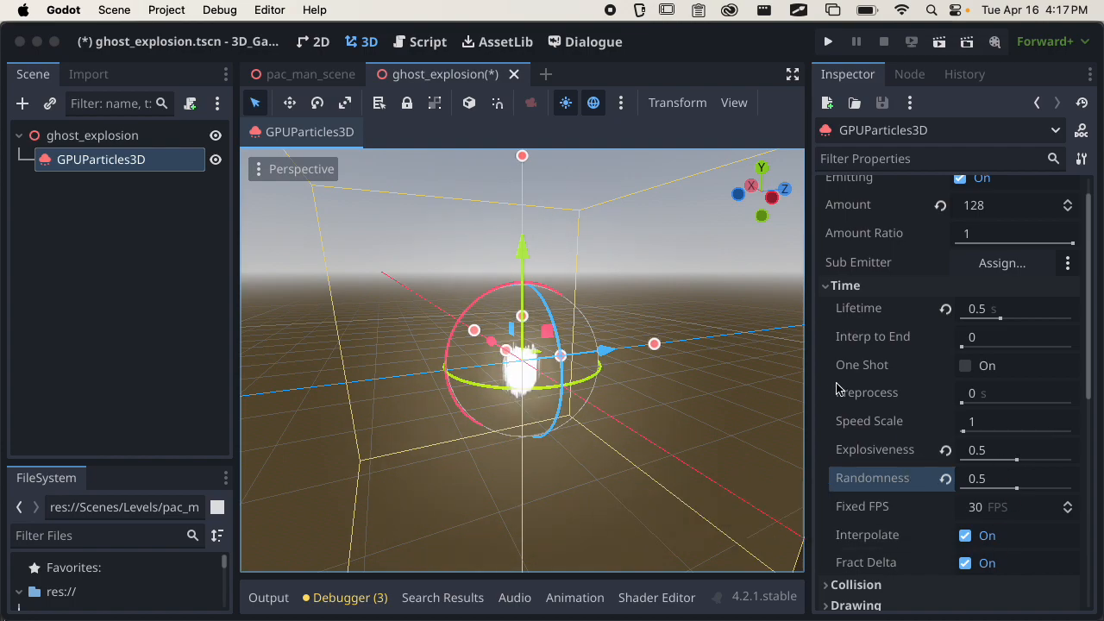
Review the particle node's Collision, Drawing and Trails settings.
left_click(850, 286)
left_click(889, 308)
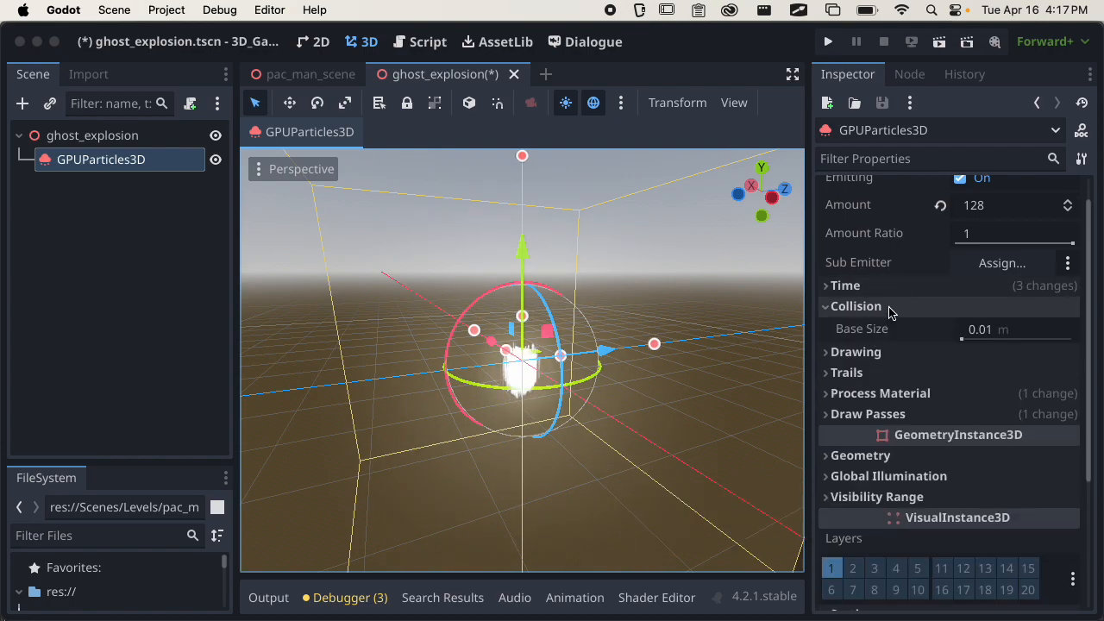
mouse_move(918, 329)
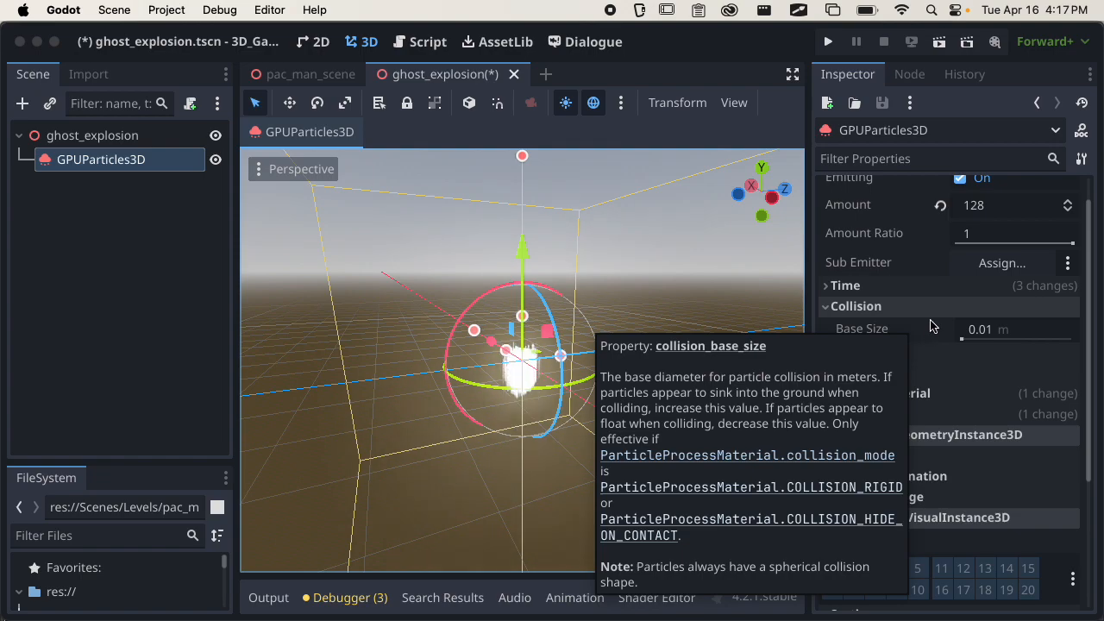
left_click(889, 307)
left_click(890, 329)
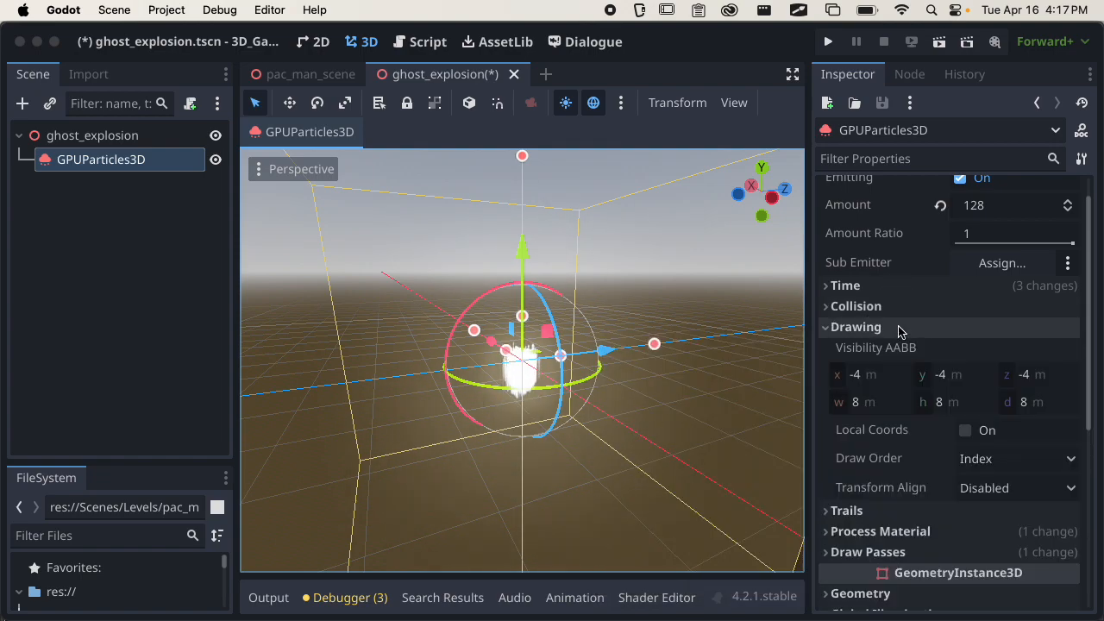
left_click(890, 328)
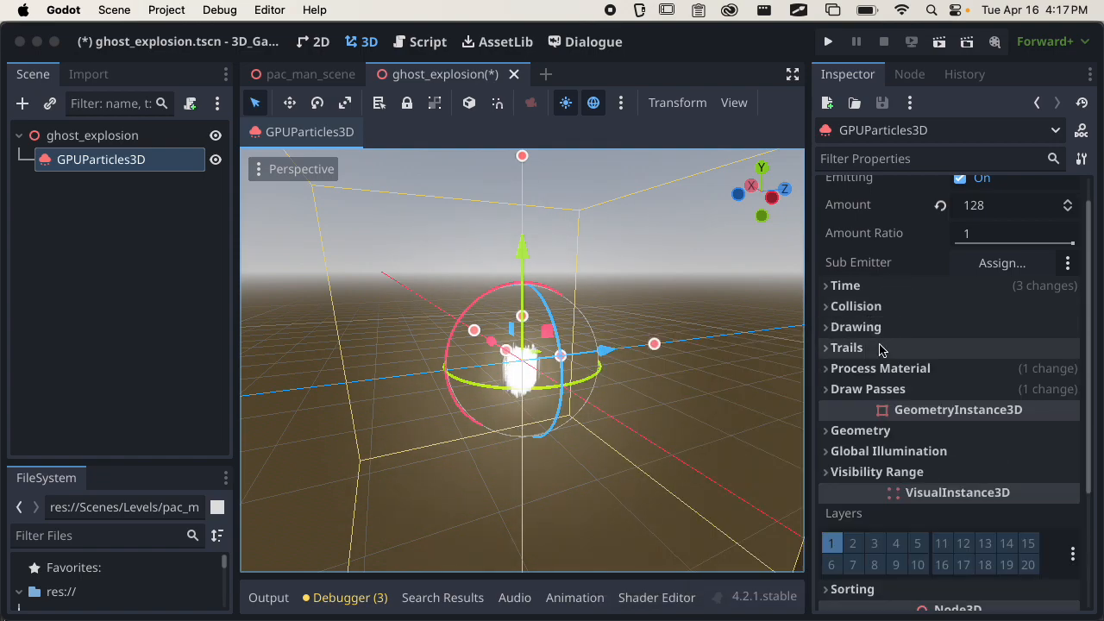
left_click(880, 348)
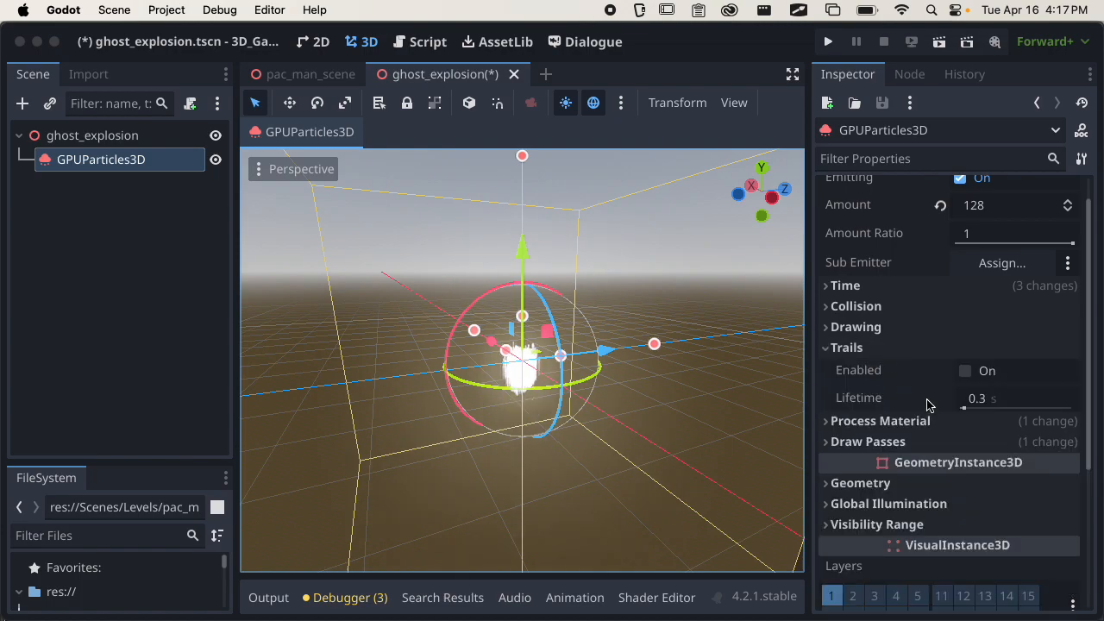
left_click(880, 327)
left_click(878, 327)
left_click(879, 347)
Open the process material and expand its Spawn velocity settings.
left_click(887, 368)
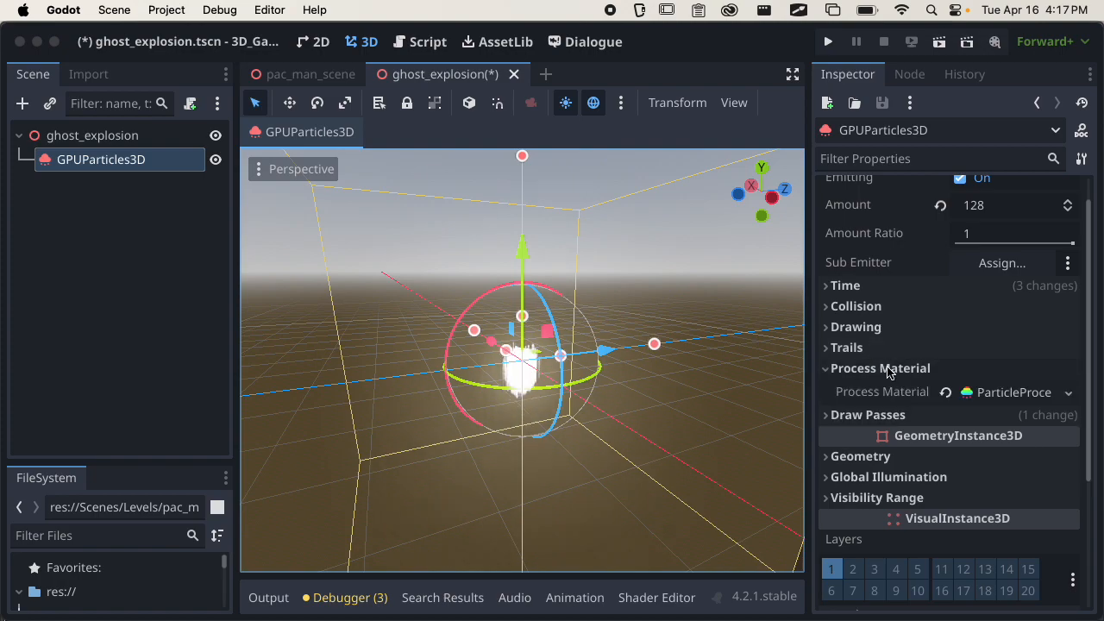
left_click(986, 392)
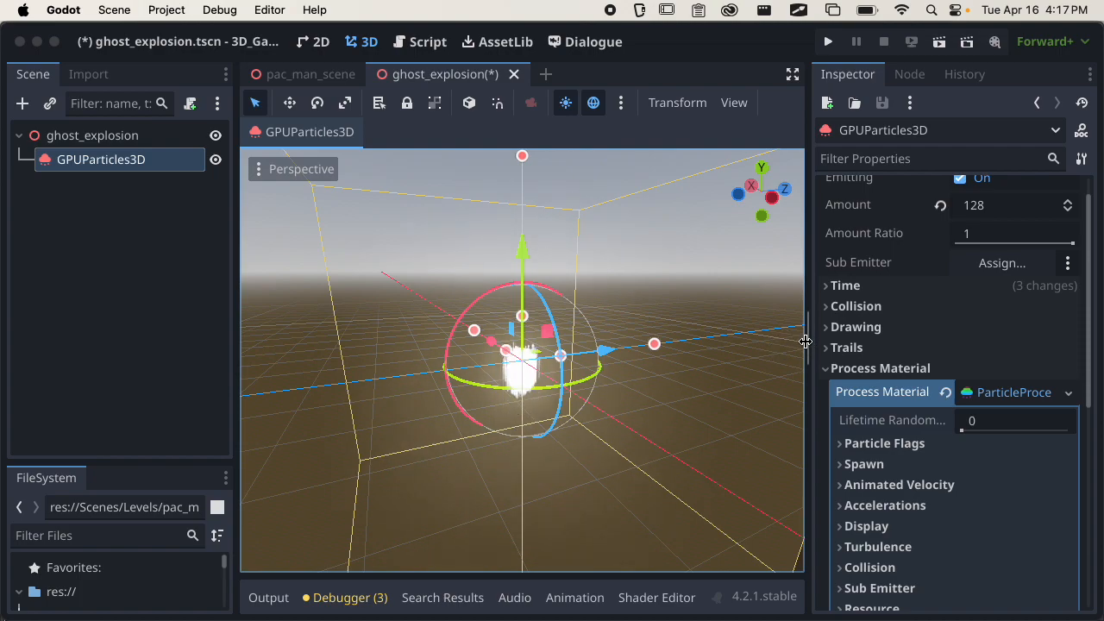
scroll(894, 330, "down", 3)
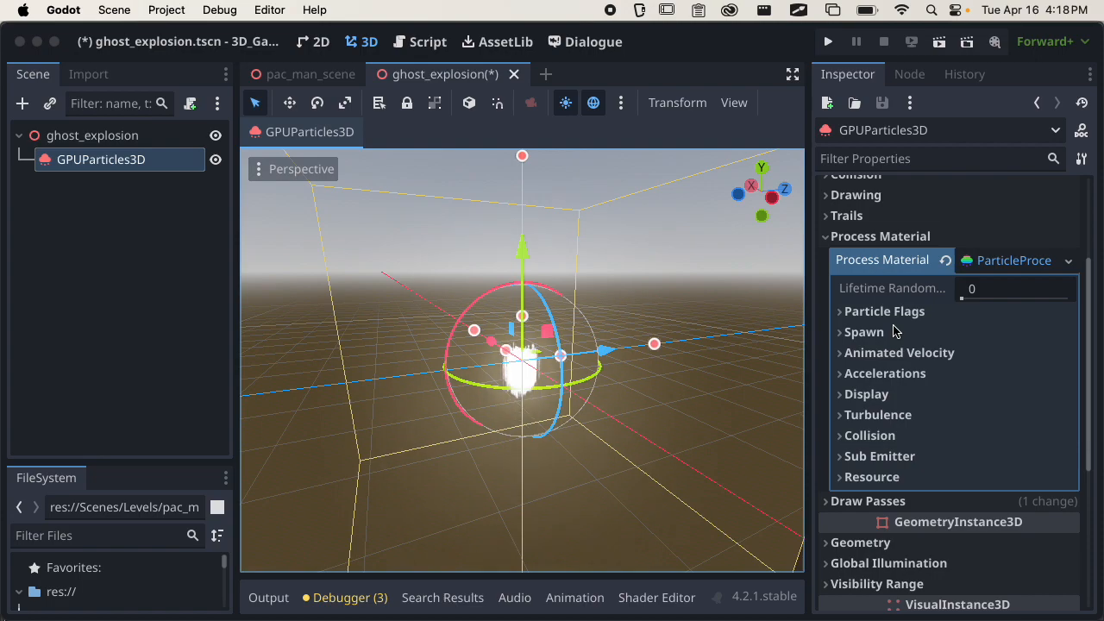
left_click(865, 332)
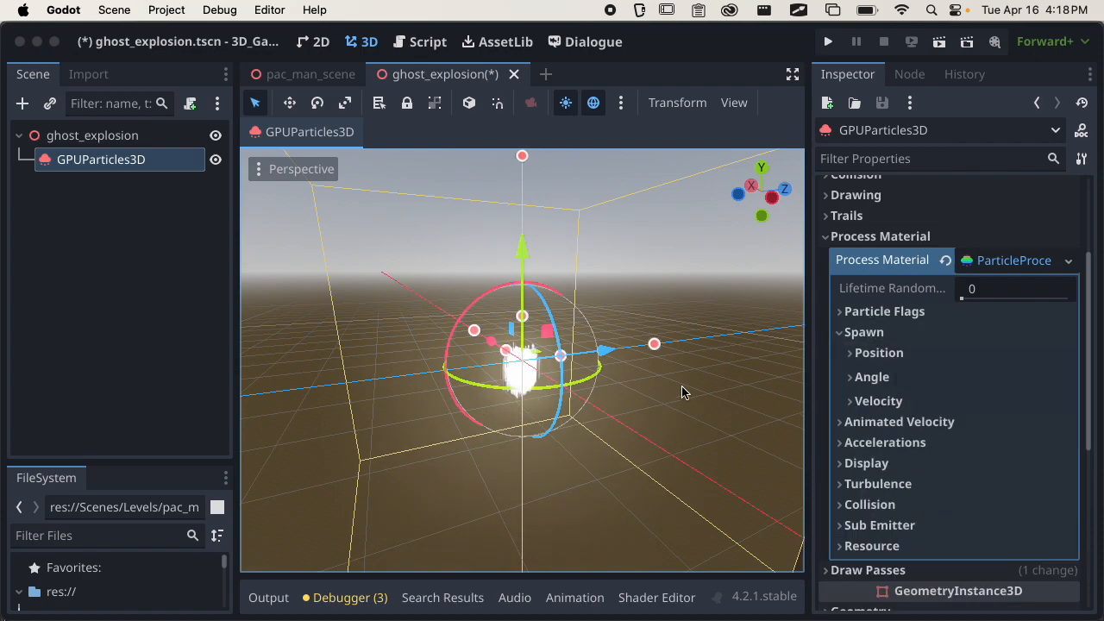
scroll(681, 393, "down", 5)
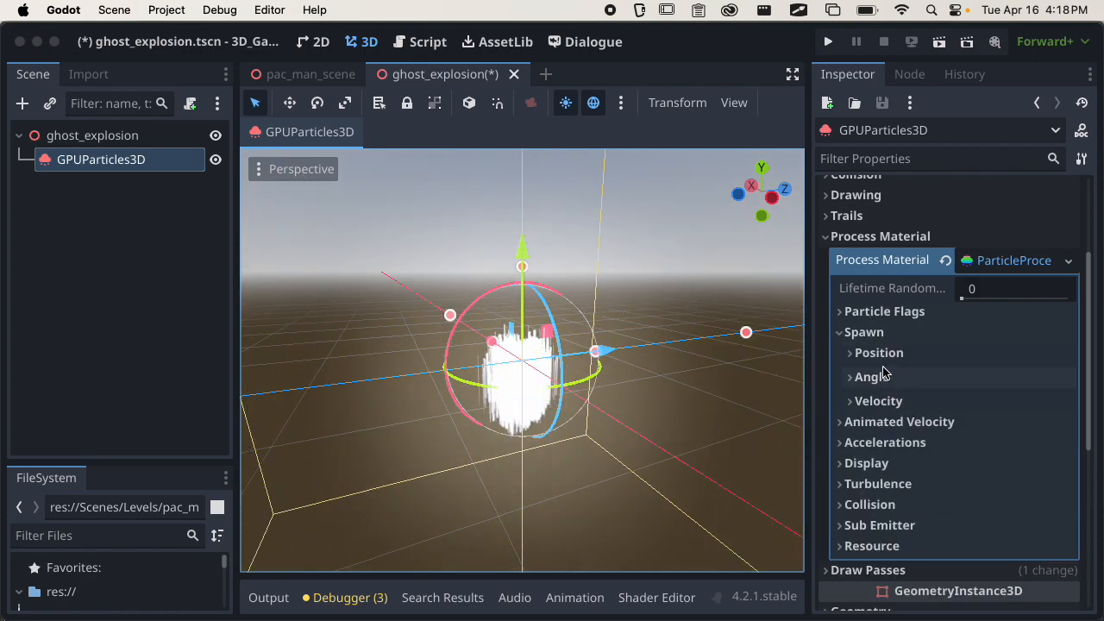
left_click(879, 401)
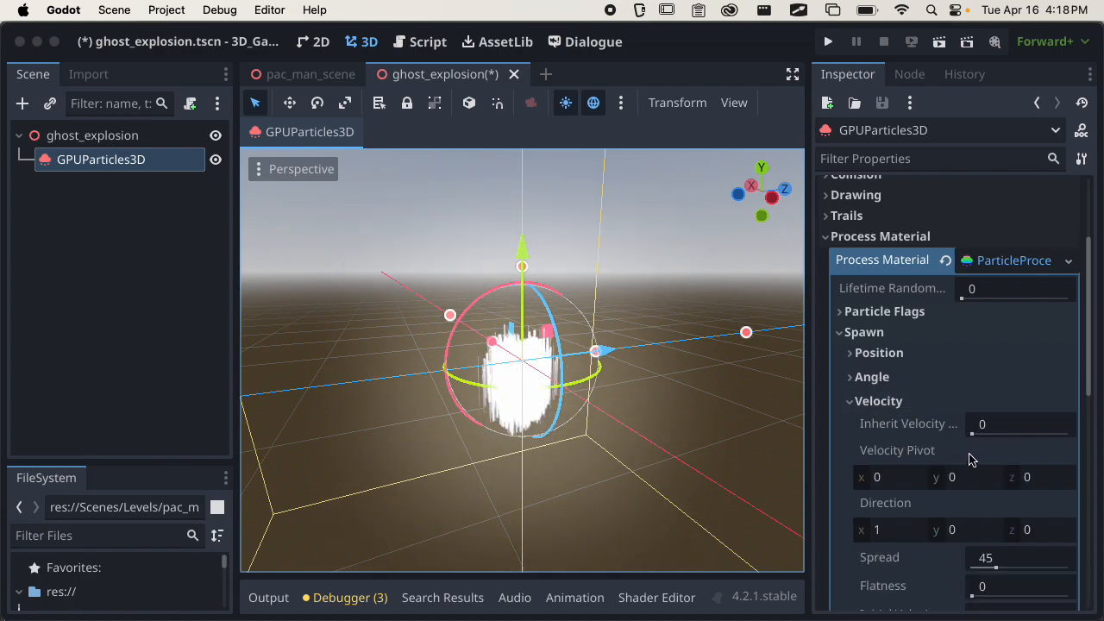
scroll(733, 423, "down", 1)
scroll(1006, 483, "down", 1)
scroll(991, 470, "down", 2)
Try initial velocities of 1, 2 and 5 for the spawned particles and check the burst.
left_click(993, 529)
type("1")
key("Return")
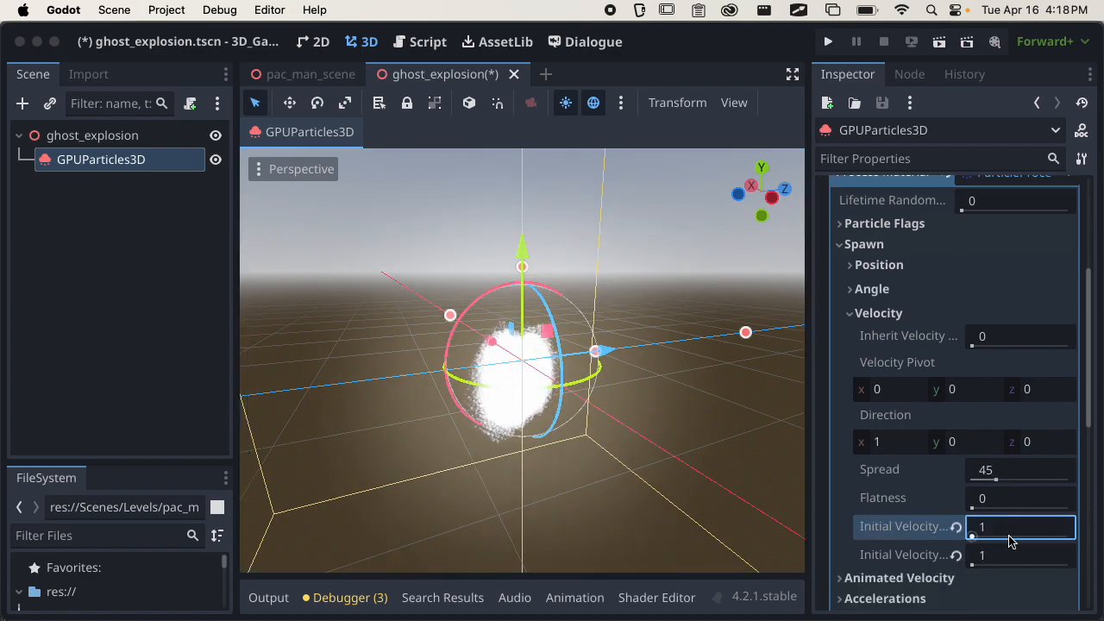
left_click(1008, 529)
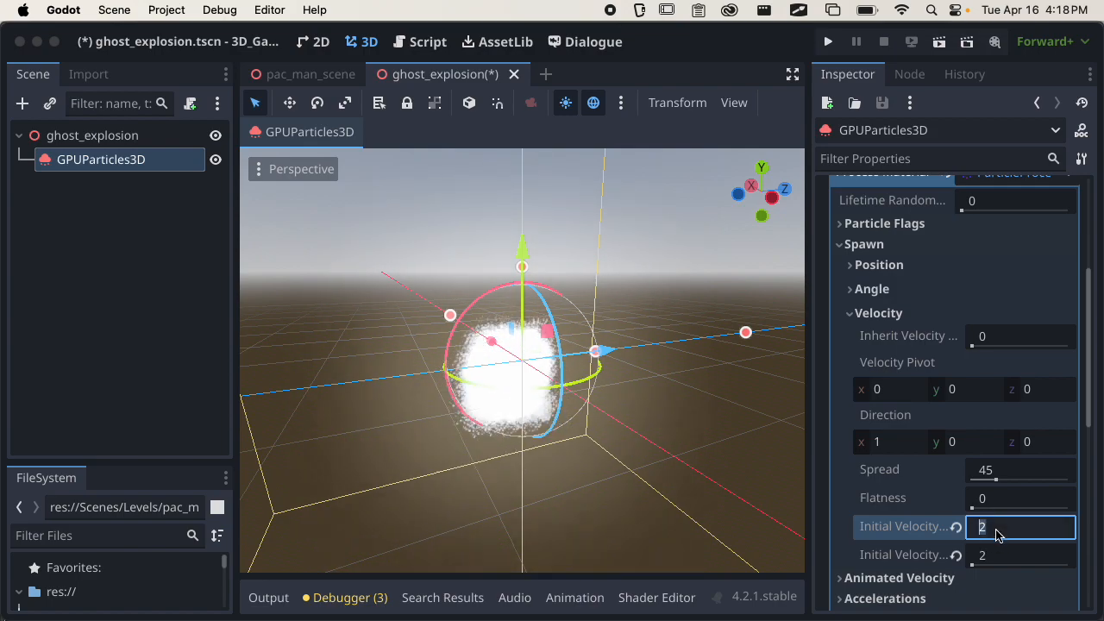
key("Return")
scroll(658, 443, "down", 4)
middle_click_drag(658, 444, 556, 420)
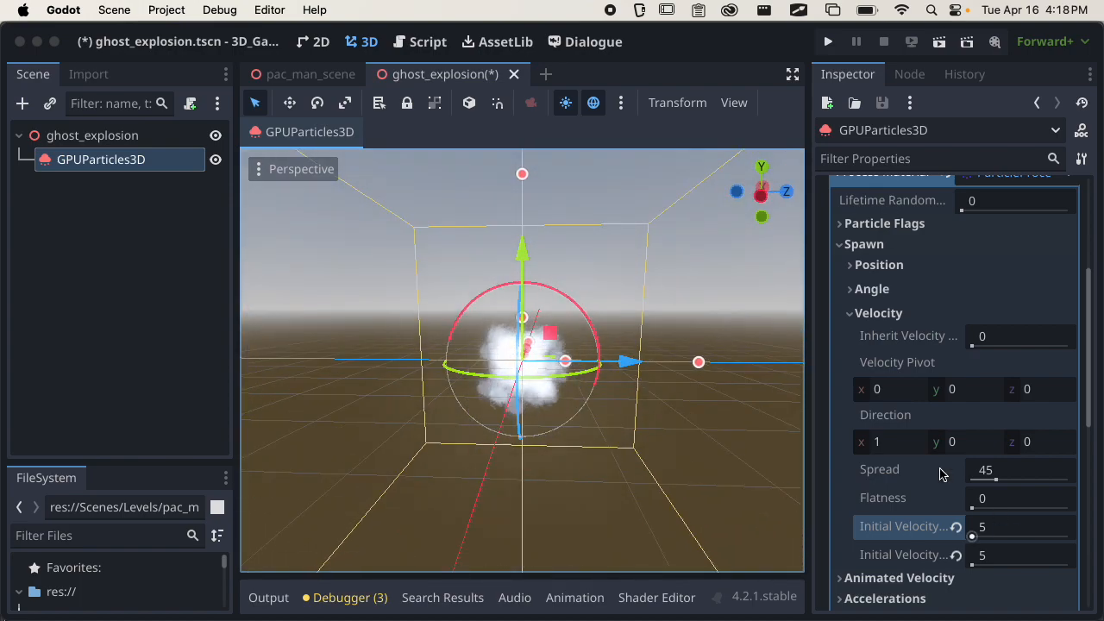
Set the particles' initial velocity to 10 and check the emission direction from several angles.
left_click(1011, 533)
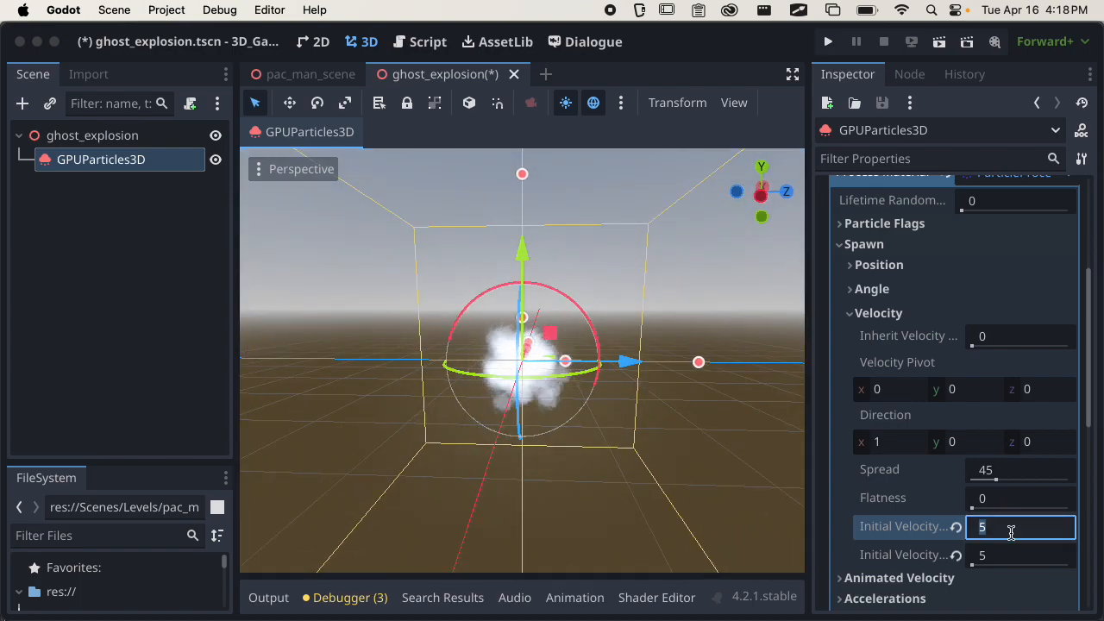
middle_click_drag(493, 341, 695, 354)
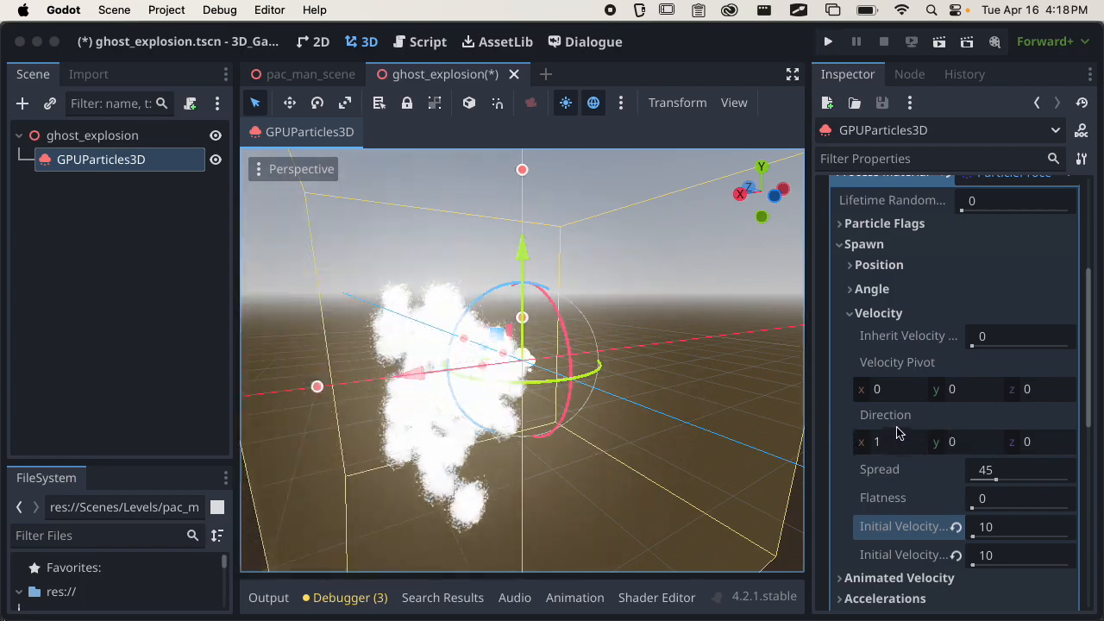
middle_click_drag(617, 426, 565, 433)
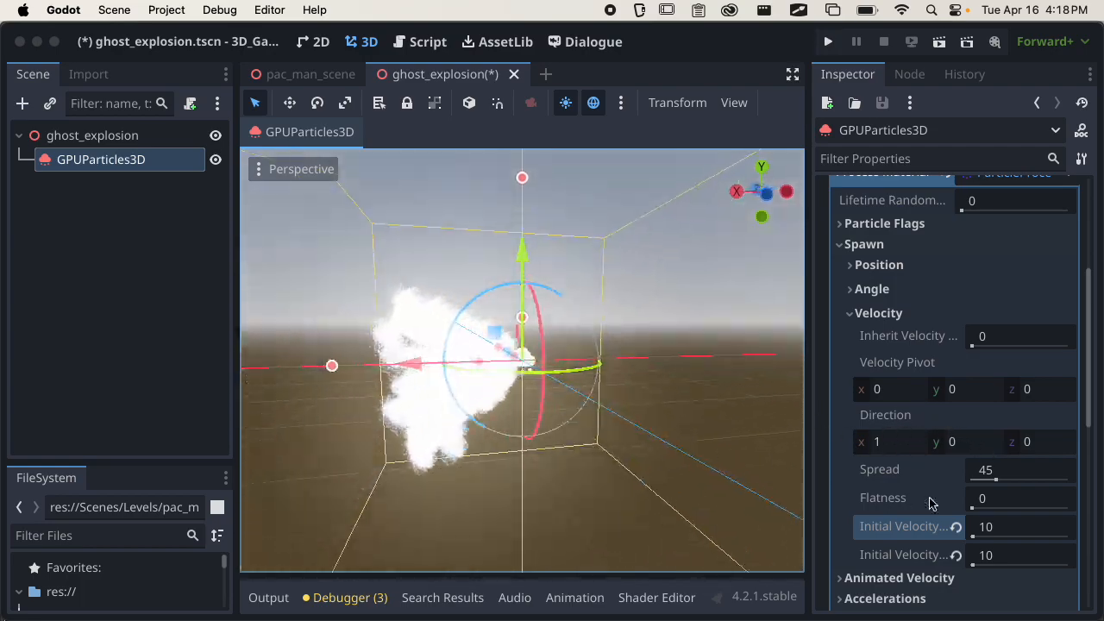
middle_click_drag(624, 409, 627, 492)
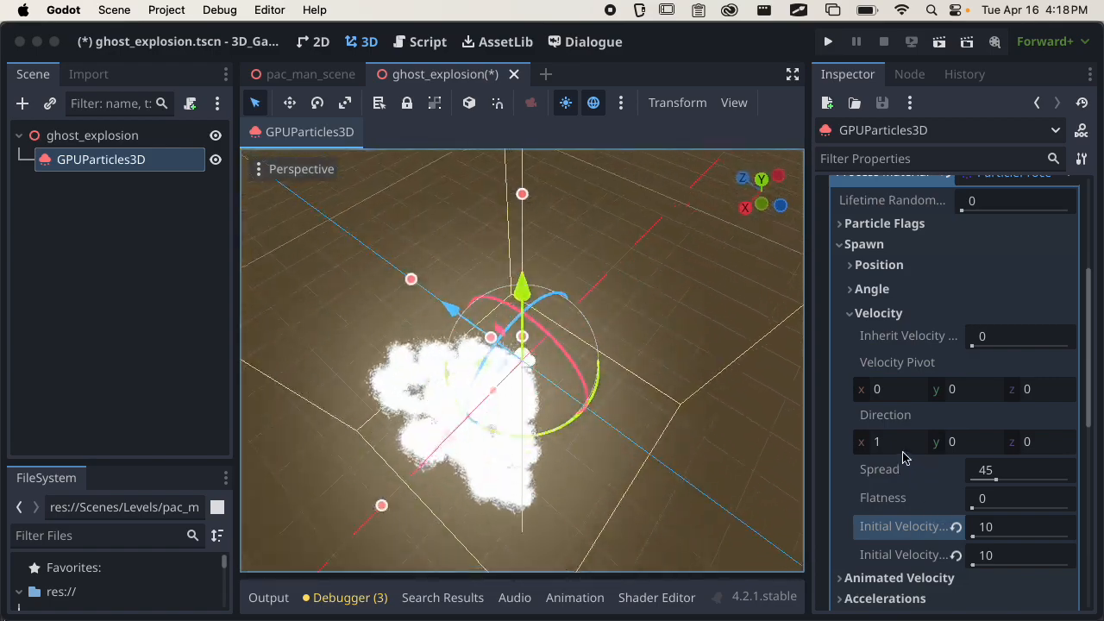
middle_click_drag(664, 452, 664, 478)
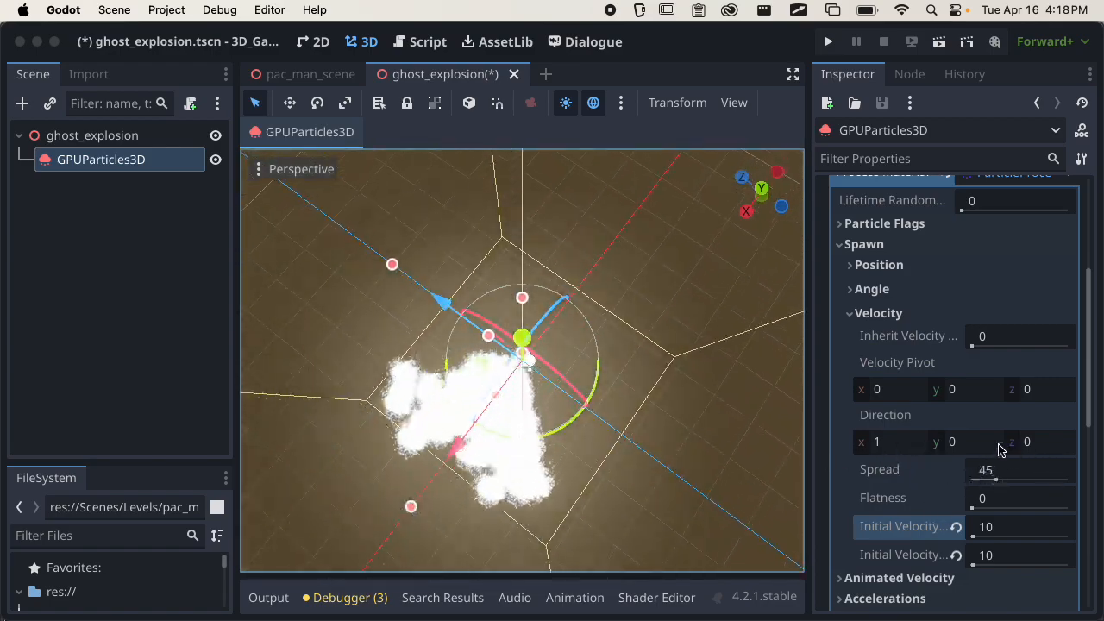
middle_click_drag(634, 442, 637, 379)
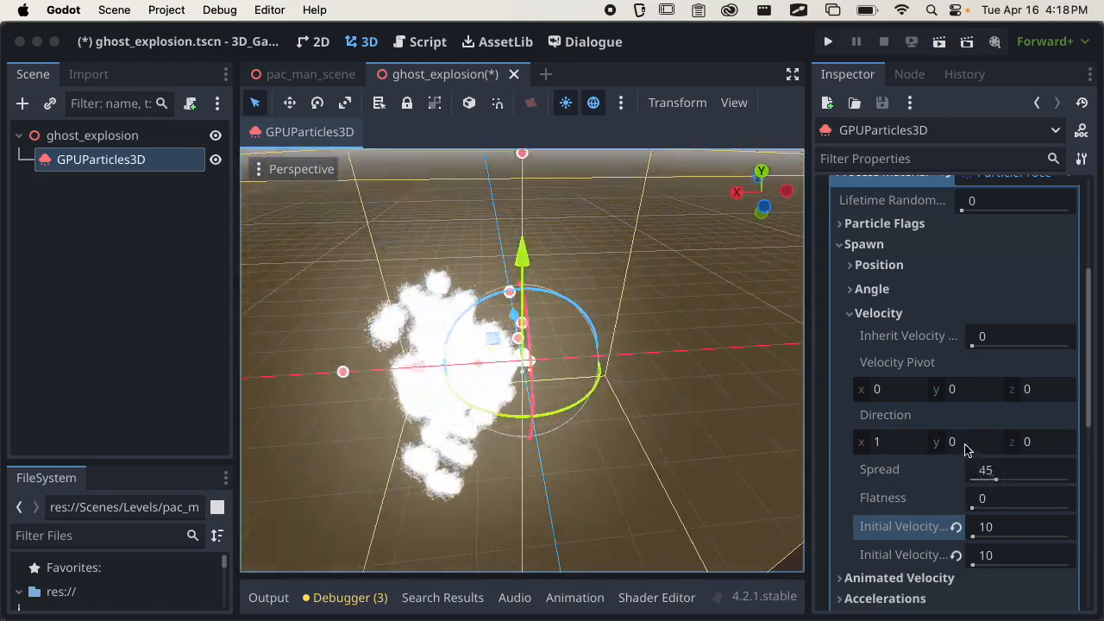
Point the emission Direction straight up by setting Y to 1 and X to 0.
left_click(963, 442)
type("1")
key("Return")
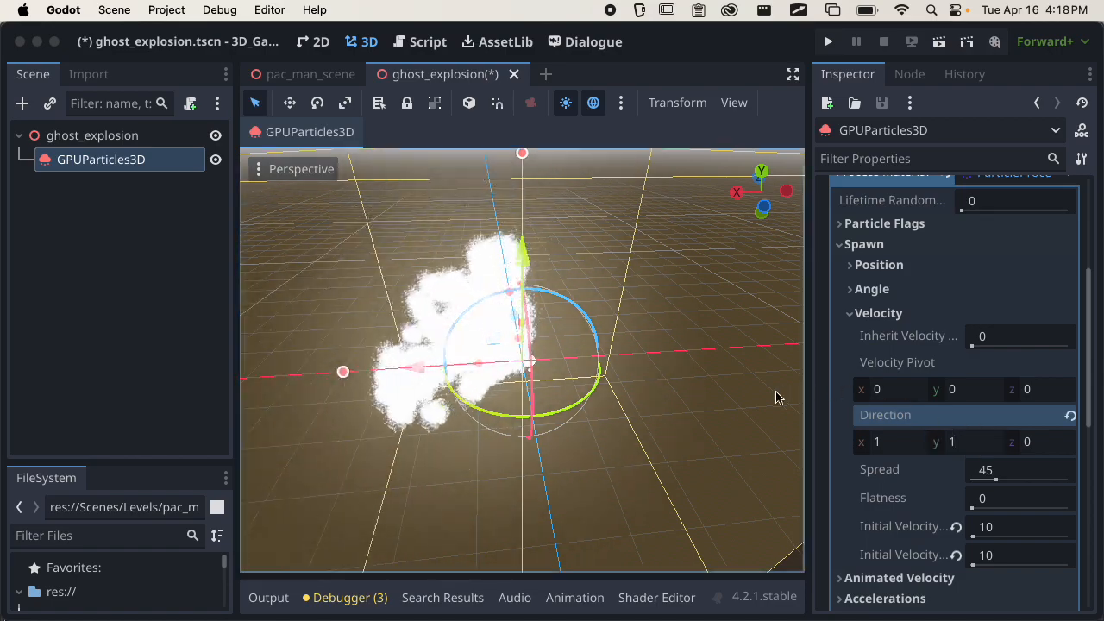
left_click(913, 443)
type("0")
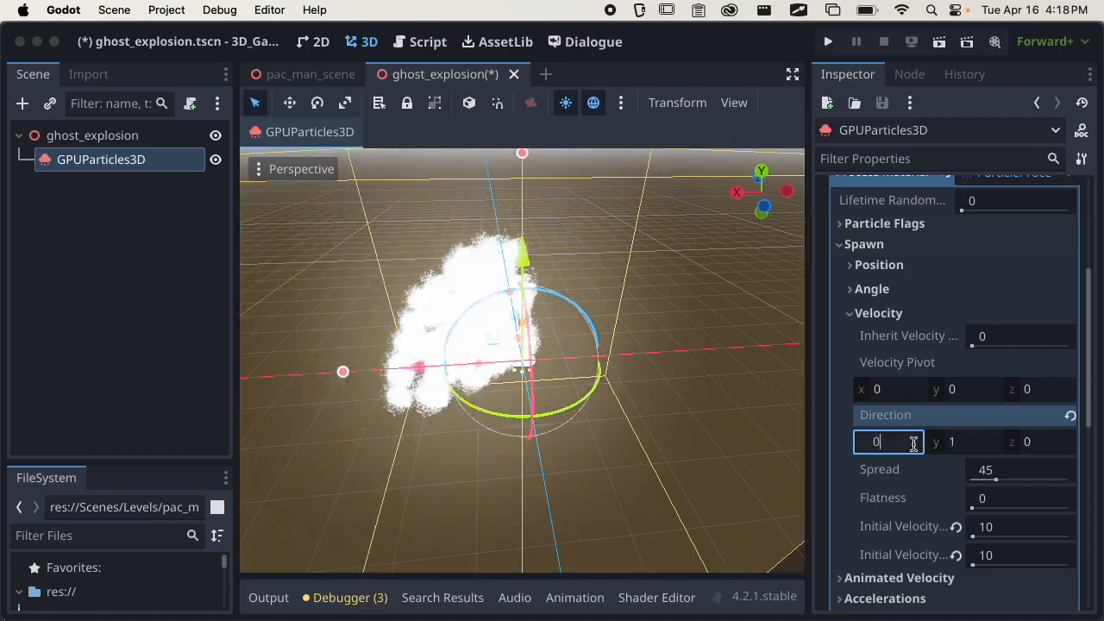
Examine the upward particle burst from several angles and distances.
middle_click_drag(562, 428, 517, 337)
scroll(517, 337, "down", 3)
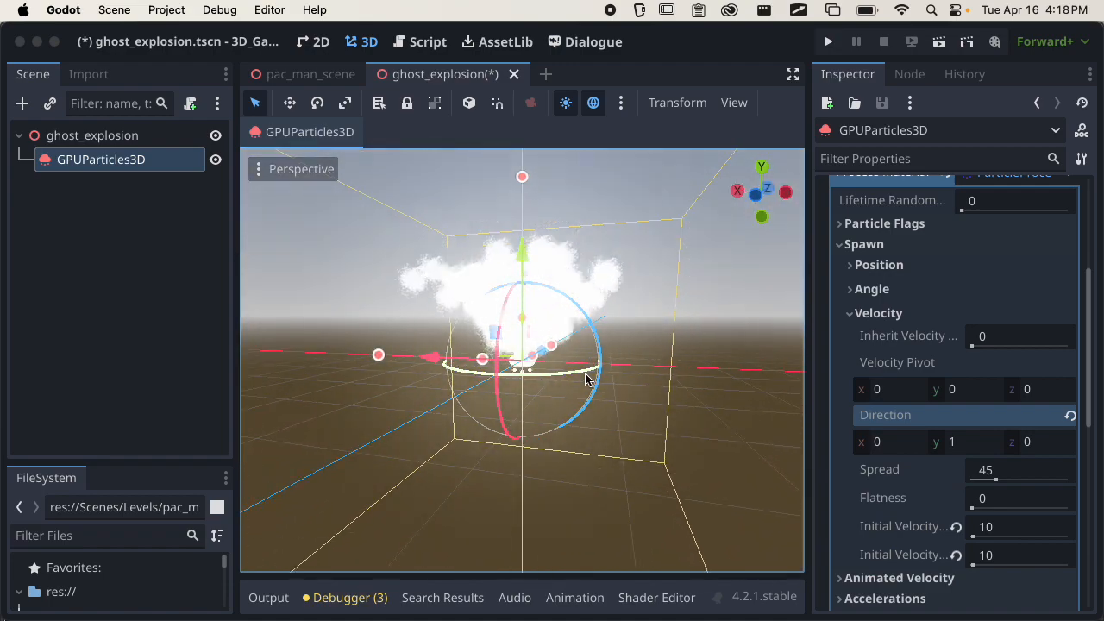
scroll(657, 372, "down", 1)
middle_click_drag(654, 371, 596, 458)
scroll(596, 458, "down", 5)
middle_click_drag(579, 414, 664, 346)
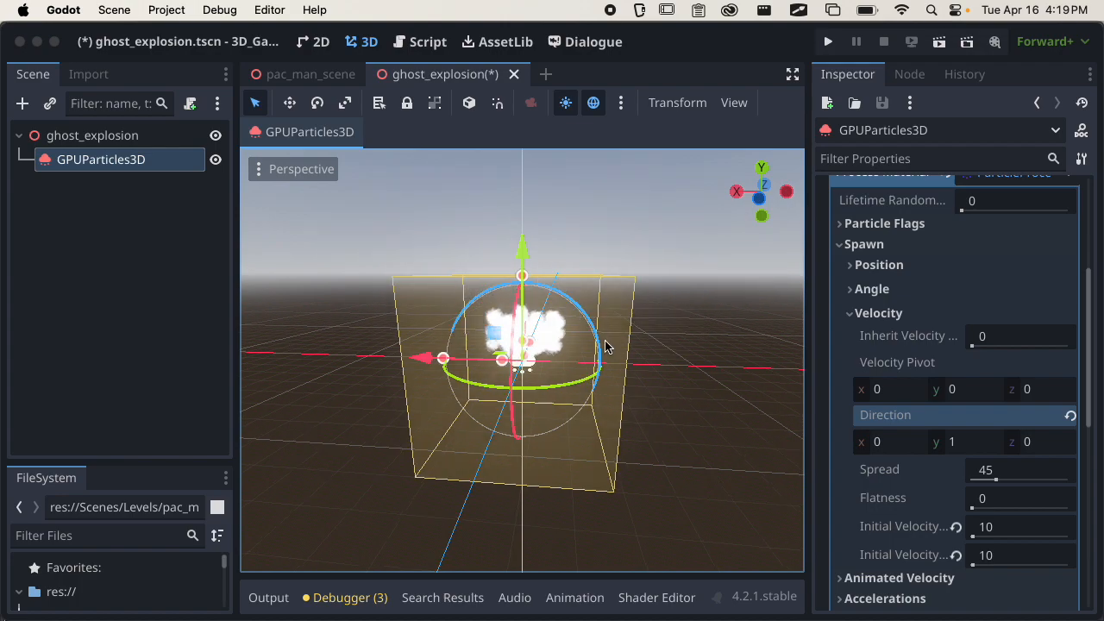
scroll(603, 345, "up", 3)
middle_click_drag(547, 391, 458, 402)
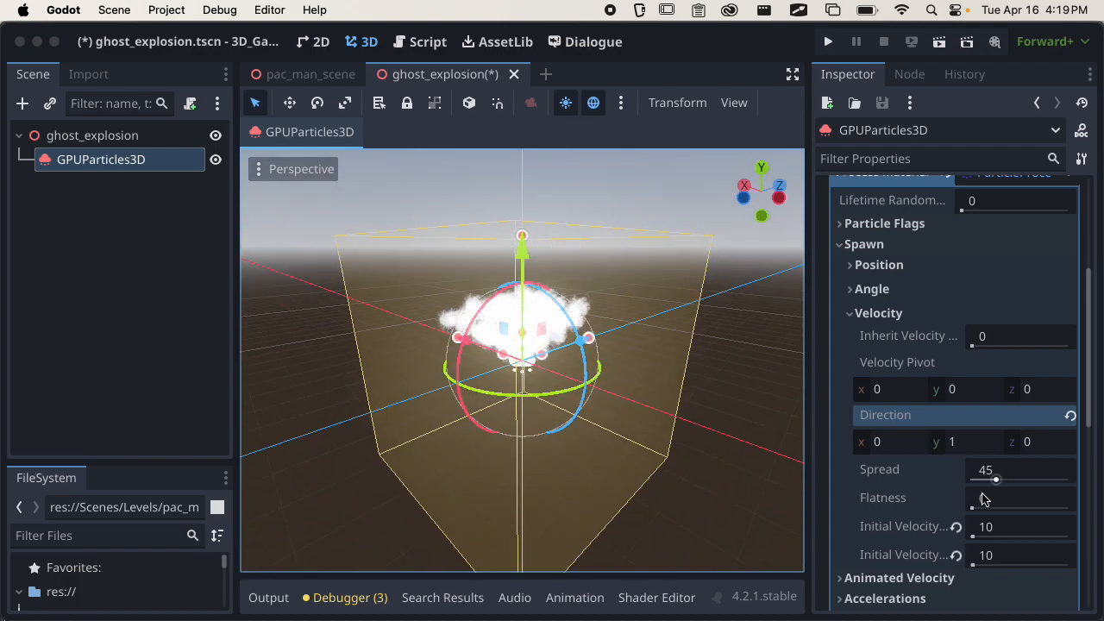
Set the minimum initial velocity to 5 and deselect the particle node to check the burst without gizmos.
left_click(1018, 527)
type("5")
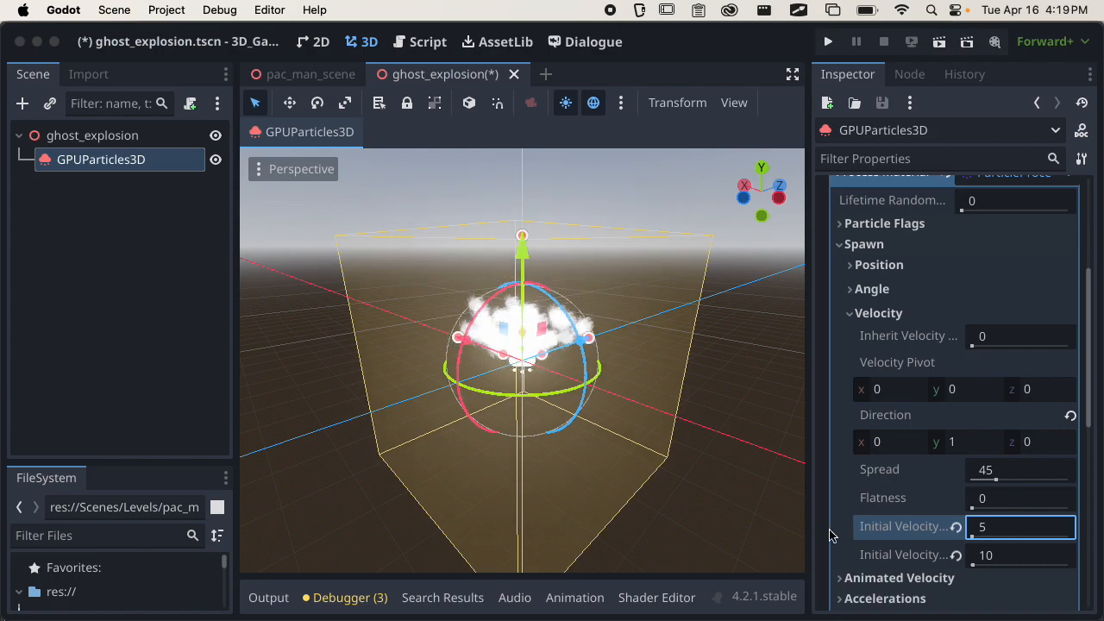
left_click(771, 512)
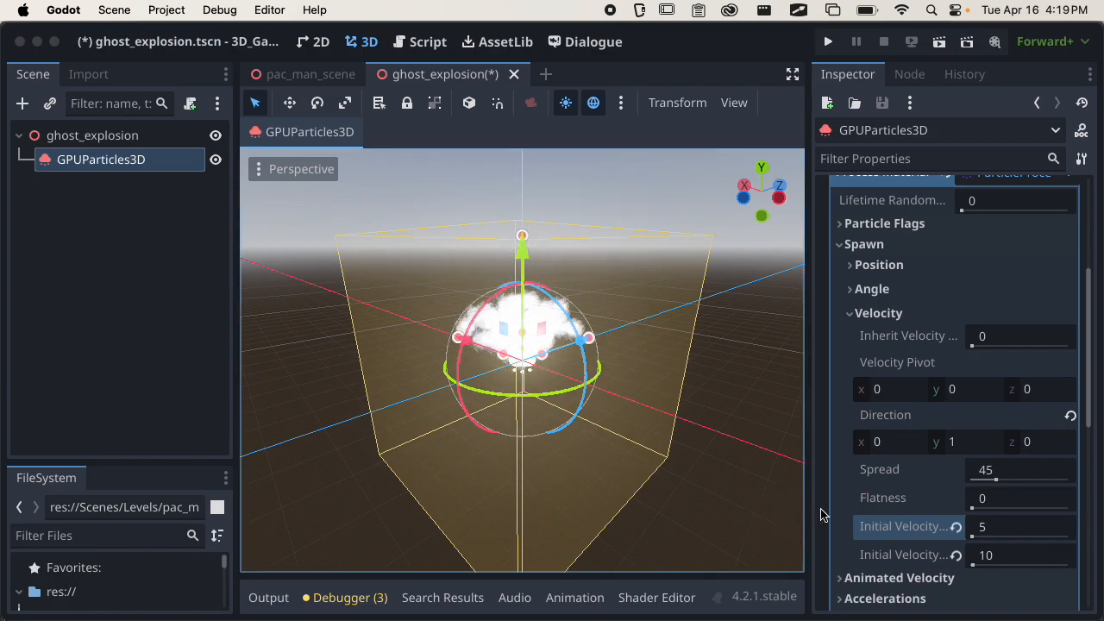
left_click(801, 331)
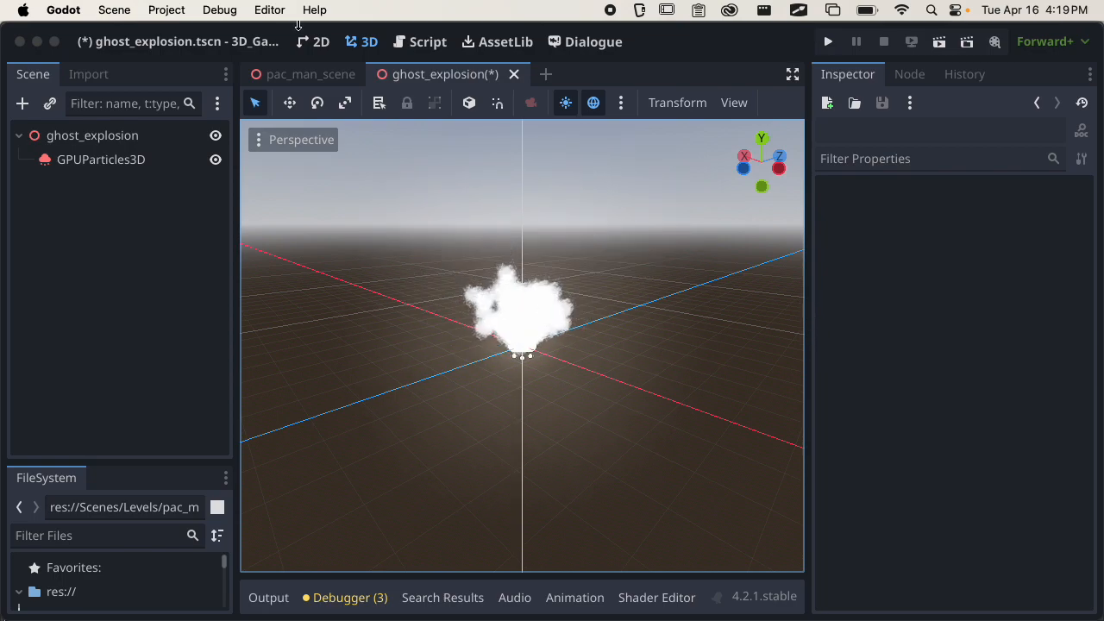
Select the GPUParticles3D node, narrow the scene tree and widen the Inspector so full property names fit.
left_click(138, 160)
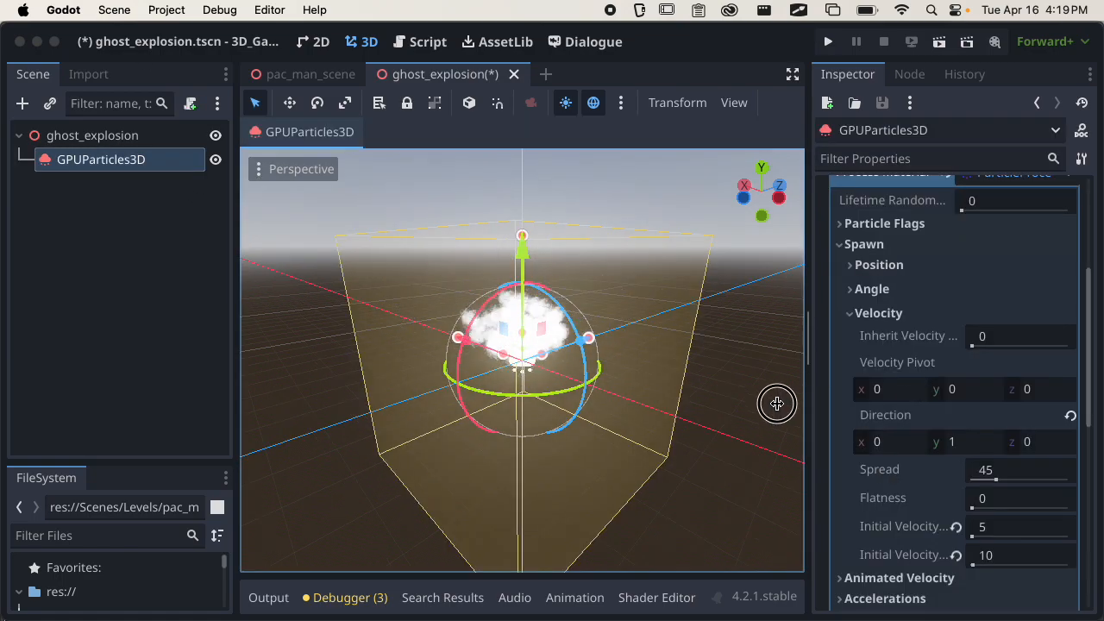
left_click_drag(234, 290, 163, 298)
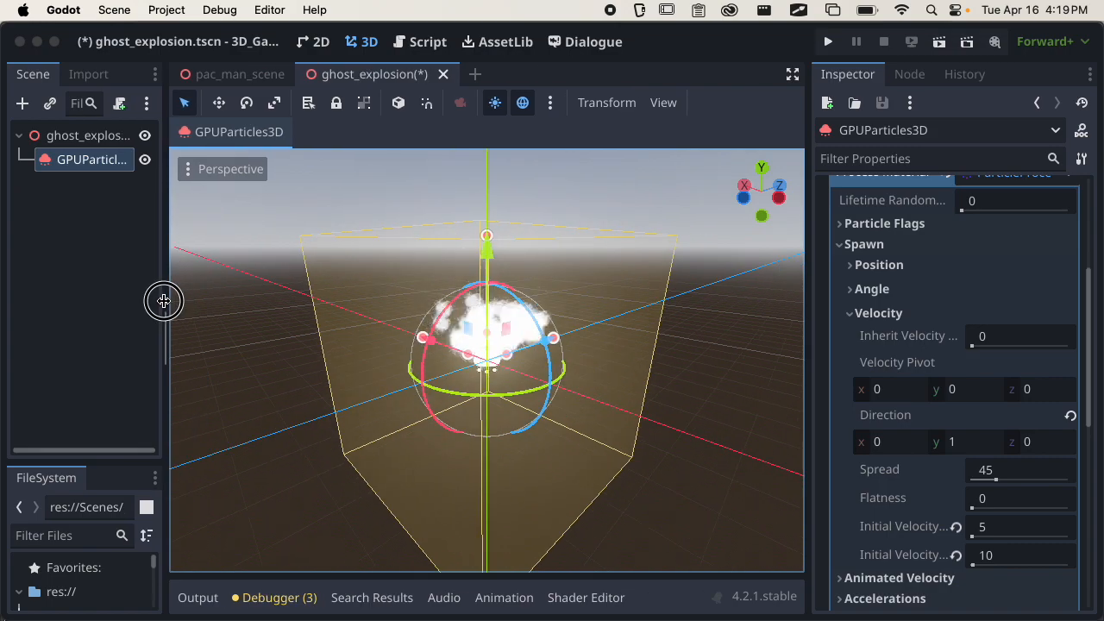
left_click_drag(829, 322, 706, 337)
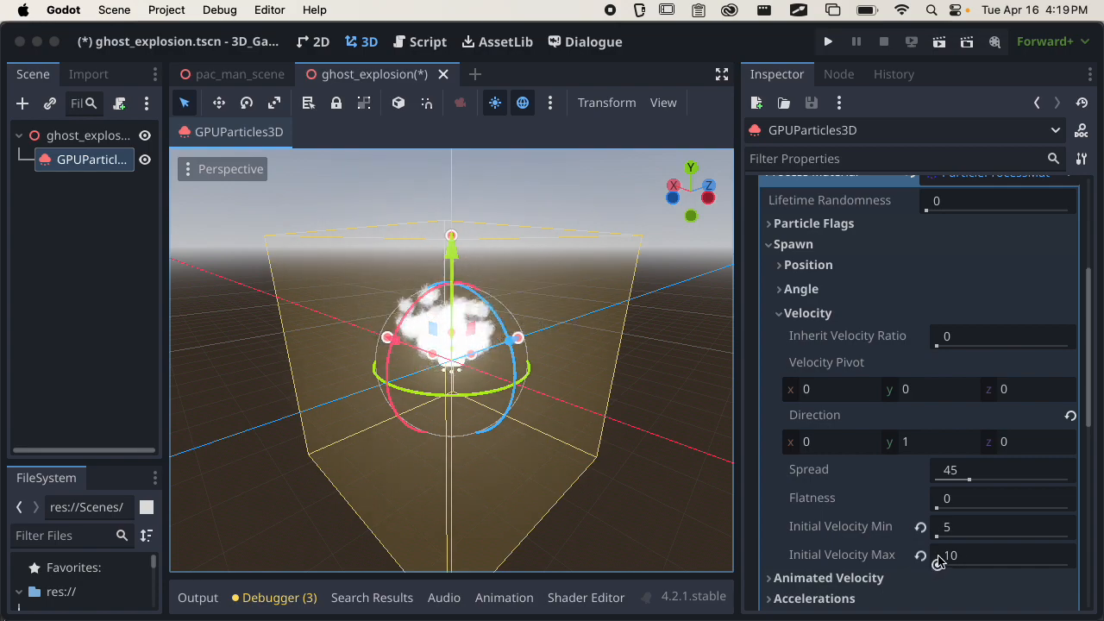
Set the process material's Initial Velocity Min to 1 and check the burst.
middle_click_drag(592, 434, 492, 416)
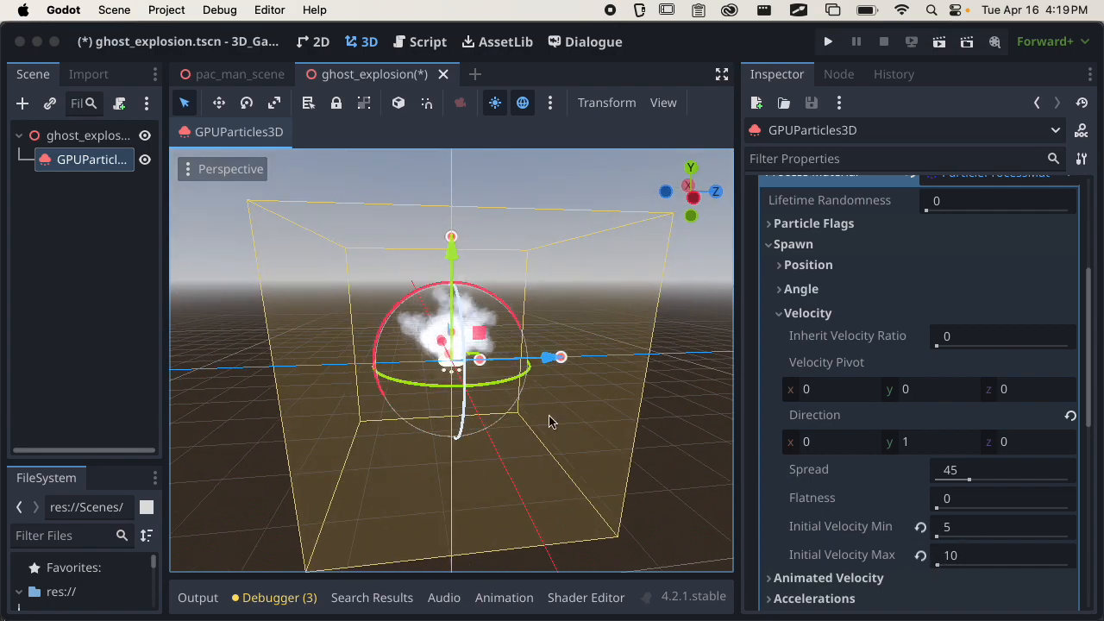
left_click(977, 527)
type("1")
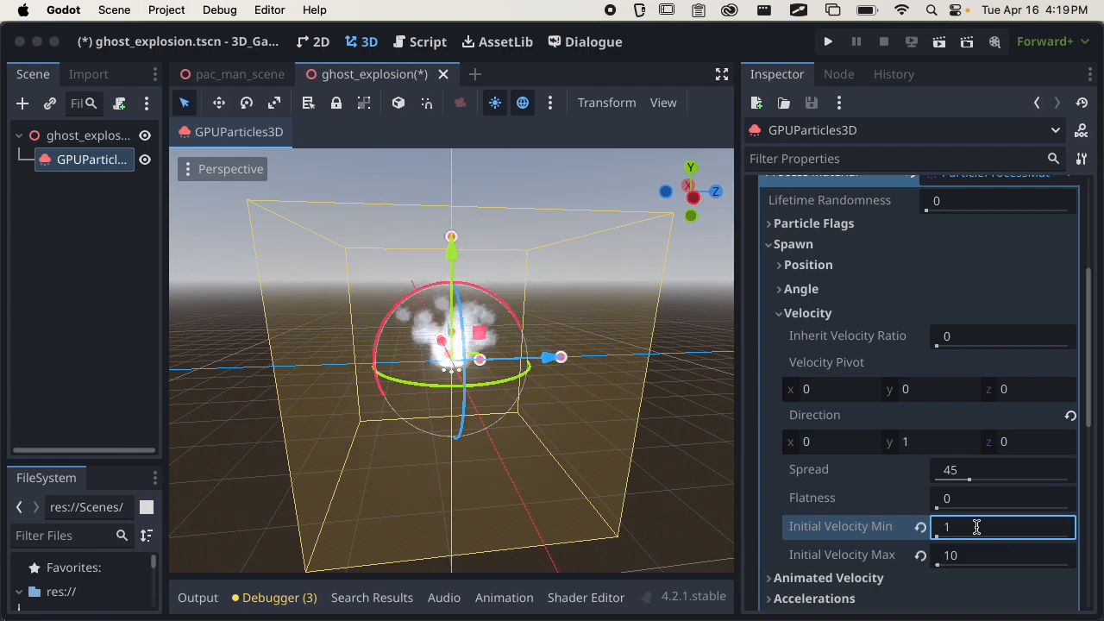
scroll(507, 431, "up", 3)
mouse_move(507, 431)
middle_mouse_down()
mouse_move(446, 438)
mouse_move(417, 406)
mouse_move(506, 432)
middle_mouse_up()
scroll(419, 407, "down", 3)
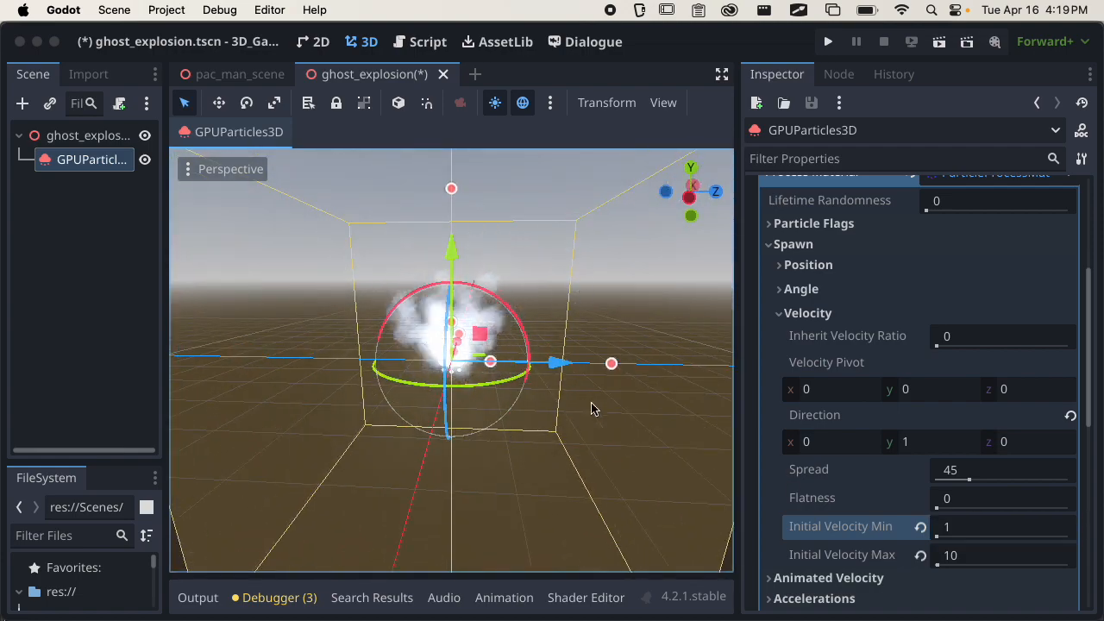
Set the particle Amount to 256 and check the denser burst from another angle.
scroll(949, 345, "up", 5)
left_click(957, 238)
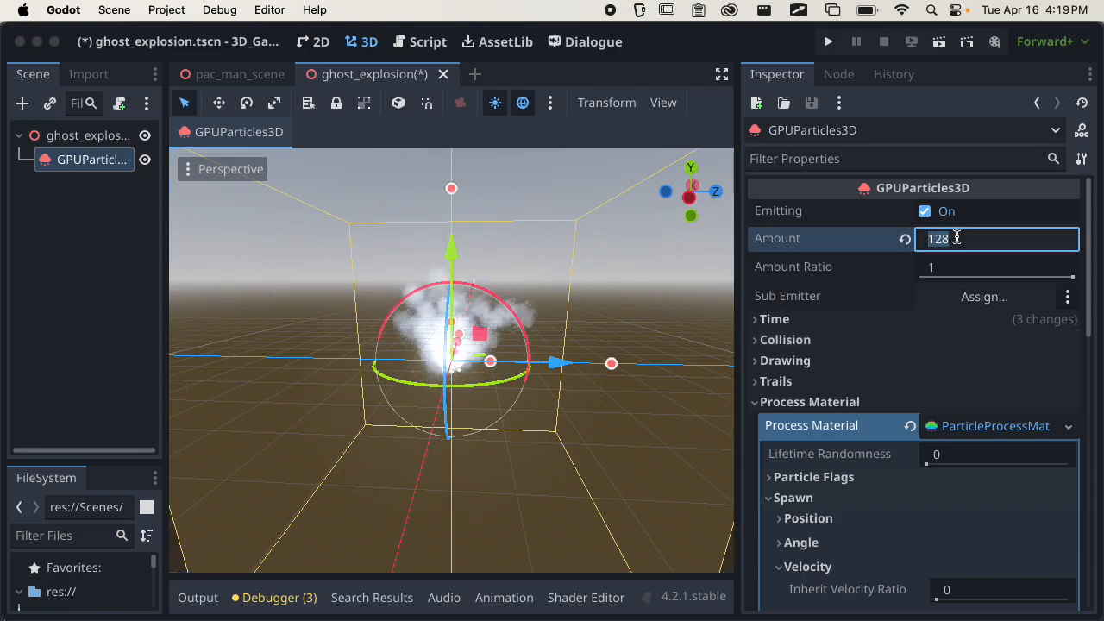
type("256")
key("Return")
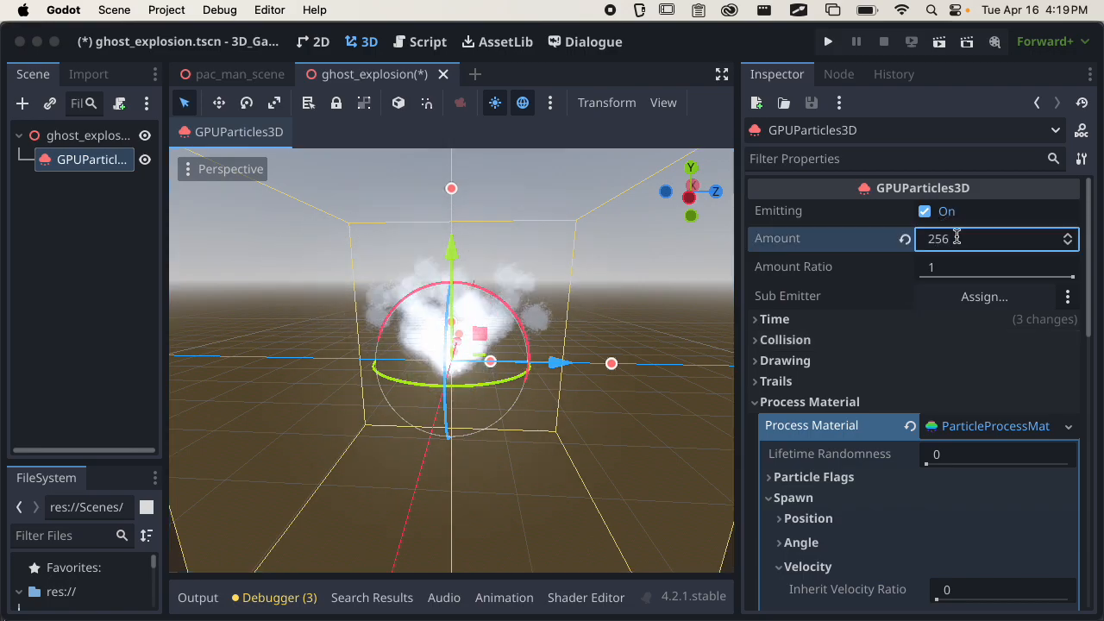
scroll(569, 372, "down", 10)
middle_click_drag(570, 372, 604, 449)
scroll(510, 421, "up", 10)
middle_click_drag(509, 421, 475, 344)
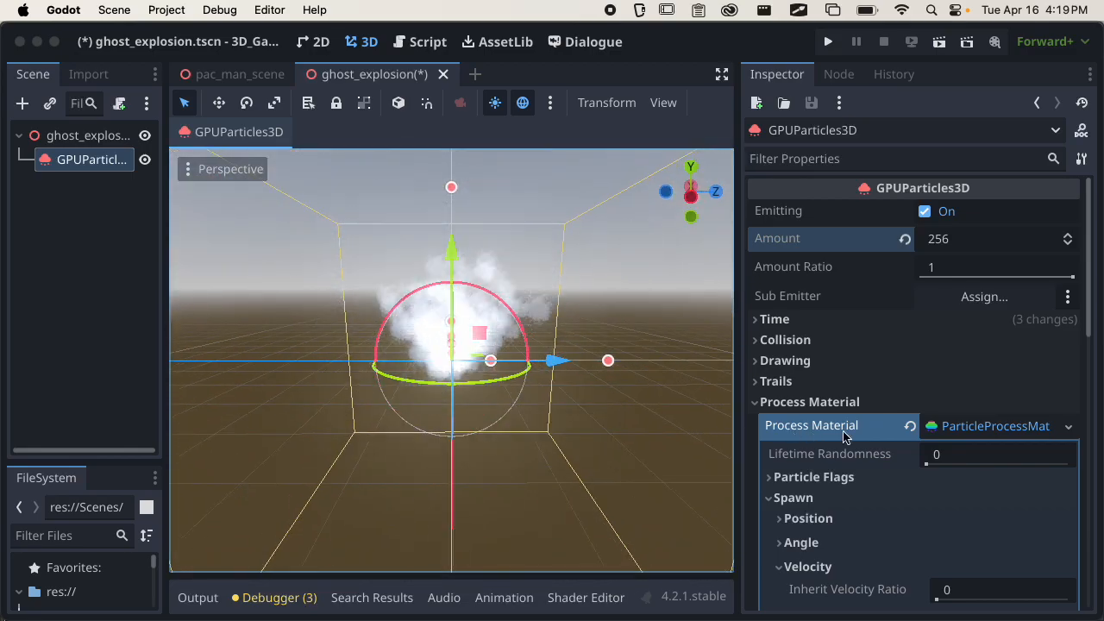
Set the particles' Lifetime to 1 s and check how far the burst spreads.
left_click(826, 319)
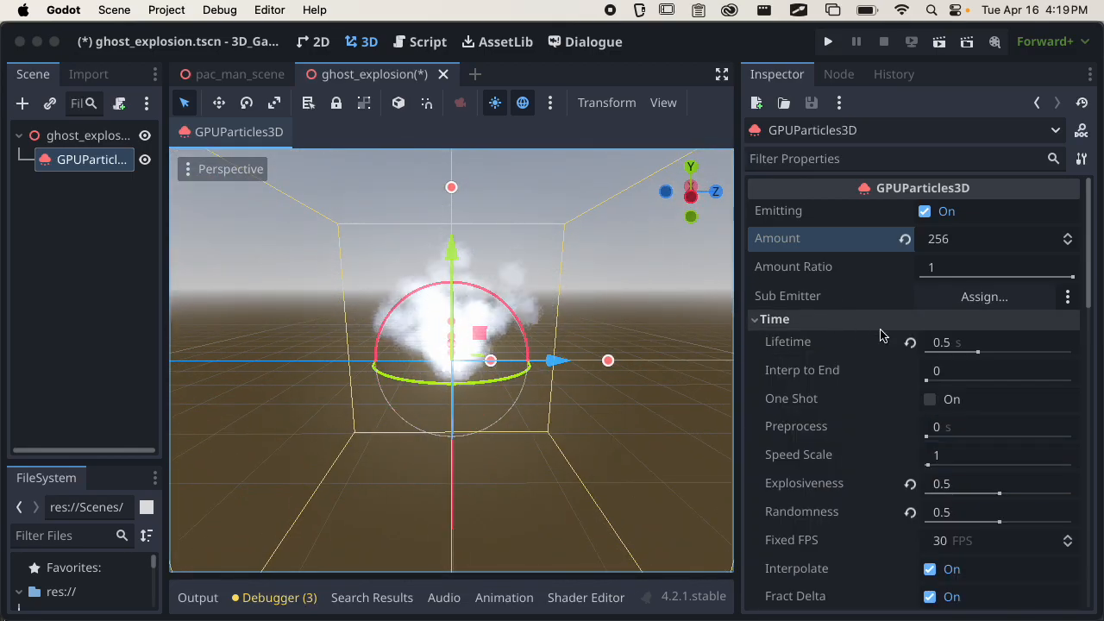
left_click(948, 344)
type("1")
key("Return")
scroll(621, 293, "down", 3)
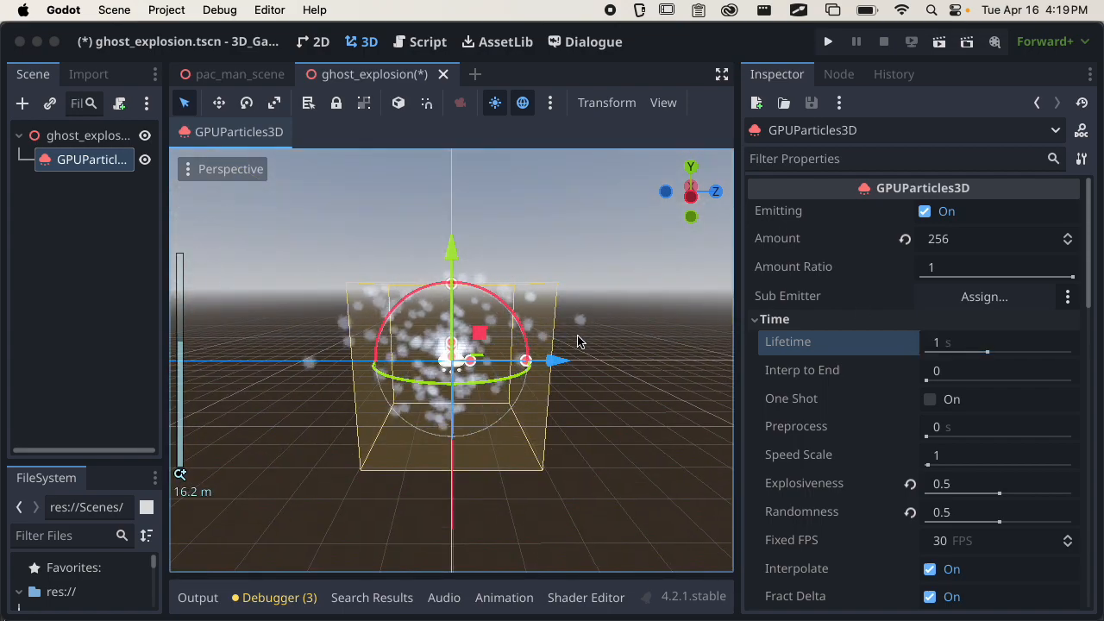
scroll(524, 366, "down", 3)
scroll(512, 367, "up", 2)
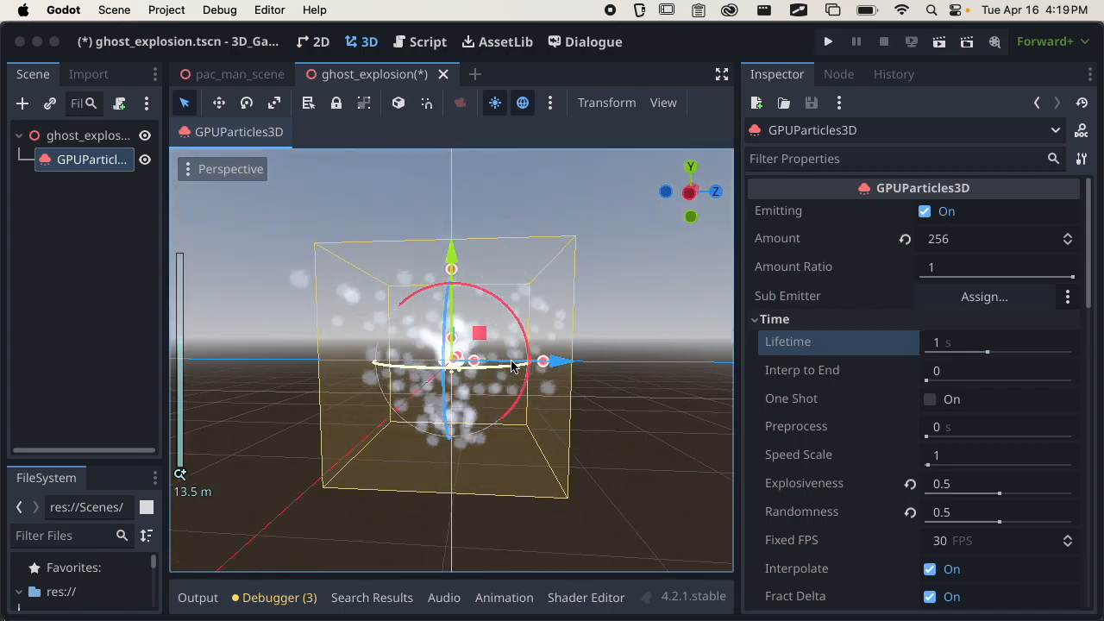
middle_click_drag(512, 366, 559, 414)
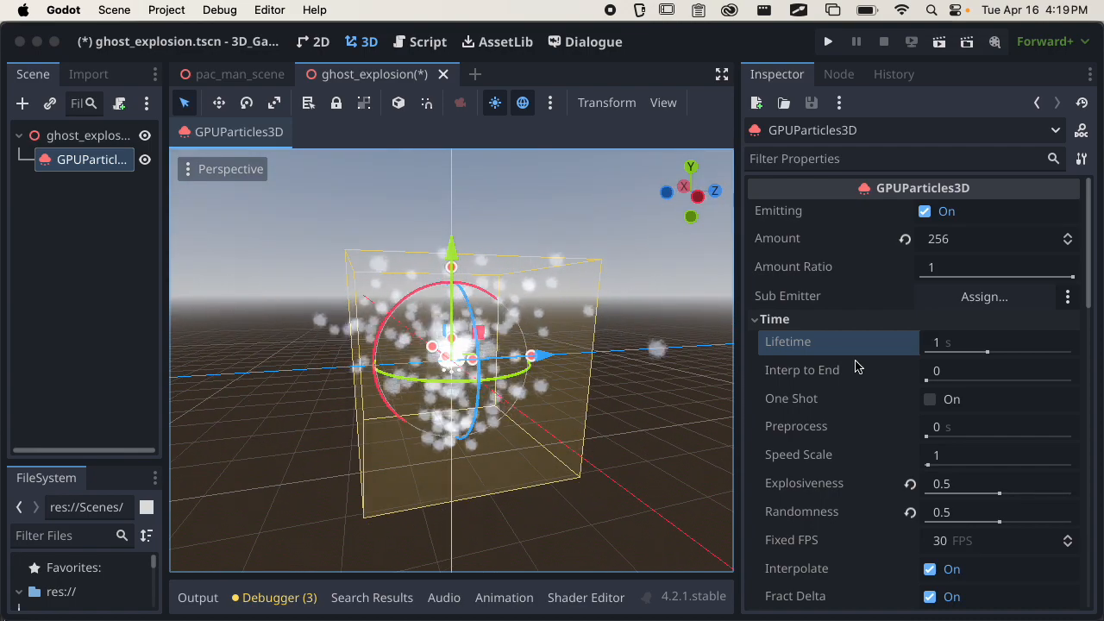
Collapse the Time and Velocity properties, check the burst up close, and expand the process material's spawn Position properties.
left_click(794, 319)
scroll(876, 394, "down", 2)
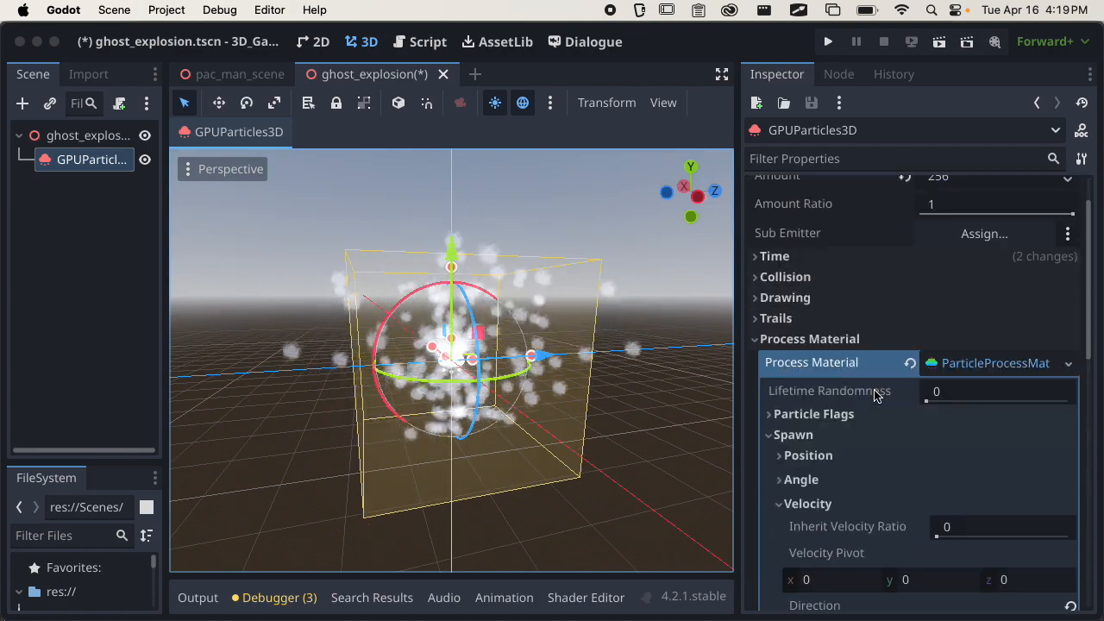
scroll(854, 474, "down", 2)
left_click(851, 452)
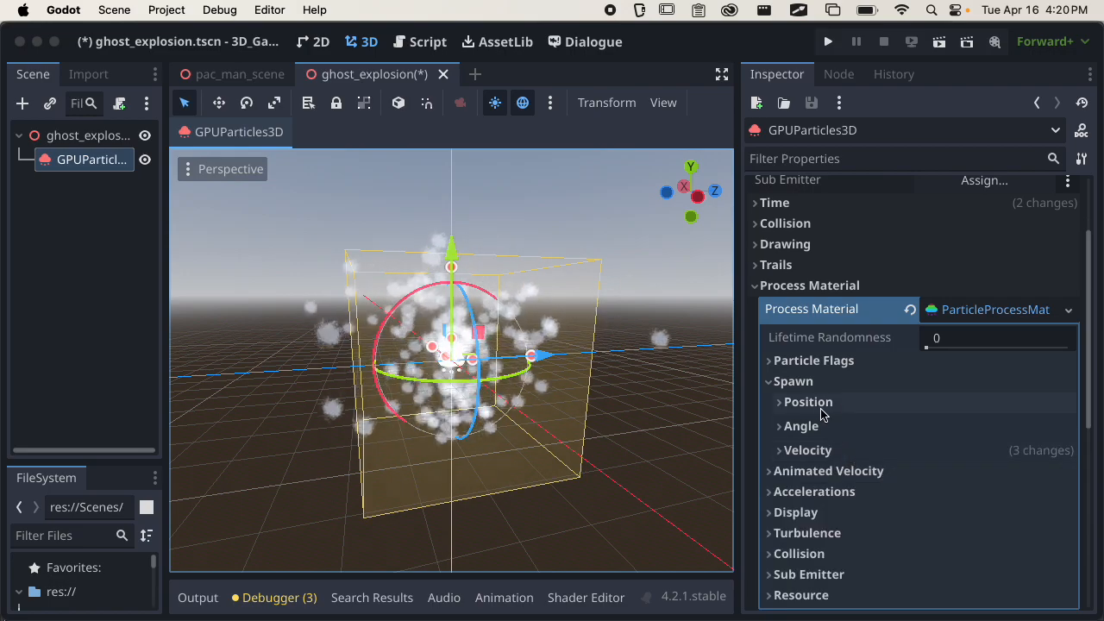
scroll(434, 412, "up", 8)
middle_click_drag(431, 411, 555, 423)
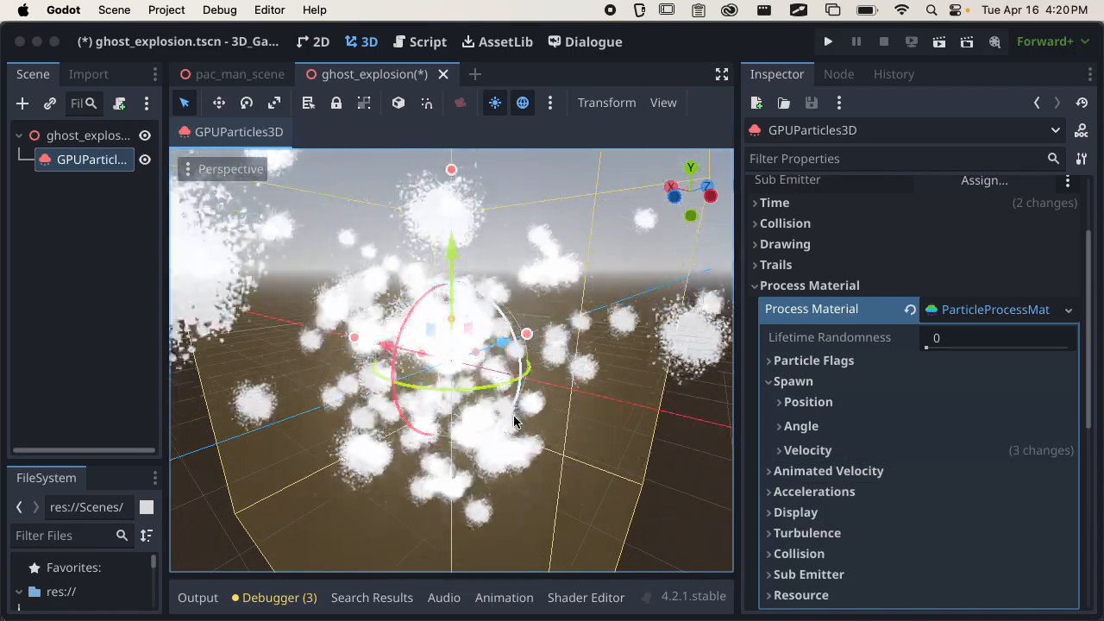
scroll(474, 411, "up", 1)
middle_click_drag(473, 411, 394, 328)
left_click(811, 403)
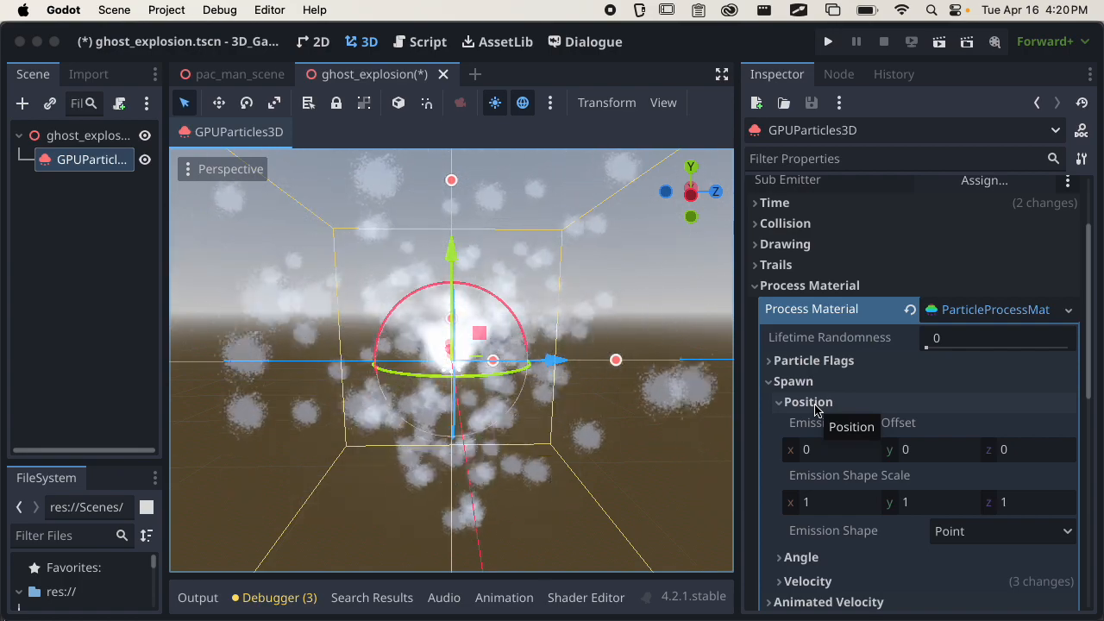
Set the process material's Emission Shape to Sphere and check the burst from near and far.
scroll(828, 431, "down", 1)
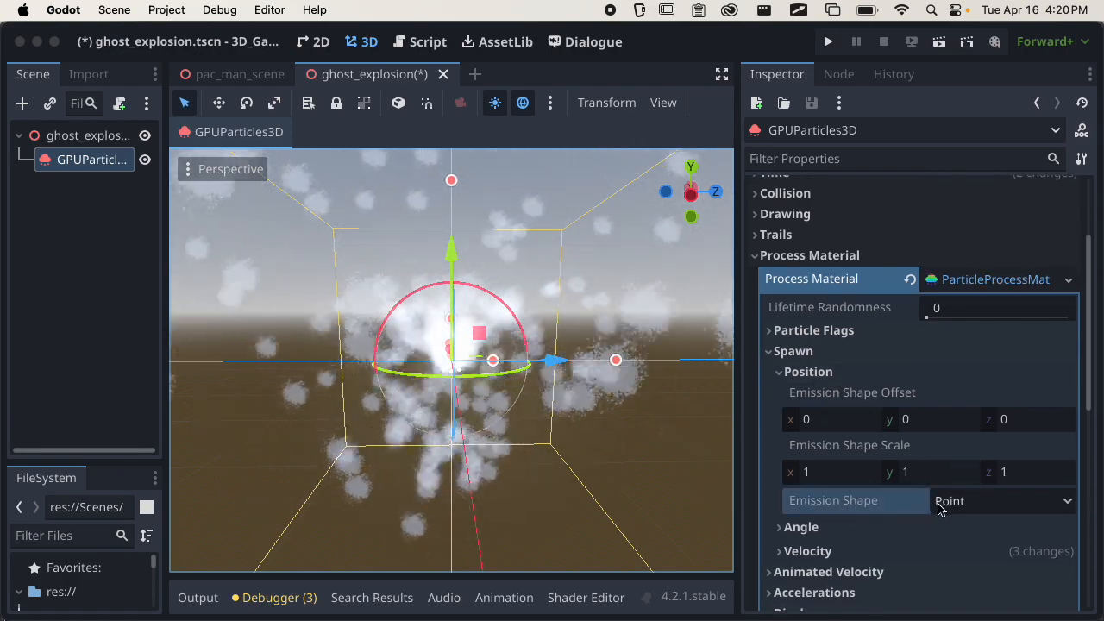
scroll(517, 382, "up", 5)
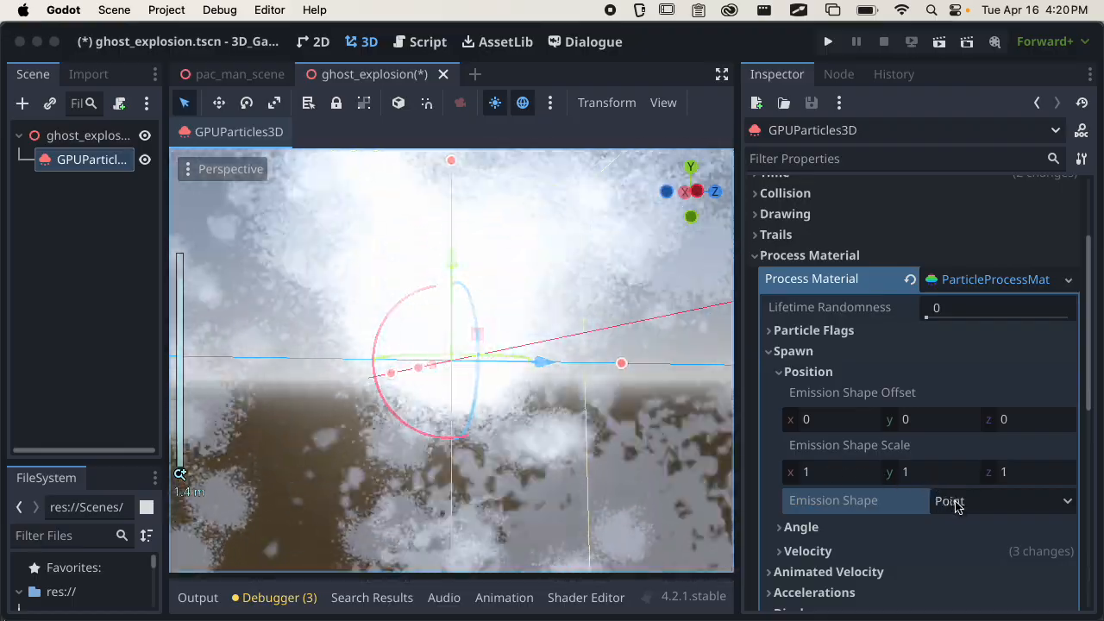
left_click(958, 501)
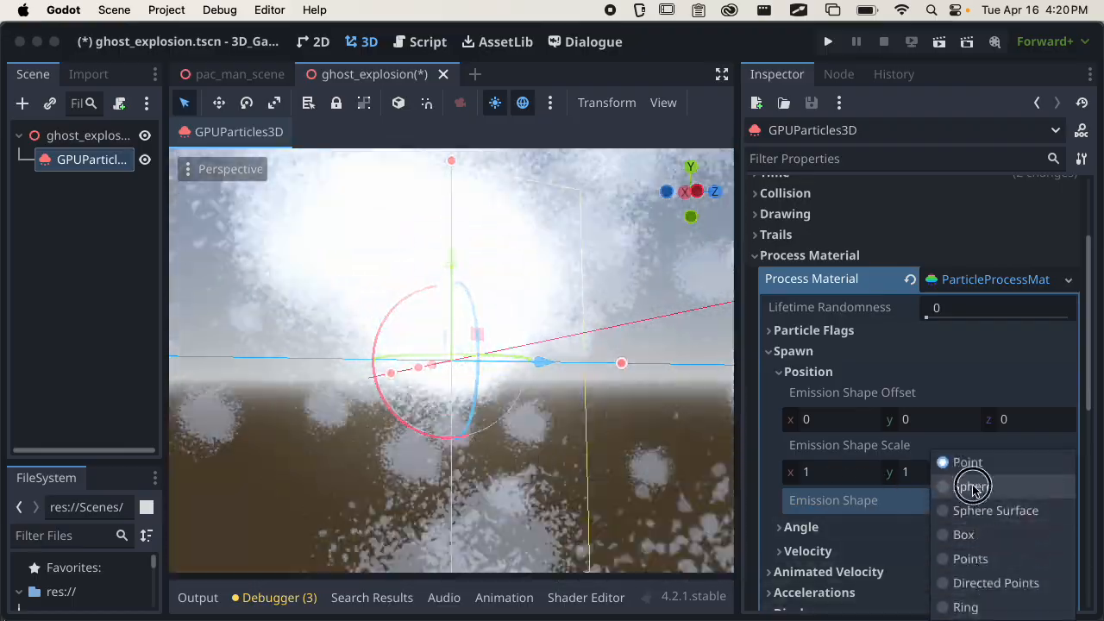
left_click(973, 486)
scroll(625, 470, "down", 10)
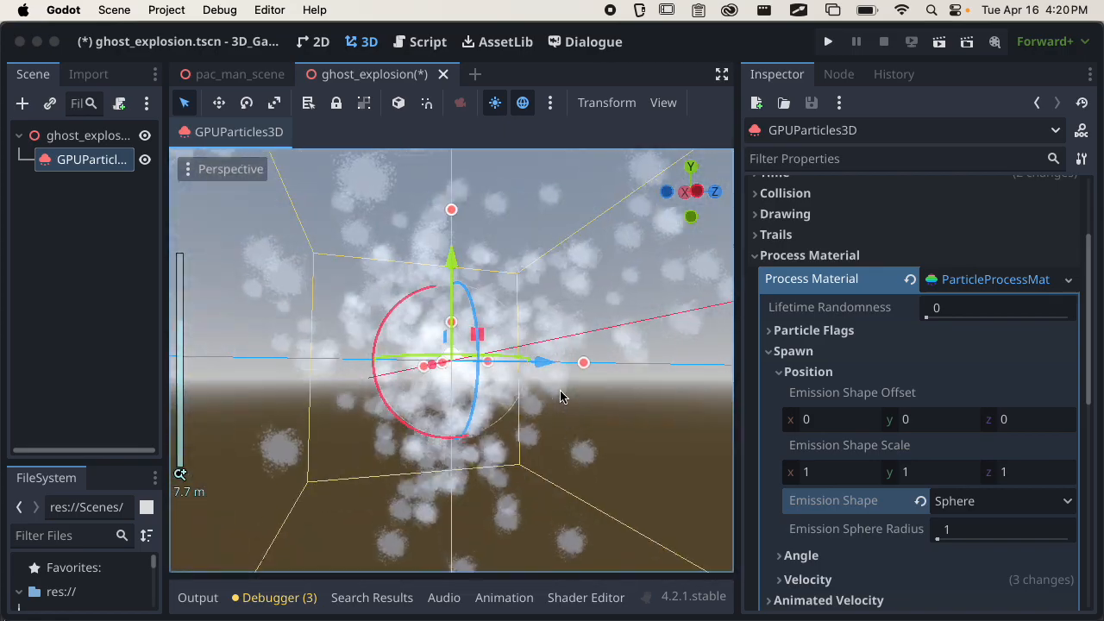
scroll(506, 466, "up", 5)
Try resizing the particles' visibility box along its Z axis and undo the last change.
mouse_move(598, 360)
left_mouse_down()
mouse_move(637, 362)
mouse_move(609, 362)
left_mouse_up()
left_click_drag(488, 362, 527, 367)
middle_click_drag(537, 389, 447, 441)
left_click_drag(535, 523, 498, 487)
key("super+z")
middle_click_drag(513, 418, 586, 345)
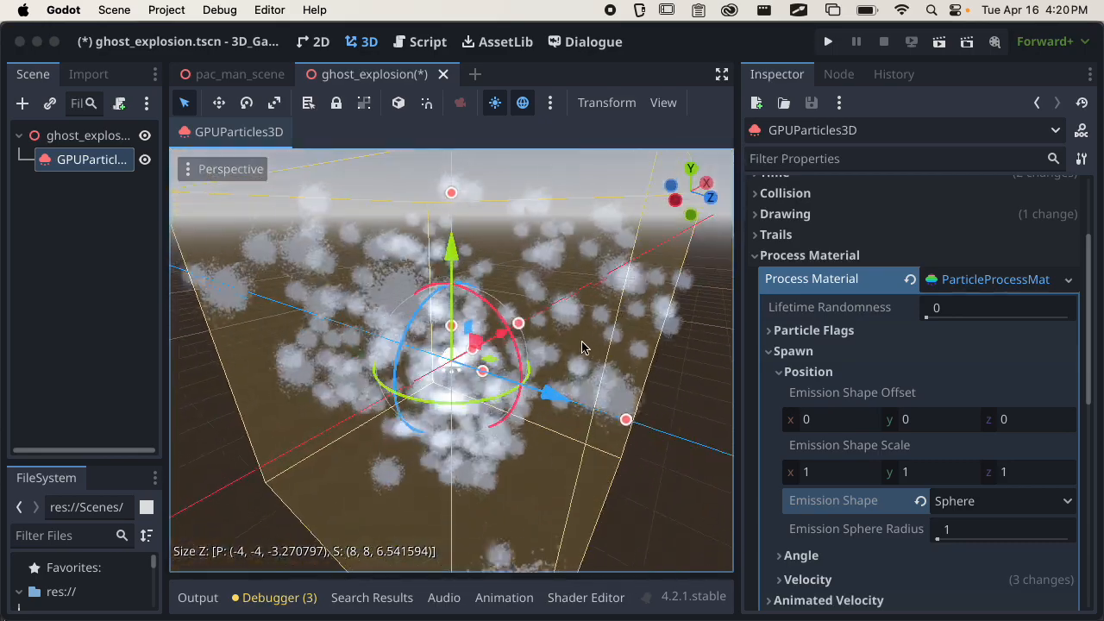
Resize the particles' visibility box to about 6.3 along X and about 8.6 along Z.
mouse_move(480, 371)
left_mouse_down()
mouse_move(466, 367)
mouse_move(477, 373)
left_mouse_up()
middle_click_drag(480, 377, 450, 371)
scroll(552, 395, "up", 12)
middle_click_drag(553, 396, 487, 359)
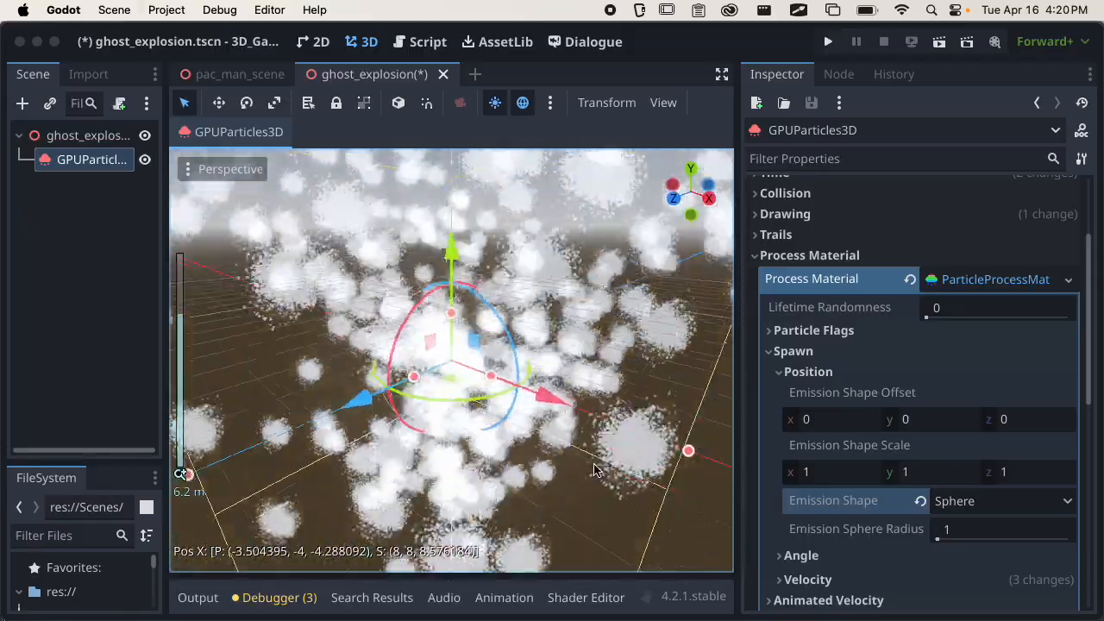
scroll(546, 398, "down", 5)
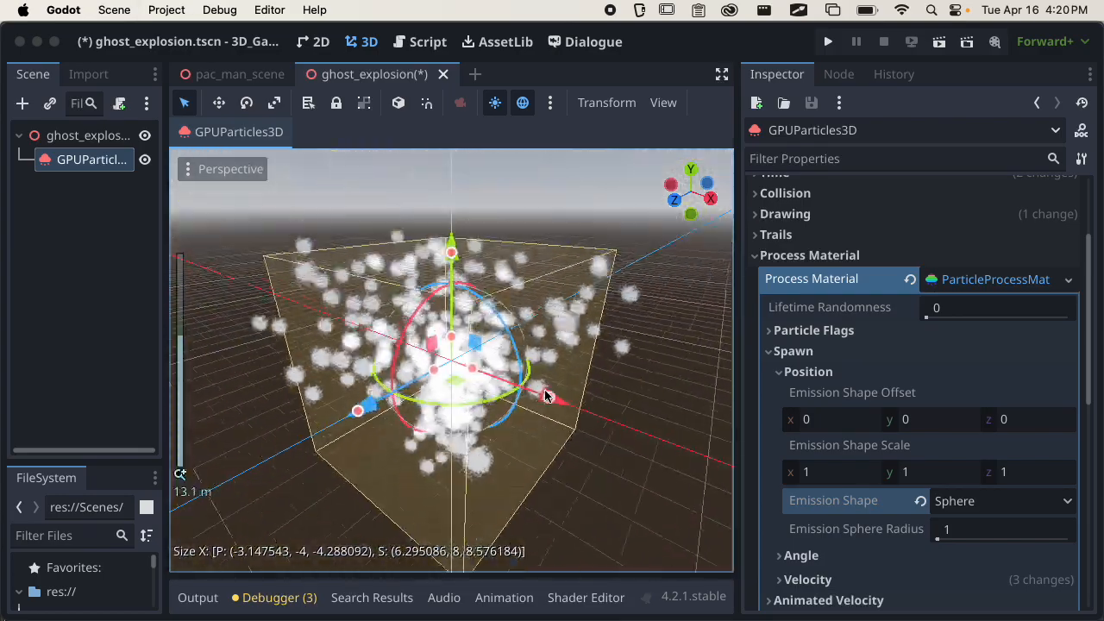
scroll(487, 440, "up", 5)
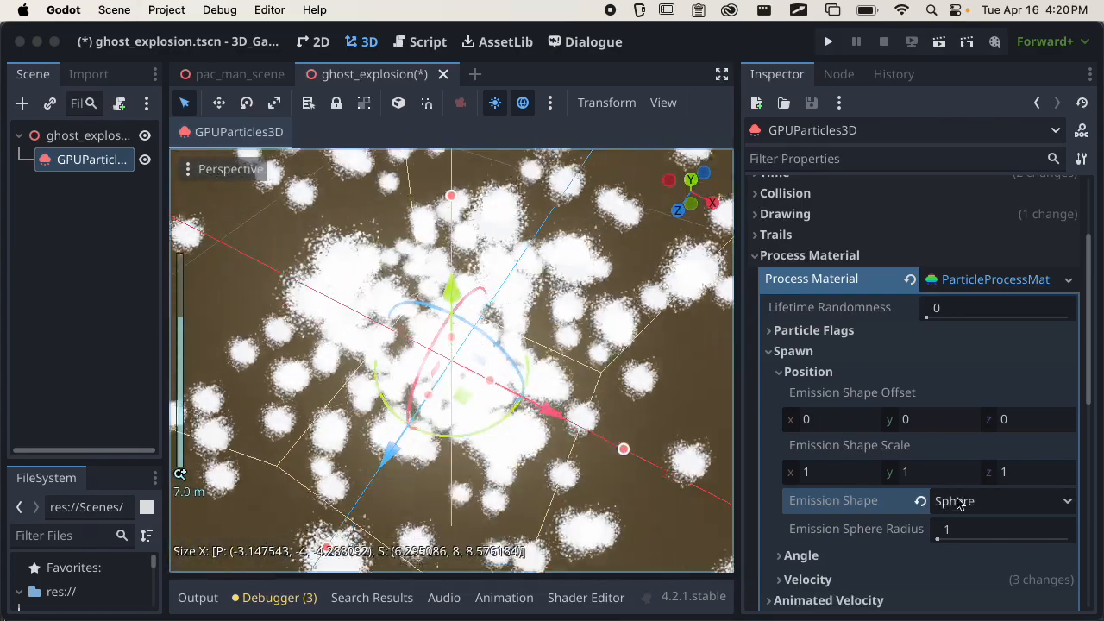
Try Emission Sphere Radius values of 2 and 1.5 and check the spread of the burst.
mouse_move(977, 539)
left_mouse_down()
mouse_move(996, 535)
mouse_move(957, 539)
left_mouse_up()
left_click(961, 534)
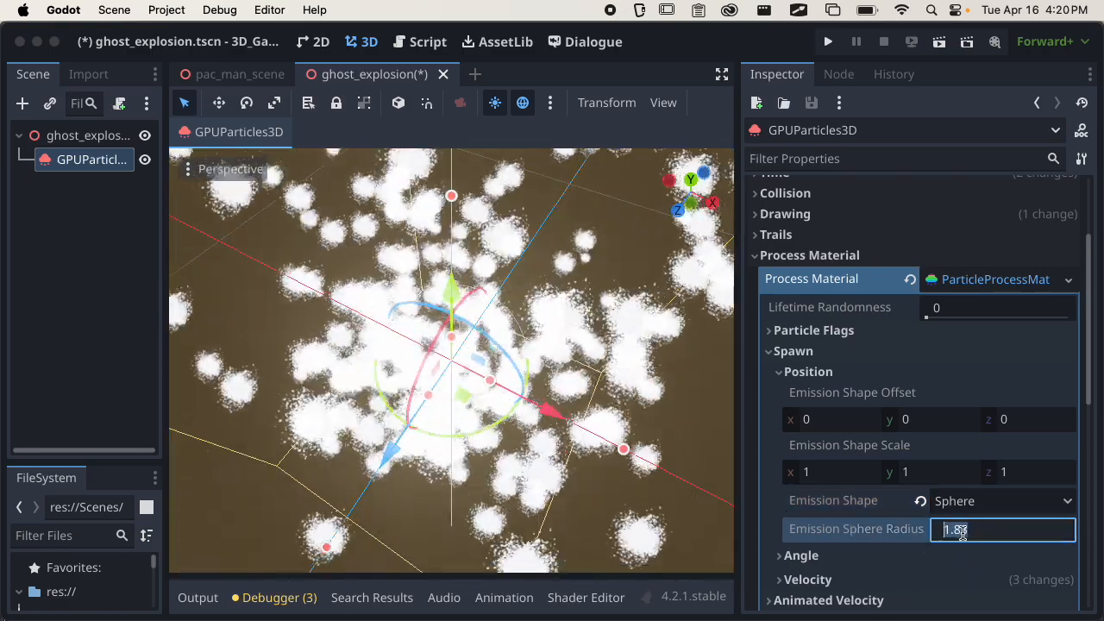
type("2")
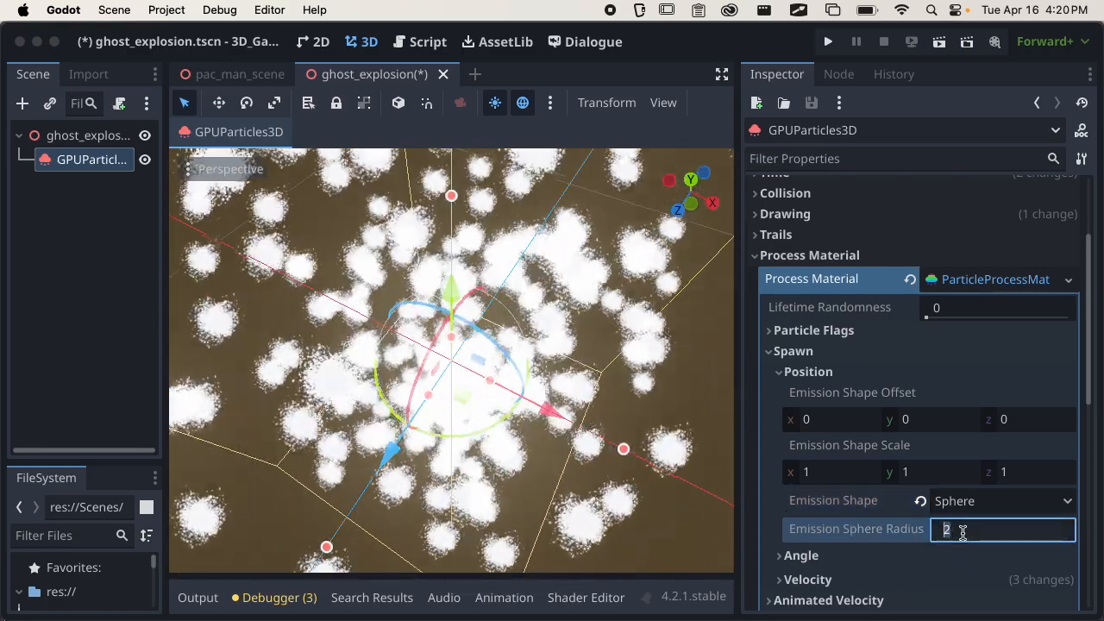
key("BackSpace")
type("1.5")
key("Return")
scroll(503, 482, "down", 1)
middle_click_drag(503, 481, 446, 334)
scroll(452, 332, "down", 3)
scroll(452, 332, "down", 2)
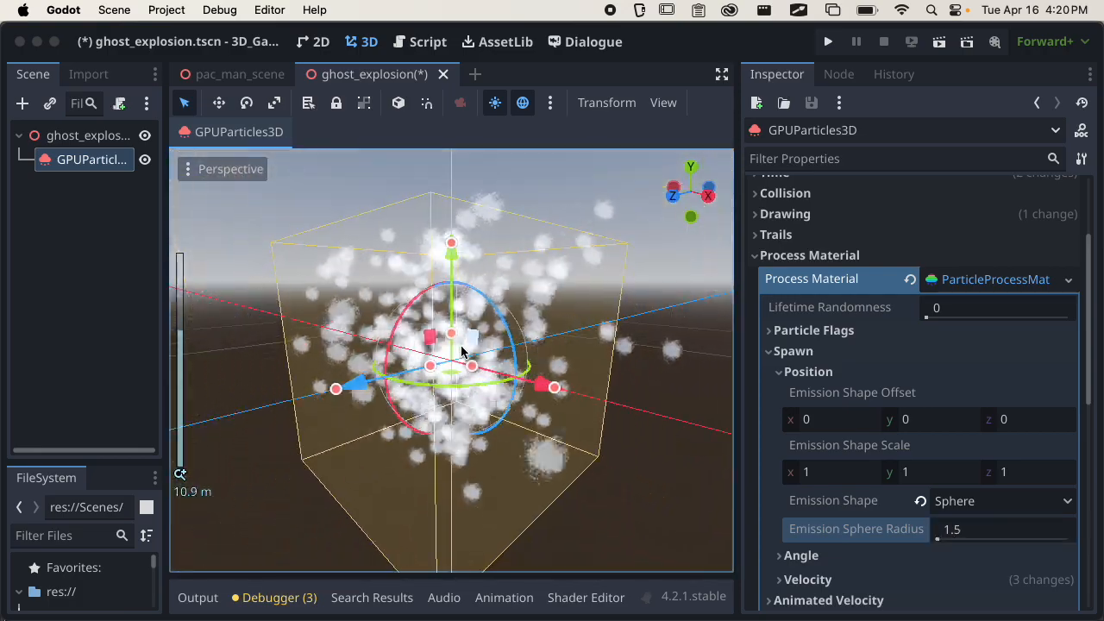
Try the Box emission shape, check the burst, and switch back to Sphere.
left_click(980, 502)
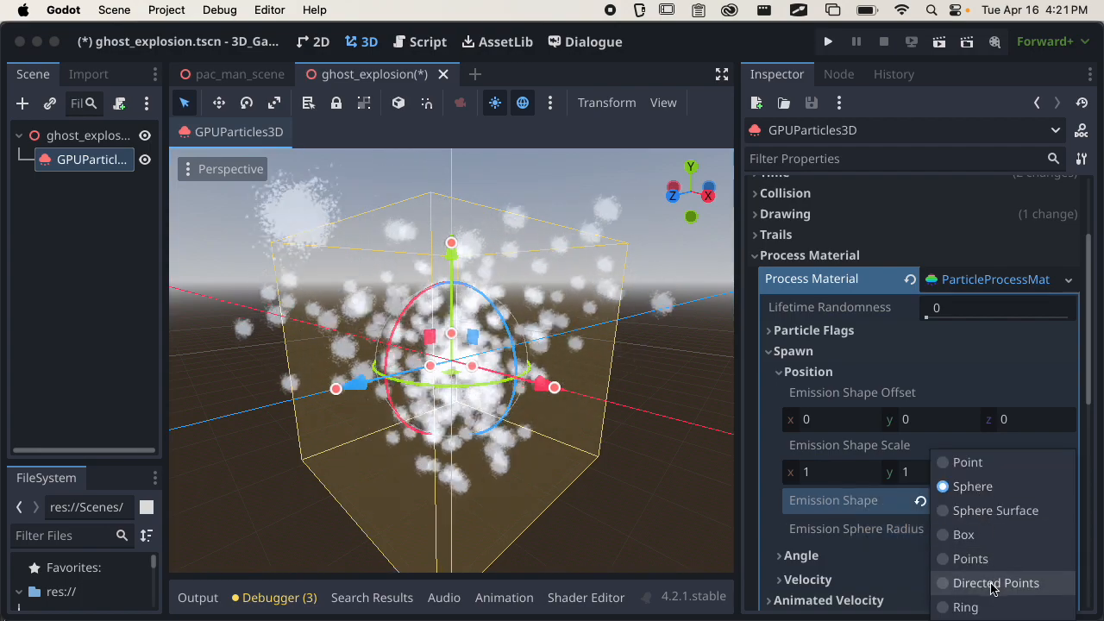
left_click(981, 535)
scroll(652, 437, "down", 4)
middle_click_drag(653, 436, 473, 404)
left_click(984, 502)
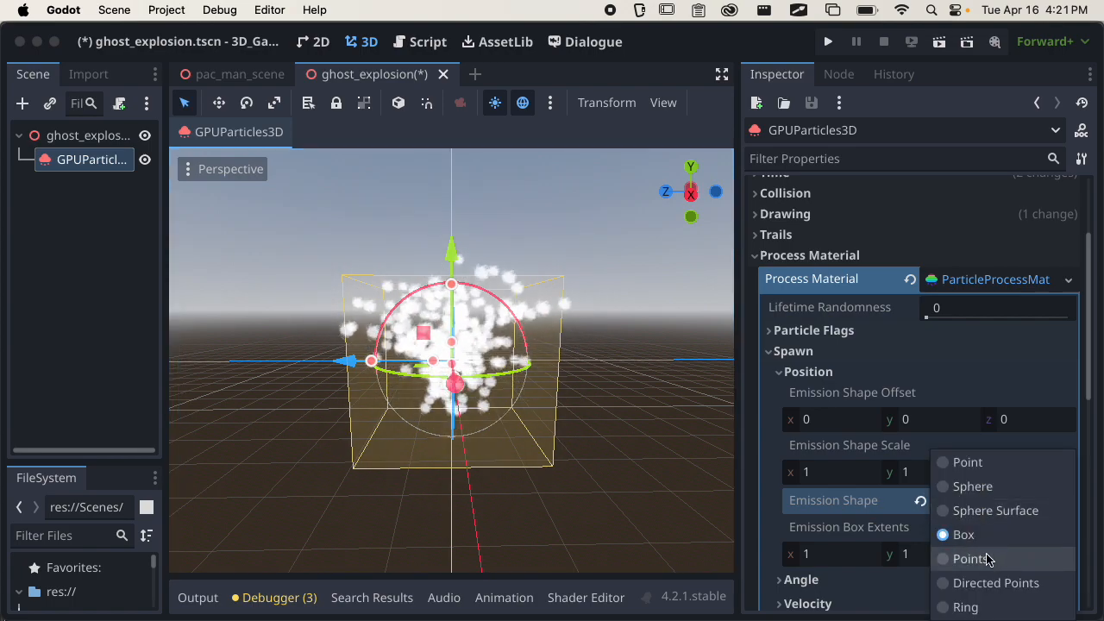
left_click(972, 487)
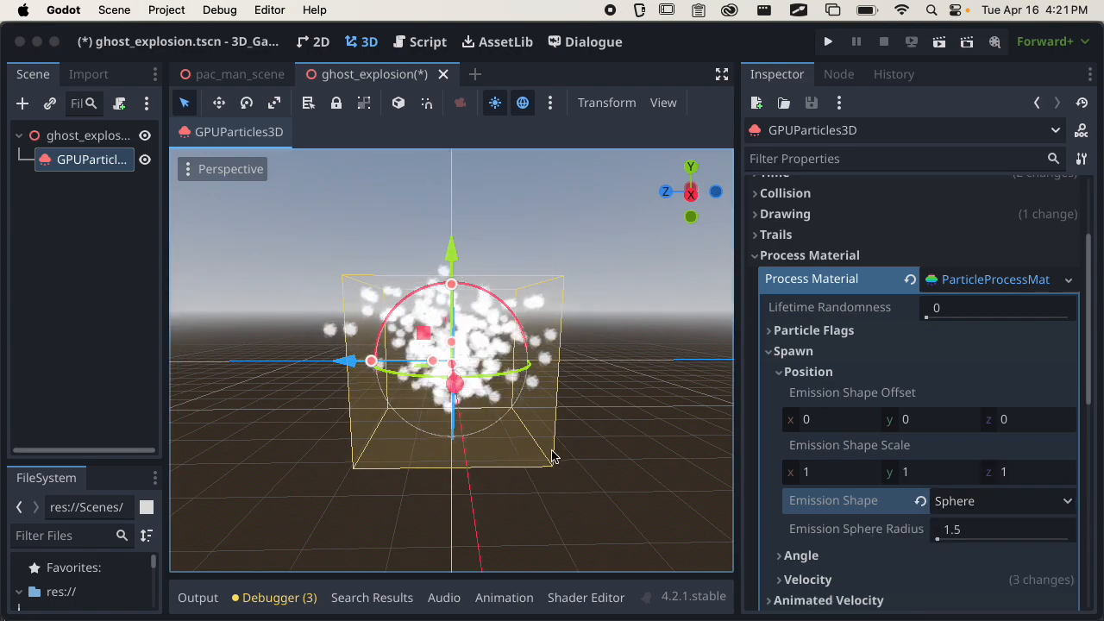
middle_click_drag(560, 458, 567, 481)
Change the Emission Shape to Sphere Surface and check the burst up close.
left_click(996, 500)
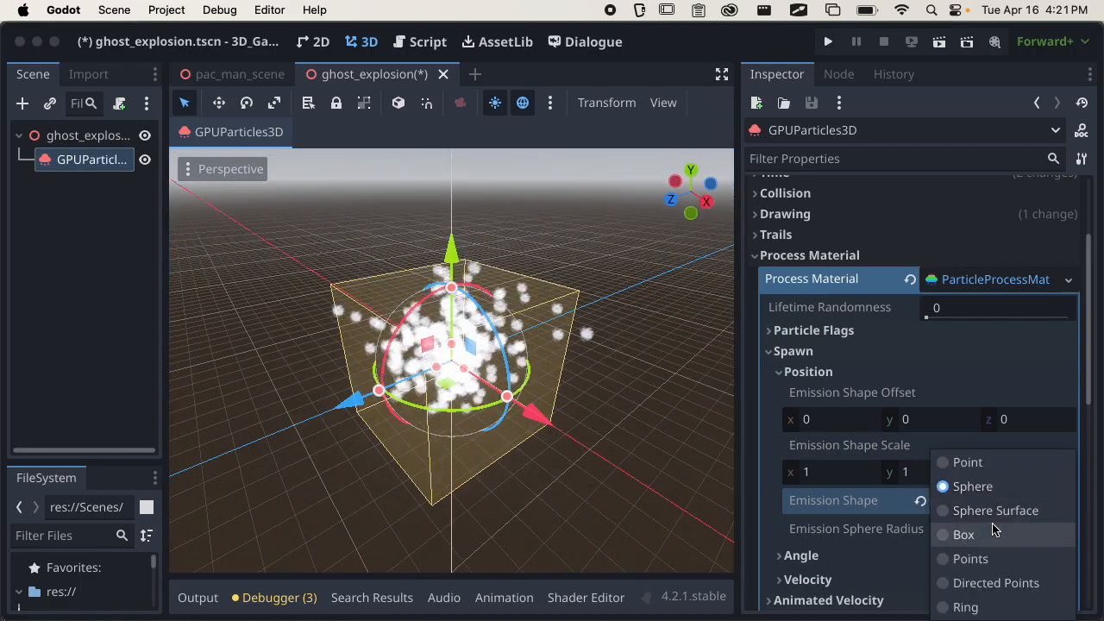
left_click(995, 511)
middle_click_drag(634, 470, 530, 398)
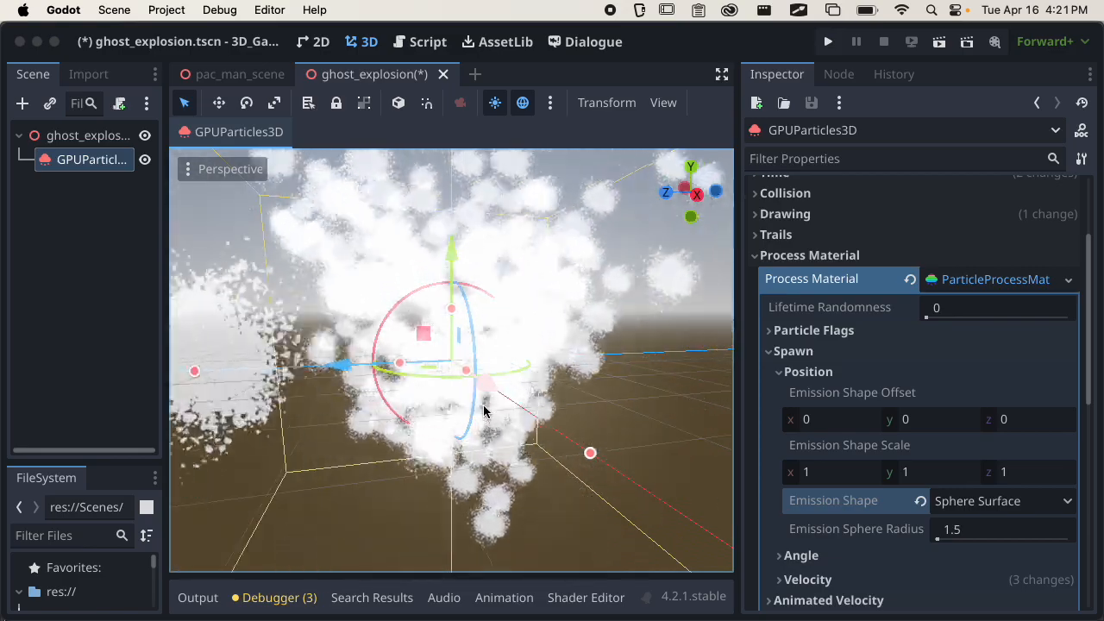
Set the Emission Sphere Radius to 2 and check the burst from several angles and distances.
left_click(992, 530)
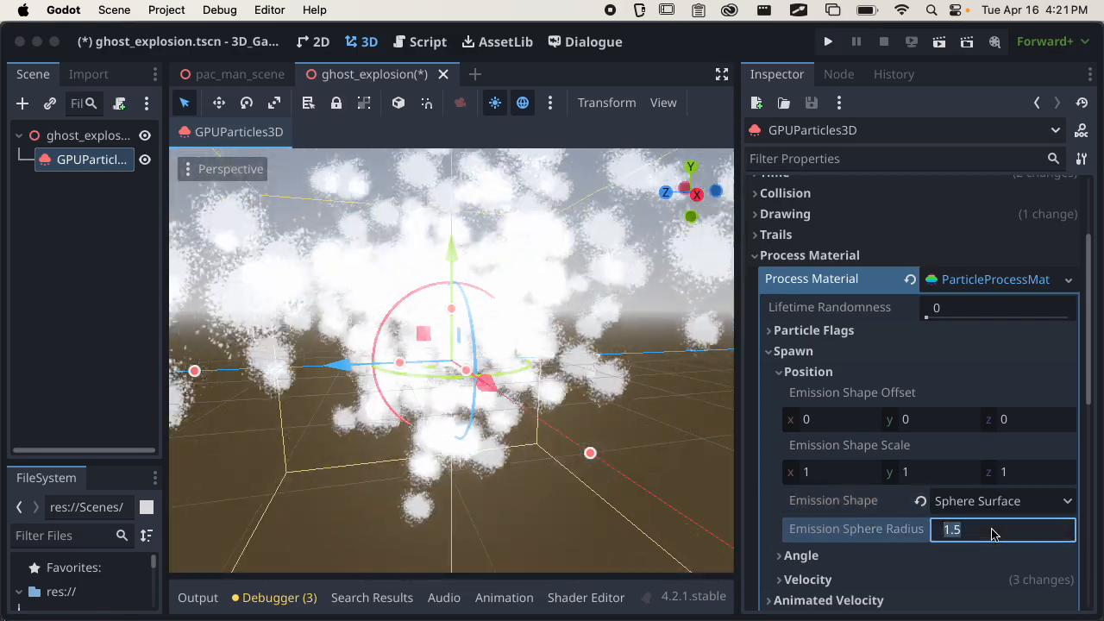
type("2")
key("Return")
scroll(584, 415, "down", 3)
scroll(584, 415, "down", 3)
middle_click_drag(584, 415, 595, 470)
scroll(462, 429, "up", 10)
middle_click_drag(467, 432, 572, 400)
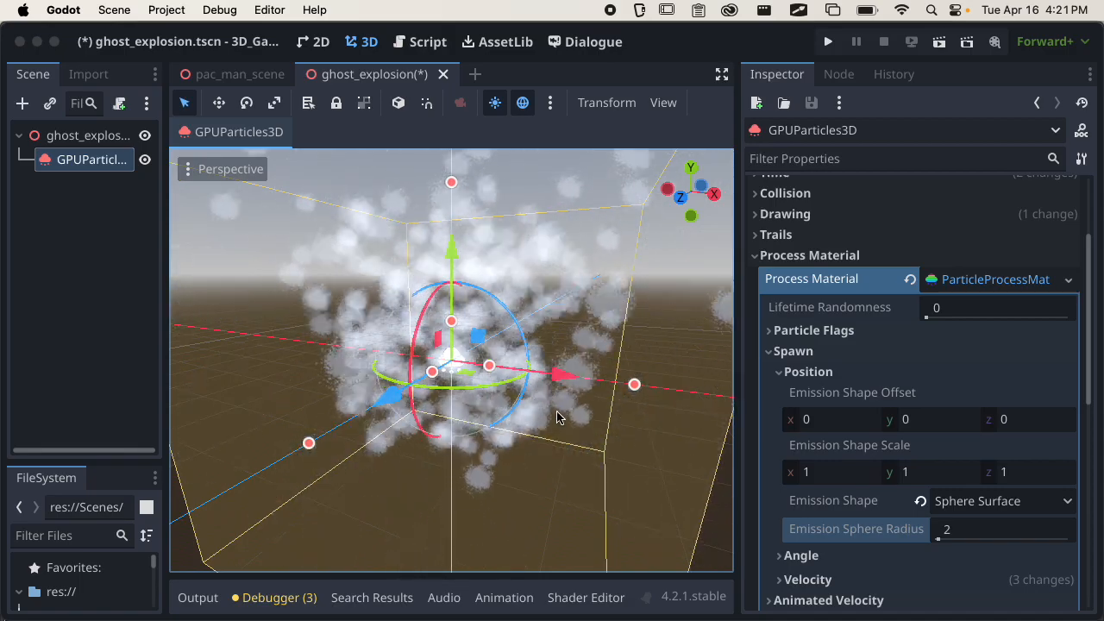
Save the ghost explosion scene and collapse the process material's Position and Spawn sections.
scroll(567, 426, "down", 8)
middle_click_drag(566, 426, 696, 454)
key("super+s")
left_click(795, 373)
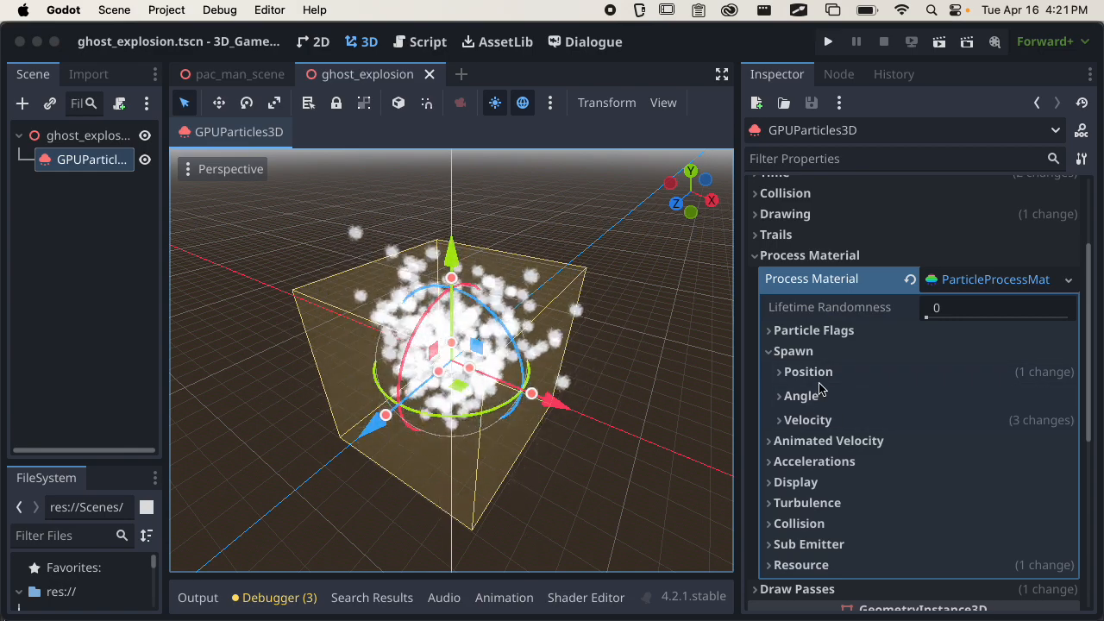
left_click(811, 351)
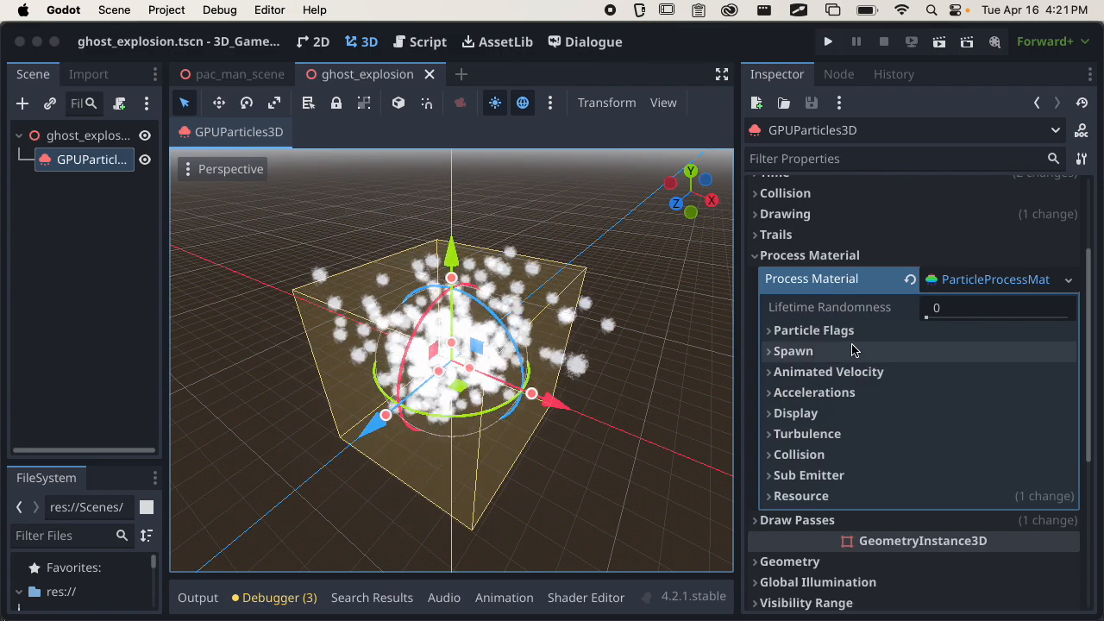
Set the Angular Velocity's Velocity Max to 1 under Animated Velocity and check the burst from another angle.
left_click(873, 372)
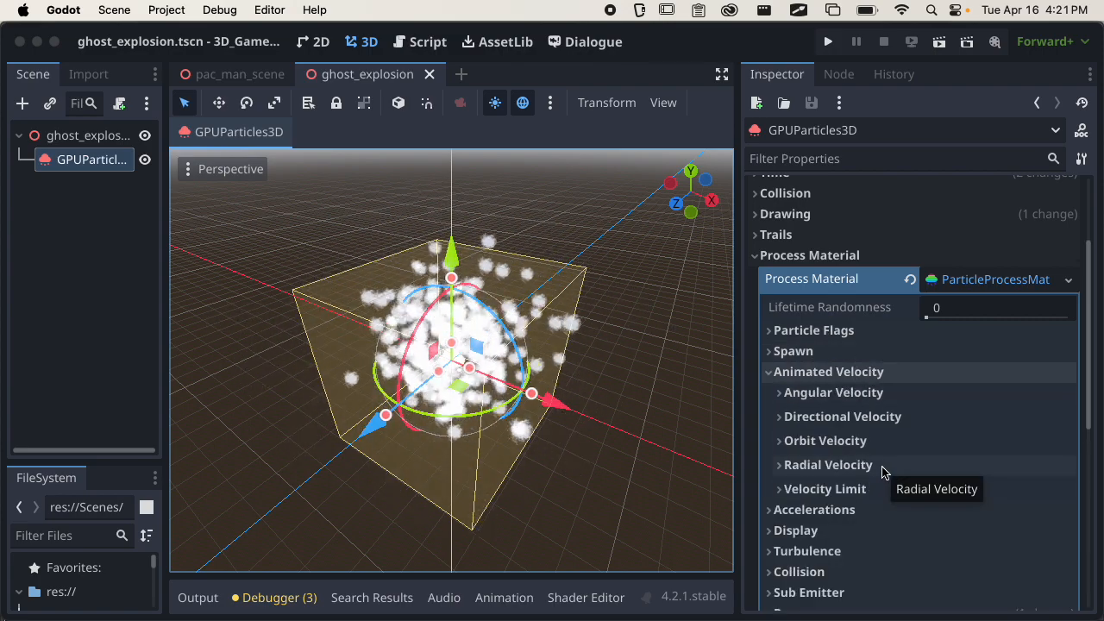
left_click(851, 393)
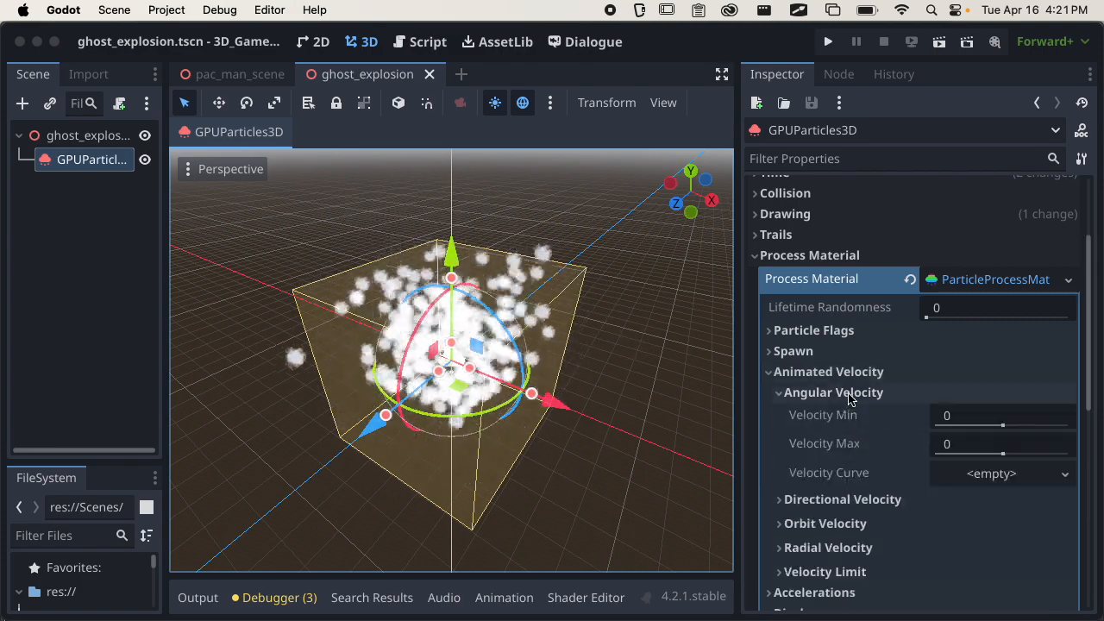
left_click(965, 447)
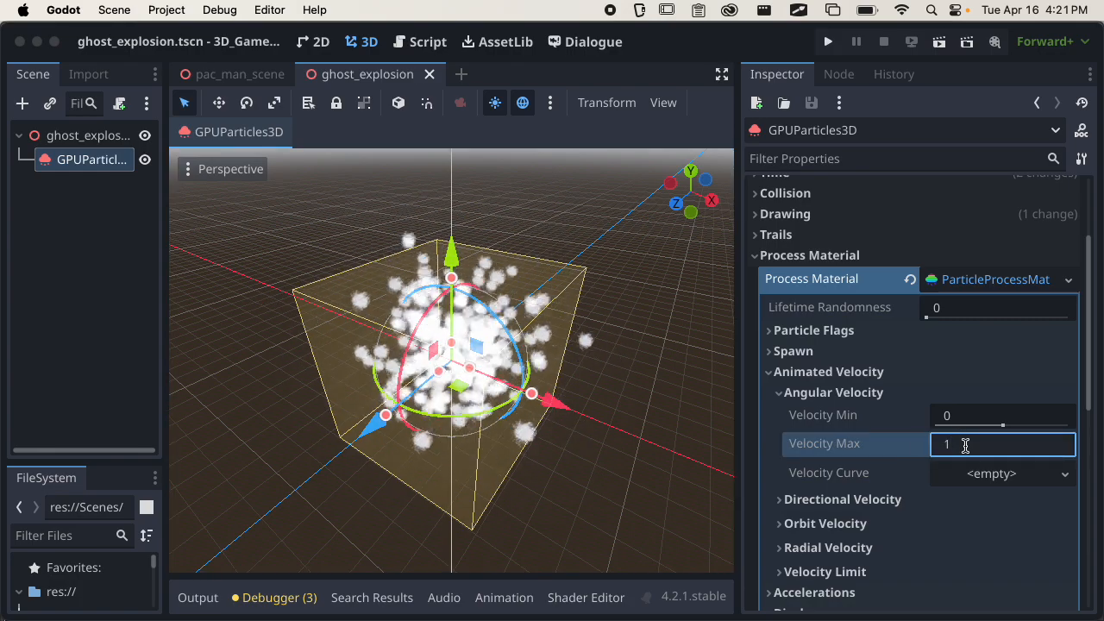
key("Return")
middle_click_drag(265, 374, 457, 390)
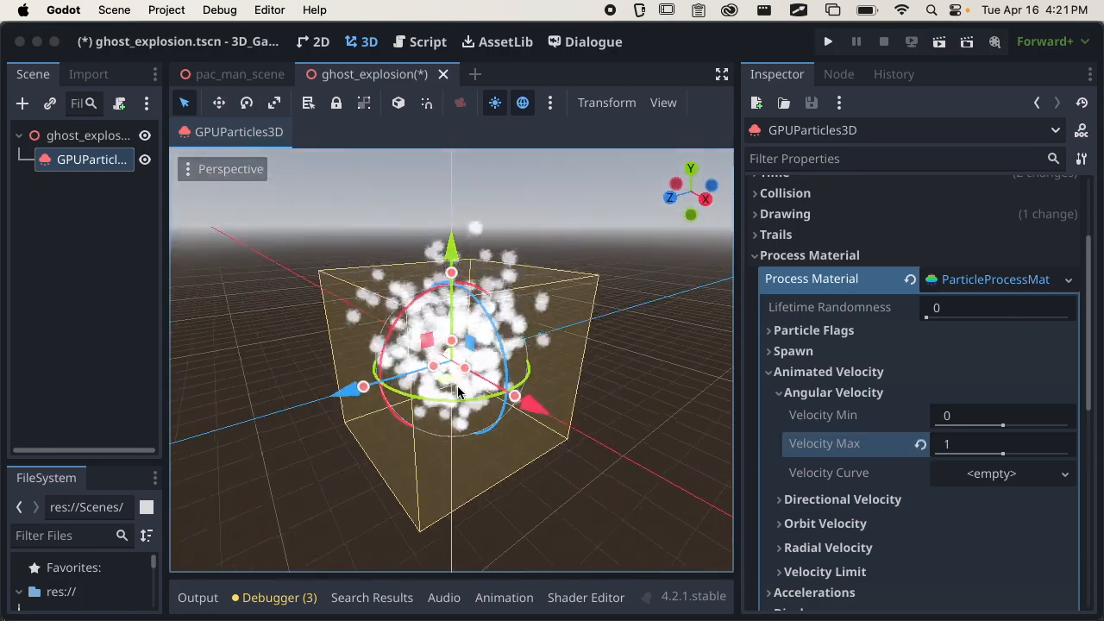
left_click(979, 444)
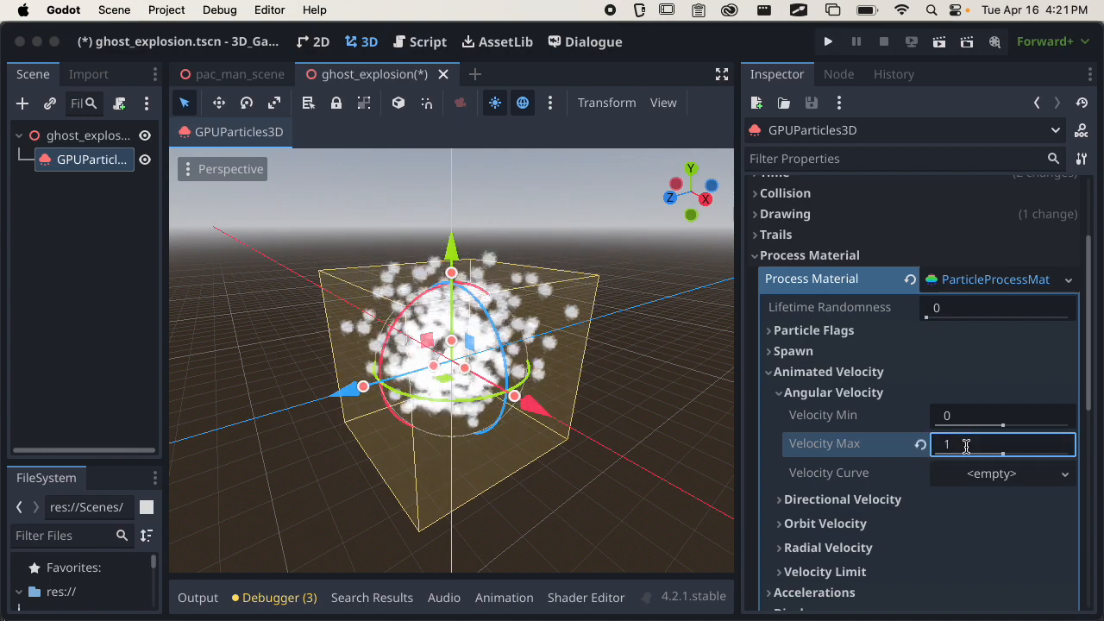
Assign a new CurveTexture to the Angular Velocity's Velocity Curve and open its curve for editing.
left_click(996, 479)
left_click(998, 503)
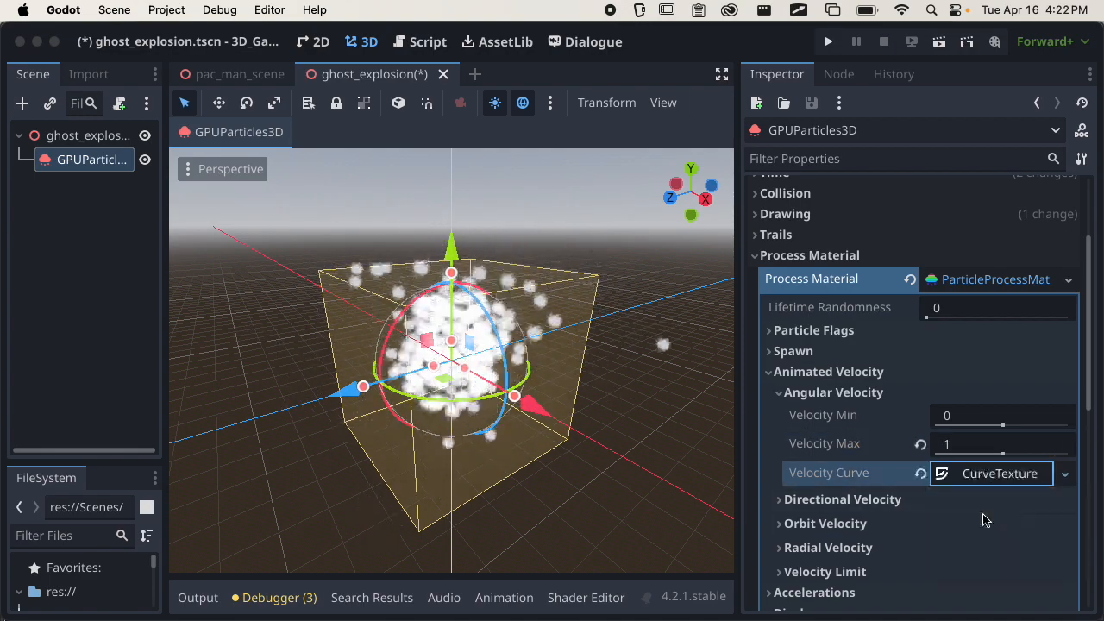
left_click(976, 476)
scroll(989, 500, "down", 2)
left_click(992, 518)
scroll(1009, 516, "down", 4)
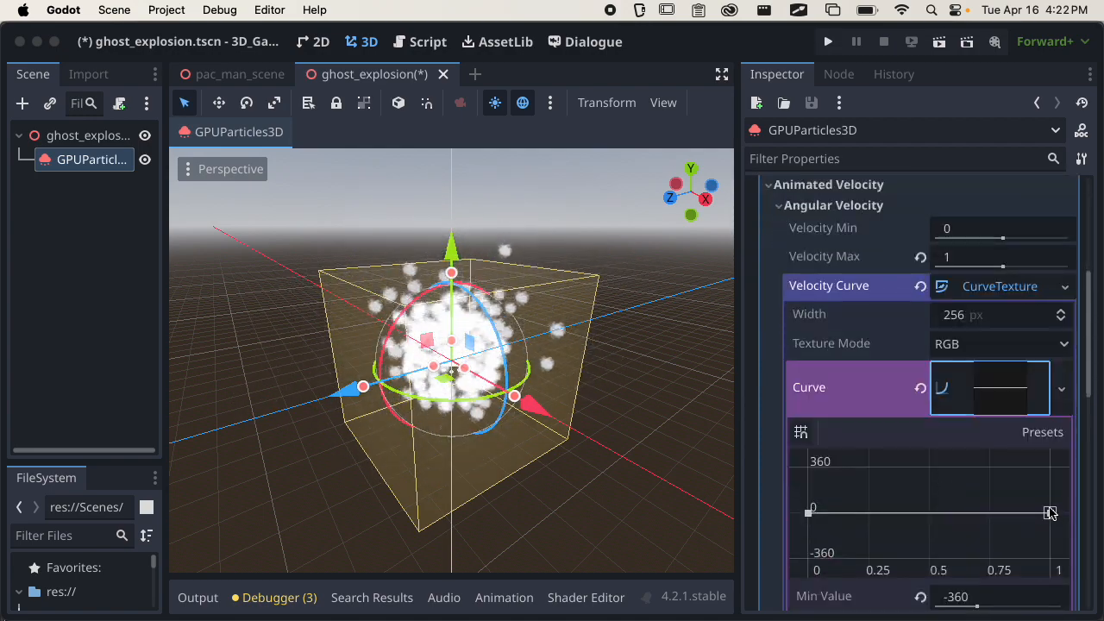
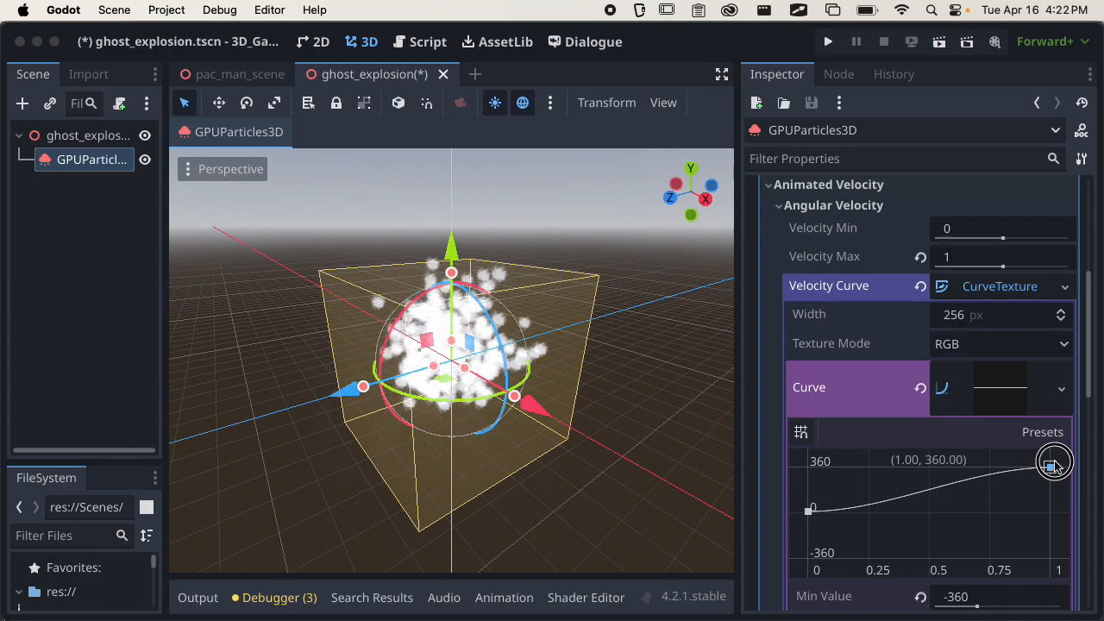
Reset the Angular Velocity's Velocity Max to 0, reset the Curve inside its Velocity Curve texture, and collapse Angular Velocity.
middle_click_drag(686, 441, 618, 397)
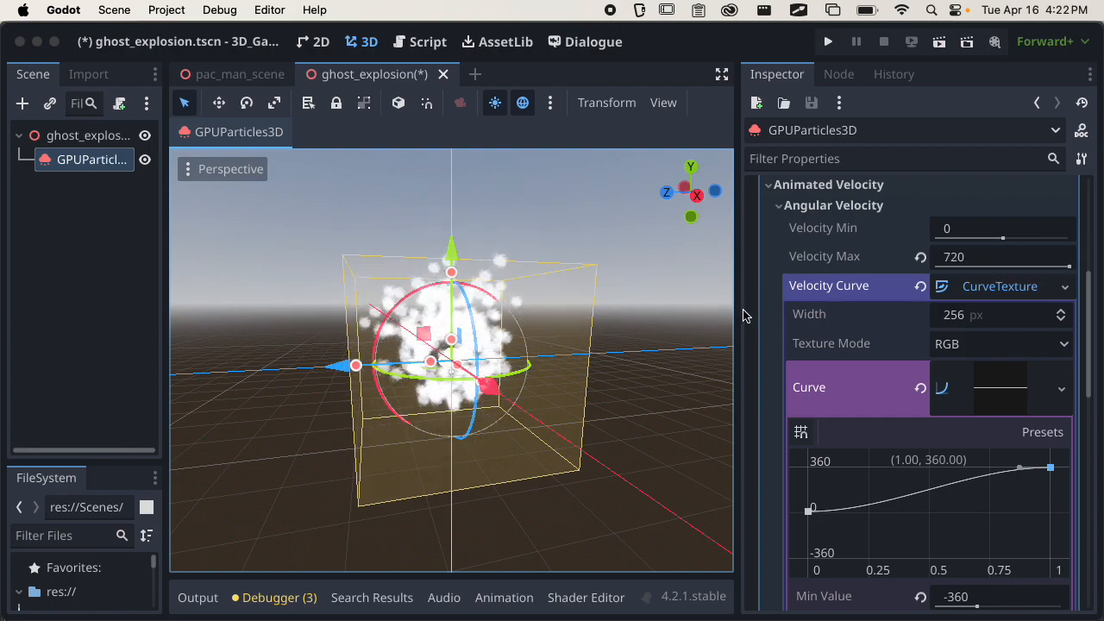
left_click(920, 257)
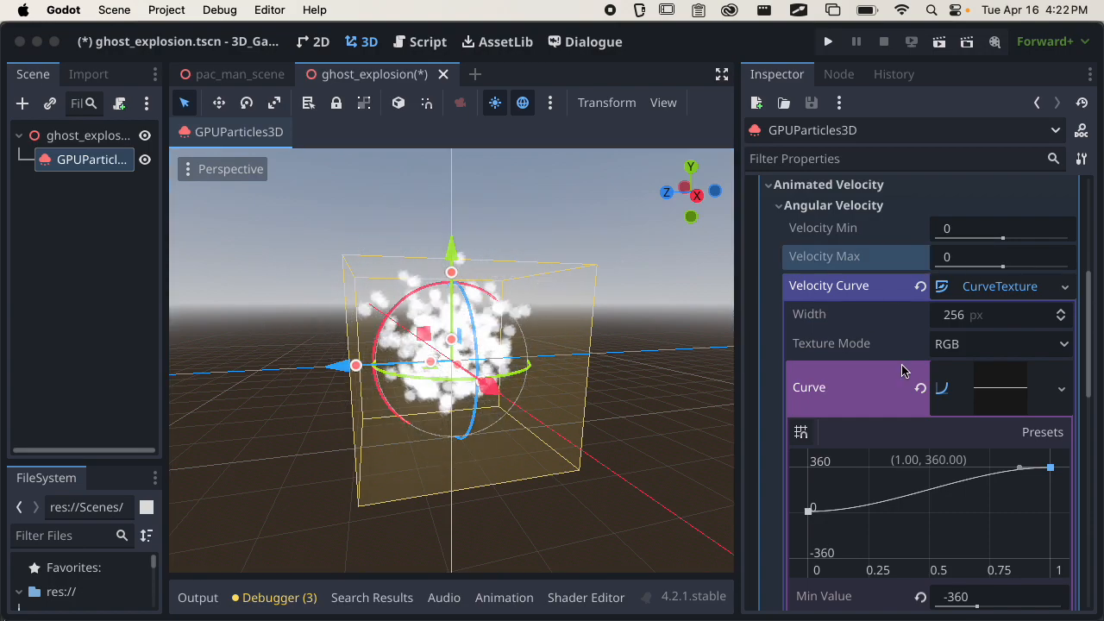
left_click(921, 388)
left_click(824, 210)
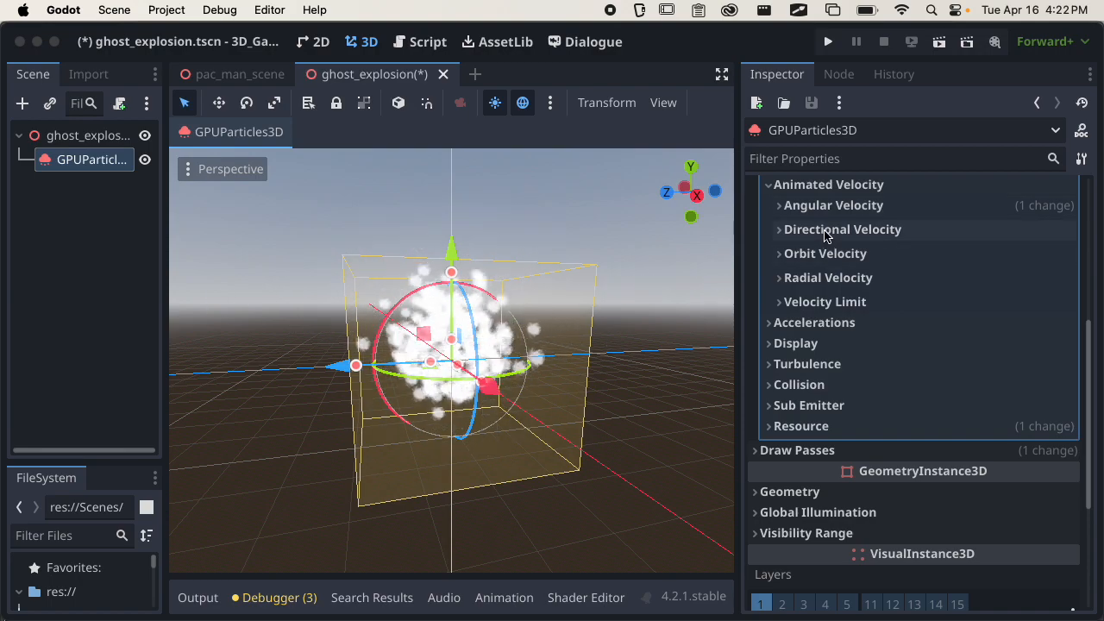
Try a new CurveXYZTexture as the Directional Velocity's Velocity Curve, and reset the property.
left_click(825, 230)
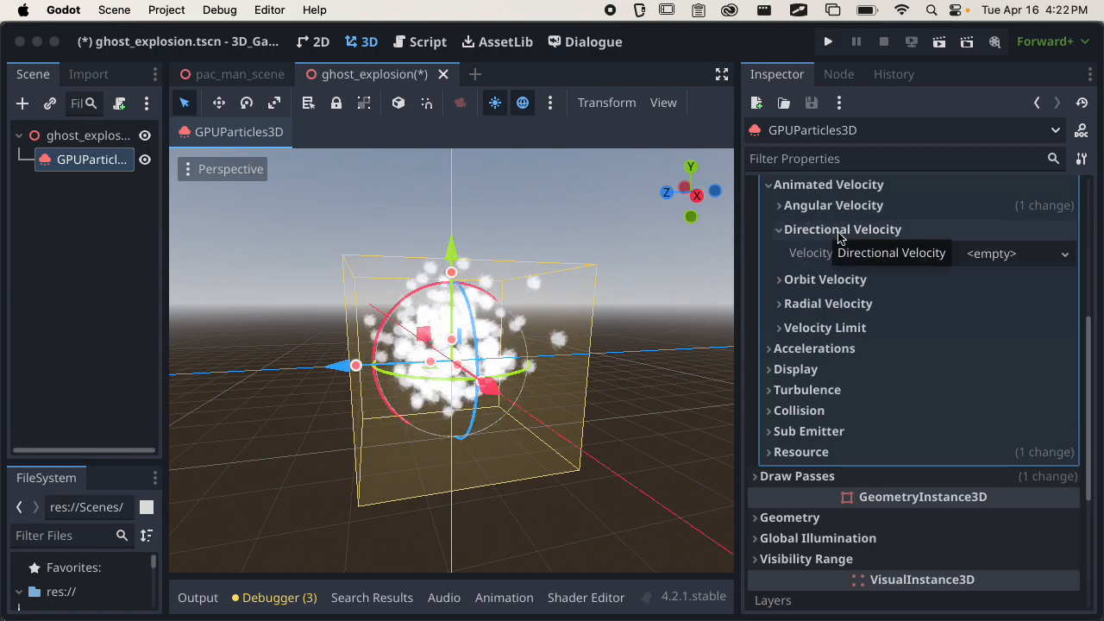
left_click(999, 253)
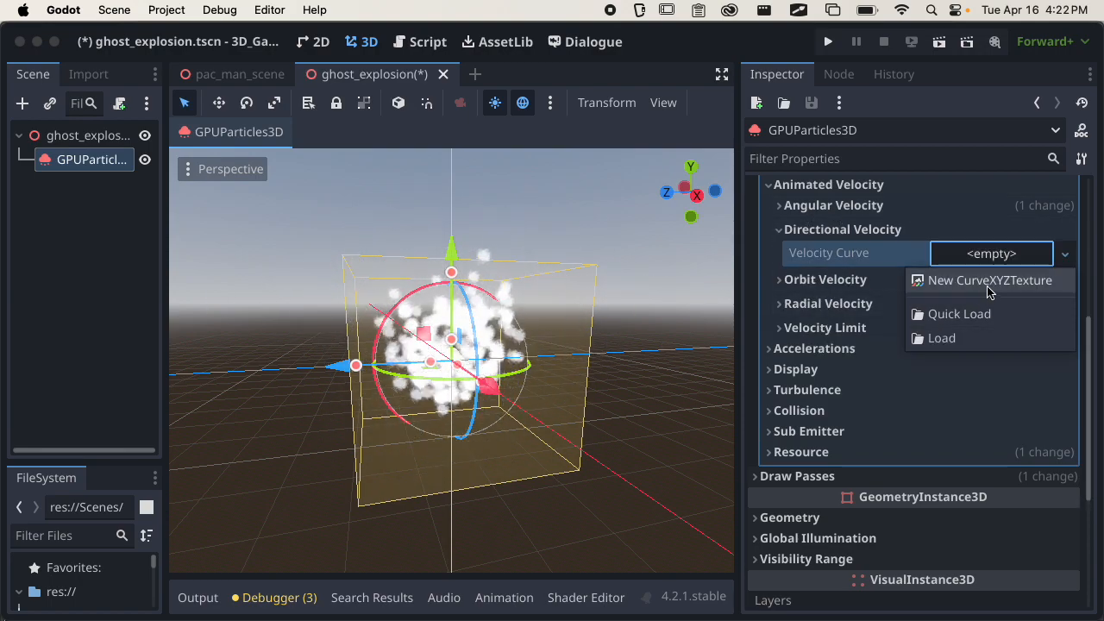
left_click(953, 281)
left_click(981, 312)
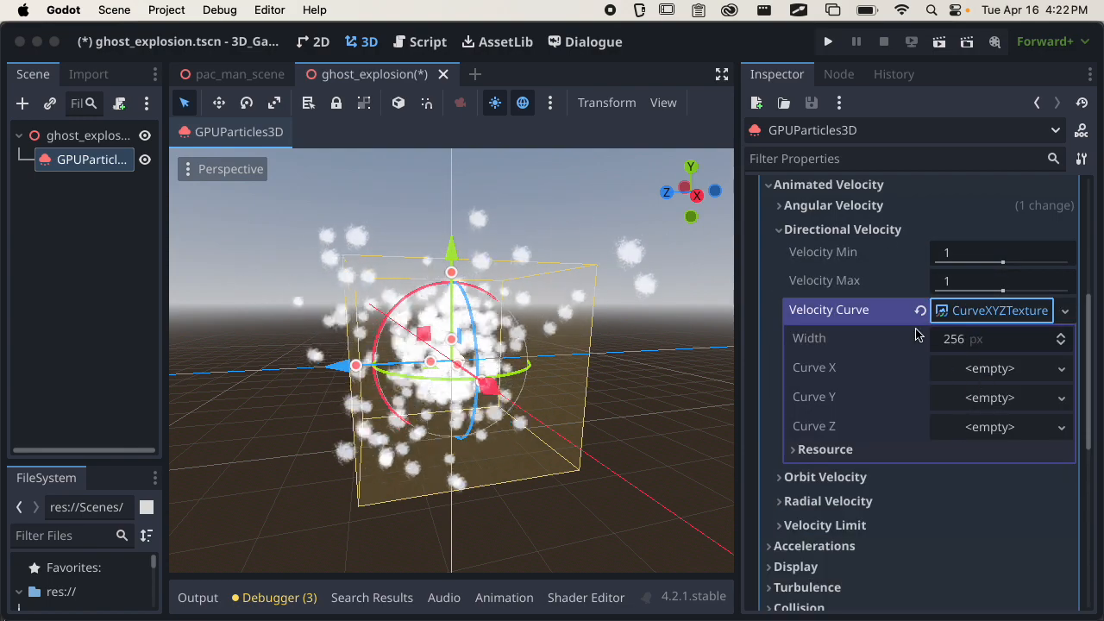
left_click(935, 311)
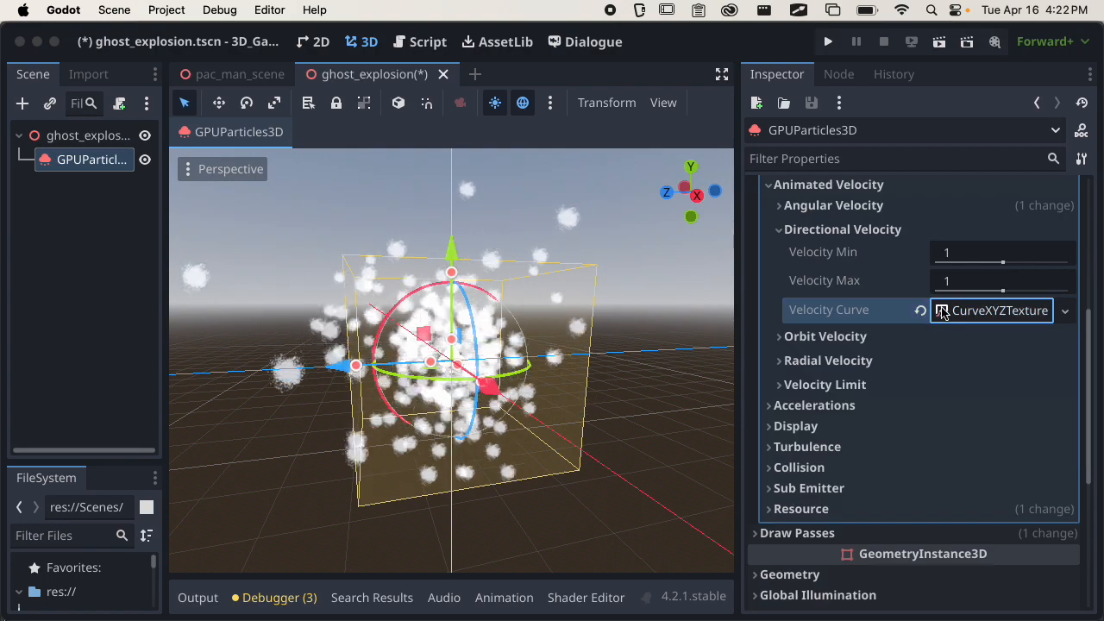
left_click(920, 310)
left_click(842, 231)
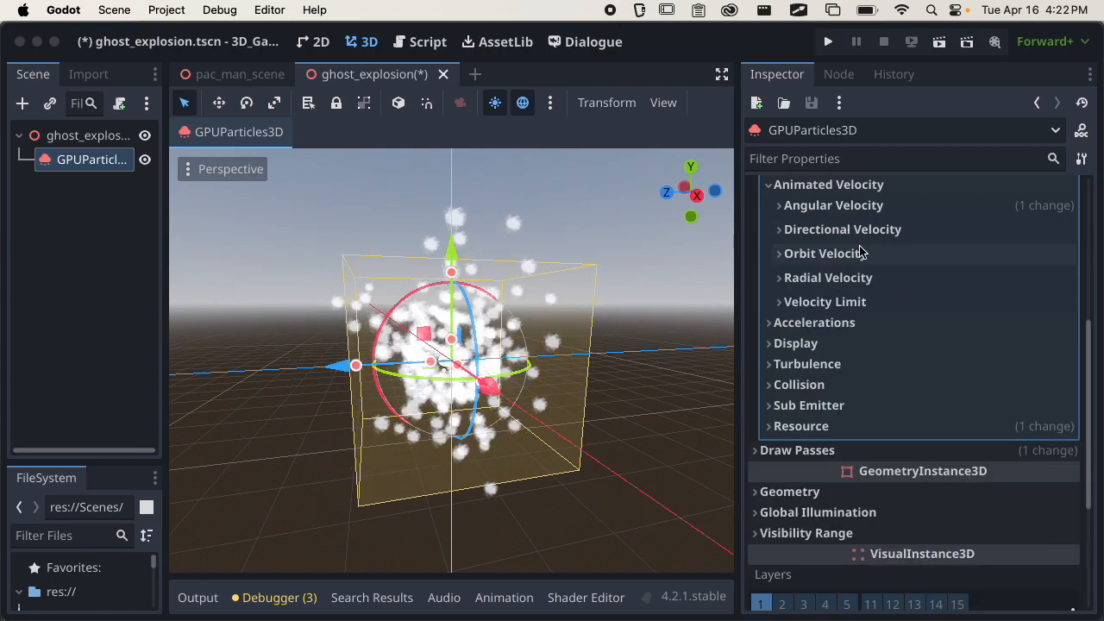
Set the Radial Velocity's Velocity Max to 10 and check the burst from several angles and distances.
left_click(844, 304)
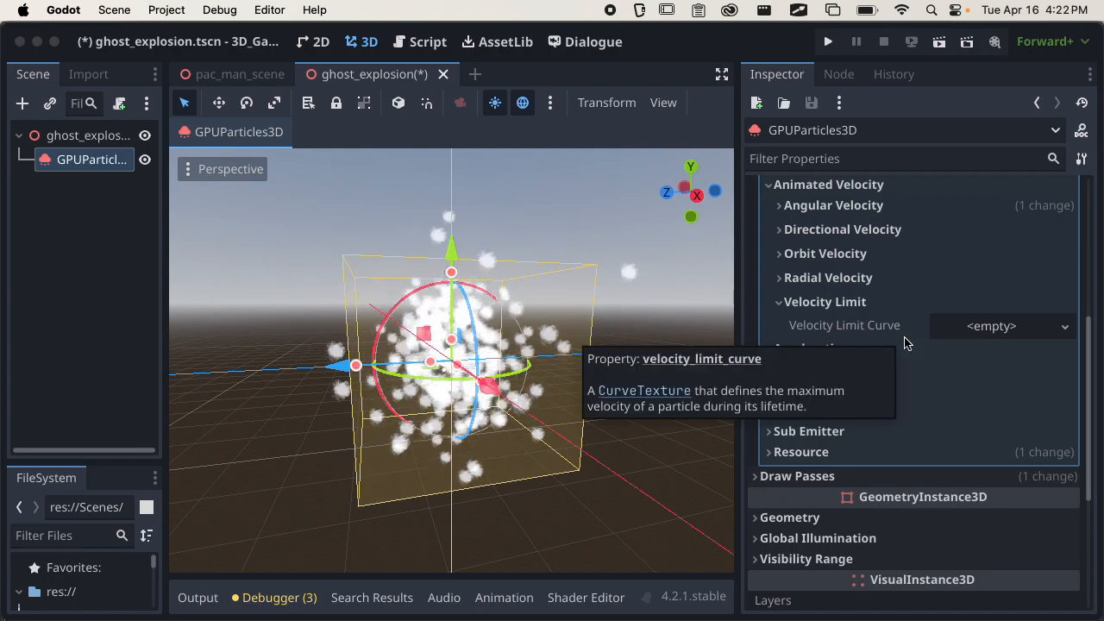
left_click(861, 303)
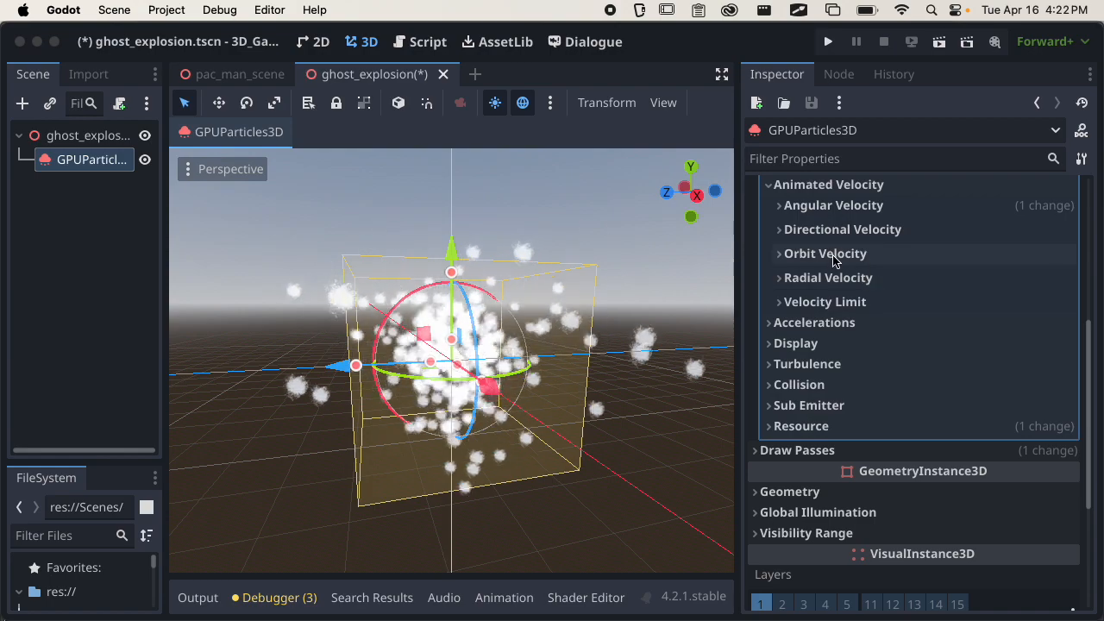
left_click(852, 278)
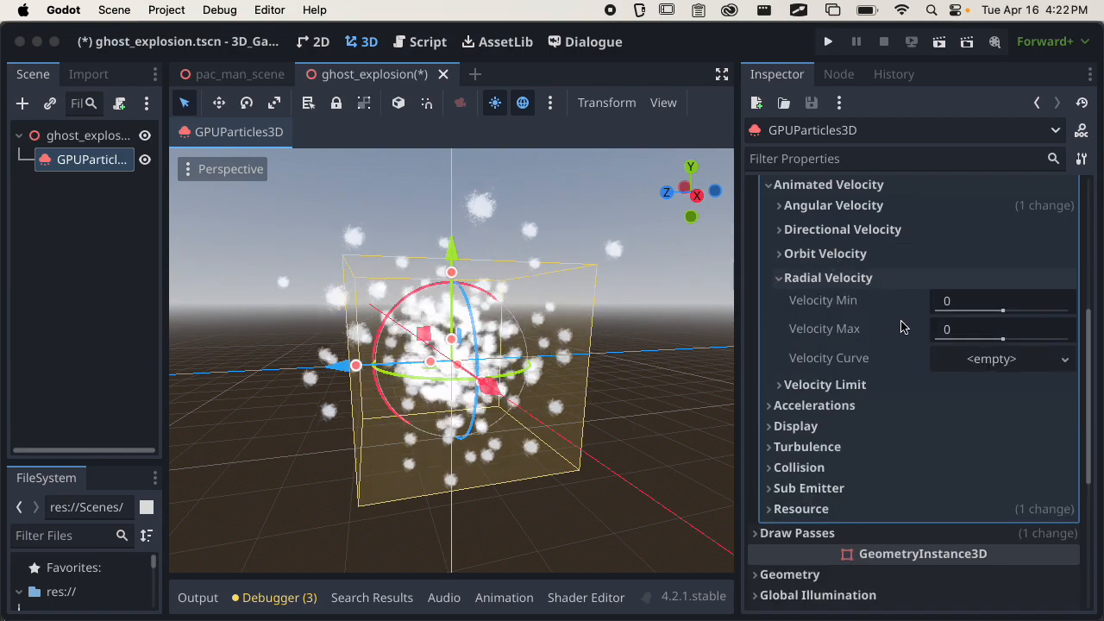
mouse_move(900, 325)
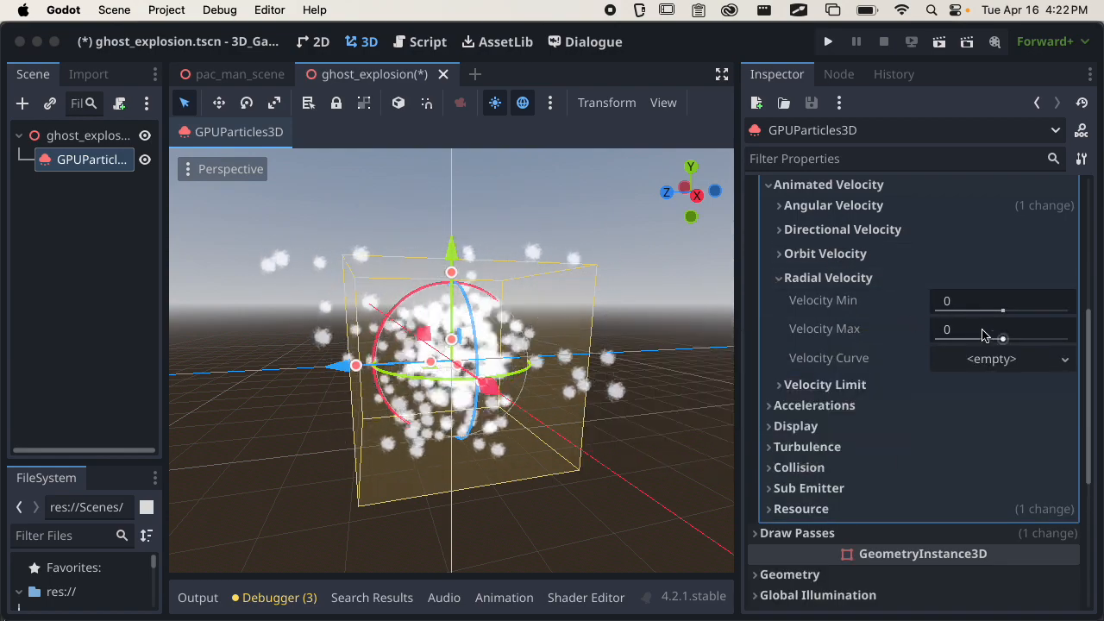
left_click_drag(1001, 338, 1022, 338)
middle_click_drag(702, 363, 555, 470)
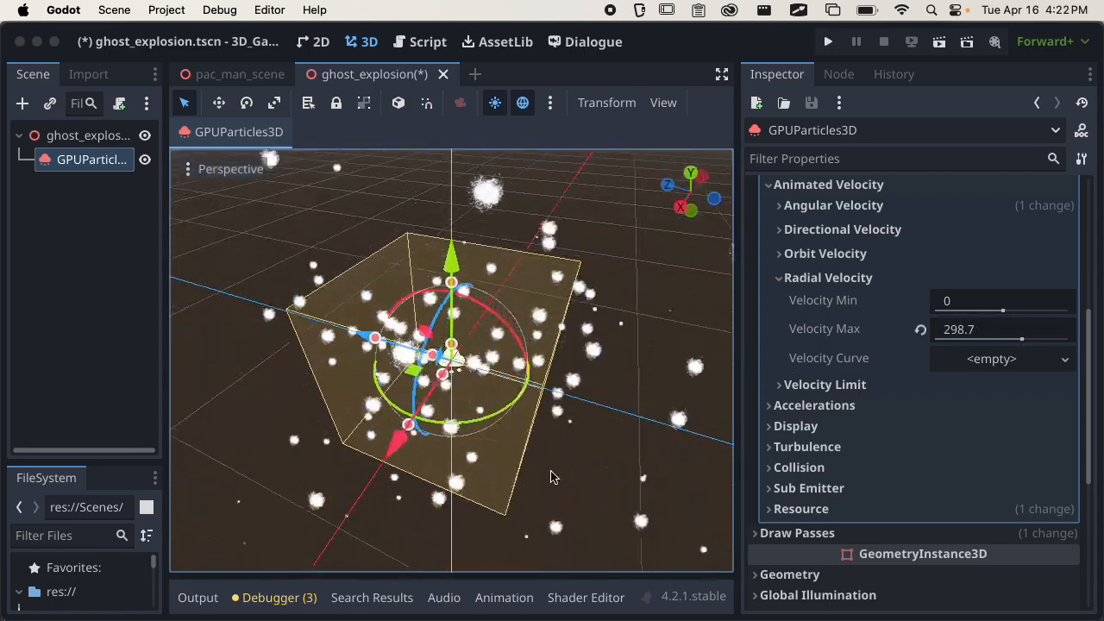
left_click(956, 328)
type("10")
scroll(557, 340, "down", 5)
middle_click_drag(558, 340, 480, 455)
scroll(549, 370, "down", 5)
scroll(464, 406, "up", 10)
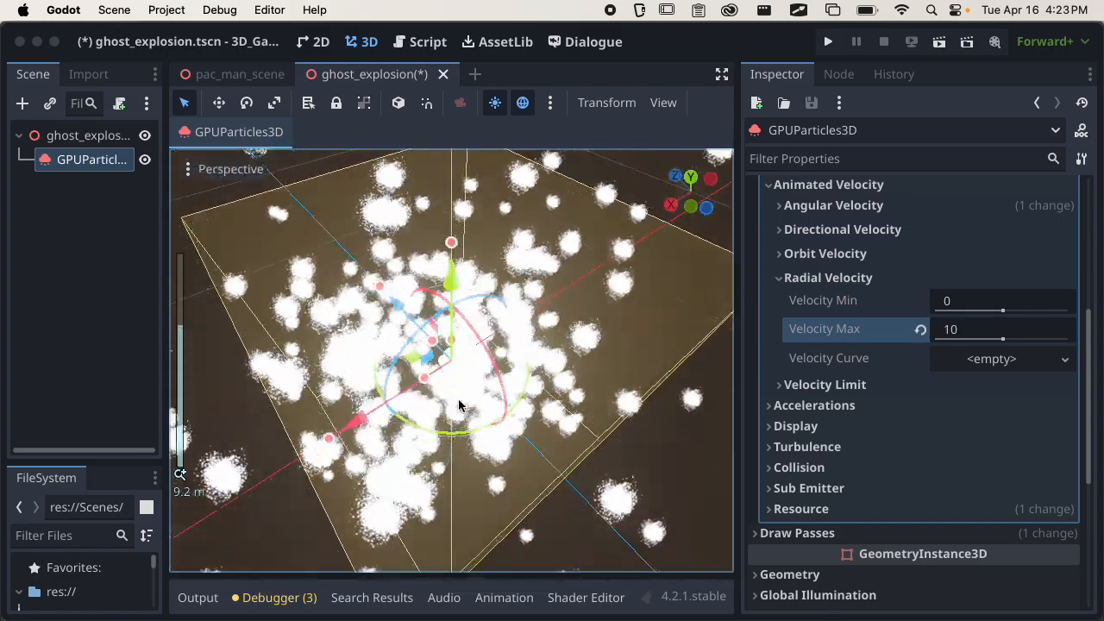
middle_click_drag(482, 383, 425, 470)
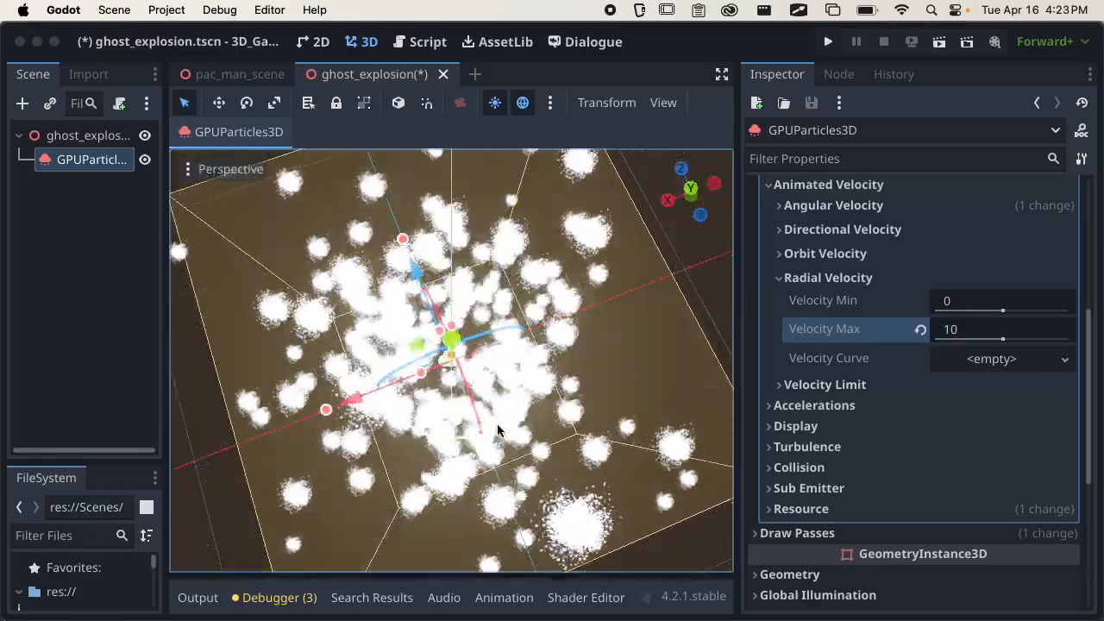
Try a new CurveTexture with a new Curve inside it as the Radial Velocity's Velocity Curve.
left_click(992, 358)
left_click(976, 386)
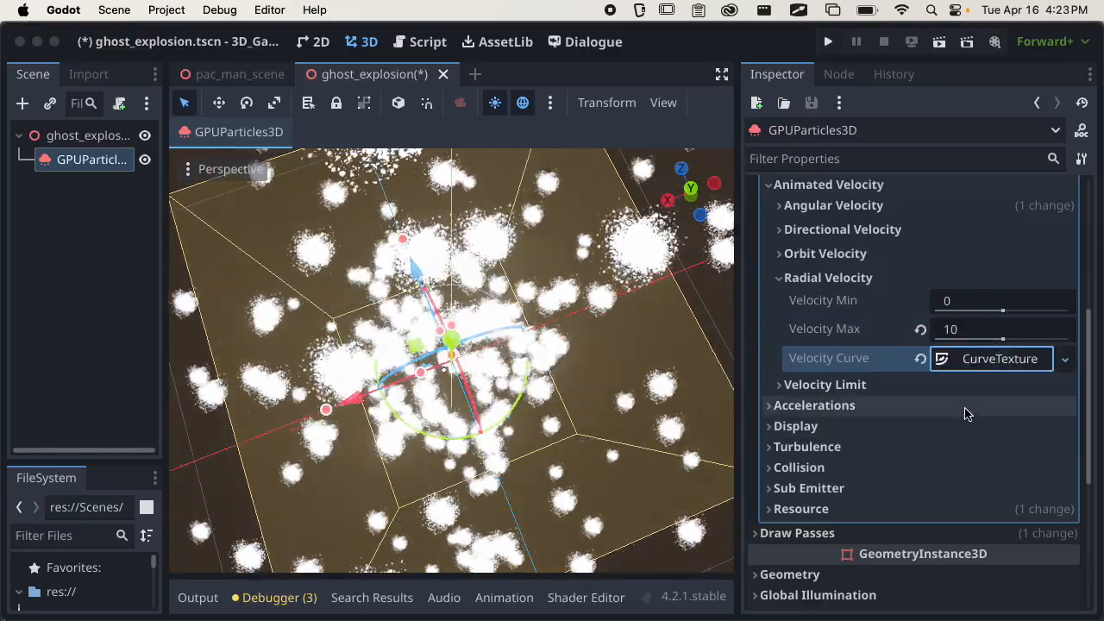
left_click(980, 357)
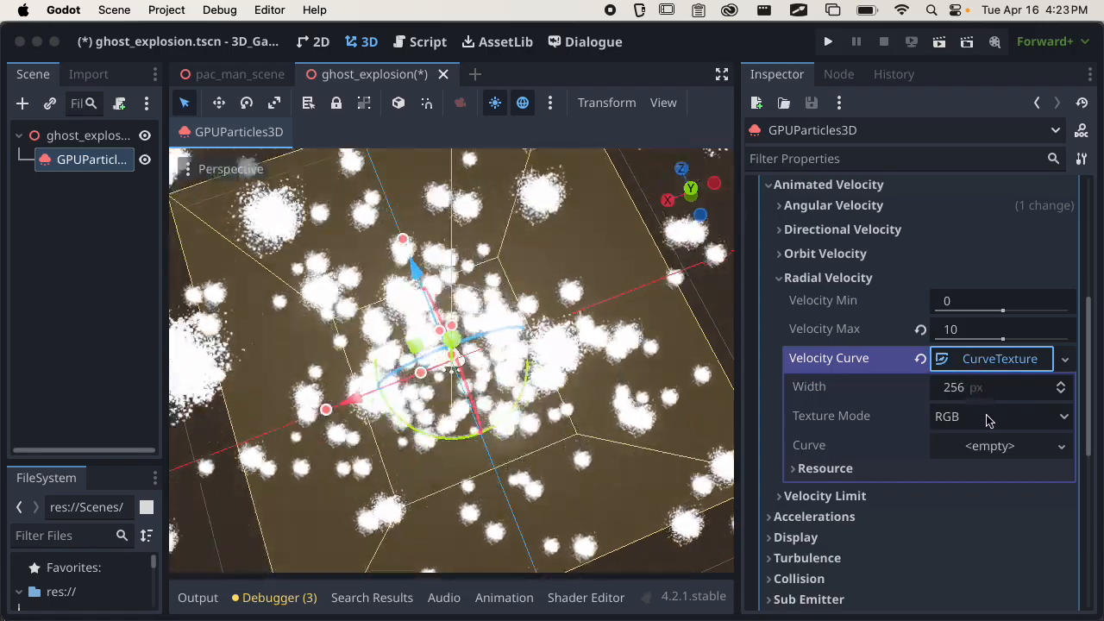
left_click(984, 450)
left_click(1003, 469)
left_click(996, 451)
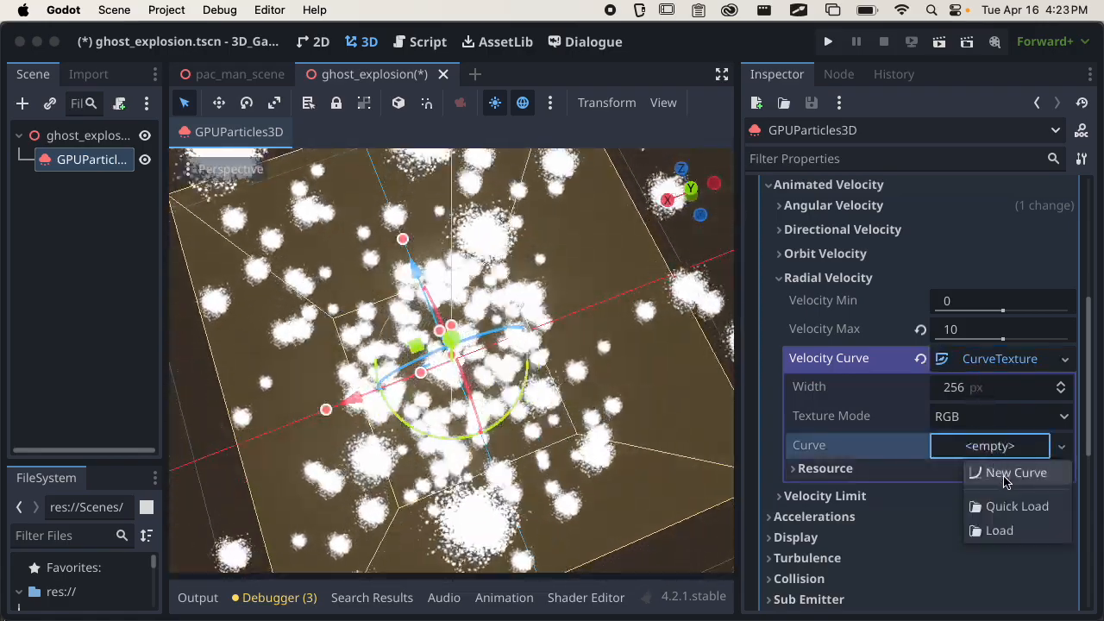
left_click(1005, 475)
left_click(977, 469)
scroll(991, 462, "down", 3)
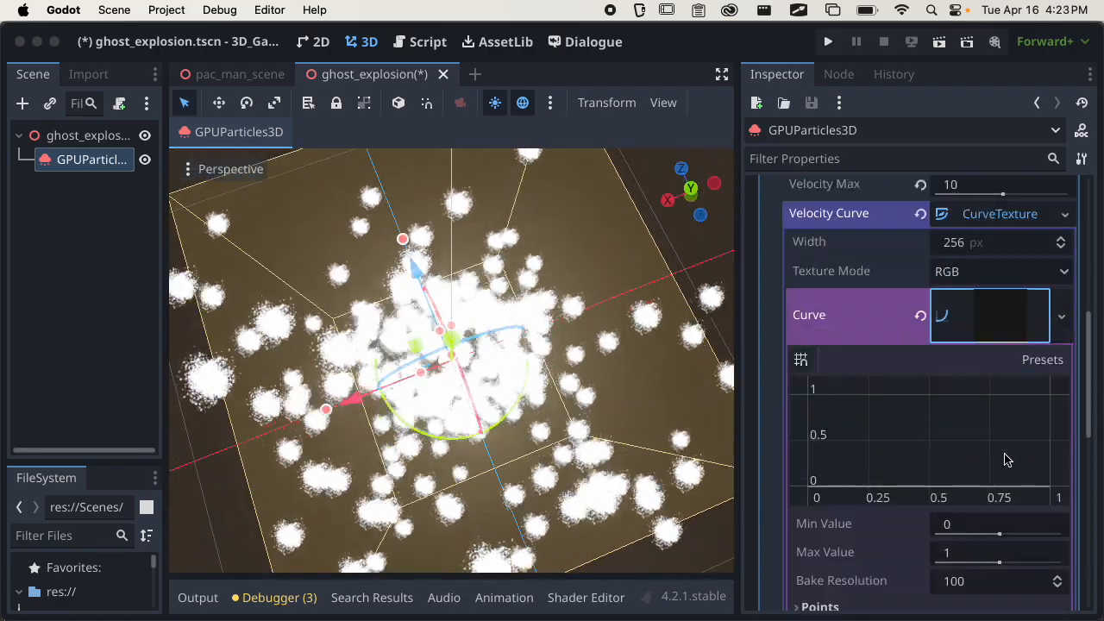
Shape the radial velocity curve to start at 0, peak near 1 around the middle and end at (1.00, 0.00), checking the burst.
left_click_drag(1050, 489, 1045, 415)
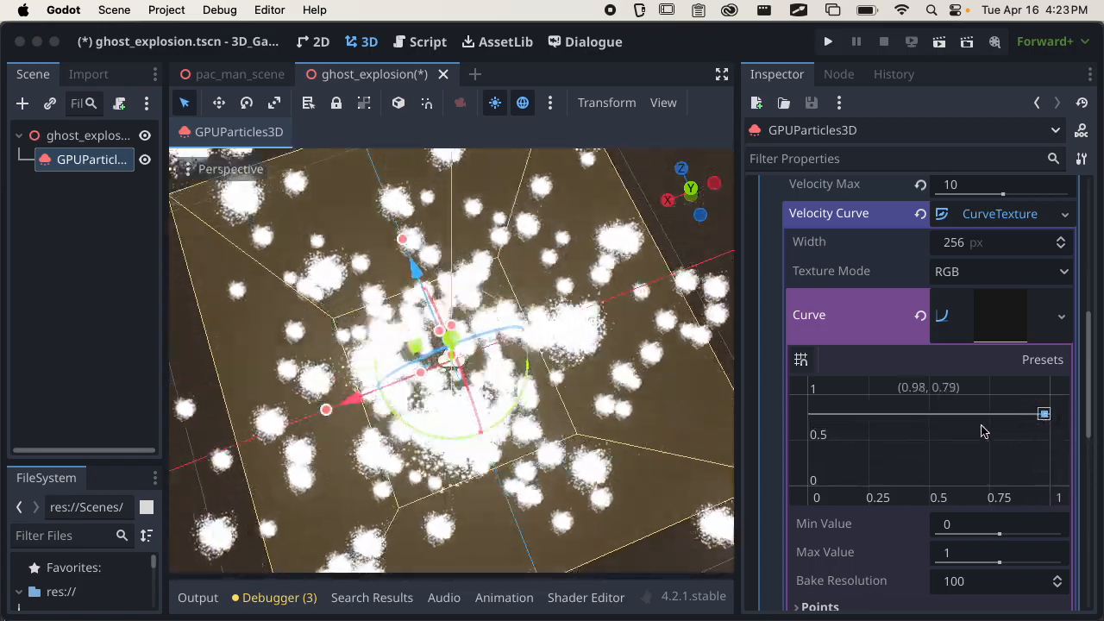
left_click_drag(812, 415, 809, 485)
left_click_drag(919, 458, 920, 392)
left_click_drag(1044, 414, 1068, 495)
scroll(640, 429, "down", 9)
middle_click_drag(640, 429, 589, 320)
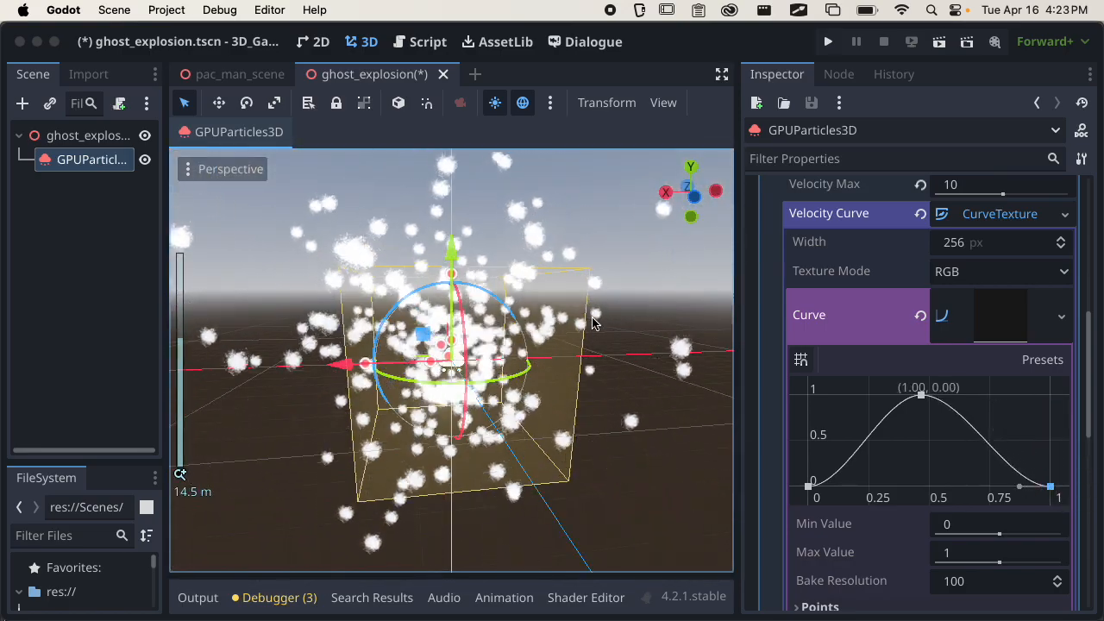
Clear the Curve and the CurveTexture from the Radial Velocity's Velocity Curve, and collapse Animated Velocity.
left_click(920, 316)
left_click(921, 215)
scroll(891, 290, "up", 5)
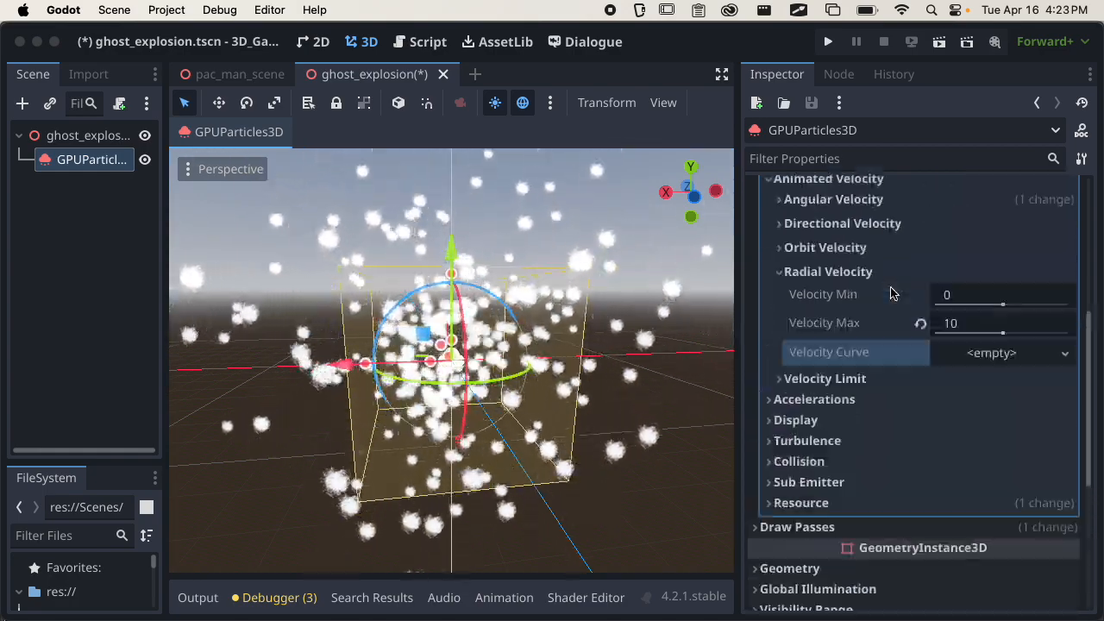
left_click(849, 361)
left_click(845, 264)
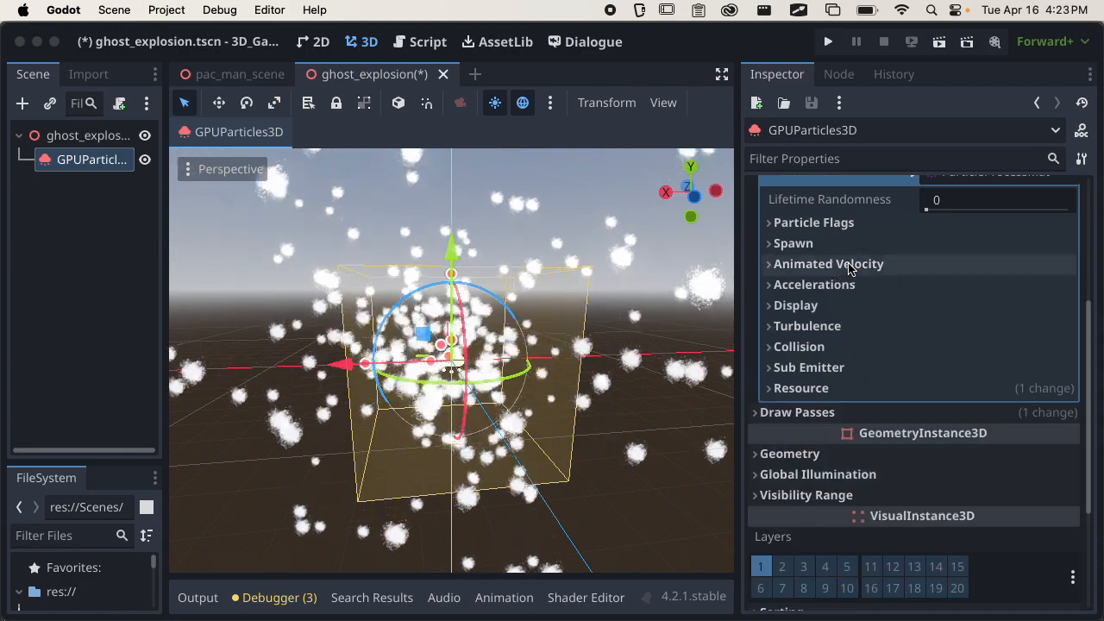
Under Accelerations, set Damping Max to 2 and Damping Min to 1, and check the burst from different distances.
left_click(820, 286)
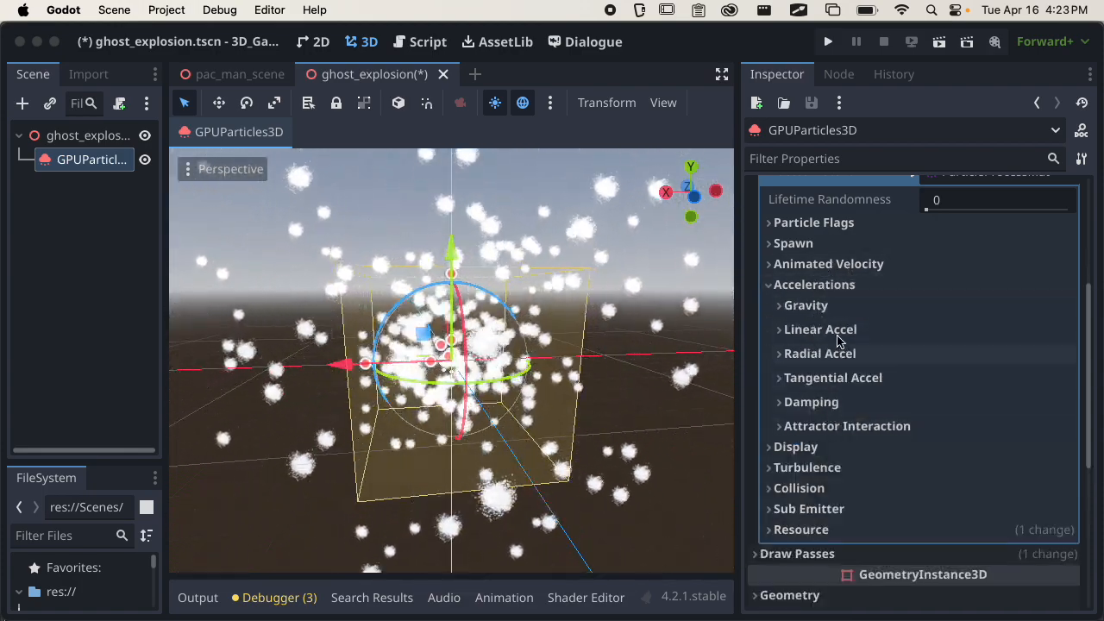
left_click(830, 402)
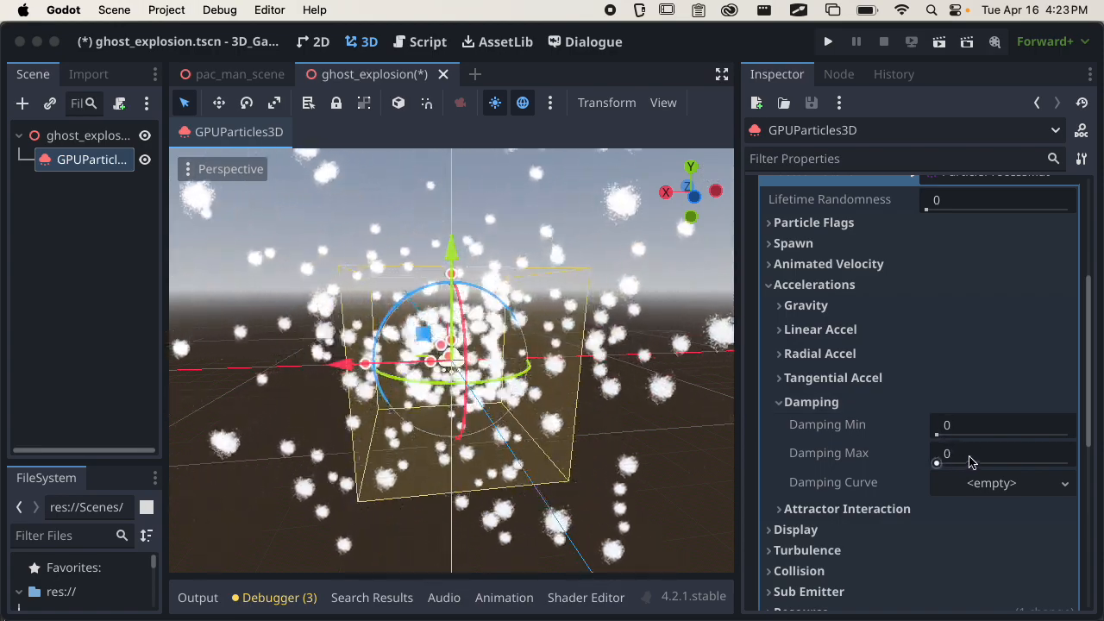
left_click(976, 451)
type("2")
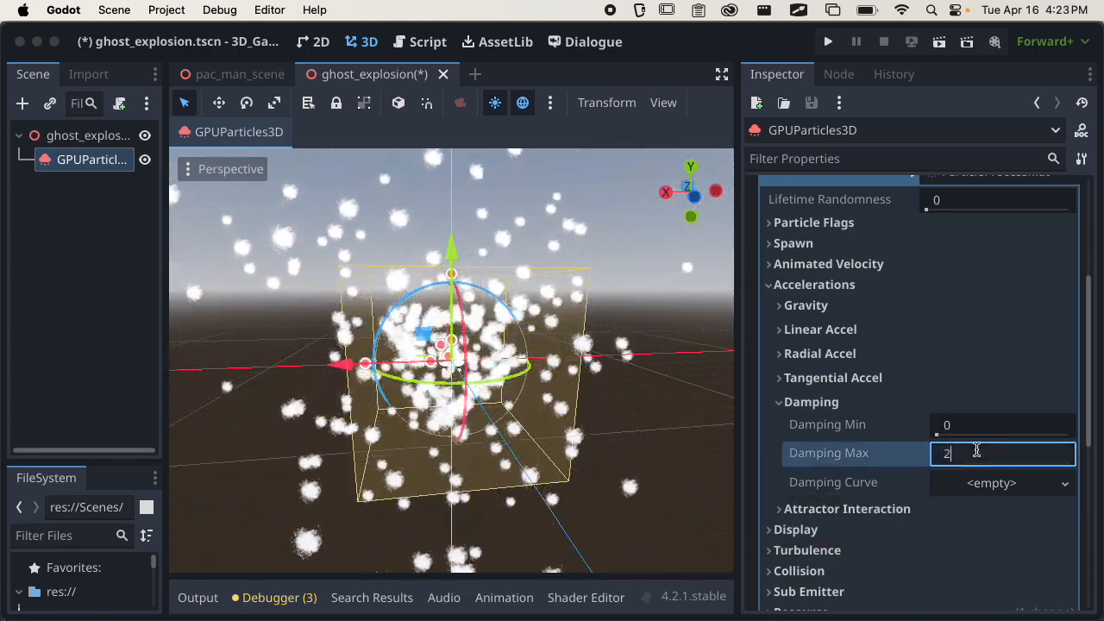
left_click(978, 422)
type("1")
key("Return")
middle_click_drag(533, 421, 510, 388)
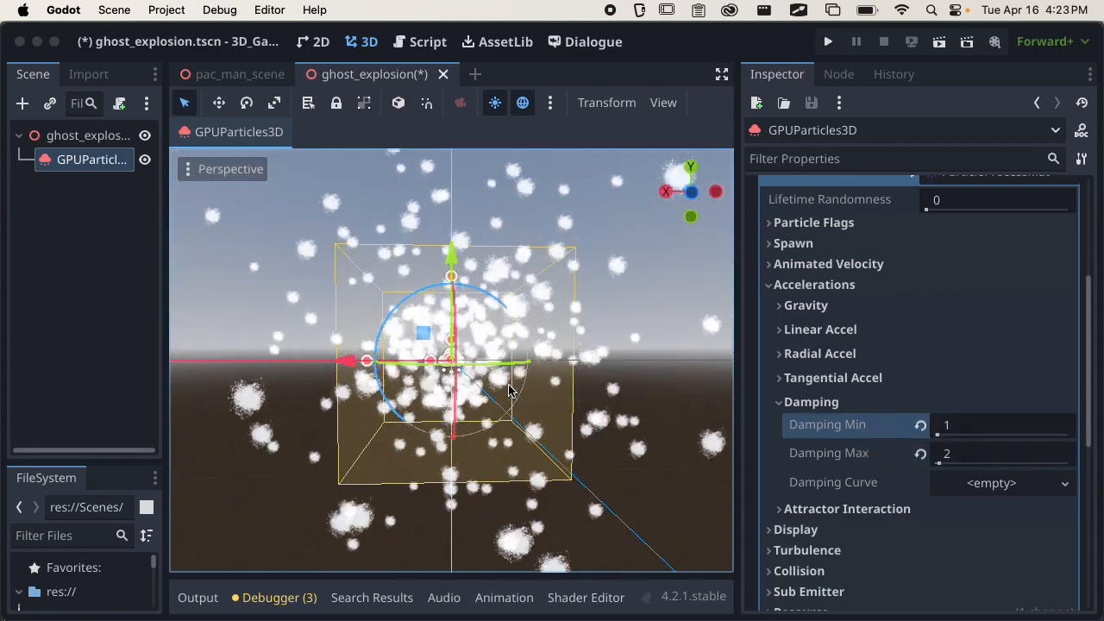
scroll(507, 385, "down", 1)
scroll(507, 384, "down", 10)
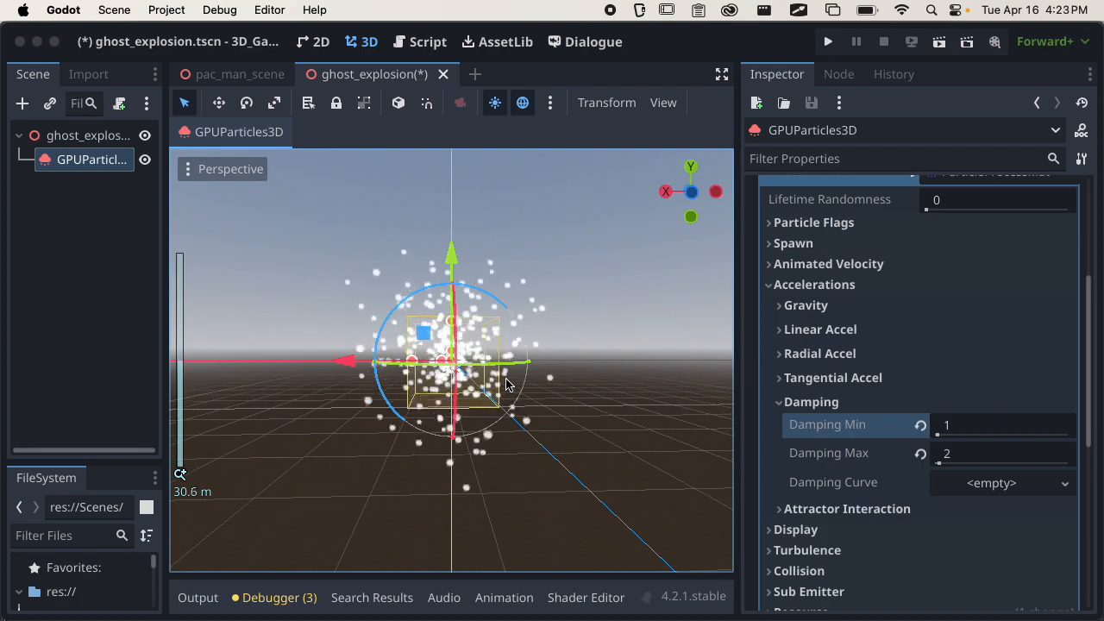
scroll(507, 384, "up", 8)
Collapse Accelerations and assign a new CurveTexture to the Scale Curve in the Display section's Scale settings.
left_click(785, 401)
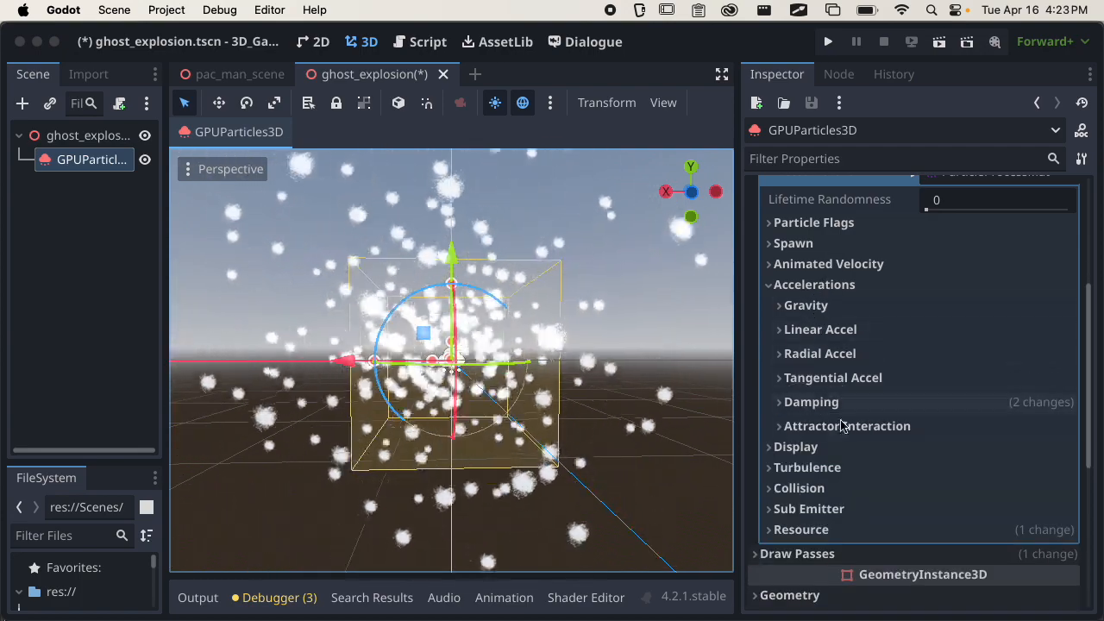
left_click(823, 285)
left_click(820, 309)
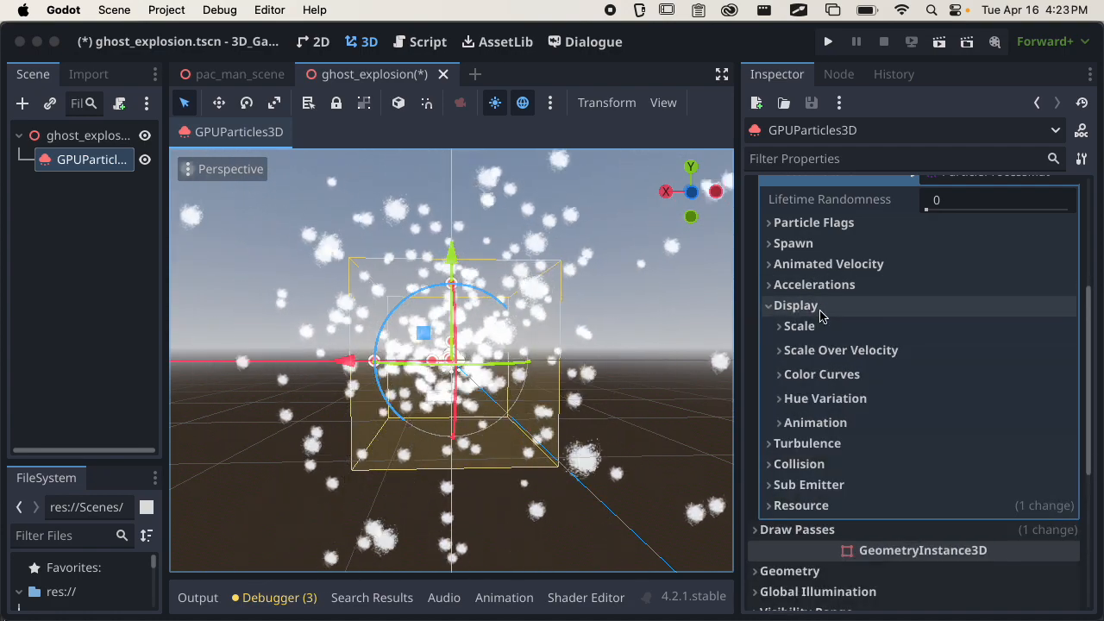
left_click(821, 327)
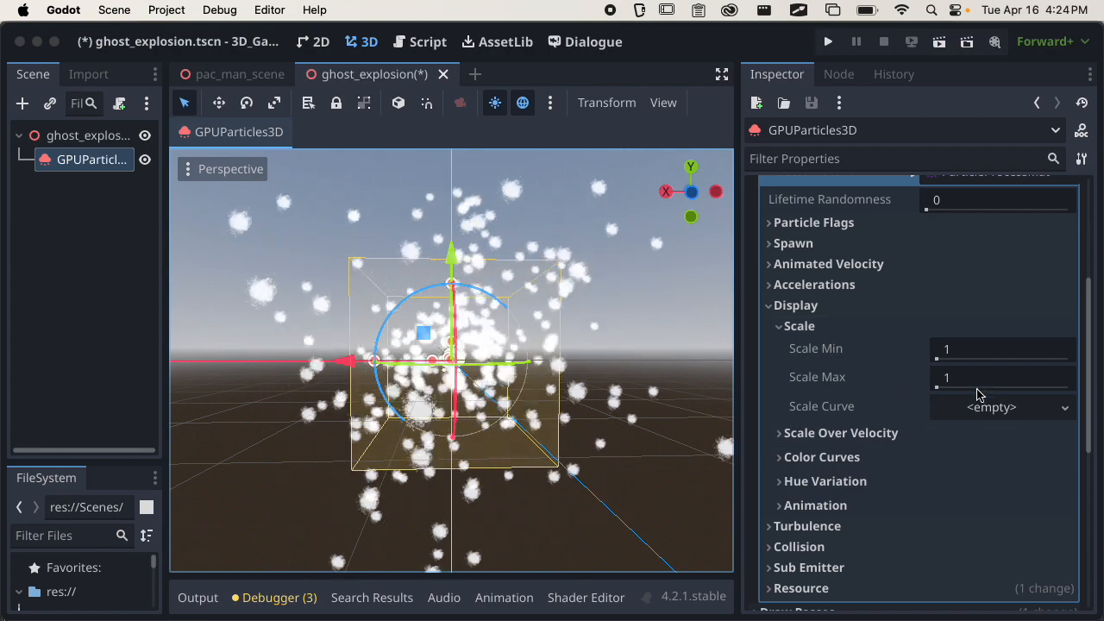
left_click(996, 412)
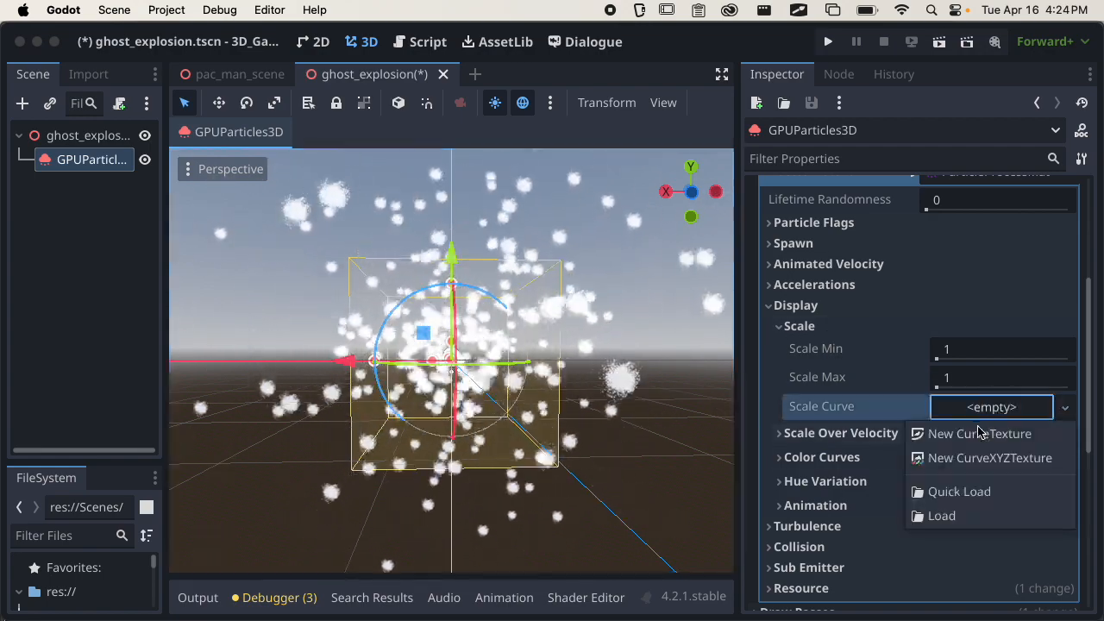
left_click(970, 429)
left_click(992, 407)
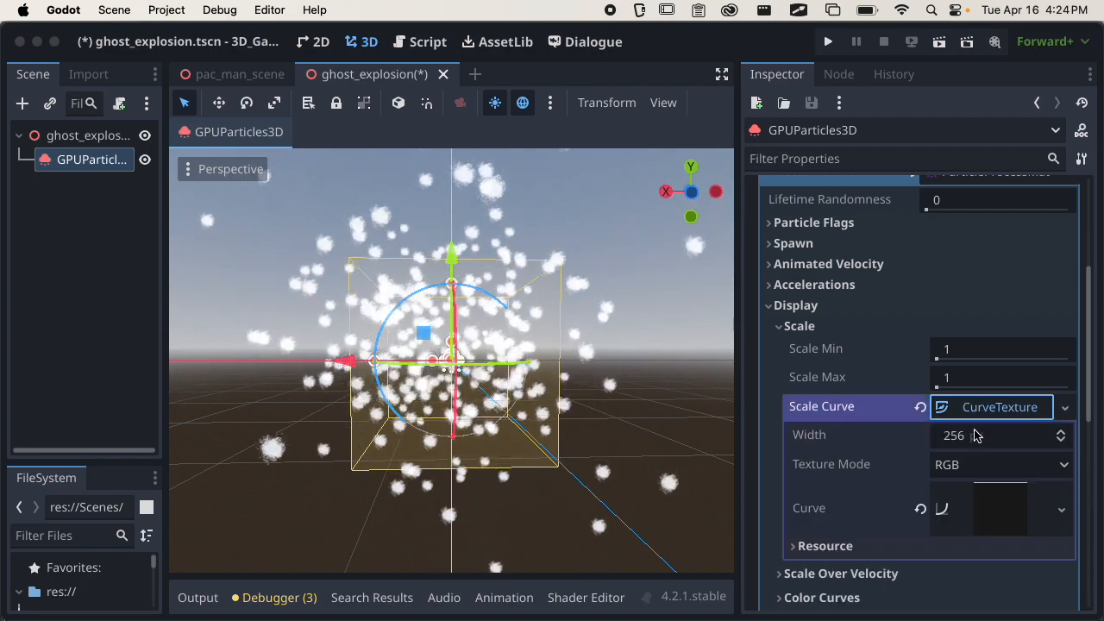
Open the Scale Curve's curve and lower its start point to (0.00, 0.00) so the scale rises to 1.
left_click(1001, 508)
scroll(917, 444, "down", 2)
scroll(917, 444, "down", 2)
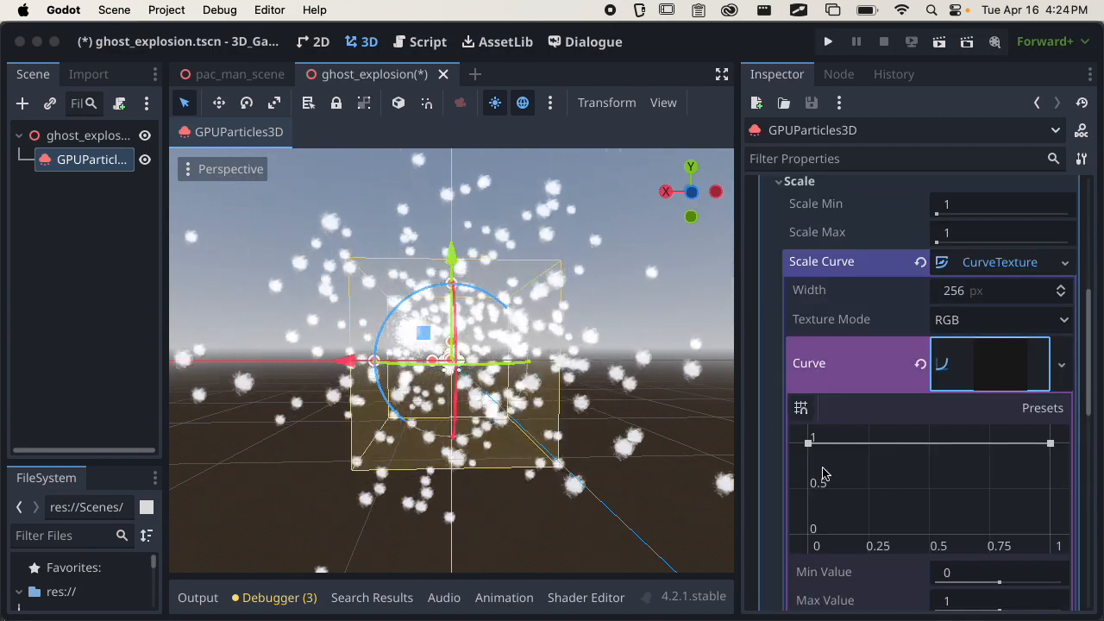
left_click_drag(808, 443, 807, 536)
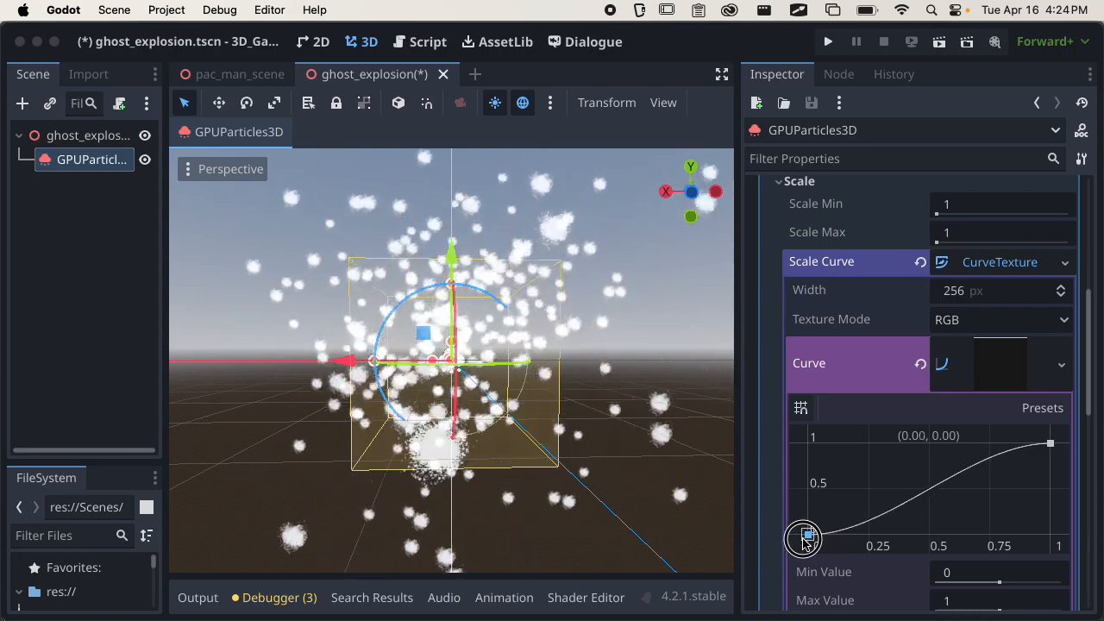
Set the particles' Scale Min to 0.1 and Scale Max to 2, and check the burst up close.
middle_click_drag(533, 417, 485, 434)
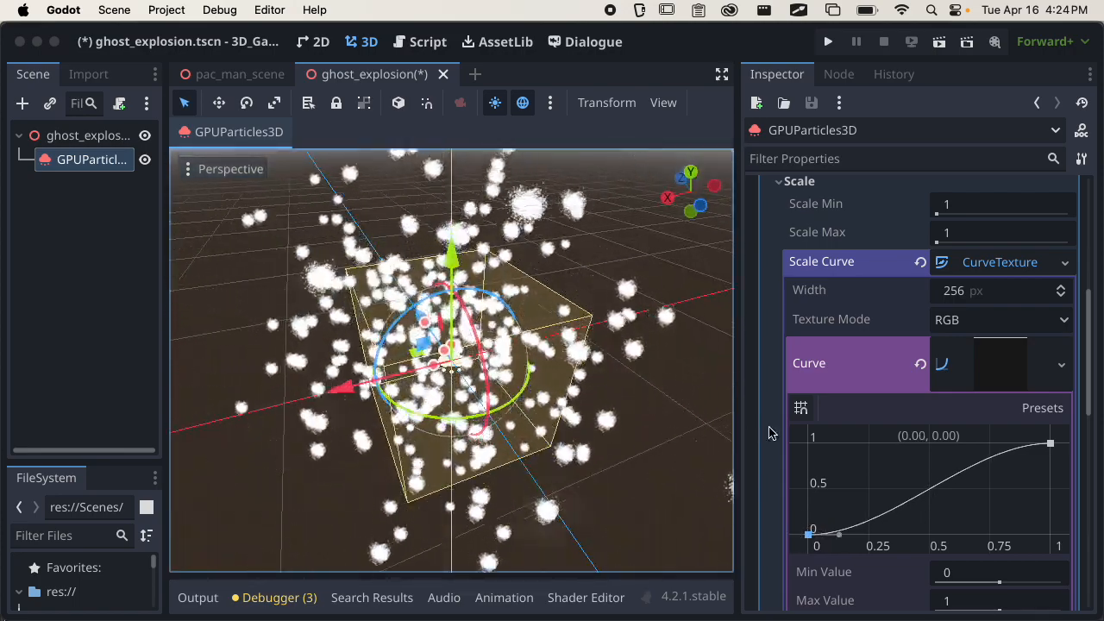
scroll(915, 328, "up", 1)
left_click(963, 249)
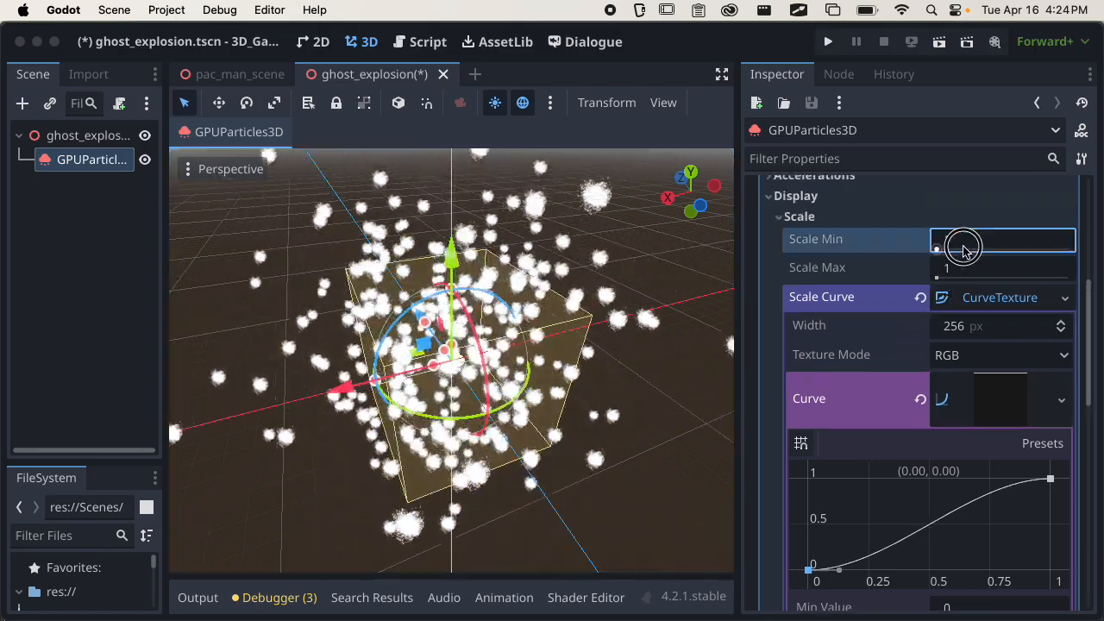
type(".1")
key("Return")
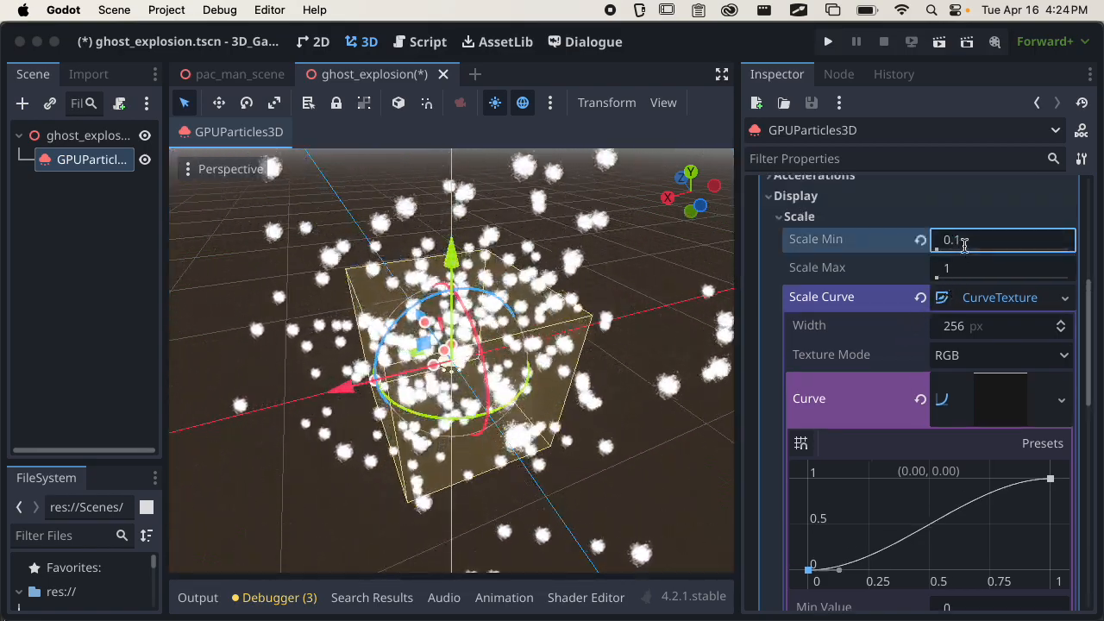
scroll(612, 385, "down", 6)
middle_click_drag(612, 385, 519, 290)
left_click(987, 266)
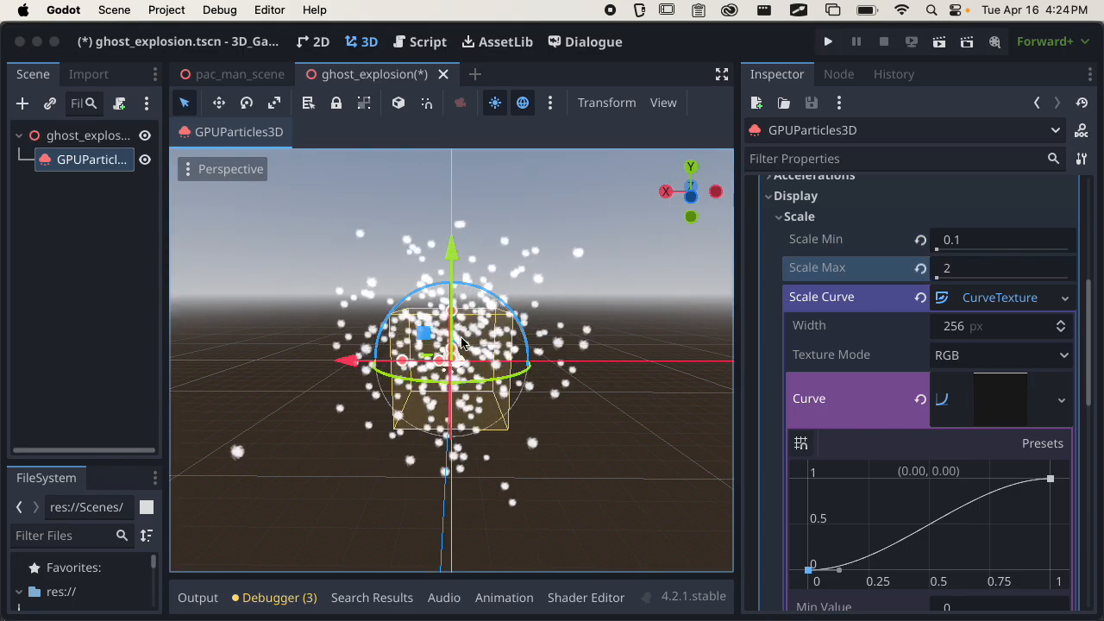
scroll(475, 335, "up", 5)
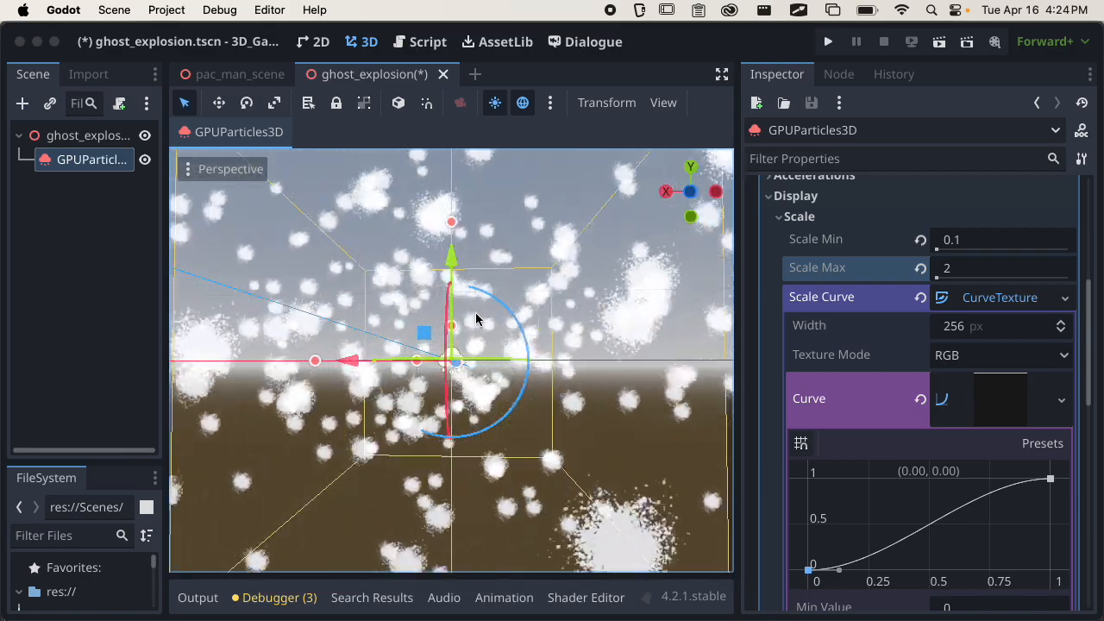
Collapse the Scale settings and examine the options under Scale Over Velocity and Color Curves.
left_click(831, 217)
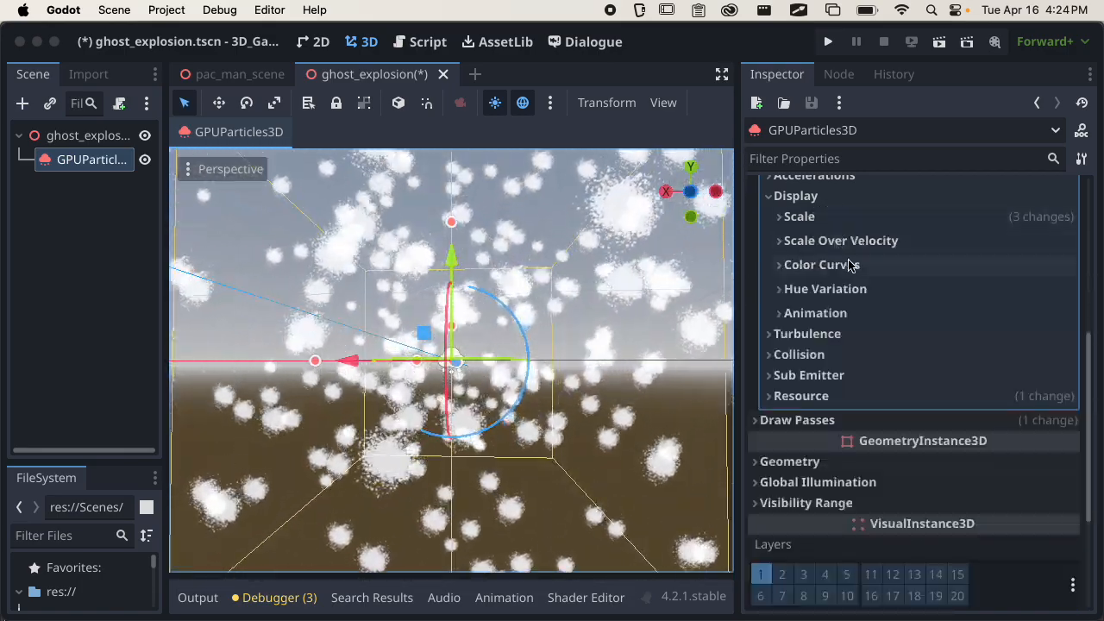
left_click(901, 242)
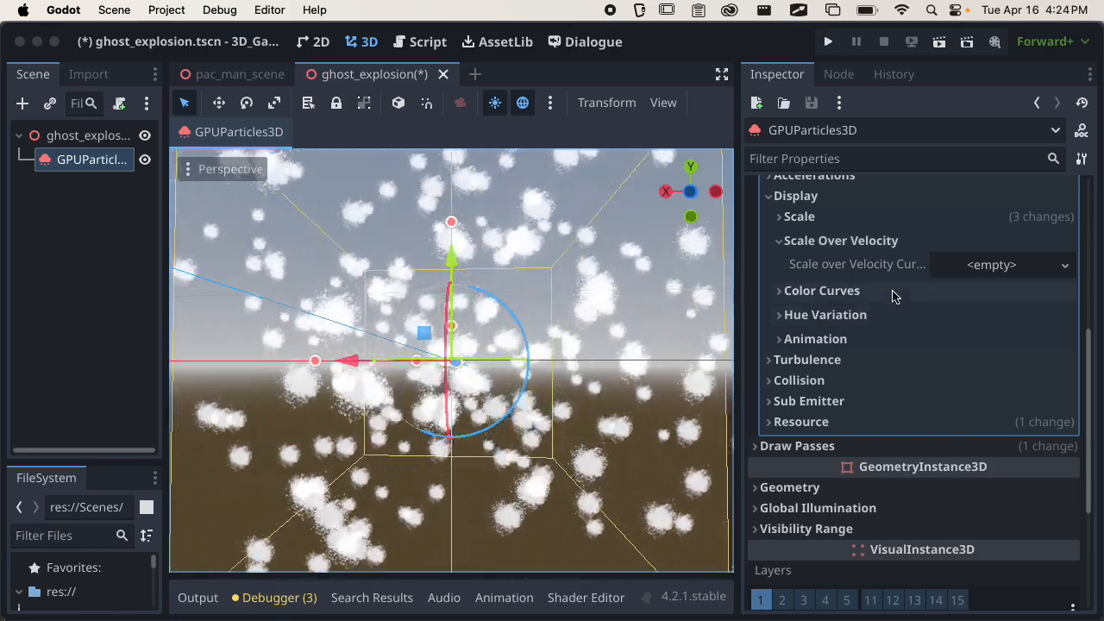
left_click(832, 240)
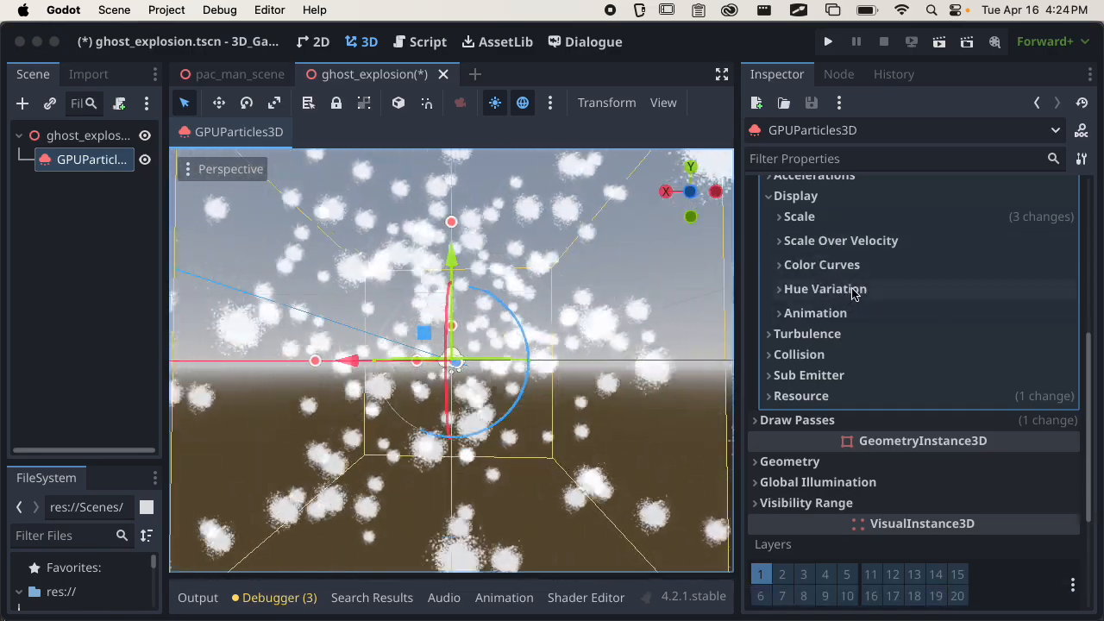
left_click(857, 269)
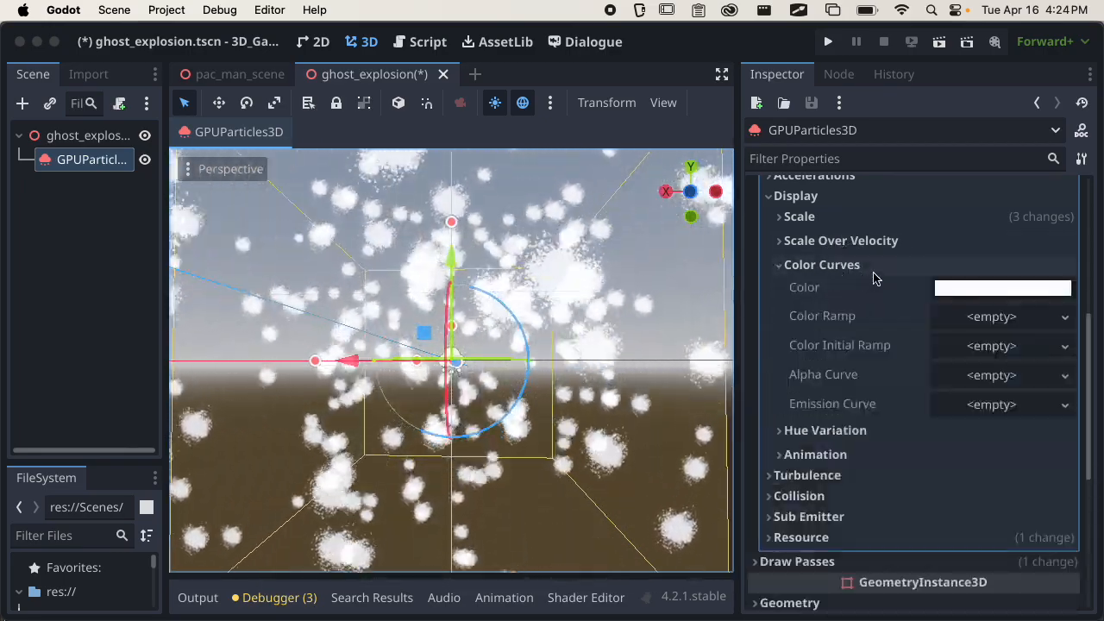
left_click(863, 266)
Under Hue Variation, assign a new CurveTexture to the Variation Curve and set Variation Min to -0.32 and Variation Max to 0.32.
left_click(835, 291)
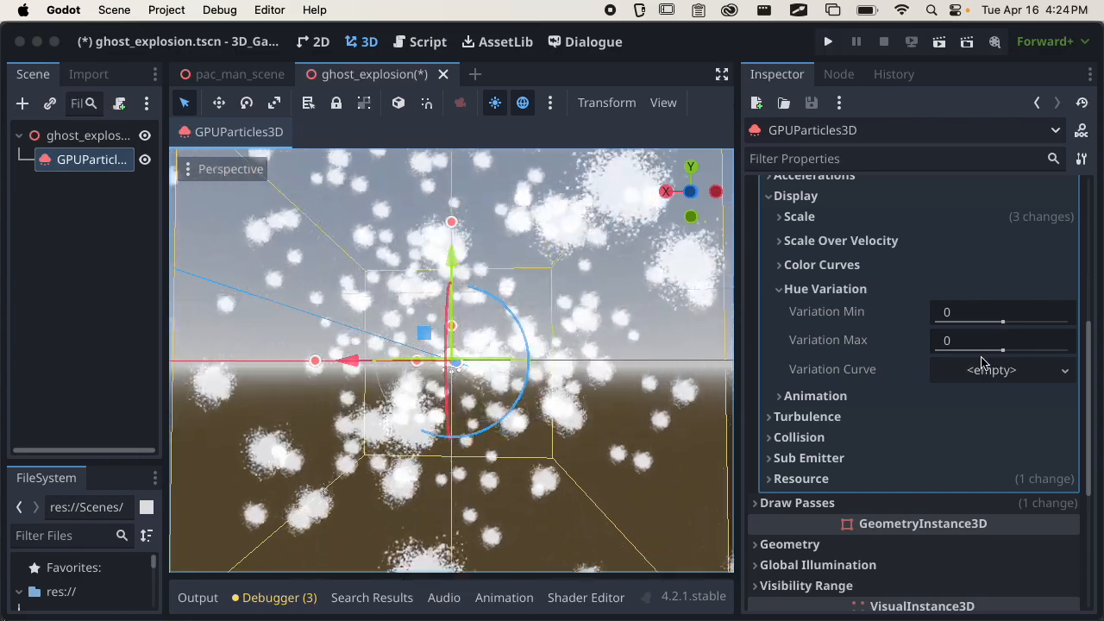
left_click(1009, 371)
left_click(992, 395)
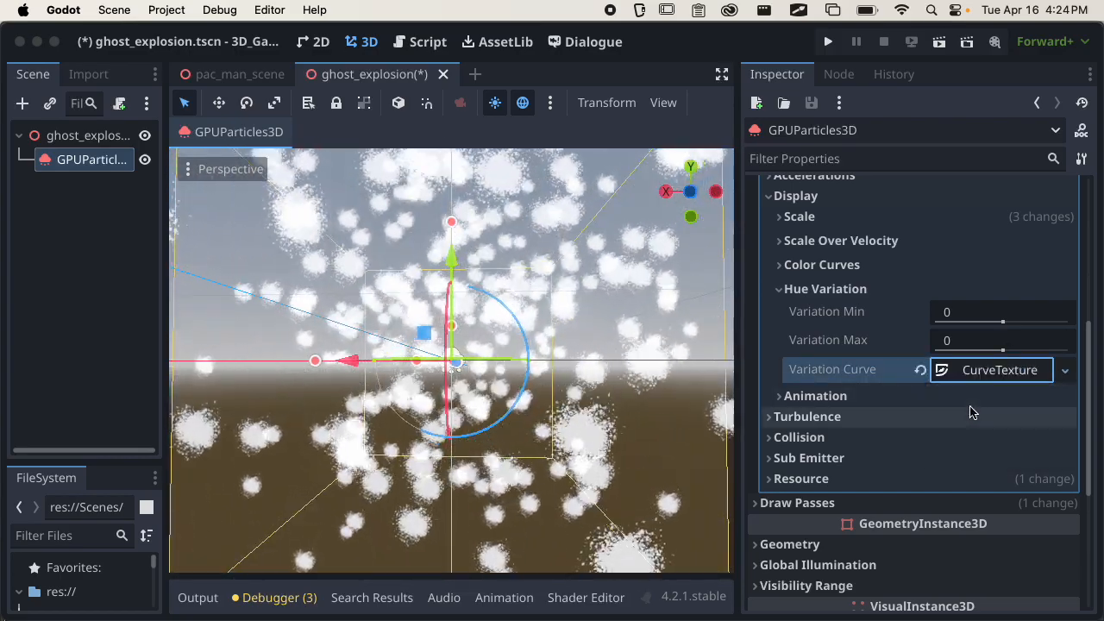
left_click(998, 371)
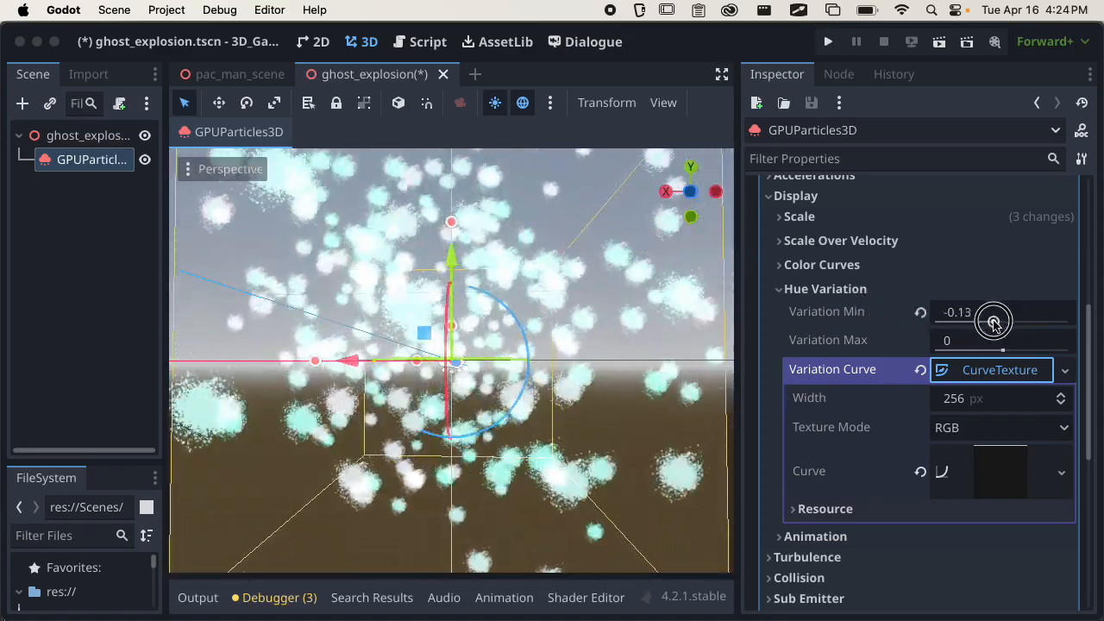
left_click_drag(977, 321, 997, 323)
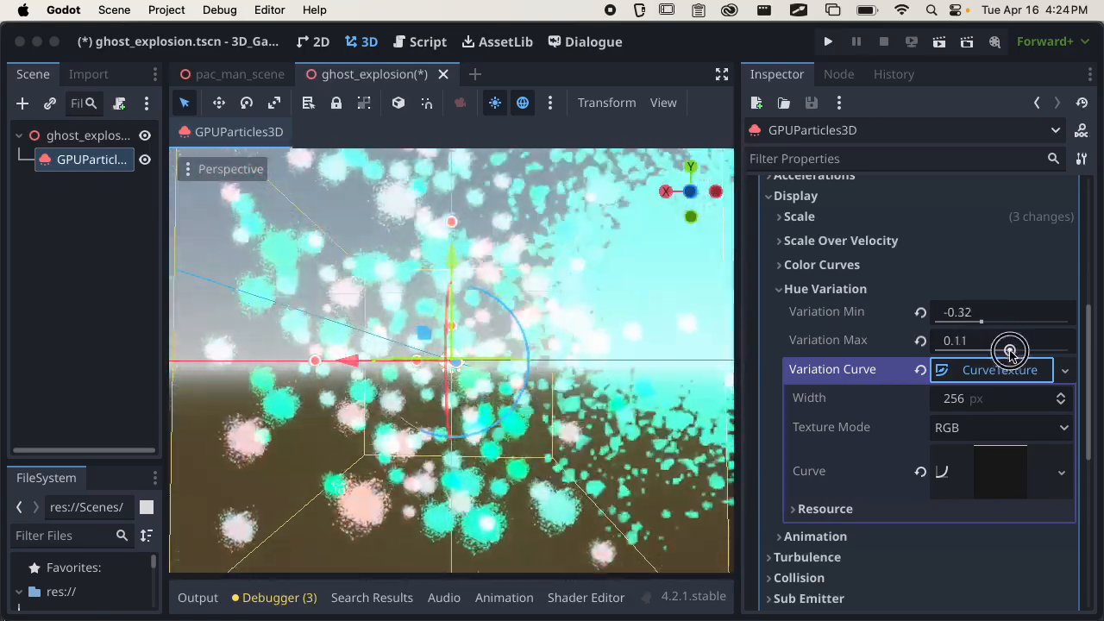
Open the Variation Curve's curve, lower its start point to (0.00, -1.00), and check the burst from other angles.
left_click(1020, 473)
scroll(949, 488, "down", 2)
left_click_drag(809, 489, 804, 580)
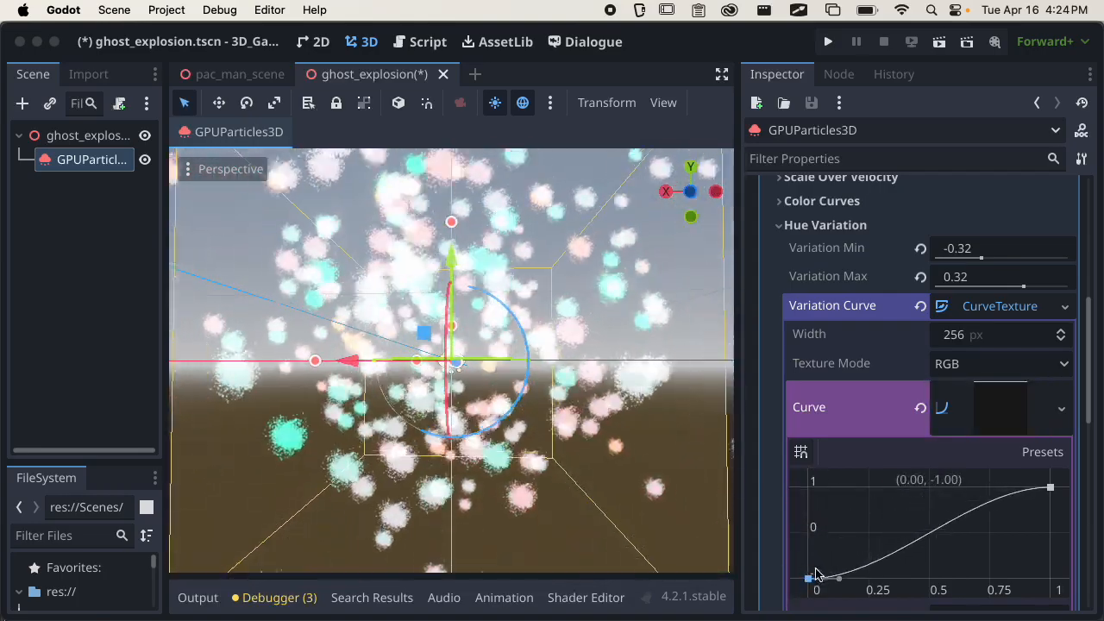
middle_click_drag(519, 431, 552, 524)
scroll(448, 456, "down", 4)
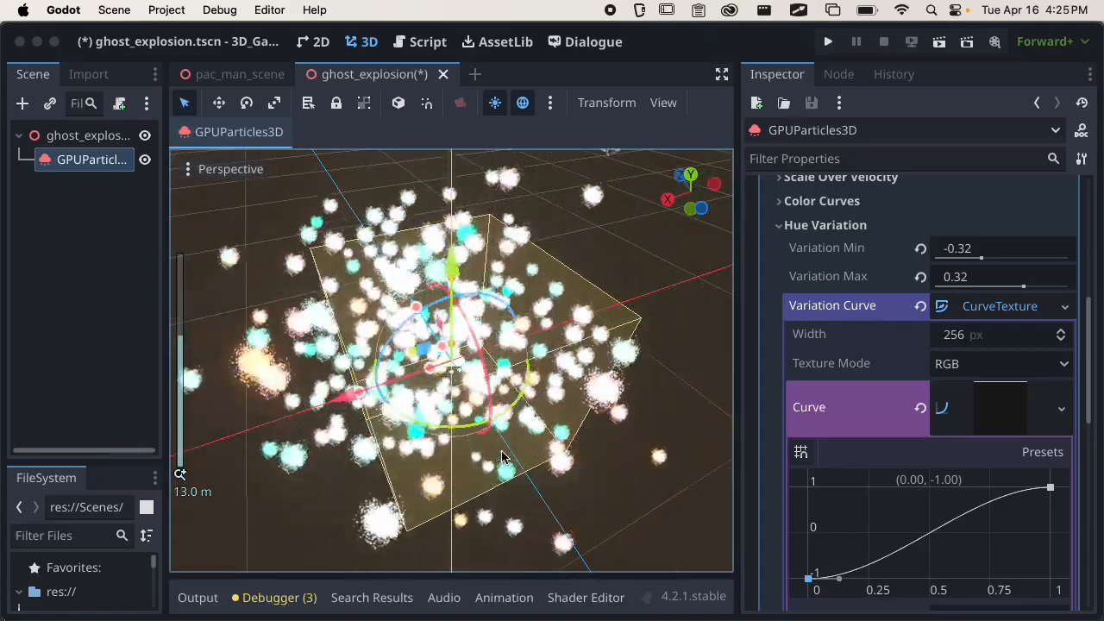
middle_click_drag(412, 369, 458, 337)
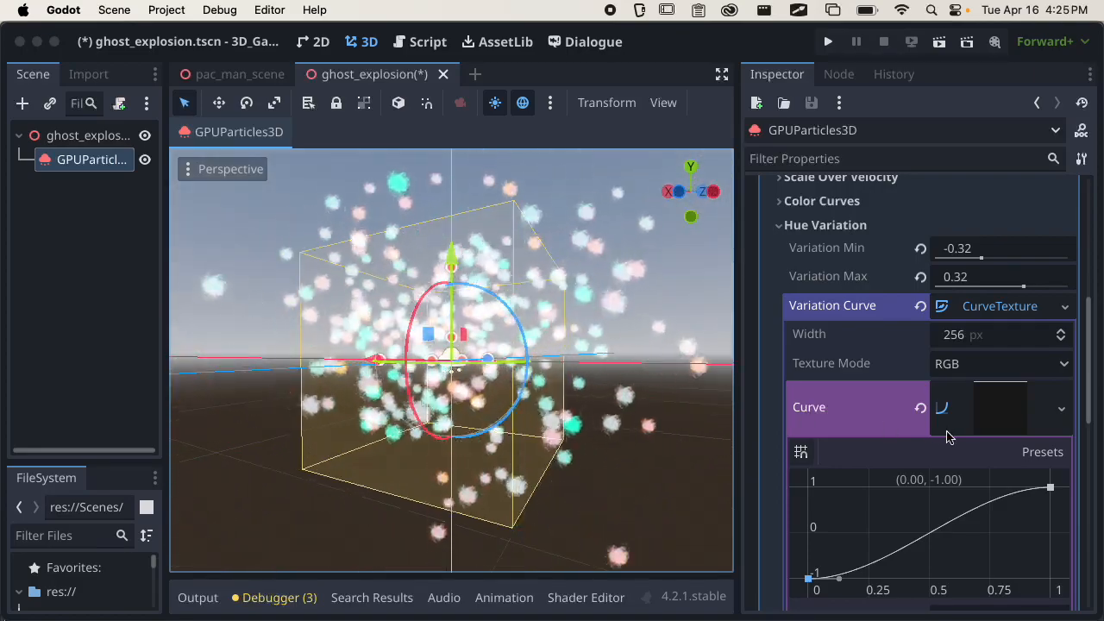
Review the hue curve's value range and clear the CurveTexture from the Variation Curve.
scroll(870, 446, "down", 3)
scroll(893, 381, "down", 2)
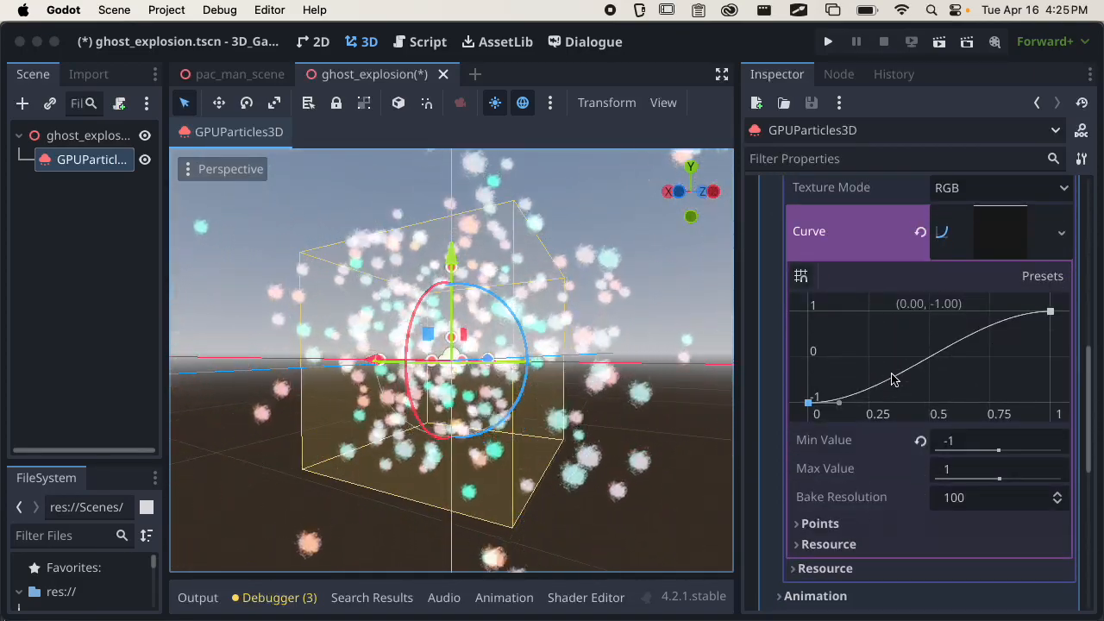
scroll(894, 446, "up", 8)
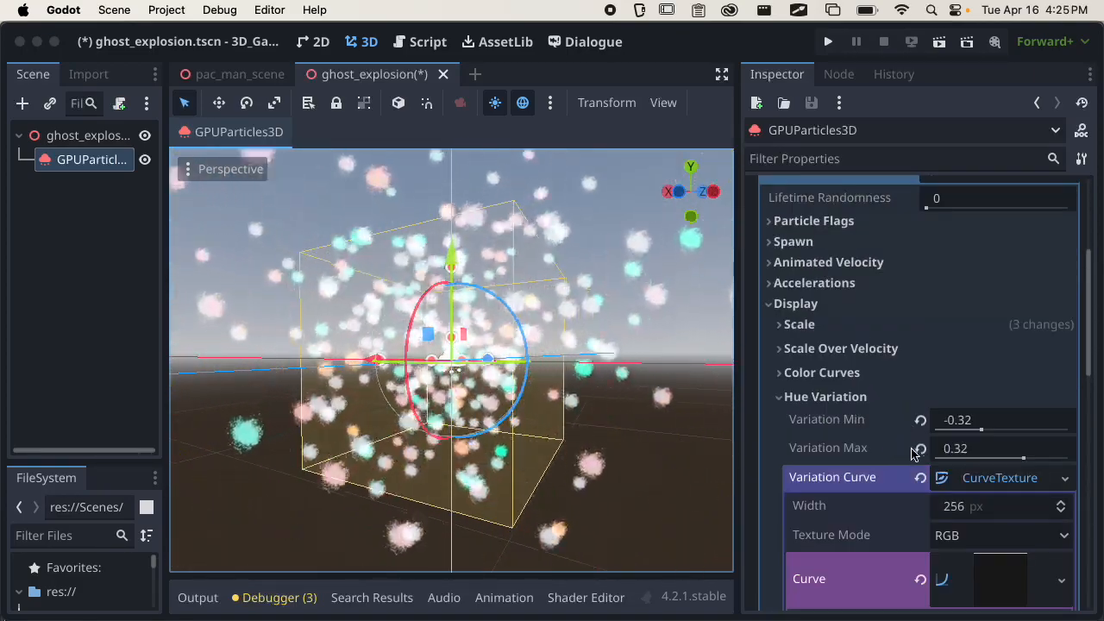
left_click(920, 477)
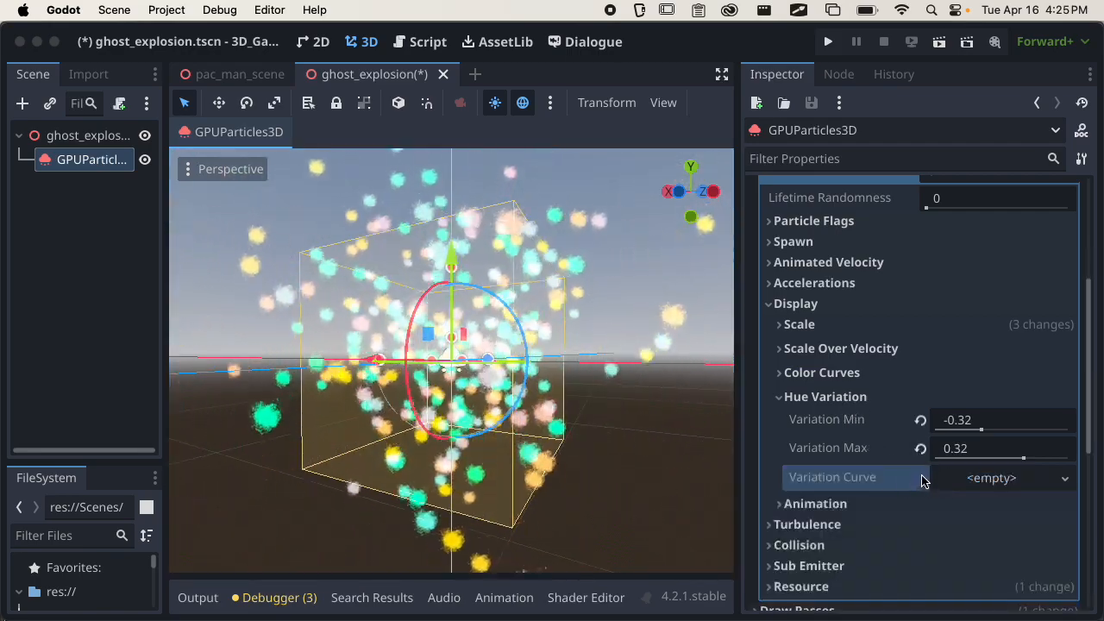
Under Color Curves, assign a new gradient texture to the Color Ramp and open its settings.
left_click(841, 373)
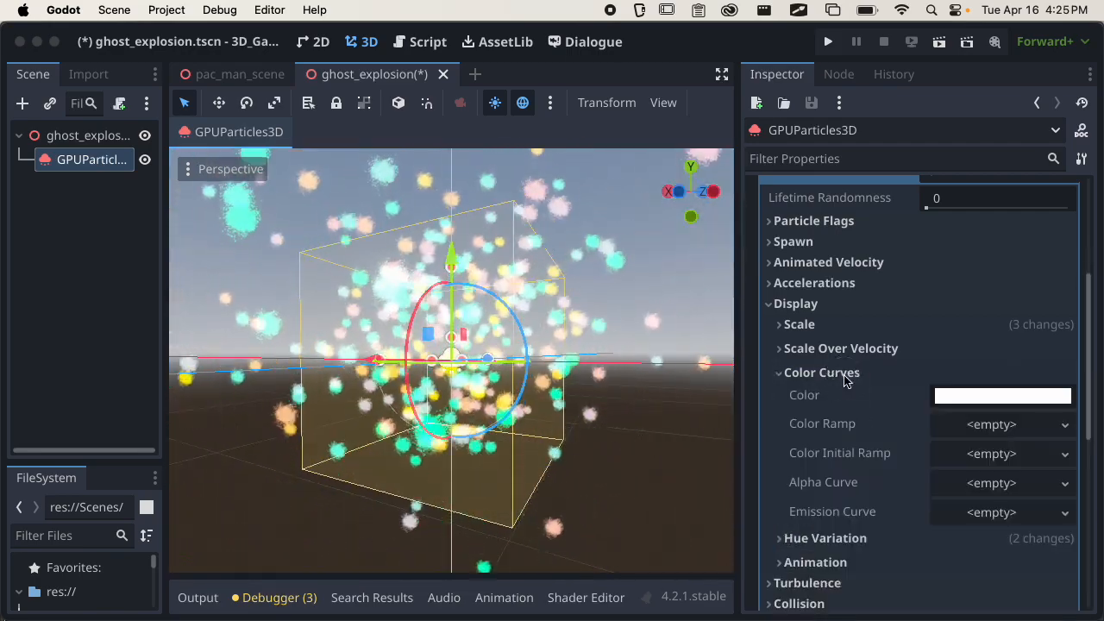
left_click(978, 399)
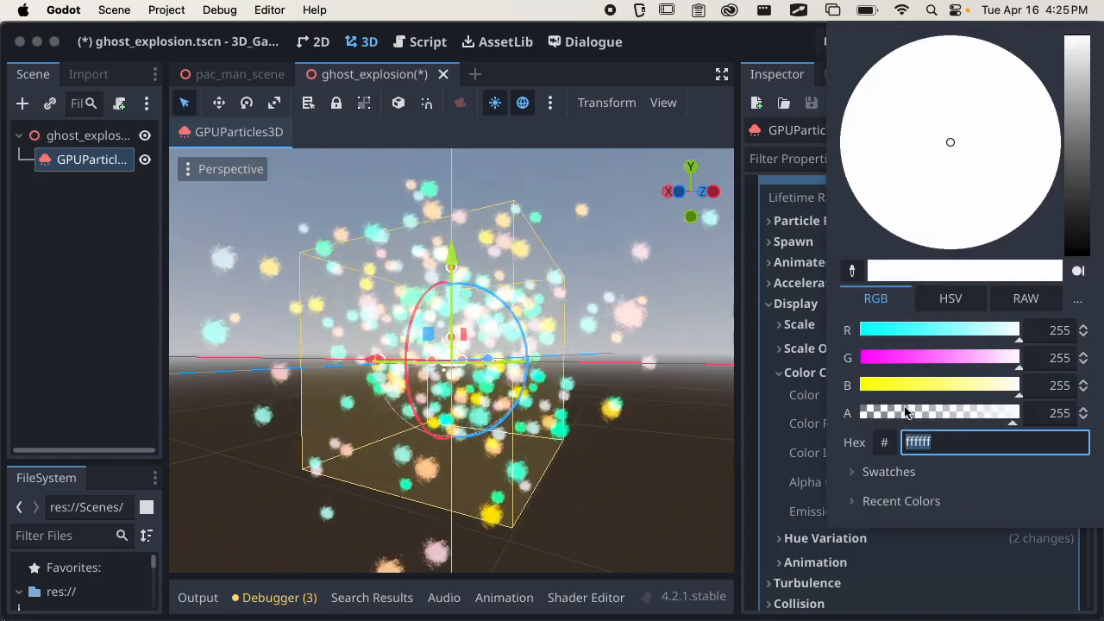
left_click(798, 386)
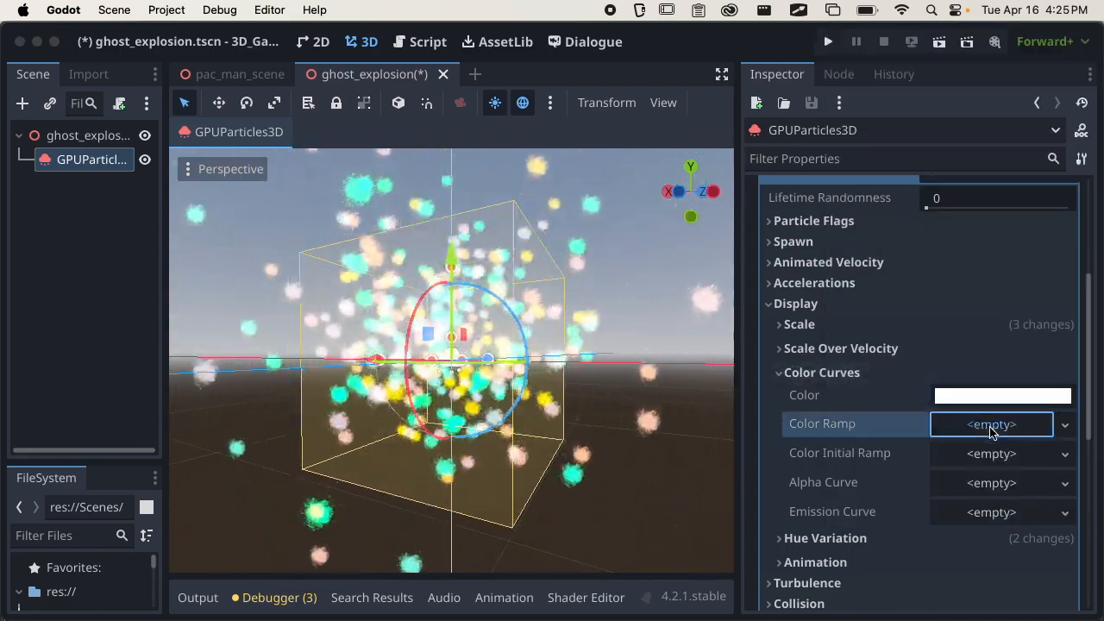
left_click(983, 423)
left_click(973, 451)
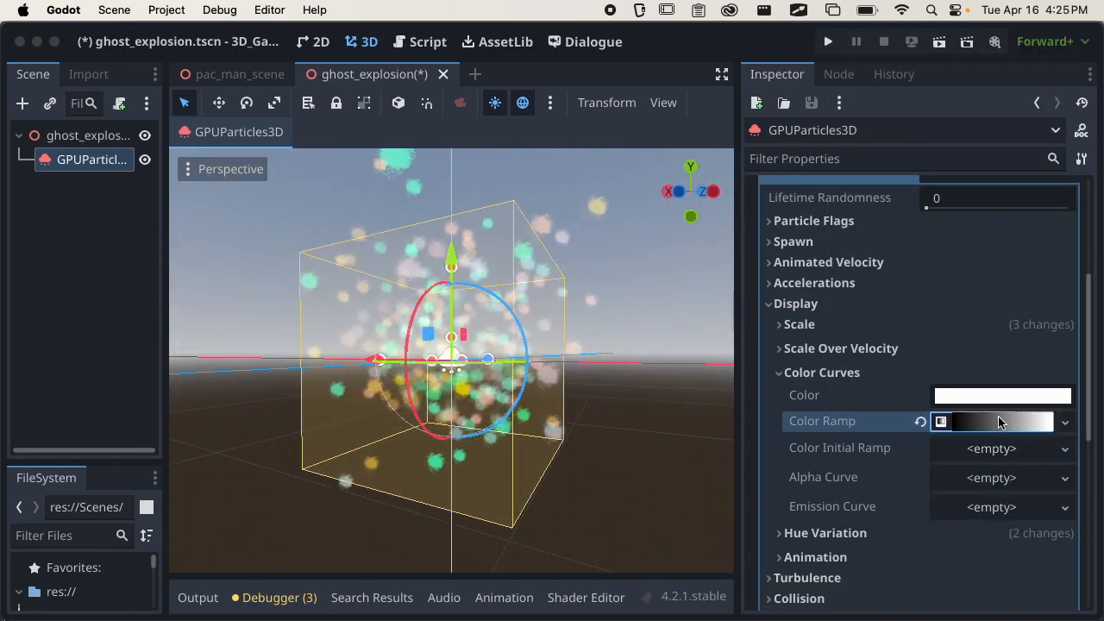
left_click(972, 426)
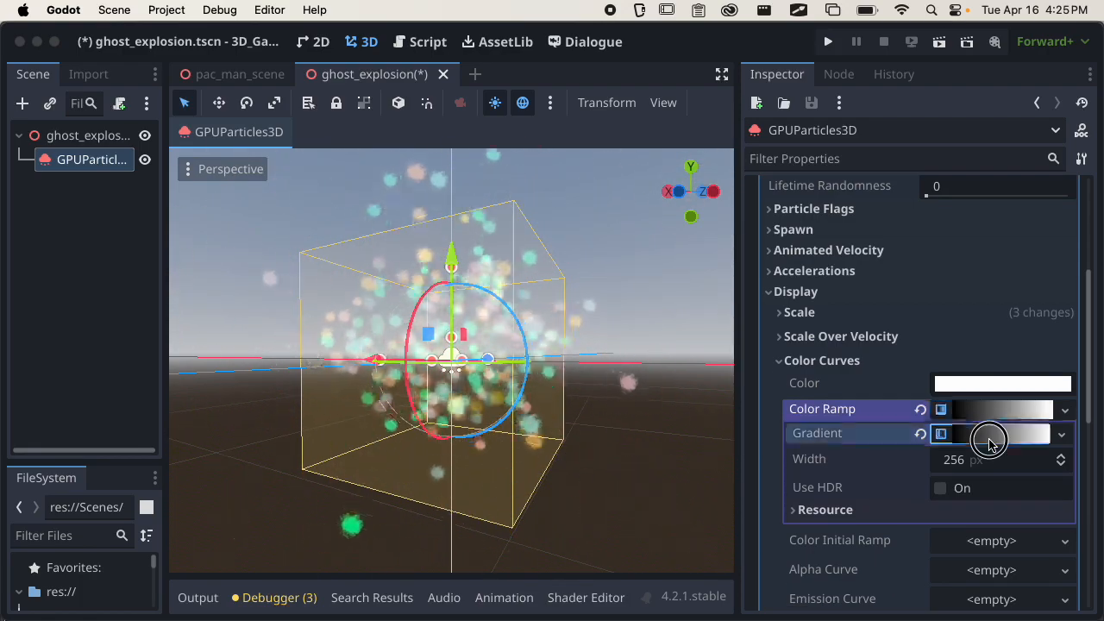
Add a stop about a third of the way along the Color Ramp's gradient and set its color to red ff000c.
left_click(983, 434)
left_click(803, 509)
left_click_drag(803, 509, 870, 507)
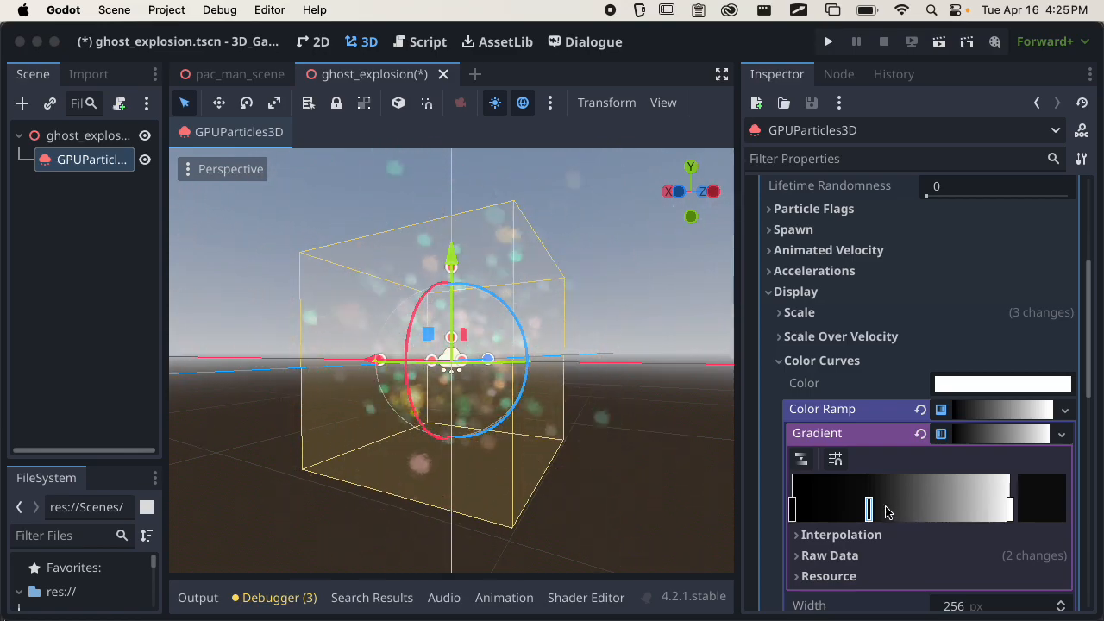
double_click(869, 512)
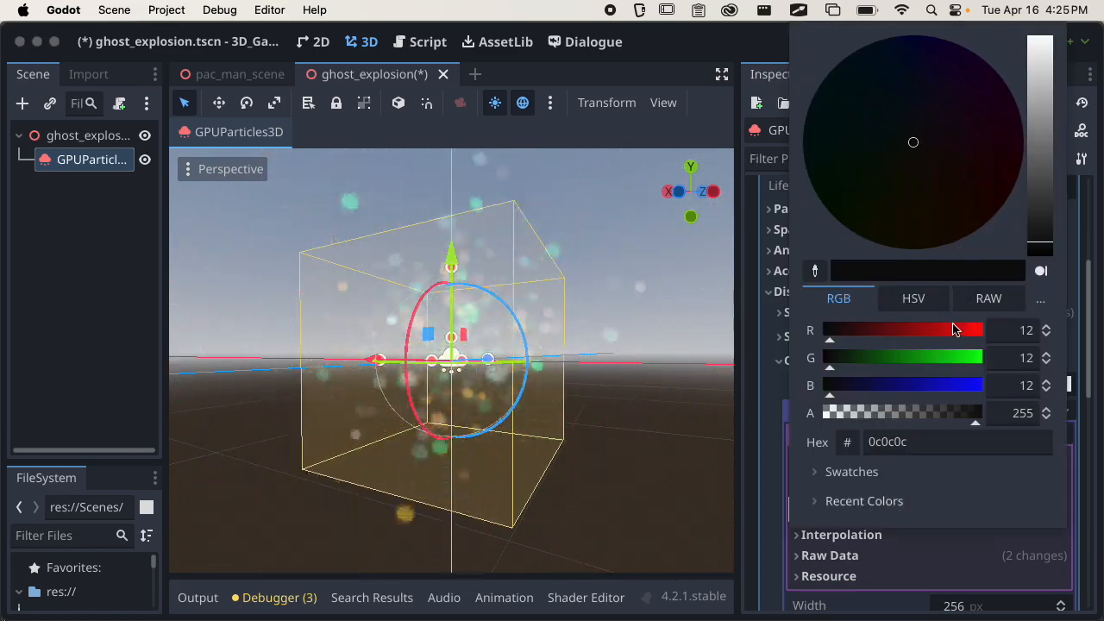
left_click_drag(831, 330, 982, 330)
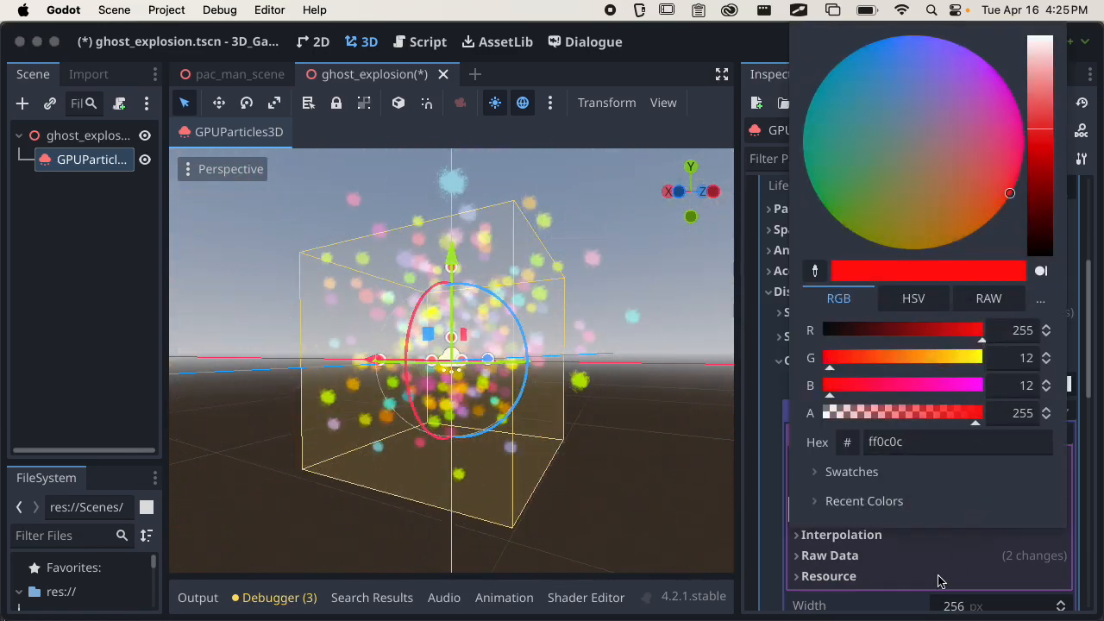
left_click_drag(853, 360, 829, 363)
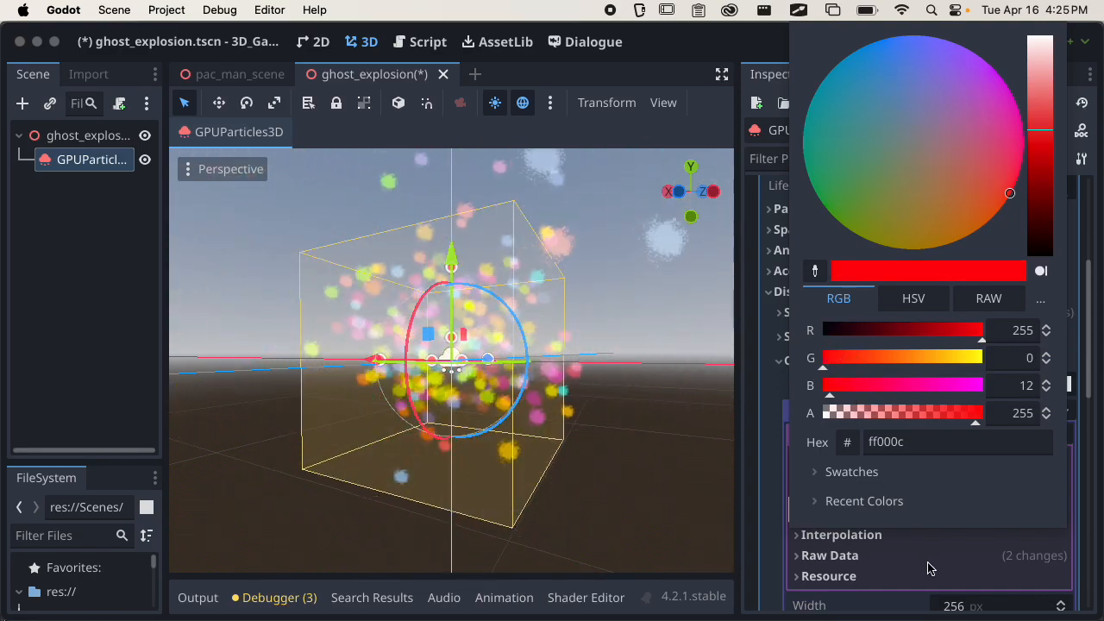
left_click(929, 572)
Move the gradient's red stop to about one fifth and its white end stop slightly inward, and check the burst.
left_click_drag(867, 510, 832, 511)
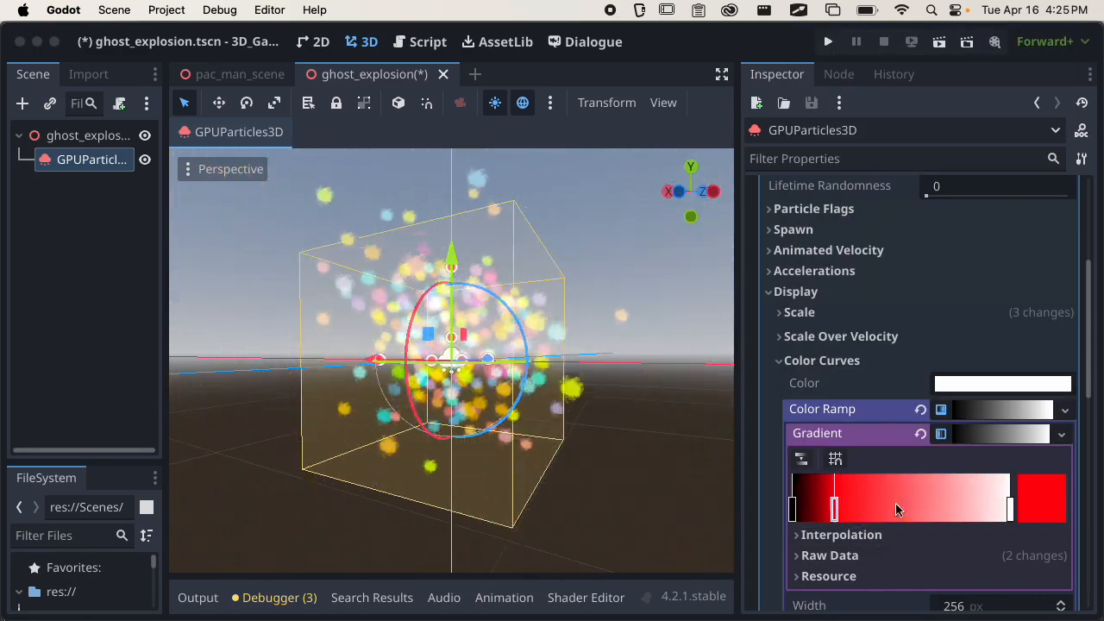
left_click_drag(1010, 511, 998, 508)
middle_click_drag(592, 443, 582, 488)
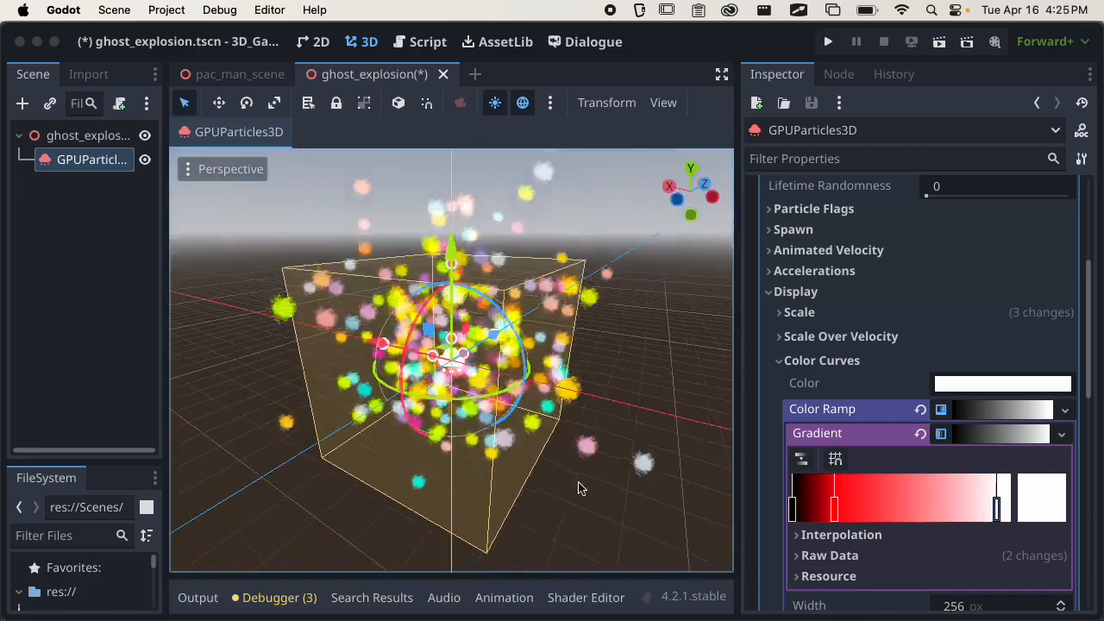
Collapse Color Curves and reset Hue Variation's Variation Min and Variation Max to their default of 0.
left_click(832, 366)
left_click(822, 385)
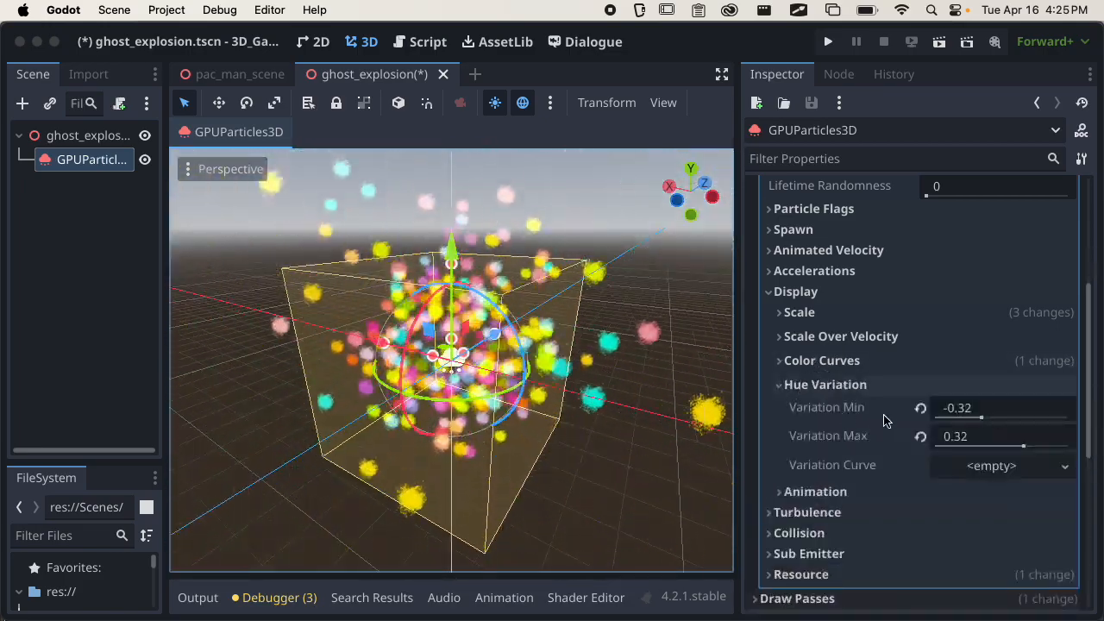
left_click(921, 407)
left_click(921, 436)
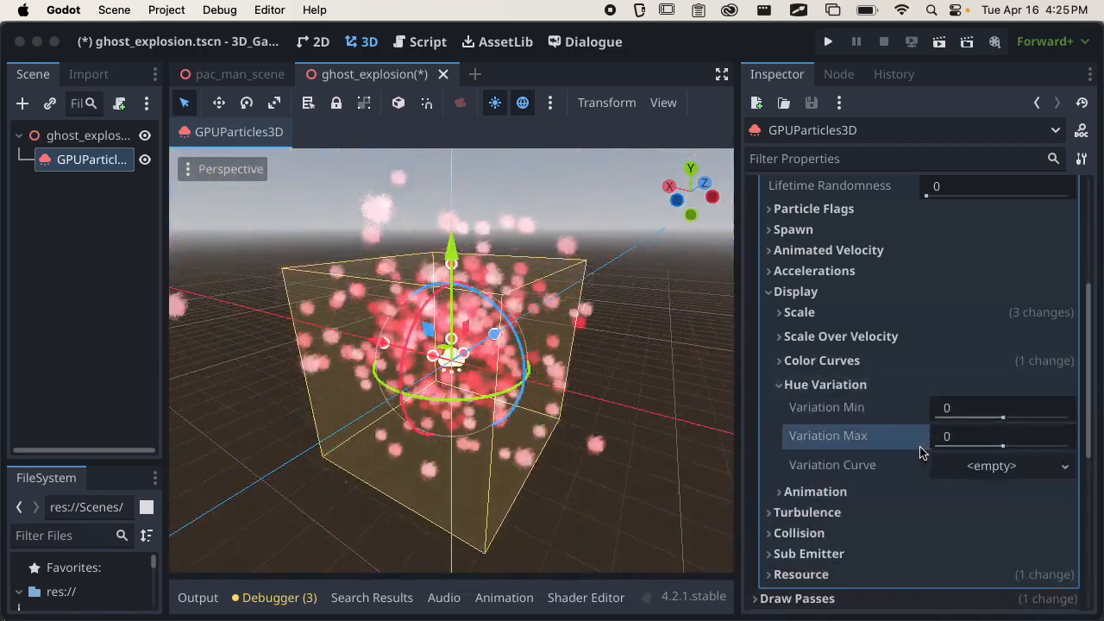
In the Color Ramp's gradient, return the white stop to the end, move the red stop to about one tenth, and delete the black stop.
left_click(822, 361)
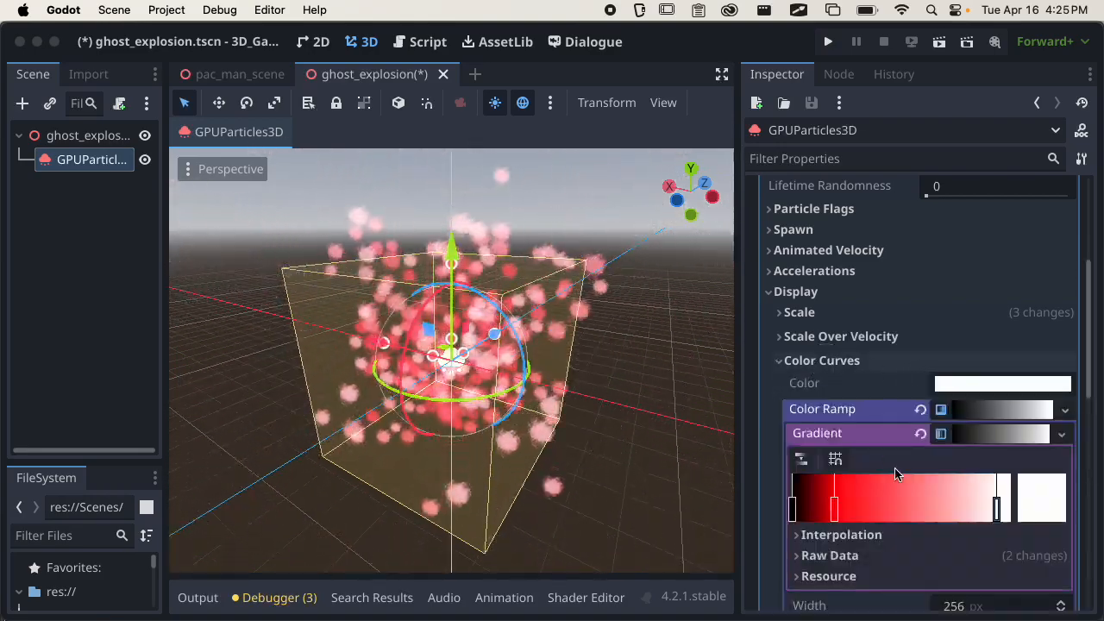
left_click_drag(998, 509, 1009, 509)
left_click_drag(834, 509, 818, 514)
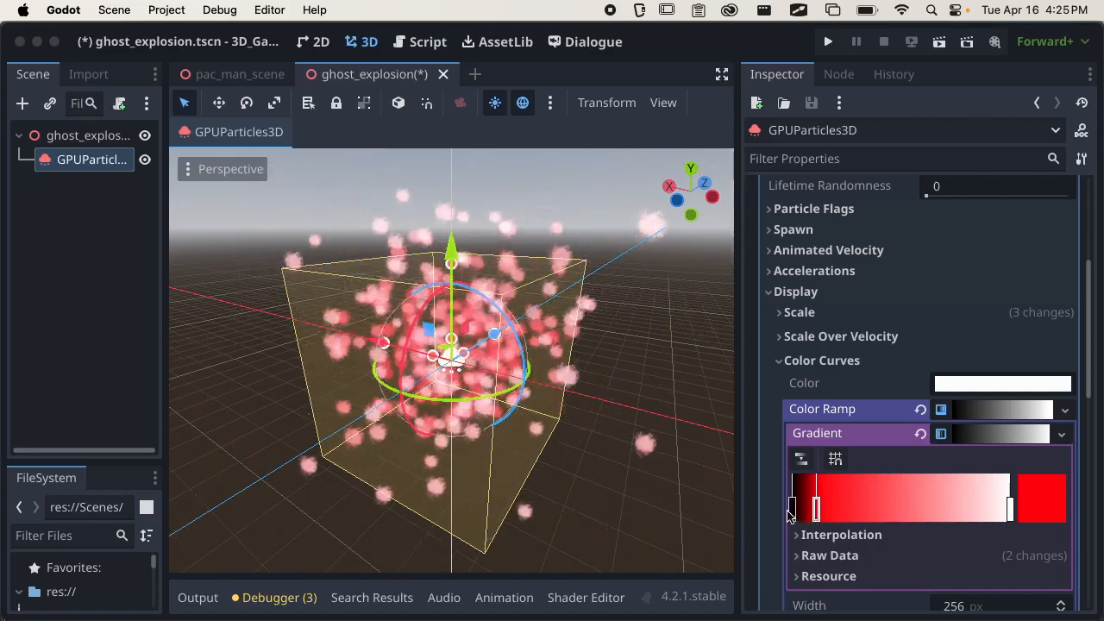
left_click(791, 512)
right_click(792, 513)
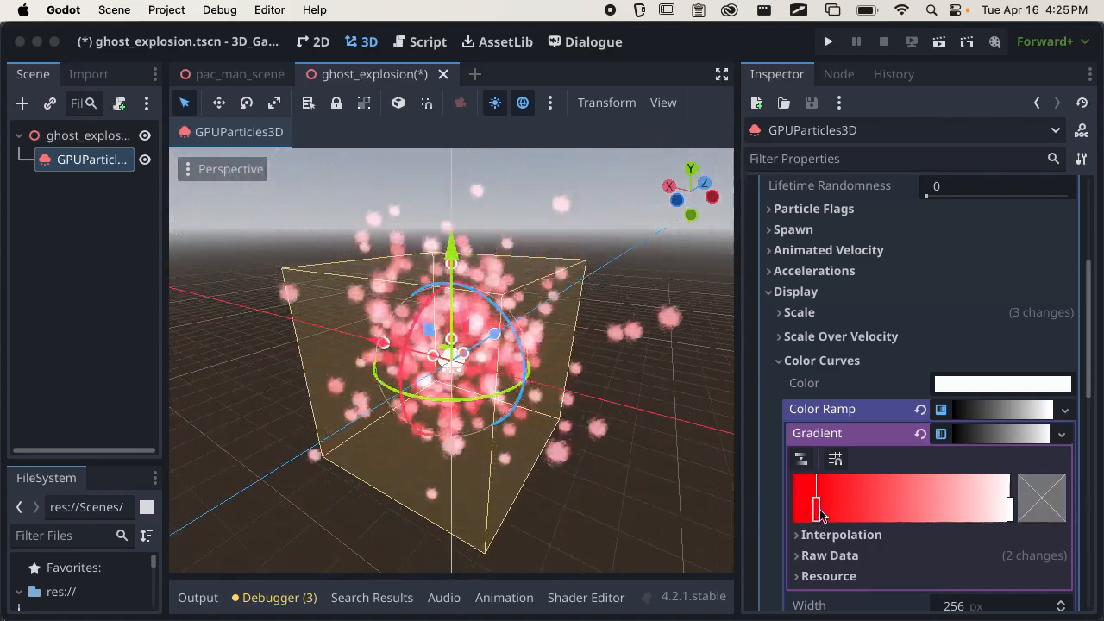
Move the gradient's red stop to the very start, set the white end stop's color to blue 006aff, and collapse the Color Ramp.
left_click_drag(822, 514, 791, 515)
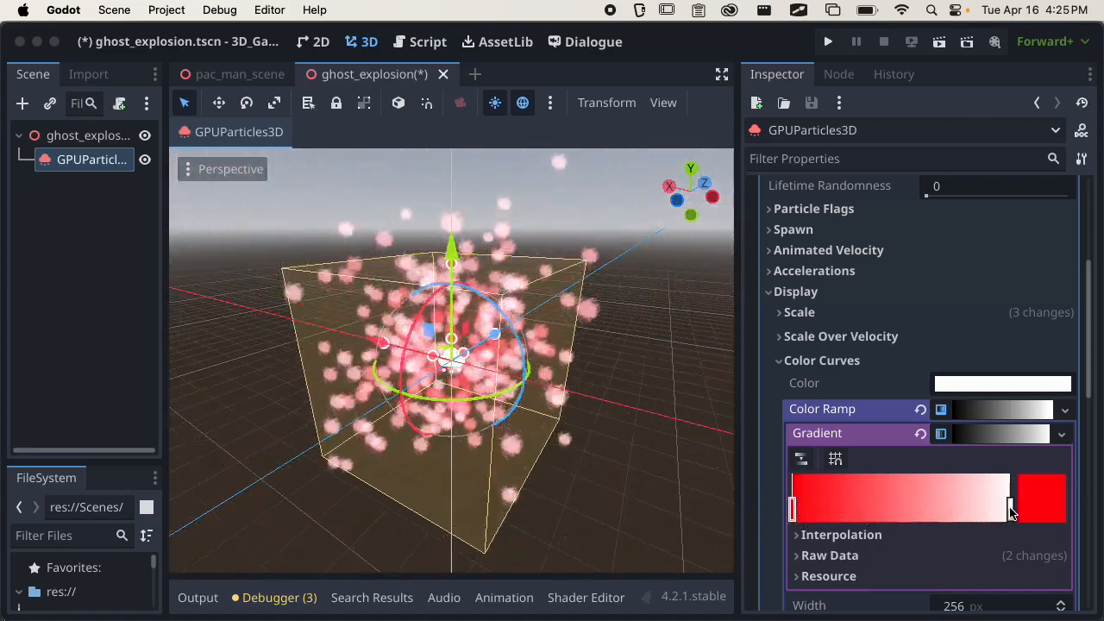
scroll(526, 385, "up", 5)
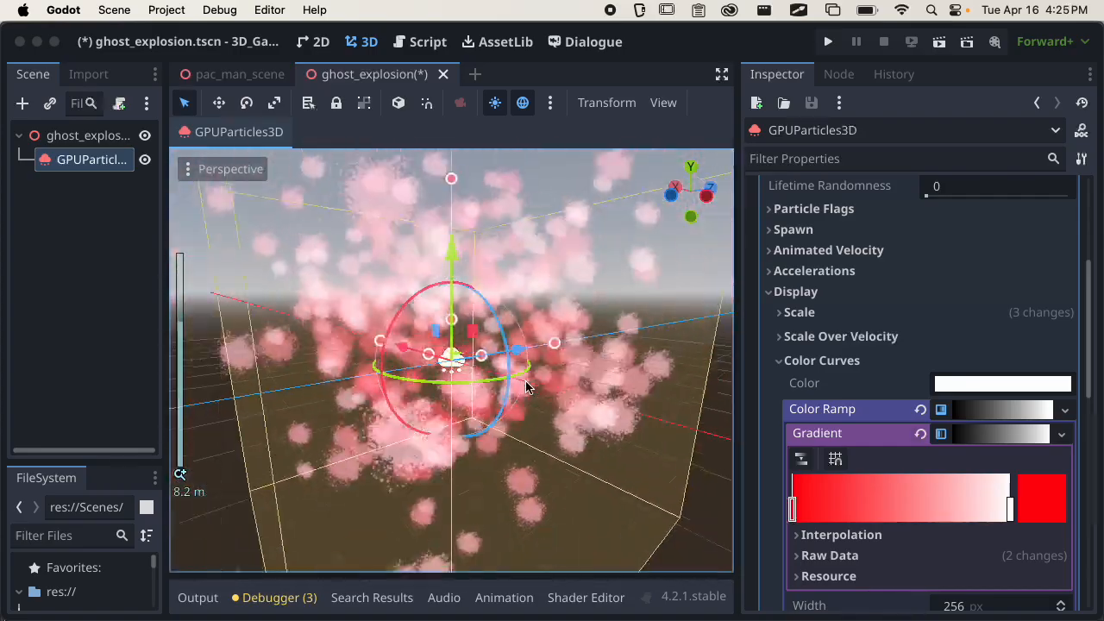
double_click(1008, 510)
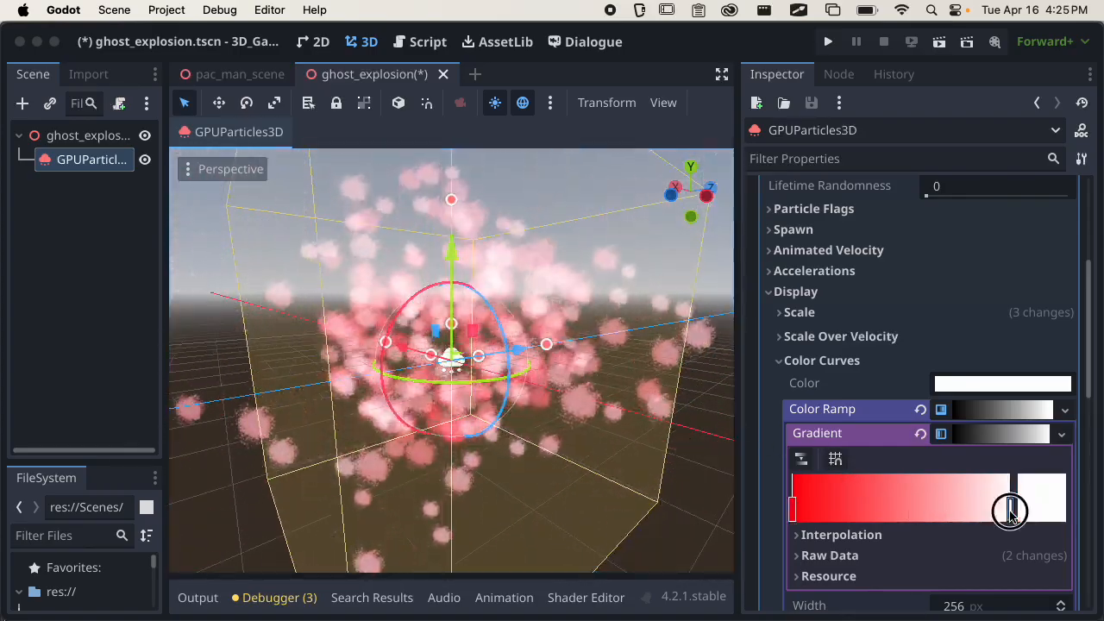
left_click_drag(907, 330, 821, 332)
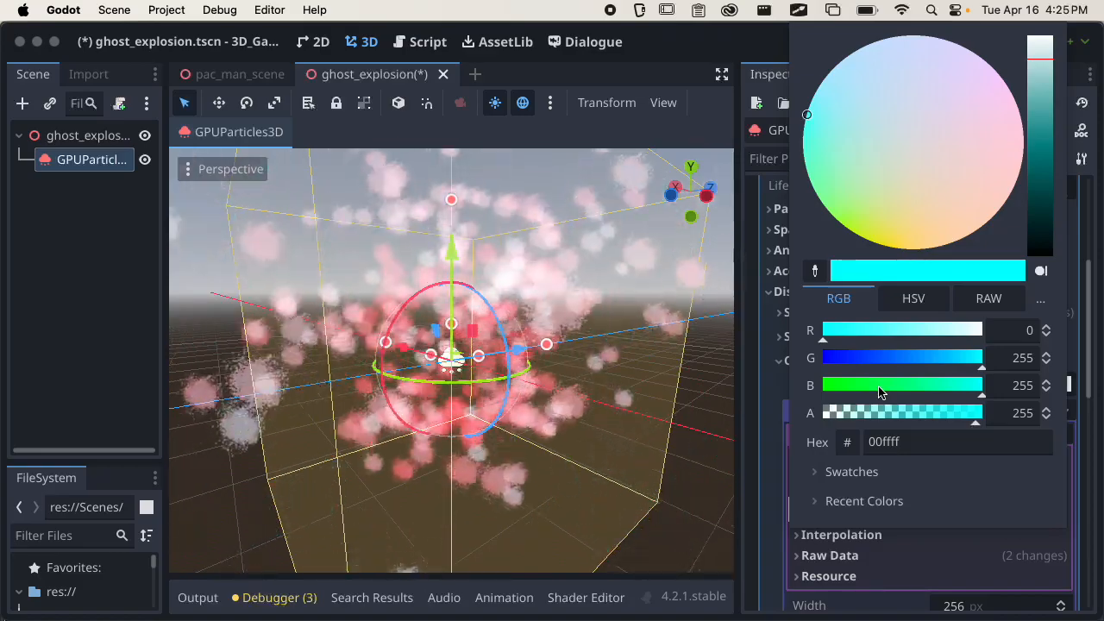
mouse_move(887, 357)
left_mouse_down()
mouse_move(868, 353)
mouse_move(874, 371)
left_mouse_up()
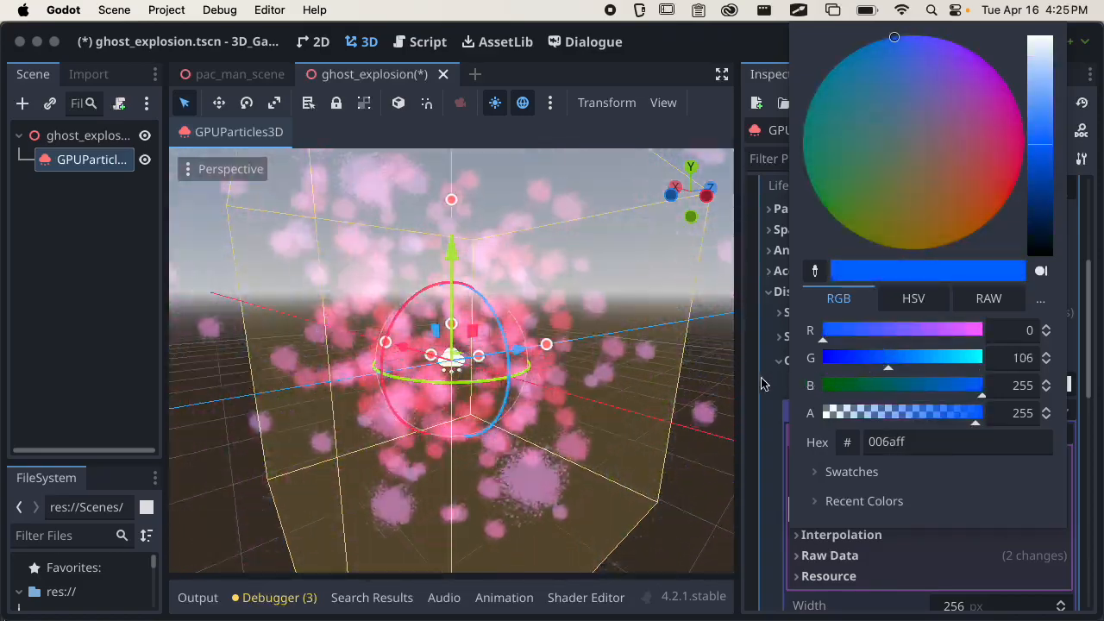
left_click(762, 418)
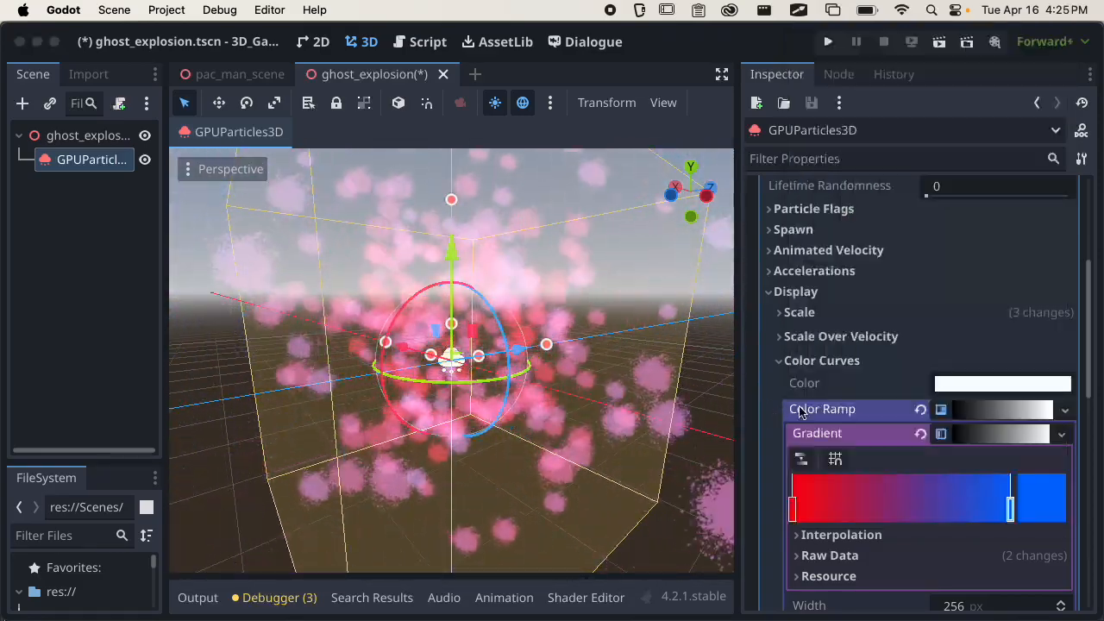
scroll(927, 446, "down", 5)
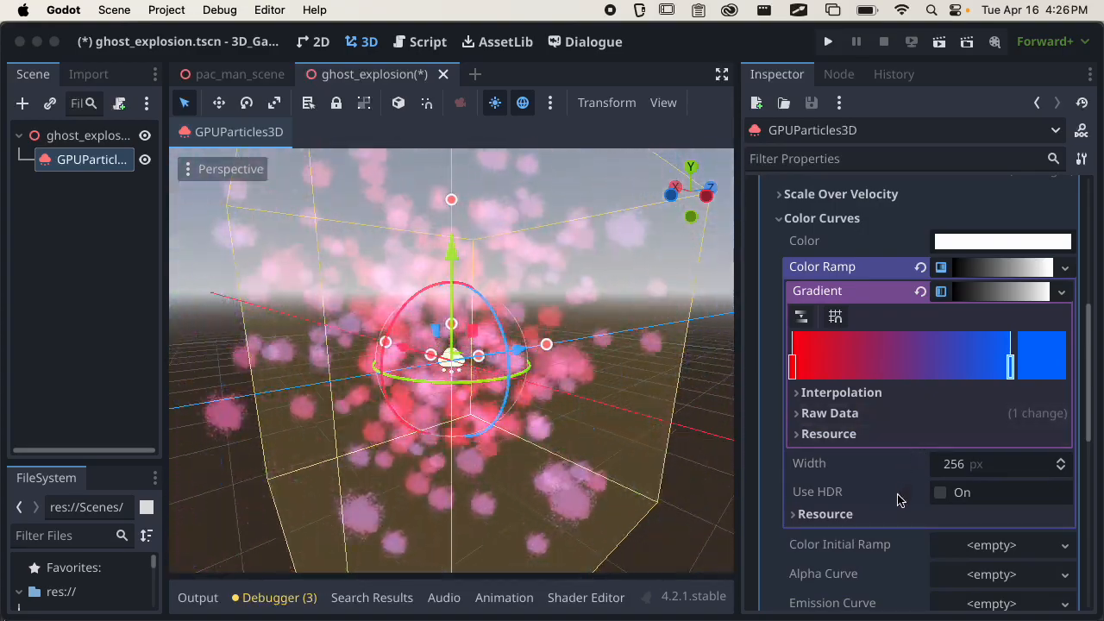
scroll(924, 439, "up", 3)
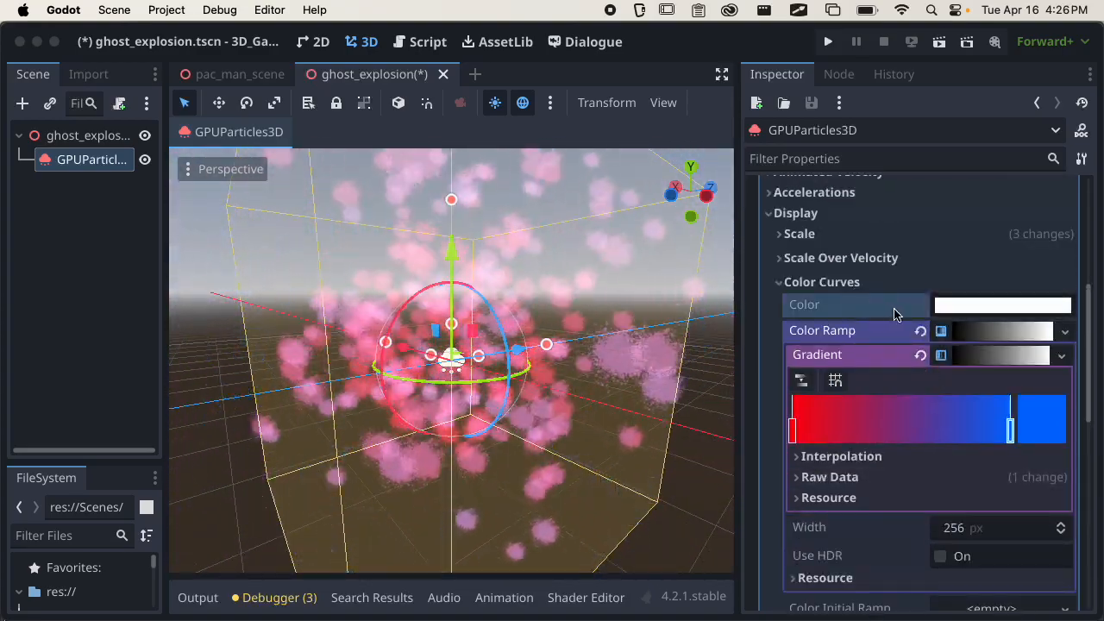
left_click(1000, 335)
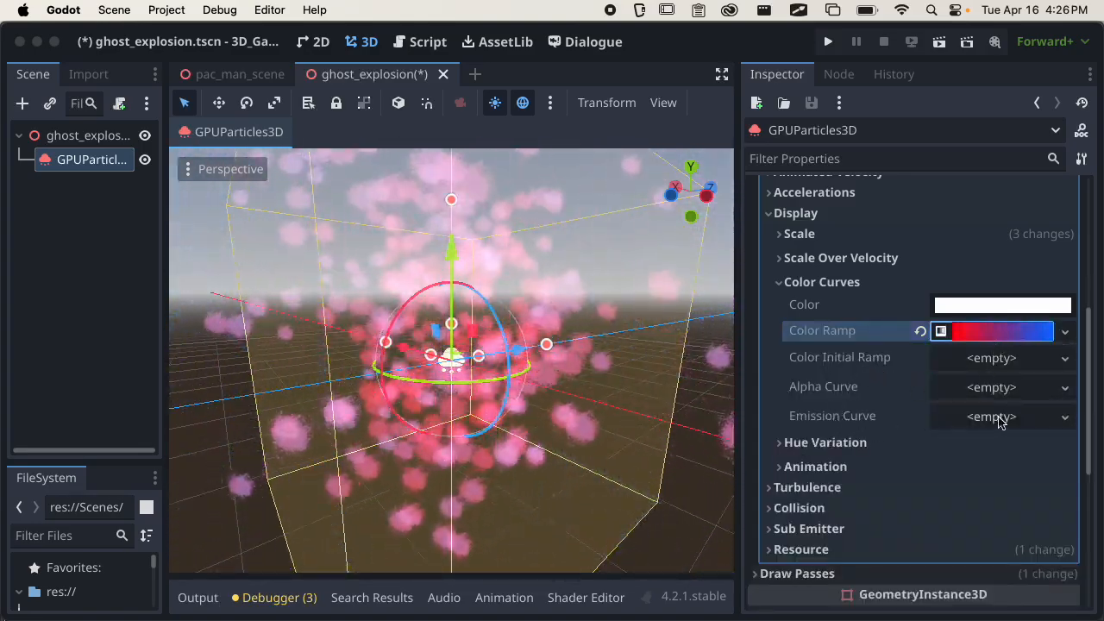
Assign a new CurveTexture to the Emission Curve and create a new Curve inside it.
left_click(992, 417)
left_click(941, 443)
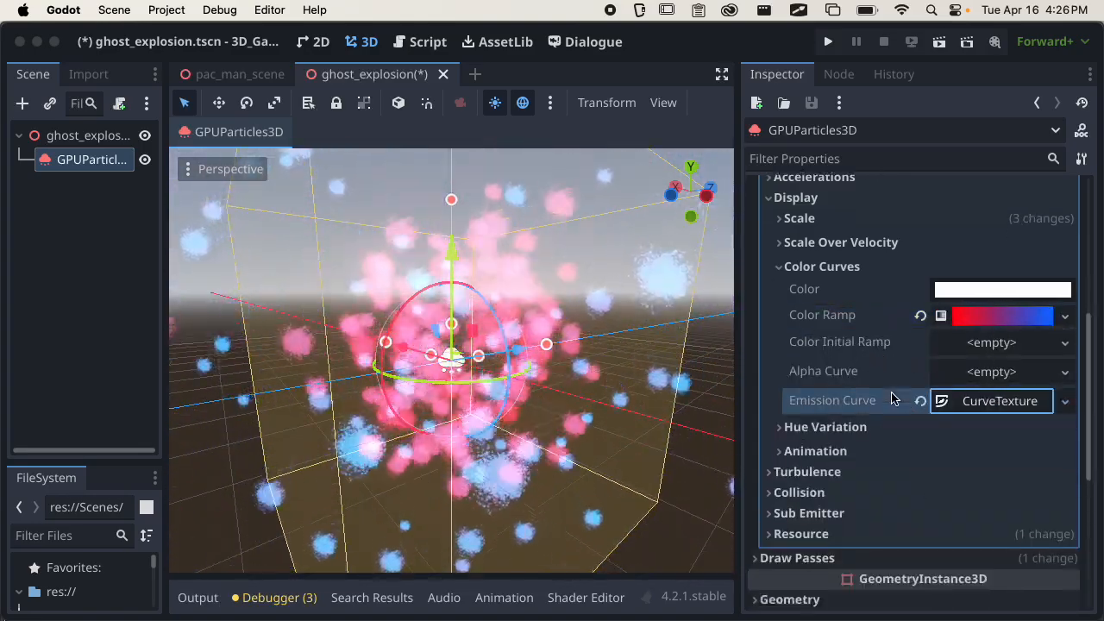
scroll(988, 359, "down", 1)
left_click(989, 351)
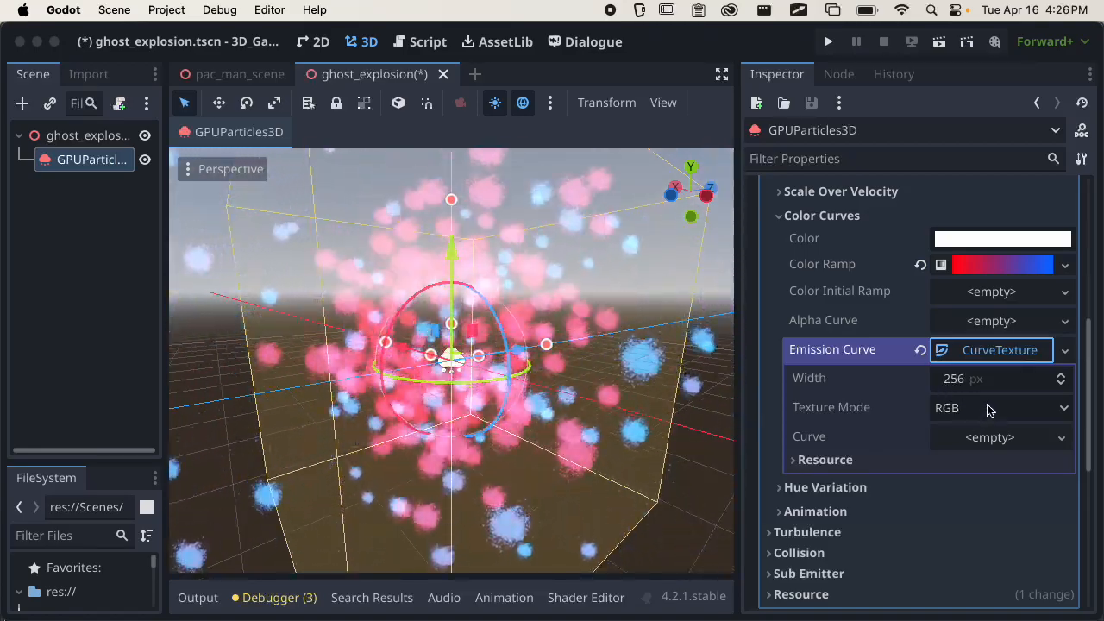
left_click(985, 435)
left_click(1014, 464)
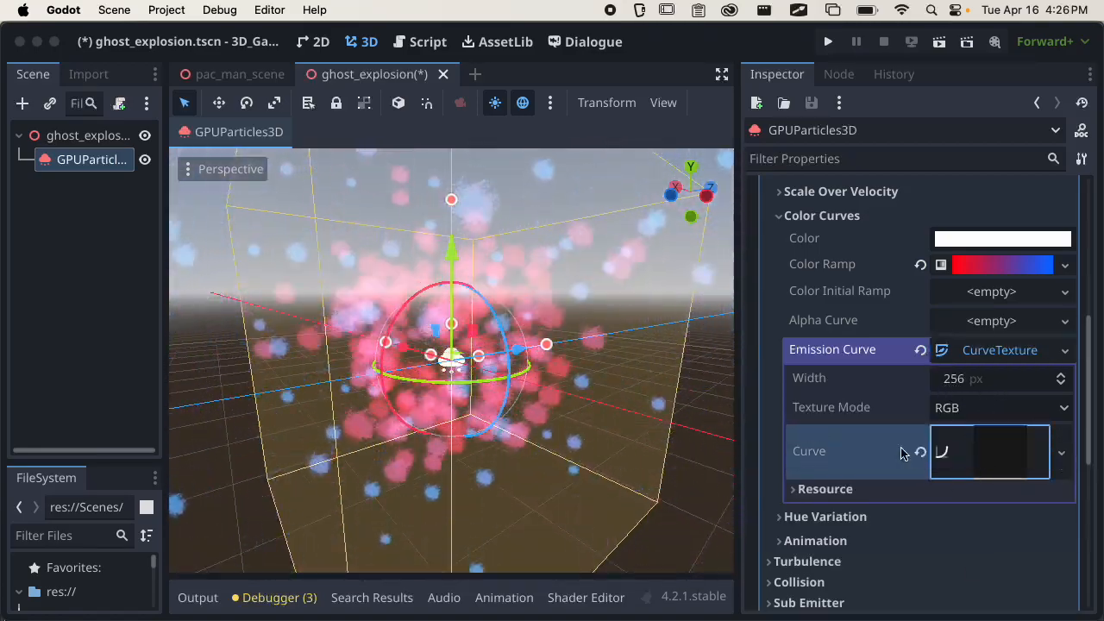
Shape the emission curve to rise from 0 at the start to 1 at the end, and collapse the Emission Curve.
left_click(992, 438)
scroll(948, 449, "down", 3)
left_click_drag(1051, 487, 1050, 414)
left_click_drag(807, 419, 806, 486)
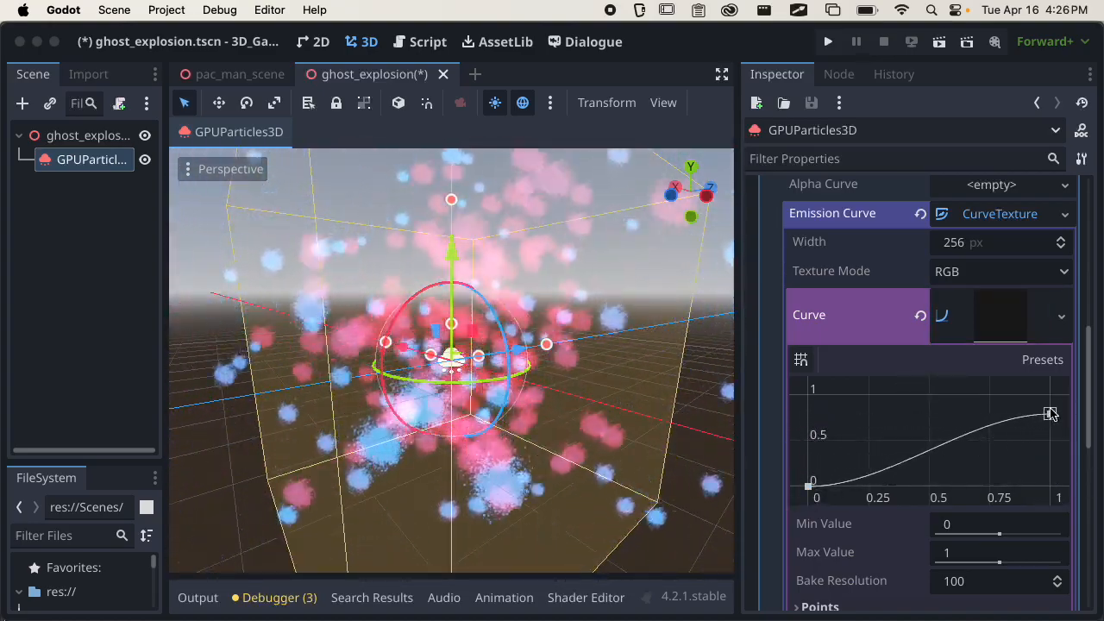
left_click_drag(1050, 414, 1051, 394)
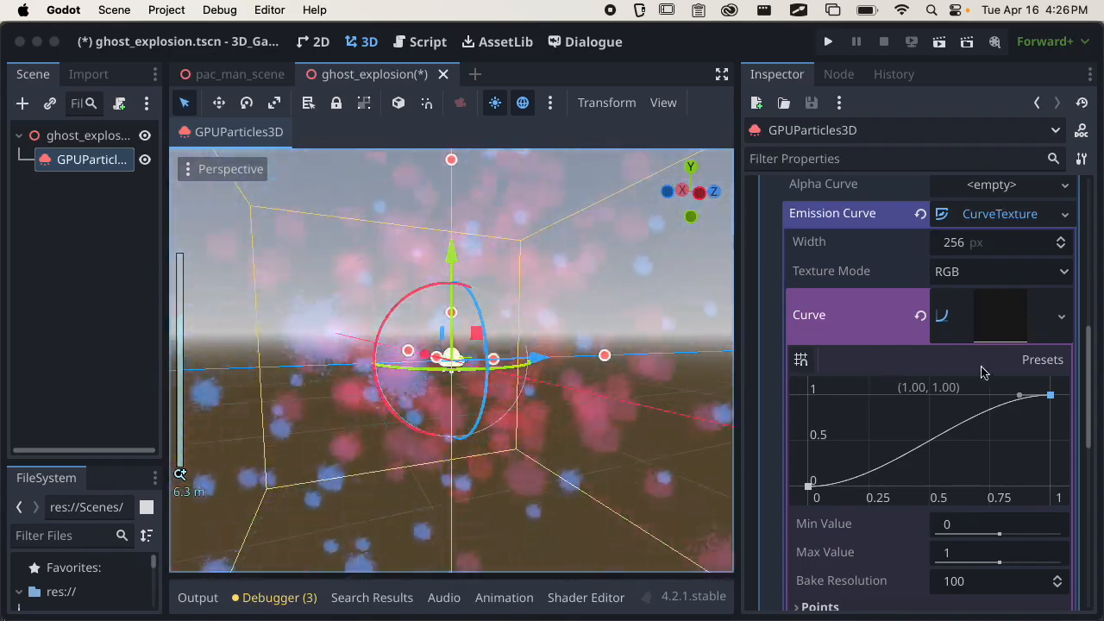
left_click(992, 214)
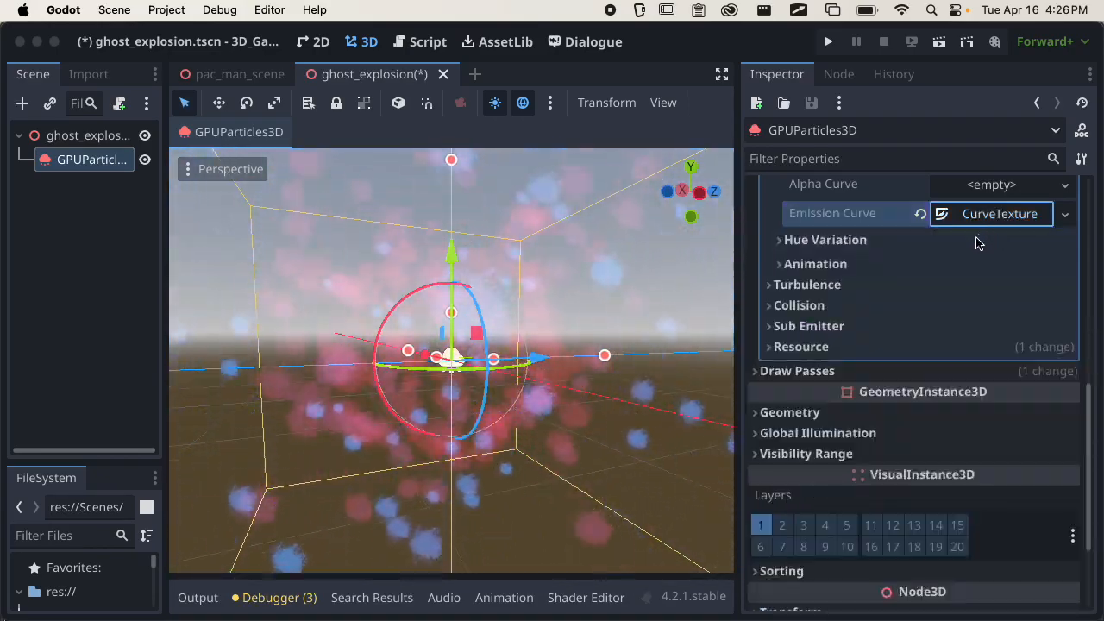
Look through the Hue Variation and Animation settings, and collapse Color Curves and Display.
scroll(902, 288, "up", 2)
left_click(865, 302)
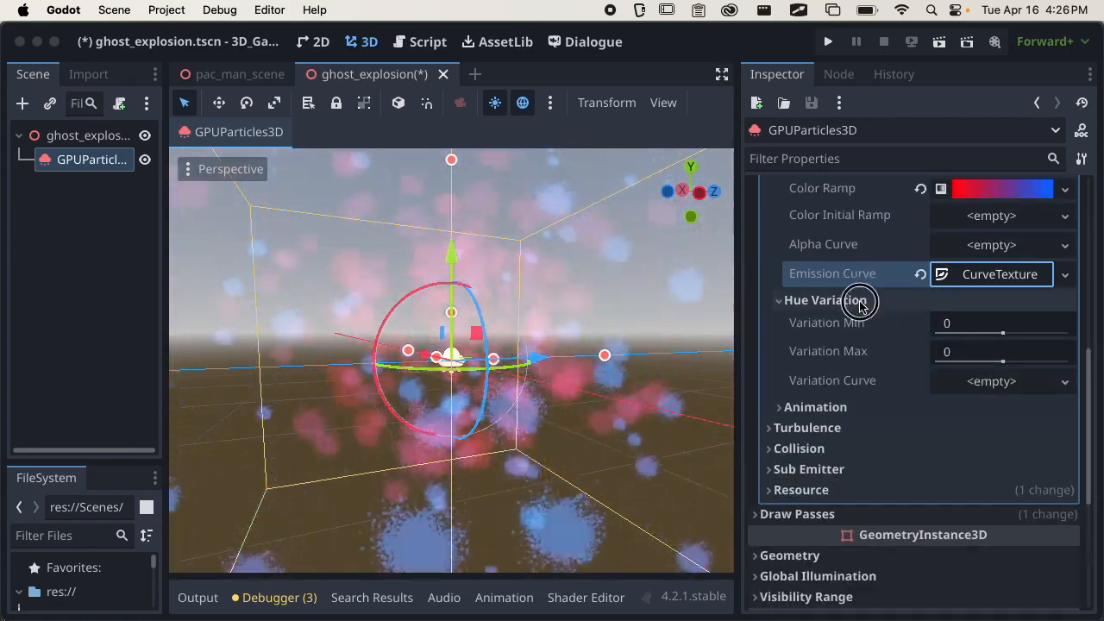
left_click(867, 300)
left_click(852, 325)
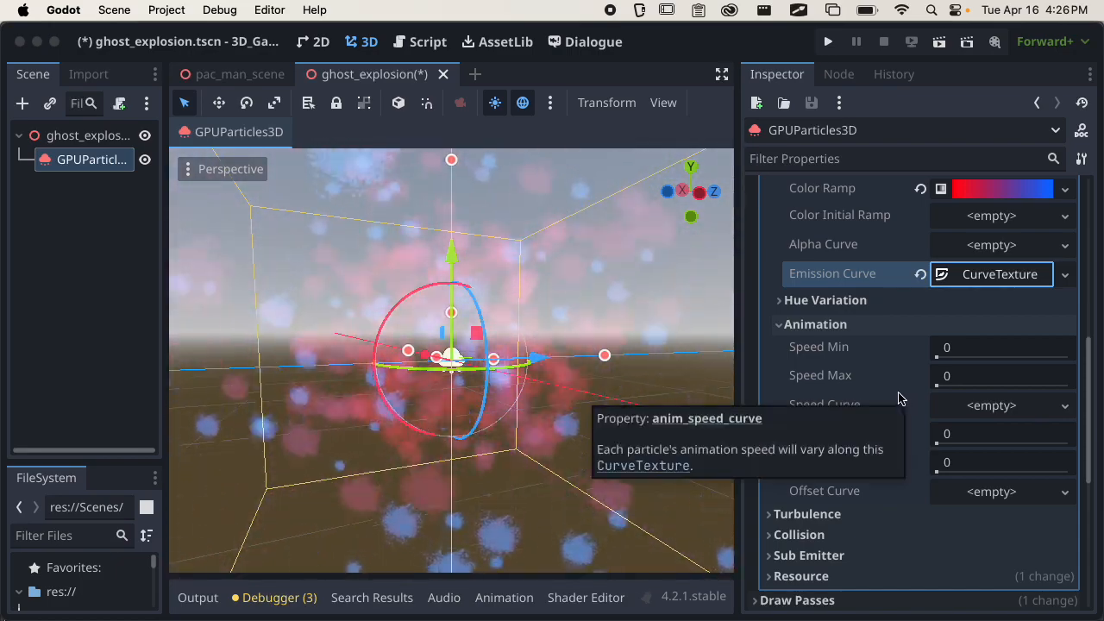
scroll(865, 339, "up", 2)
left_click(862, 394)
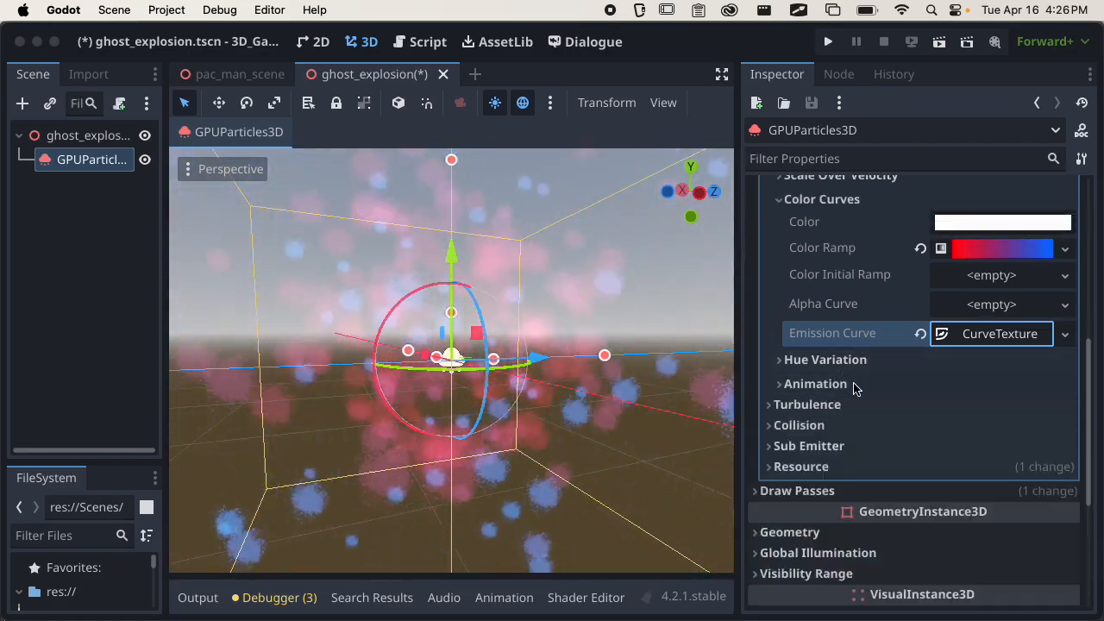
scroll(862, 345, "up", 4)
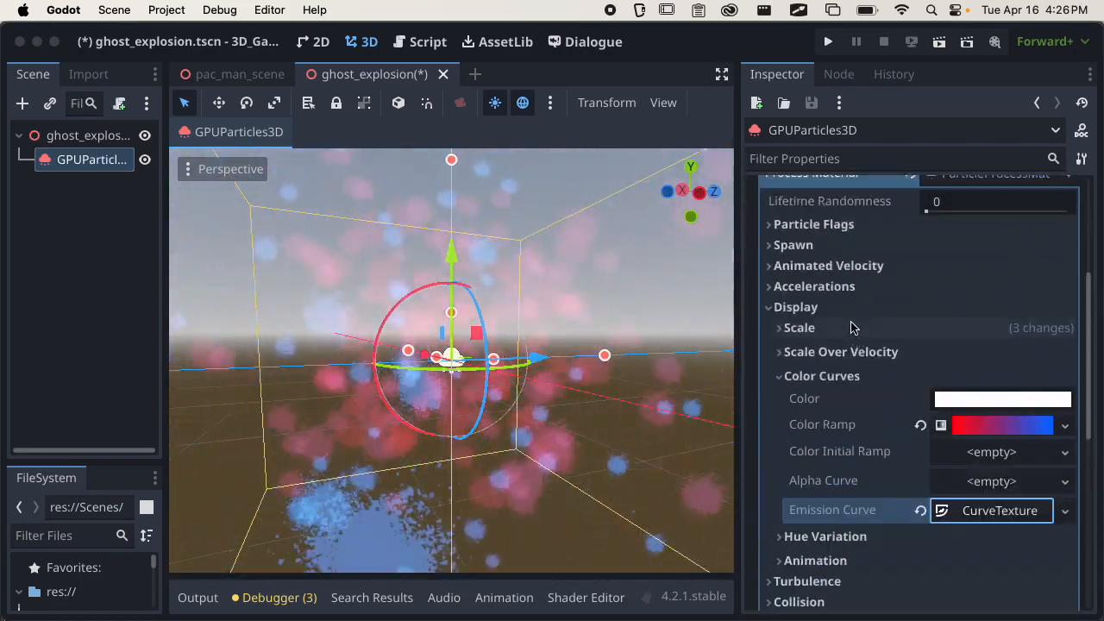
left_click(849, 376)
left_click(794, 307)
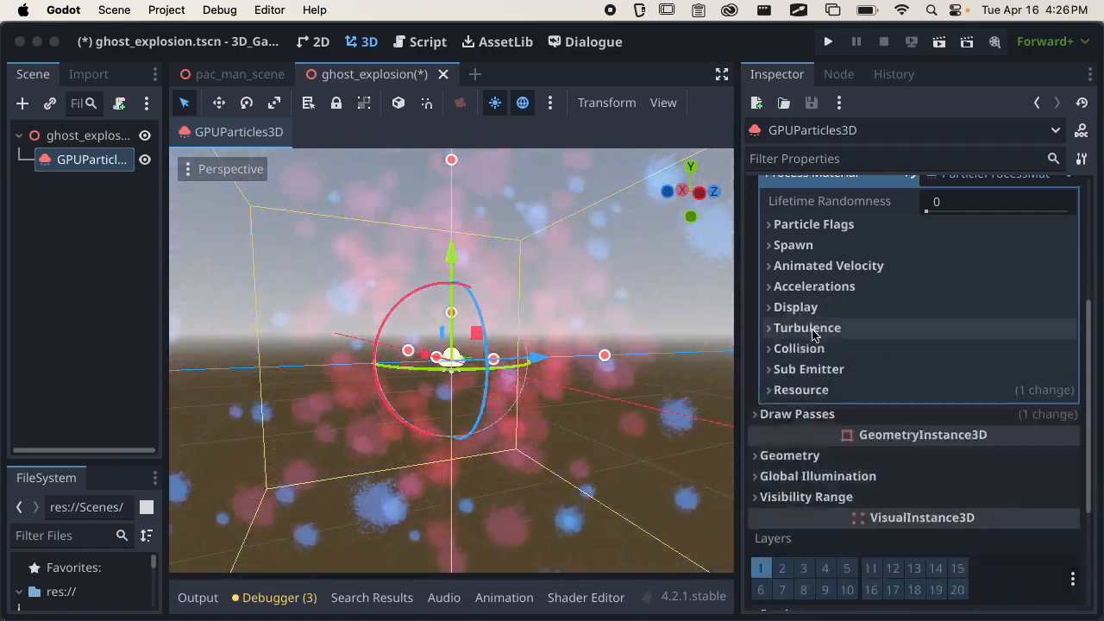
Enable Turbulence in the process material and check the particle burst from several angles.
left_click(787, 329)
left_click(939, 353)
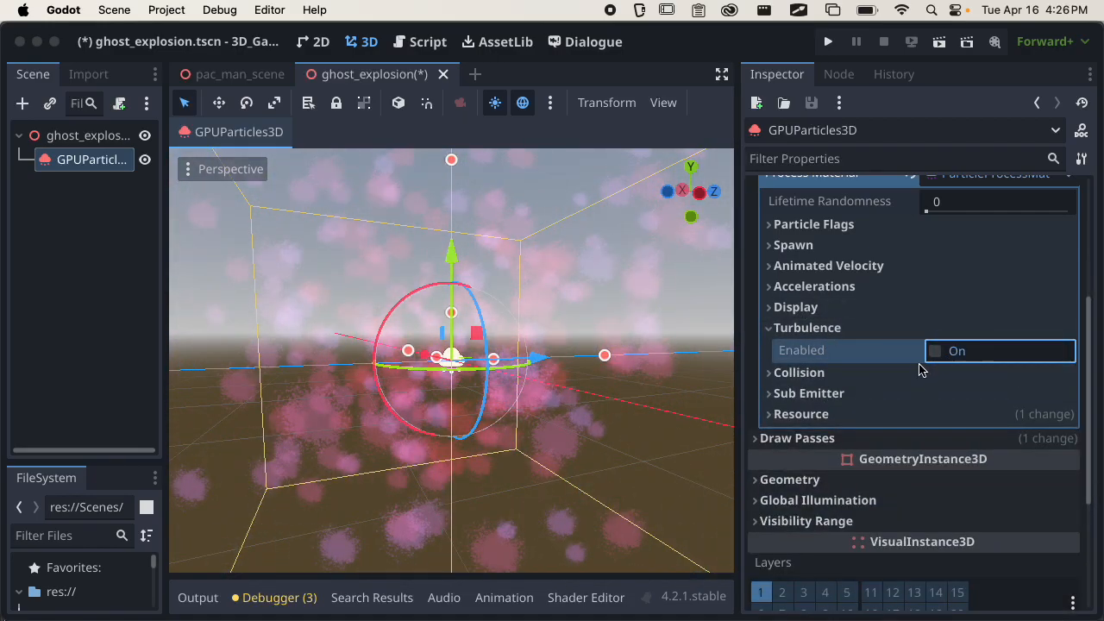
left_click(921, 350)
scroll(525, 398, "down", 2)
middle_click_drag(525, 399, 497, 402)
scroll(522, 308, "down", 3)
middle_click_drag(523, 309, 527, 299)
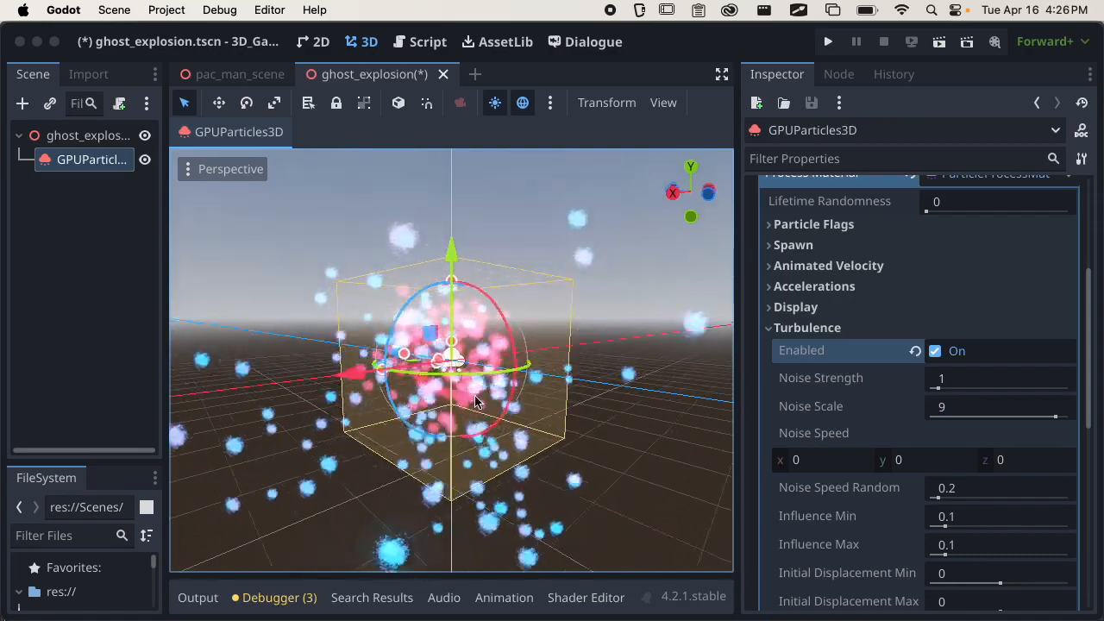
middle_click_drag(483, 399, 443, 398)
Set the turbulence Noise Scale to 2.5 and review the remaining turbulence settings and the burst.
left_click_drag(1052, 423, 966, 419)
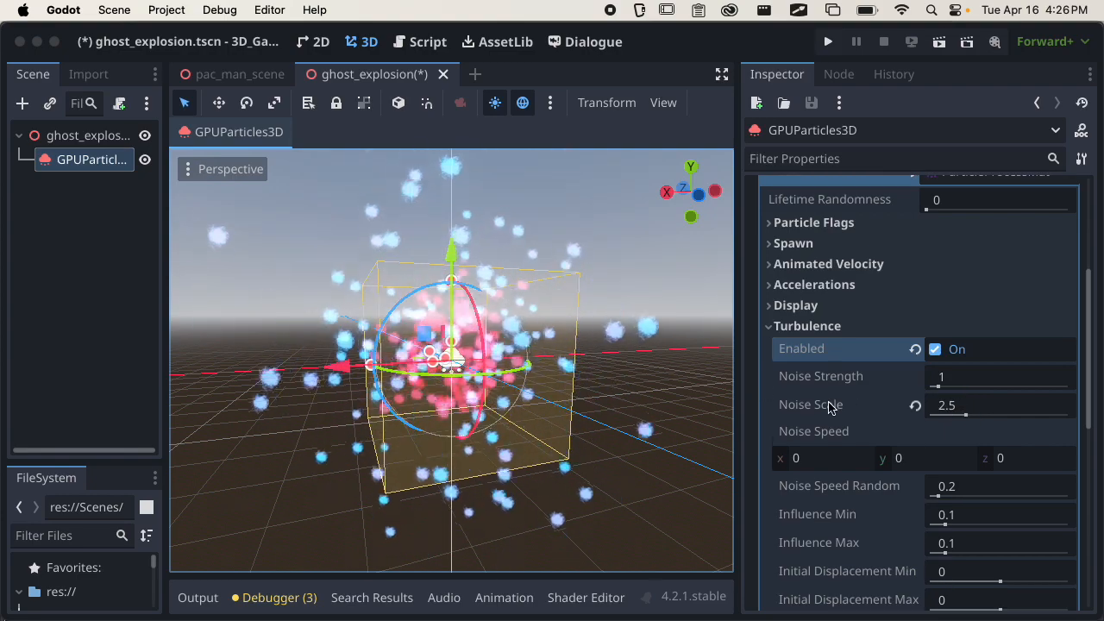
scroll(829, 404, "down", 4)
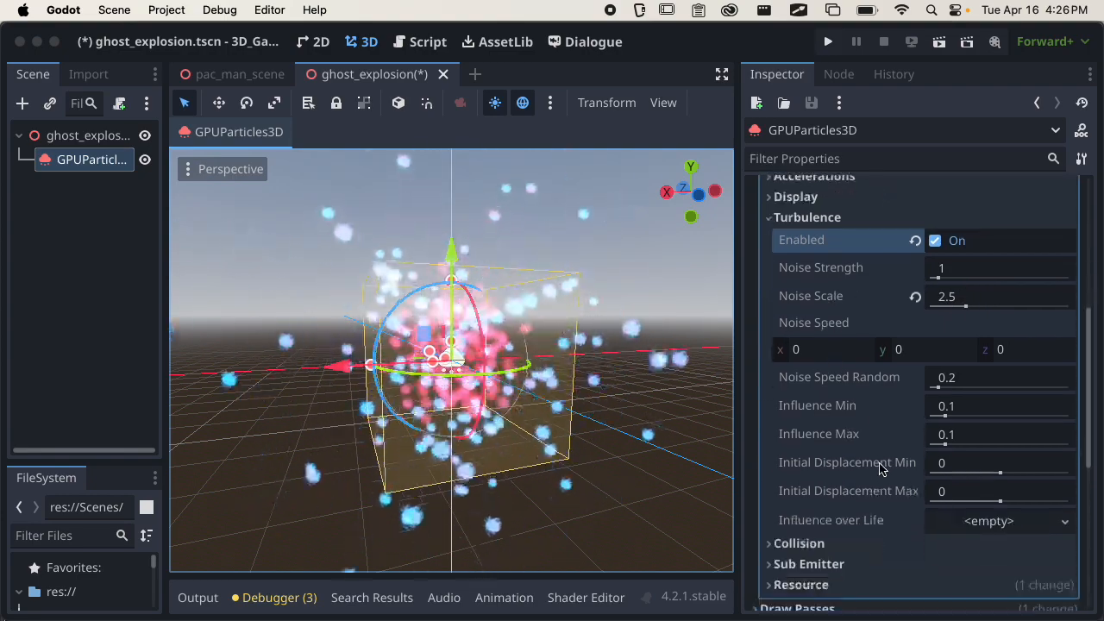
left_click(823, 521)
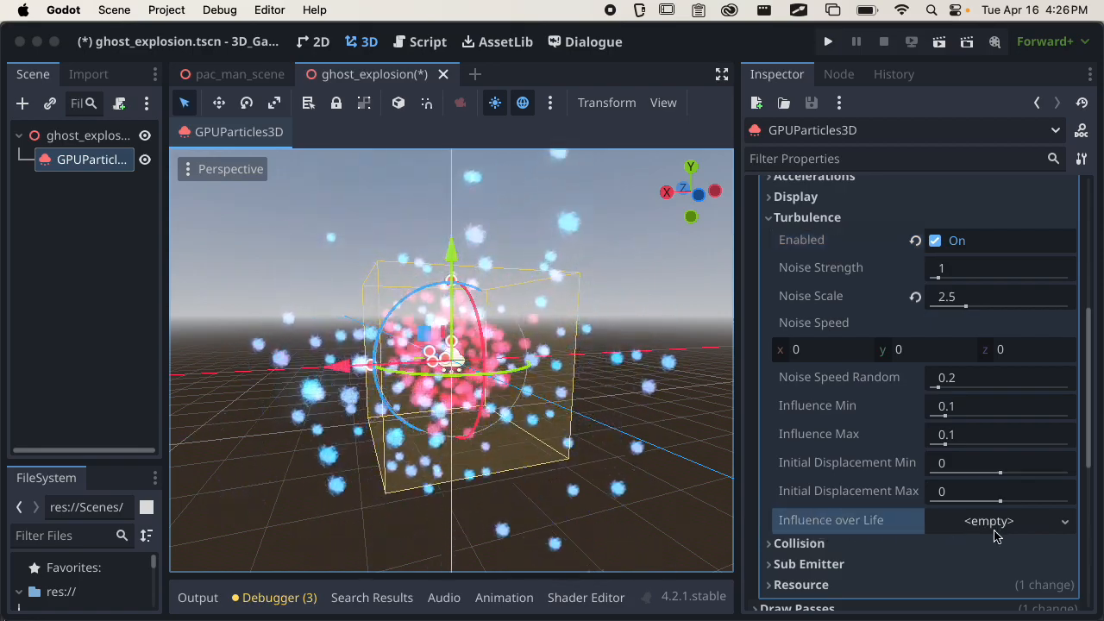
scroll(992, 531, "up", 5)
middle_click_drag(596, 424, 565, 482)
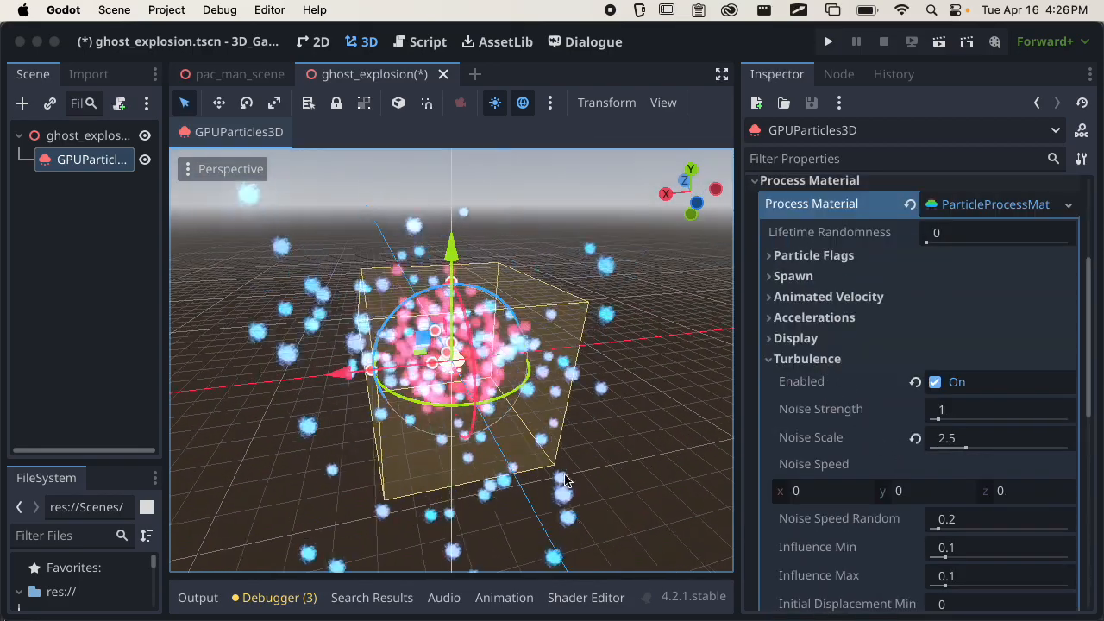
Collapse Turbulence, examine the Collision and Sub Emitter settings, and view the whole burst from farther away.
scroll(565, 482, "up", 5)
left_click(836, 358)
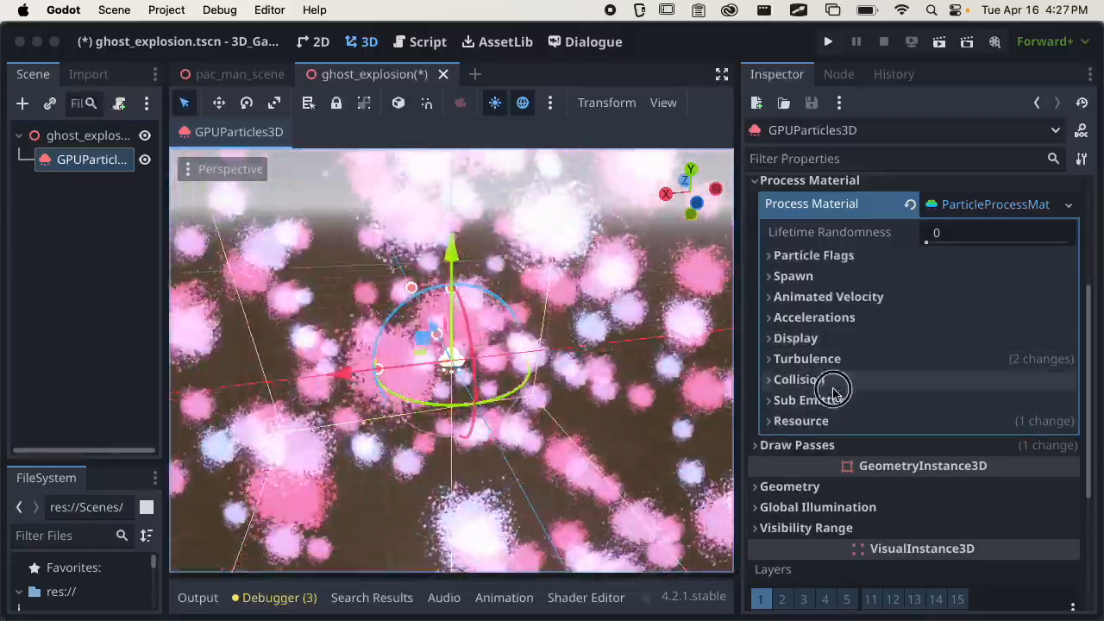
left_click(840, 382)
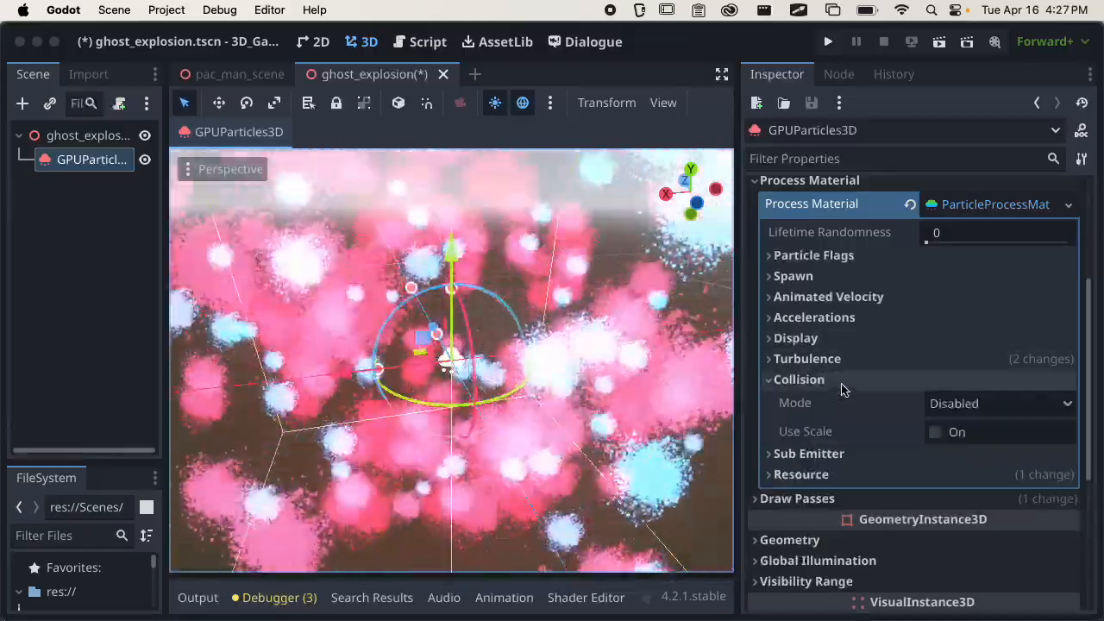
left_click(842, 383)
left_click(854, 401)
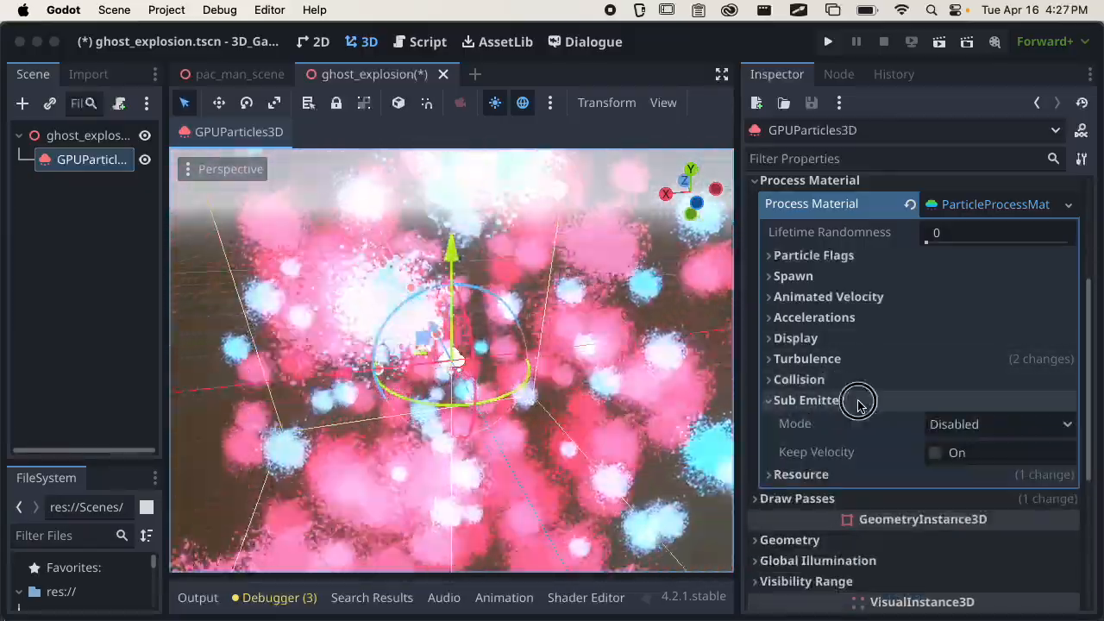
left_click(856, 401)
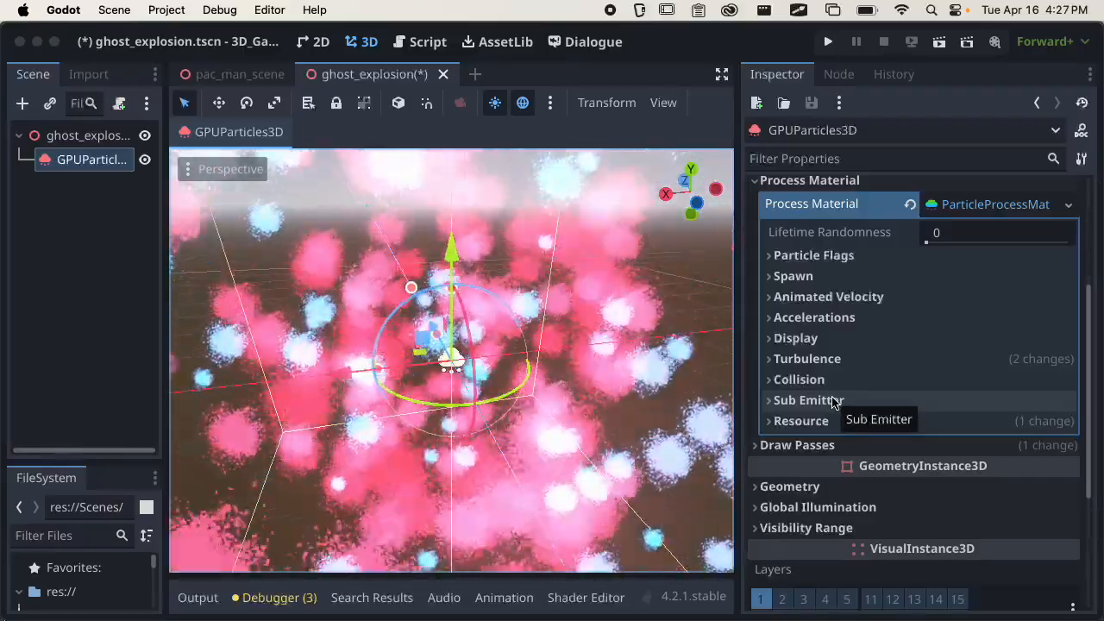
scroll(451, 357, "down", 3)
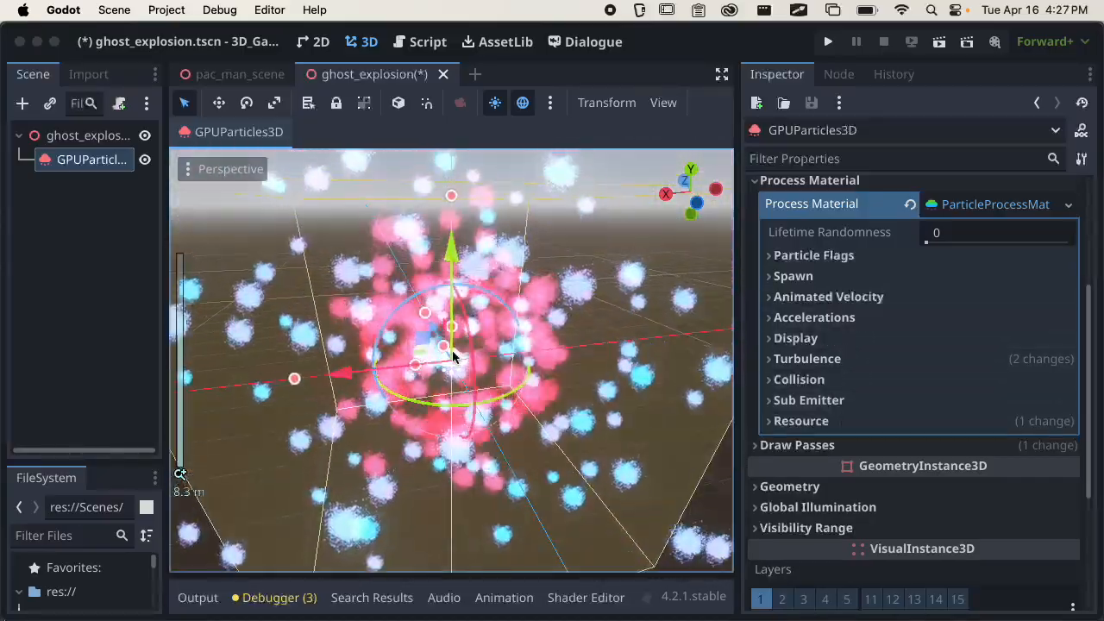
scroll(453, 357, "down", 10)
middle_click_drag(453, 357, 421, 305)
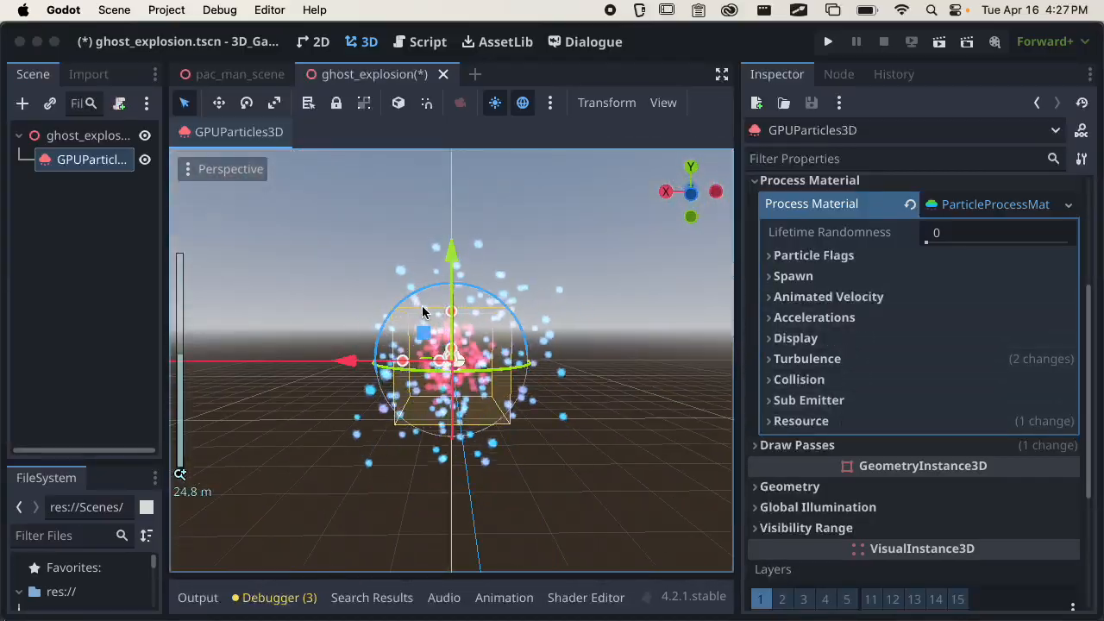
In the particle node's Time settings, set Speed Scale to 2 and enable One Shot.
scroll(830, 319, "up", 5)
left_click(806, 321)
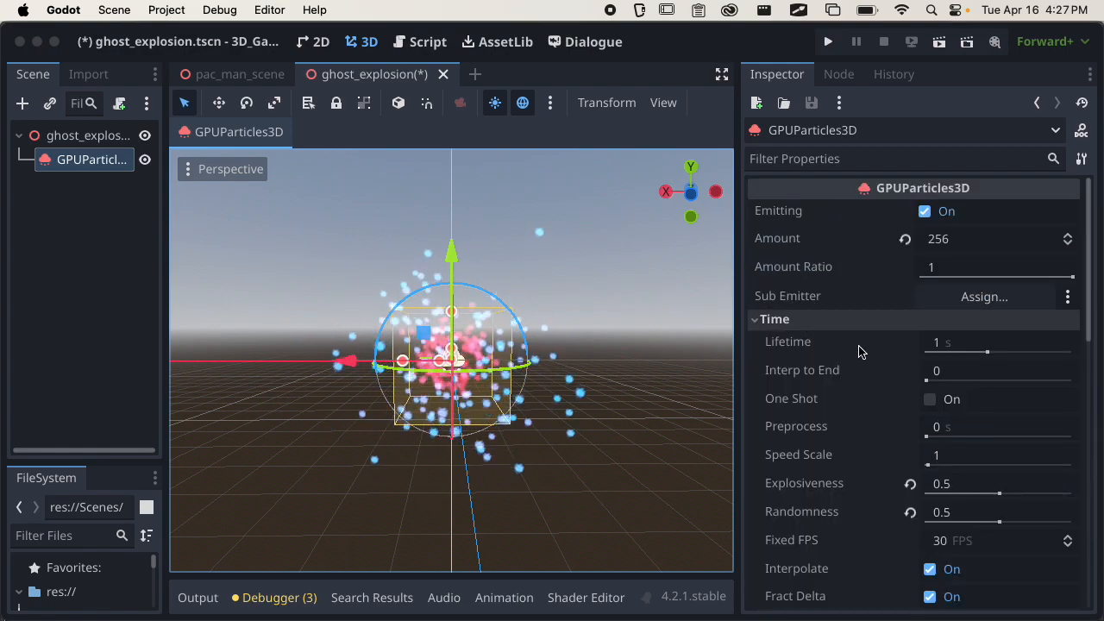
left_click(950, 456)
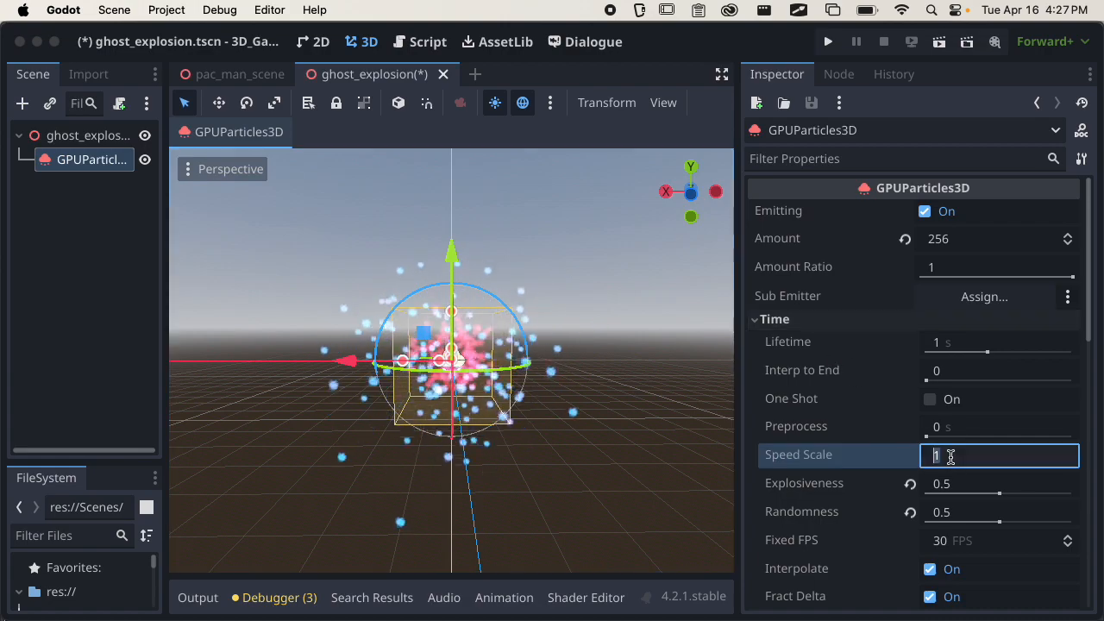
type("2")
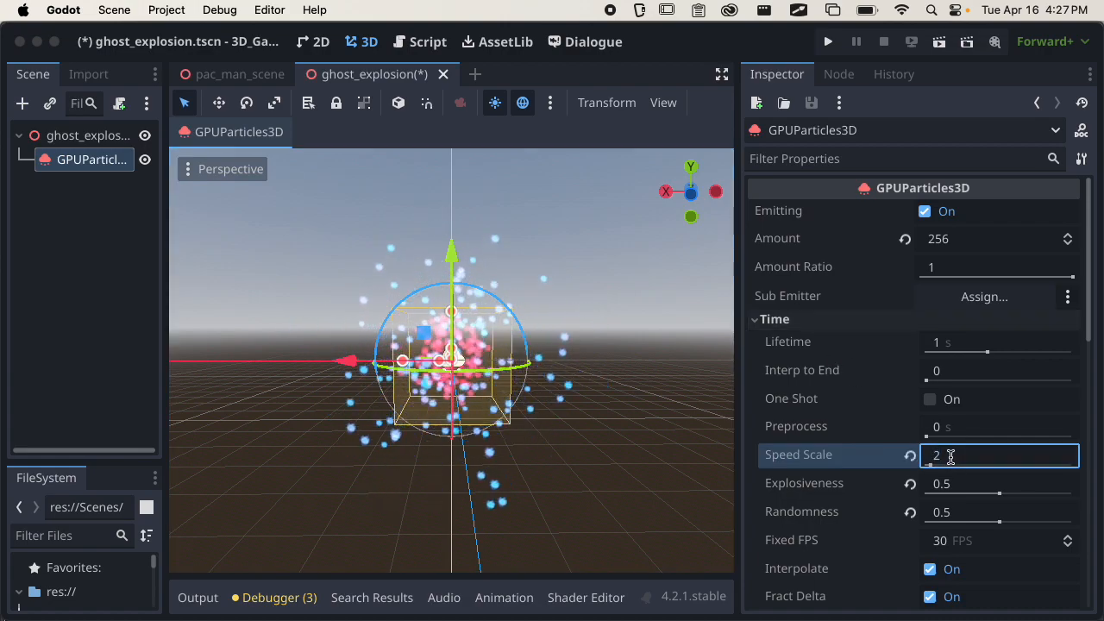
left_click(932, 398)
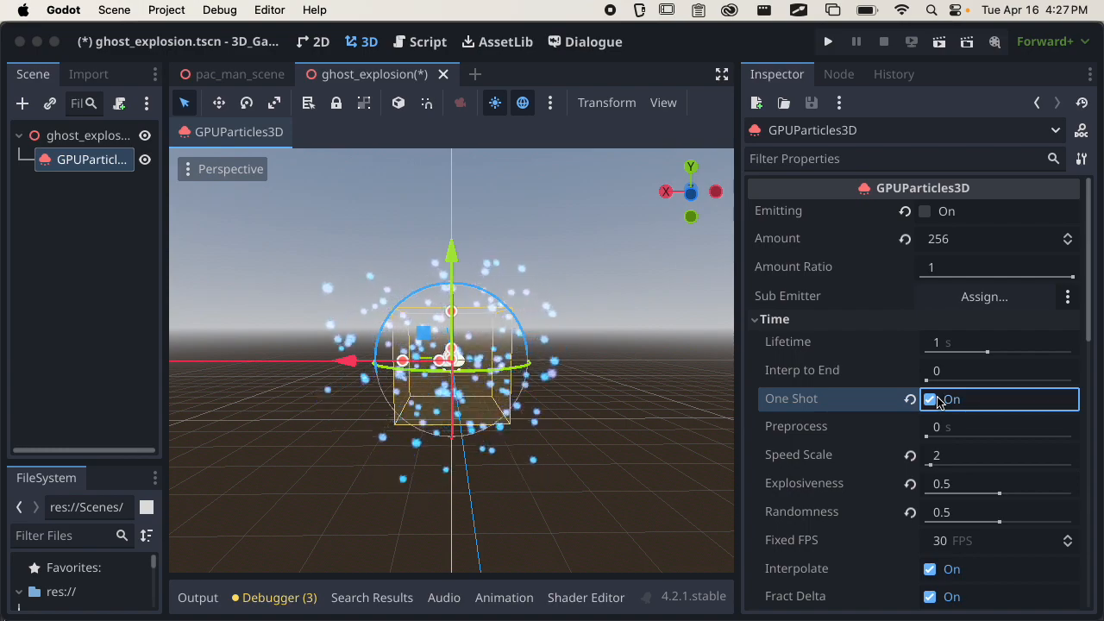
Replay the one-shot burst several times with Emitting, viewing it up close and from farther away, and save the scene.
left_click(925, 211)
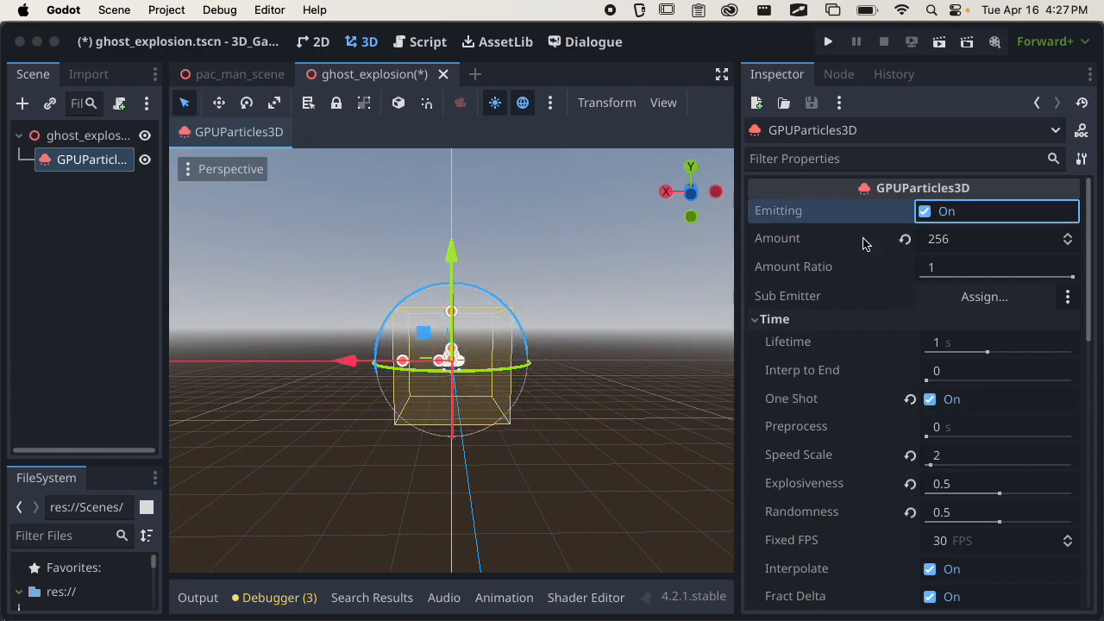
scroll(562, 387, "up", 5)
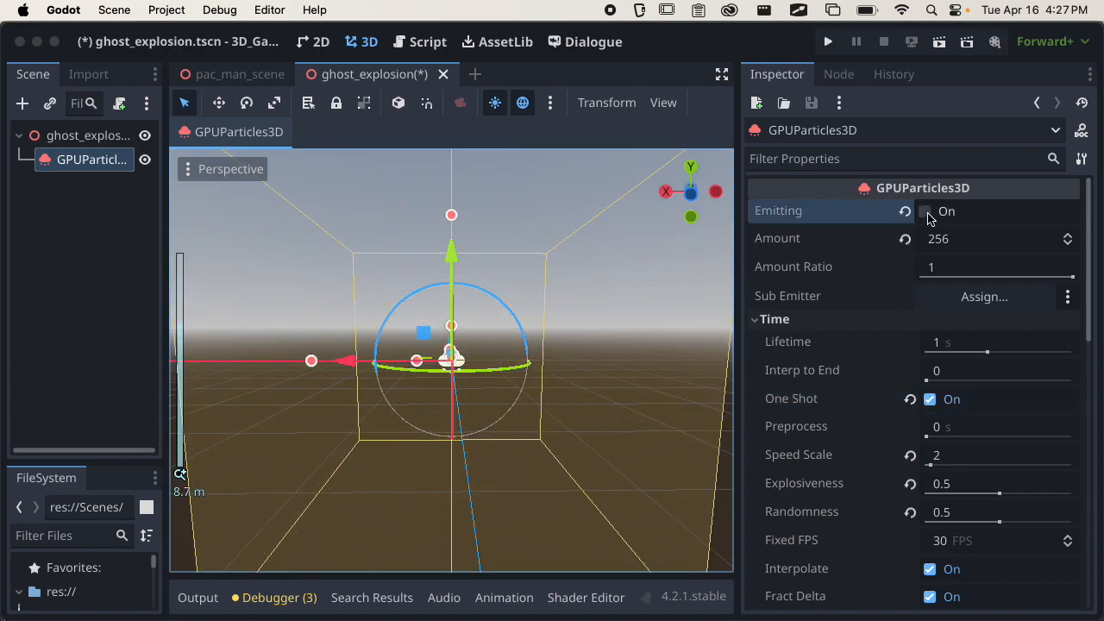
left_click(926, 213)
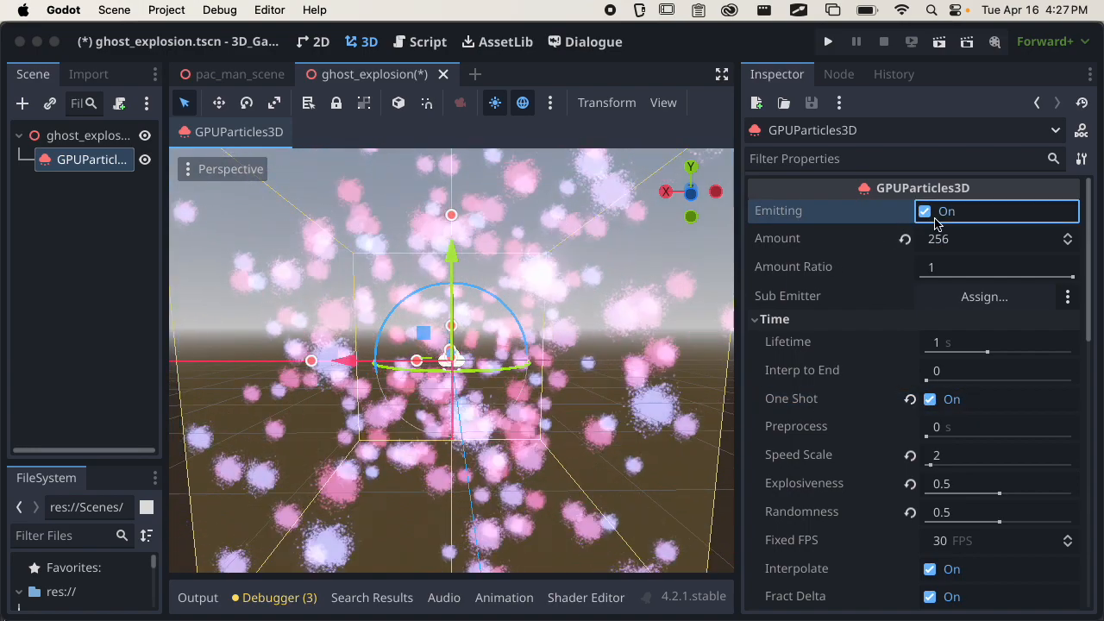
left_click(935, 221)
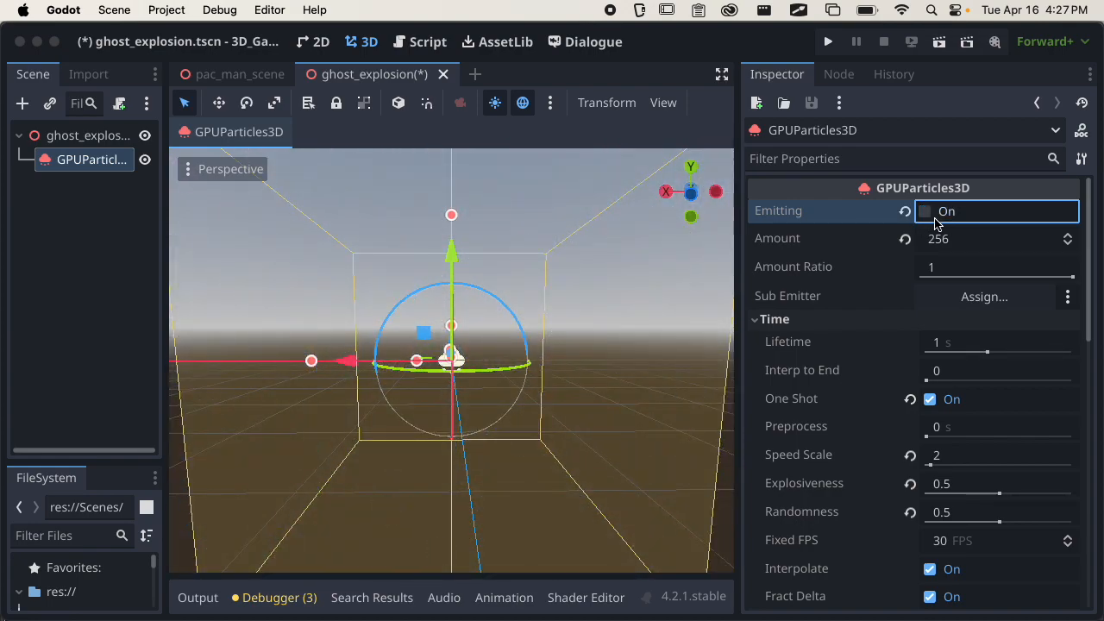
left_click(935, 222)
scroll(577, 321, "down", 3)
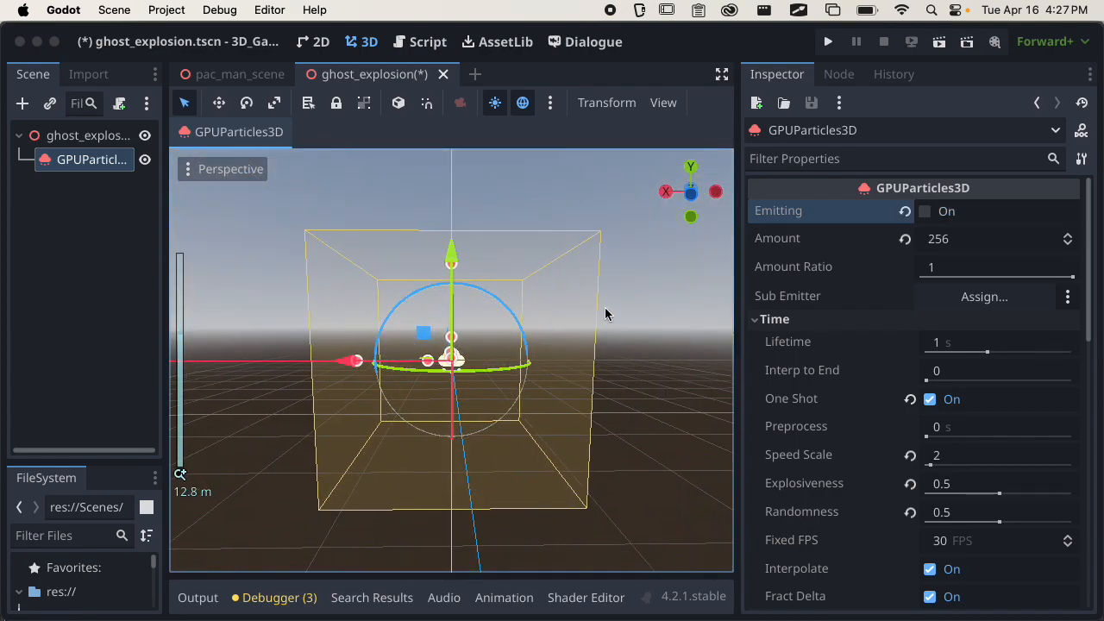
left_click(927, 216)
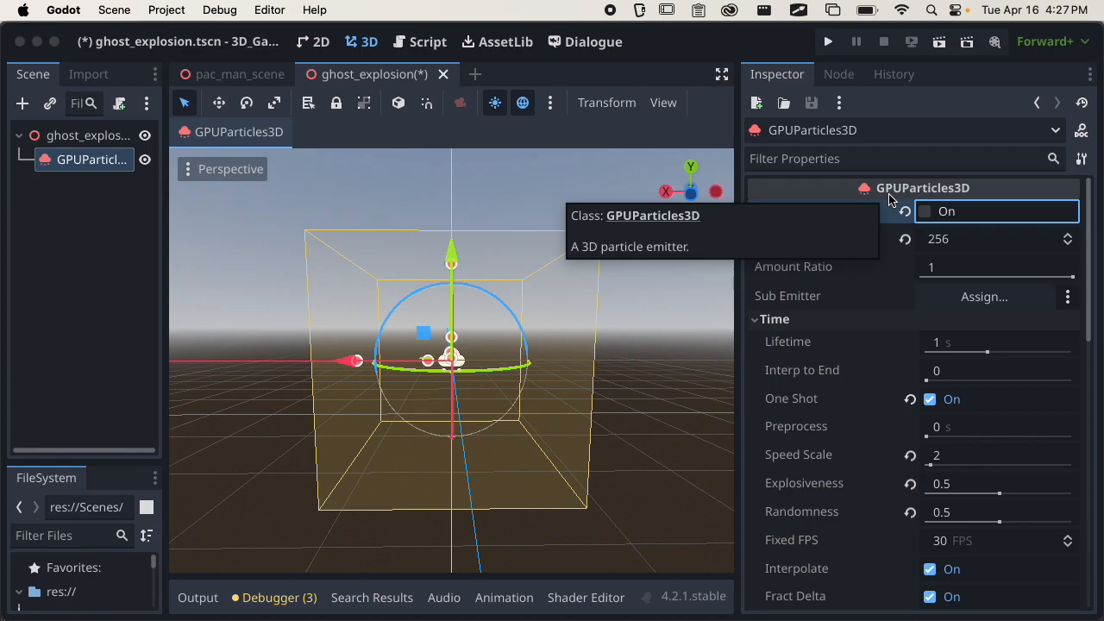
key("super+s")
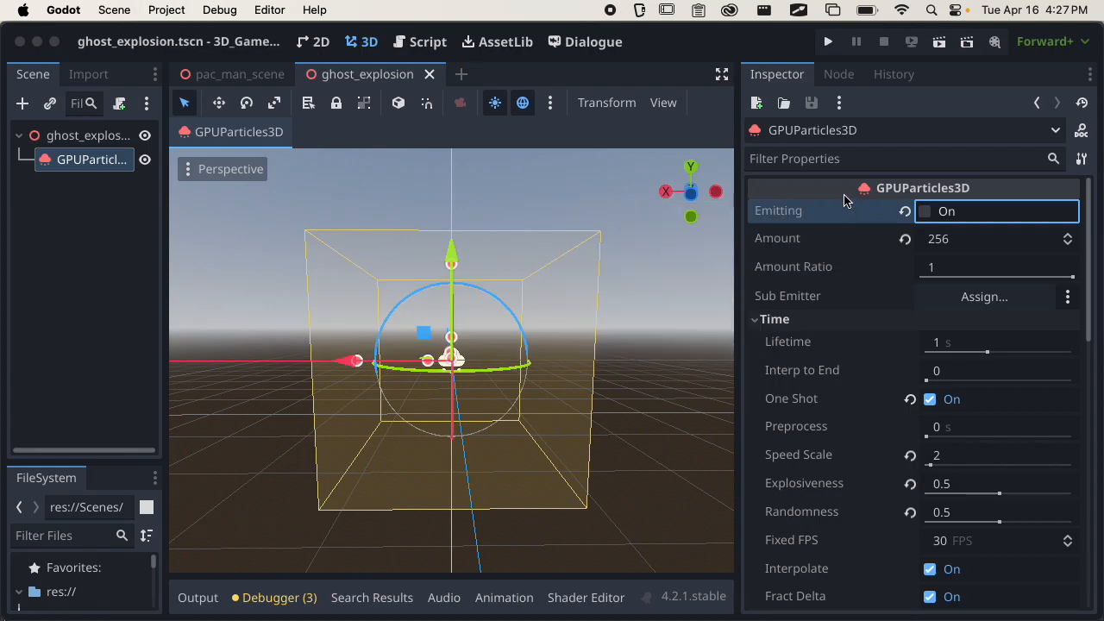
Trigger the burst again while viewing it from a raised angle and save the ghost_explosion scene.
left_click(925, 211)
middle_click_drag(549, 403, 578, 427)
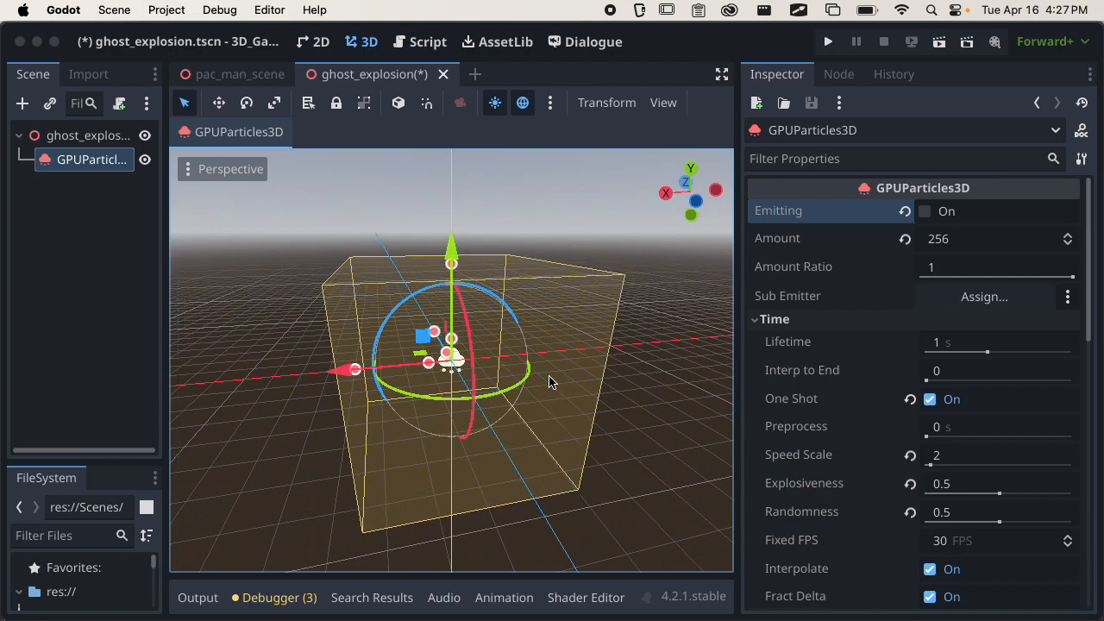
key("super+s")
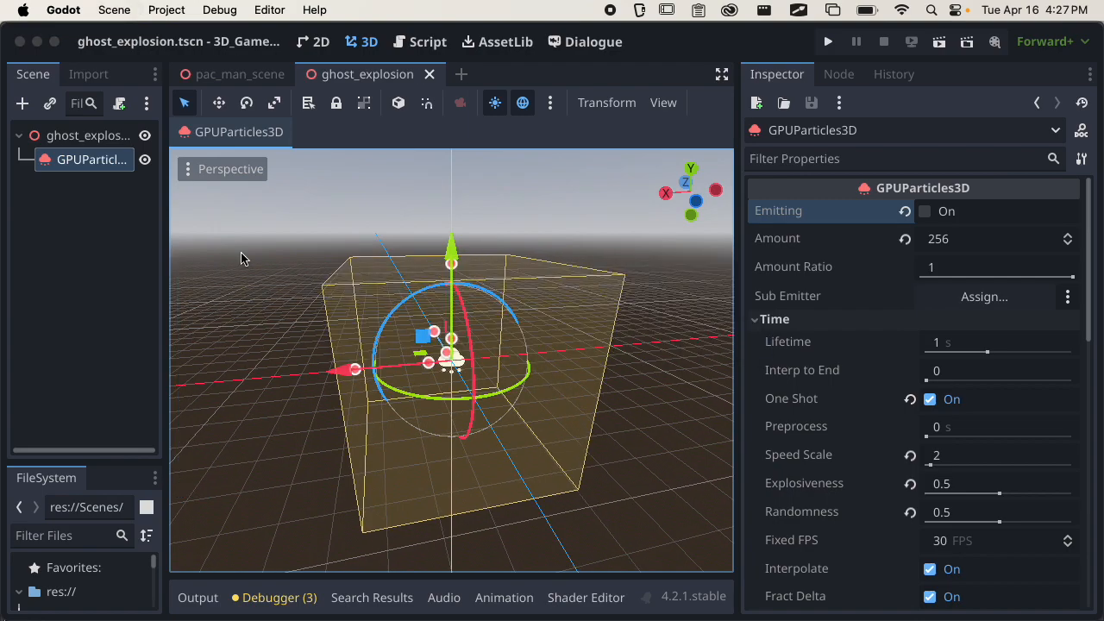
Attach a GDScript to the ghost_explosion root node with the Object: Empty template at res://Scripts/ghost_explosion.gd.
left_click_drag(166, 226, 257, 224)
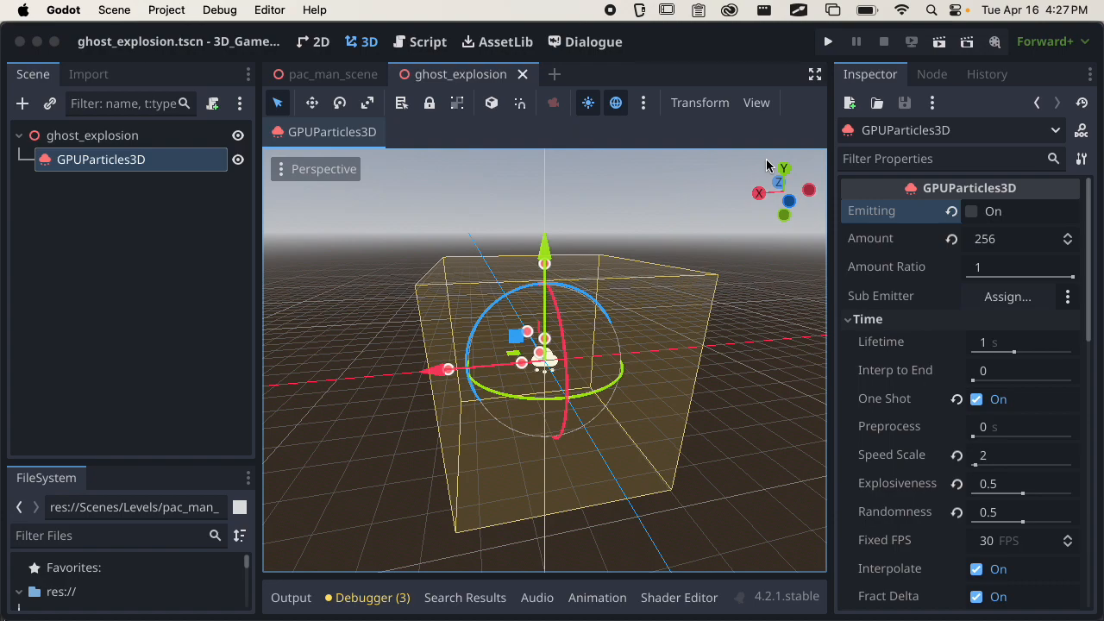
left_click(164, 138)
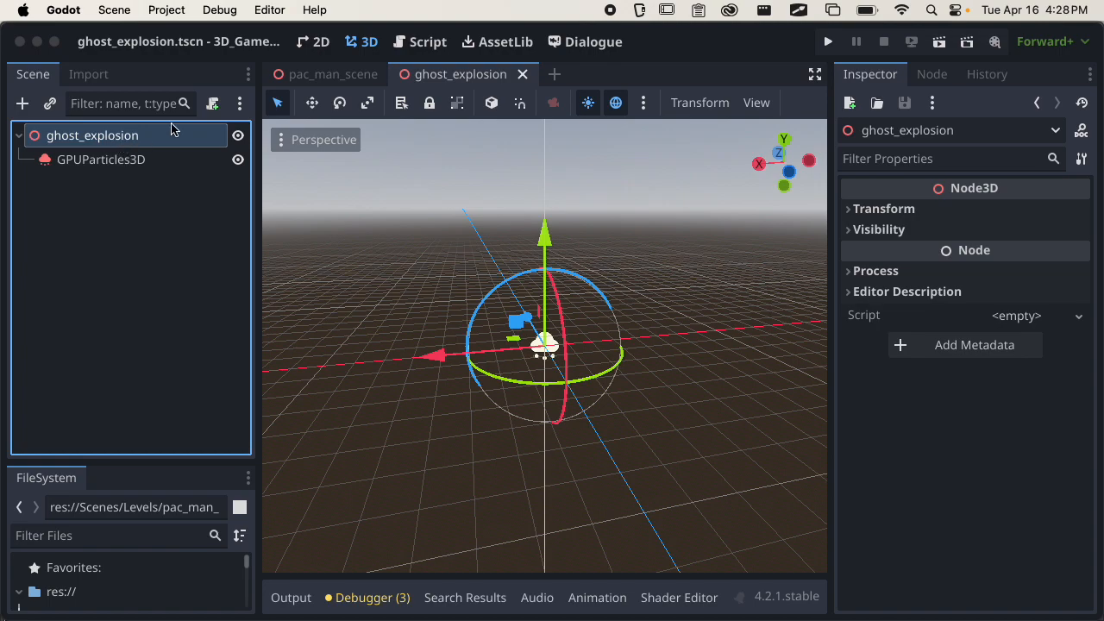
left_click(209, 112)
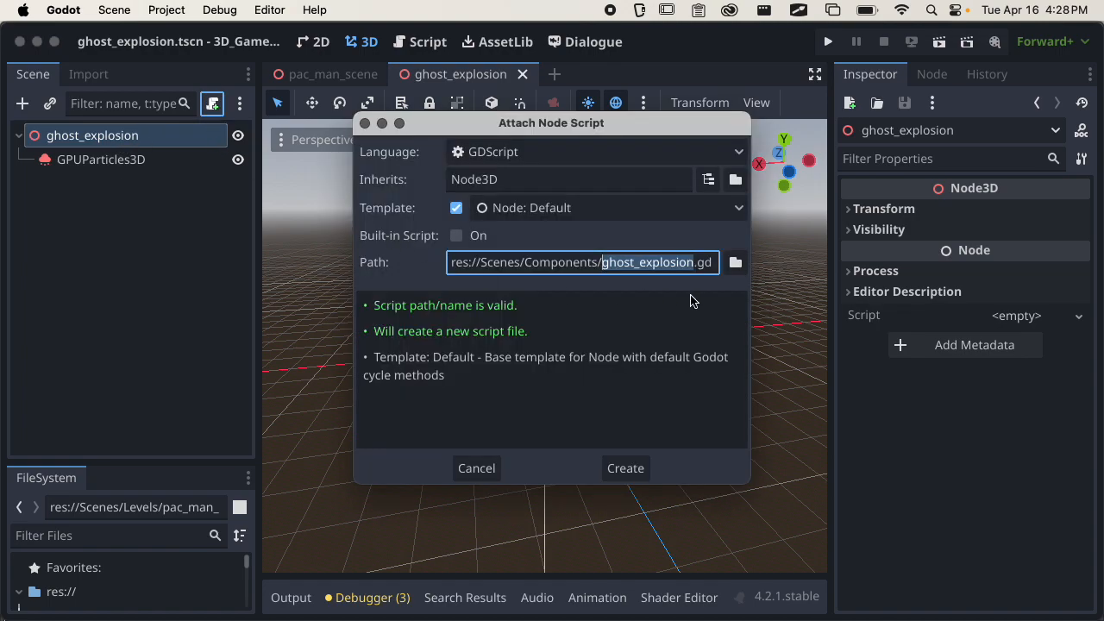
left_click(735, 262)
left_click(172, 424)
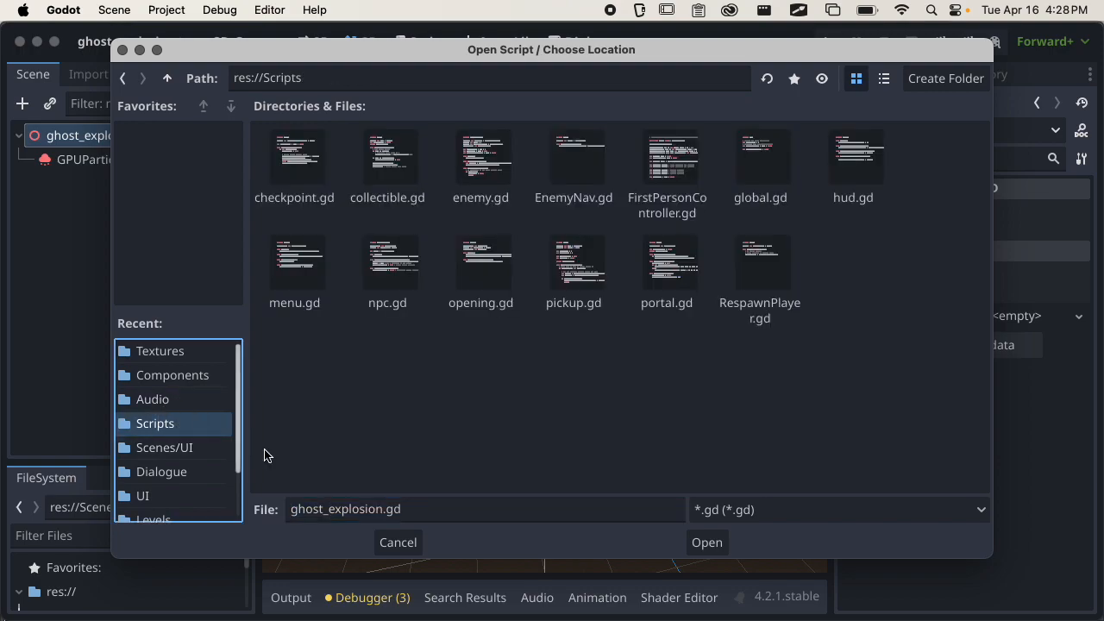
left_click(708, 542)
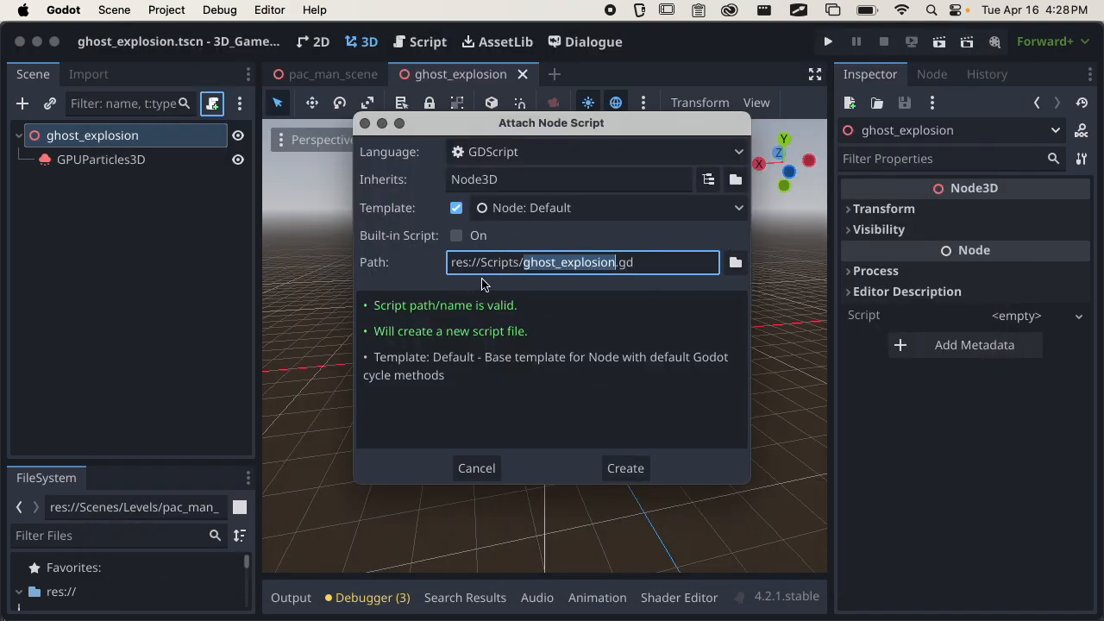
left_click(510, 214)
left_click(539, 278)
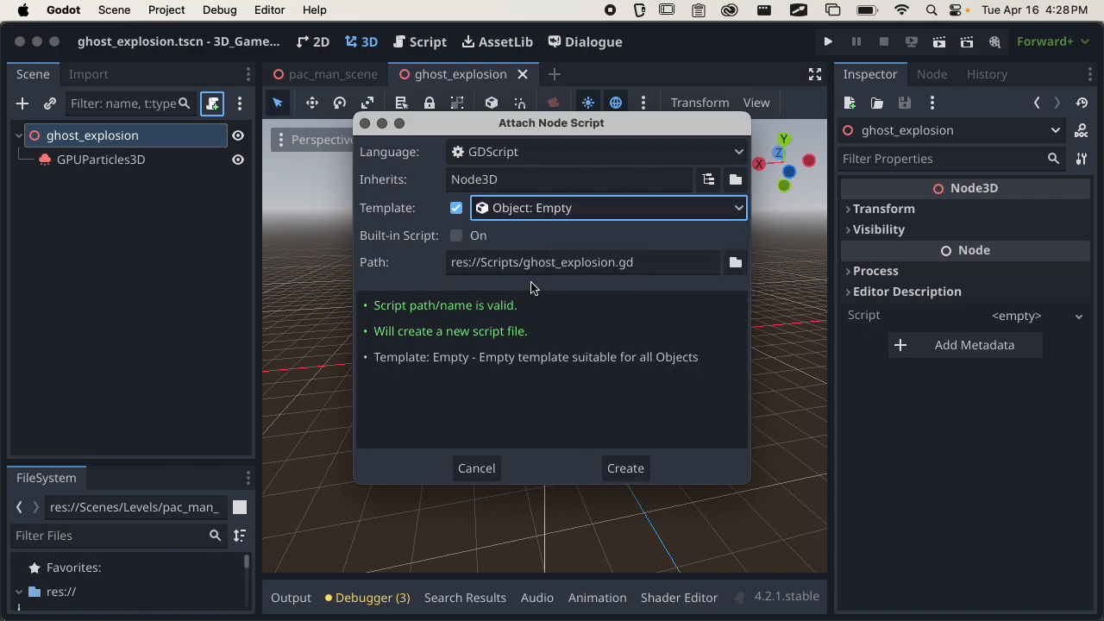
left_click(629, 471)
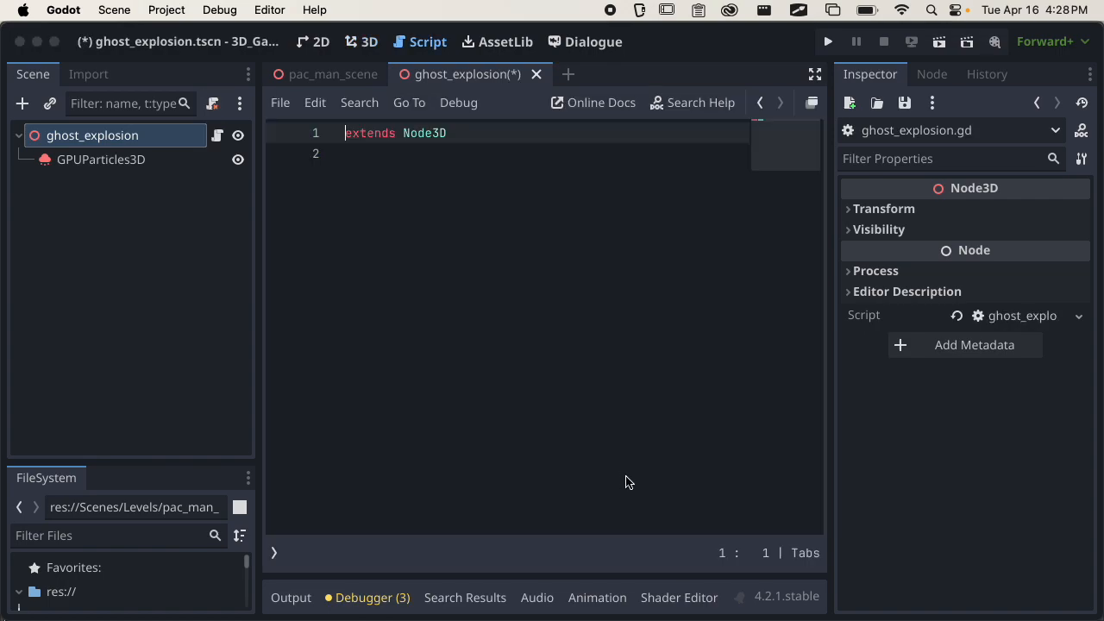
Add a _ready() function below the extends line of the script.
key("Return")
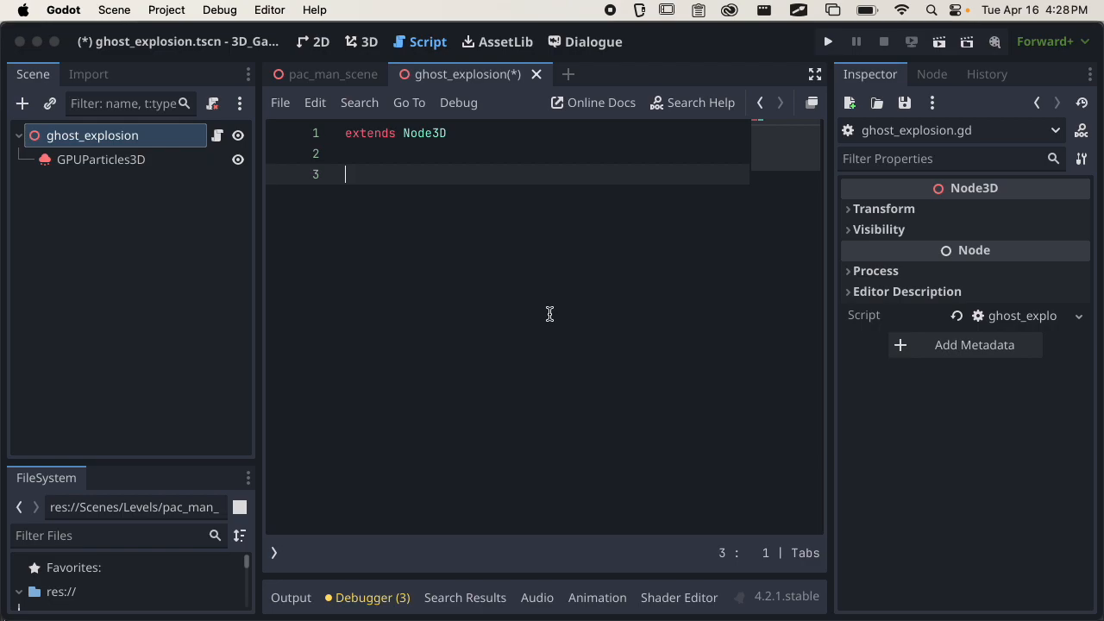
type("func _ready")
key("Return")
type(":")
key("Return")
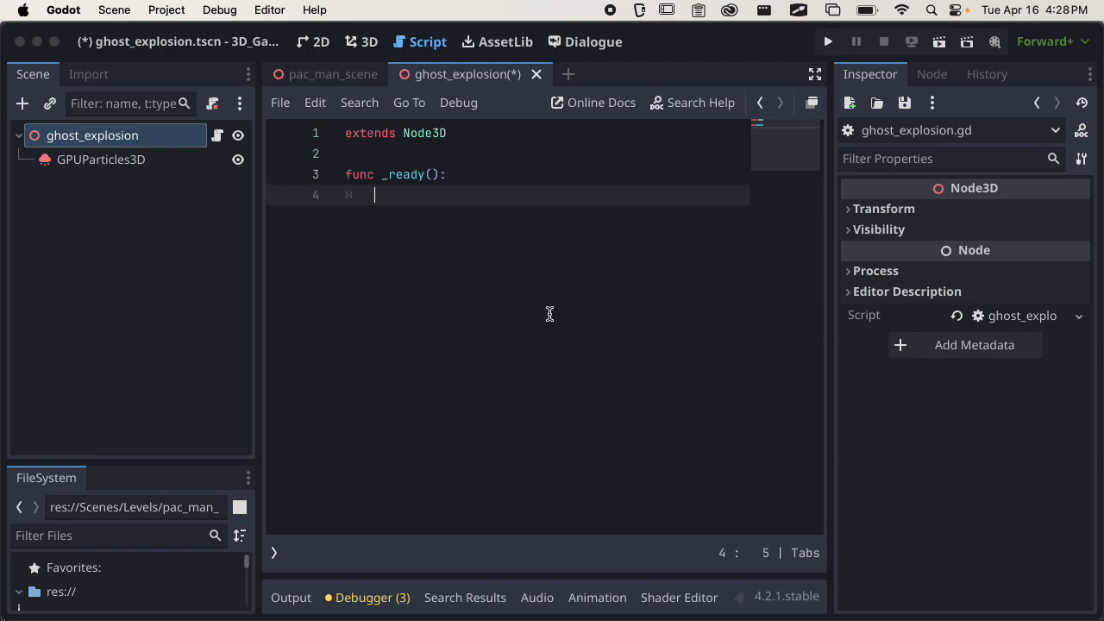
In _ready(), reference the particle node and write $GPUParticles3D.emitting = true, and save the script.
left_click_drag(137, 168, 416, 195)
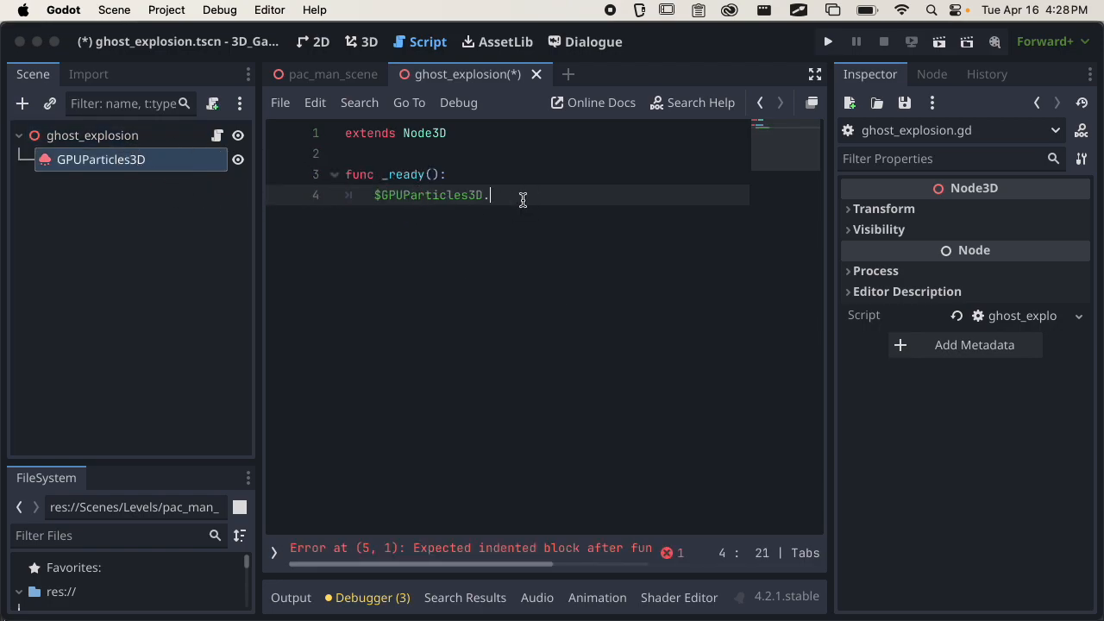
type(".em")
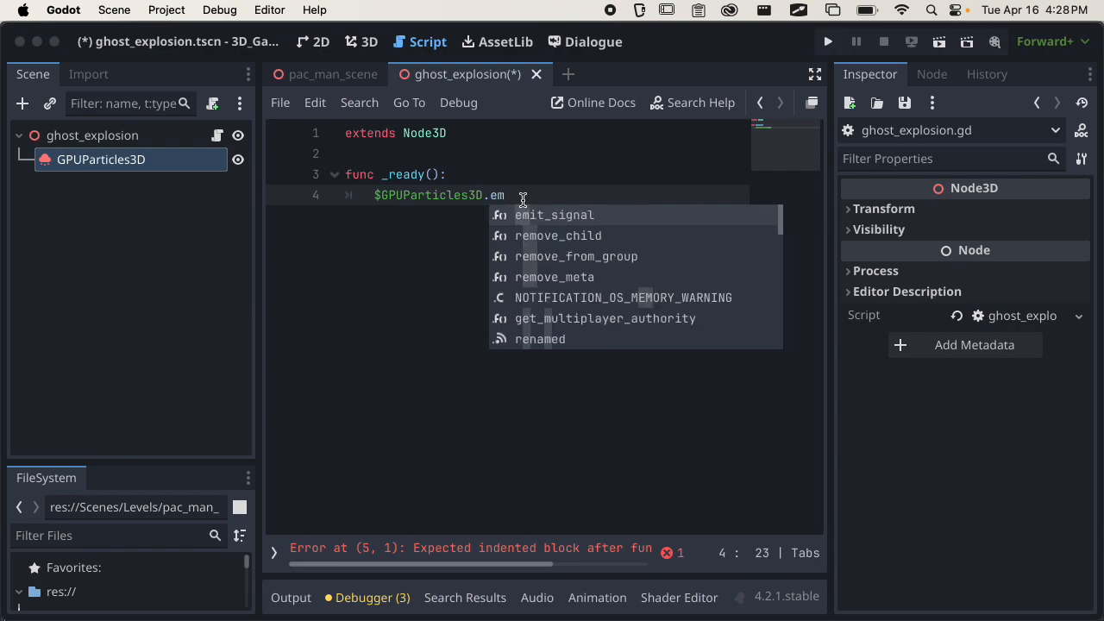
type("itting")
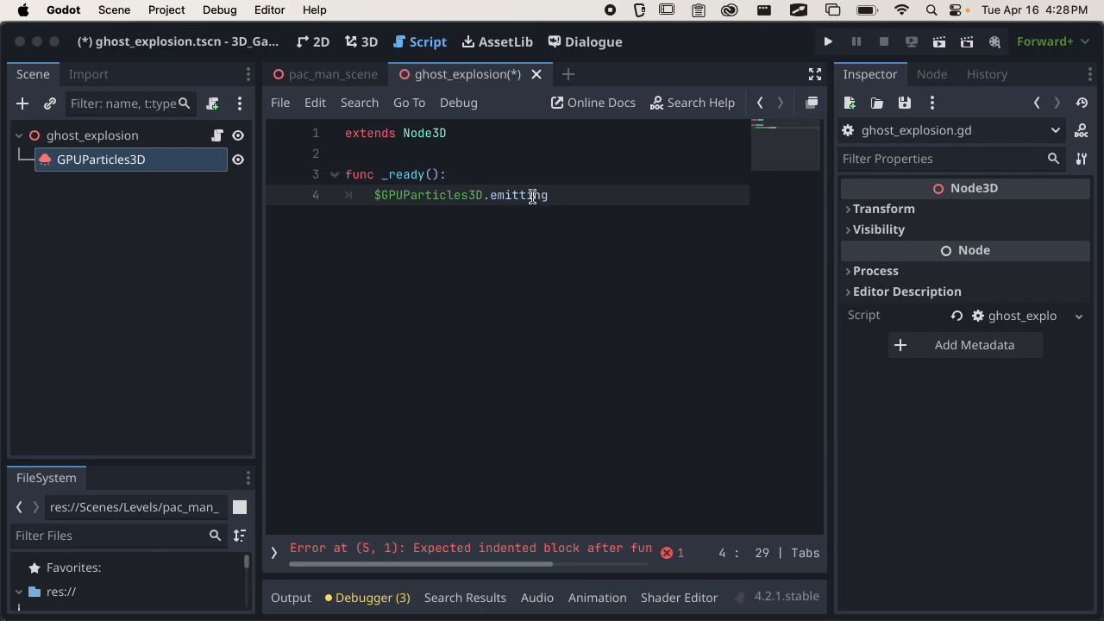
type(" = true")
key("super+s")
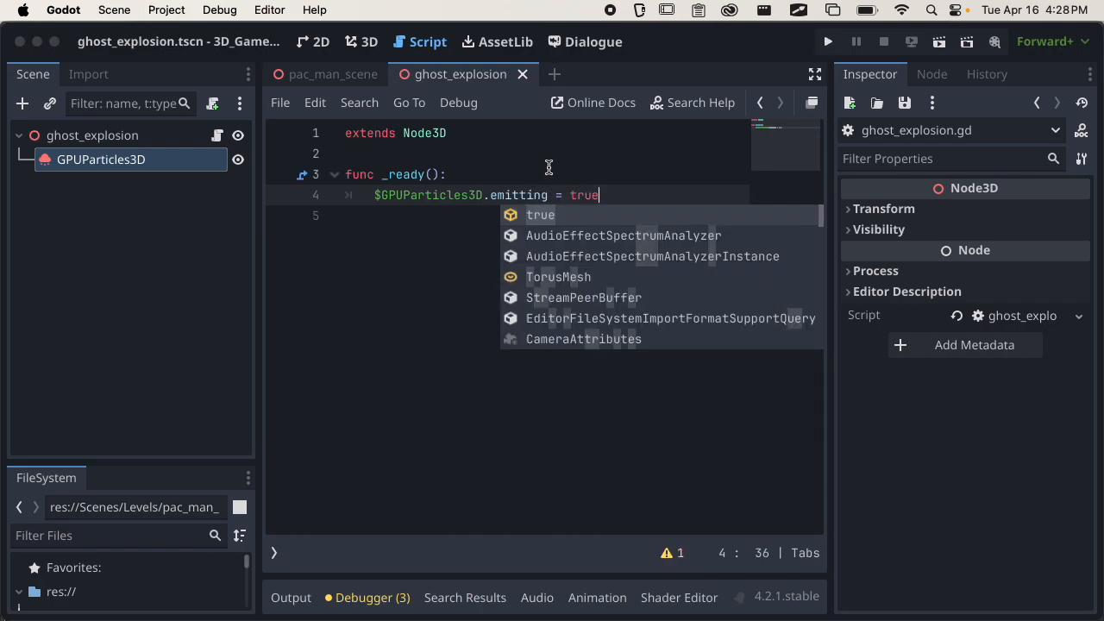
Dismiss the code suggestions and check the GPUParticles3D node's Emitting property.
left_click(212, 171)
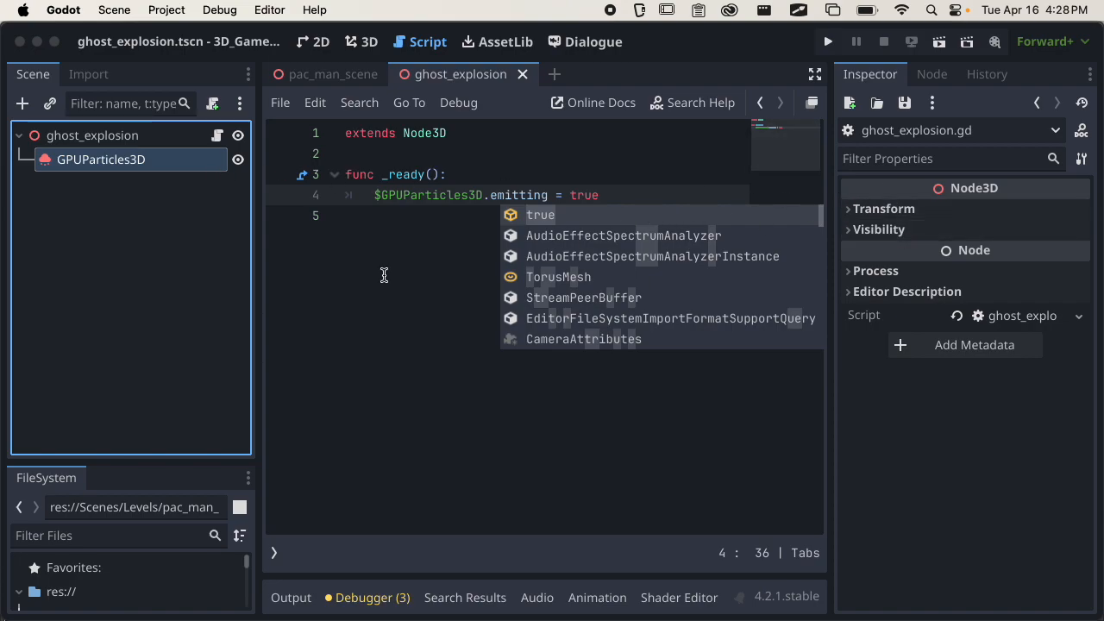
left_click(388, 275)
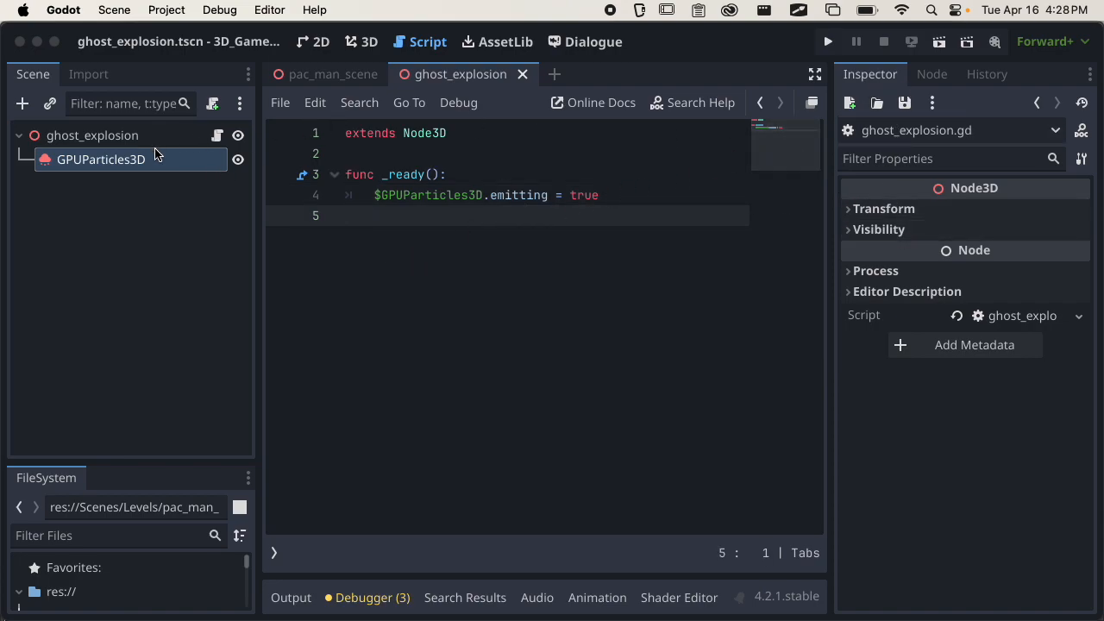
left_click(106, 159)
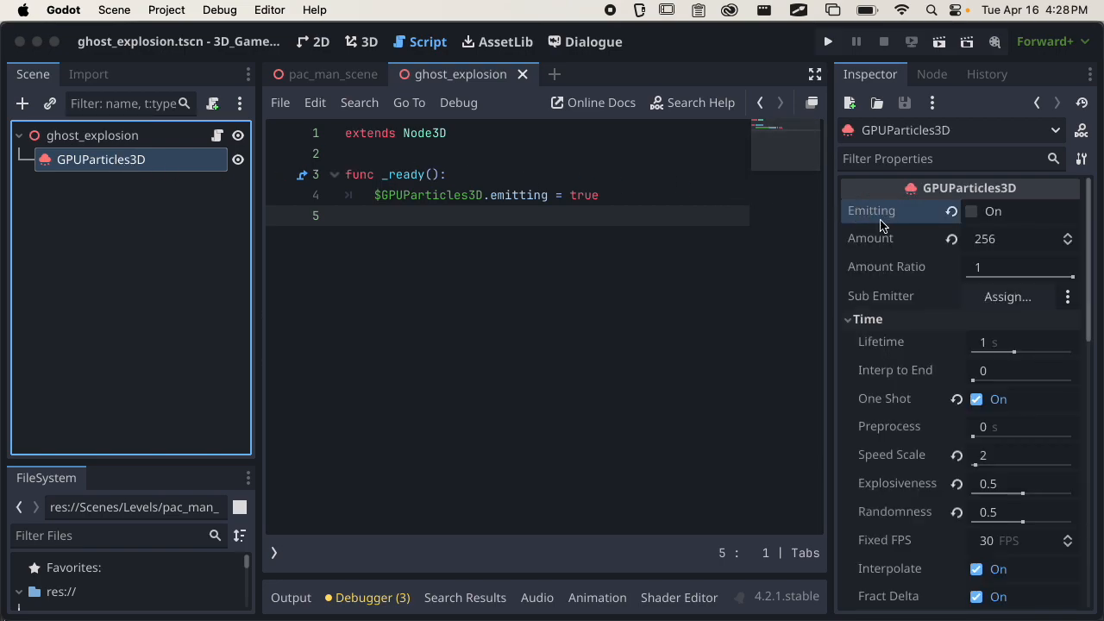
Add await $GPUParticles3D.finished below the emitting line and check the particle node's finished() signal.
left_click(658, 196)
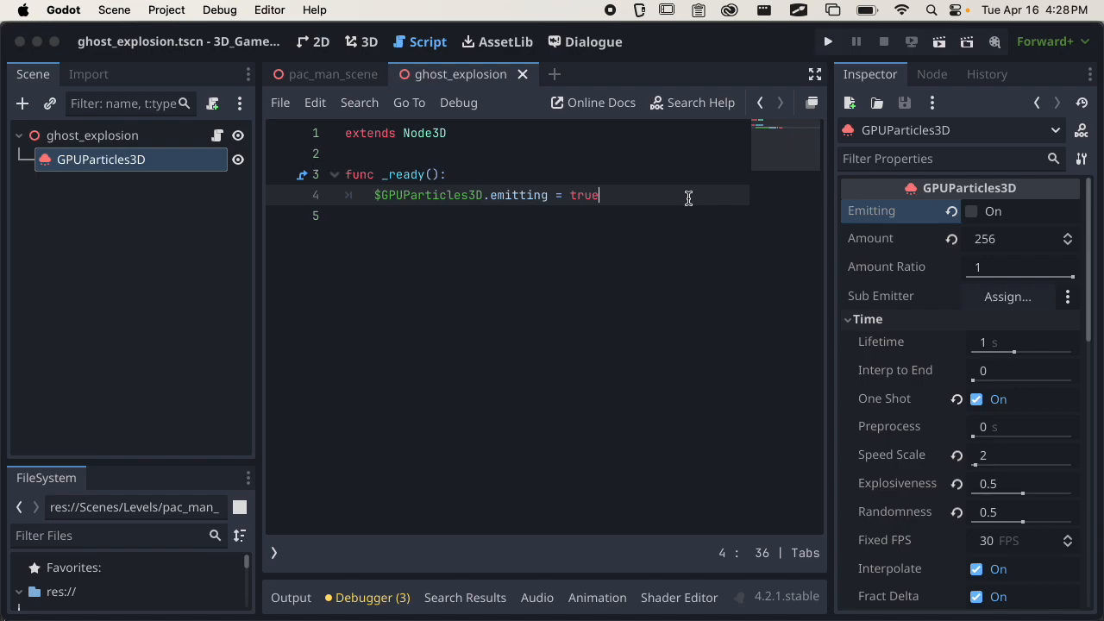
key("Return")
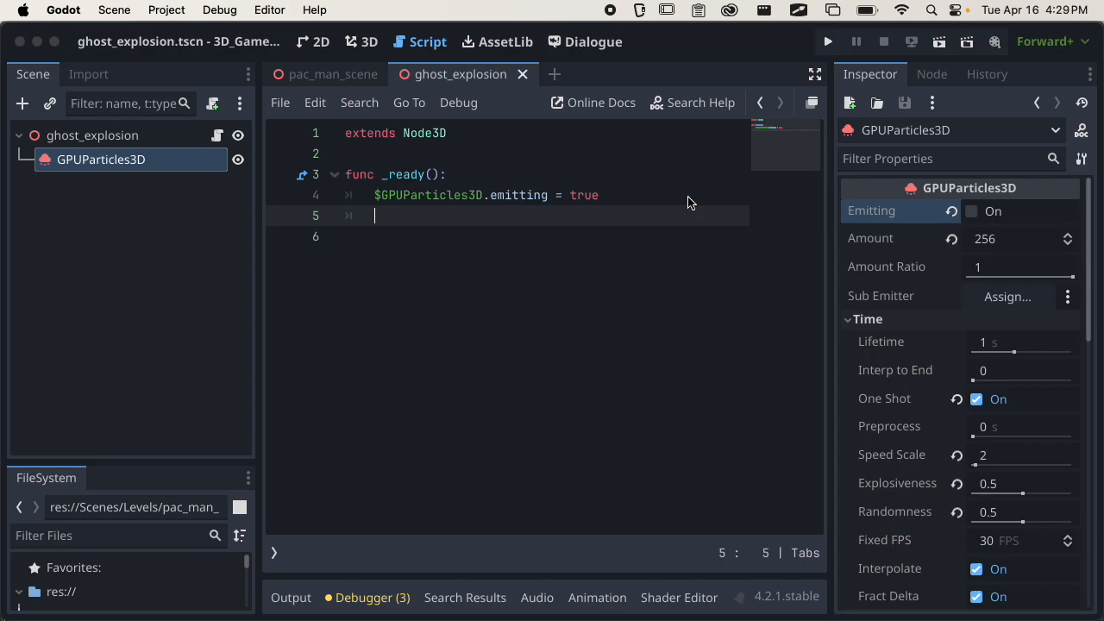
type("await")
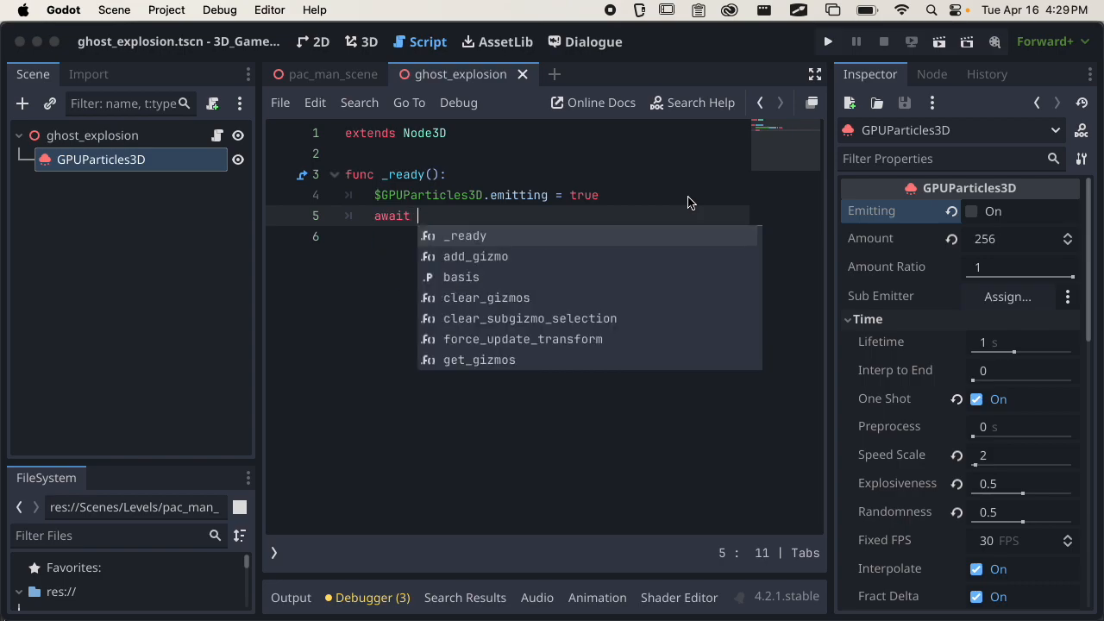
left_click_drag(136, 156, 465, 223)
type(".finished")
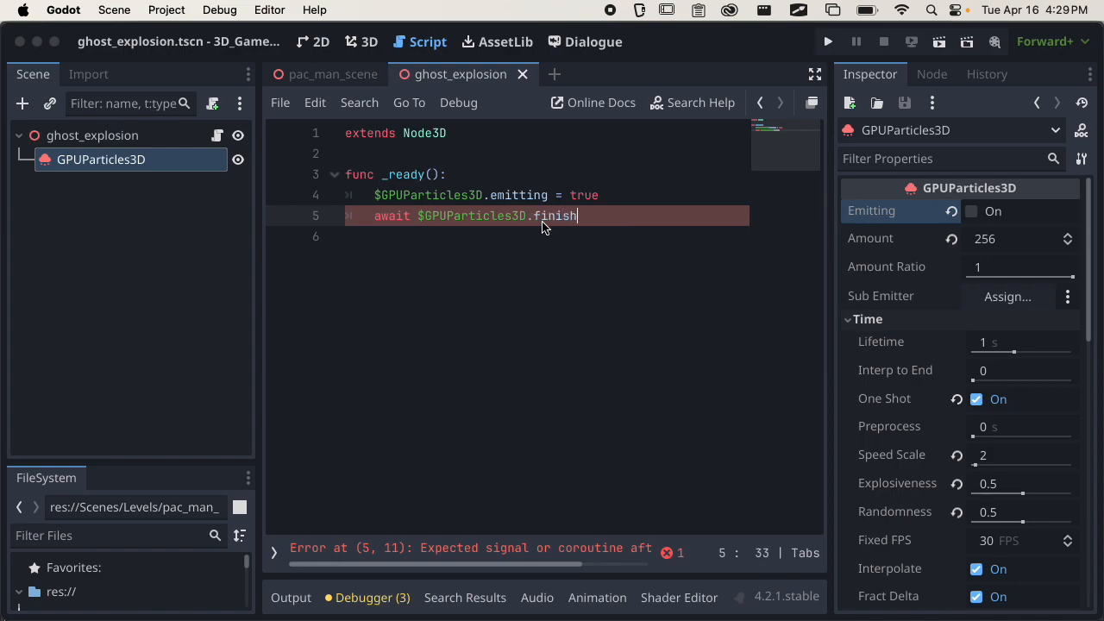
left_click(916, 83)
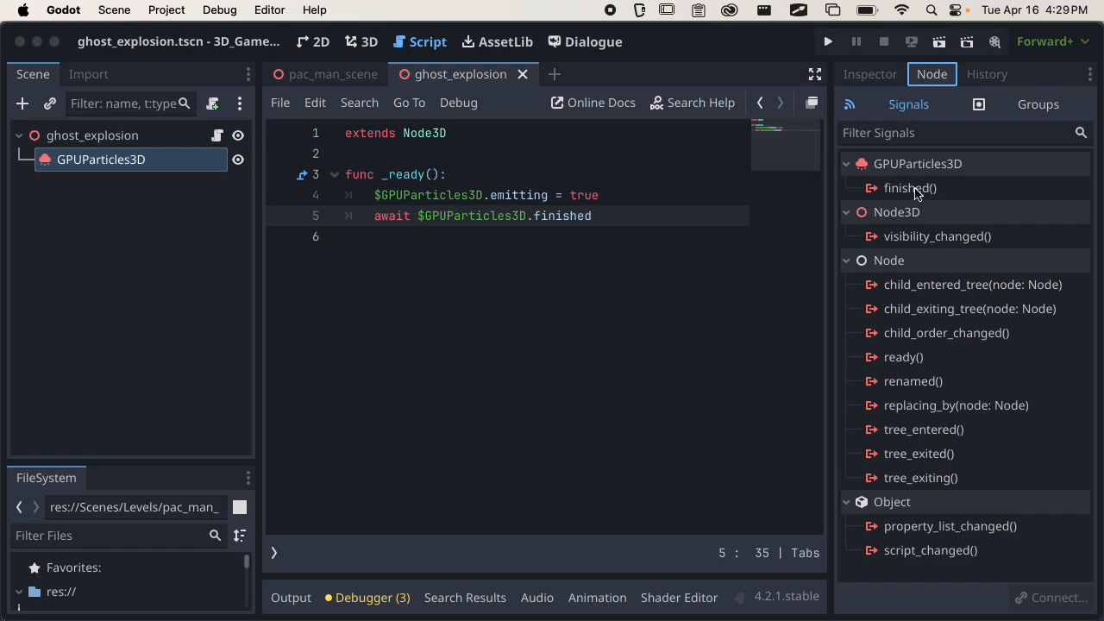
left_click(871, 74)
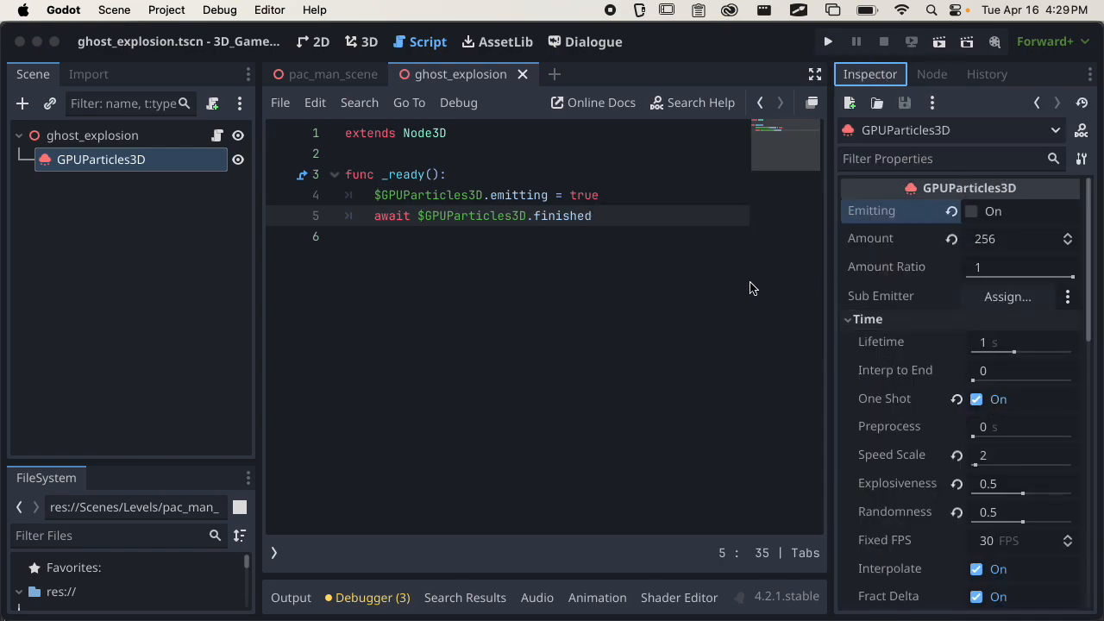
Add a queue_free() call after the await line in _ready().
left_click(623, 223)
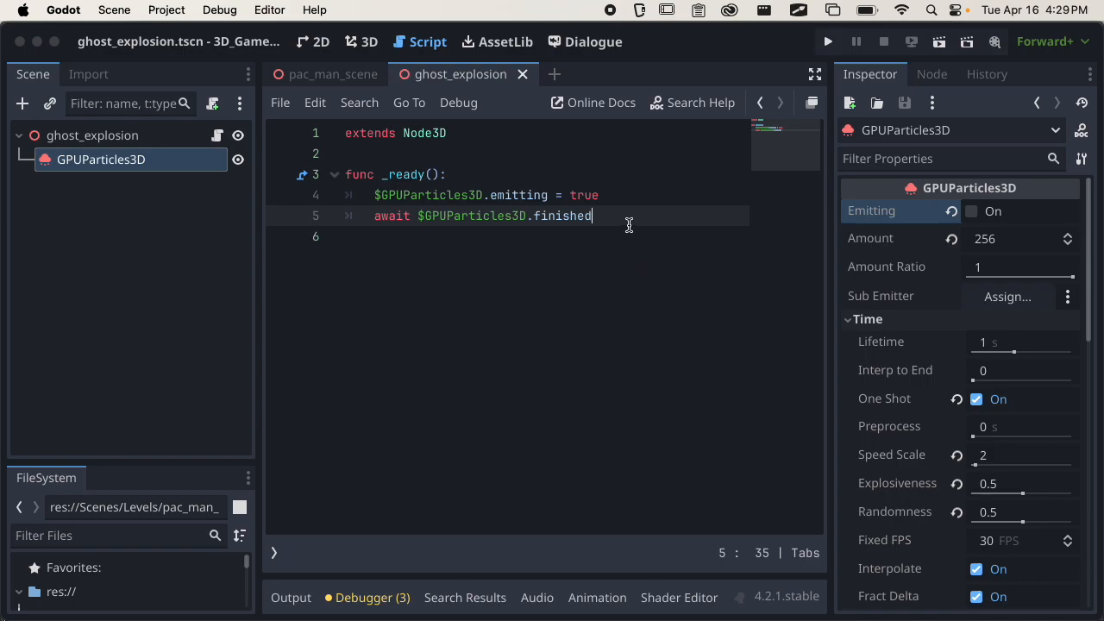
key("Return")
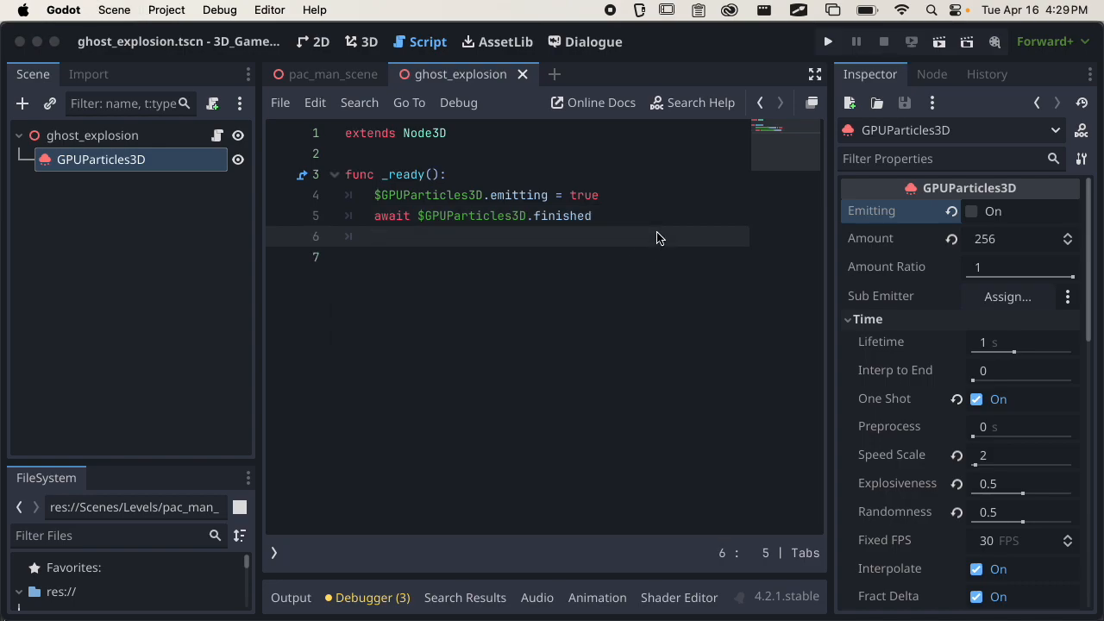
type("que")
key("Return")
Insert the comment "# start particles" above the emitting line.
left_click(651, 195)
key("Up")
key("Return")
type("# start particles")
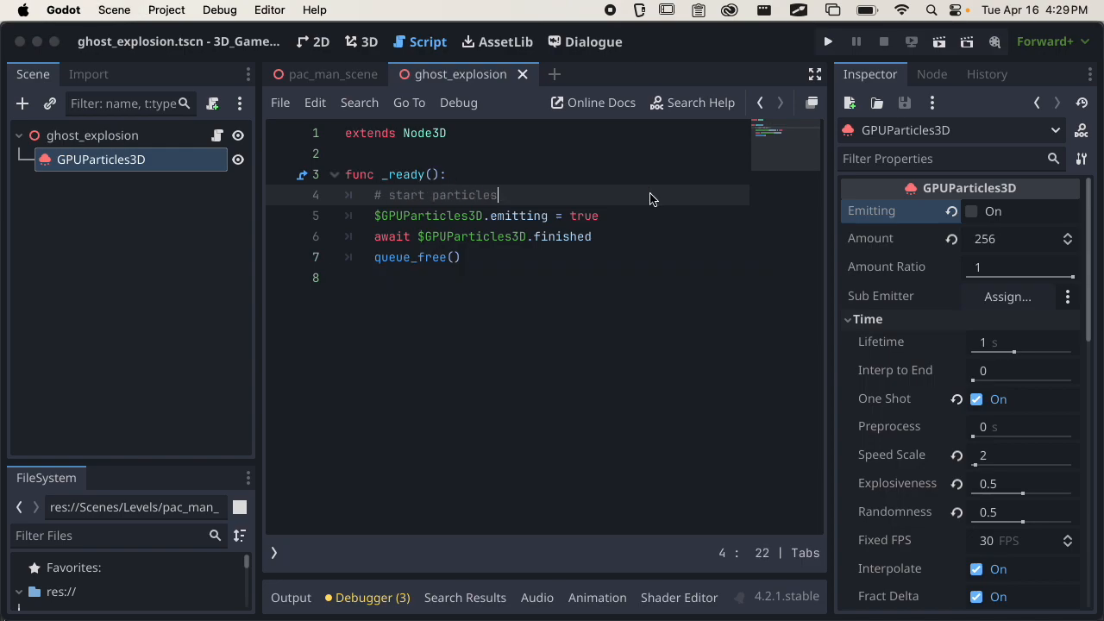
Insert a blank line and the comment "# remove particle instance after playing" between the emitting and await lines.
key("Down")
key("End")
key("Return")
key("Return")
type("# r")
type("emove ")
type("particle instan")
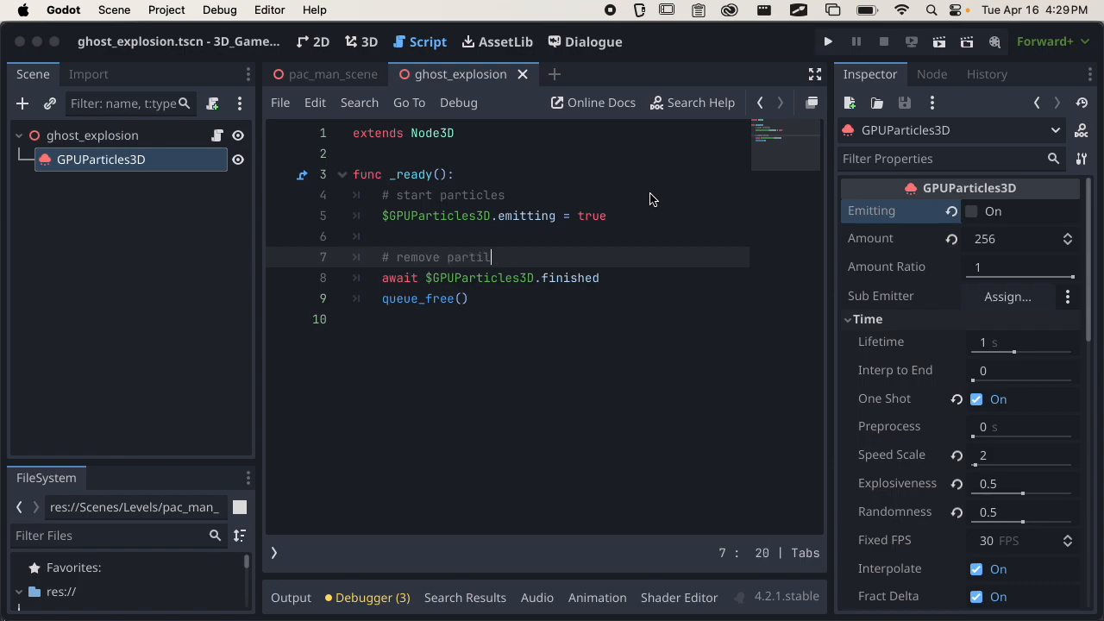
type("ce afte")
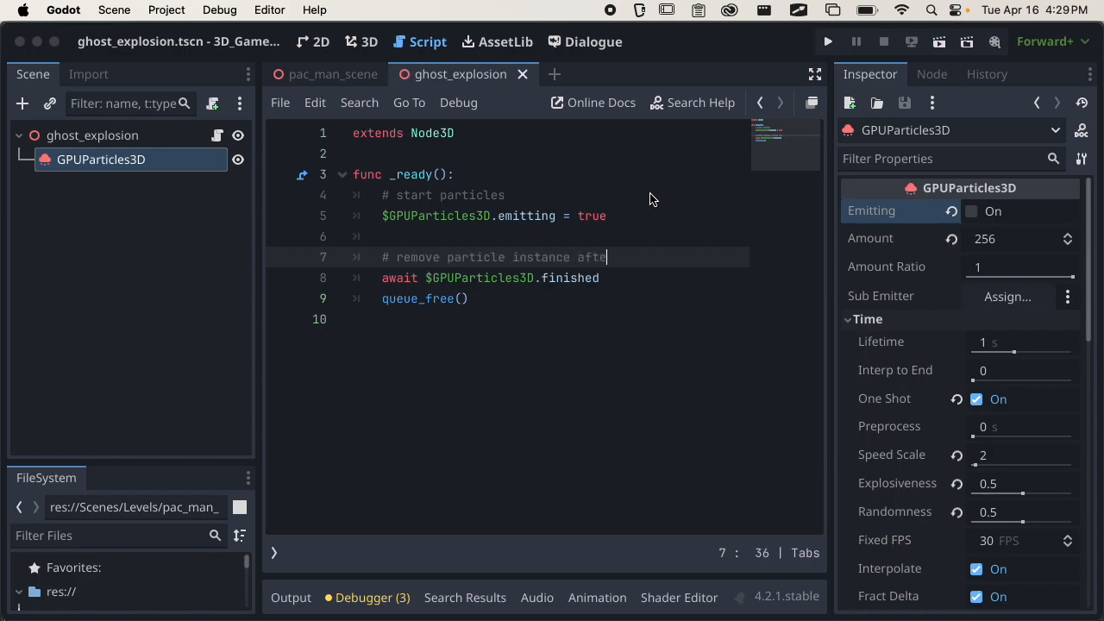
type("r playing")
Open the Ghost enemy's scene from pac_man_scene in the 3D view and collapse its Hitbox and mouse nodes.
left_click(352, 80)
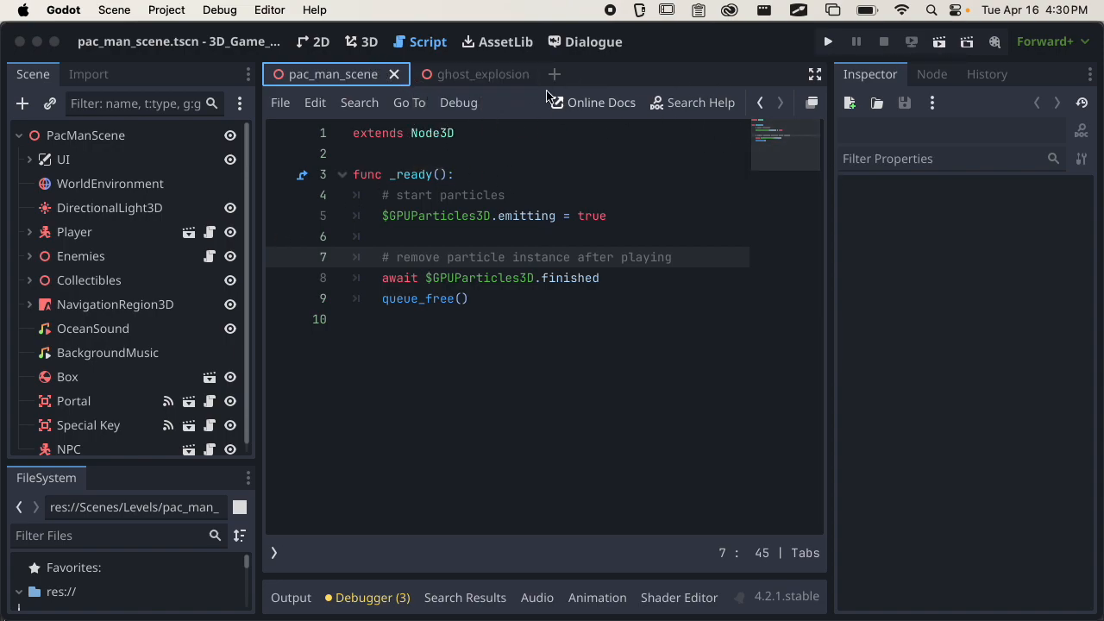
left_click(366, 43)
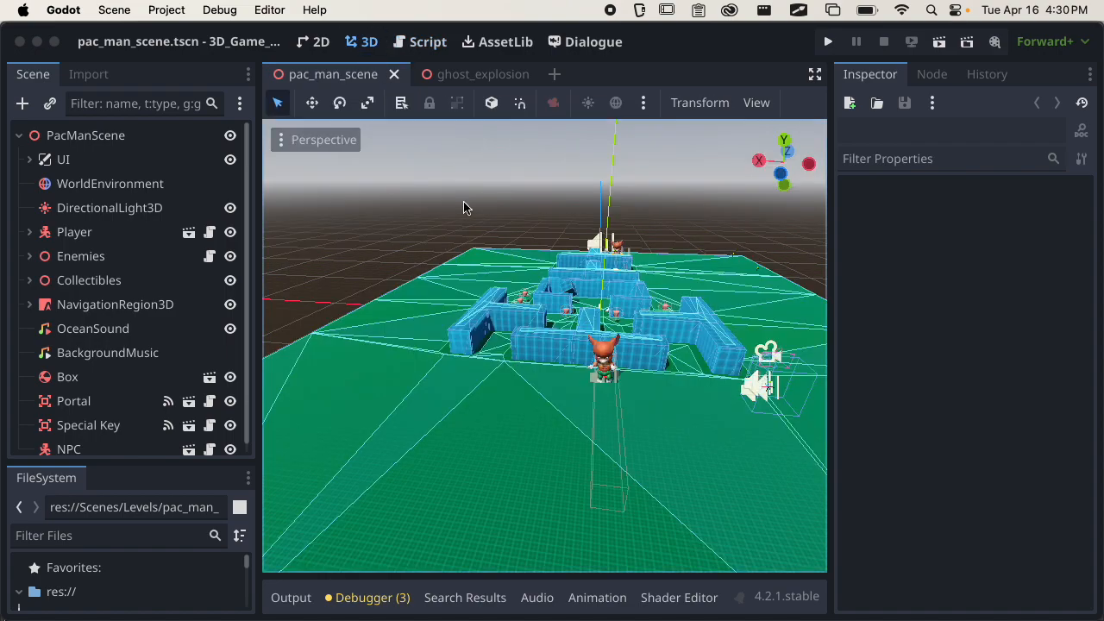
scroll(105, 306, "down", 1)
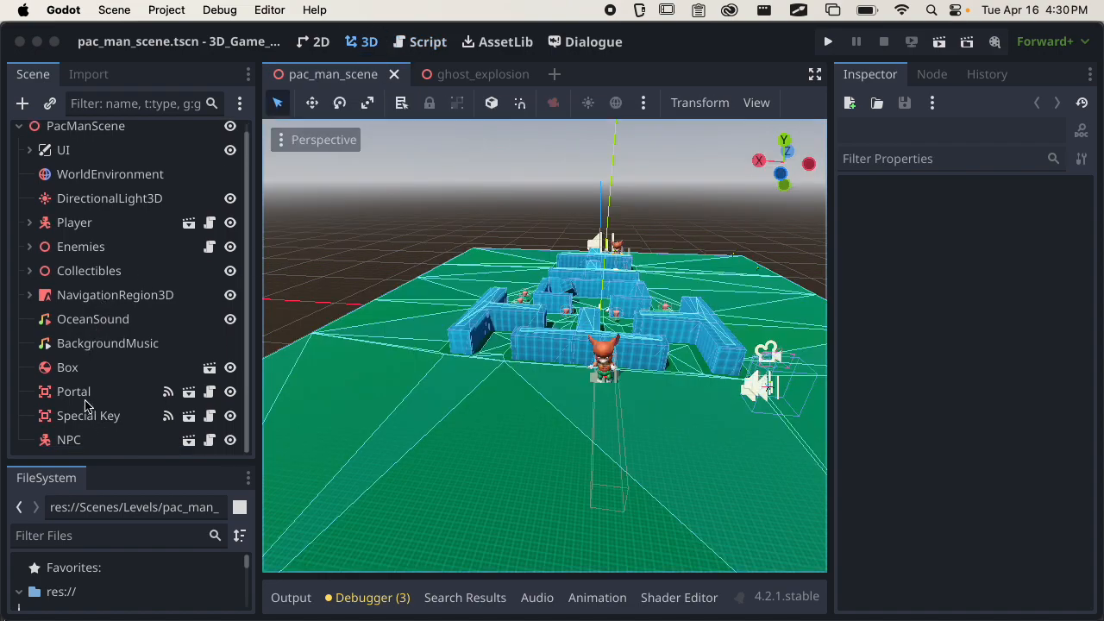
left_click(29, 246)
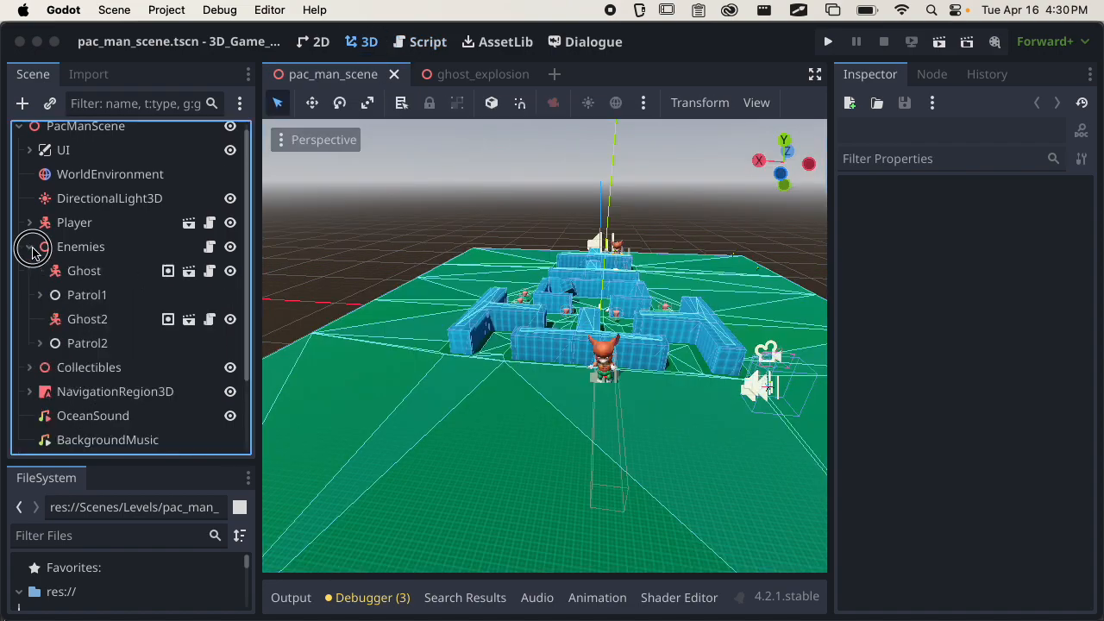
left_click(189, 271)
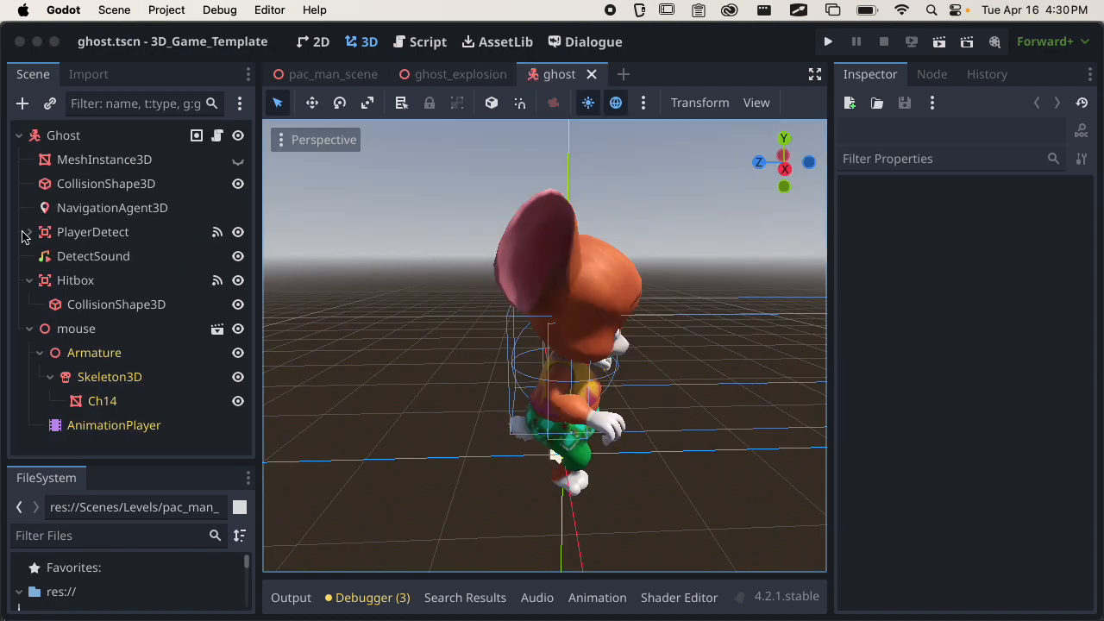
left_click(29, 280)
left_click(30, 305)
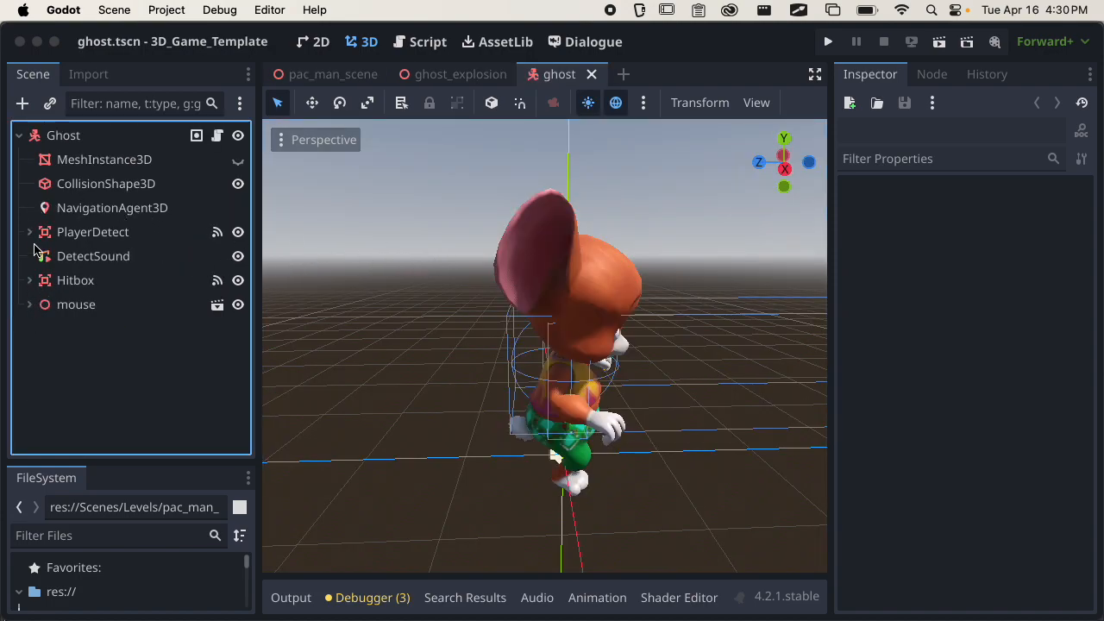
Open the Ghost root node's script at its first lines and enlarge the code area to distraction-free mode.
left_click(93, 138)
middle_click_drag(667, 407, 371, 384)
left_click(218, 138)
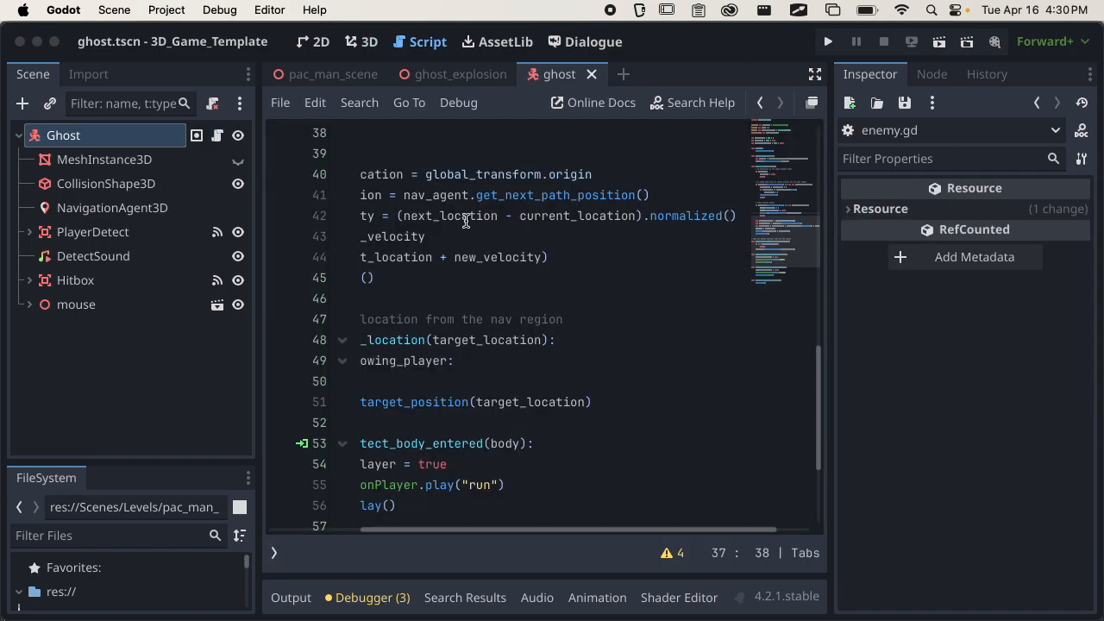
scroll(513, 254, "left", 3)
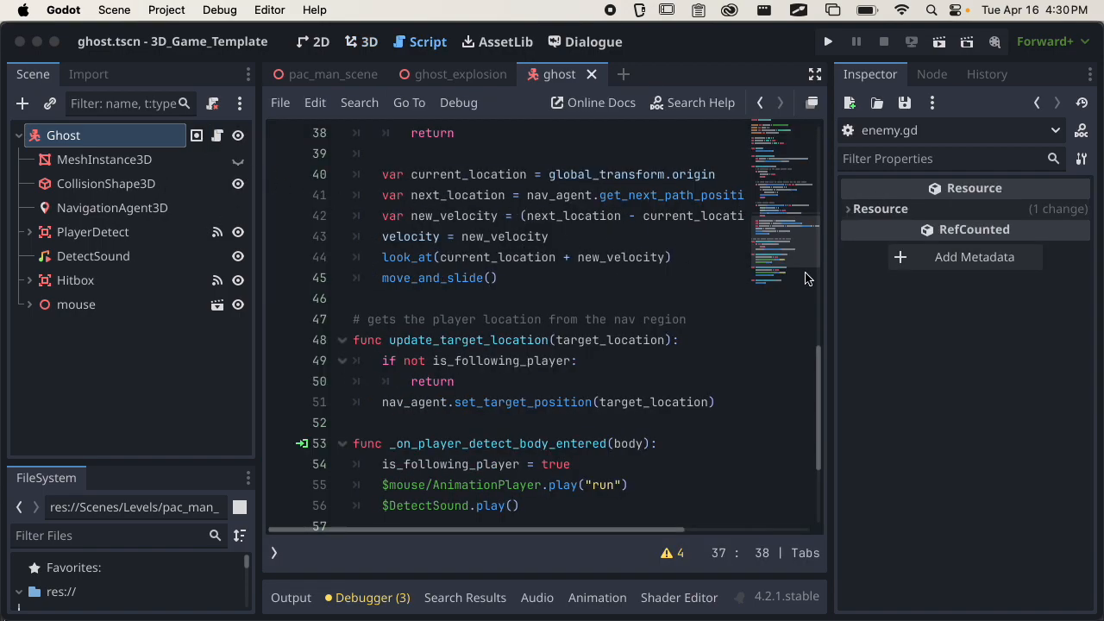
left_click_drag(833, 142, 910, 138)
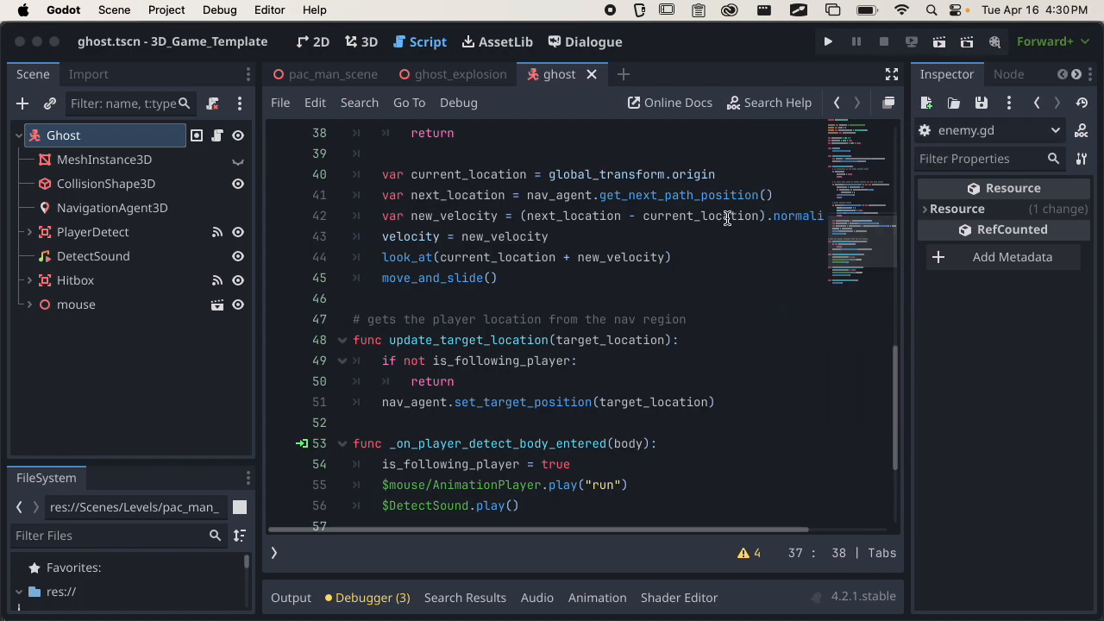
scroll(728, 216, "up", 8)
left_click(892, 74)
scroll(604, 207, "up", 5)
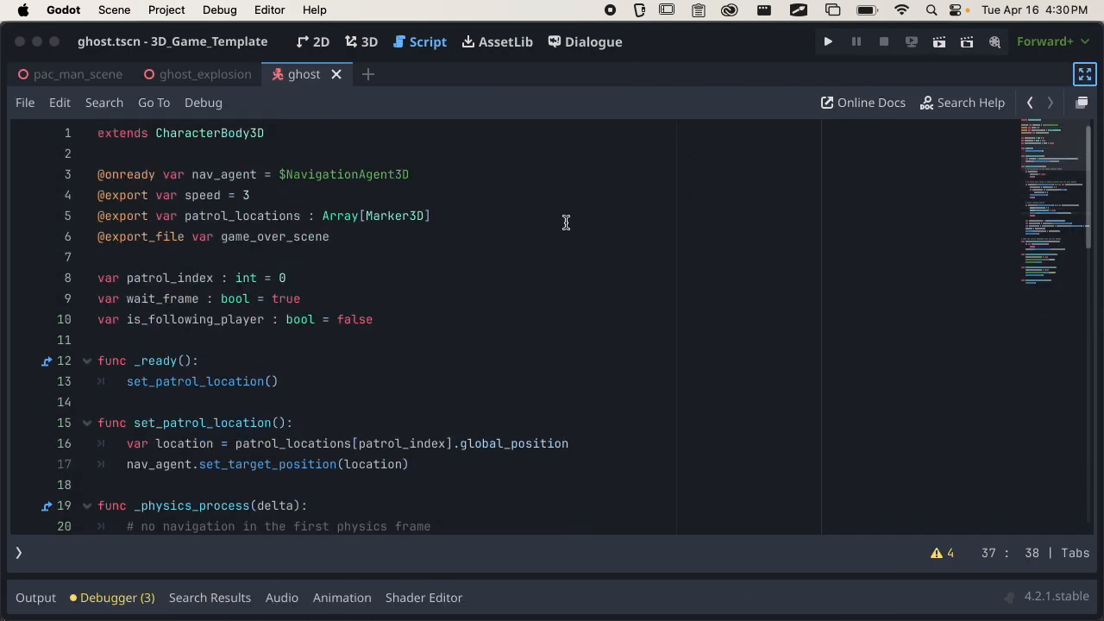
left_click(452, 325)
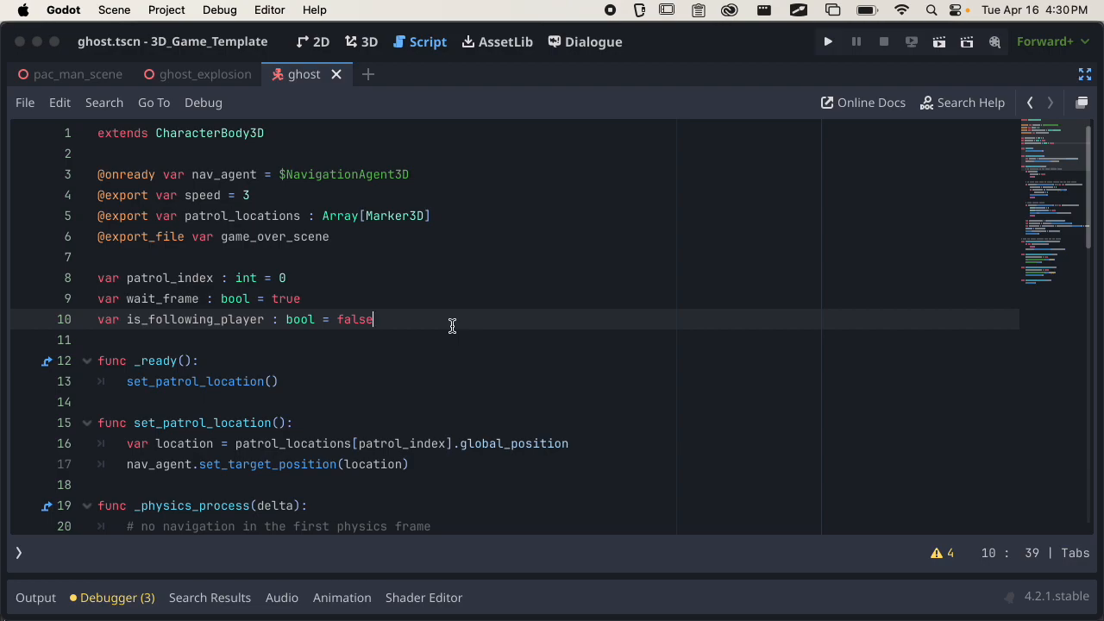
left_click(353, 239)
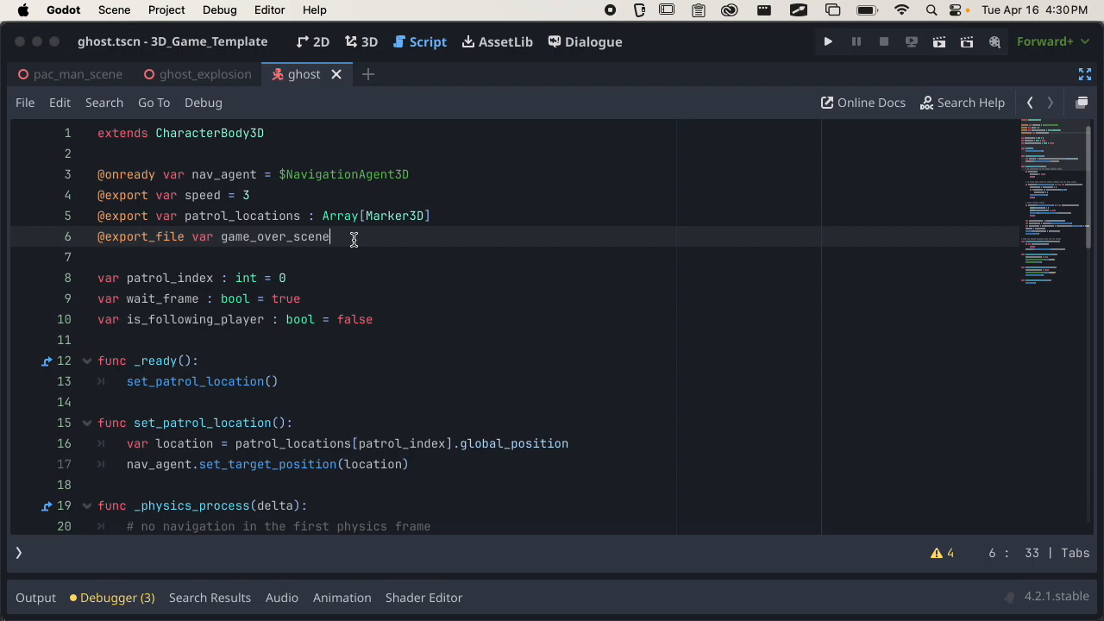
key("Return")
key("Return")
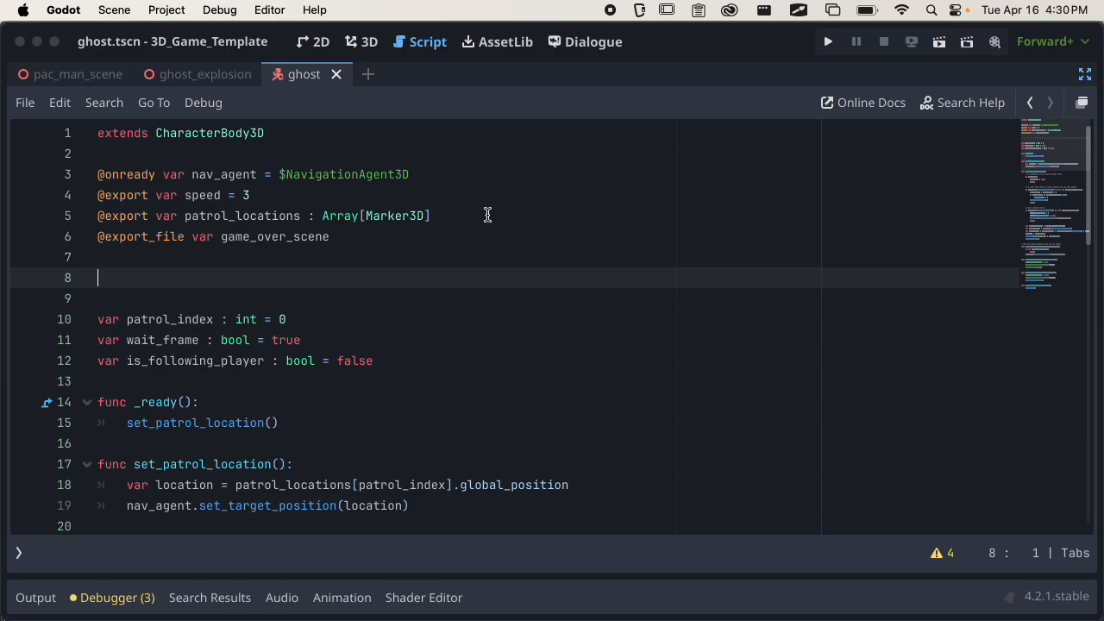
scroll(510, 201, "down", 1)
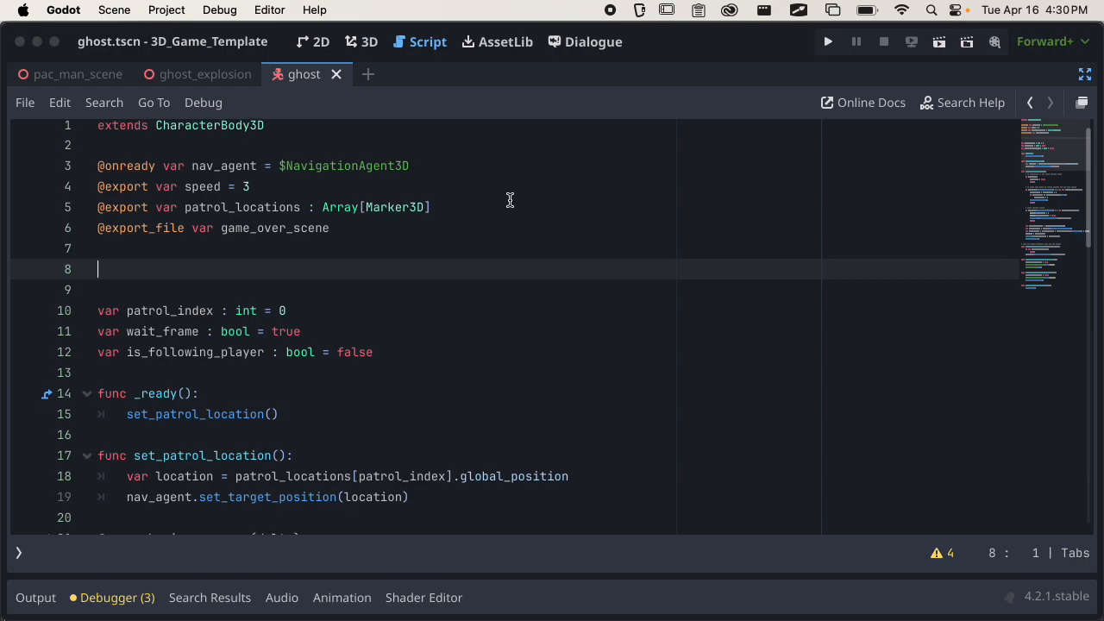
type("@export")
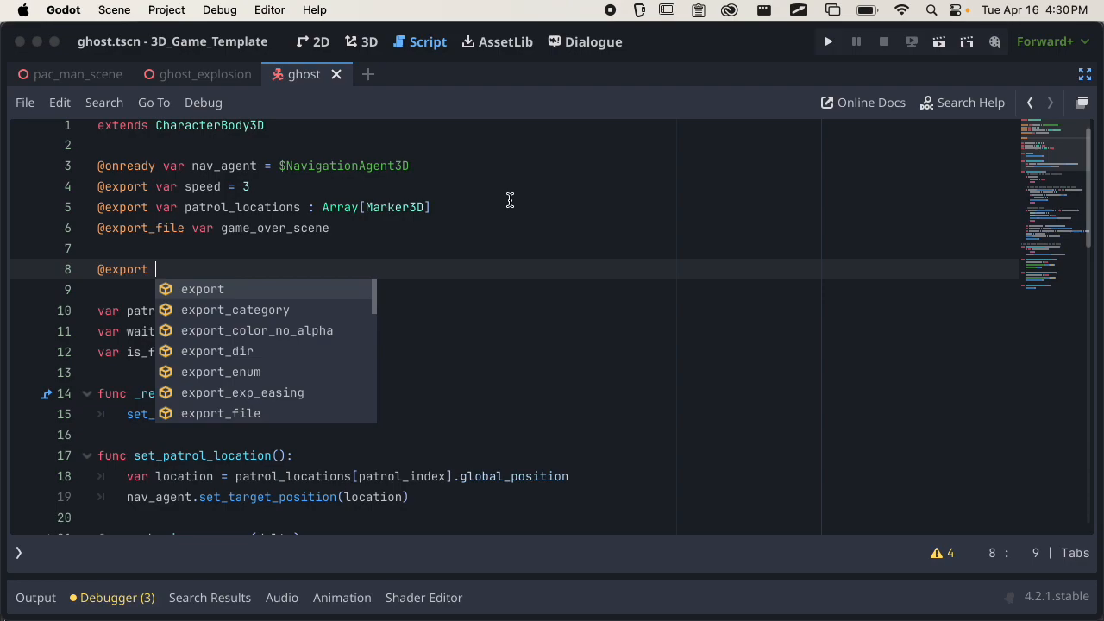
type("var ")
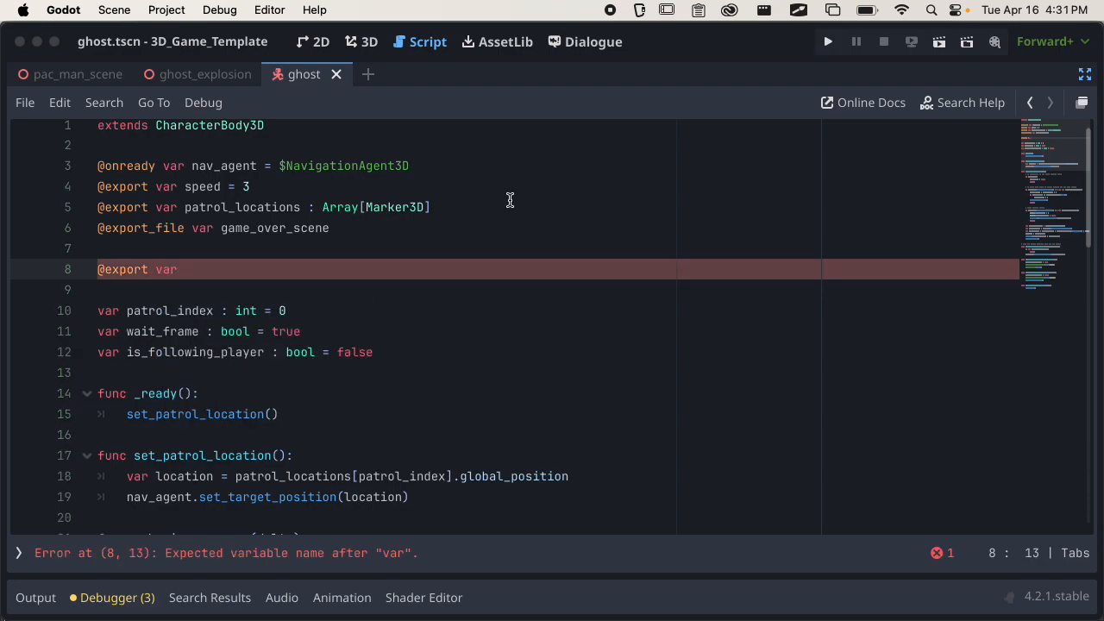
type("ghost_explosion")
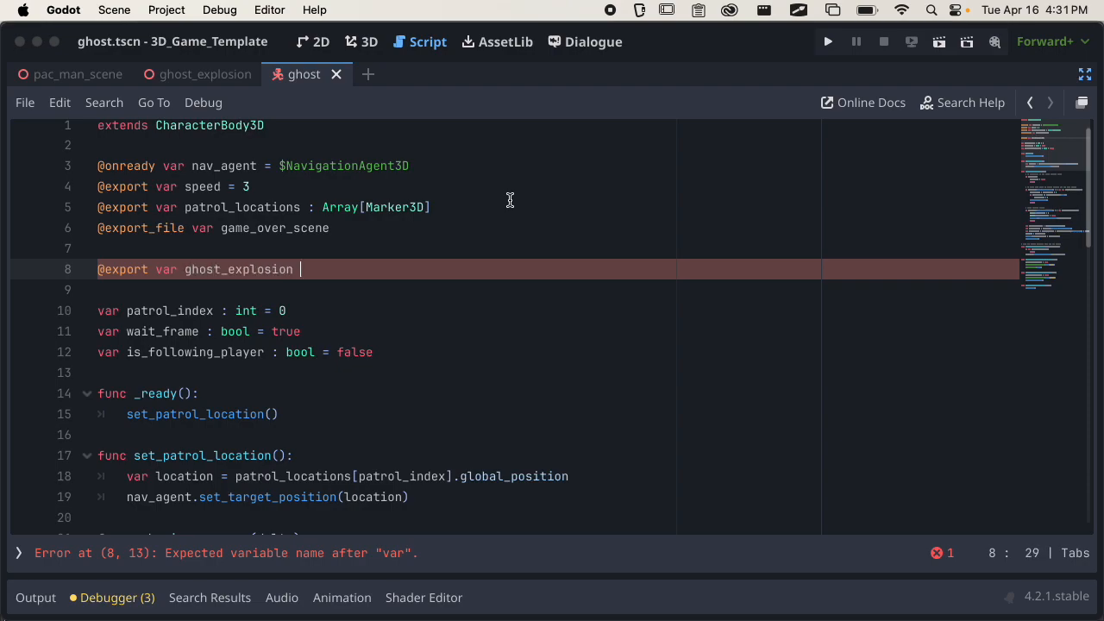
type(" : ")
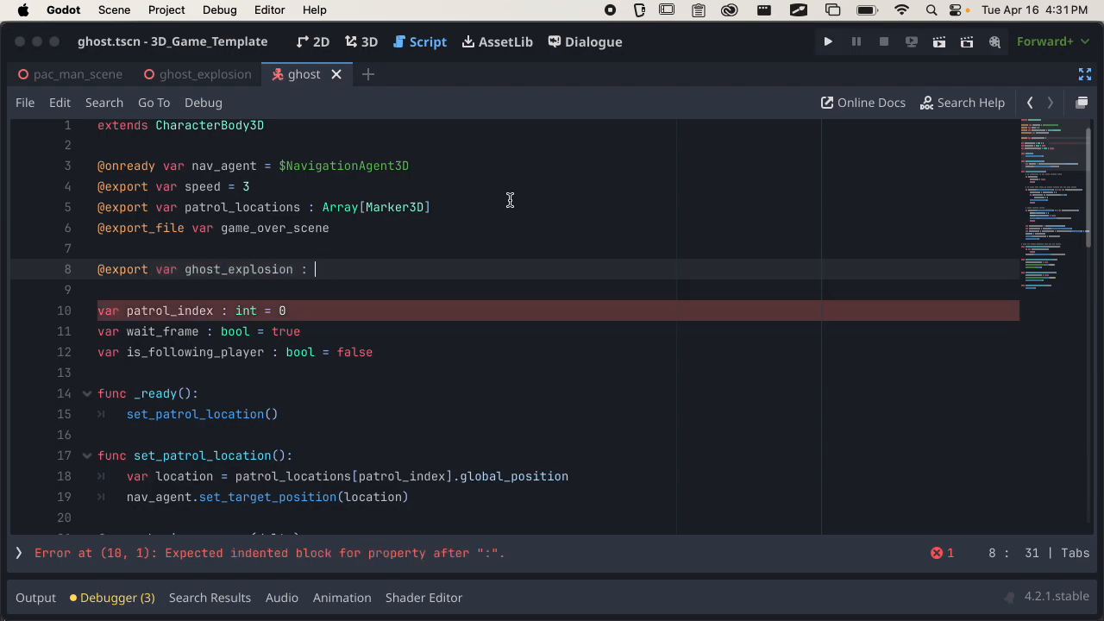
type("PackedScene")
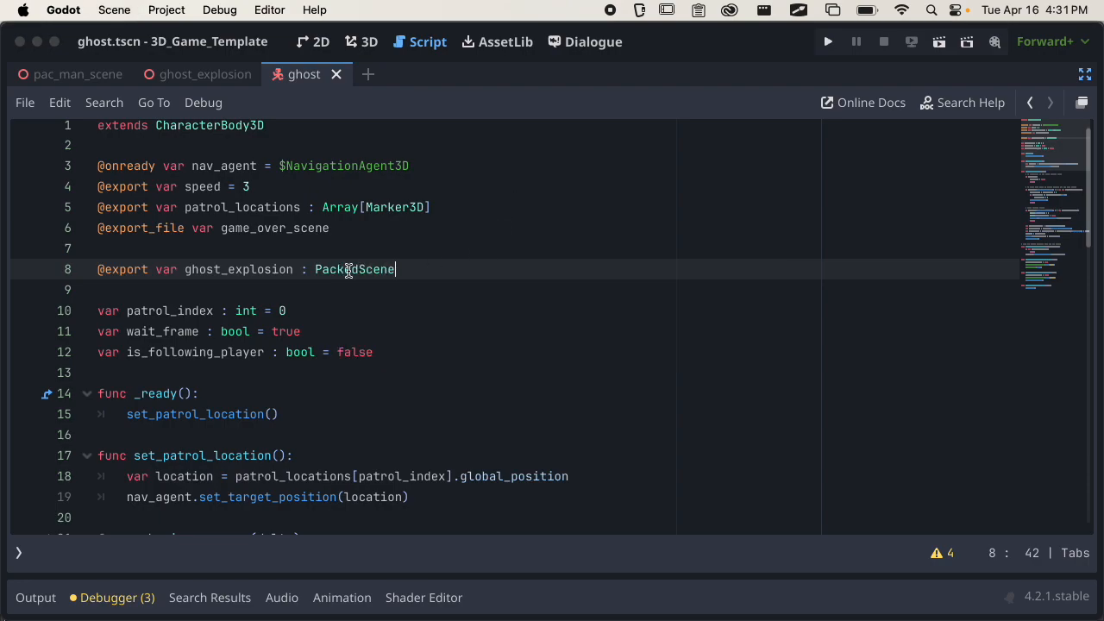
Insert an empty line above queue_free() in the _on_hitbox_body_entered(body) function.
scroll(349, 267, "down", 7)
scroll(348, 267, "down", 10)
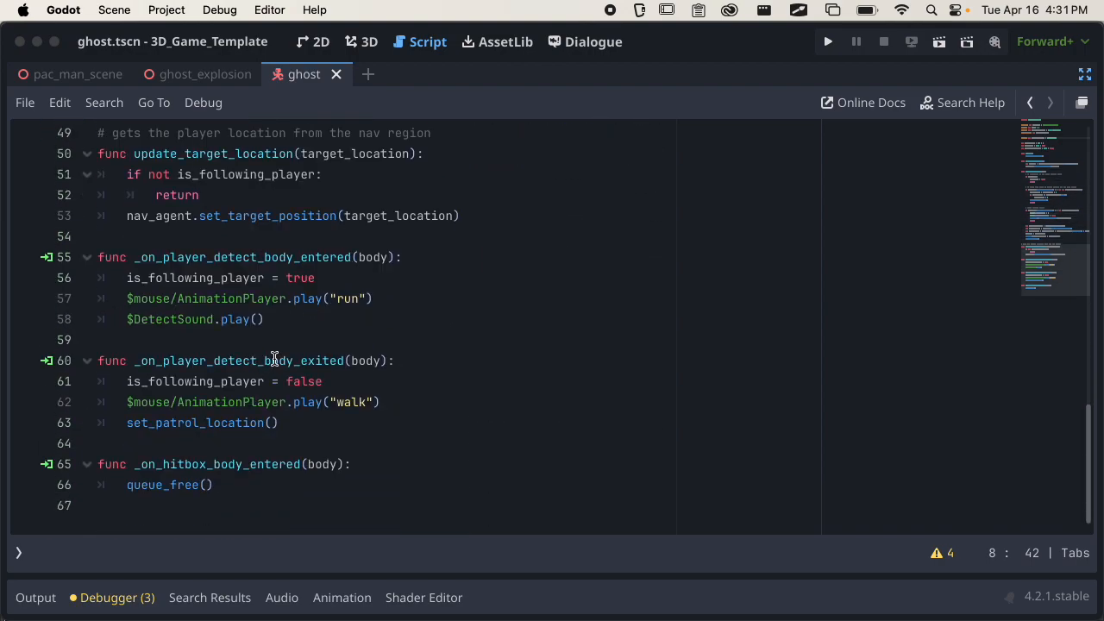
left_click_drag(215, 483, 97, 464)
left_click(110, 475)
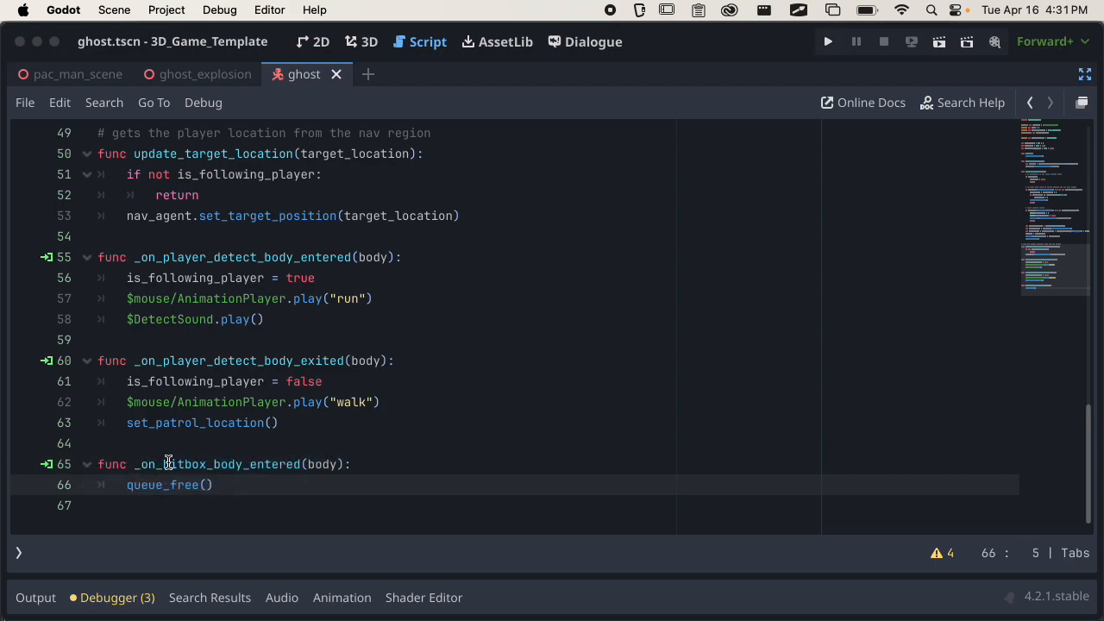
left_click(377, 466)
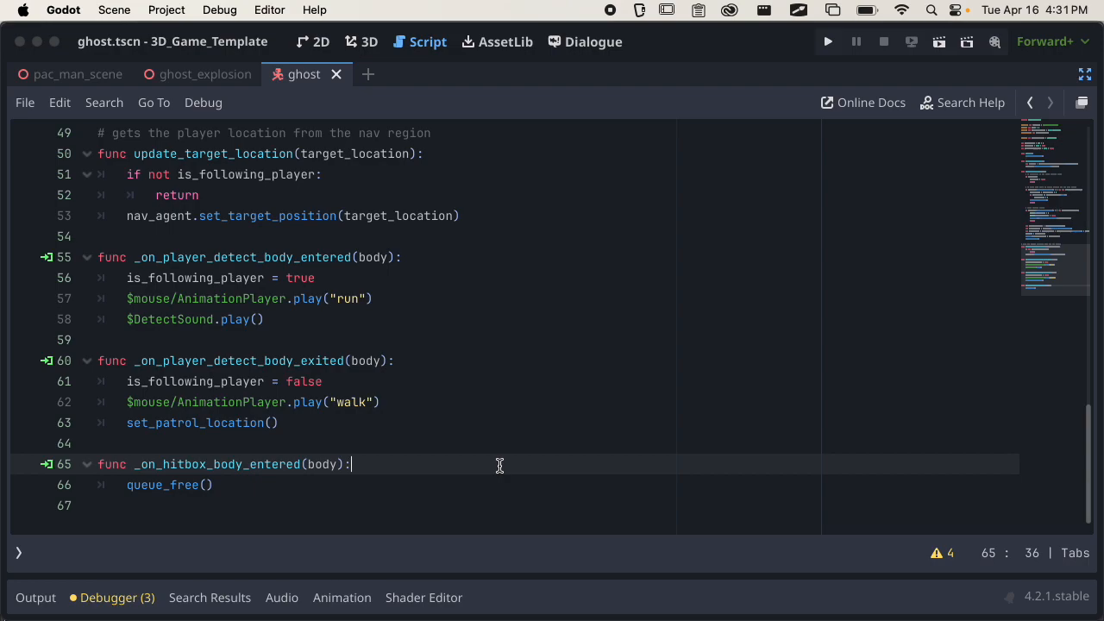
key("Return")
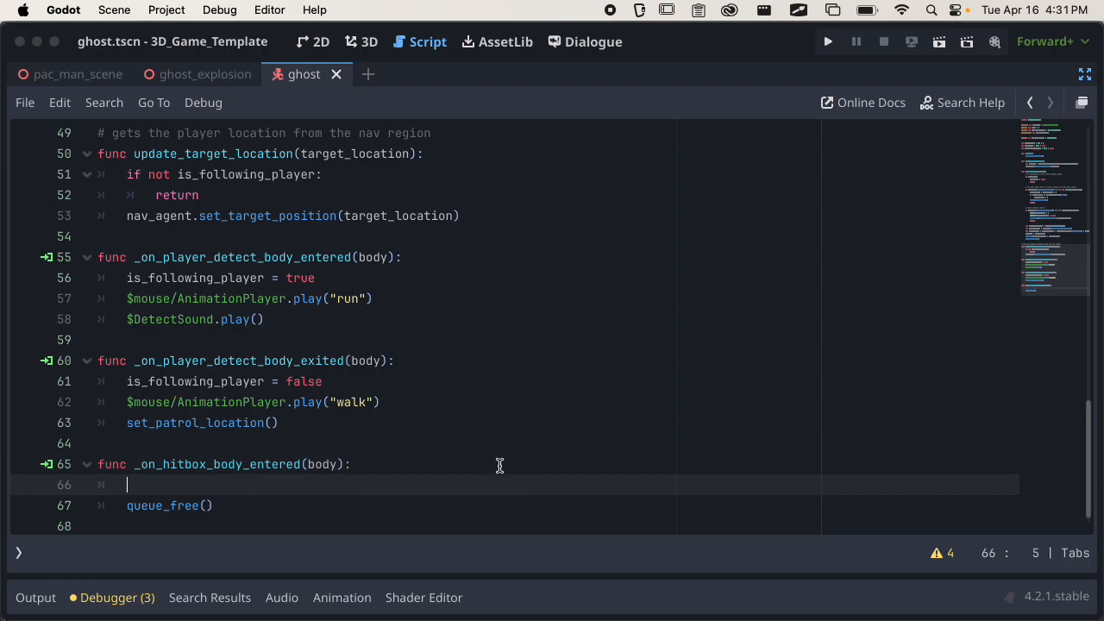
Begin a local variable declaration "var ge =" on the empty line in _on_hitbox_body_entered().
scroll(461, 277, "up", 10)
scroll(463, 280, "up", 5)
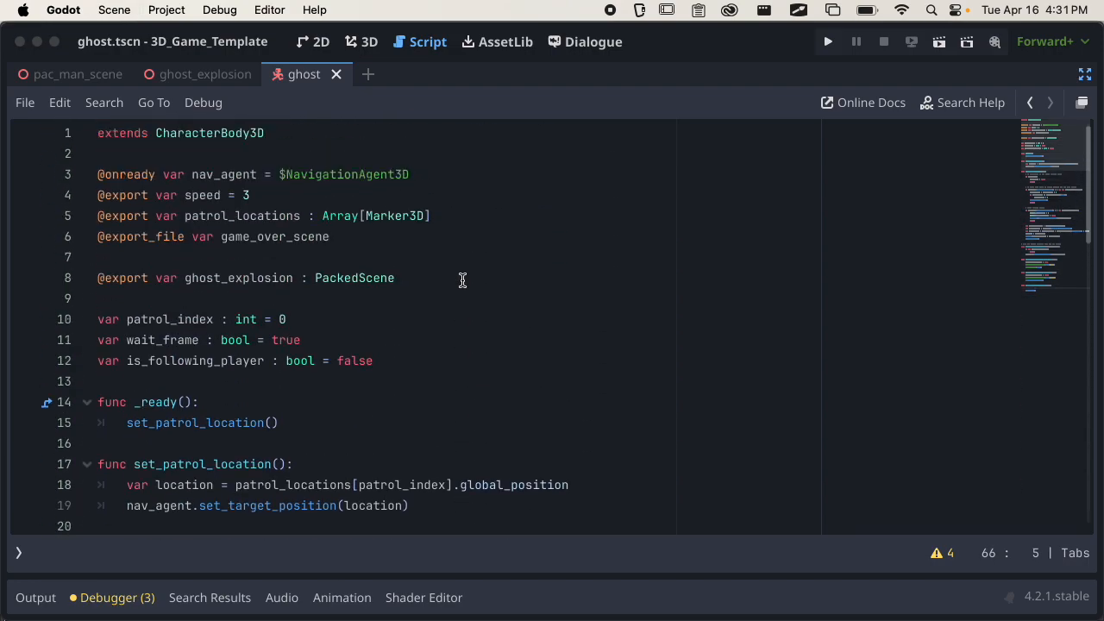
scroll(462, 278, "down", 15)
type("var")
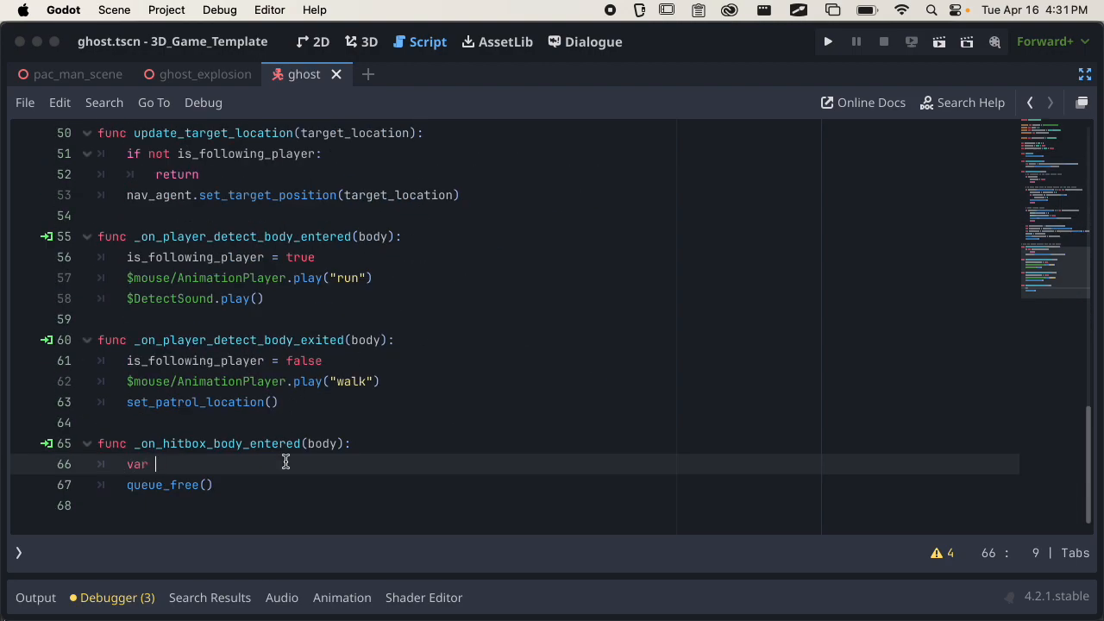
scroll(286, 463, "up", 15)
scroll(286, 463, "down", 15)
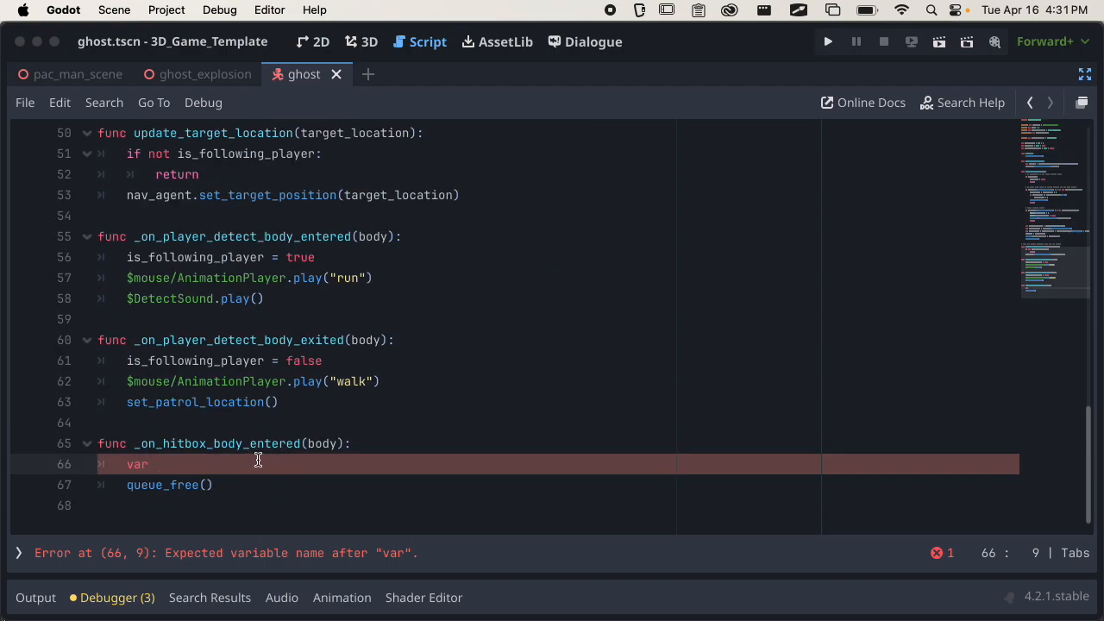
type("gh")
scroll(258, 461, "up", 15)
scroll(258, 461, "down", 15)
key("BackSpace")
type("e = ")
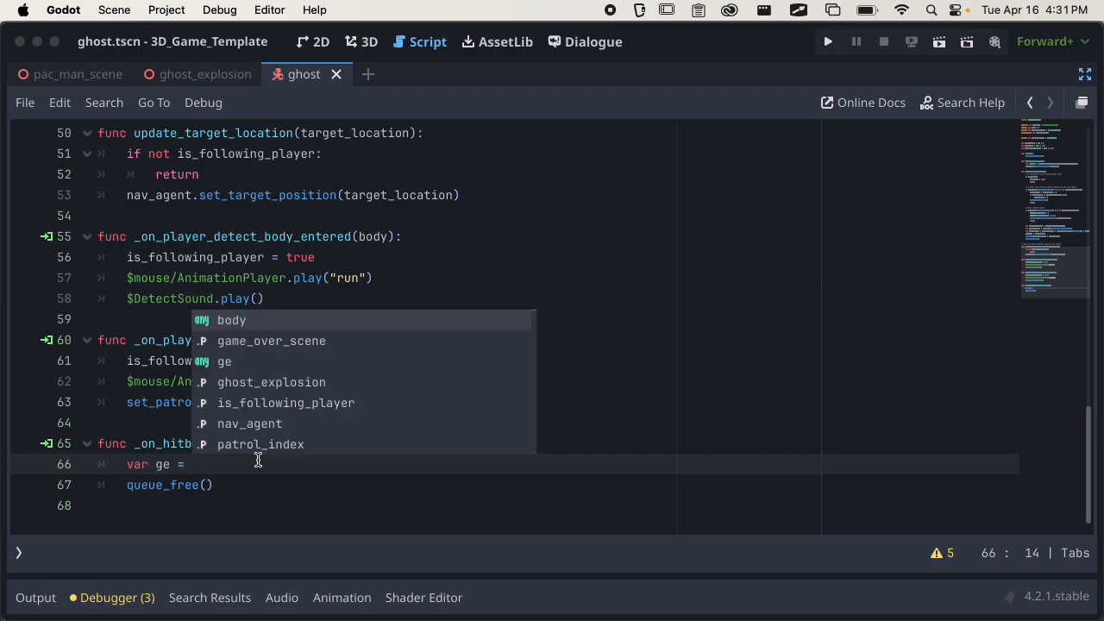
type("ghost")
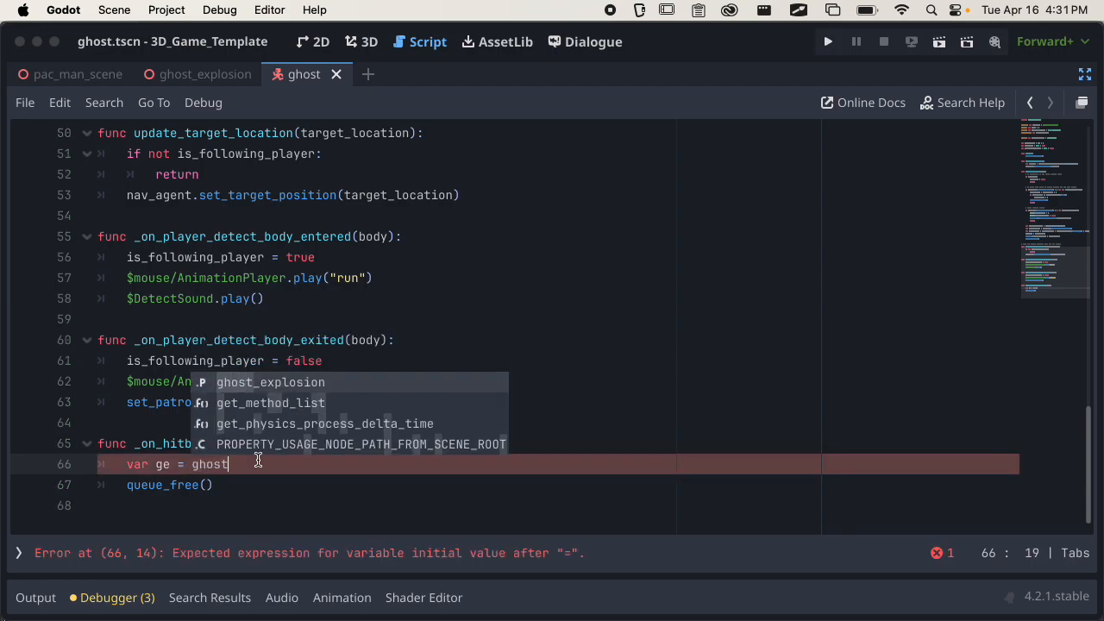
Assign ghost_explosion.instantiate() to ge, add a new line below it, and select the variable name ge.
key("Return")
type(".in")
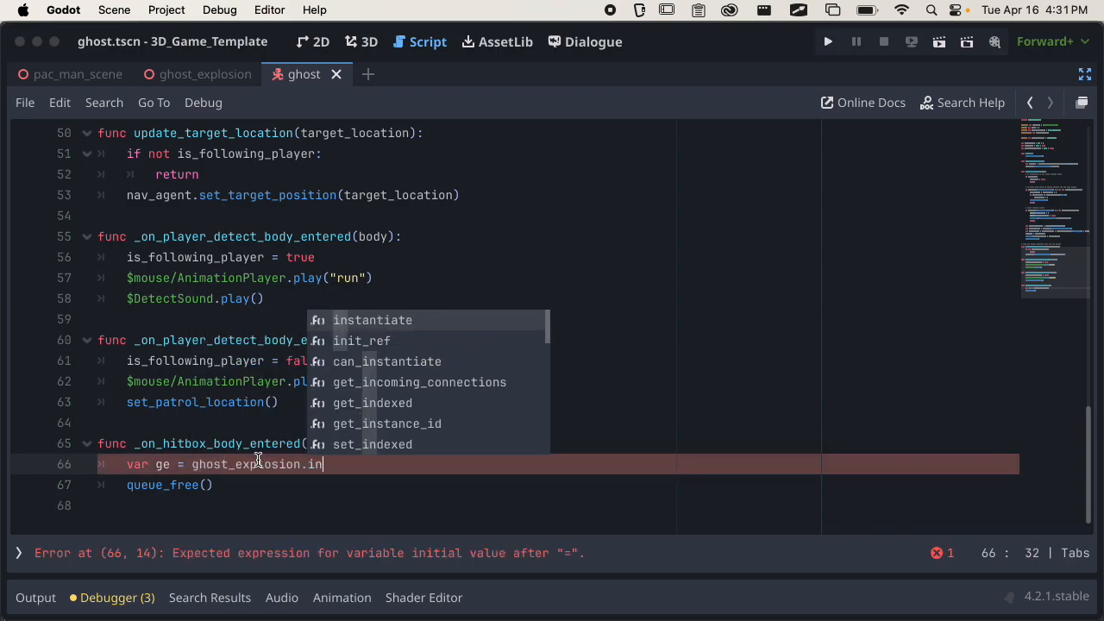
key("Return")
type(")")
key("Return")
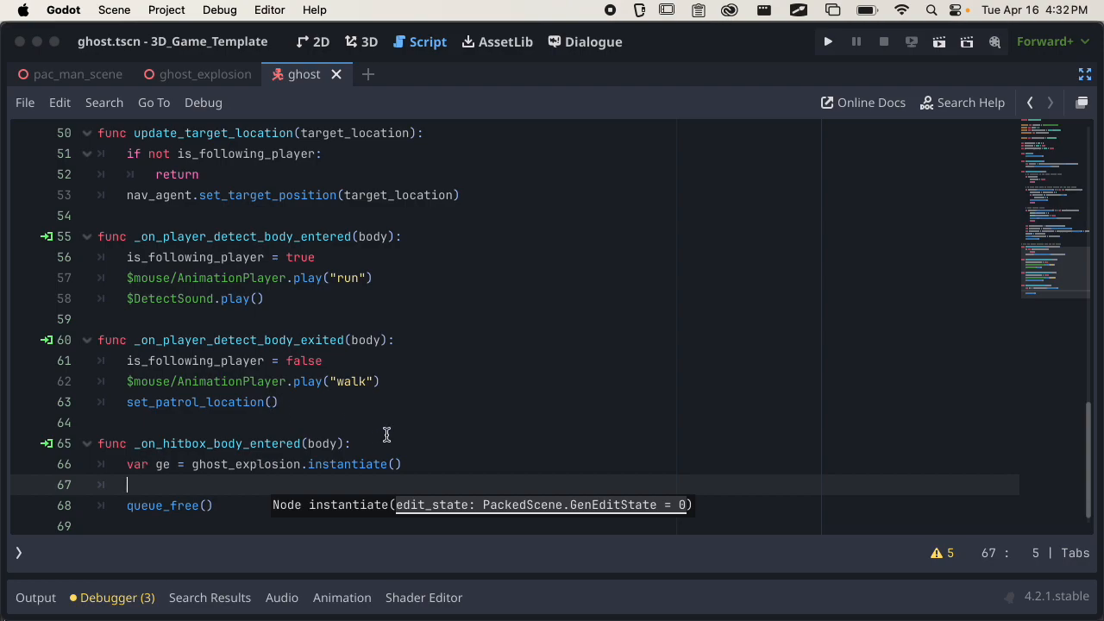
scroll(446, 350, "down", 1)
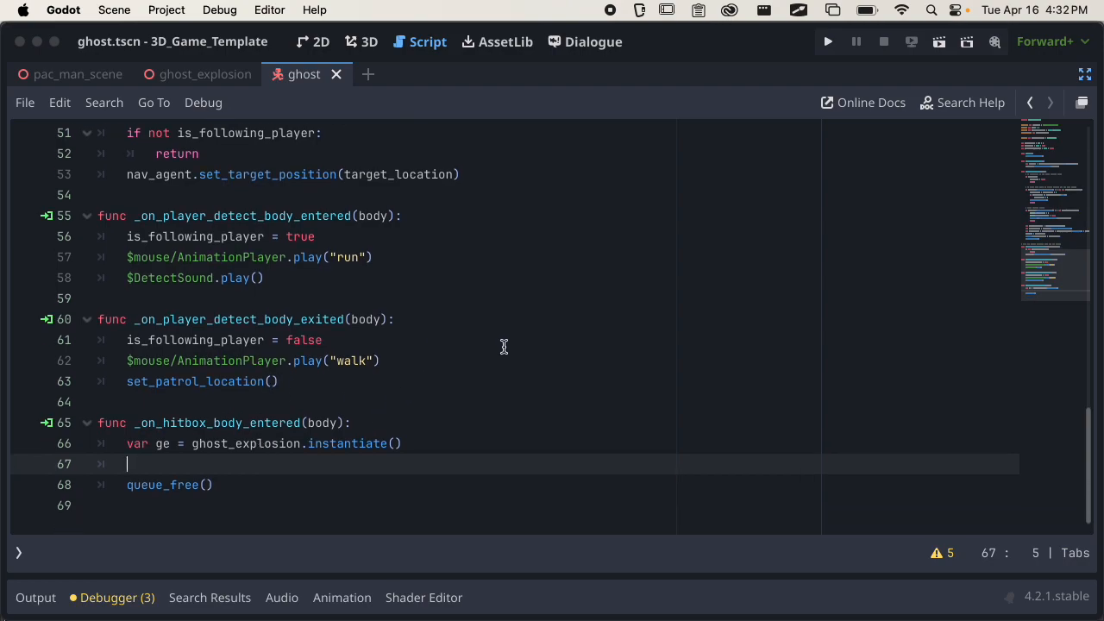
double_click(164, 443)
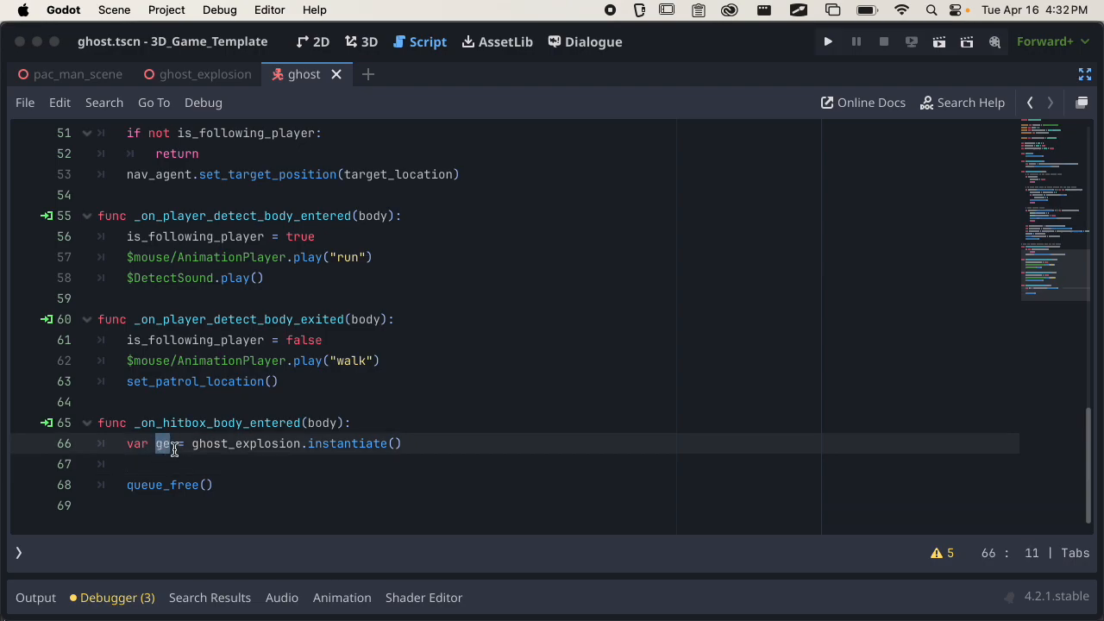
Add "ge.position = position" below the ge declaration, save, and append the comment "# sets particle system to position of enemy".
left_click(256, 464)
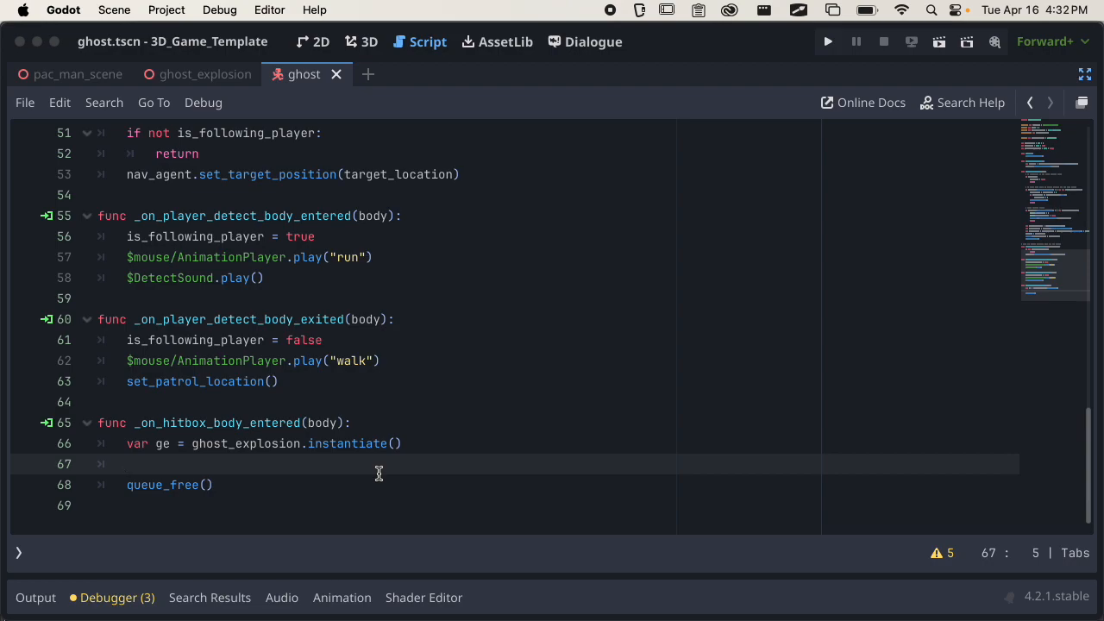
type("ge.position = pos")
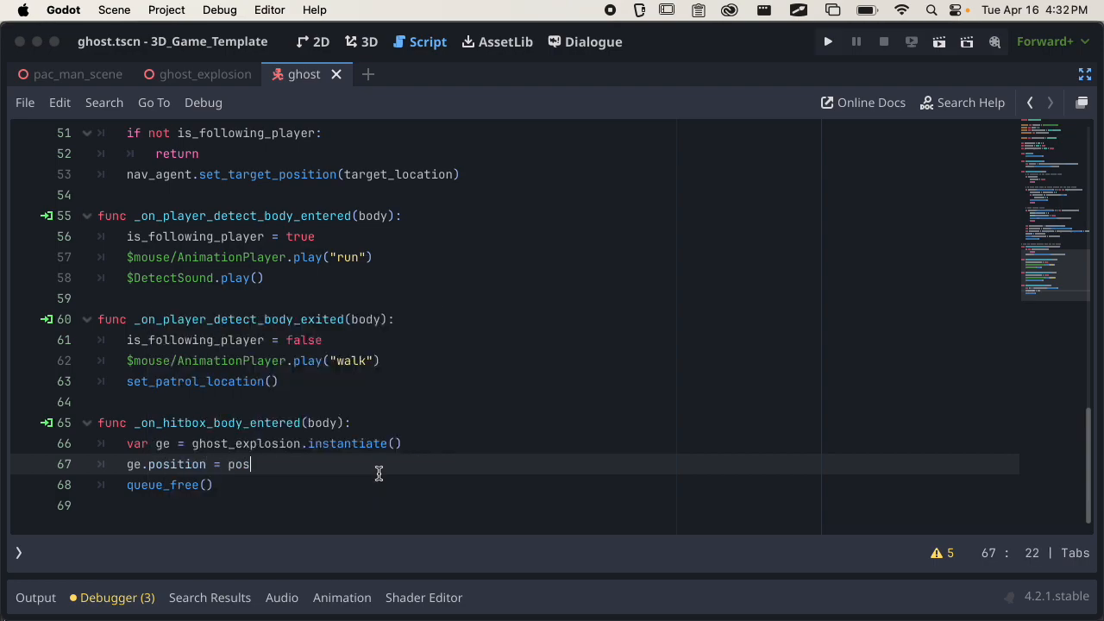
type("ition")
key("super+s")
type("# sets particle sys")
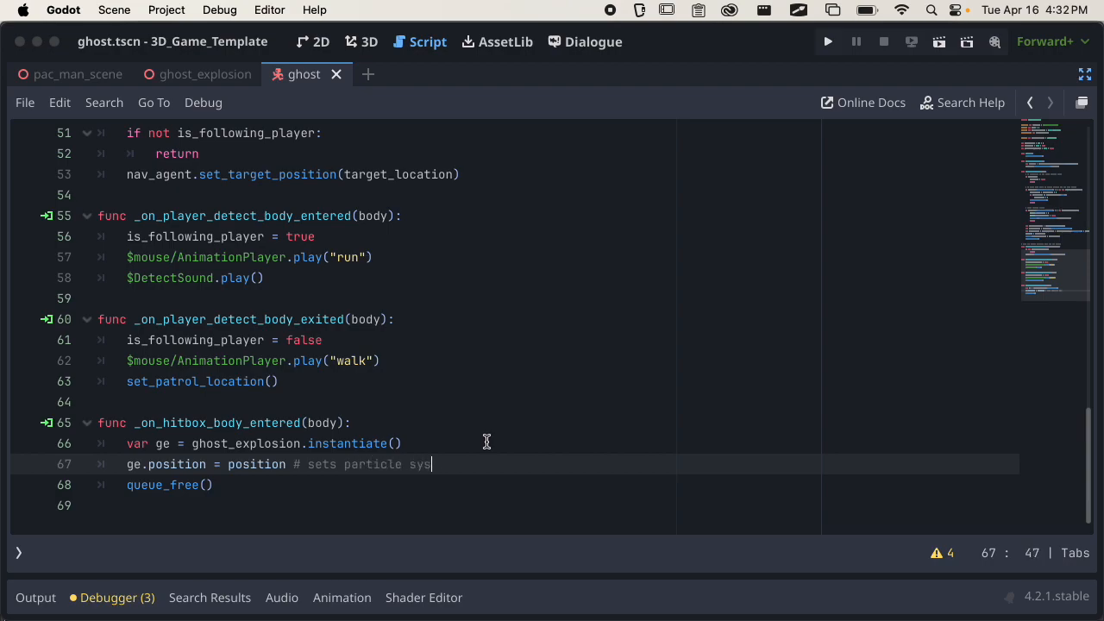
type("tem to position of enemy")
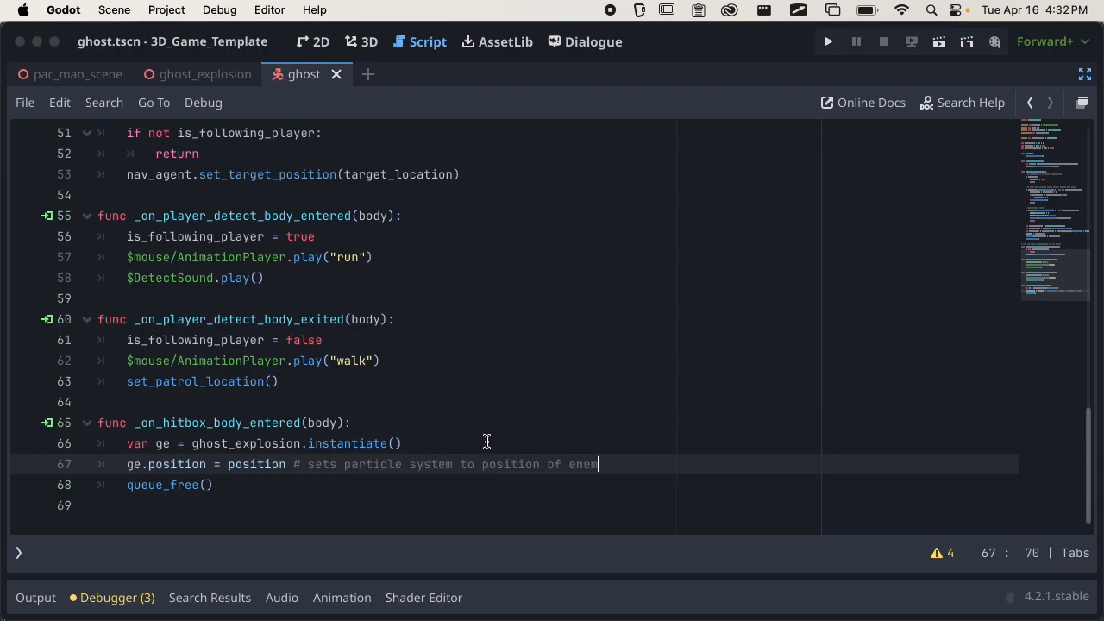
Start a new line above queue_free() with "get_tree()." in _on_hitbox_body_entered().
key("Return")
scroll(546, 396, "down", 1)
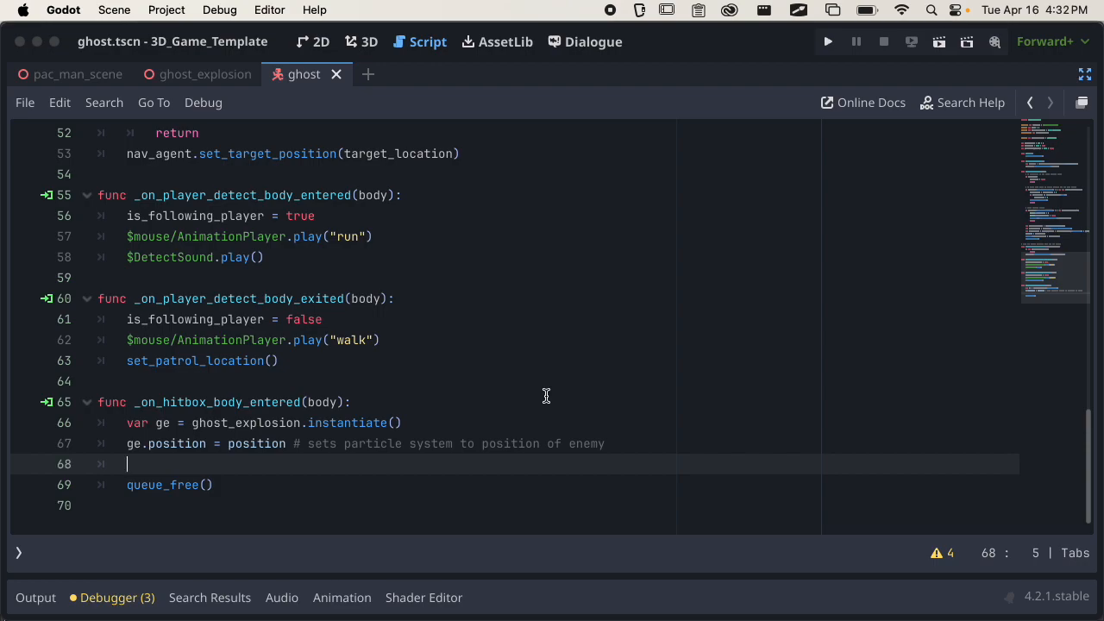
type("ge")
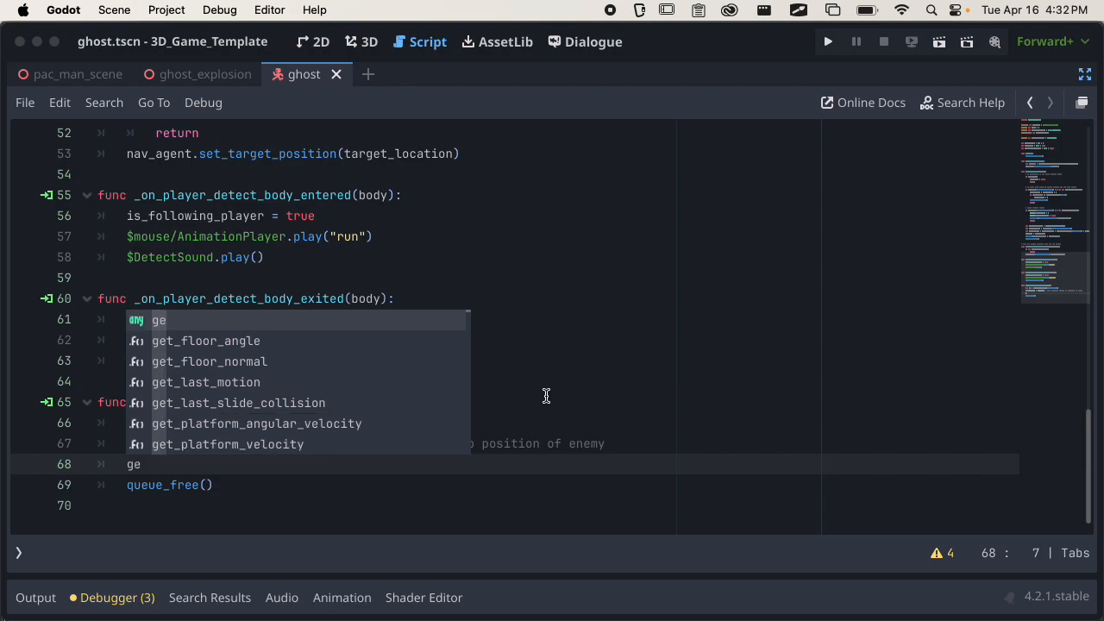
type("t_tree")
key("Return")
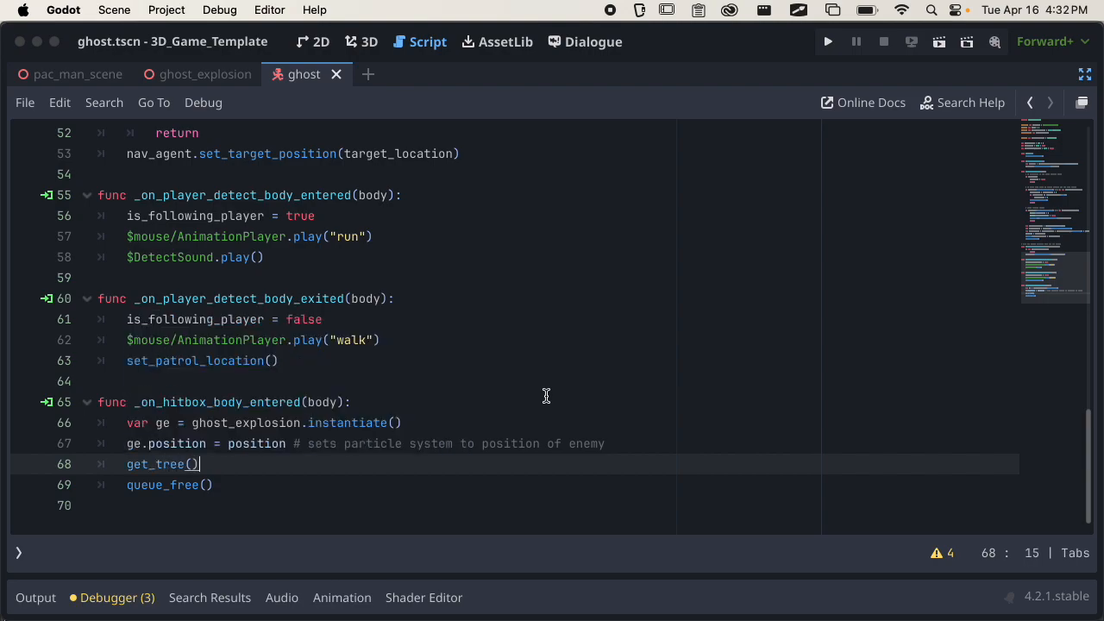
type(".")
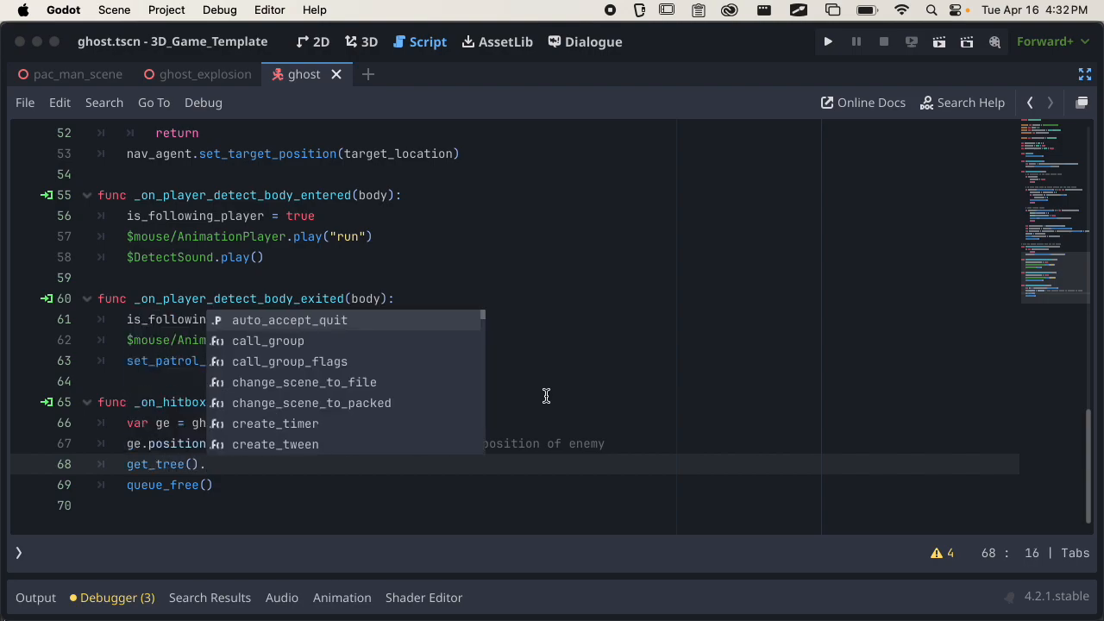
type("get")
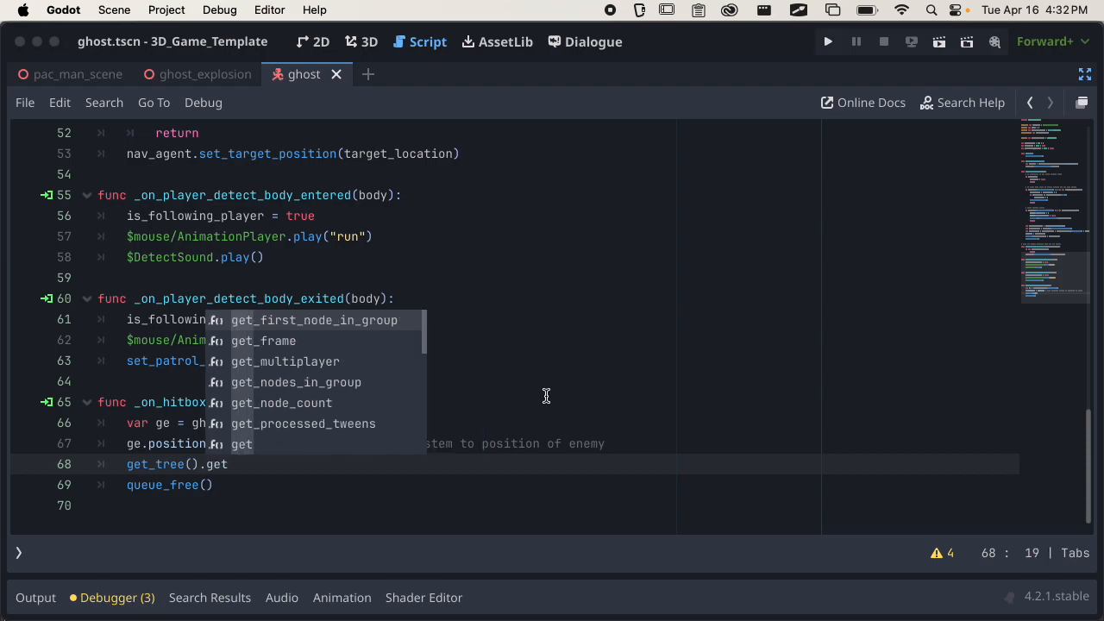
type("_scene")
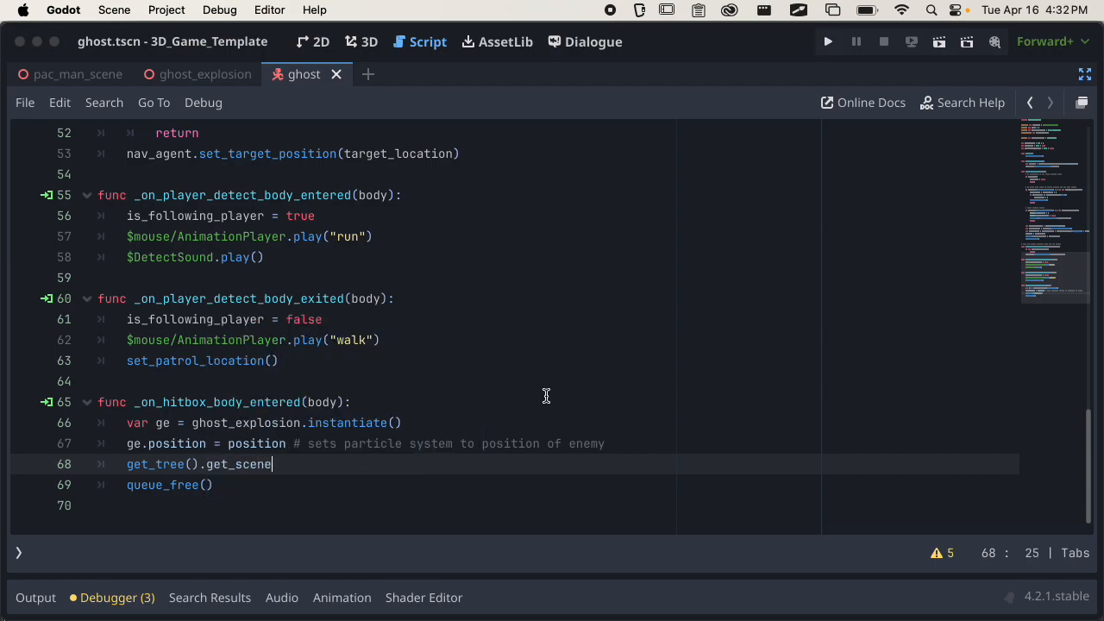
type("_sce")
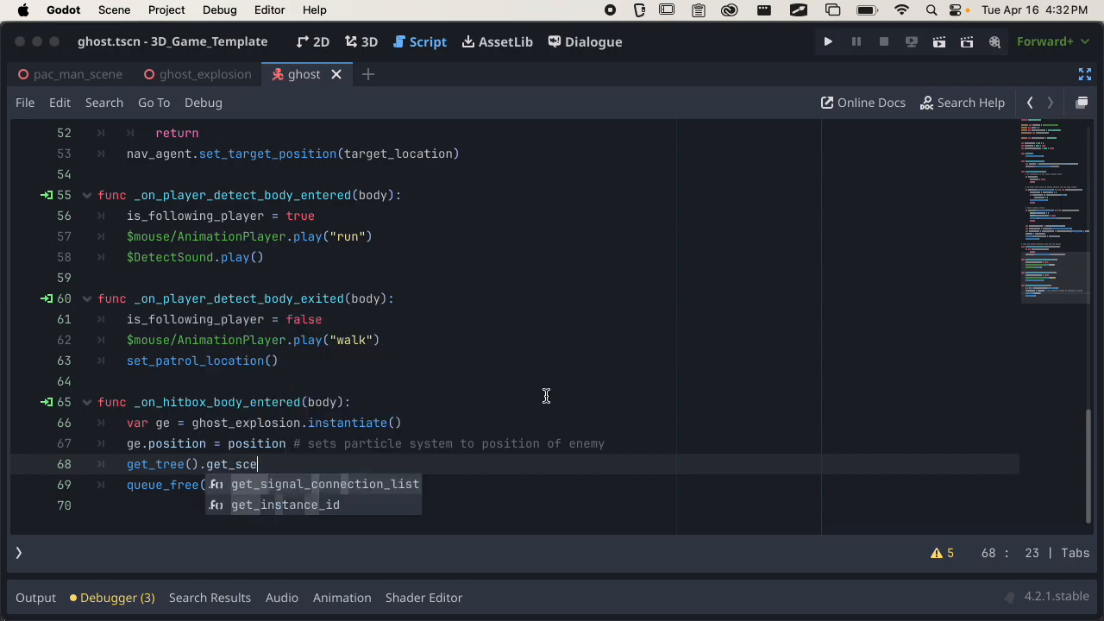
key("BackSpace")
key("BackSpace")
key("BackSpace")
type("roo")
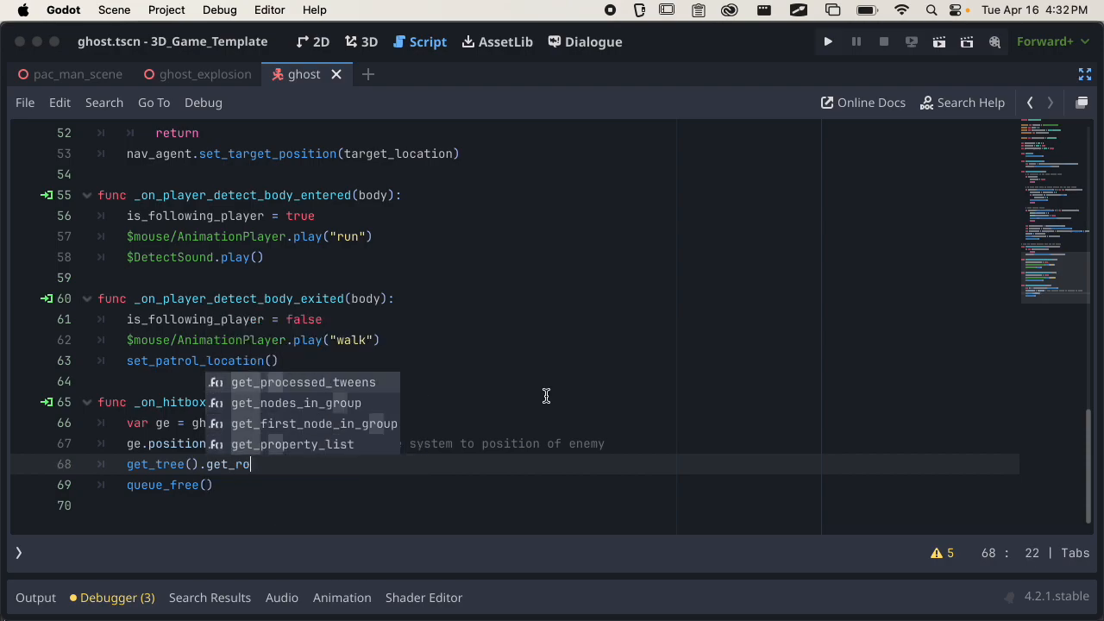
key("BackSpace")
key("BackSpace")
key("BackSpace")
key("BackSpace")
key("BackSpace")
key("BackSpace")
key("BackSpace")
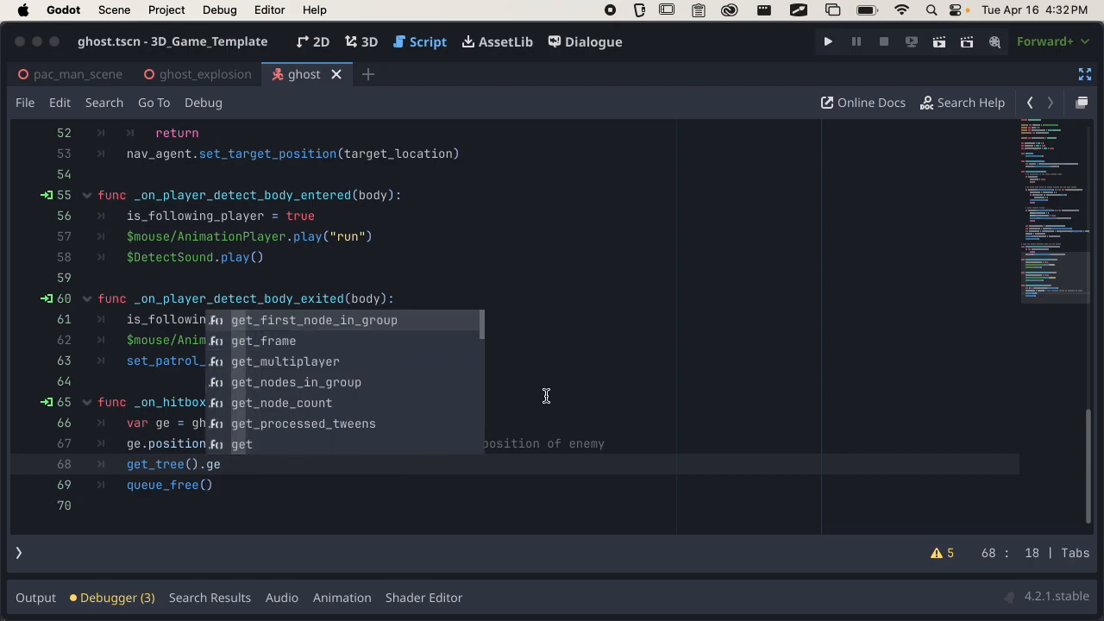
Complete the get_tree() line with current_scene.add_child(ge).
type("scene")
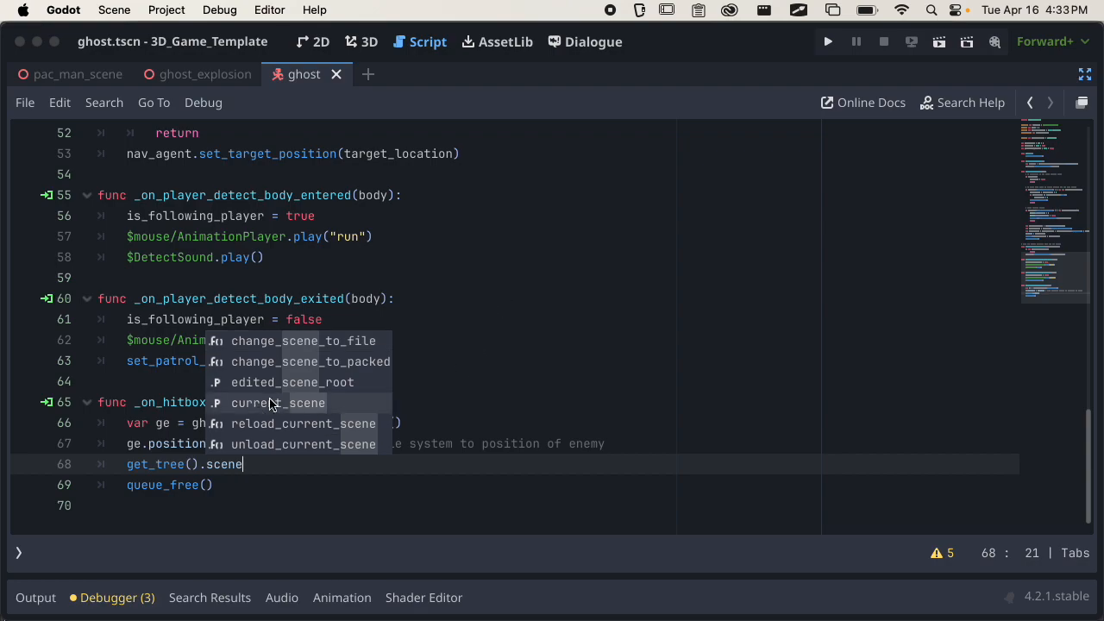
key("Return")
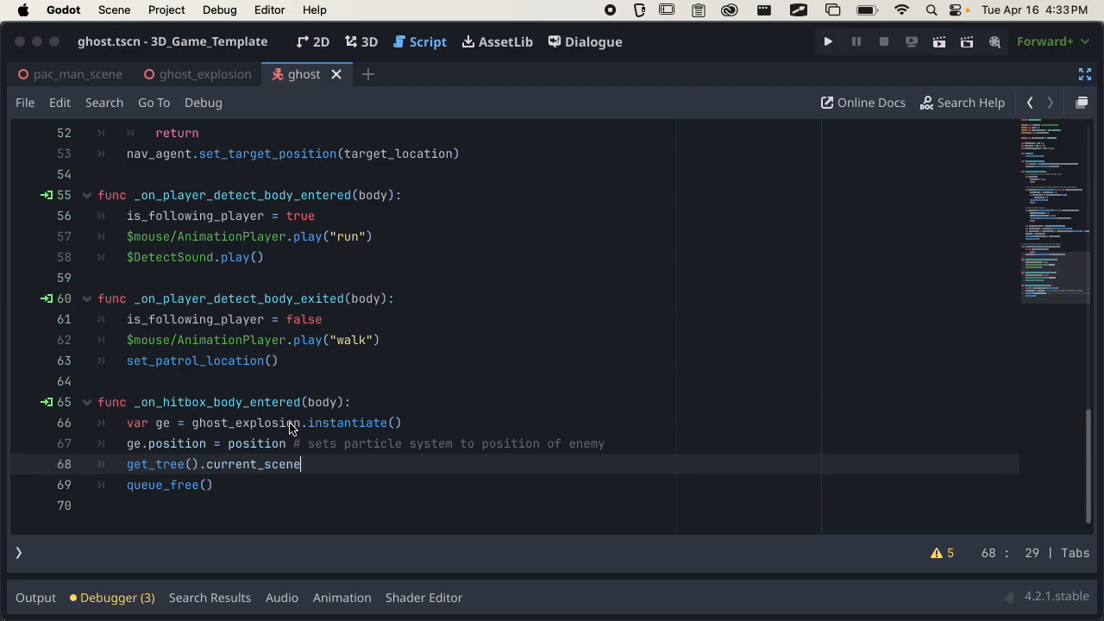
type(".add")
key("Return")
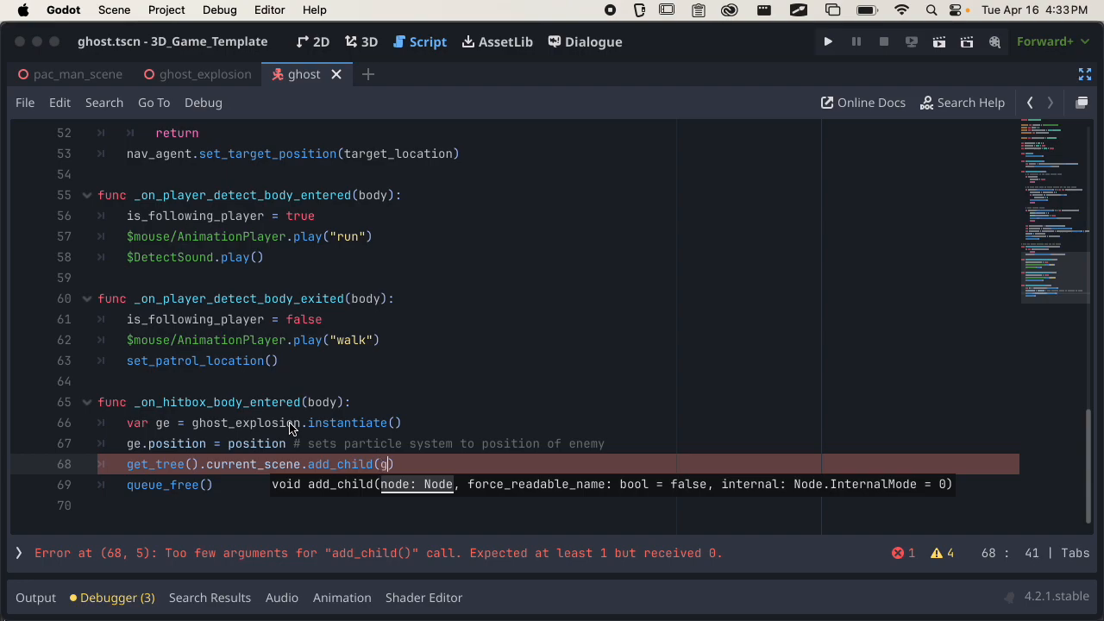
type("e)")
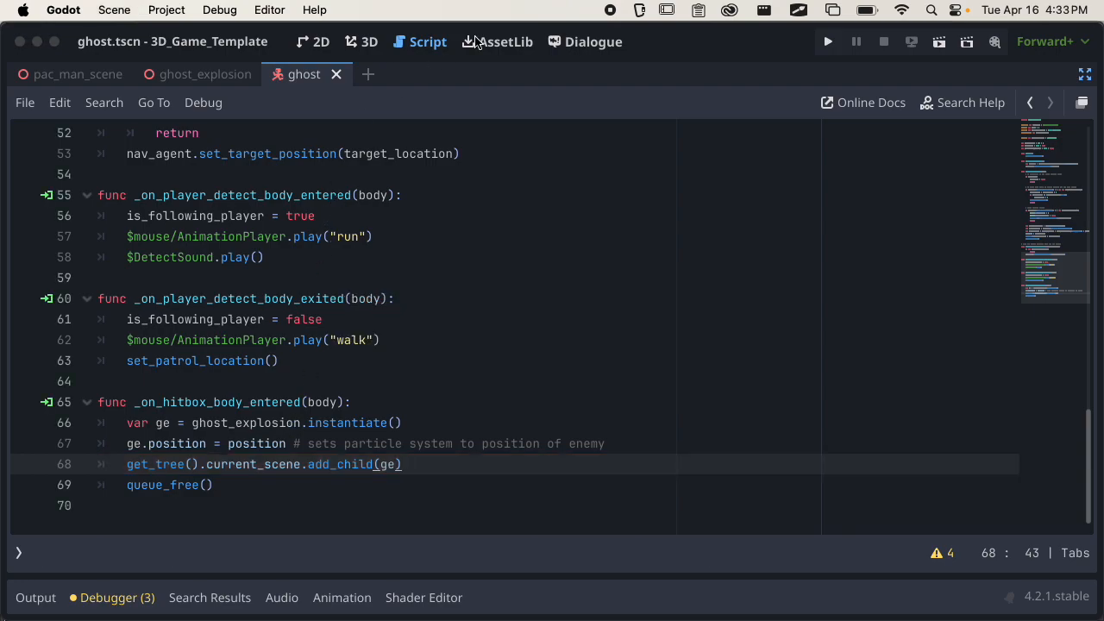
Turn off distraction-free mode and show pac_man_scene in the 3D view.
left_click(1085, 75)
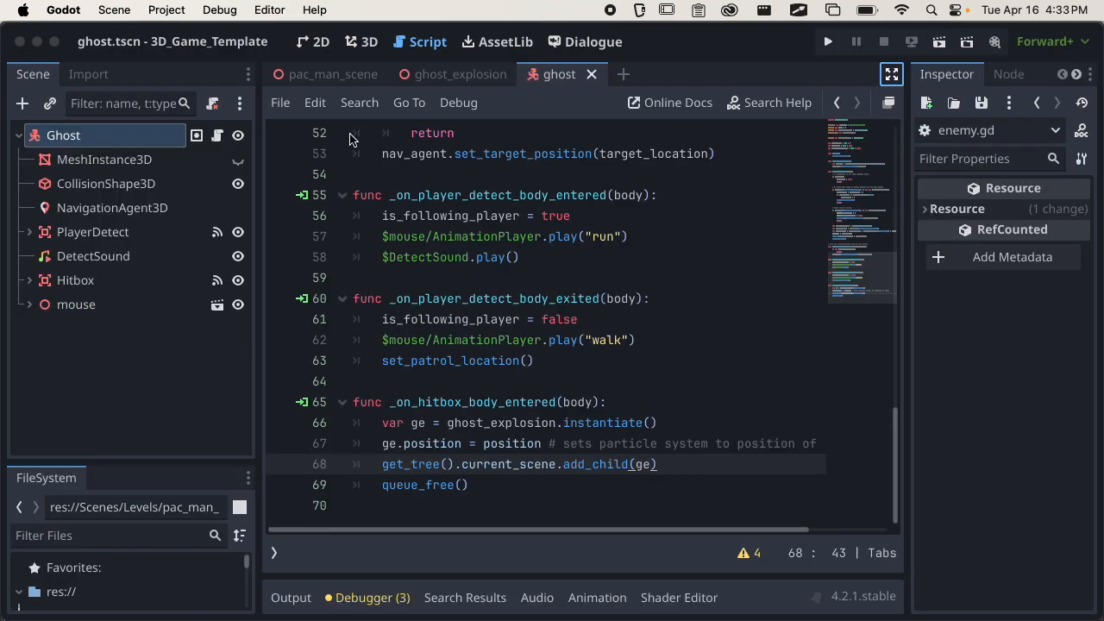
left_click(332, 74)
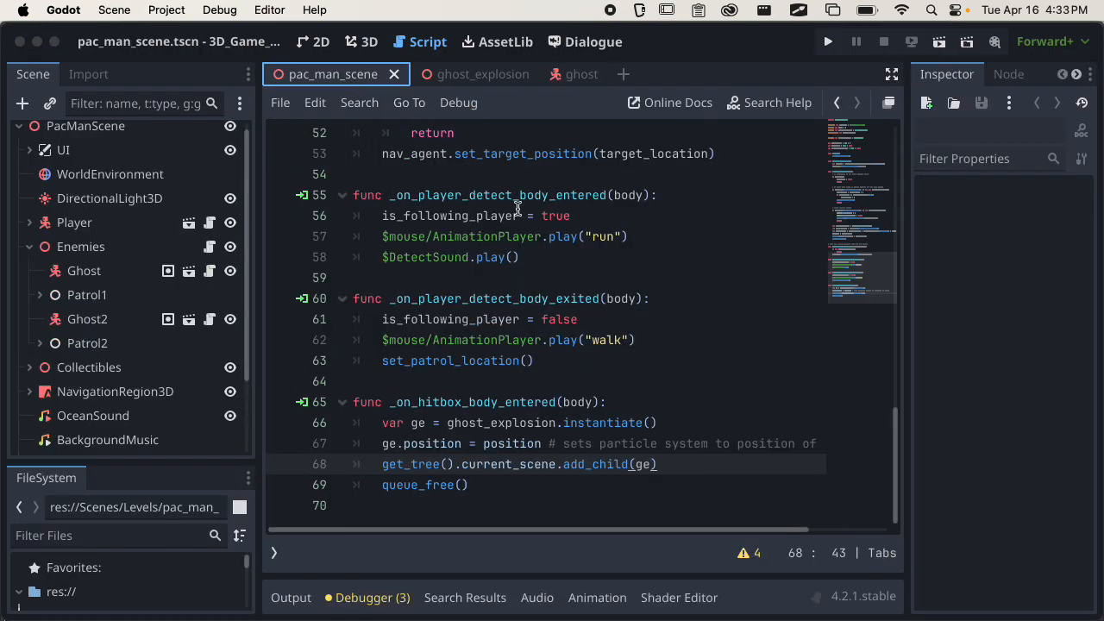
left_click(363, 42)
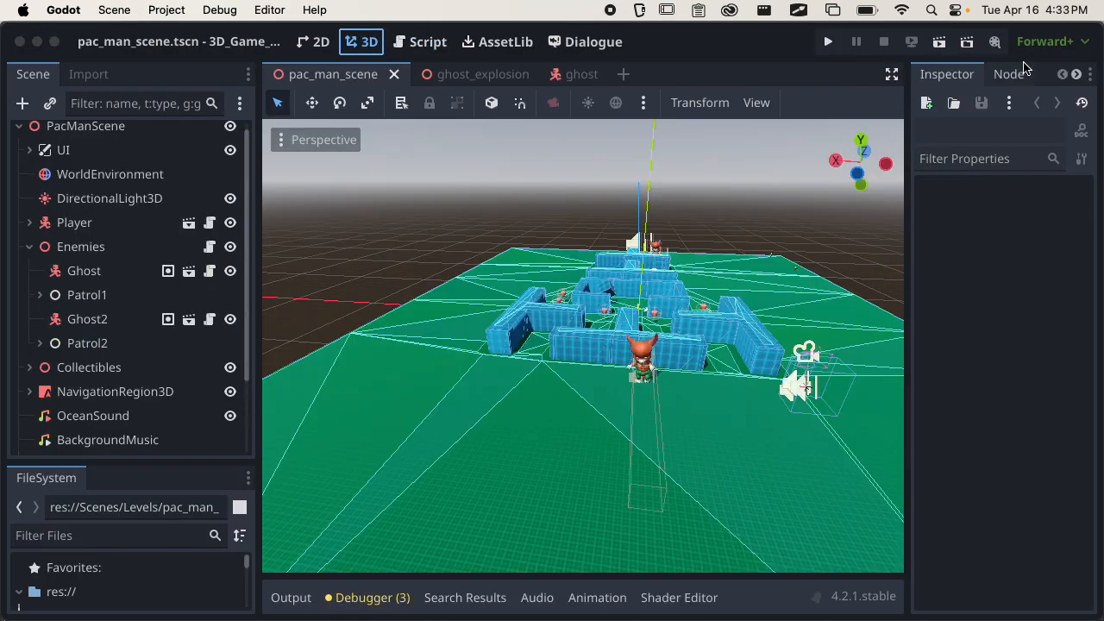
Run pac_man_scene, pick up the box in the maze, carry it toward the ghost near the arch, and quit the game.
left_click(939, 43)
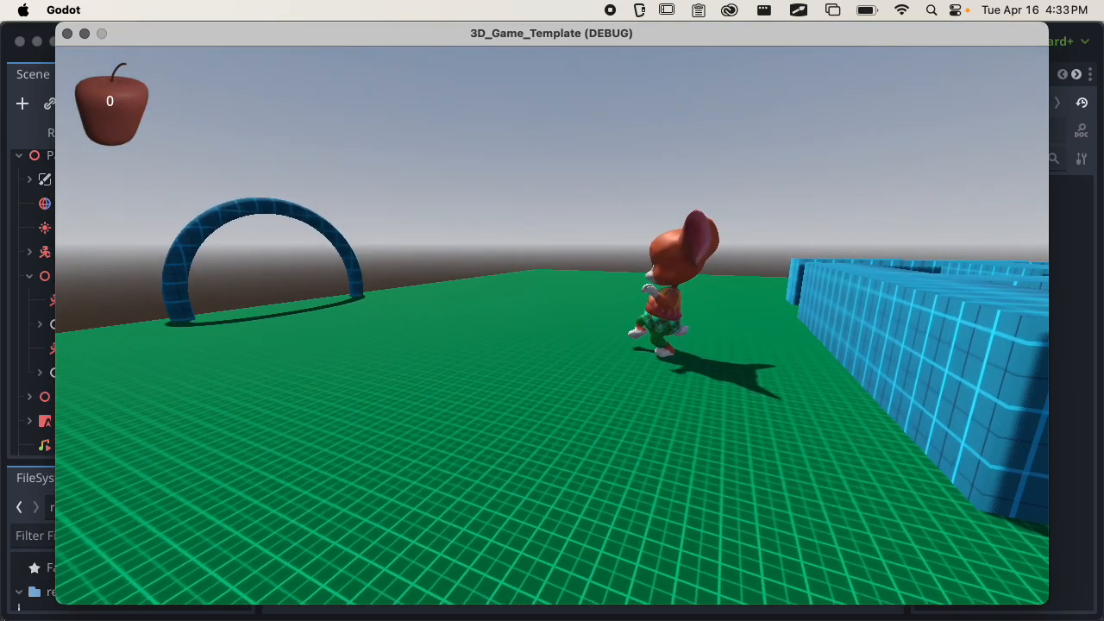
key("w")
key("w")
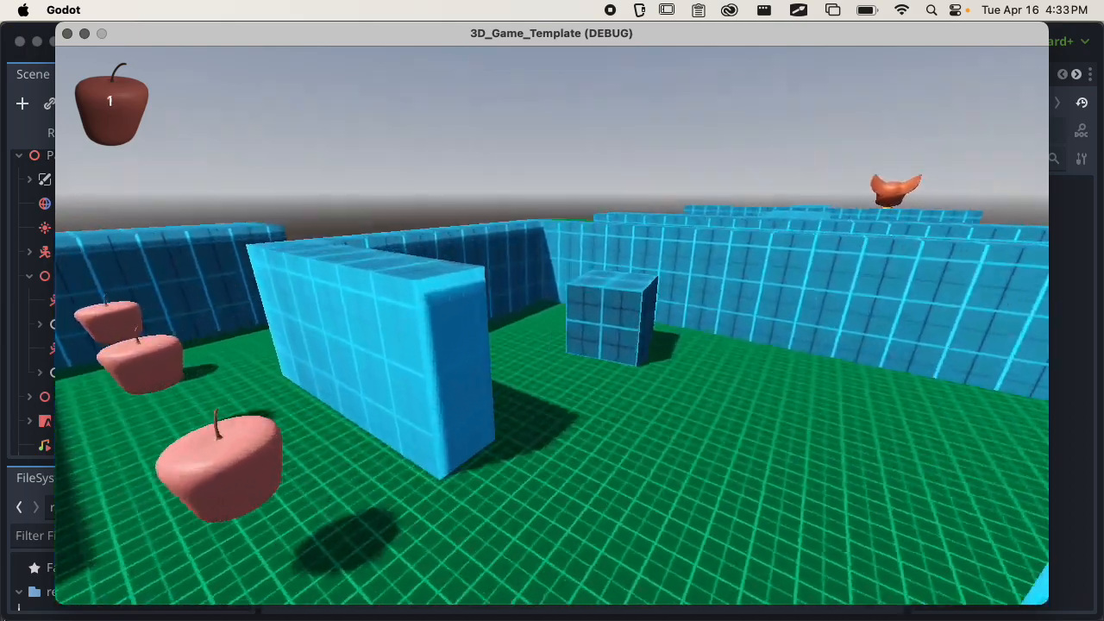
key("f")
key("s")
key("s")
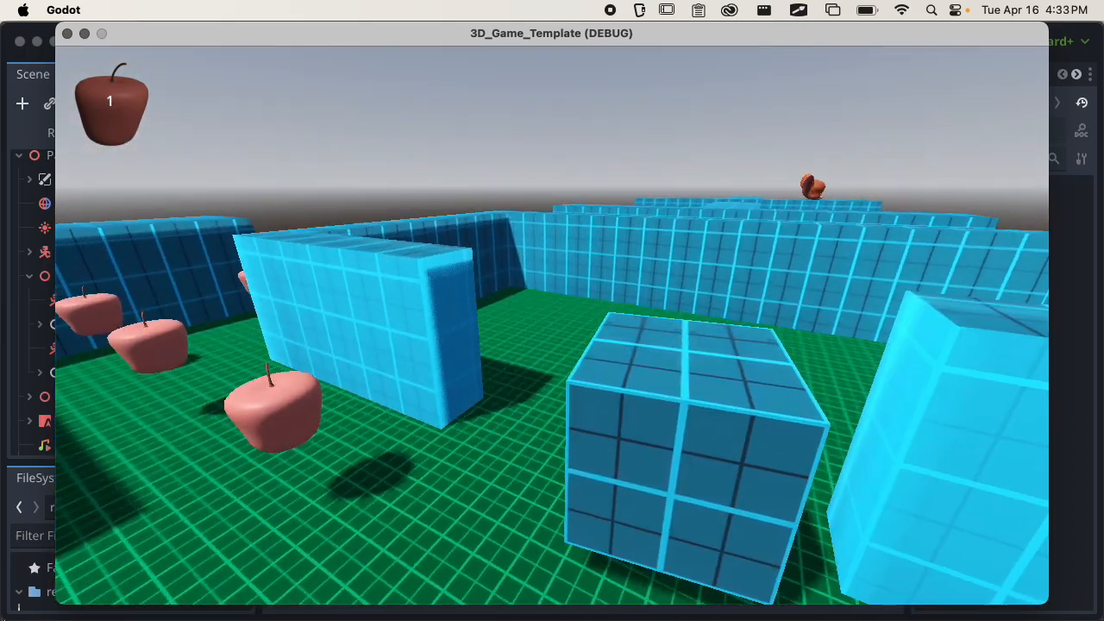
key("s")
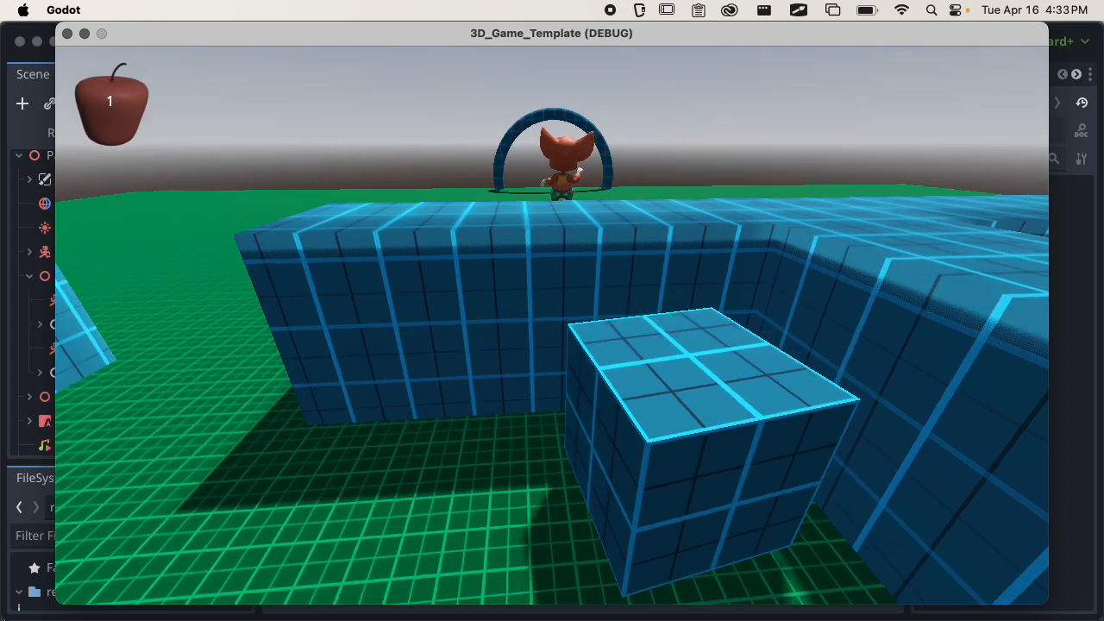
key("d")
key("w")
key("w")
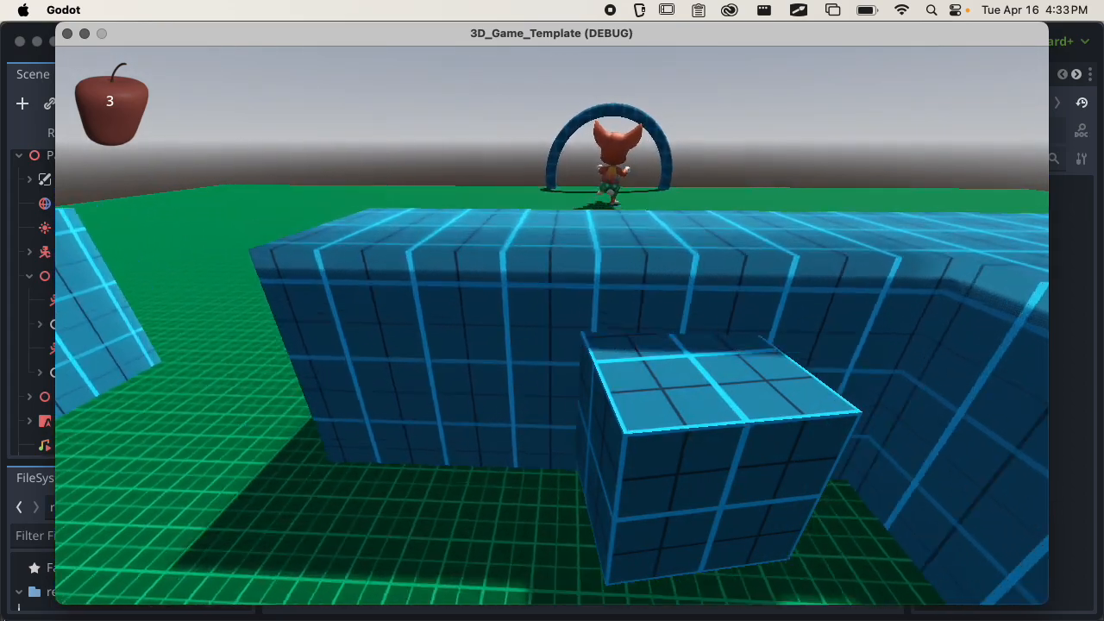
key("a")
key("d")
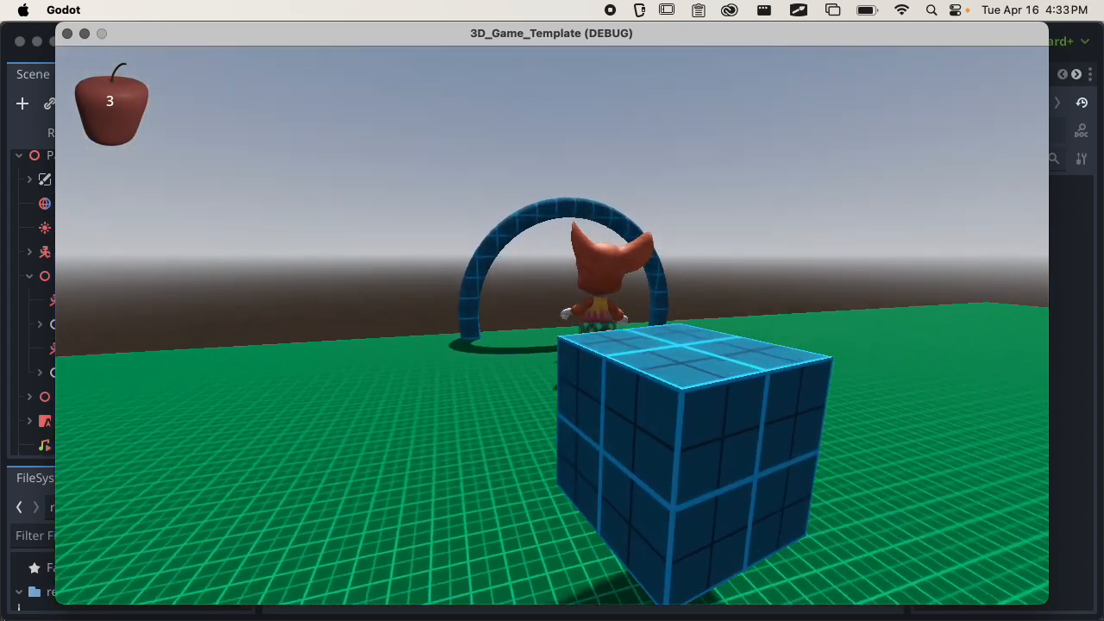
key("e")
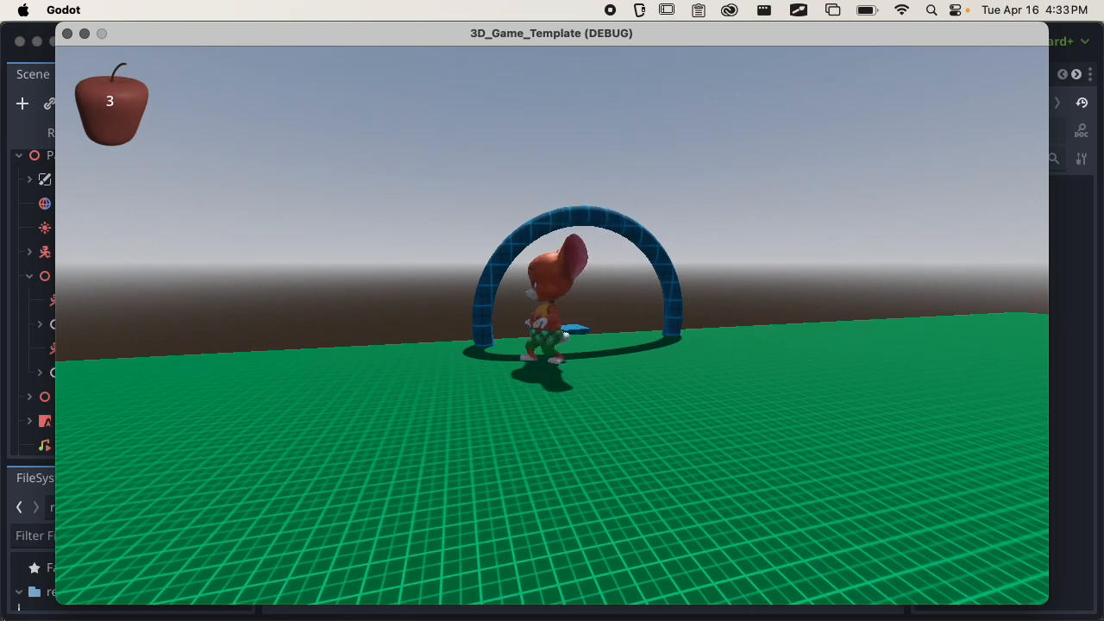
key("Escape")
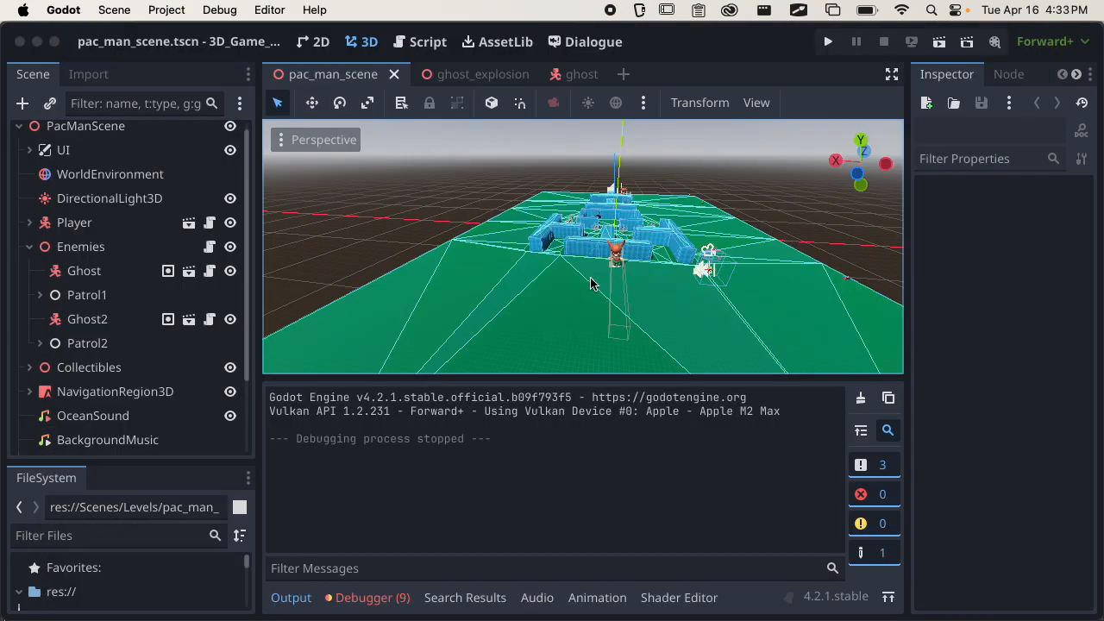
Show the debugger's error list and enlarge it to examine the entries.
left_click(390, 604)
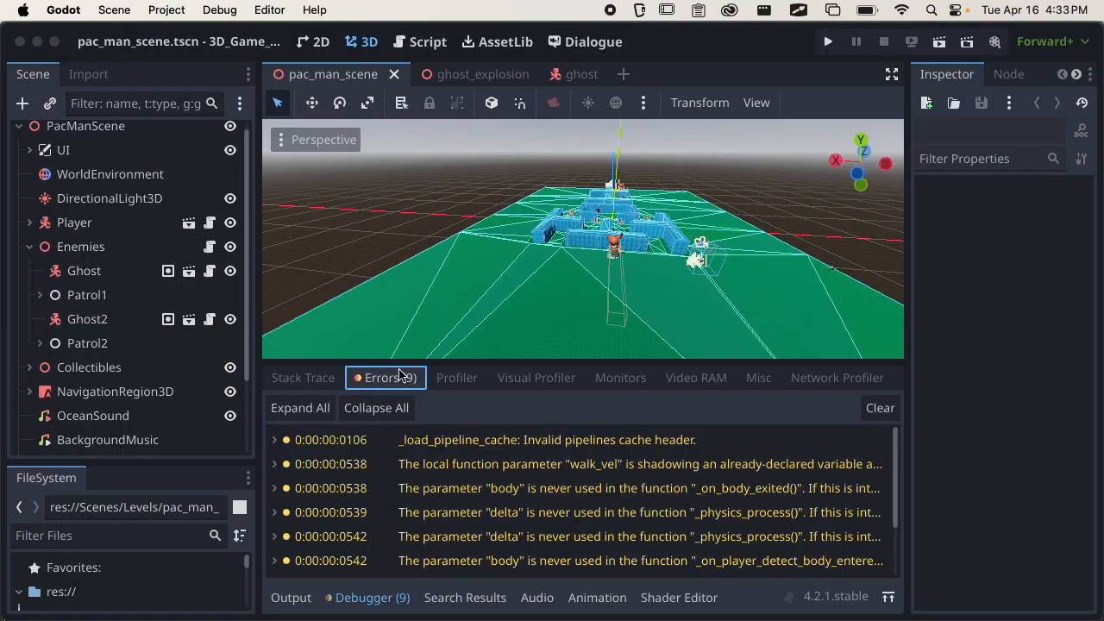
left_click(422, 355)
left_click_drag(422, 361, 418, 237)
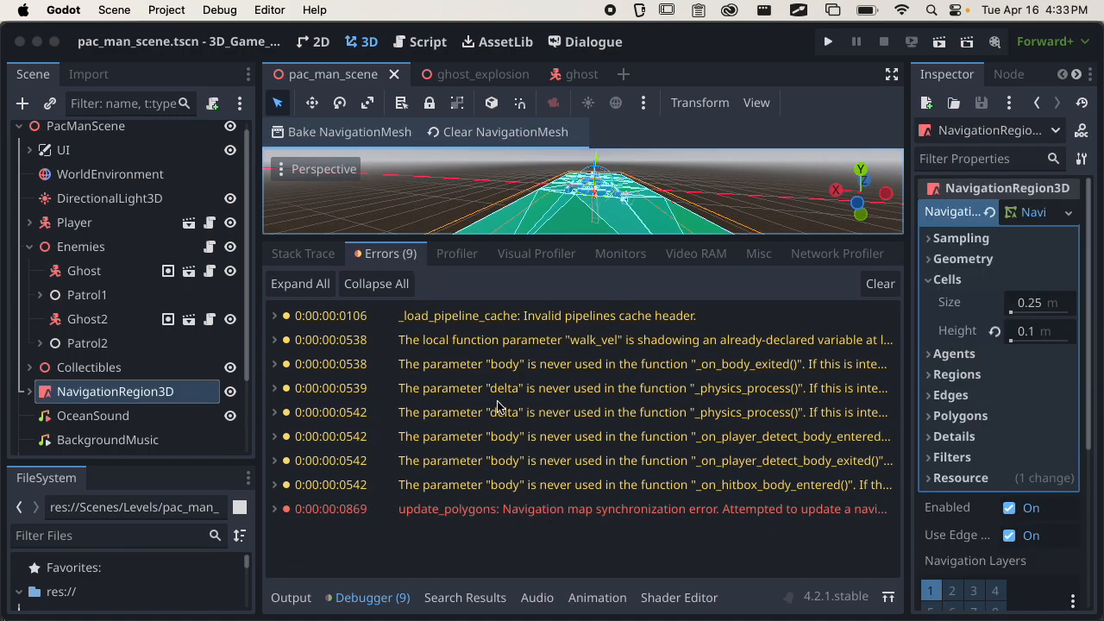
Run pac_man_scene again and carry the box to the ghost to test its hitbox explosion.
left_click(939, 42)
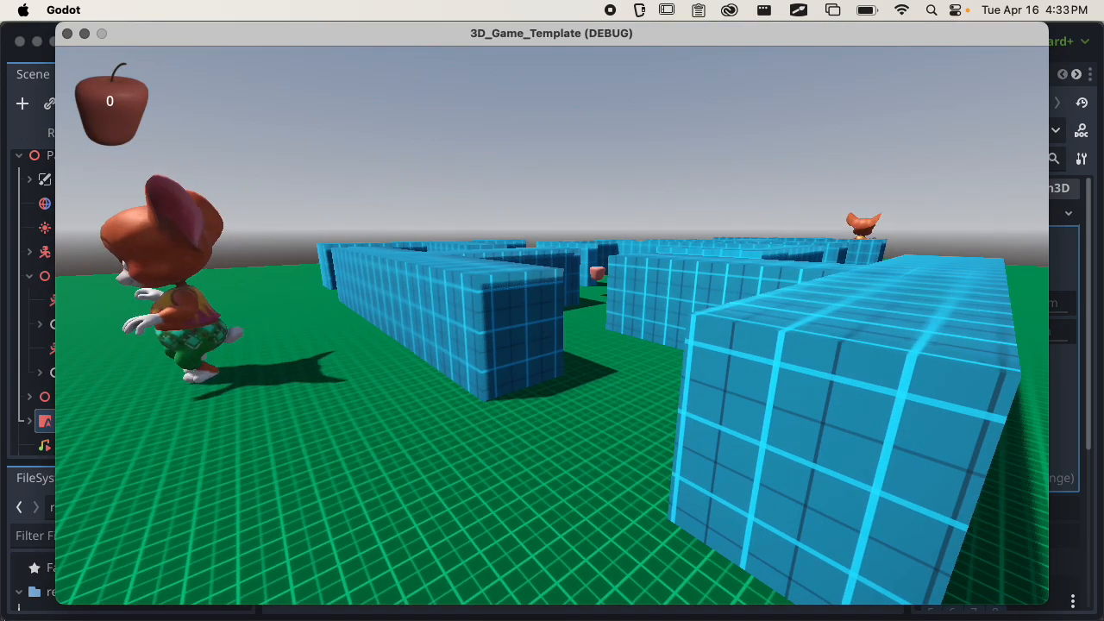
key("w")
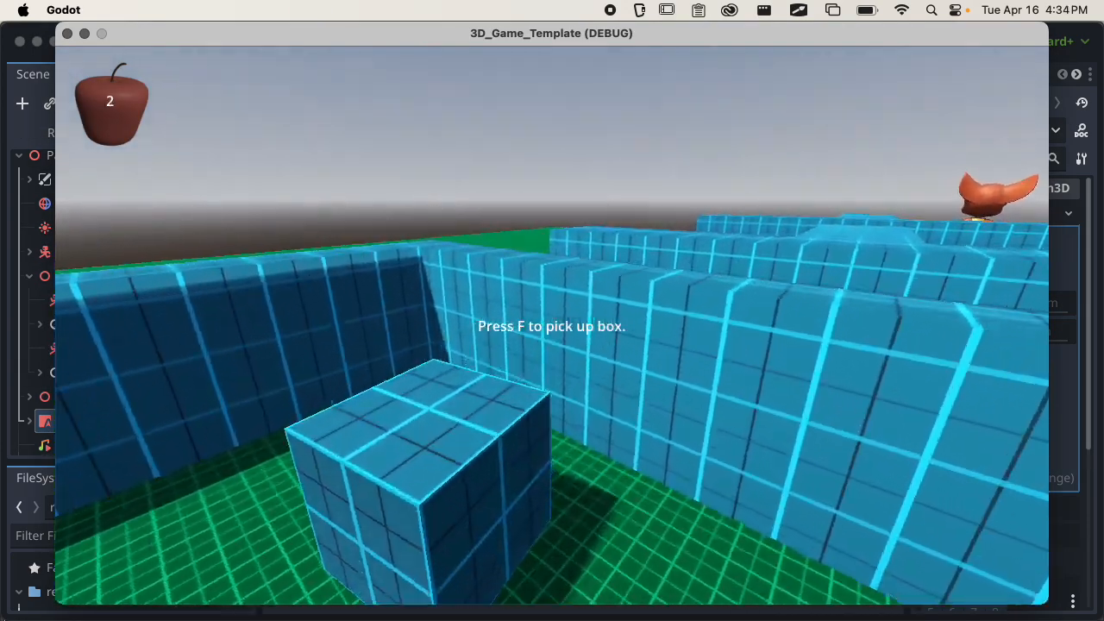
key("s")
key("a")
key("w")
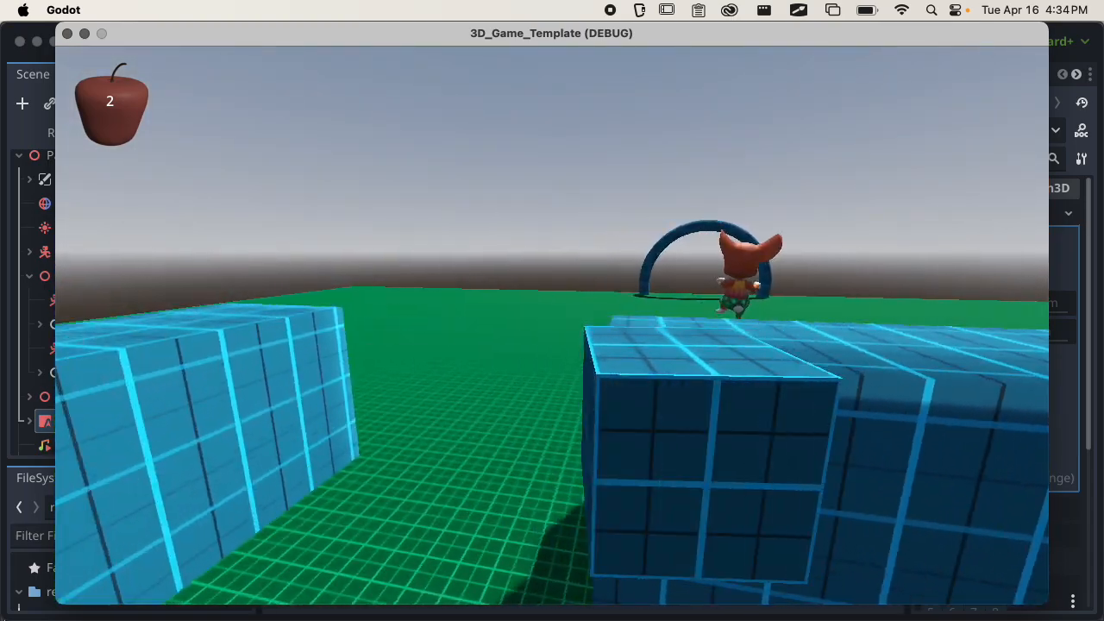
key("w")
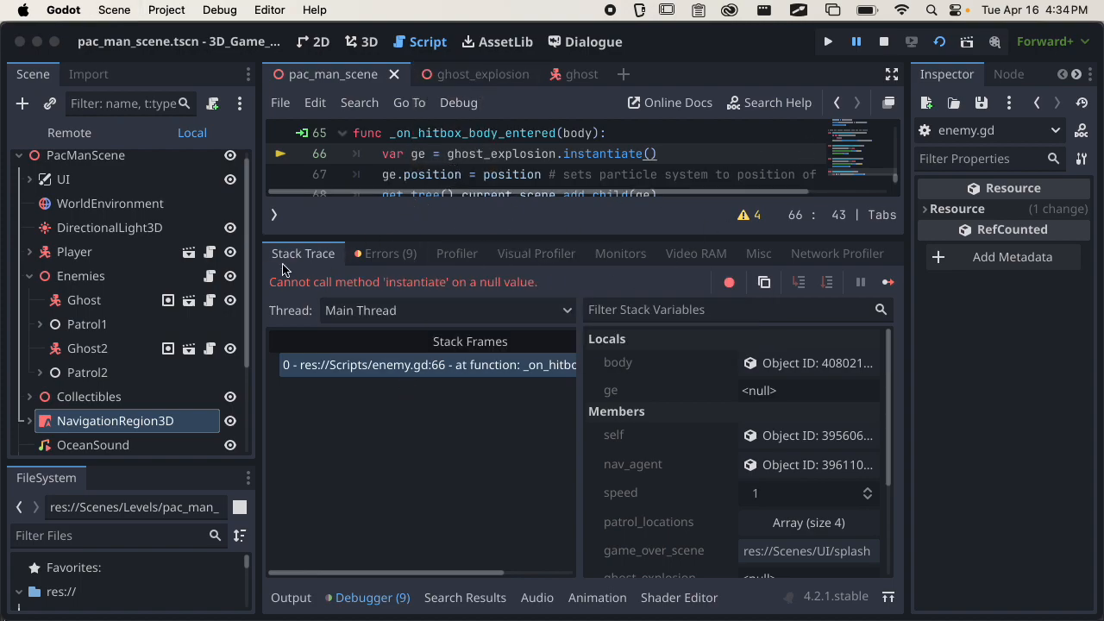
Check the Ghost in pac_man_scene for its Ghost Explosion value, open the ghost scene, and stop the paused game.
left_click(118, 302)
left_click(303, 598)
left_click(349, 598)
left_click(313, 597)
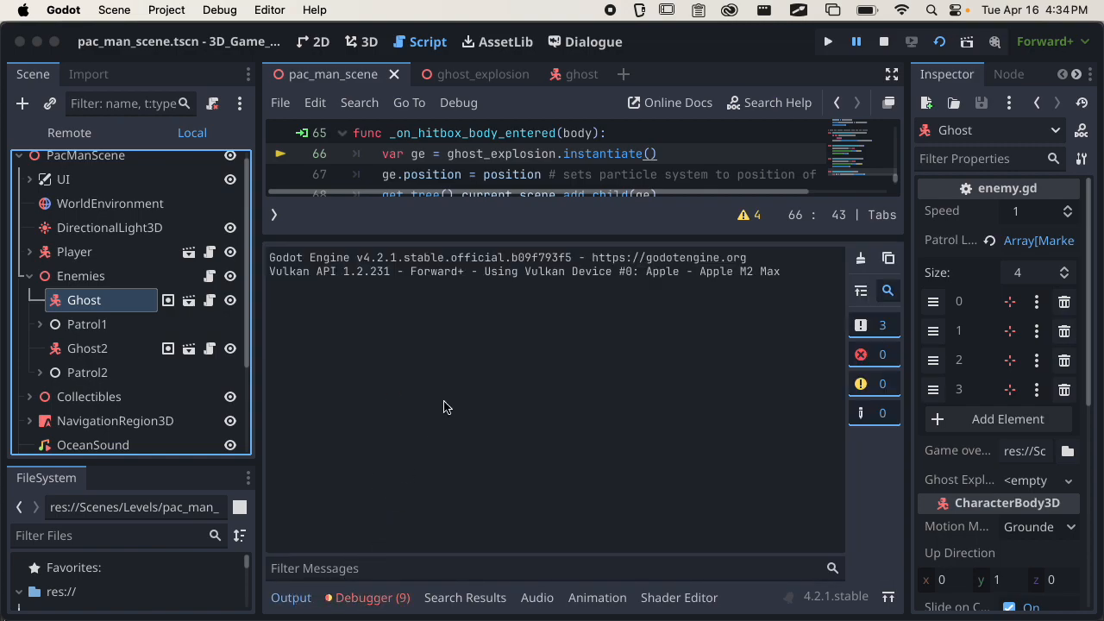
left_click(466, 74)
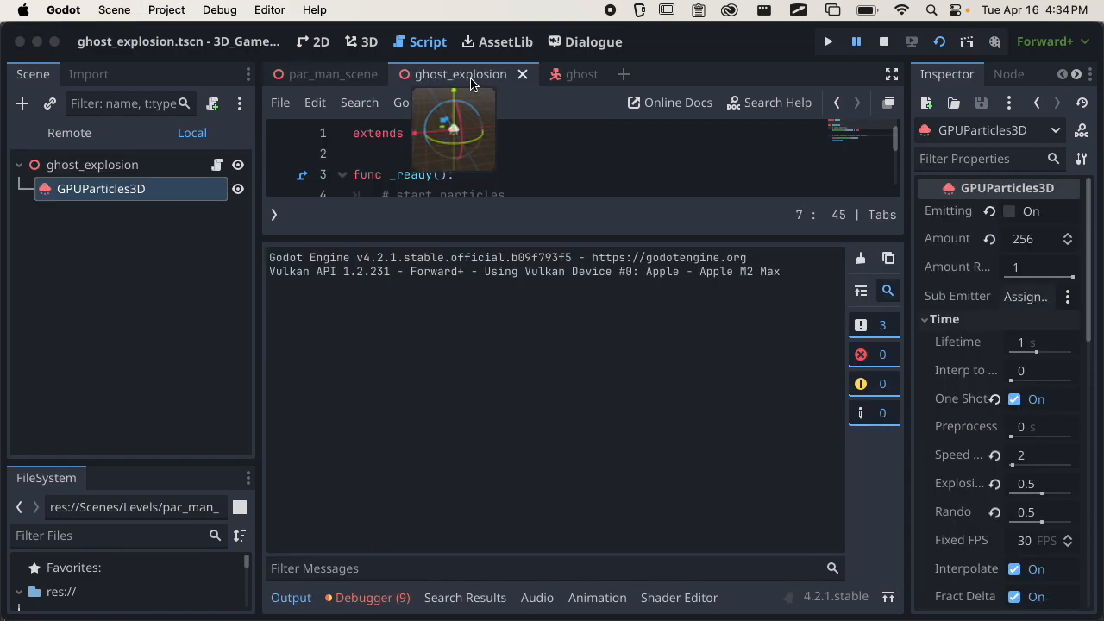
left_click(578, 74)
left_click(293, 597)
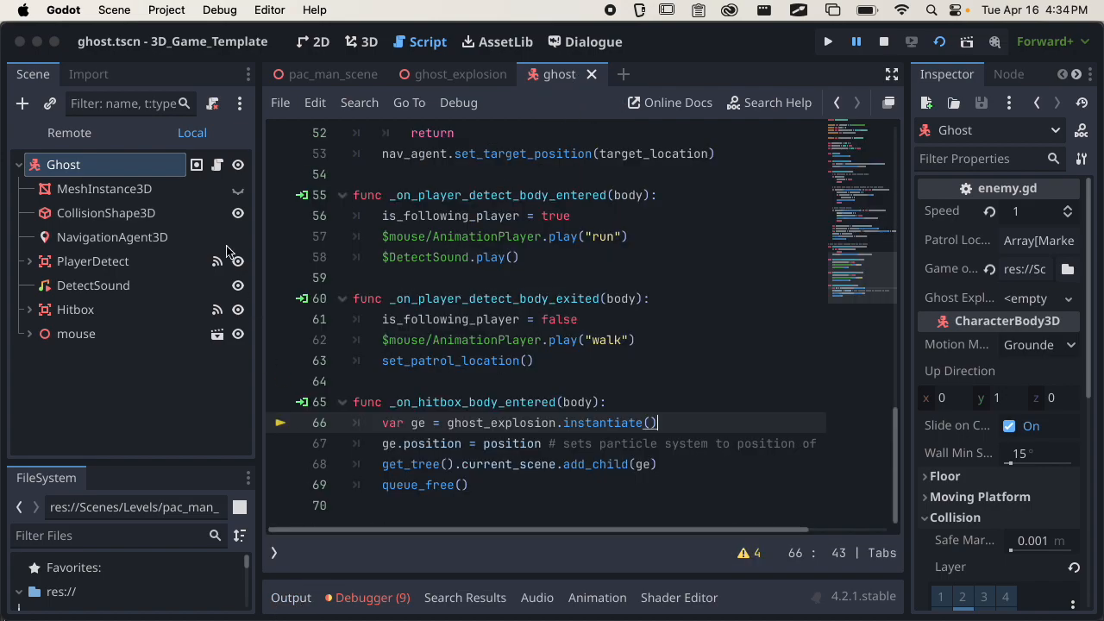
left_click(884, 43)
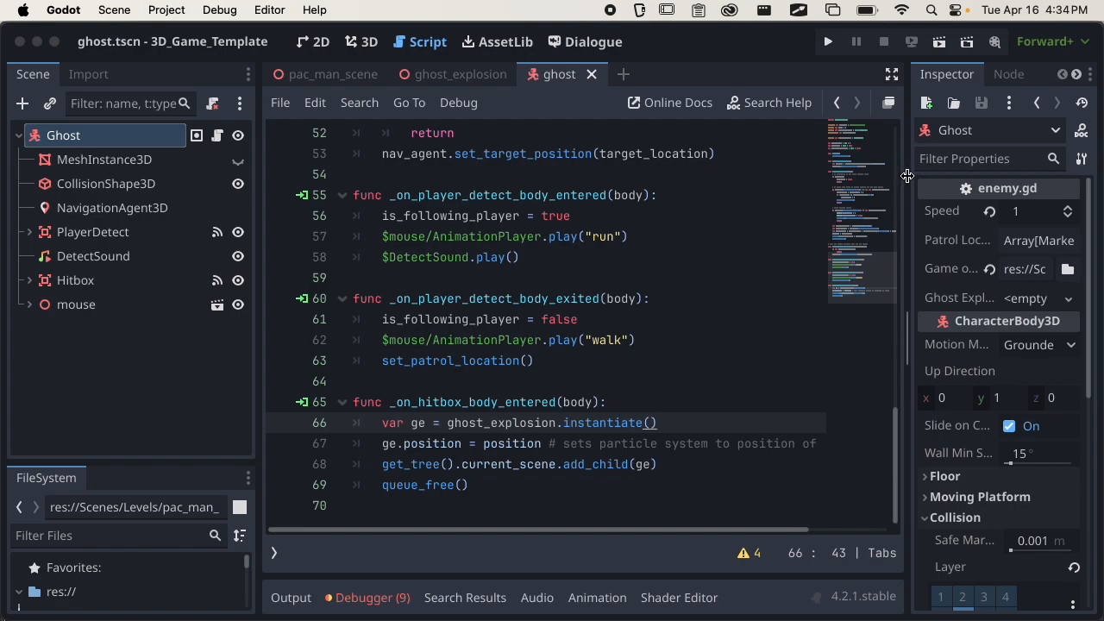
Widen the Inspector and locate the exported ghost_explosion PackedScene variable in the enemy.gd script.
left_click_drag(910, 184, 798, 188)
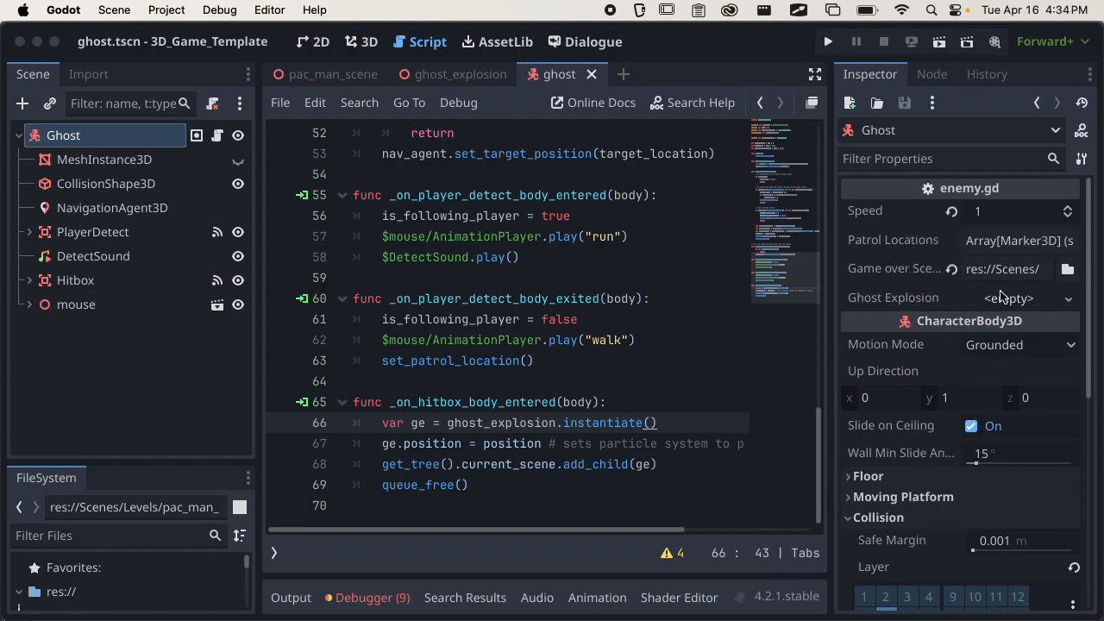
scroll(421, 247, "up", 15)
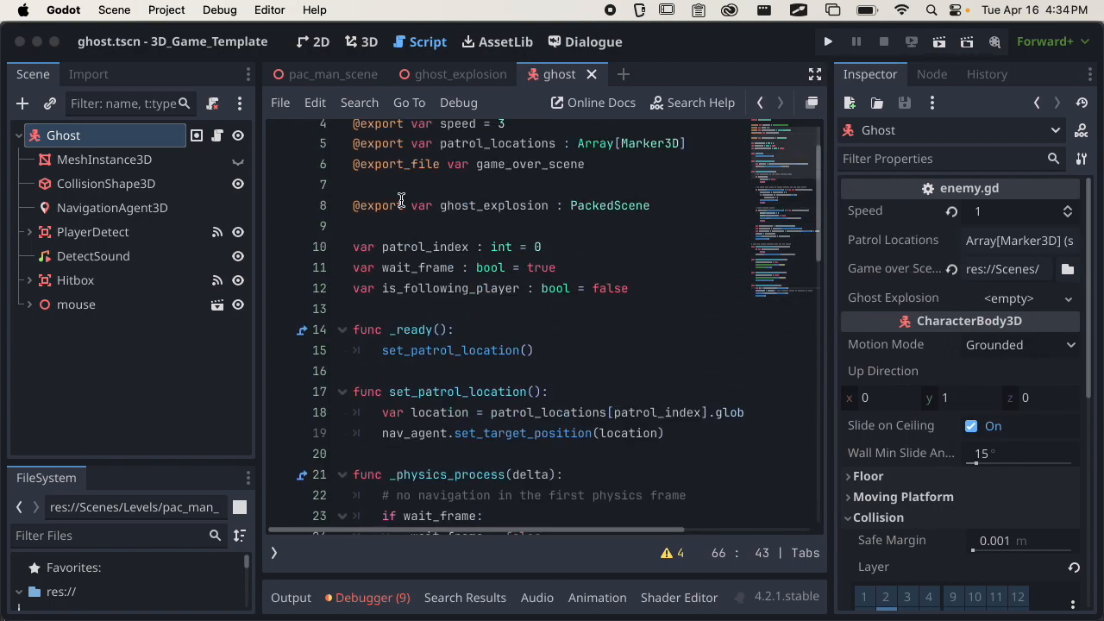
left_click(402, 204)
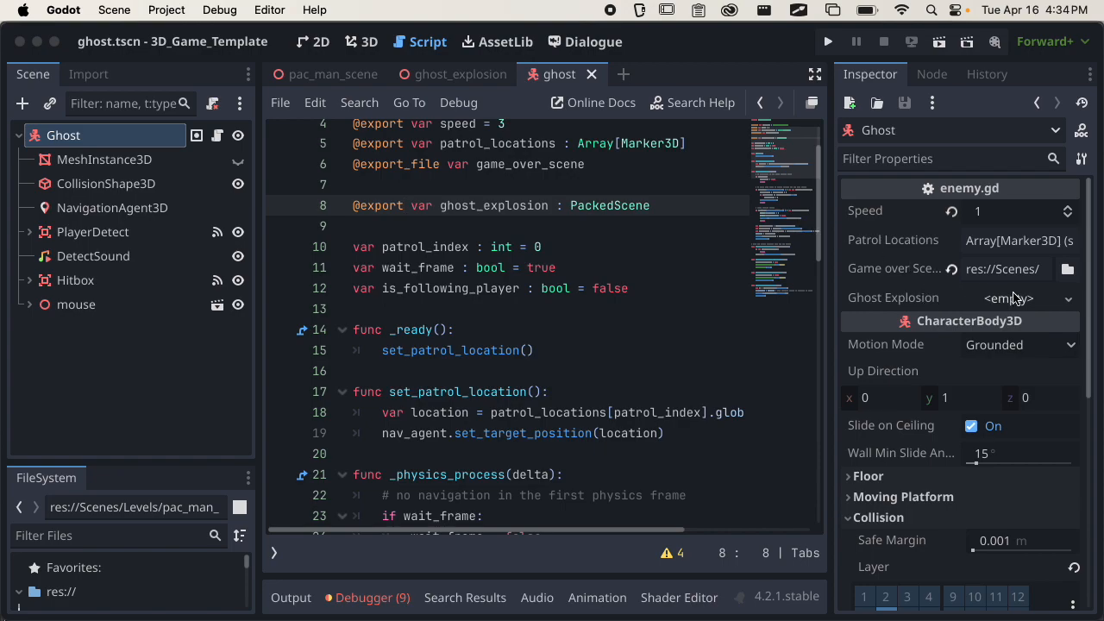
Load ghost_explosion.tscn from res://Scenes/Components into the Ghost's Ghost Explosion property and save the scene.
left_click(1036, 306)
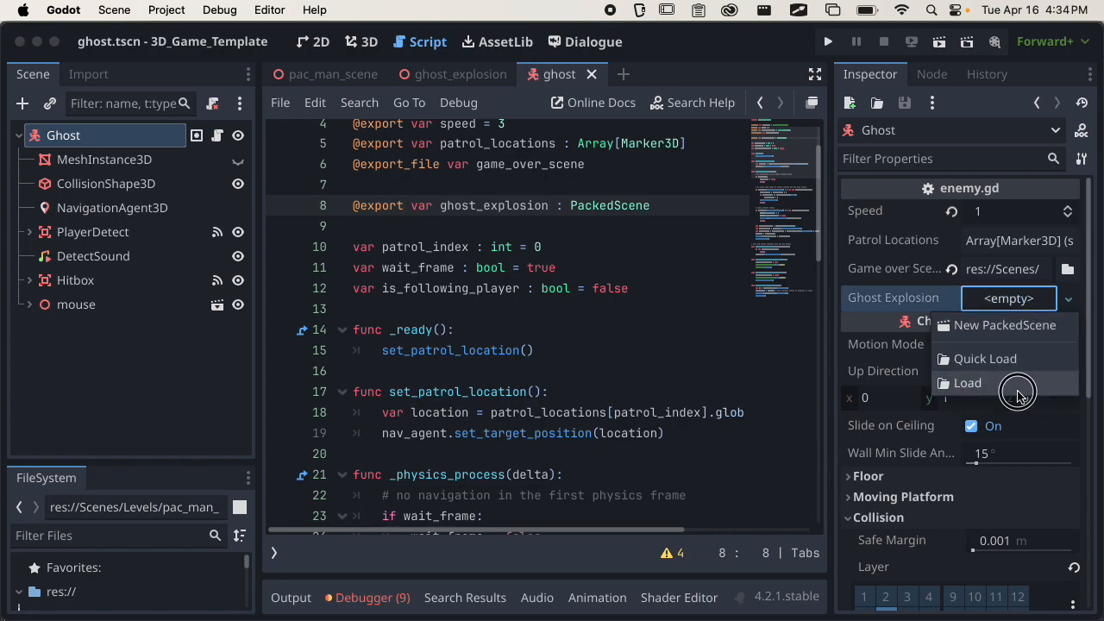
left_click(1018, 390)
double_click(747, 160)
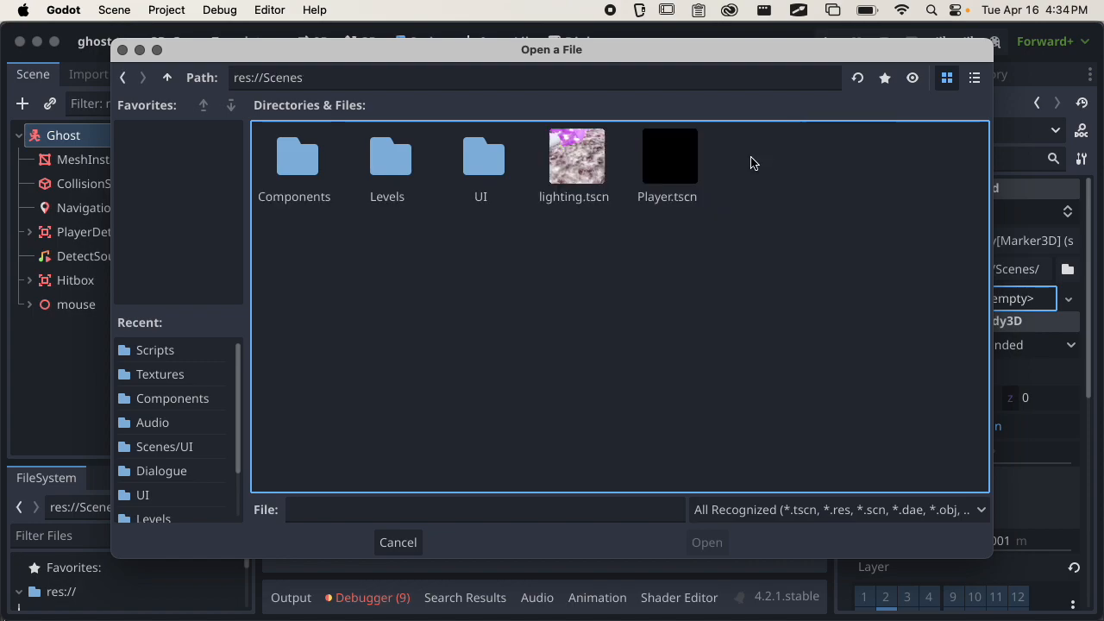
double_click(269, 165)
left_click(669, 160)
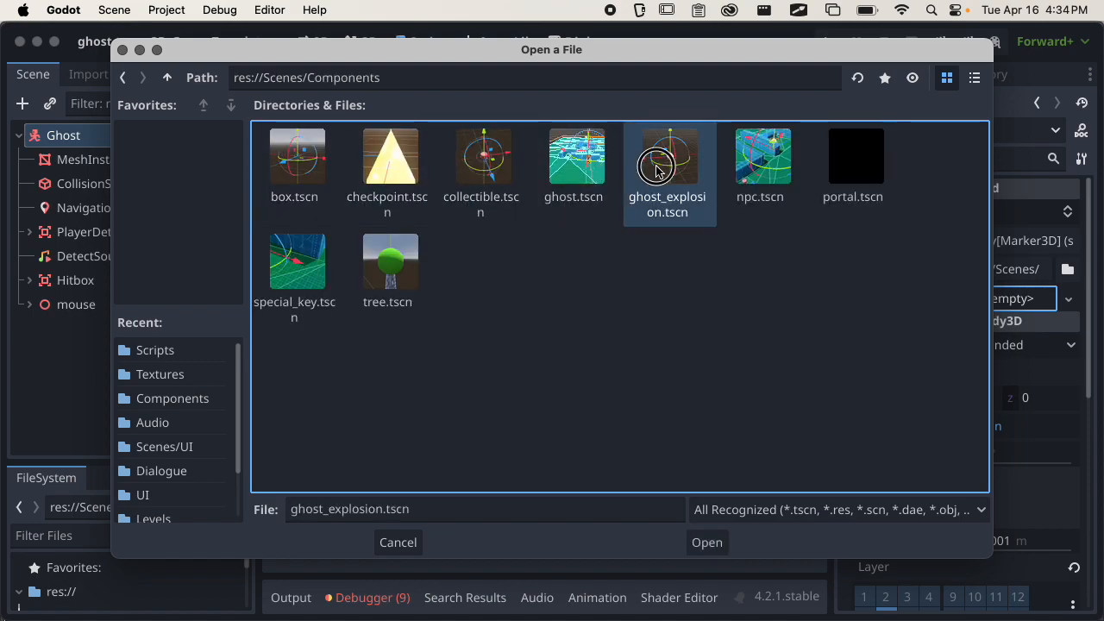
left_click(707, 543)
key("super+s")
Run pac_man_scene, pick up the box in the maze, and throw it at the ghost near the arch.
left_click(332, 74)
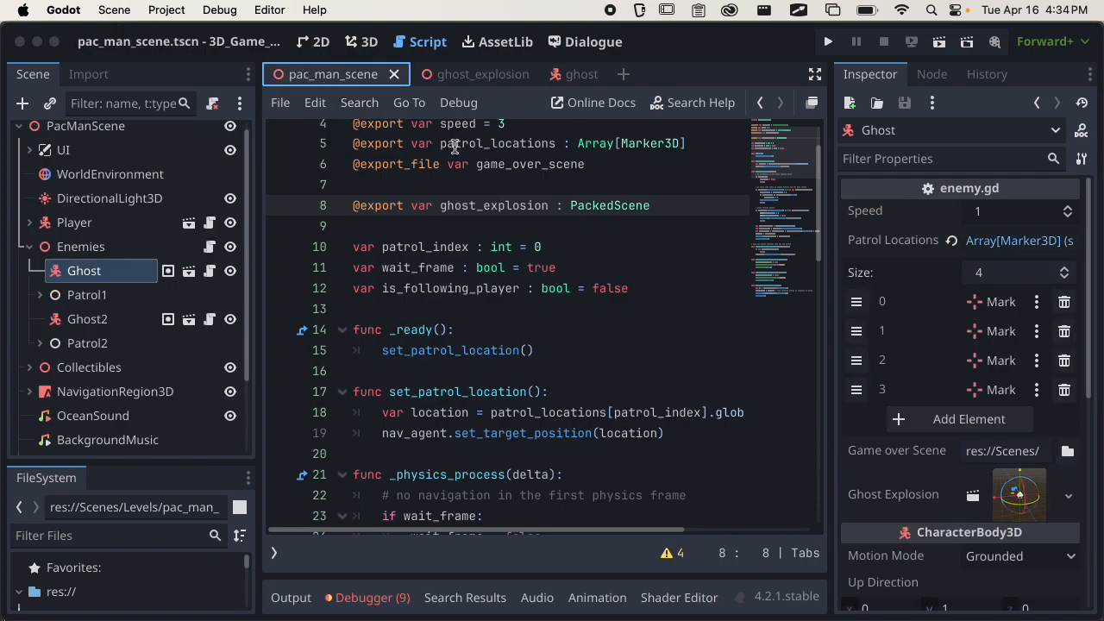
key("super+b")
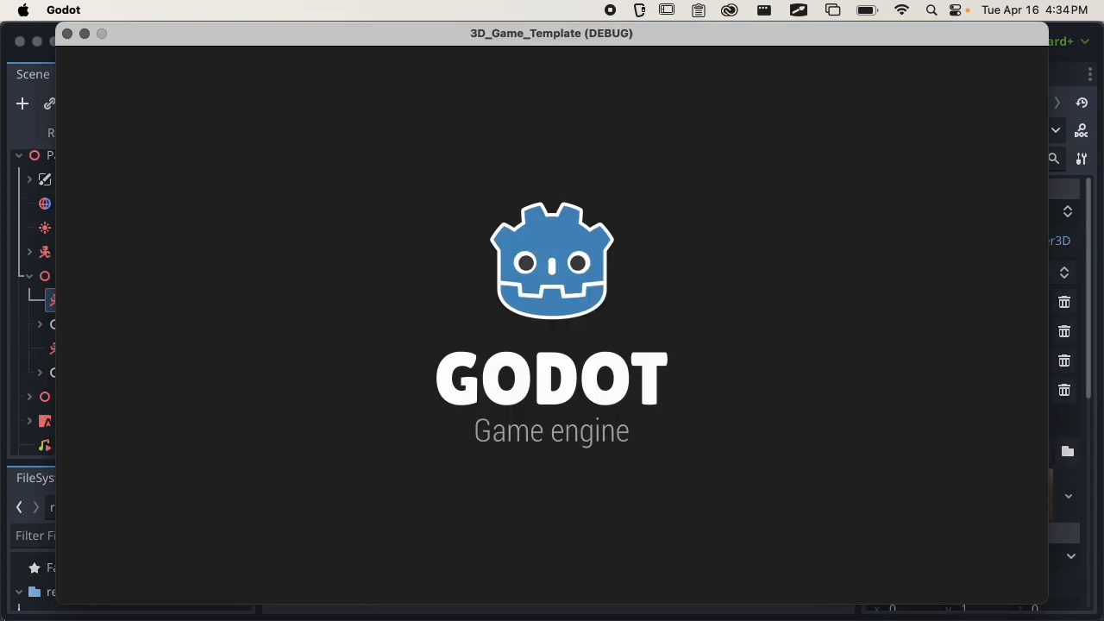
key("w")
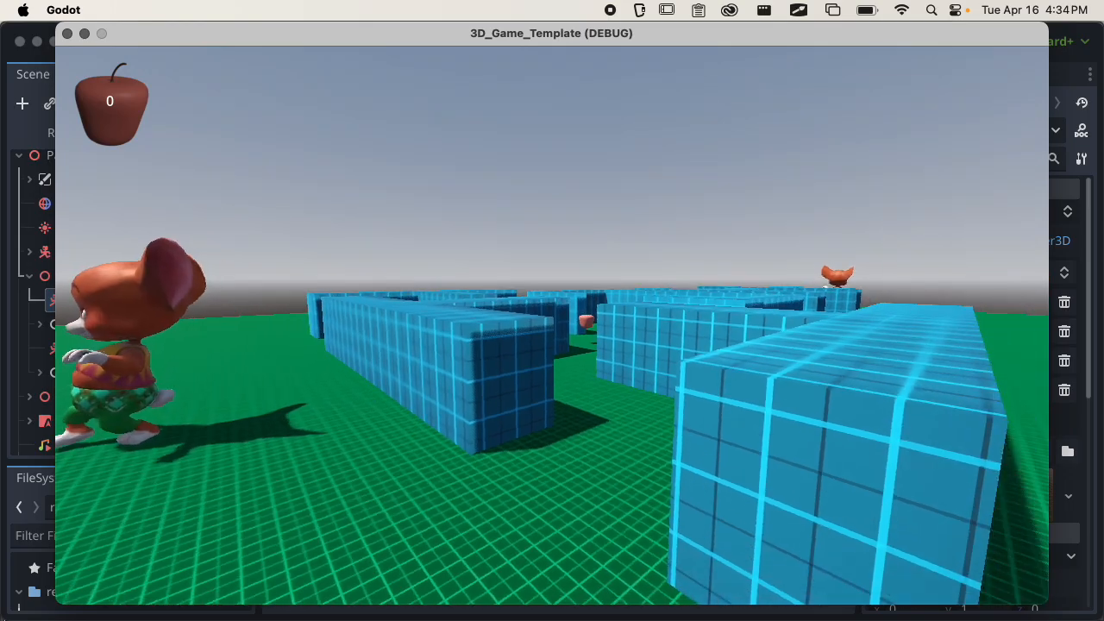
key("f")
key("w")
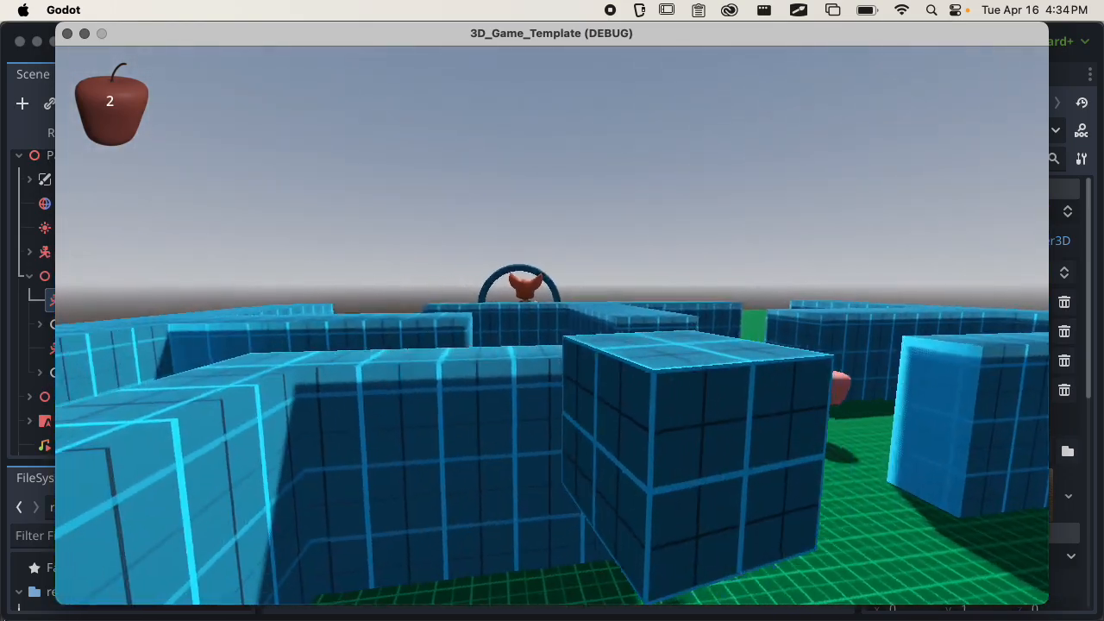
key("w")
key("f")
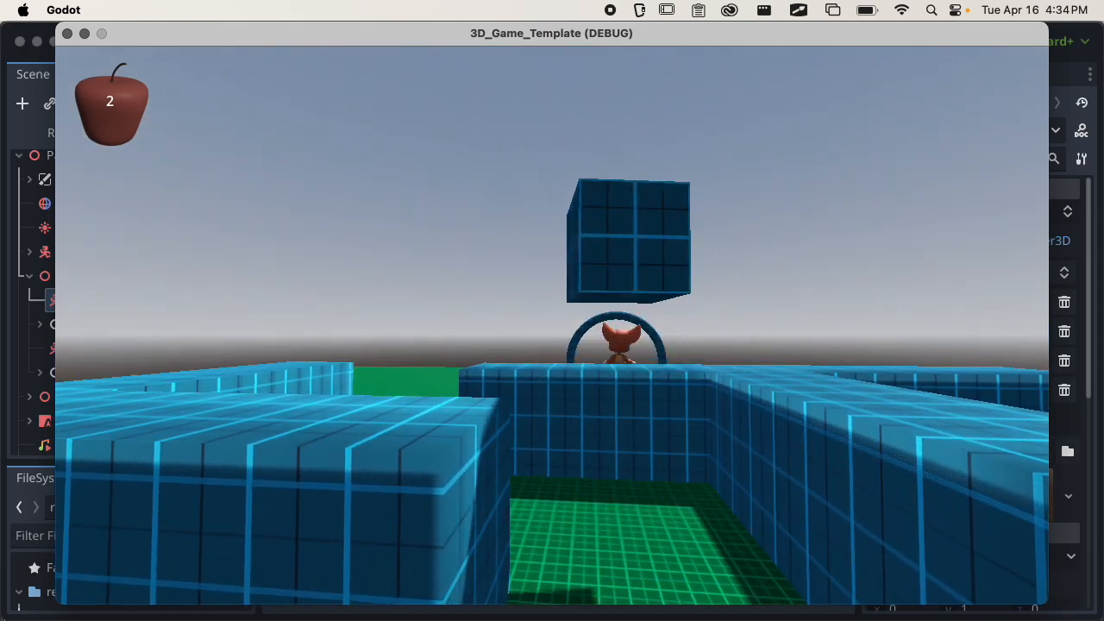
key("w")
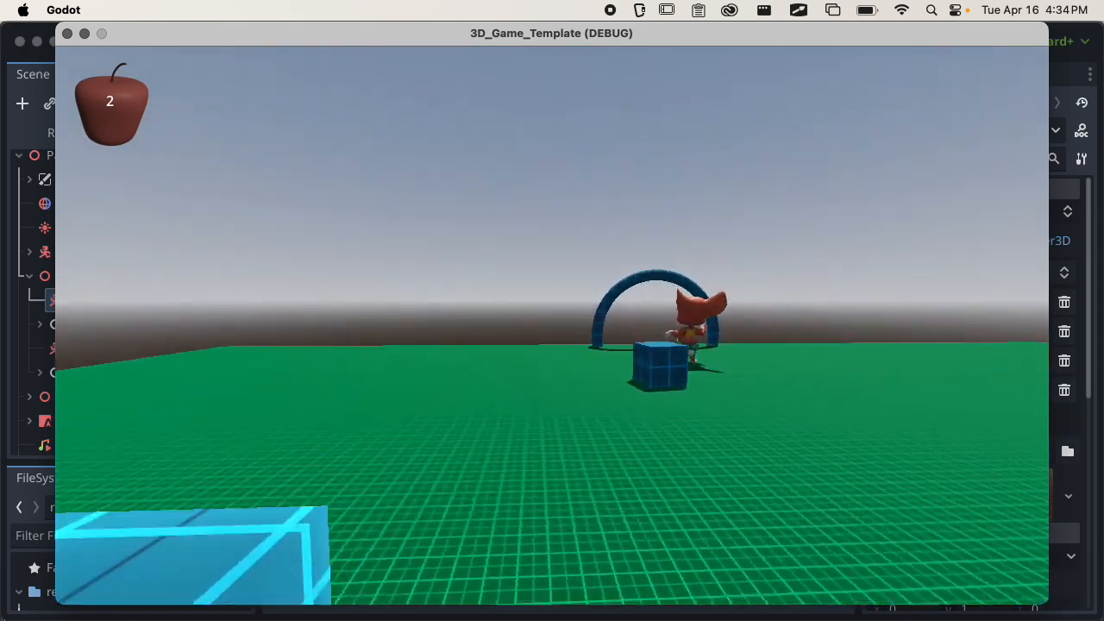
key("w")
key("f")
key("f")
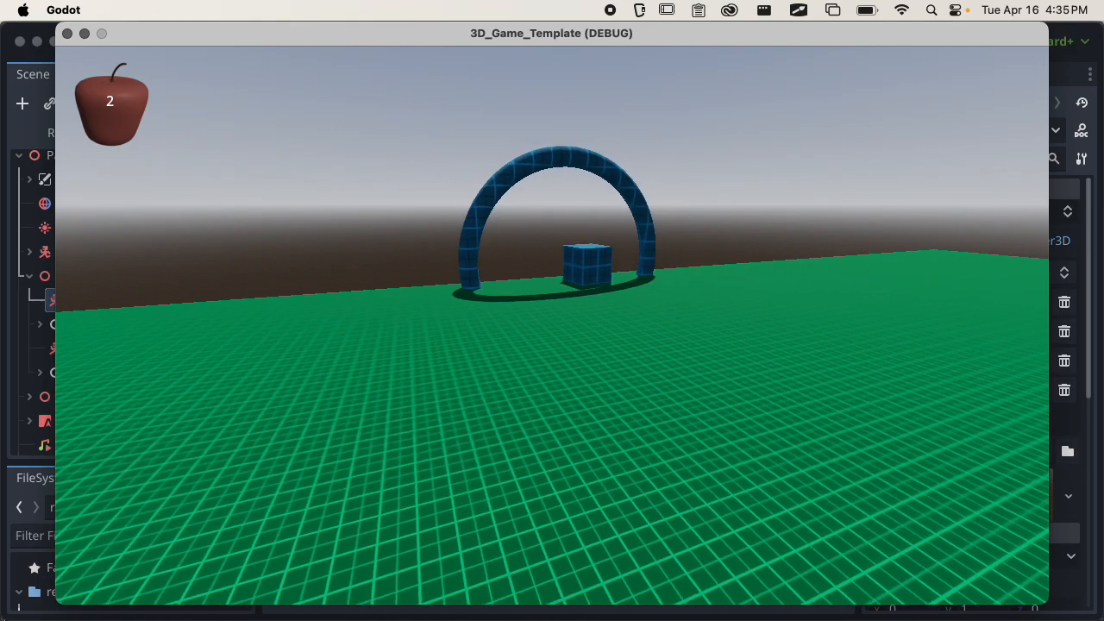
Retrieve the box near the arch and take it along the maze toward the second ghost.
key("w")
key("f")
key("s")
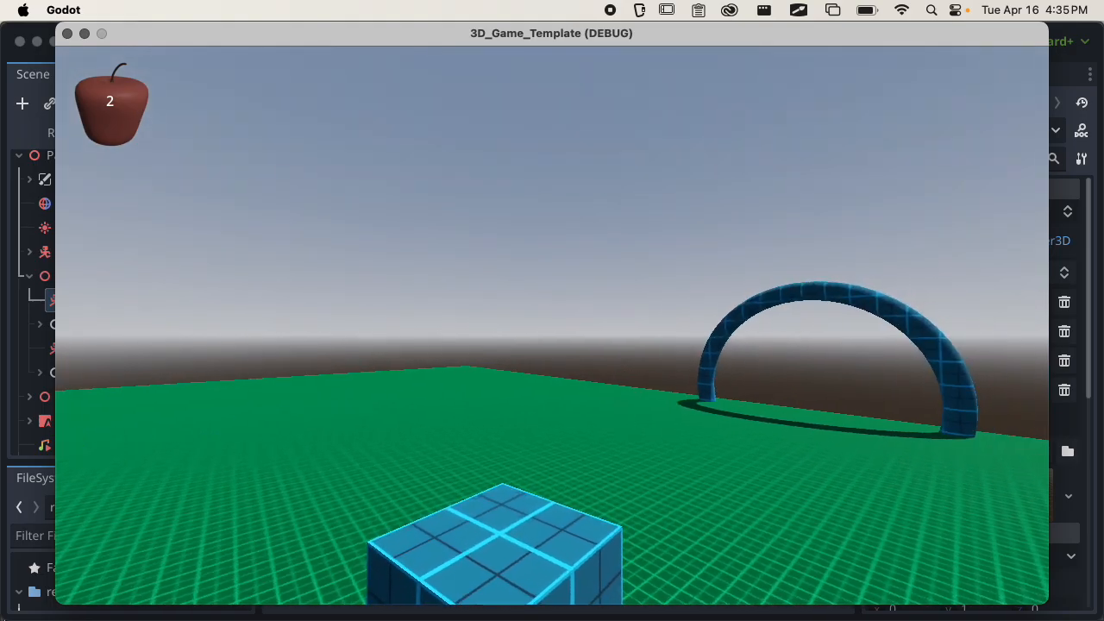
key("f")
key("w")
key("w")
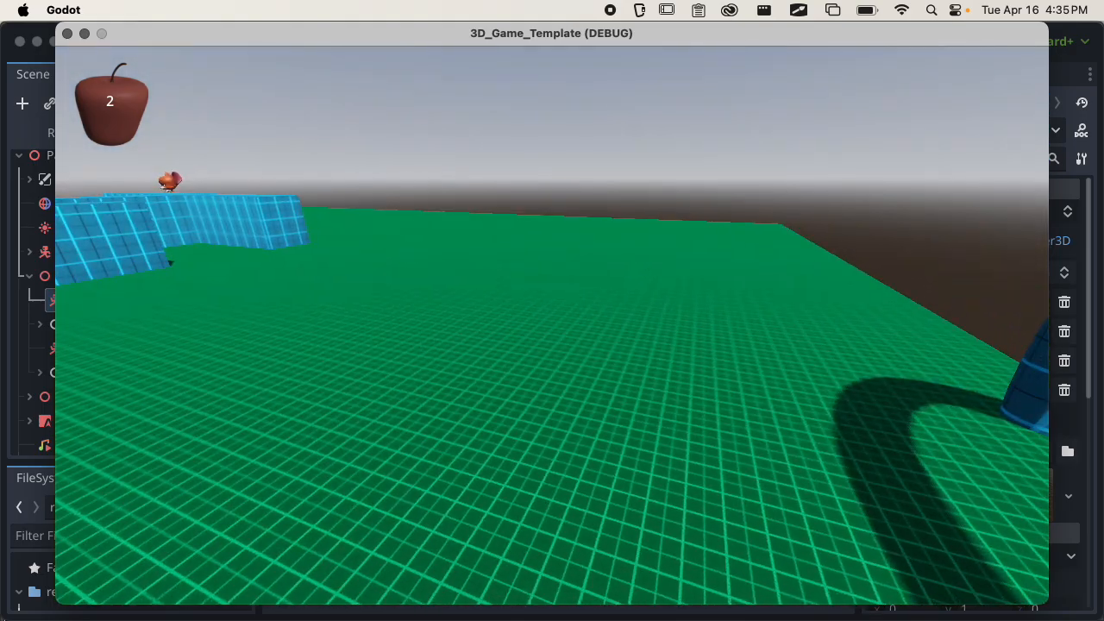
key("w")
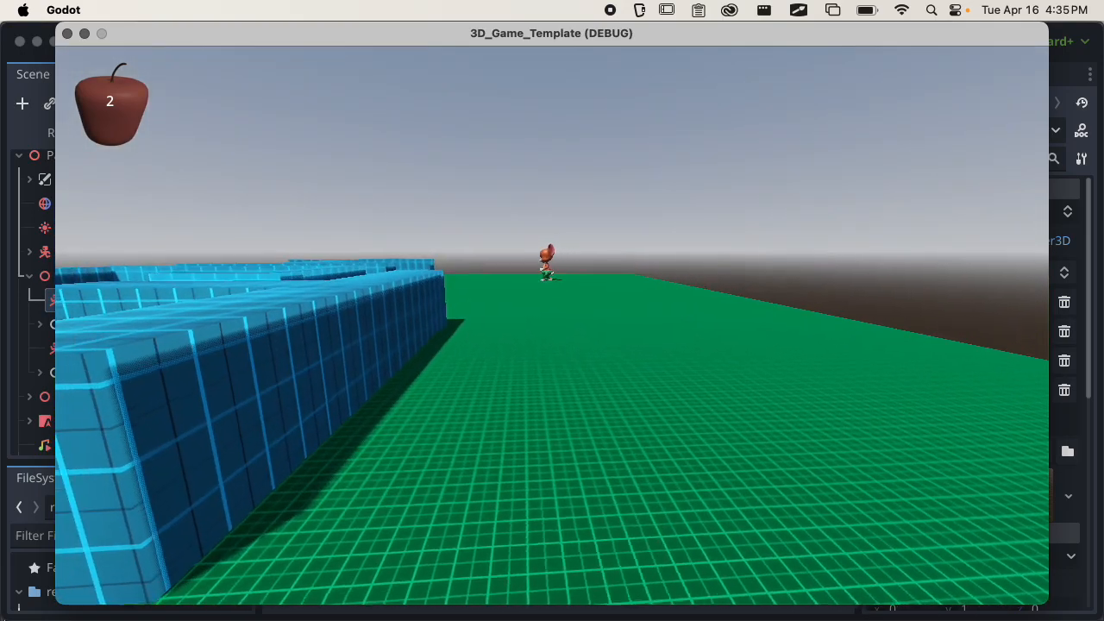
key("w")
key("w")
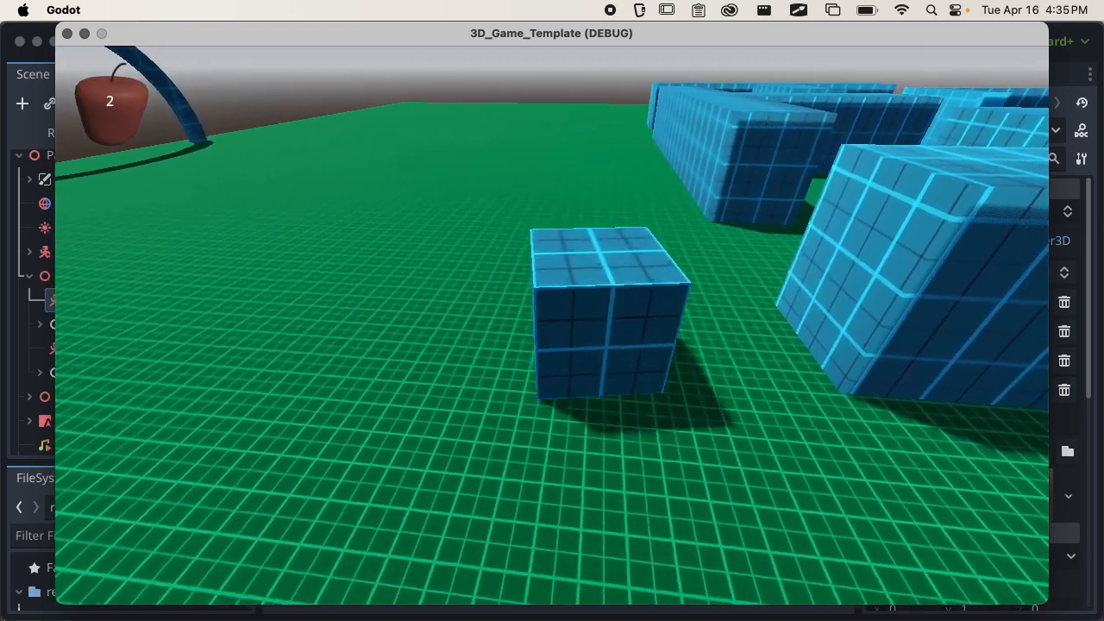
key("w")
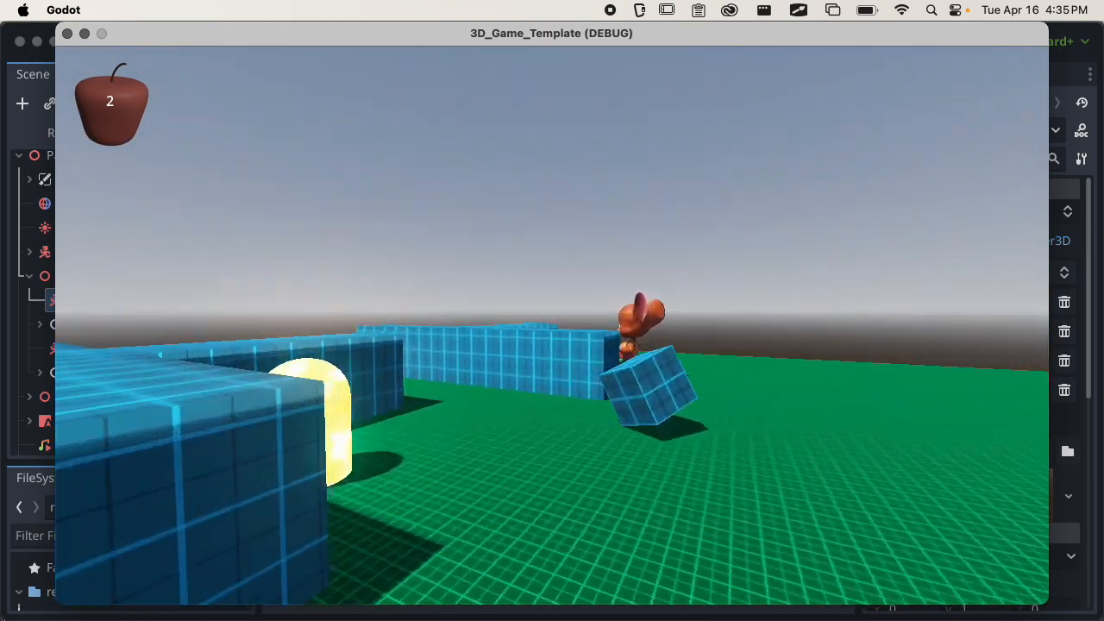
Approach the second ghost on the open ground, throw the box at it, and back away.
key("w")
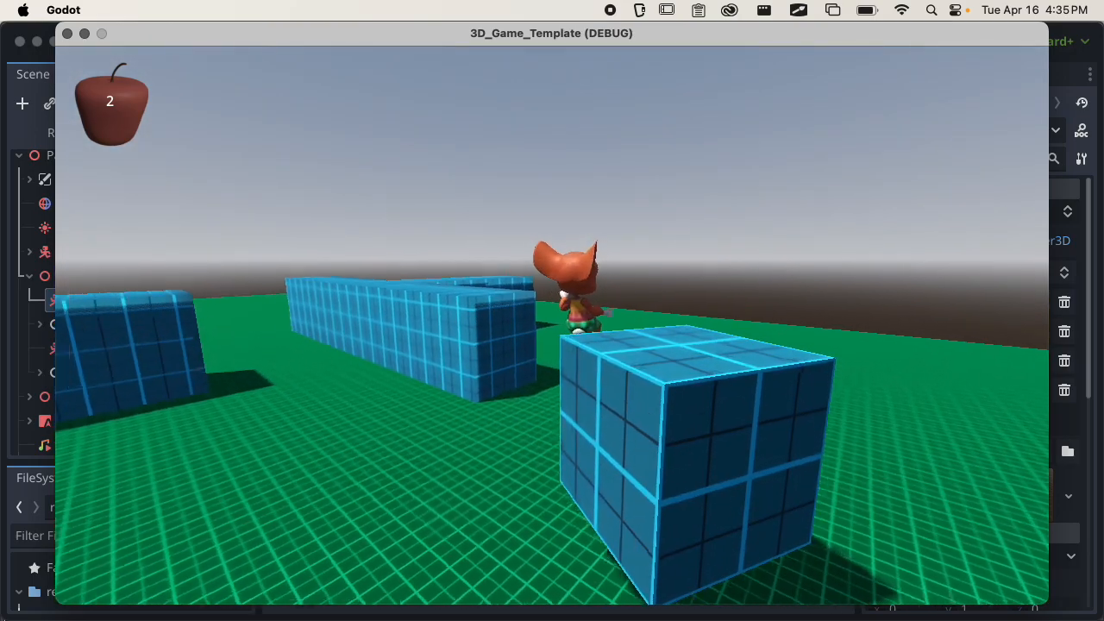
key("w")
key("f")
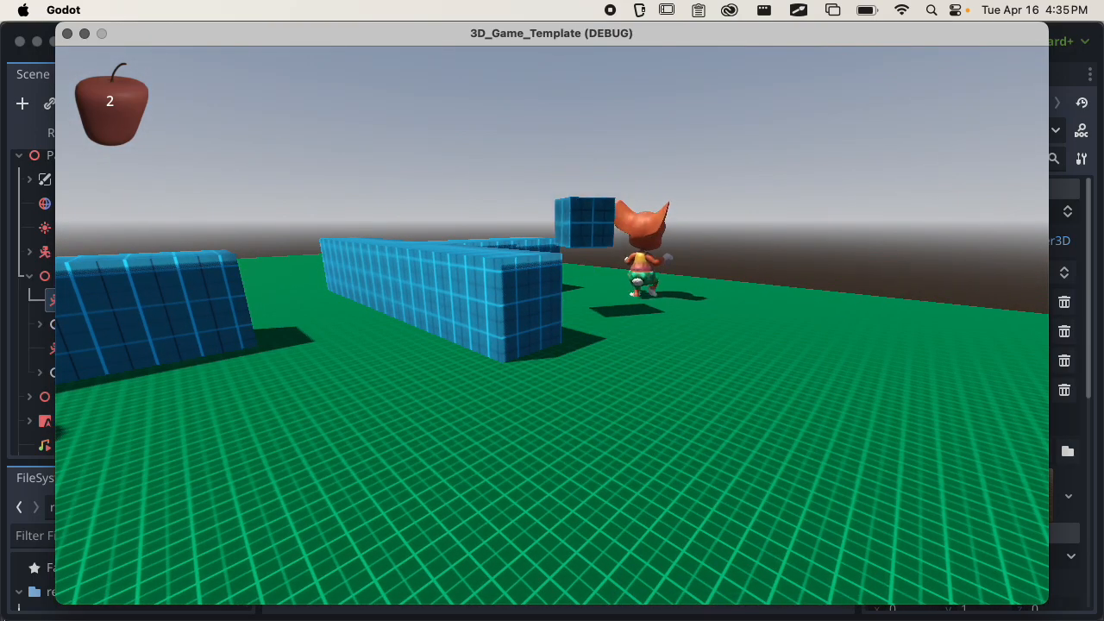
key("w")
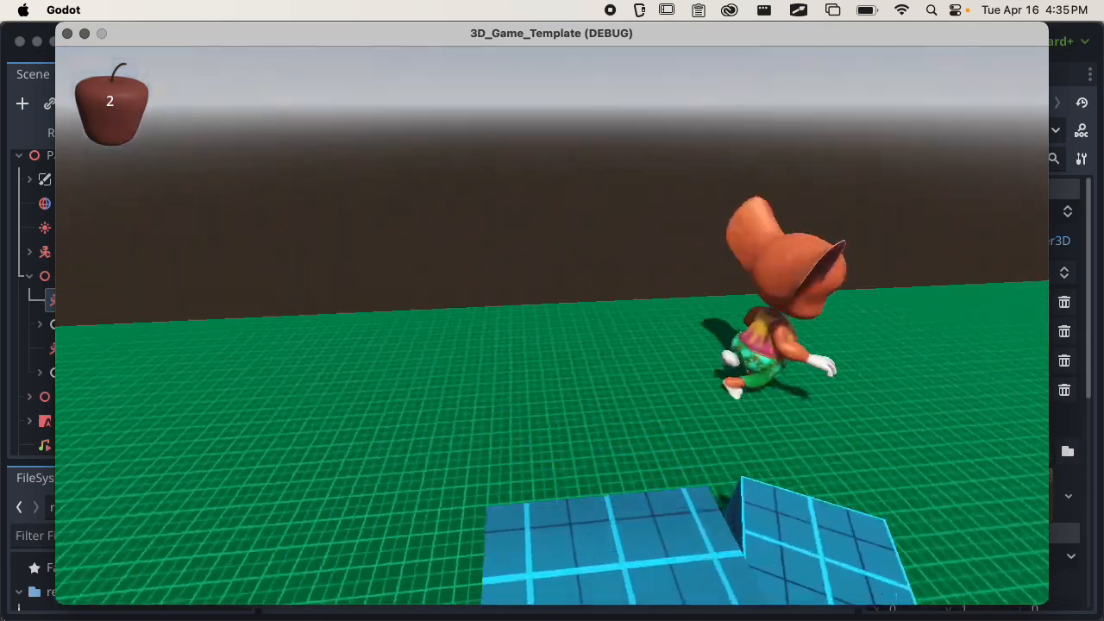
key("s")
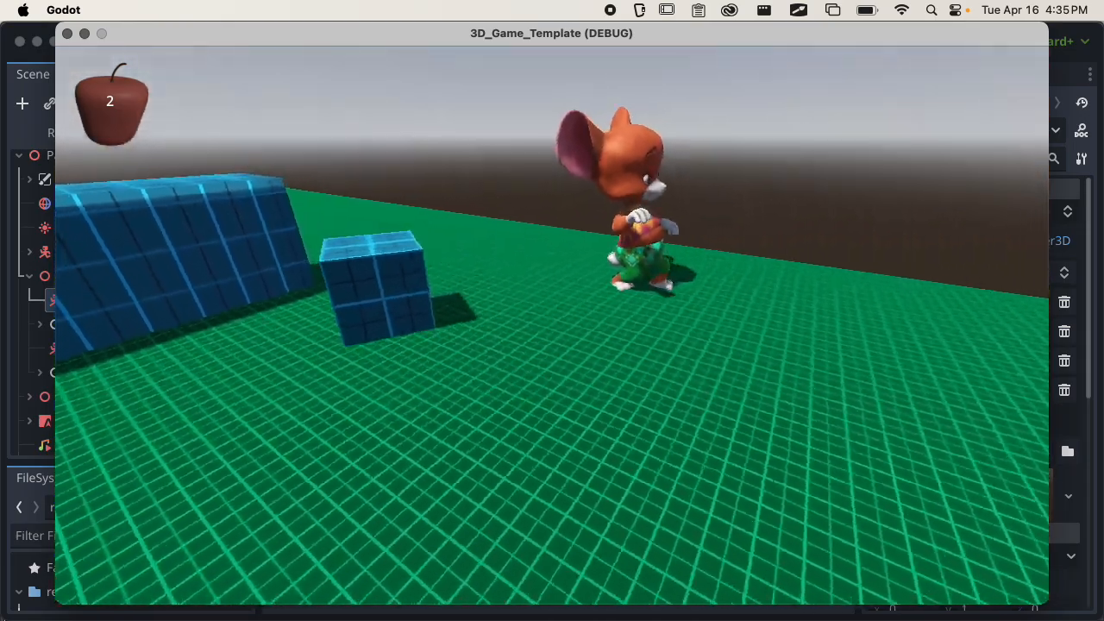
Pick the box up again, line it up with the chasing ghost, and throw it to test the explosion.
key("w")
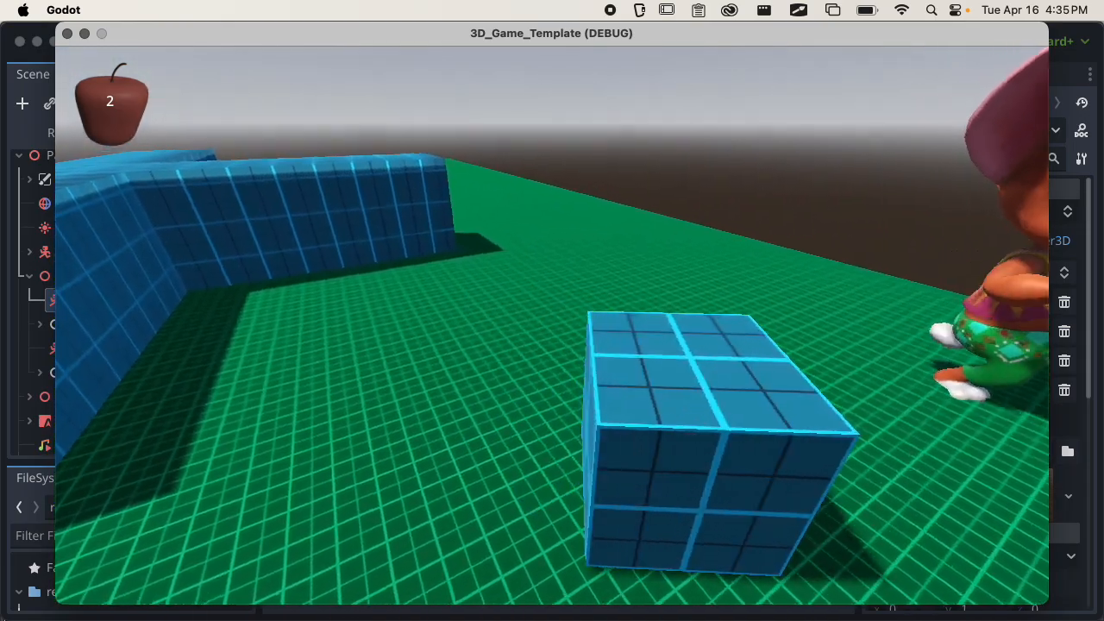
key("w")
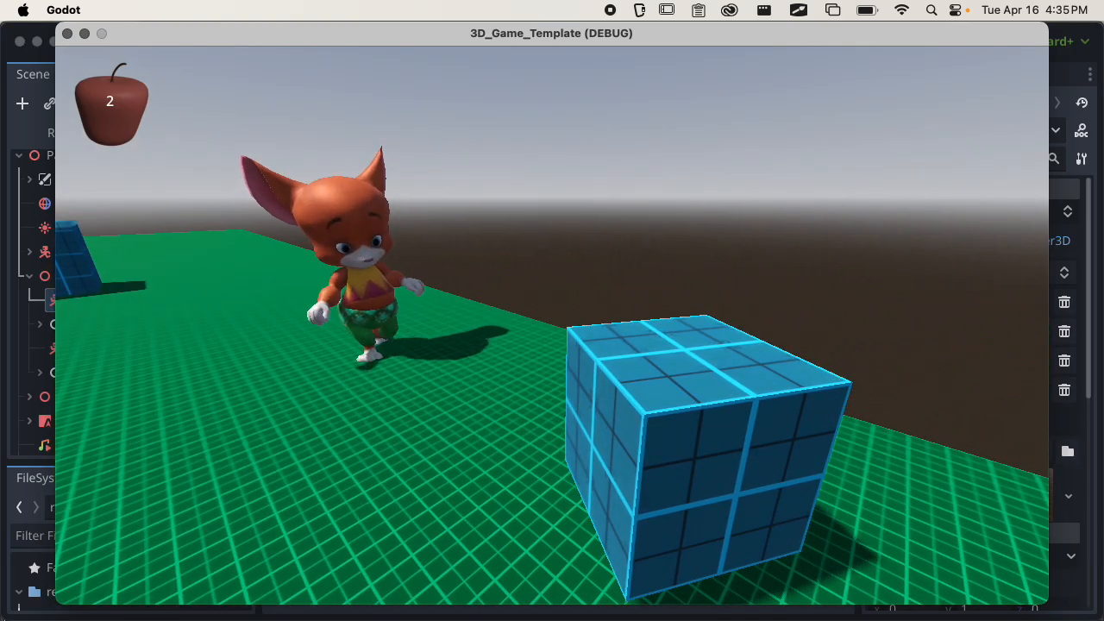
key("s")
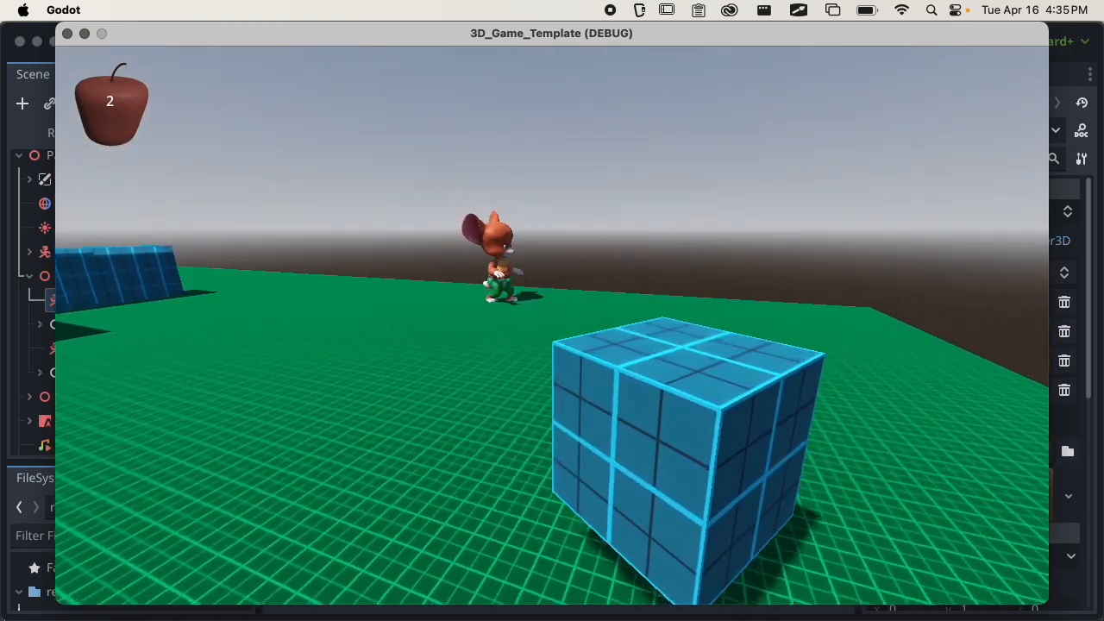
key("w")
key("w")
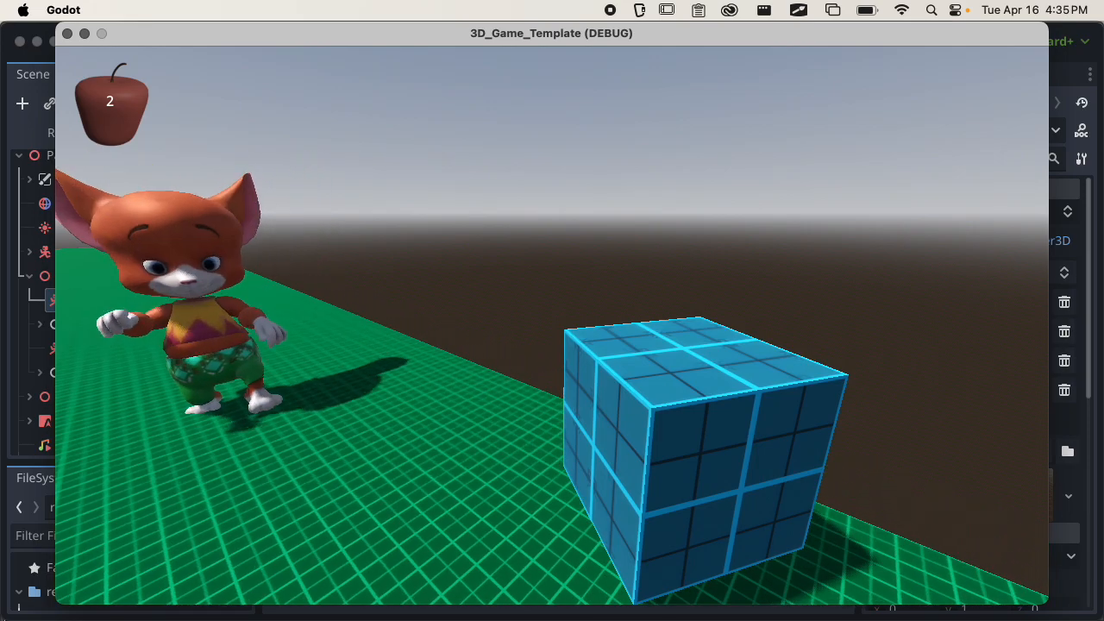
key("s")
key("s")
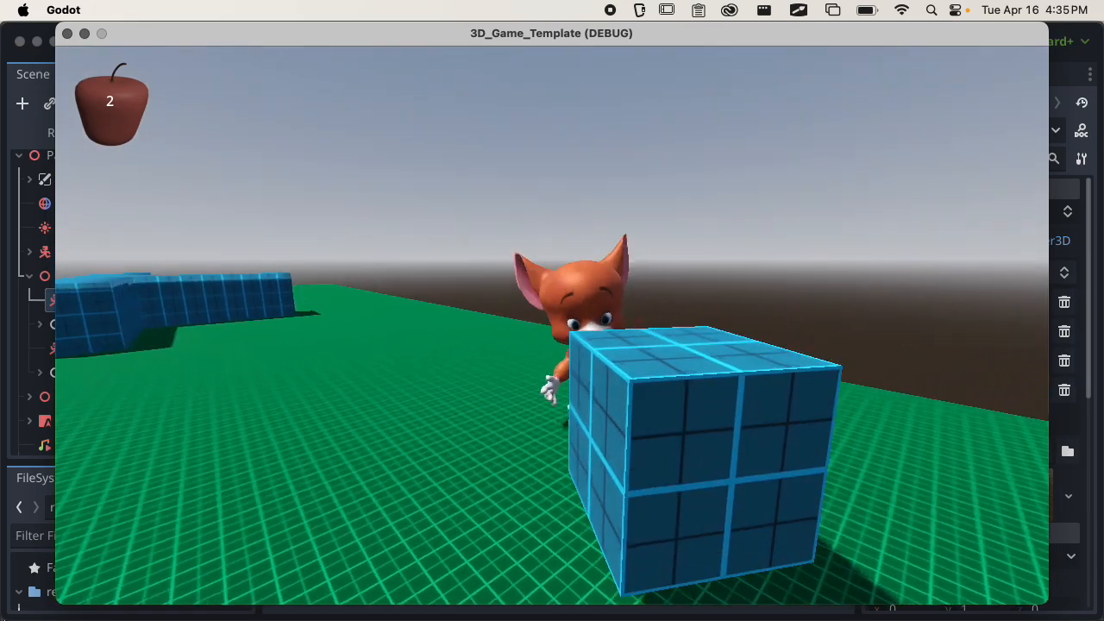
key("e")
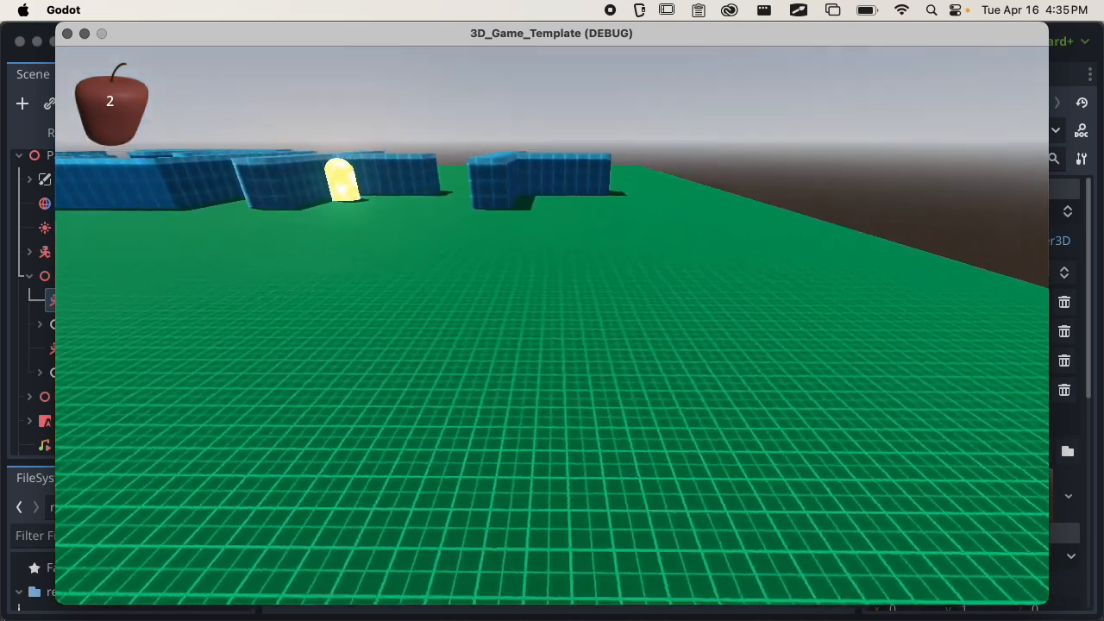
Quit the game, hide the output log, and collapse the Enemies branch of pac_man_scene.
key("super+q")
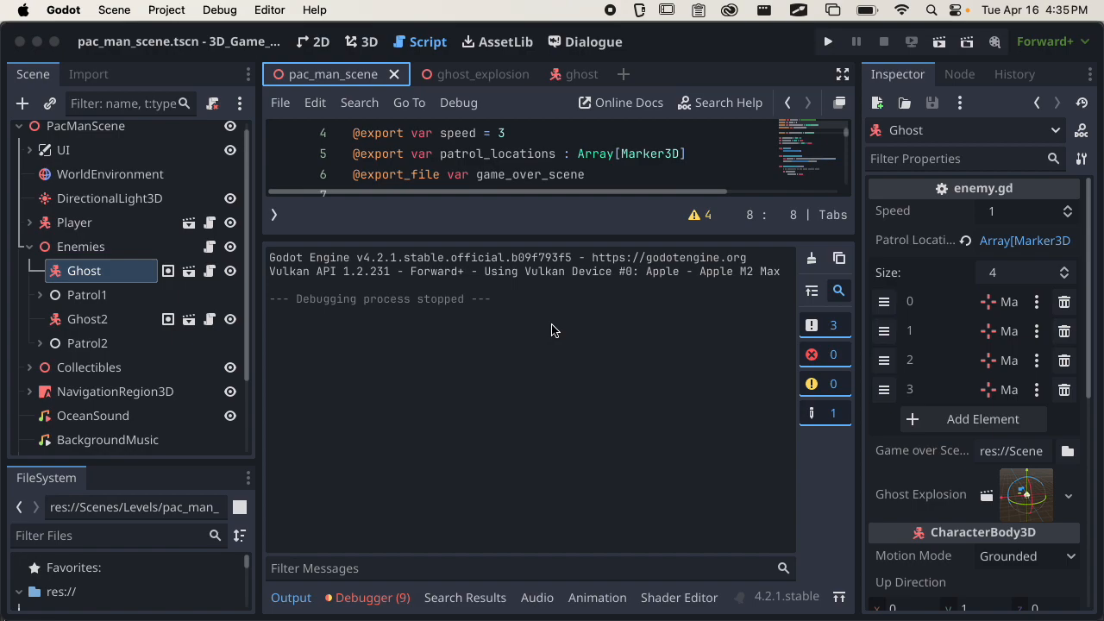
left_click(287, 596)
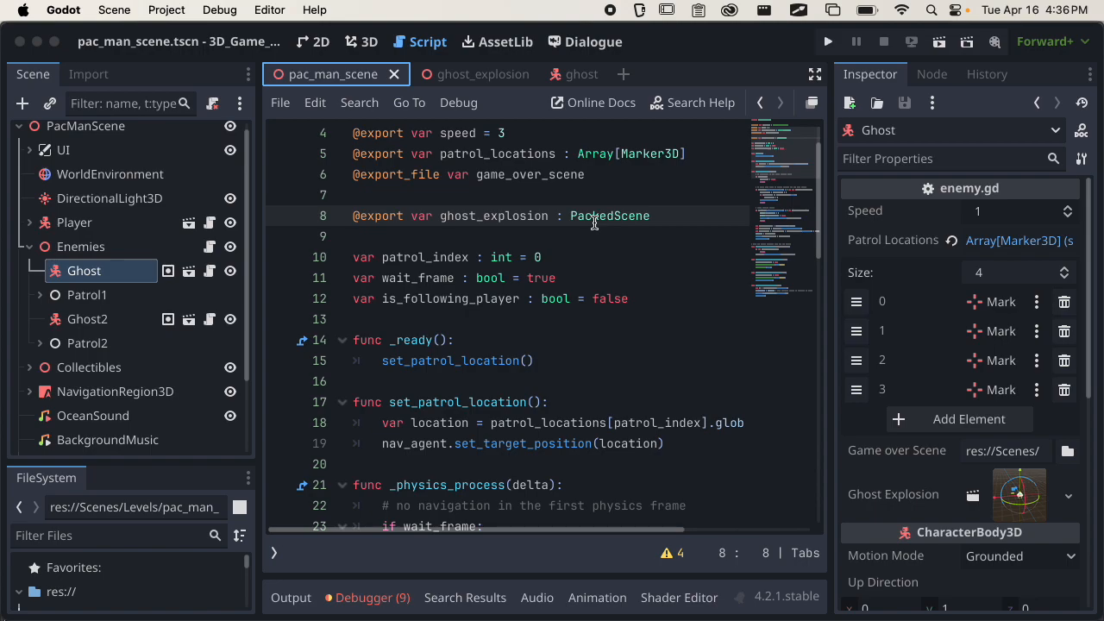
left_click(30, 247)
scroll(92, 265, "up", 1)
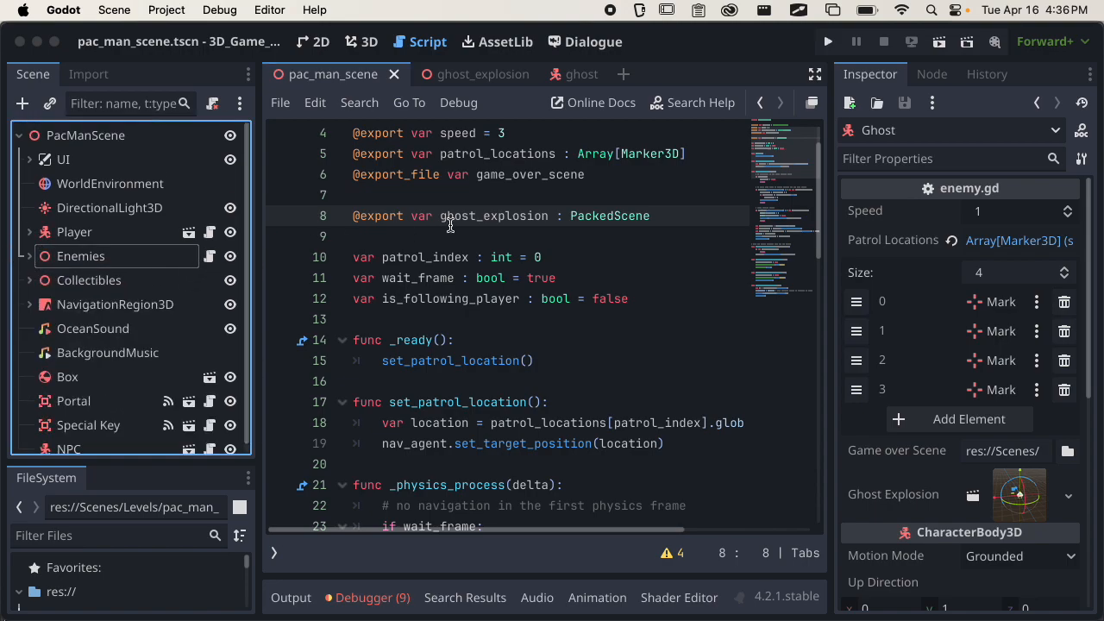
Save the scene and review the explosion-spawning code in the _on_hitbox_body_entered function of the enemy script.
key("super+s")
left_click_drag(823, 170, 828, 457)
left_click_drag(500, 476, 328, 400)
left_click(618, 388)
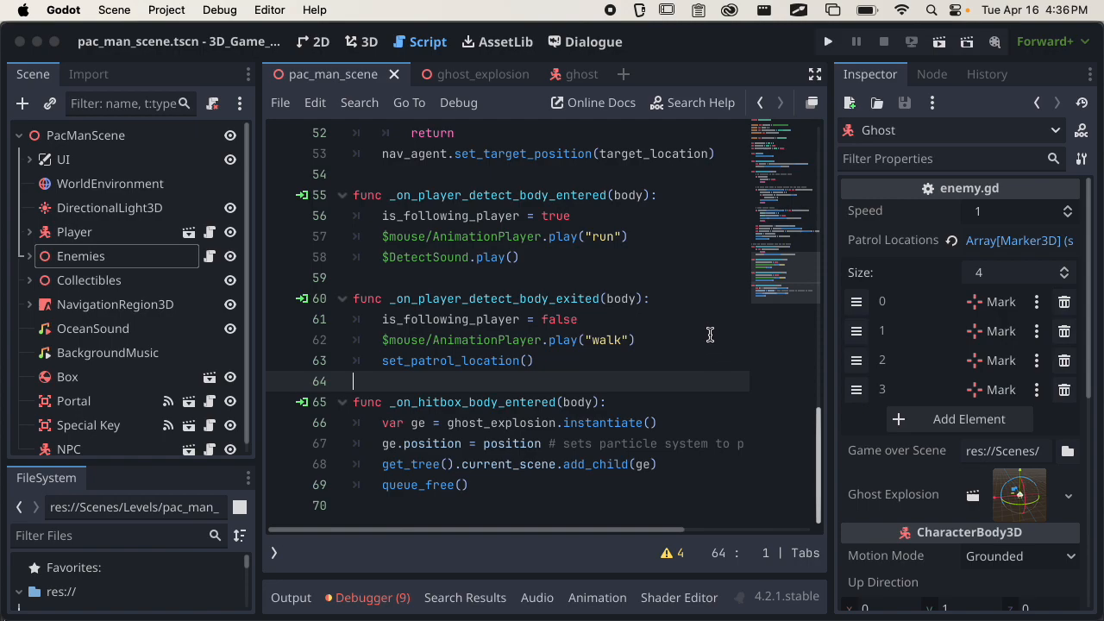
Open the Player scene with the script on its root node, go to the script's beginning, and widen the code area.
left_click(95, 241)
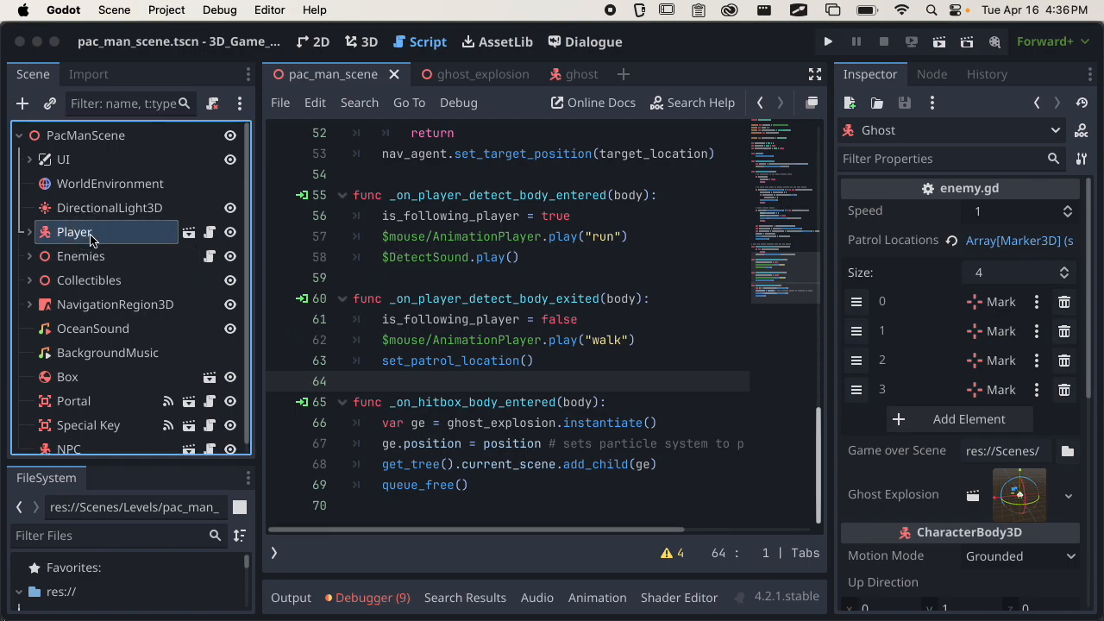
left_click(190, 234)
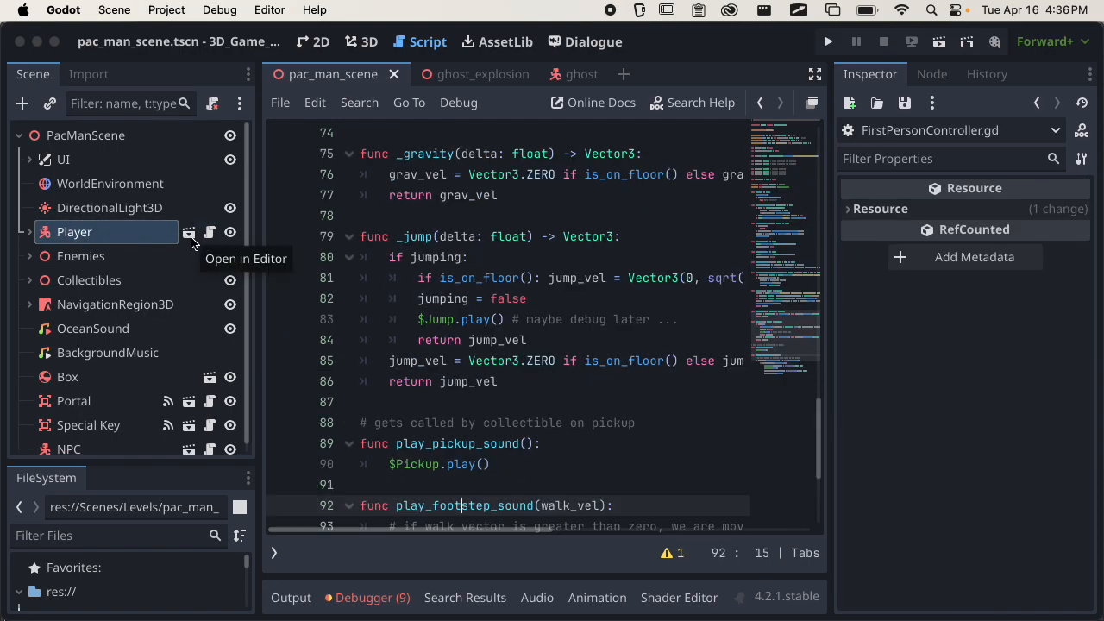
left_click(189, 233)
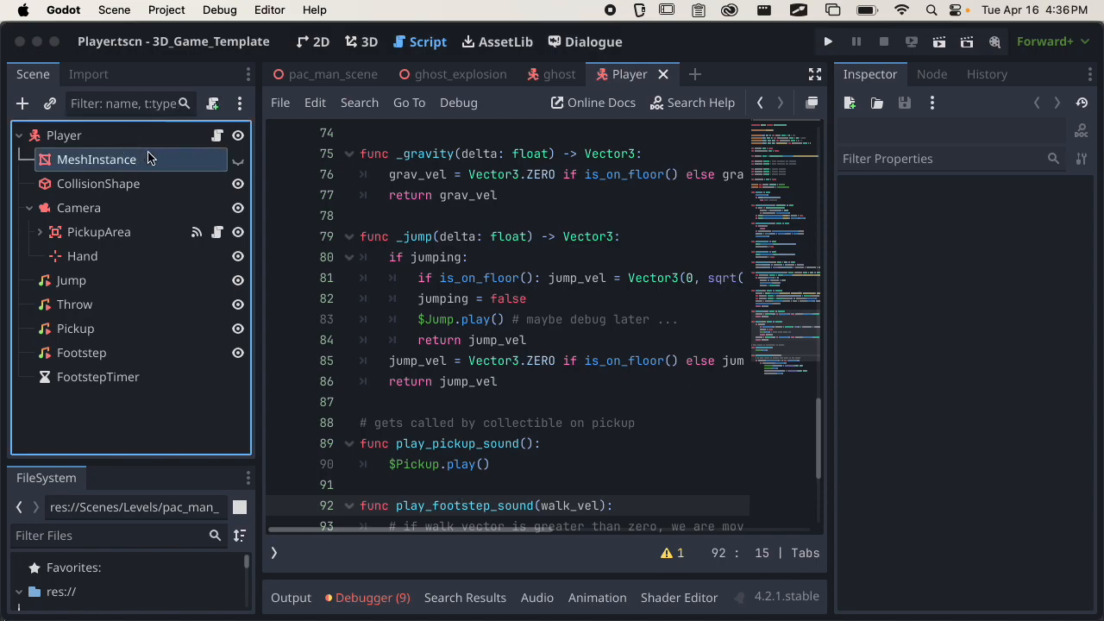
left_click(177, 135)
left_click(218, 135)
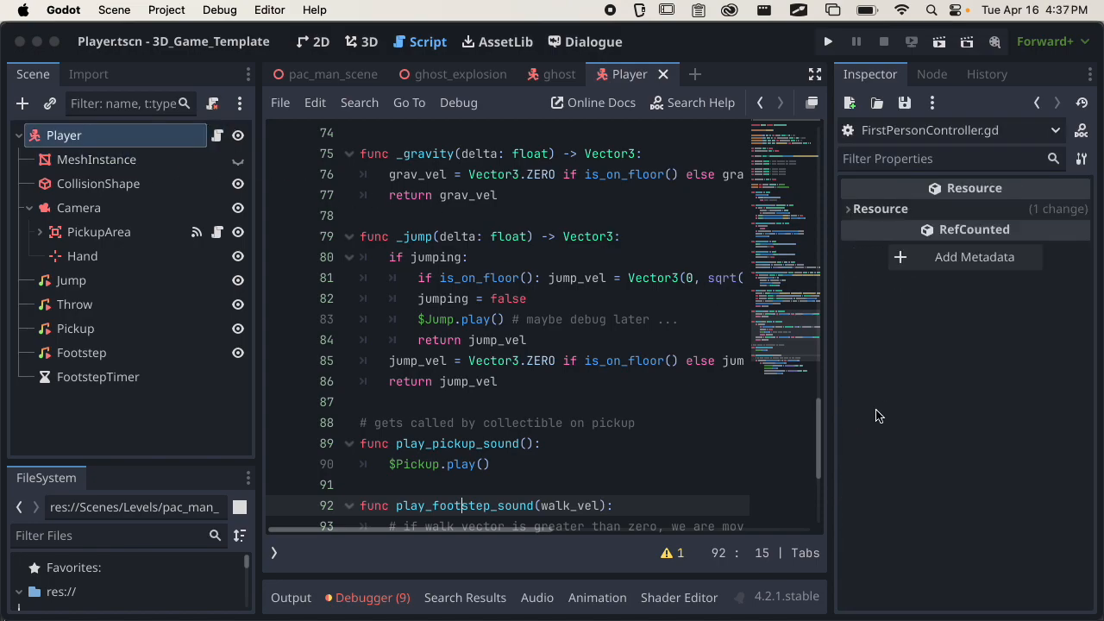
left_click_drag(821, 428, 788, 185)
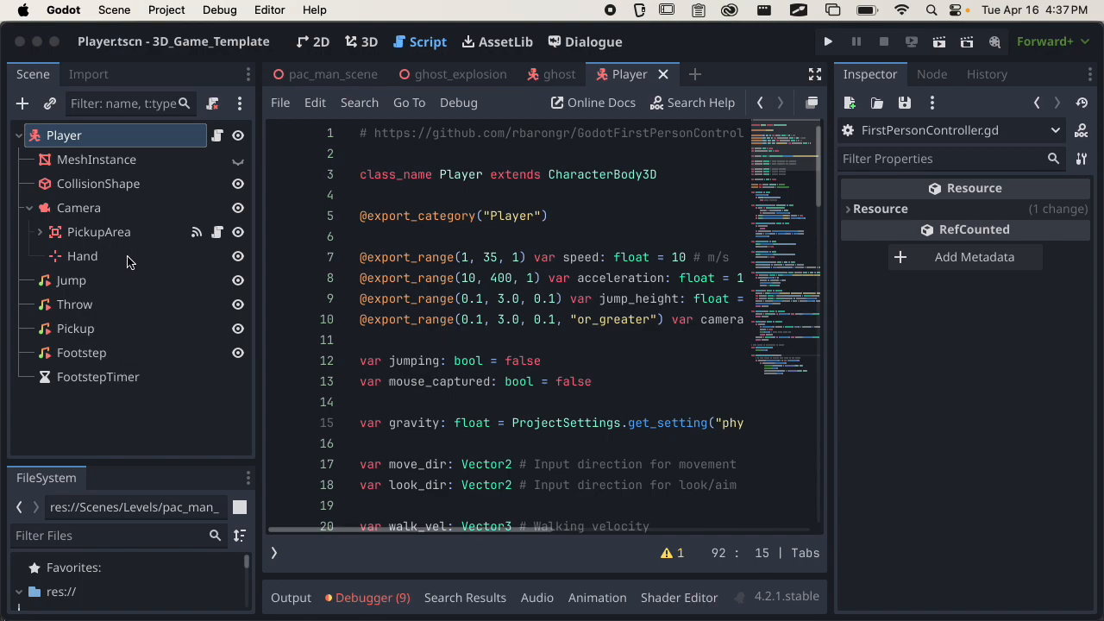
left_click_drag(831, 338, 907, 338)
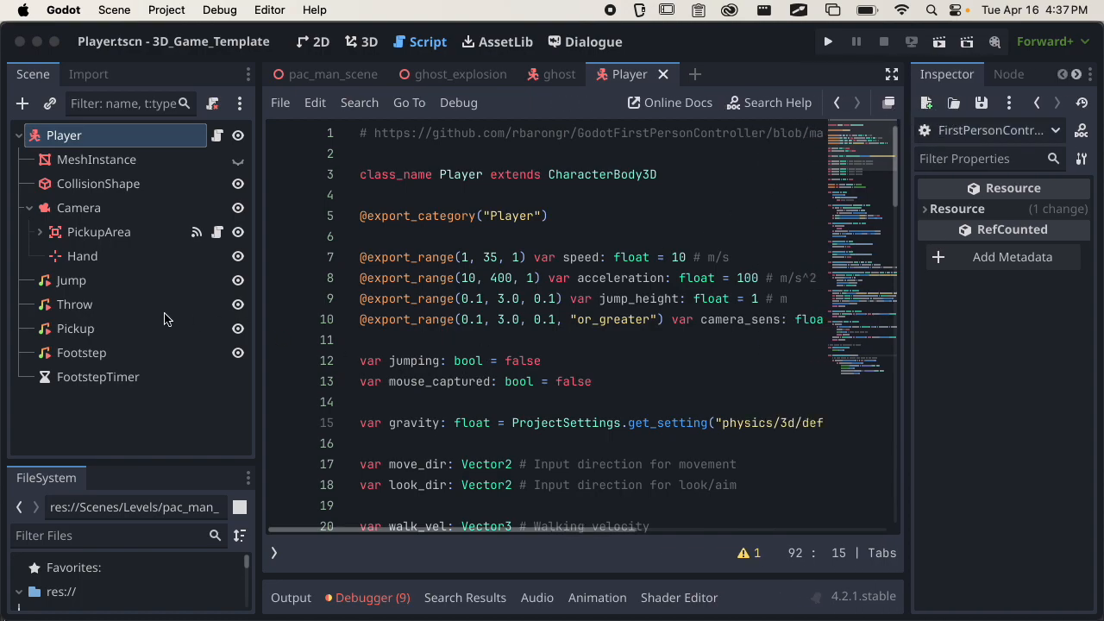
Check the FootstepTimer node's settings and read through the player script to the _walk function's footstep sound call.
left_click(101, 376)
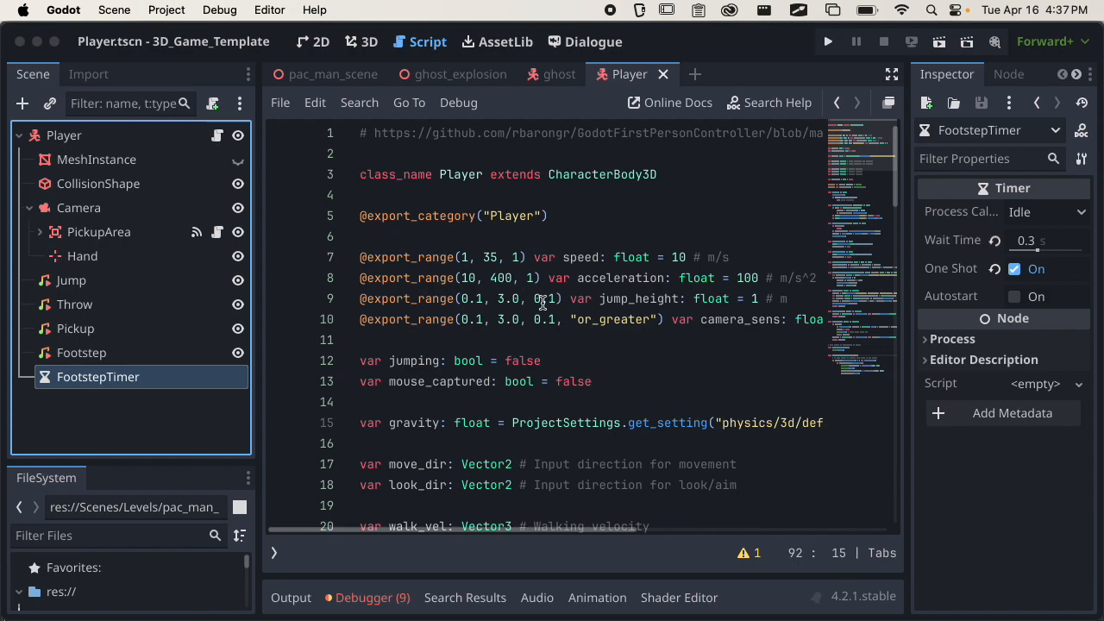
scroll(526, 325, "down", 2)
scroll(526, 326, "down", 4)
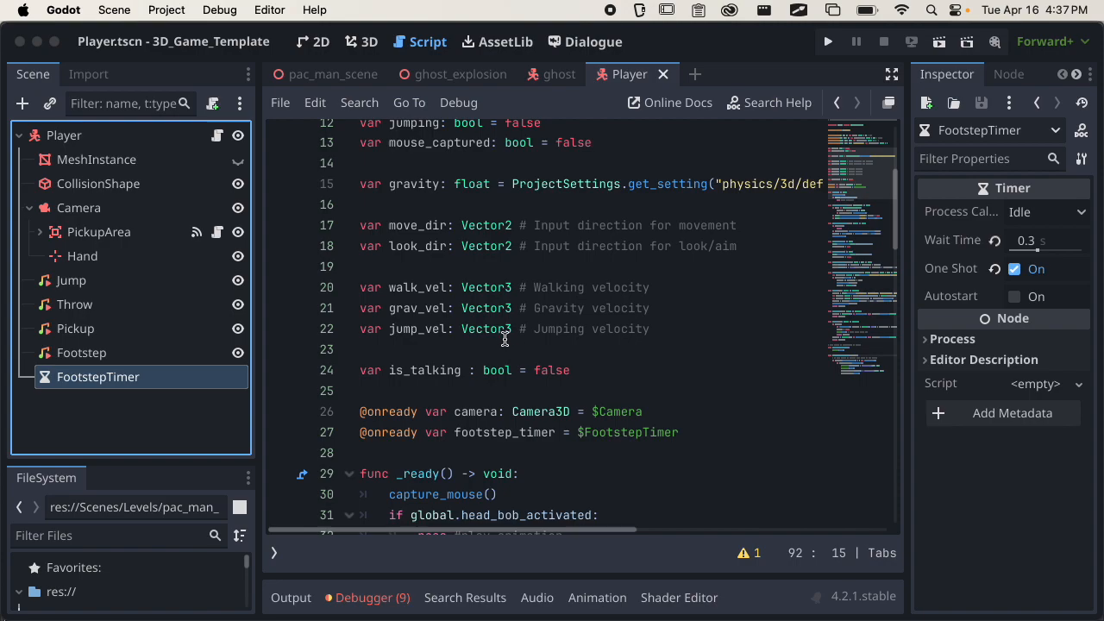
scroll(481, 343, "down", 5)
scroll(482, 343, "down", 15)
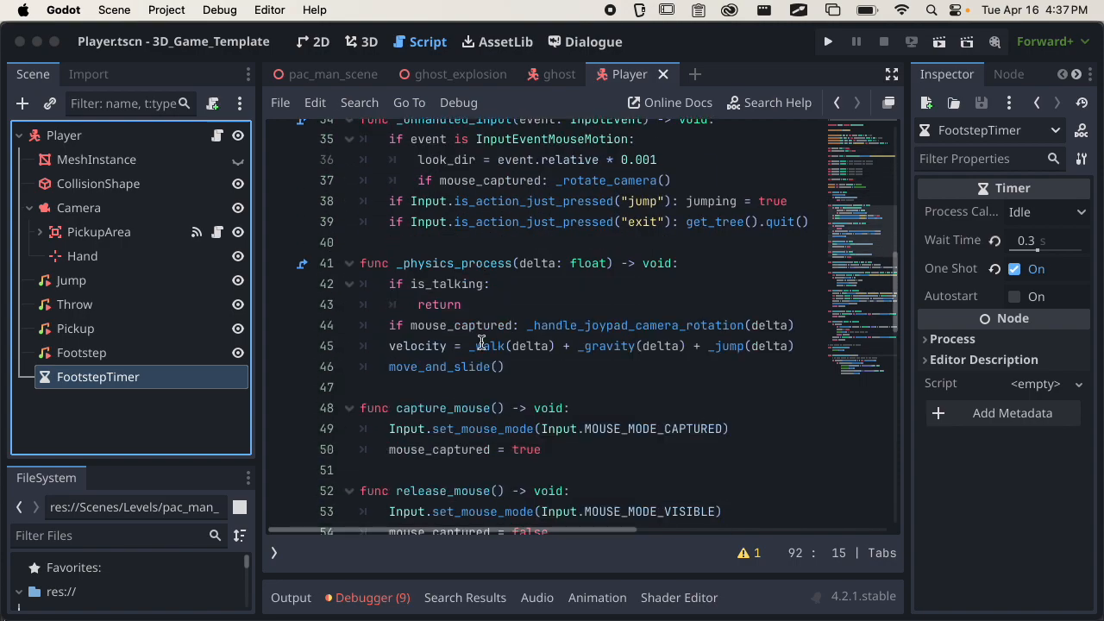
scroll(496, 337, "down", 4)
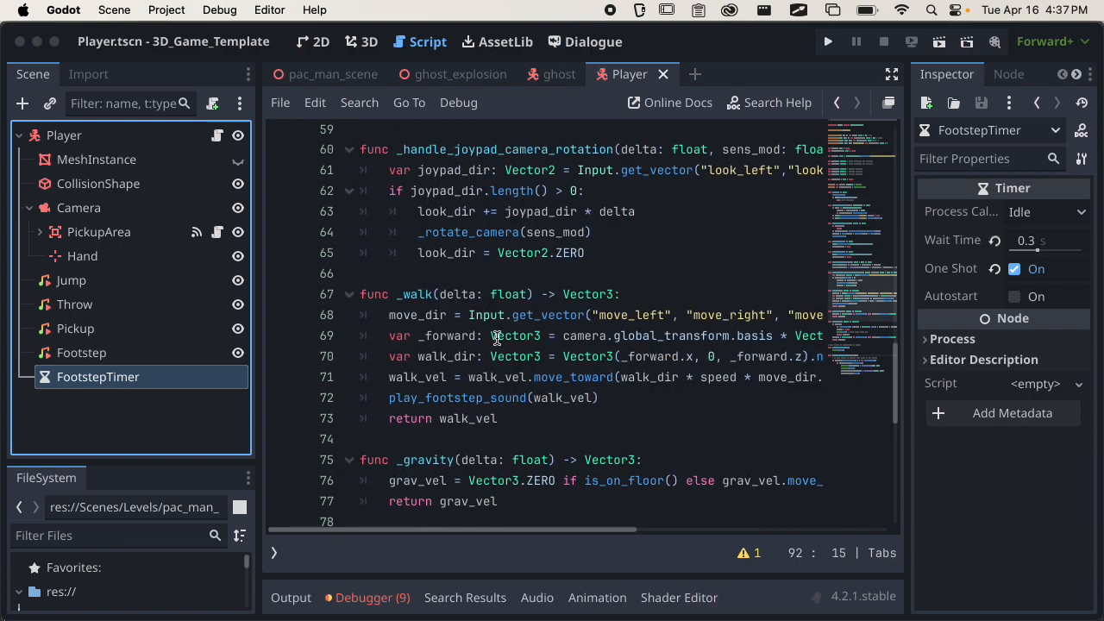
scroll(501, 379, "right", 1)
scroll(501, 380, "left", 1)
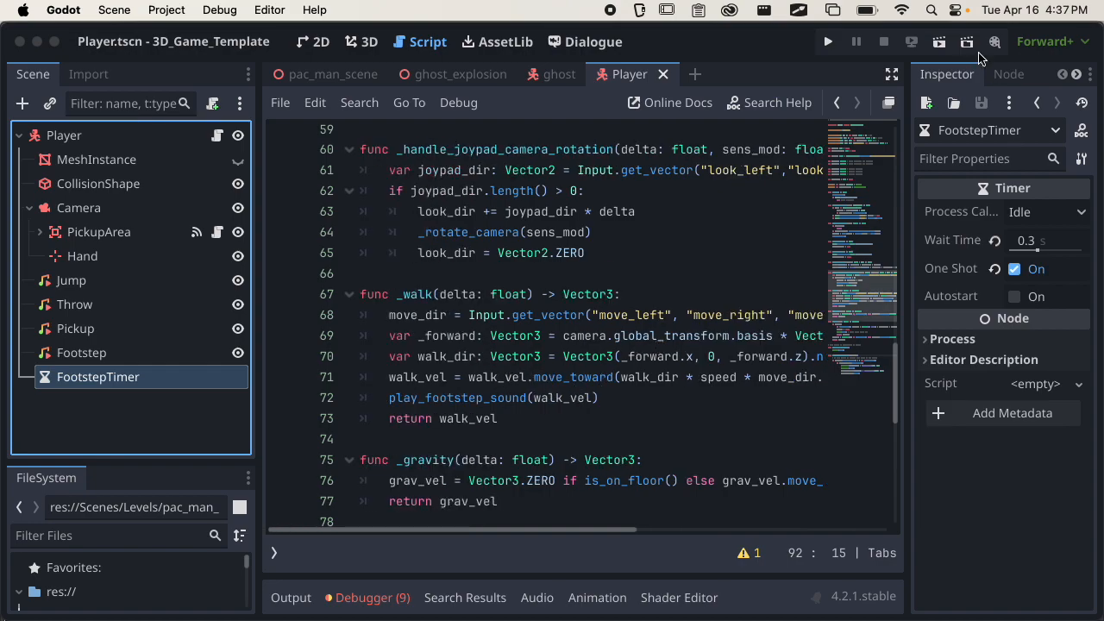
Expand the script editor to full width and examine play_footstep_sound, highlighting its condition block and the $Footstep.play() line.
left_click(893, 77)
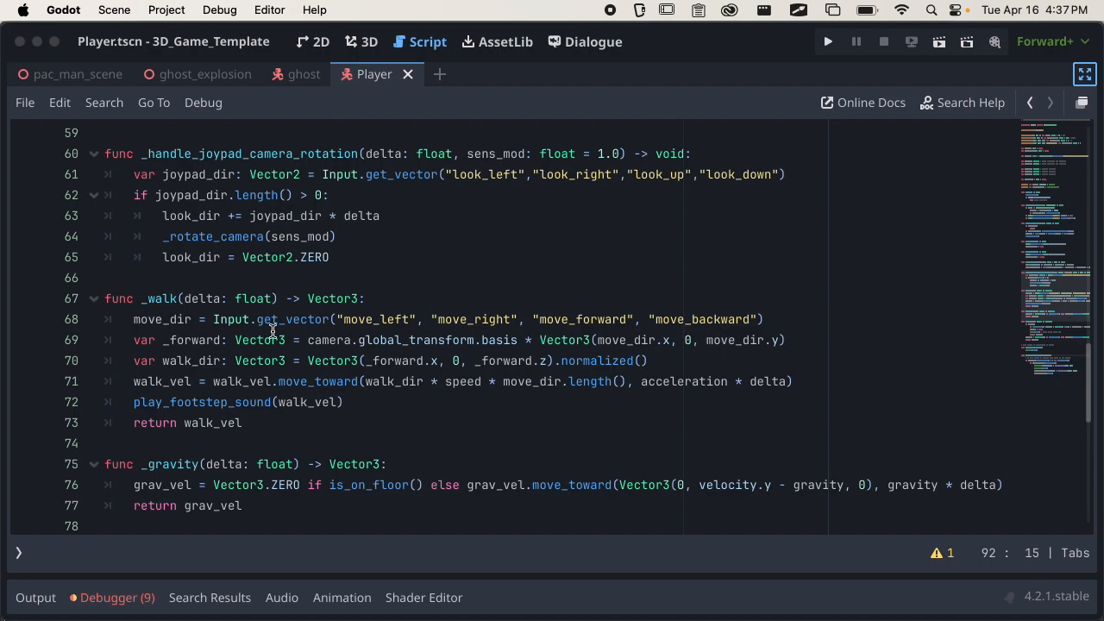
scroll(172, 384, "down", 3)
scroll(157, 387, "down", 7)
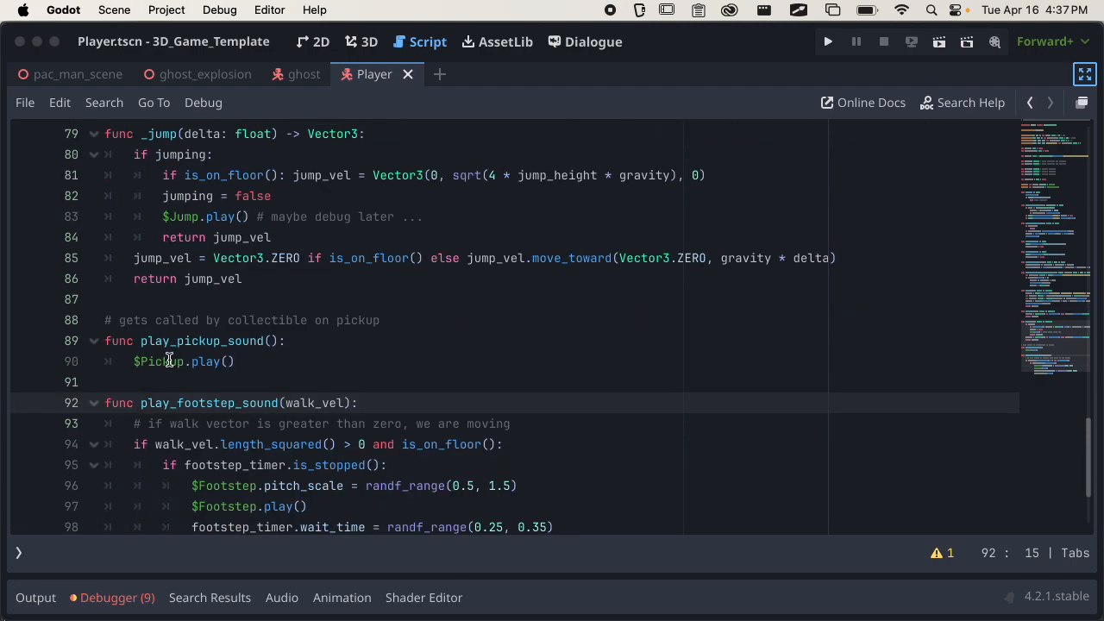
scroll(171, 362, "down", 2)
scroll(234, 354, "down", 1)
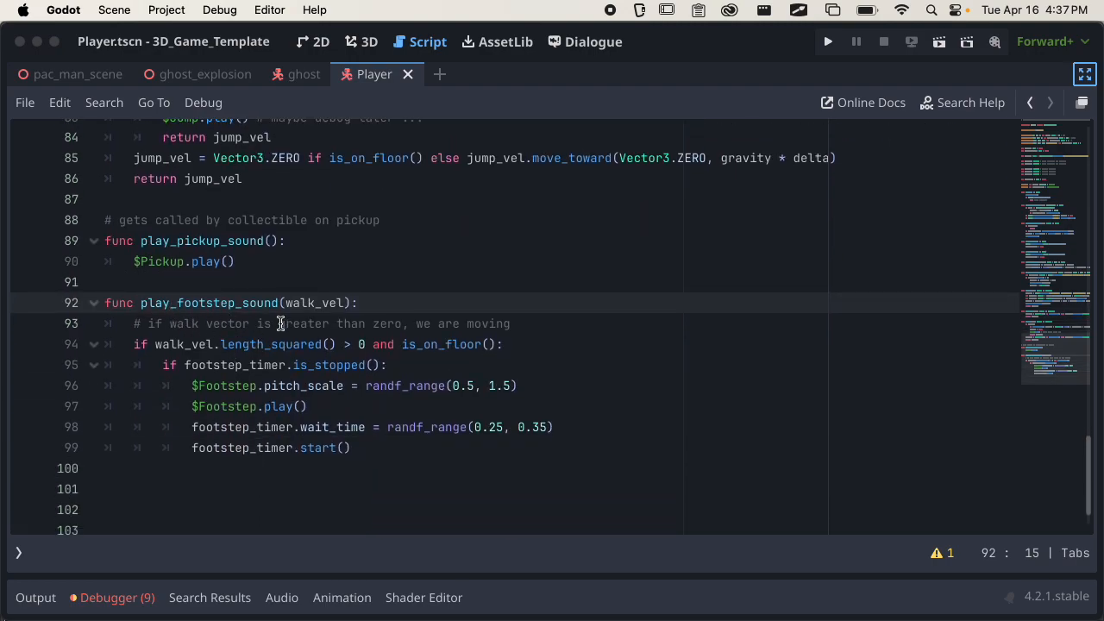
left_click(371, 445)
left_click_drag(370, 444, 130, 345)
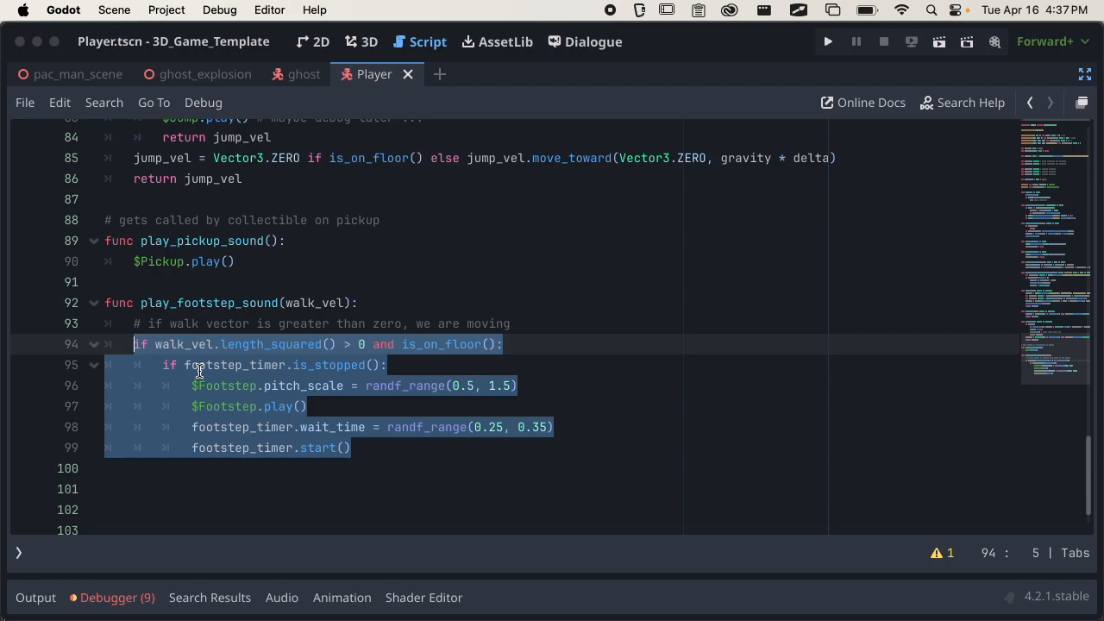
left_click(288, 406)
left_click_drag(189, 406, 330, 403)
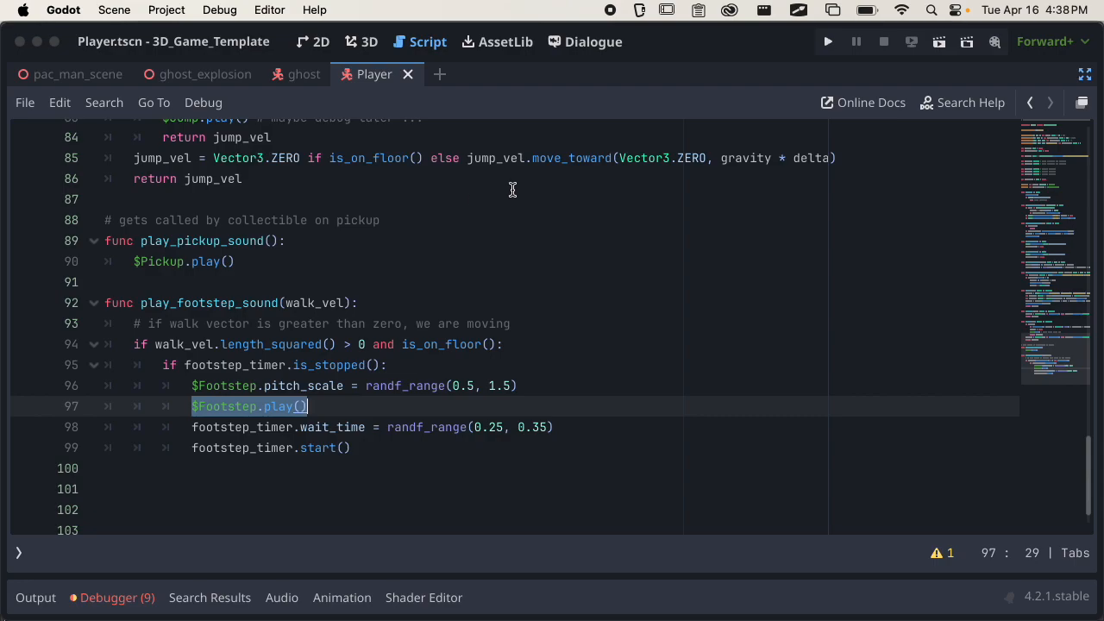
Restore the side docks, return to the beginning of the player script, and collapse the Camera branch.
left_click(1084, 75)
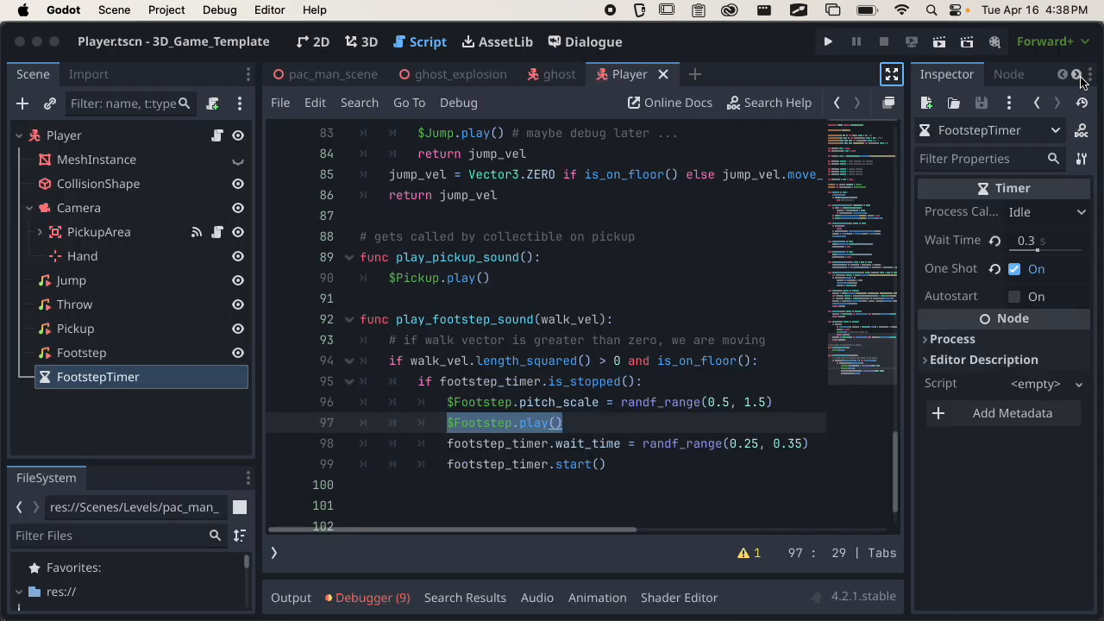
scroll(561, 337, "down", 1)
scroll(561, 336, "up", 8)
scroll(561, 336, "up", 20)
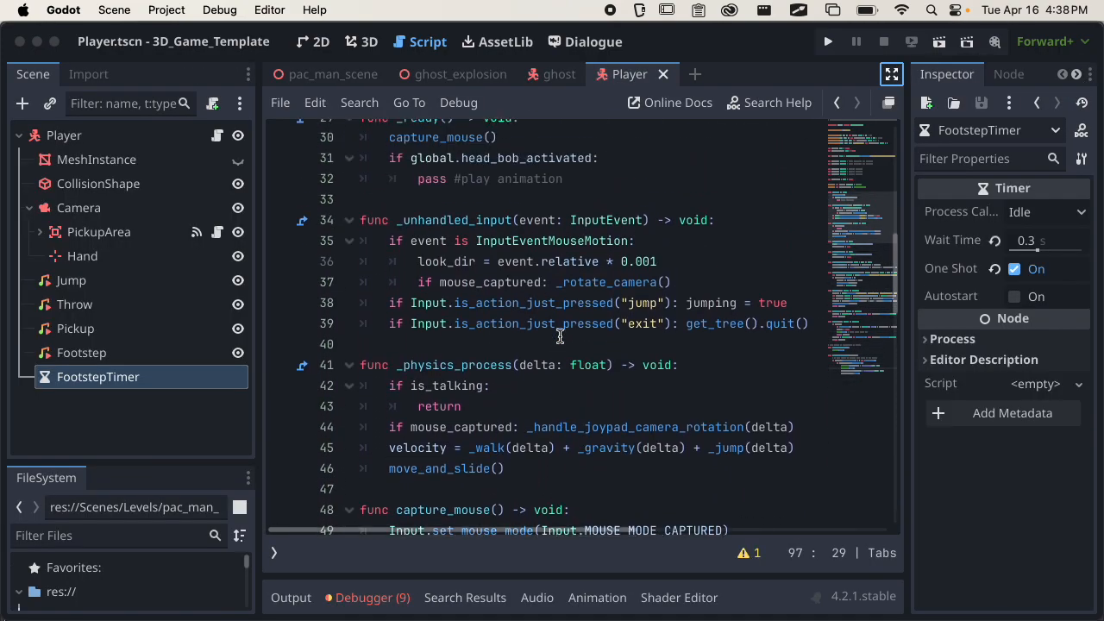
left_click(42, 217)
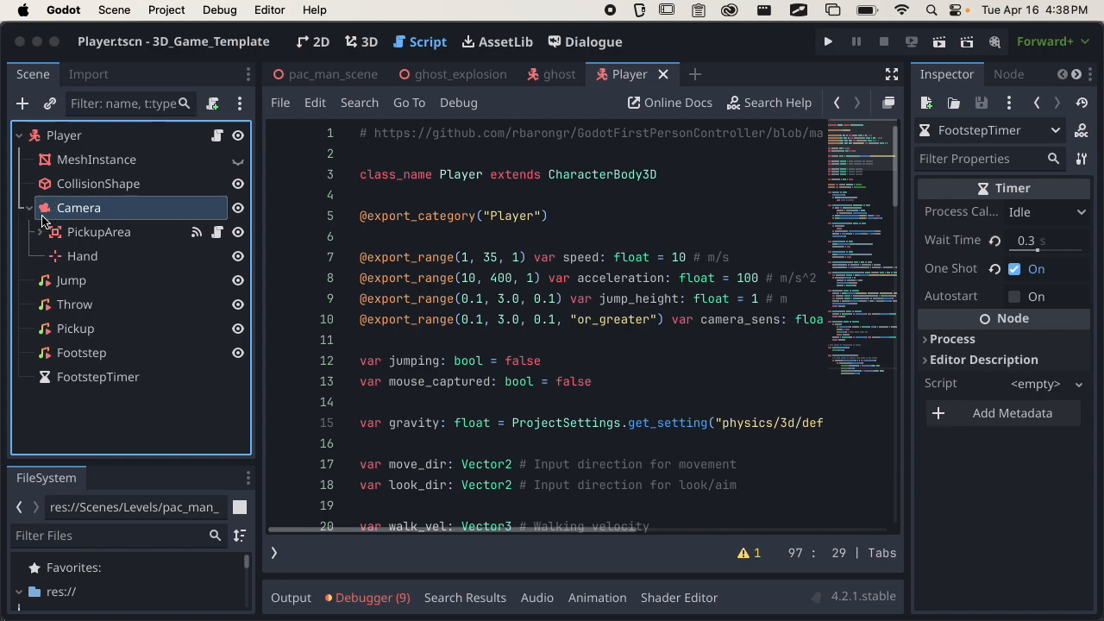
left_click(30, 213)
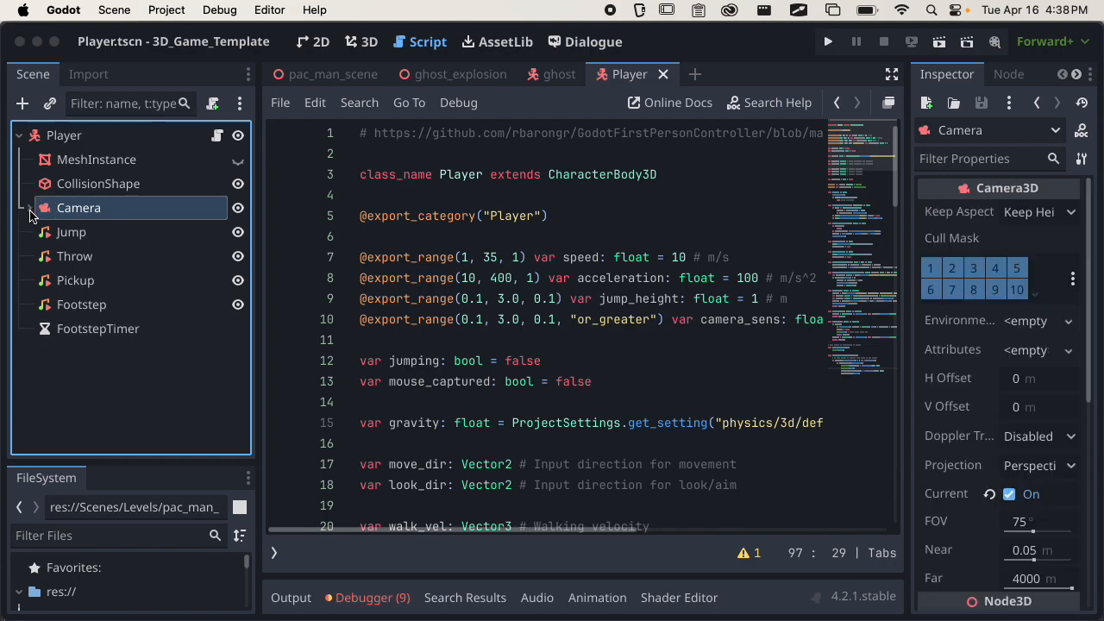